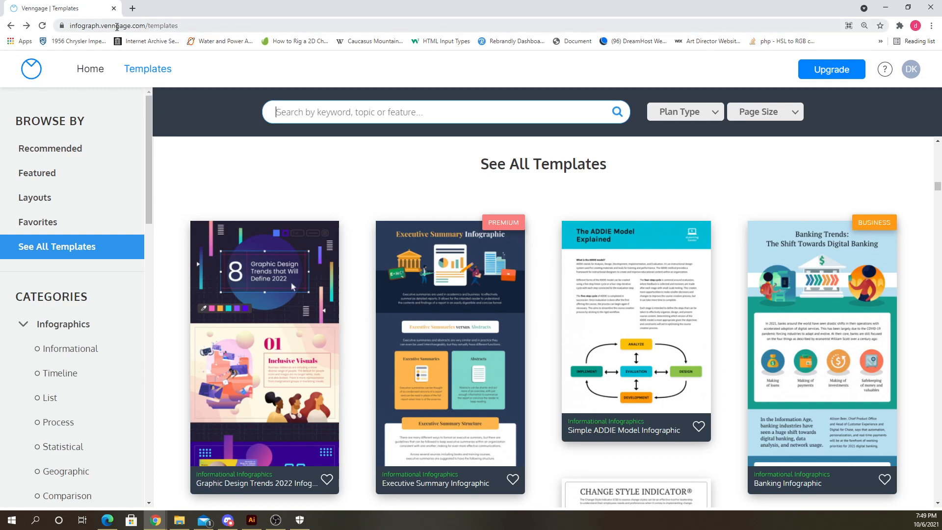
# - Edit the browser address to venngage.com/templates by removing the infograph prefix, leaving it unsubmitted
pyautogui.click(98, 25)
pyautogui.click(99, 25)
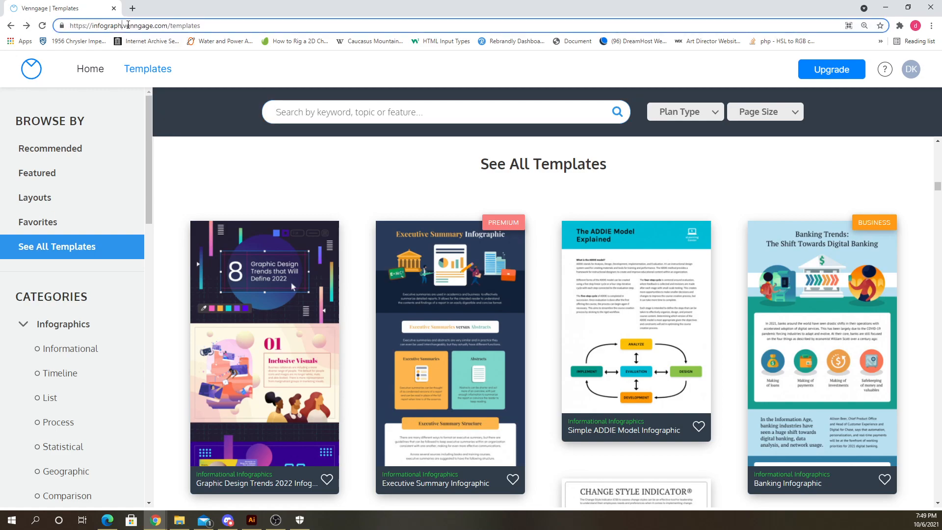
pyautogui.moveTo(123, 25); pyautogui.dragTo(23, 28)
pyautogui.press('BackSpace')
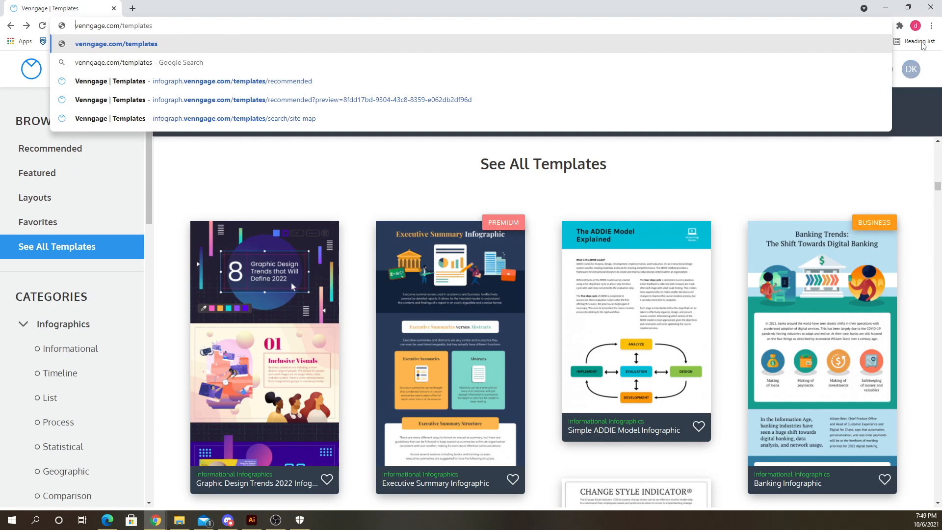
pyautogui.click(885, 8)
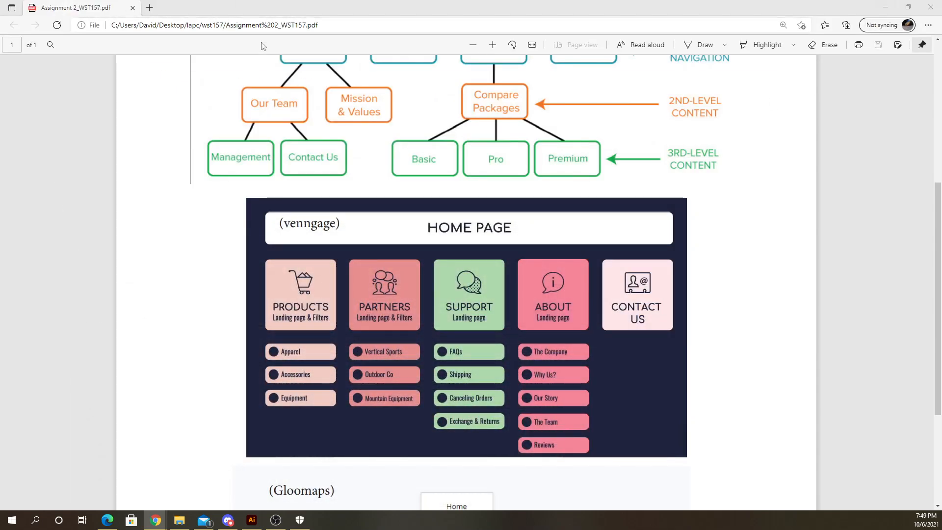
# - Review the visual sitemap assignment instructions and example sitemaps in the open PDF
pyautogui.scroll(3, 444, 328)
pyautogui.scroll(3, 443, 325)
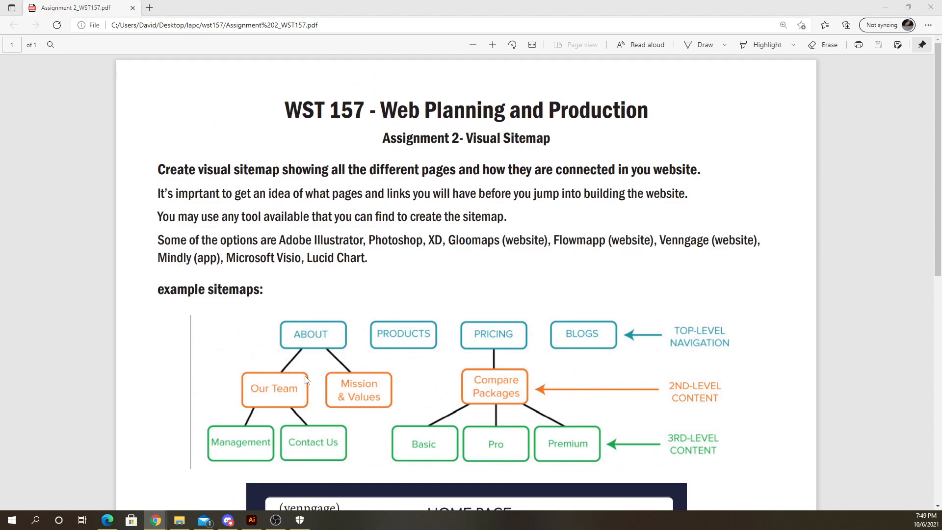
pyautogui.scroll(-9, 305, 379)
pyautogui.scroll(10, 343, 345)
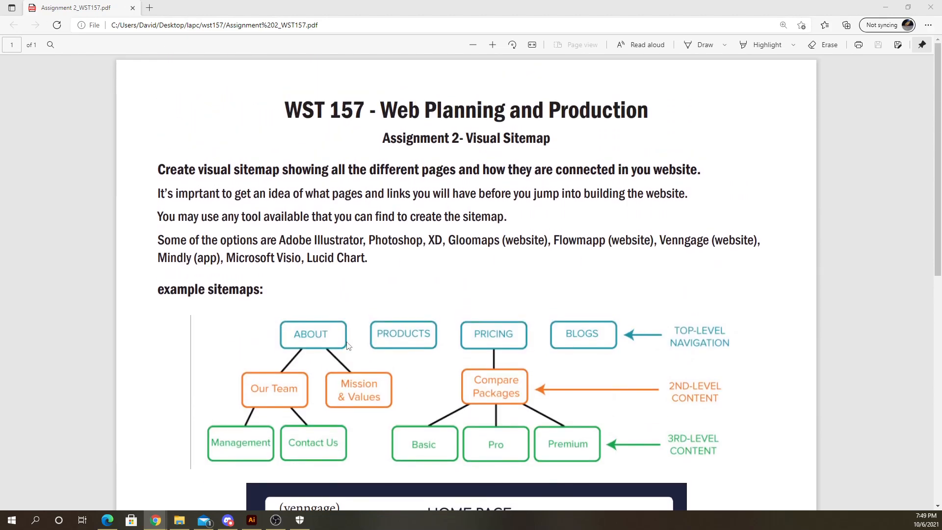
pyautogui.scroll(-10, 347, 346)
pyautogui.scroll(10, 636, 314)
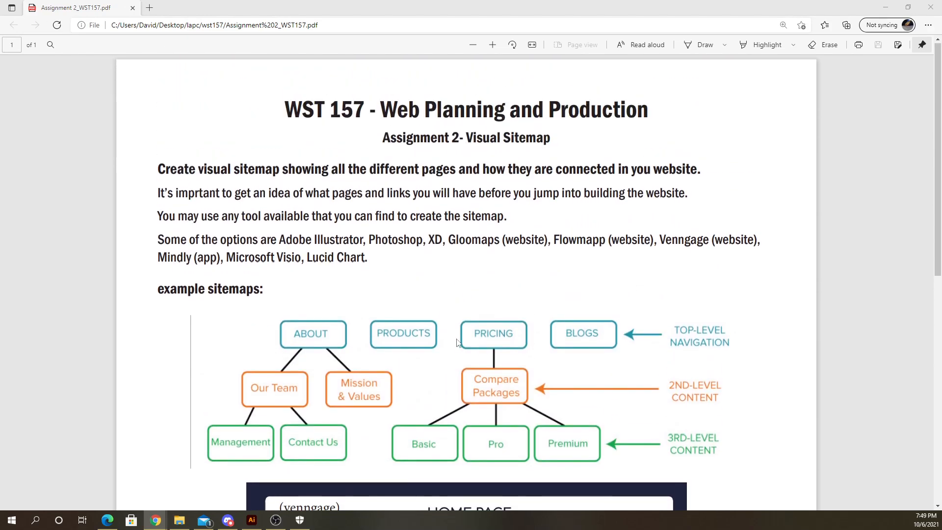
pyautogui.click(908, 7)
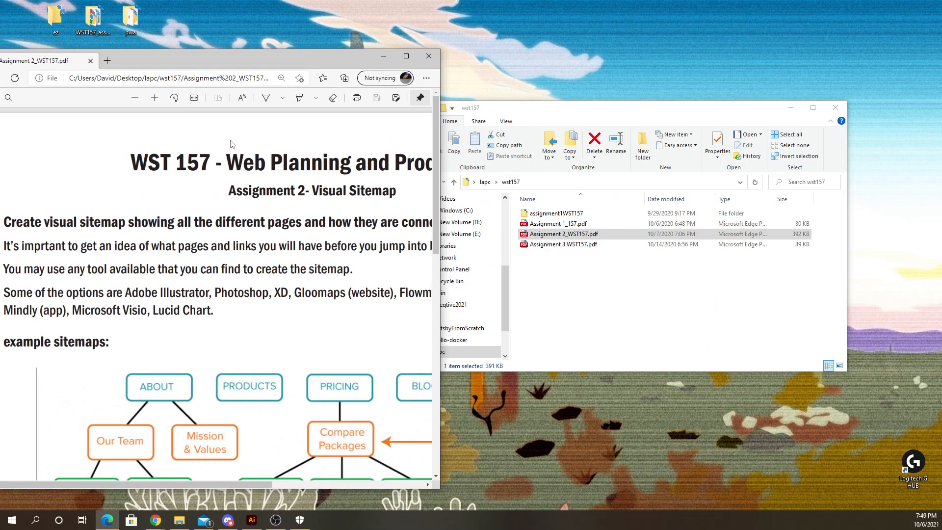
pyautogui.click(430, 58)
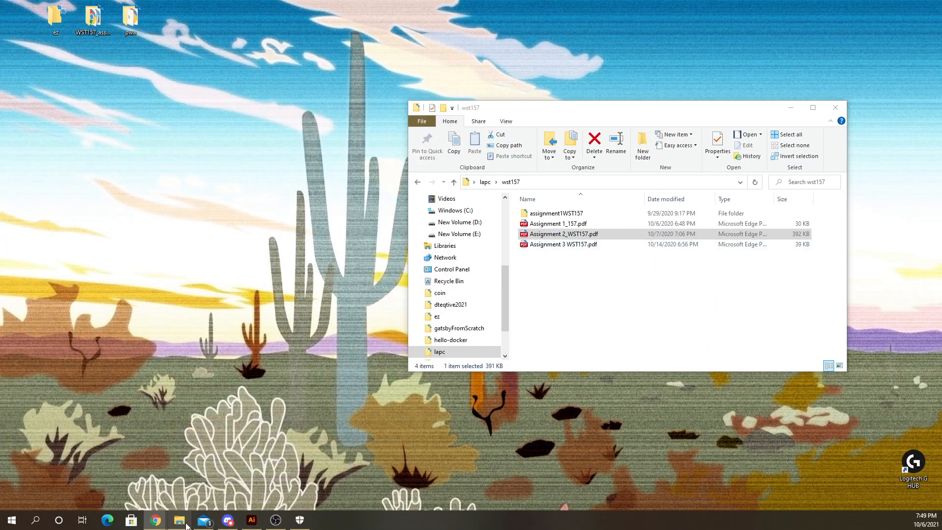
# - Open Assignment 2_WST157.pdf from the wst157 folder to check its heading, then close it
pyautogui.moveTo(191, 527)
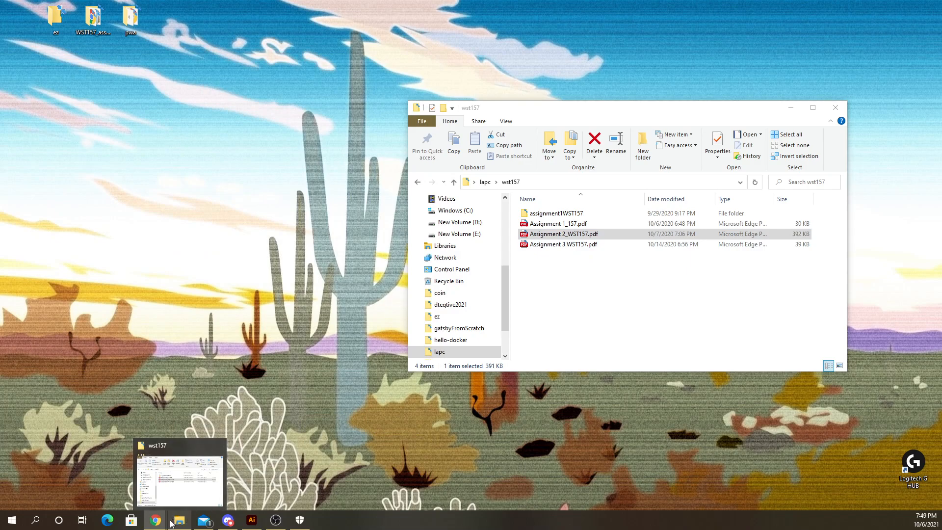
pyautogui.moveTo(156, 521)
pyautogui.click(211, 480)
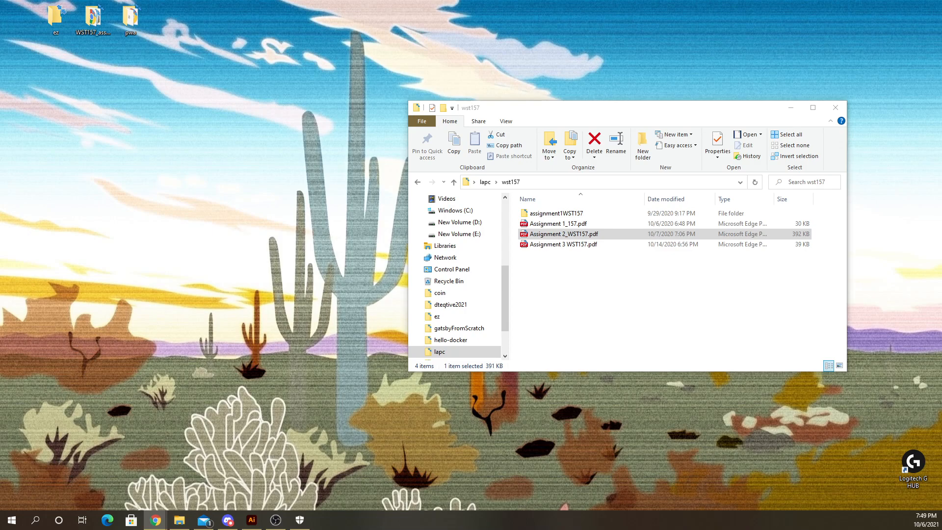
pyautogui.click(562, 235)
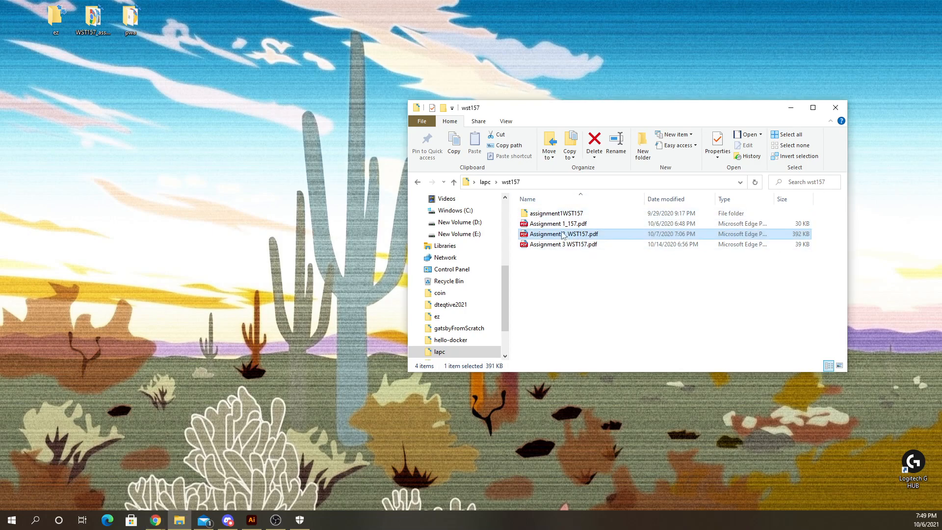
pyautogui.doubleClick(553, 241)
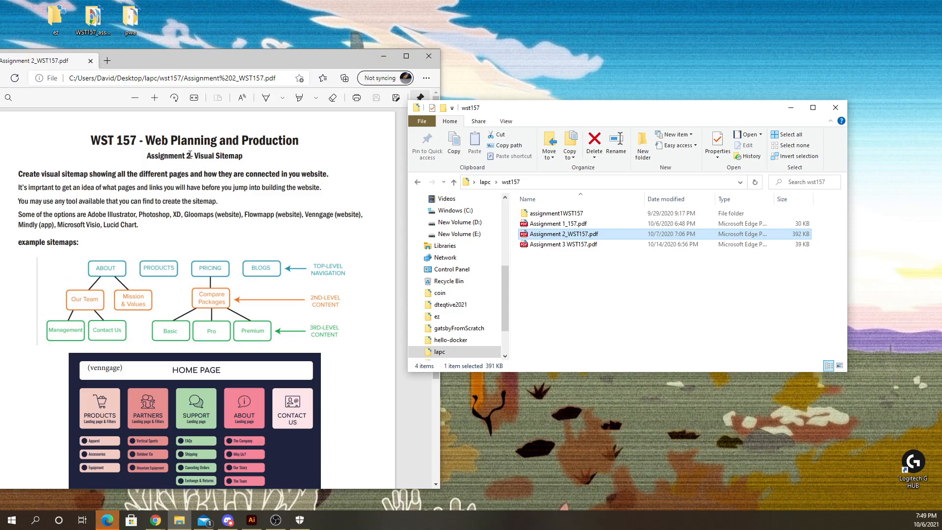
pyautogui.moveTo(190, 155); pyautogui.dragTo(208, 157)
pyautogui.click(148, 156)
pyautogui.moveTo(194, 171); pyautogui.dragTo(190, 168)
pyautogui.click(189, 154)
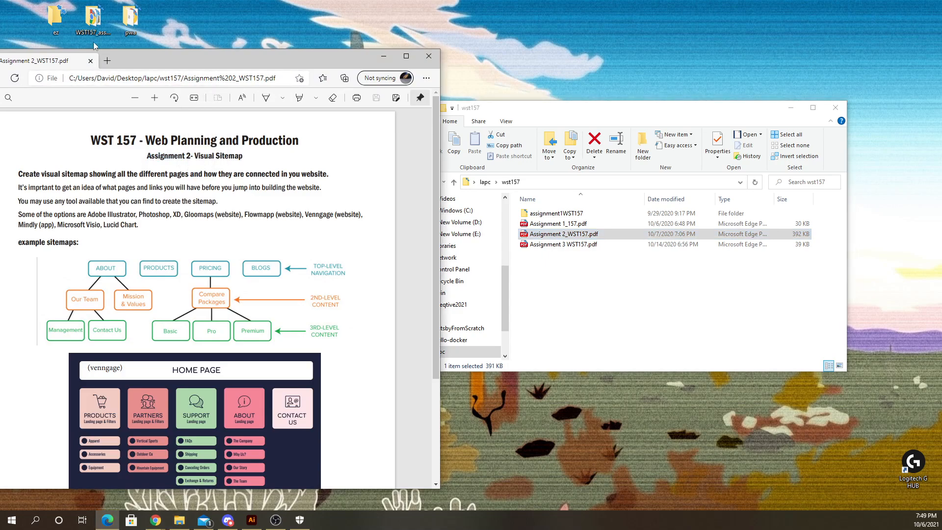
pyautogui.moveTo(142, 55); pyautogui.dragTo(191, 55)
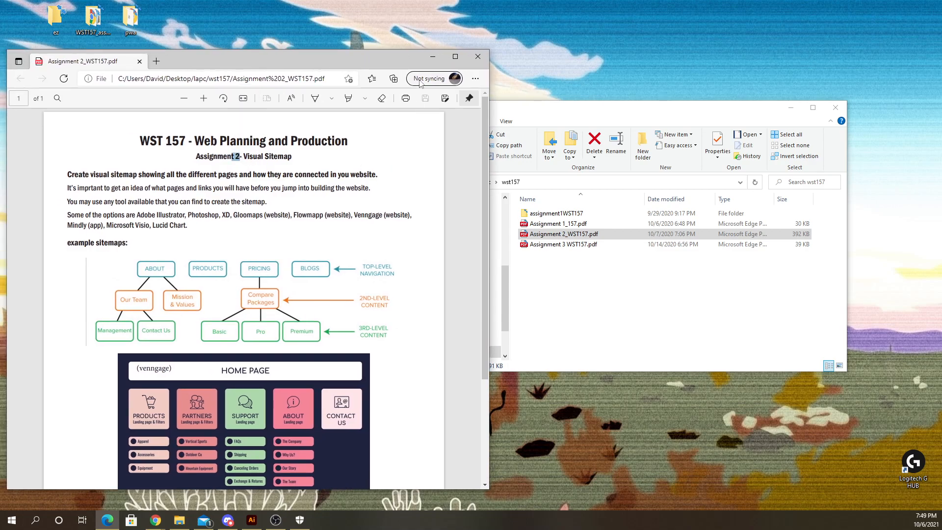
pyautogui.click(472, 59)
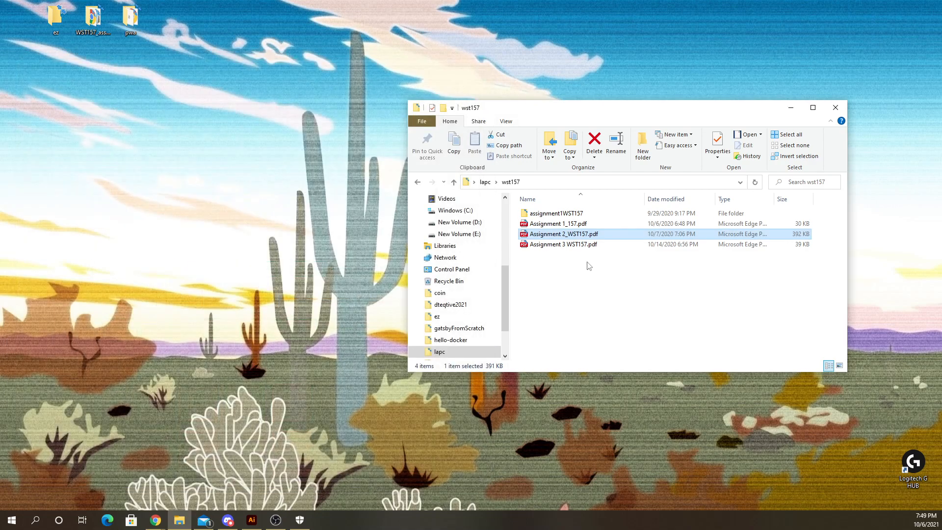
# - Rename the file Assignment 2_WST157.pdf to Assignment 3_WST157.pdf
pyautogui.click(571, 236)
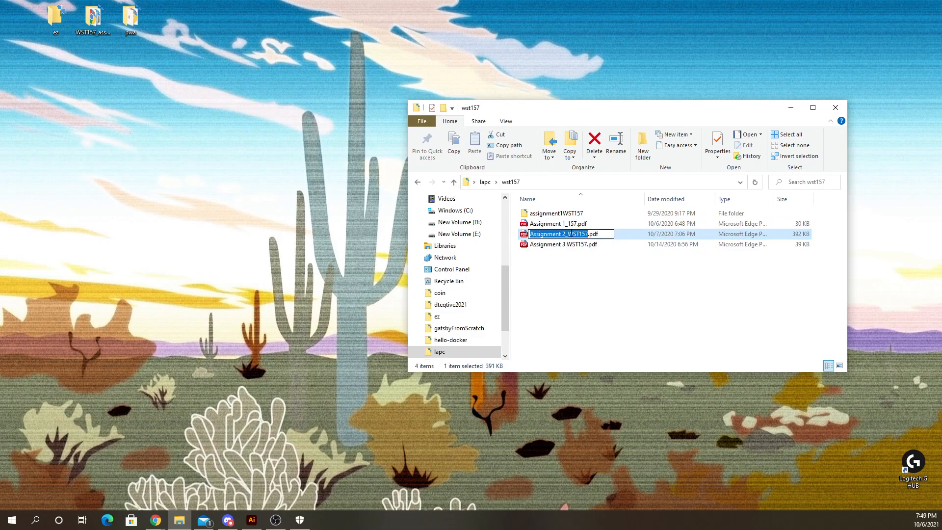
pyautogui.moveTo(565, 236); pyautogui.dragTo(561, 236)
pyautogui.click(573, 268)
pyautogui.click(564, 236)
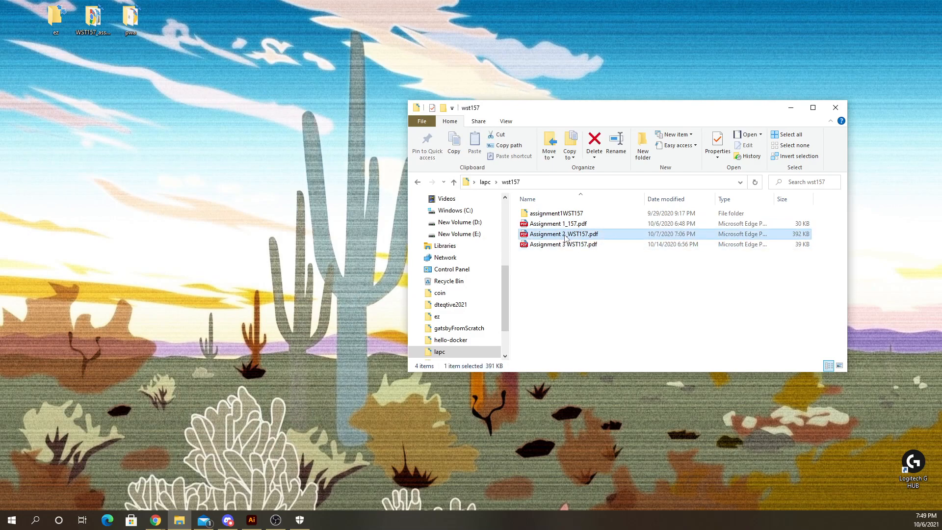
pyautogui.click(564, 235)
pyautogui.click(566, 234)
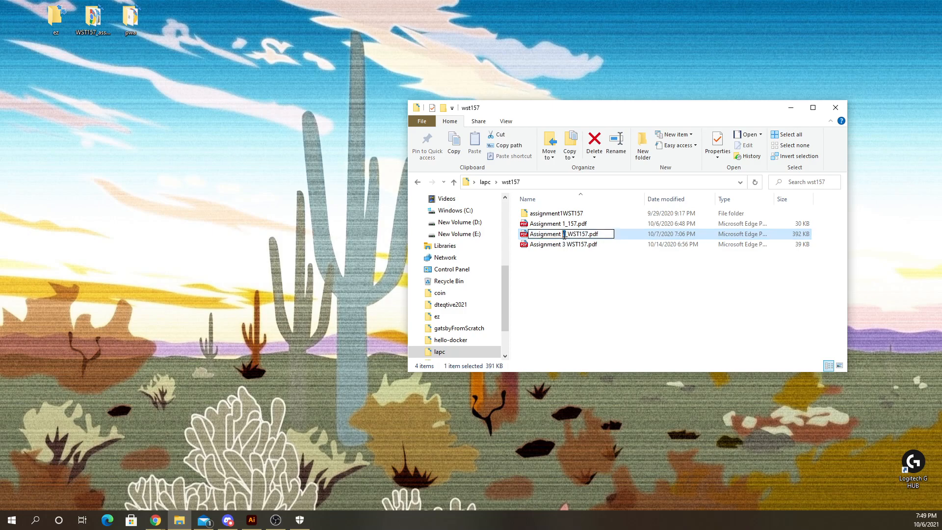
pyautogui.press('BackSpace')
pyautogui.write('3')
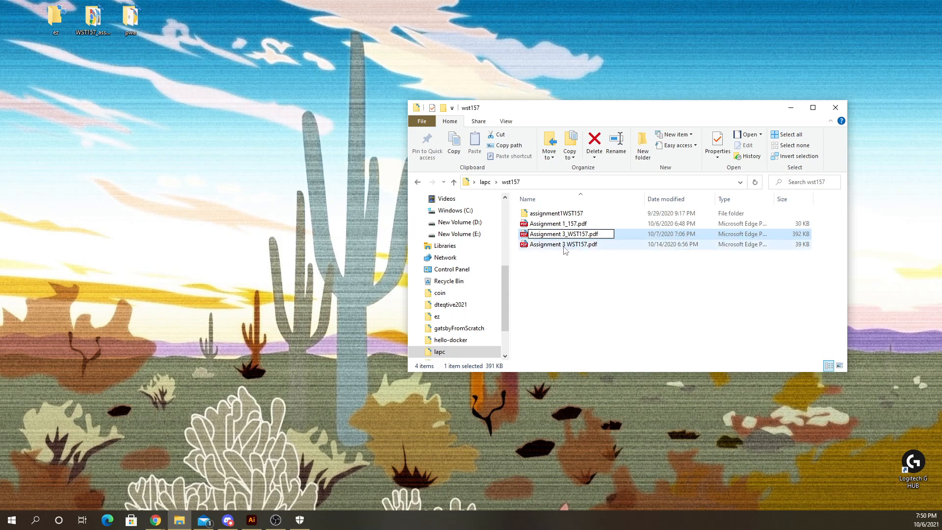
pyautogui.press('Return')
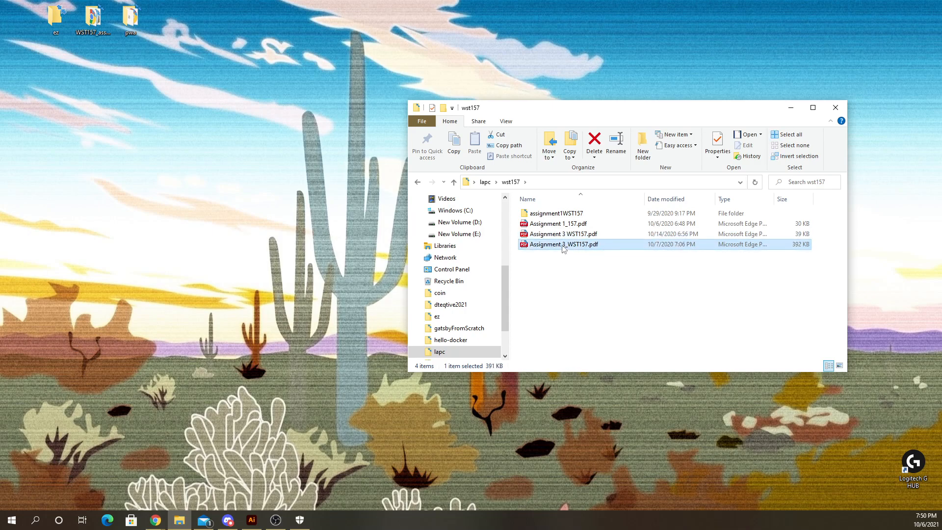
# - Rename that same file to Assignment 4_WST157.pdf
pyautogui.click(566, 246)
pyautogui.click(566, 244)
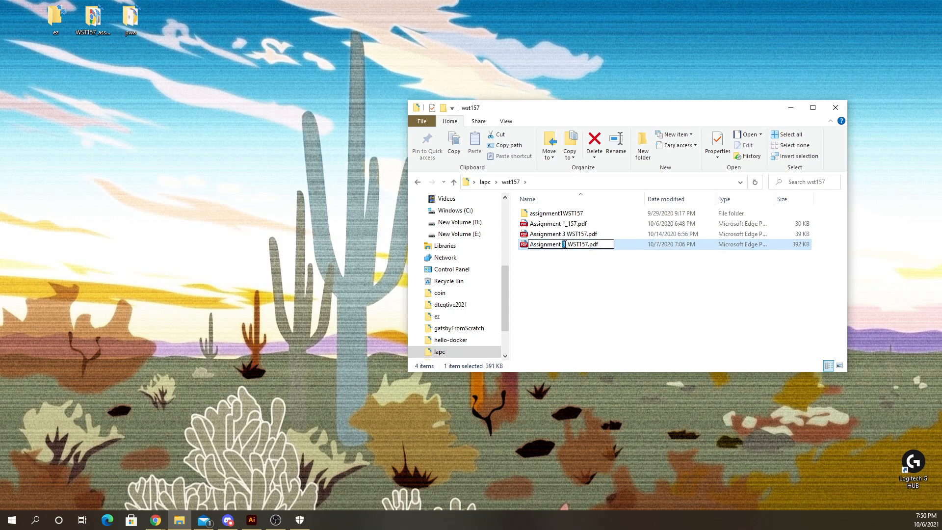
pyautogui.press('Return')
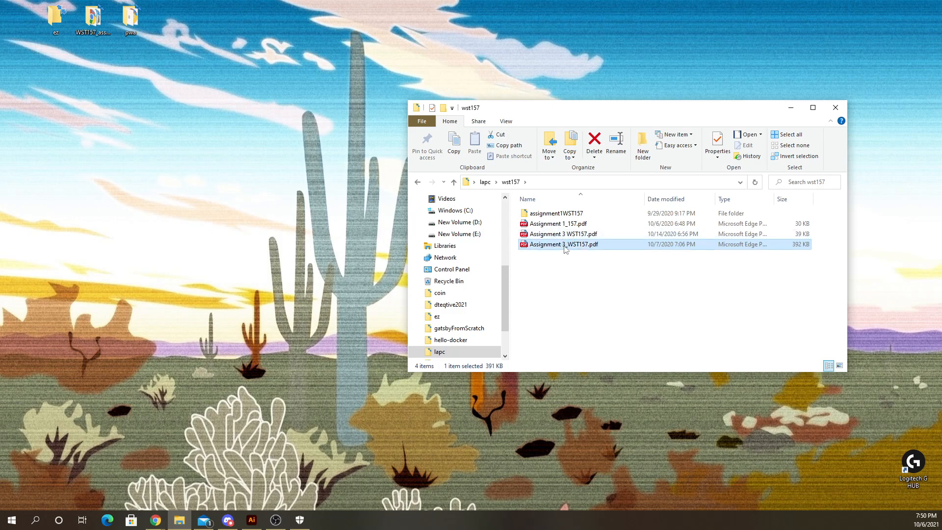
pyautogui.click(566, 247)
pyautogui.click(565, 244)
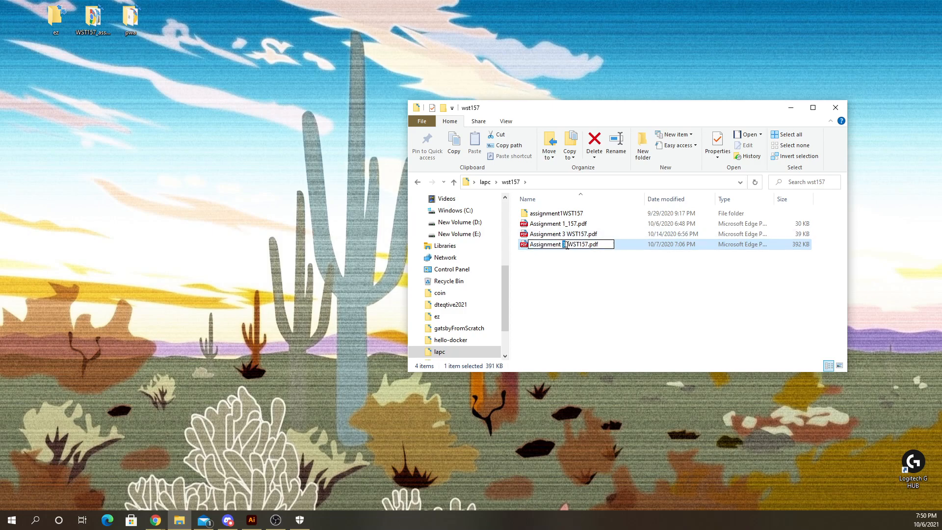
pyautogui.click(572, 271)
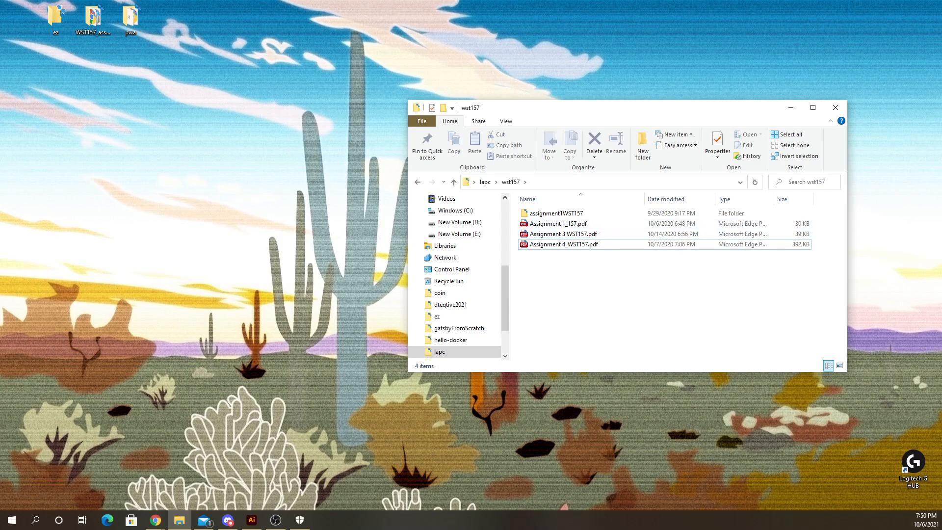
# - Create a new Classroom assignment titled "Assignment 3, Visual Sitemaps"
pyautogui.hotkey('alt', 'Tab')
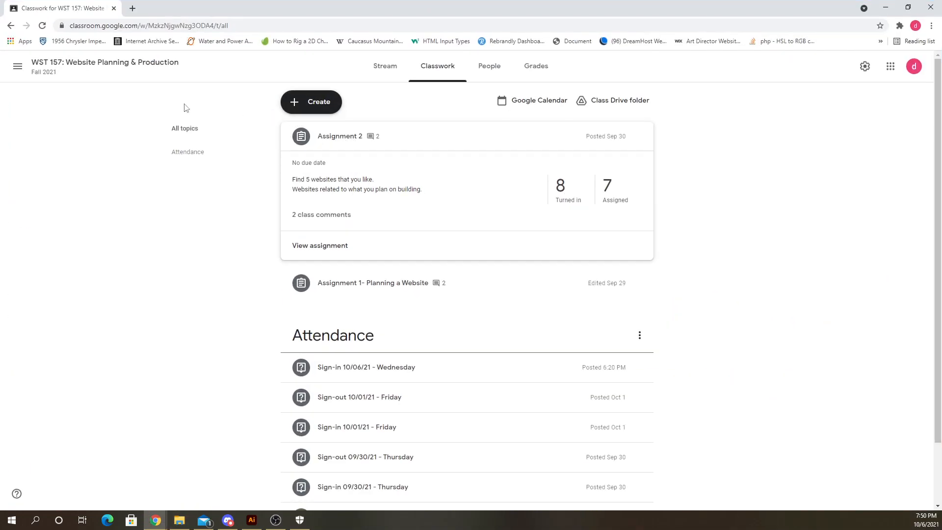
pyautogui.click(314, 101)
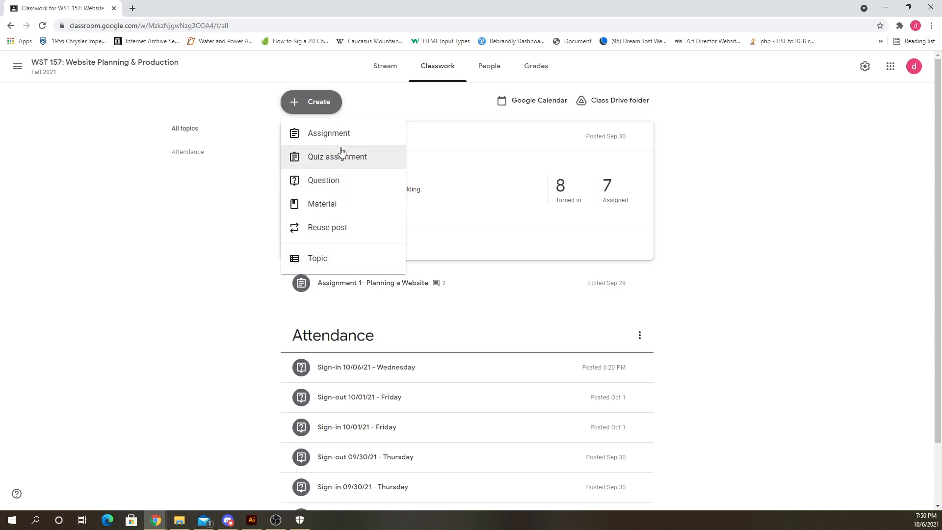
pyautogui.click(347, 133)
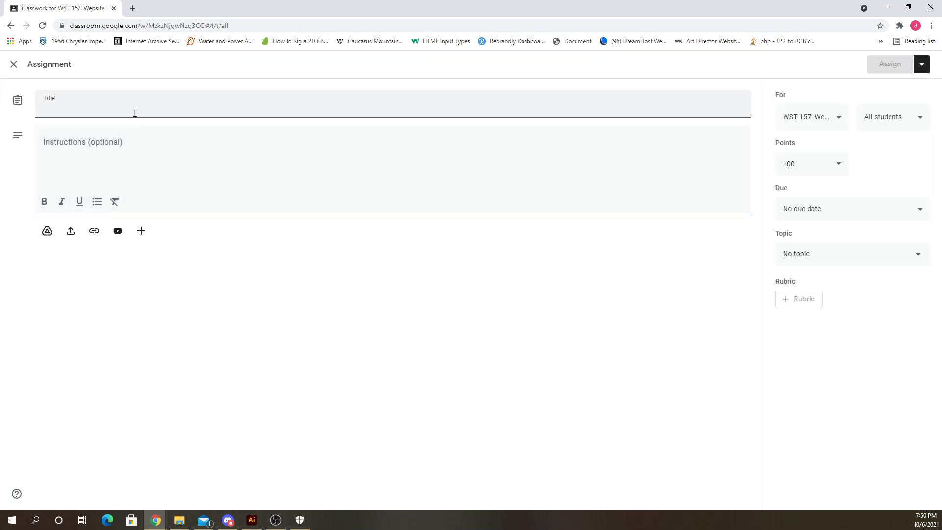
pyautogui.write('Assignment 3')
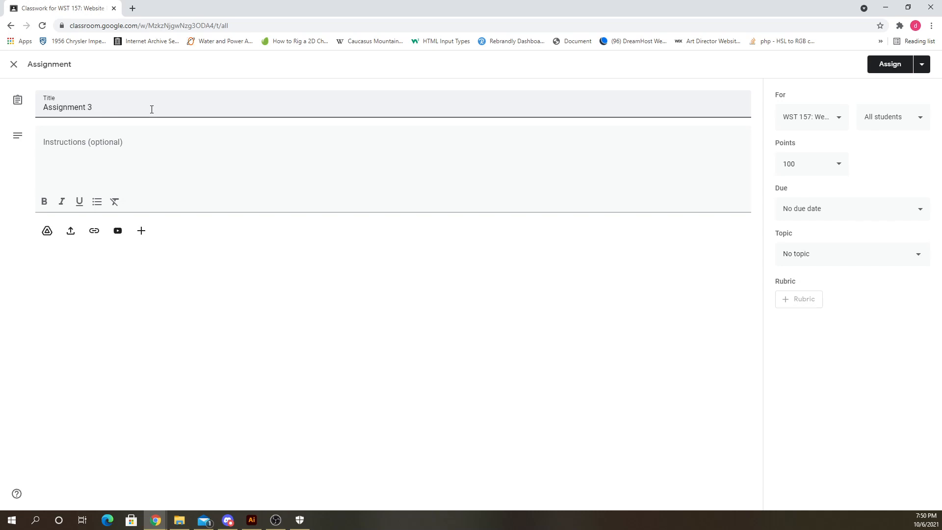
pyautogui.write(', Vu')
pyautogui.press('BackSpace')
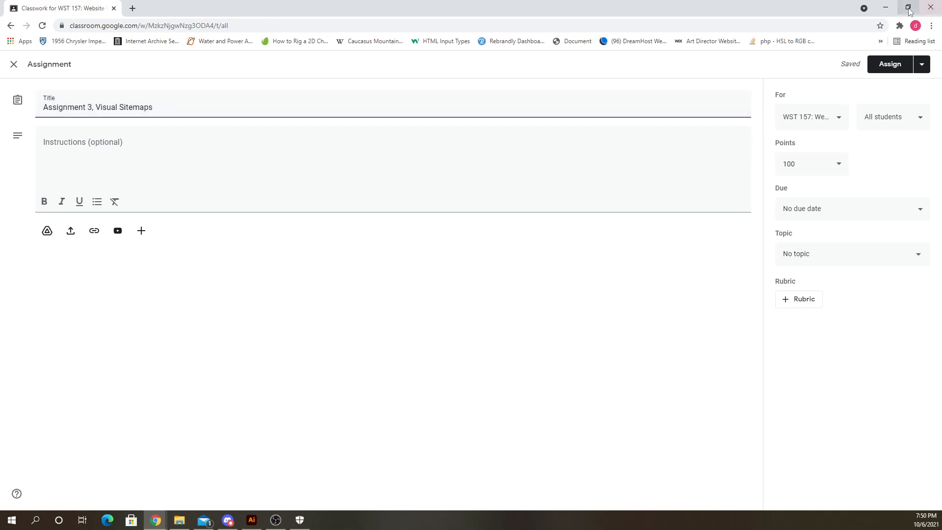
# - Open the Assignment 3 WST157.pdf wireframes document to review it, then close it
pyautogui.click(907, 7)
pyautogui.hotkey('alt', 'Tab')
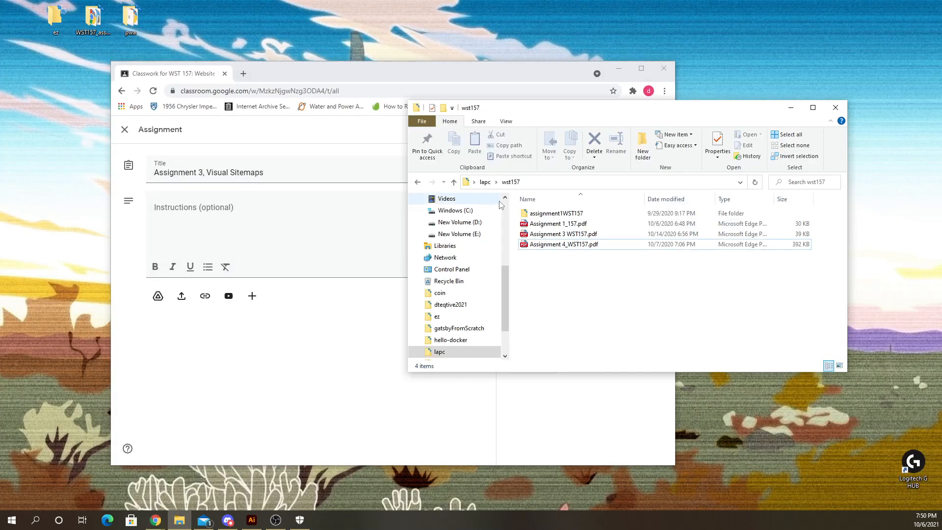
pyautogui.doubleClick(559, 234)
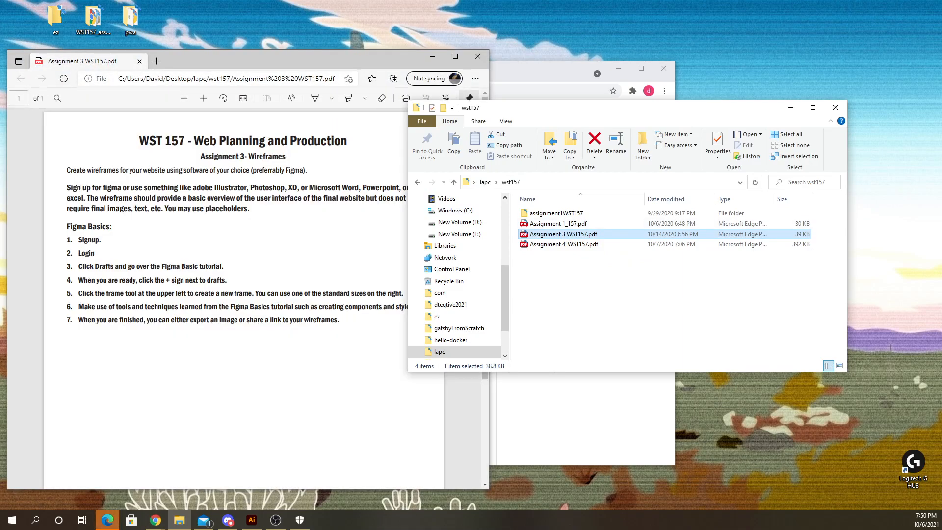
pyautogui.click(79, 187)
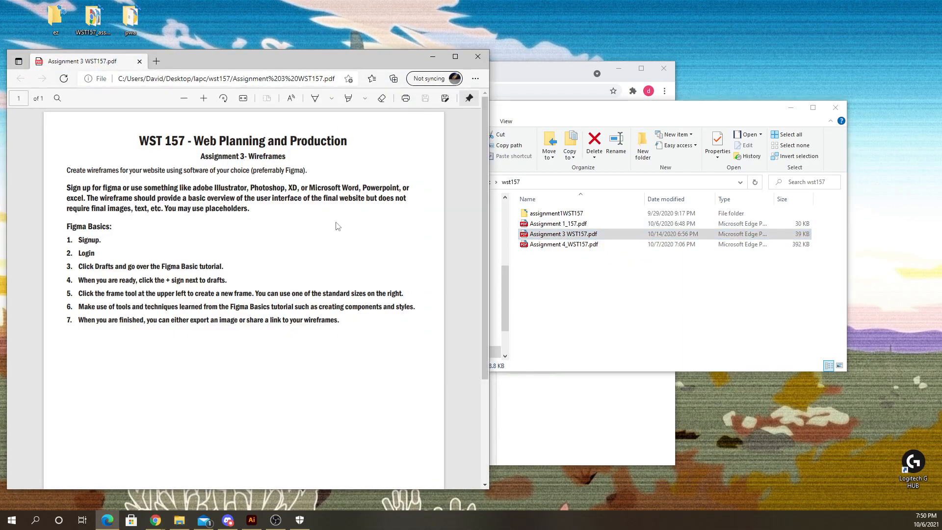
pyautogui.moveTo(235, 56); pyautogui.dragTo(304, 69)
pyautogui.click(546, 70)
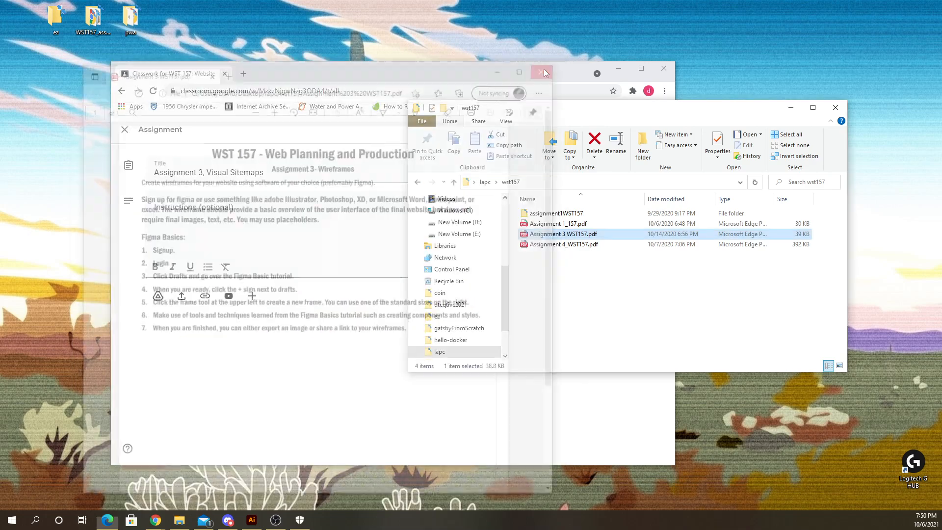
# - Open the Assignment 4_WST157.pdf visual sitemap document from the wst157 folder
pyautogui.doubleClick(558, 223)
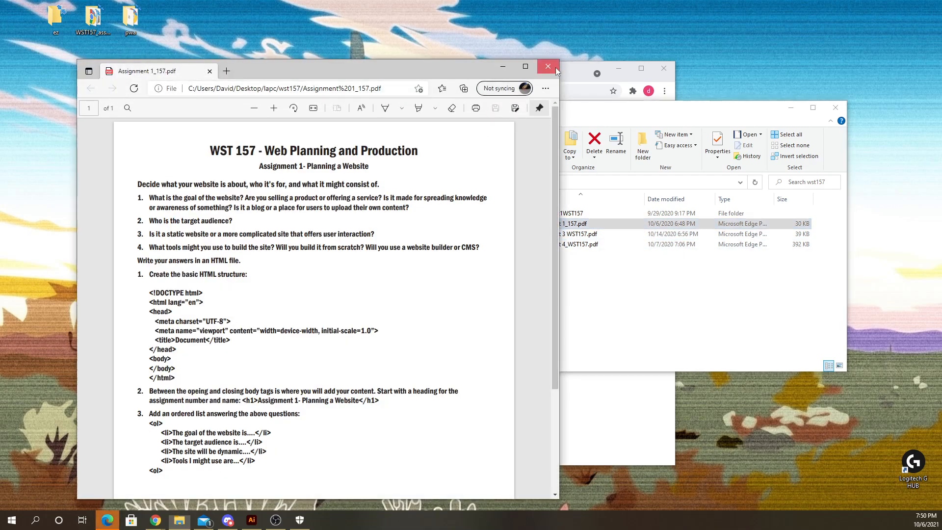
pyautogui.click(548, 66)
pyautogui.doubleClick(568, 245)
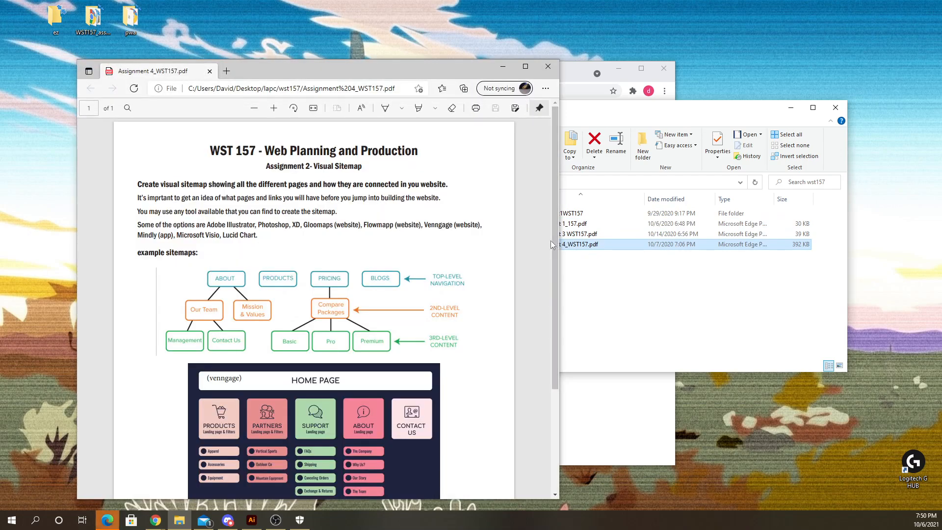
# - Close the PDF viewer and rename the Assignment 3 WST157.pdf file to Assignment 4 WST157.pdf
pyautogui.click(547, 66)
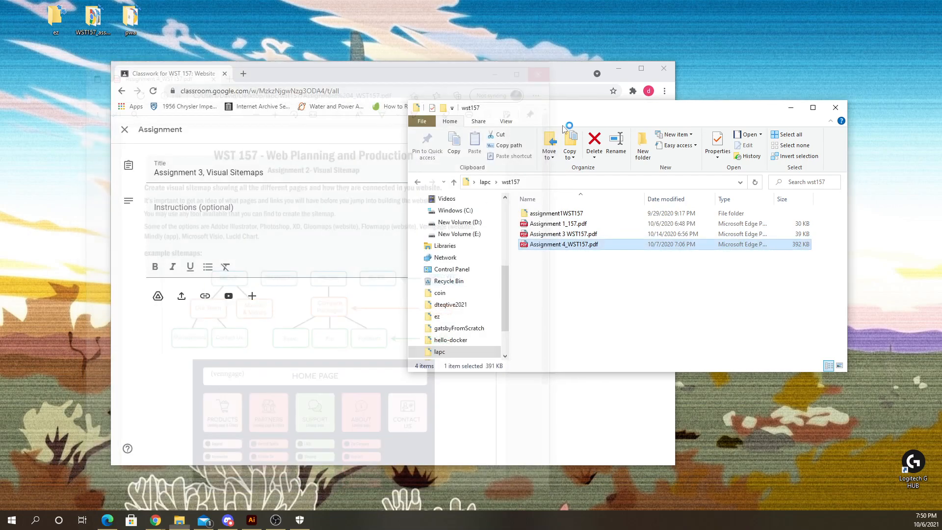
pyautogui.click(563, 237)
pyautogui.click(563, 236)
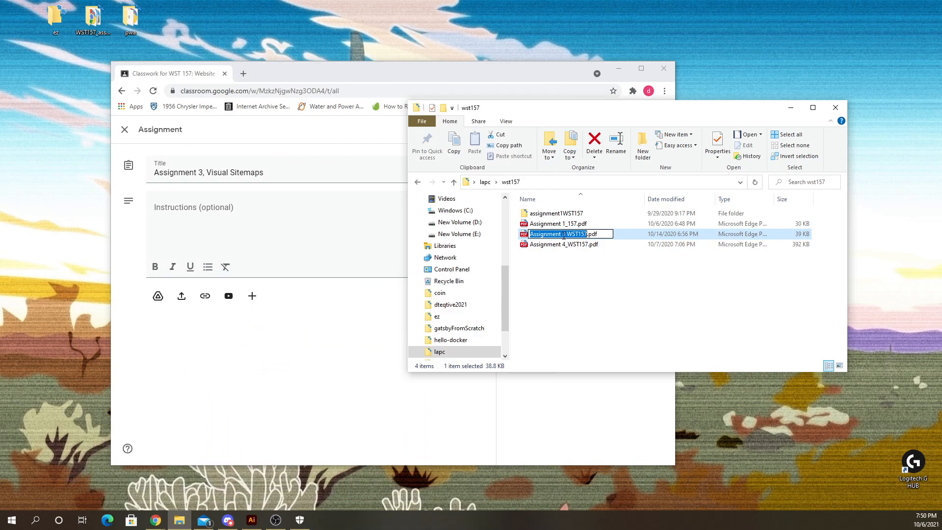
pyautogui.click(564, 235)
pyautogui.write('4')
# - Rename the Assignment 4_WST157.pdf visual sitemap file to Assignment 3_WST157.pdf
pyautogui.click(564, 245)
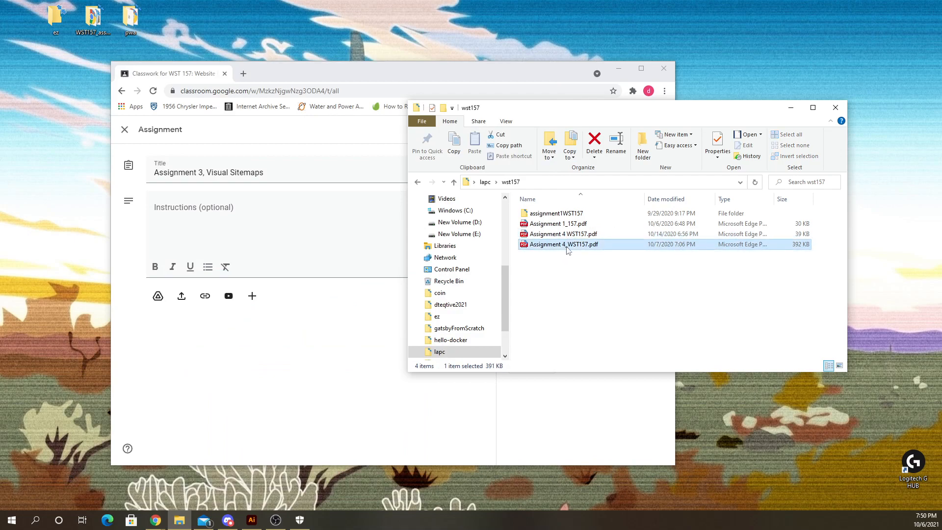
pyautogui.click(563, 246)
pyautogui.moveTo(562, 247); pyautogui.dragTo(565, 247)
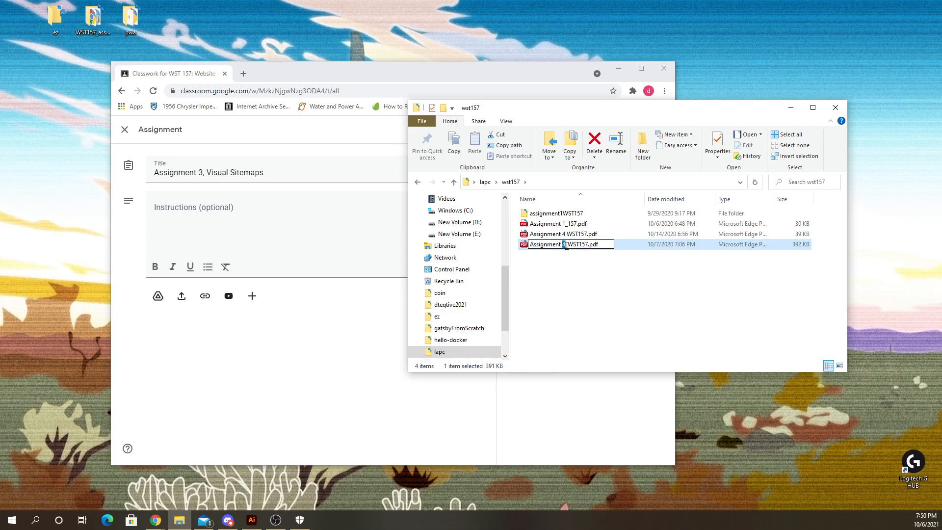
pyautogui.write('3')
pyautogui.press('Return')
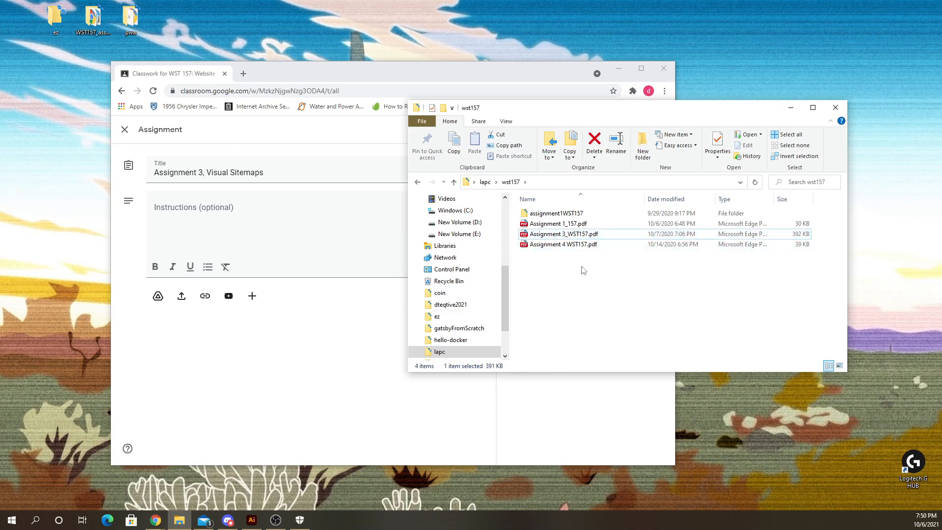
# - Open Assignment 3_WST157.pdf and copy its instruction paragraphs, from "Create visual sitemap" to "Lucid Chart"
pyautogui.doubleClick(579, 234)
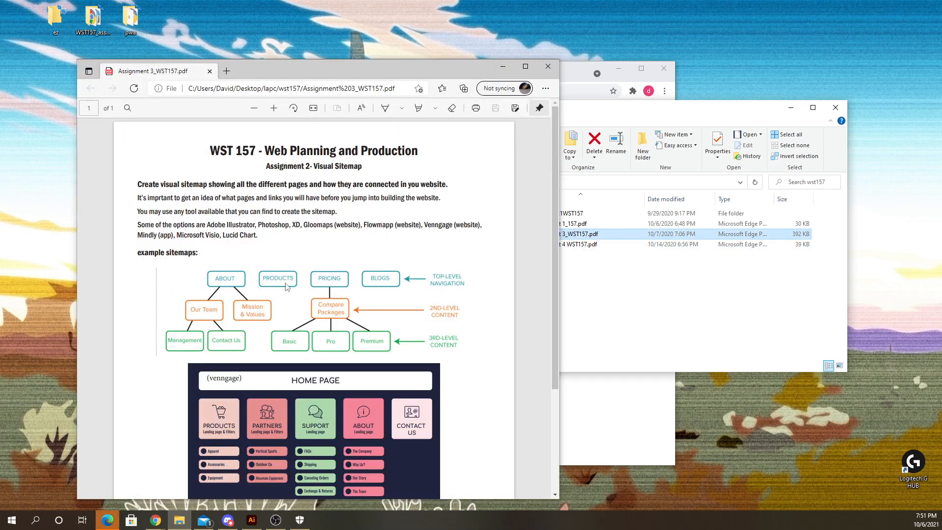
pyautogui.moveTo(138, 182); pyautogui.dragTo(265, 236)
pyautogui.rightClick(256, 225)
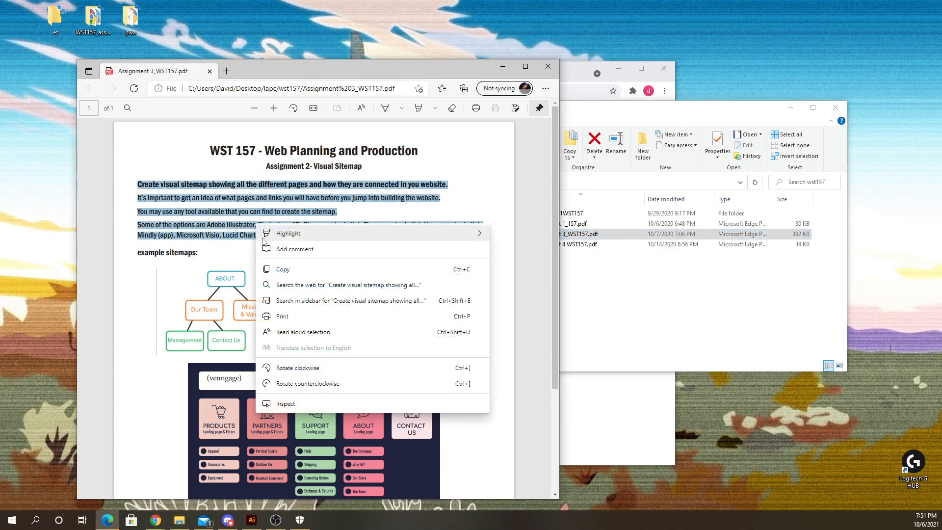
pyautogui.click(288, 268)
# - Paste the copied text into the assignment's Instructions field
pyautogui.moveTo(381, 74); pyautogui.dragTo(599, 275)
pyautogui.click(292, 199)
pyautogui.hotkey('ctrl', 'v')
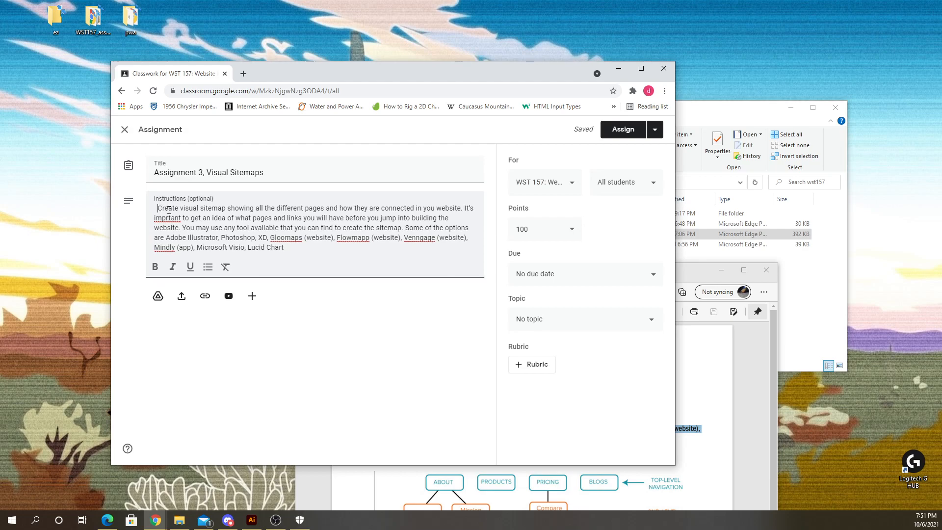
# - Close the Assignment 3_WST157.pdf viewer window
pyautogui.moveTo(289, 249); pyautogui.dragTo(153, 205)
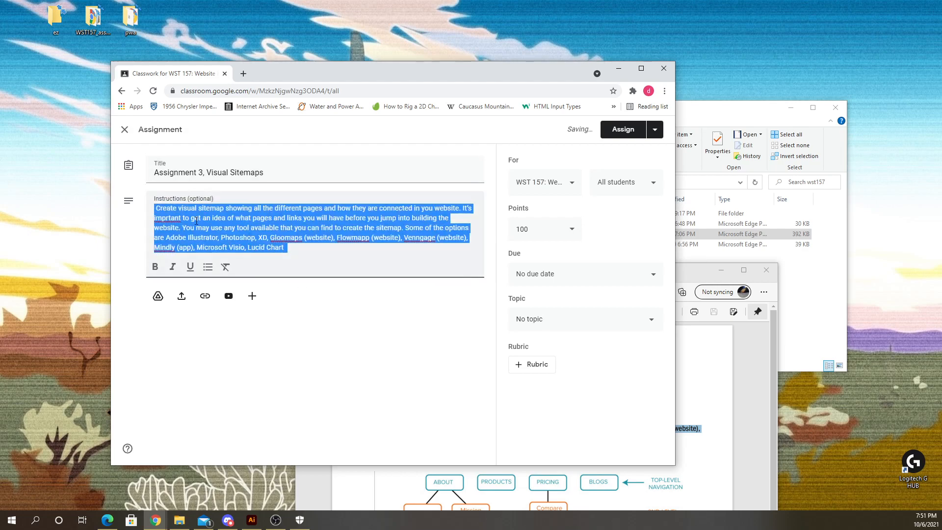
pyautogui.click(345, 325)
pyautogui.moveTo(684, 271); pyautogui.dragTo(819, 108)
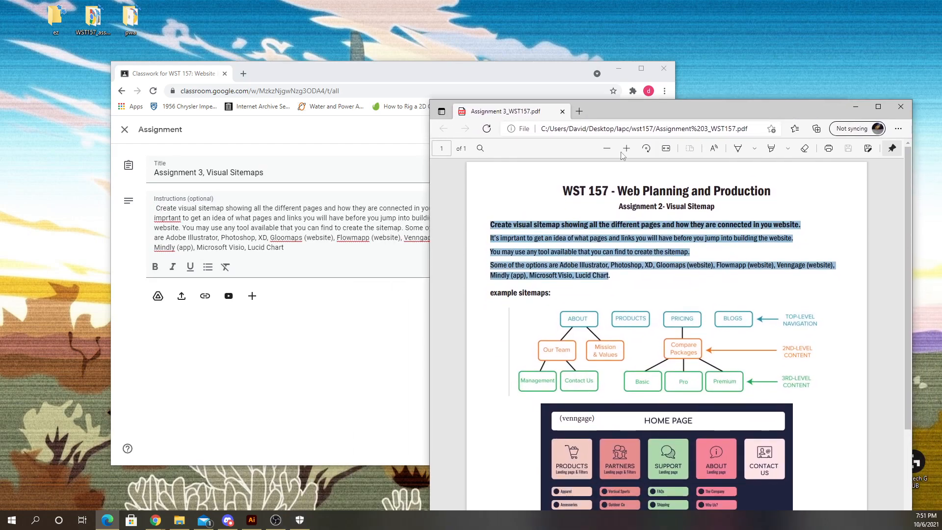
pyautogui.moveTo(687, 121); pyautogui.dragTo(537, 244)
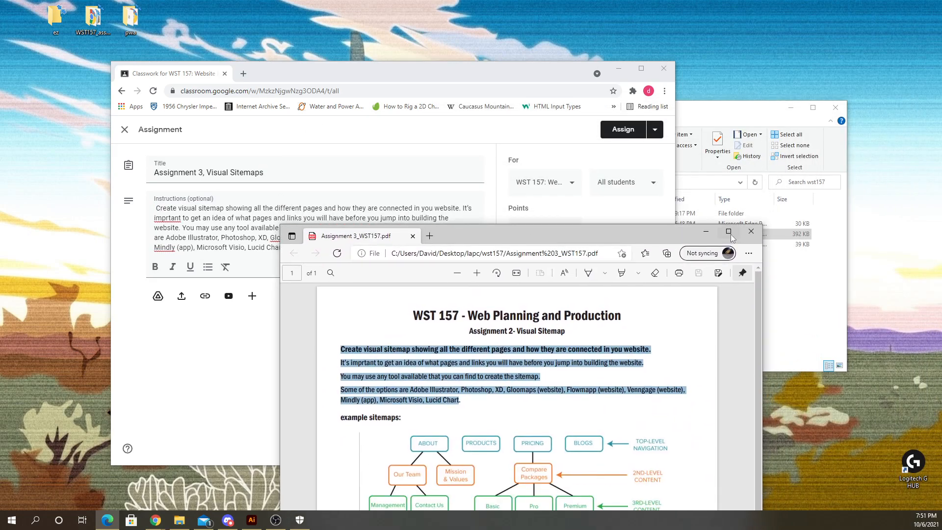
pyautogui.click(751, 232)
pyautogui.click(691, 238)
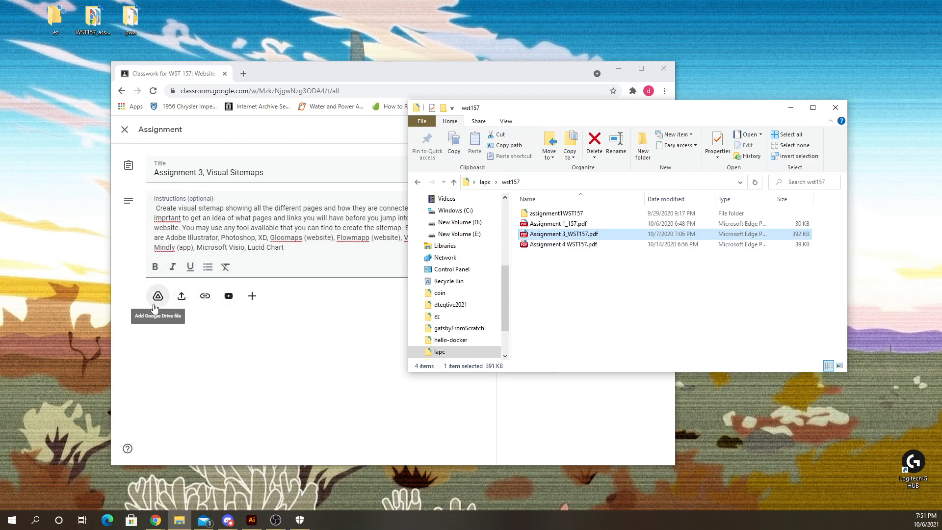
# - Upload Assignment 3_WST157.pdf from the wst157 folder as an attachment and post the assignment
pyautogui.click(181, 296)
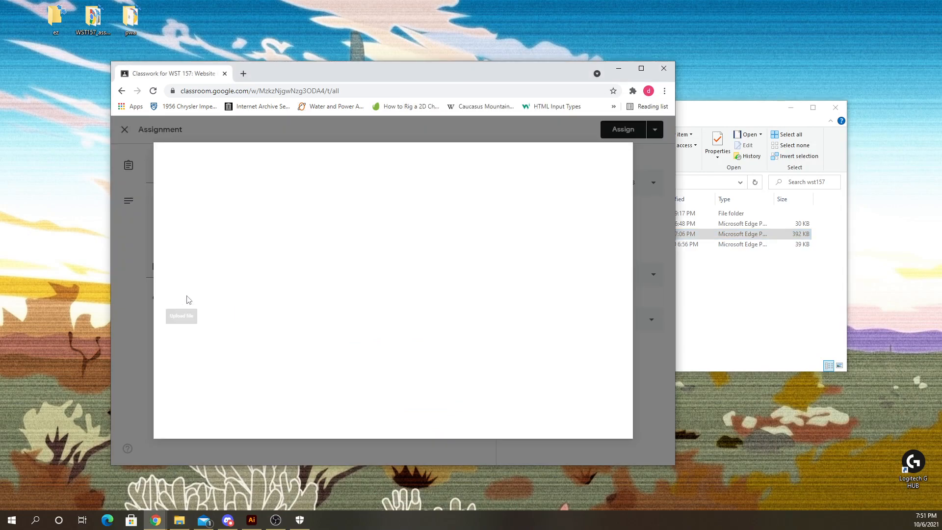
pyautogui.moveTo(495, 82); pyautogui.dragTo(513, 90)
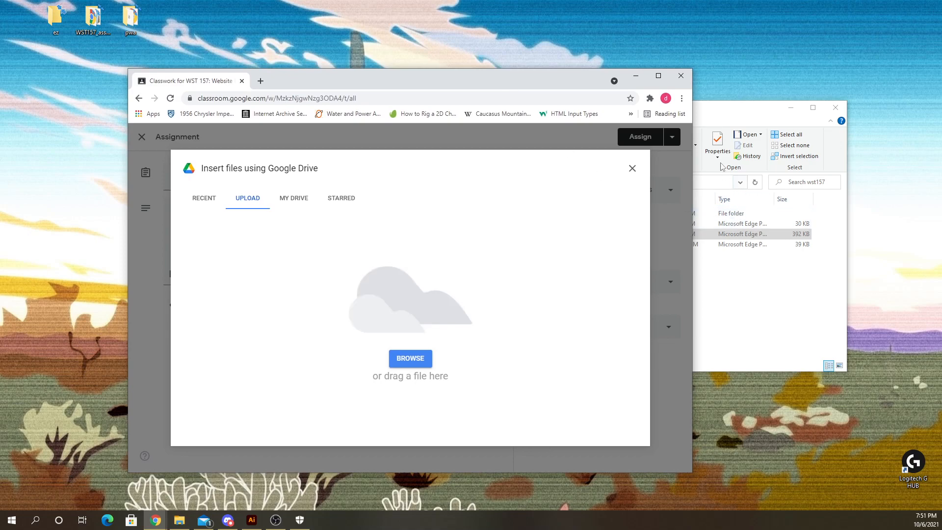
pyautogui.click(711, 116)
pyautogui.moveTo(554, 236); pyautogui.dragTo(384, 310)
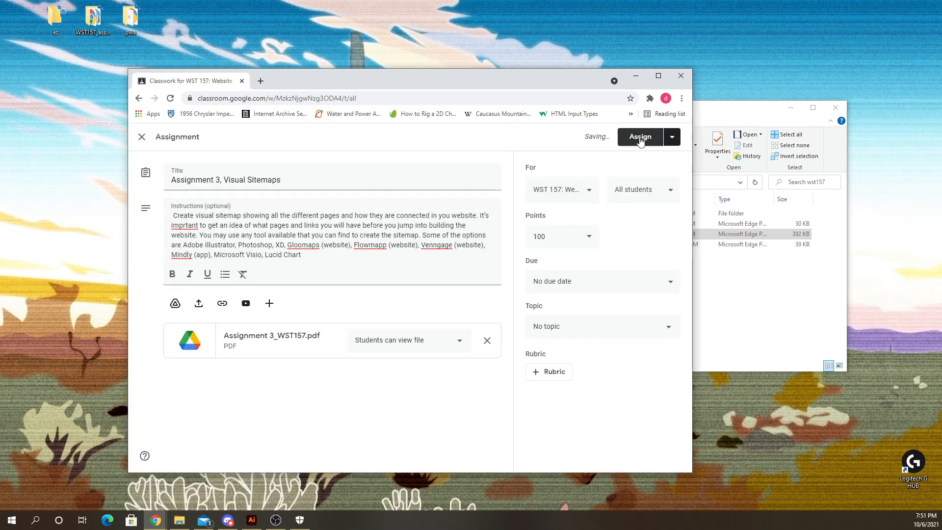
pyautogui.click(641, 138)
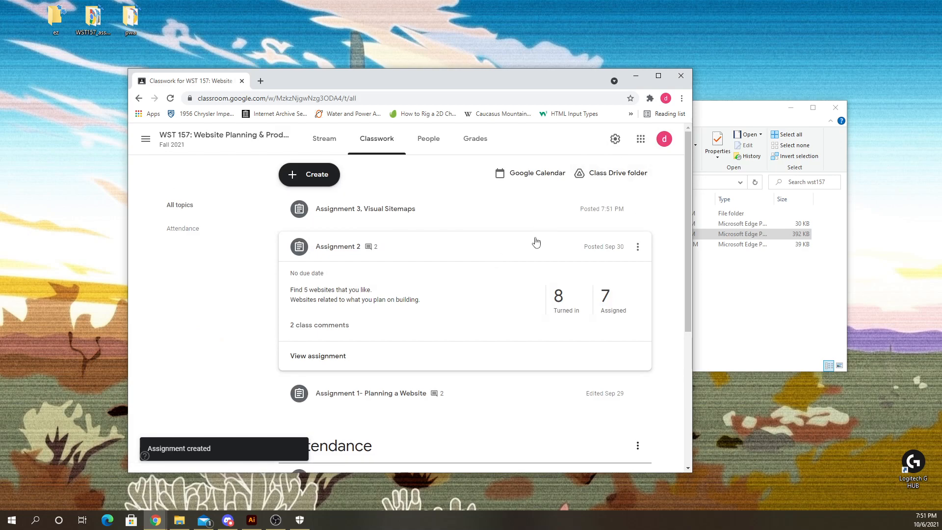
# - Edit the posted Assignment 3, Visual Sitemaps to set its due date to Oct 11, 2021 and save
pyautogui.click(522, 253)
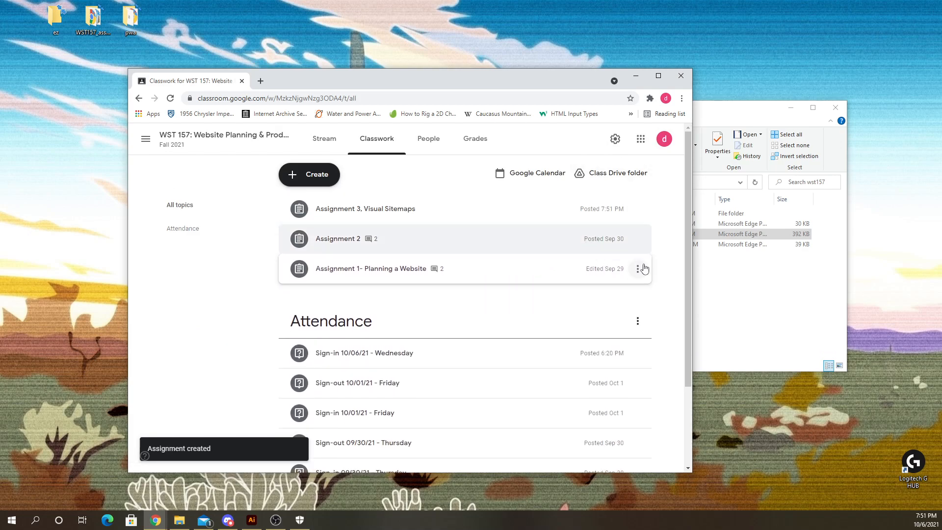
pyautogui.click(637, 209)
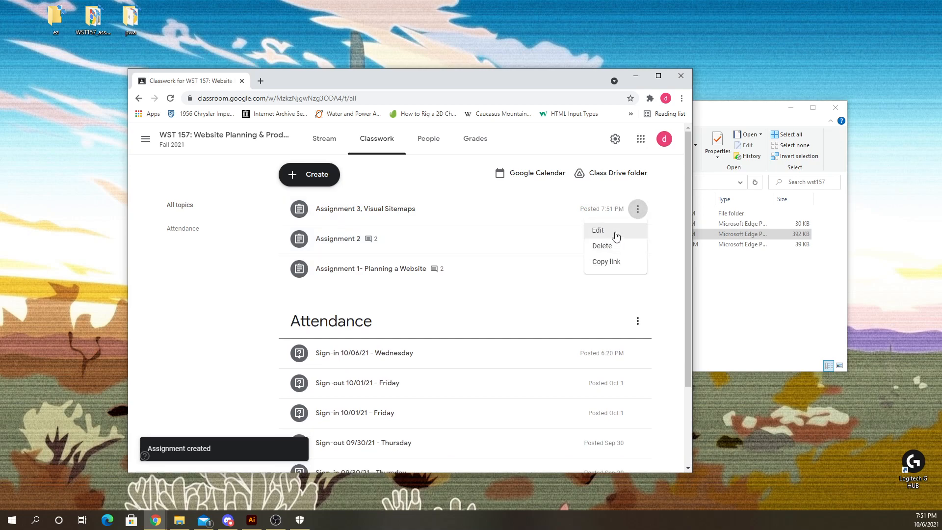
pyautogui.click(616, 236)
pyautogui.click(579, 282)
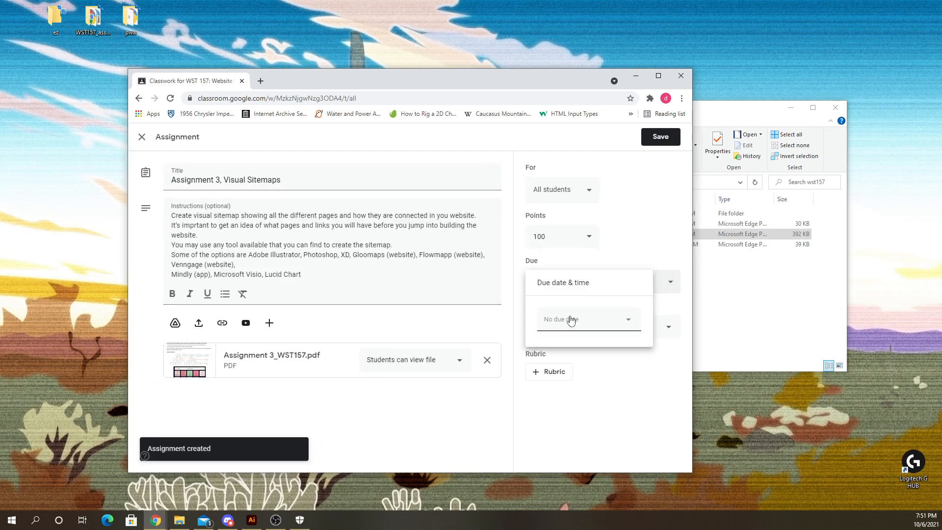
pyautogui.click(572, 320)
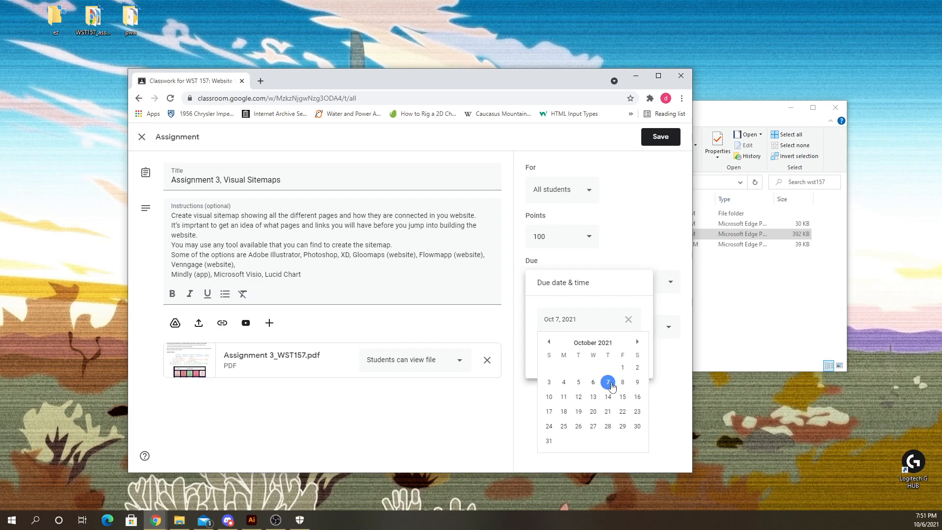
pyautogui.click(563, 397)
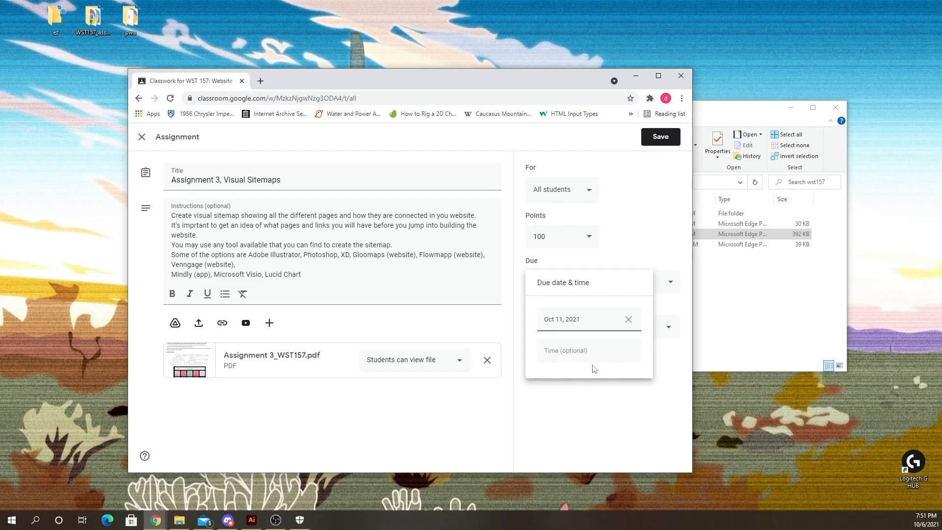
pyautogui.click(626, 238)
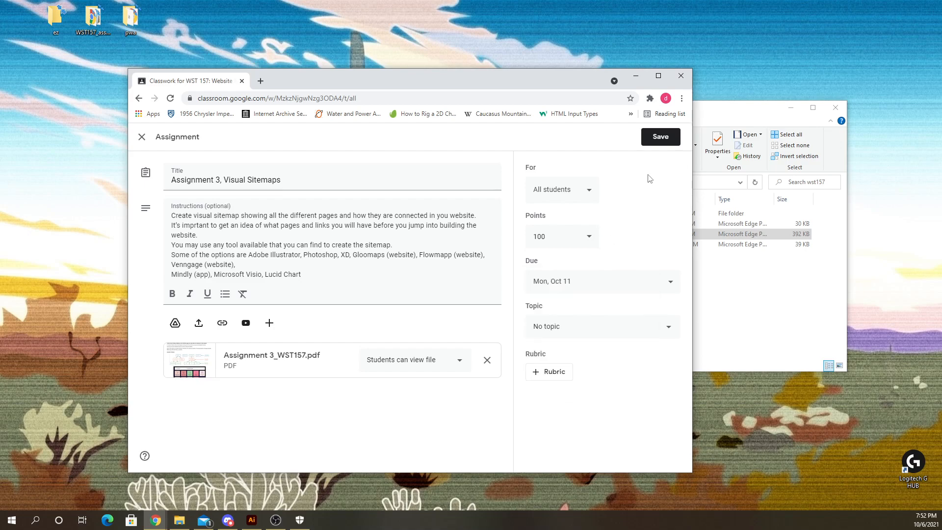
pyautogui.click(656, 138)
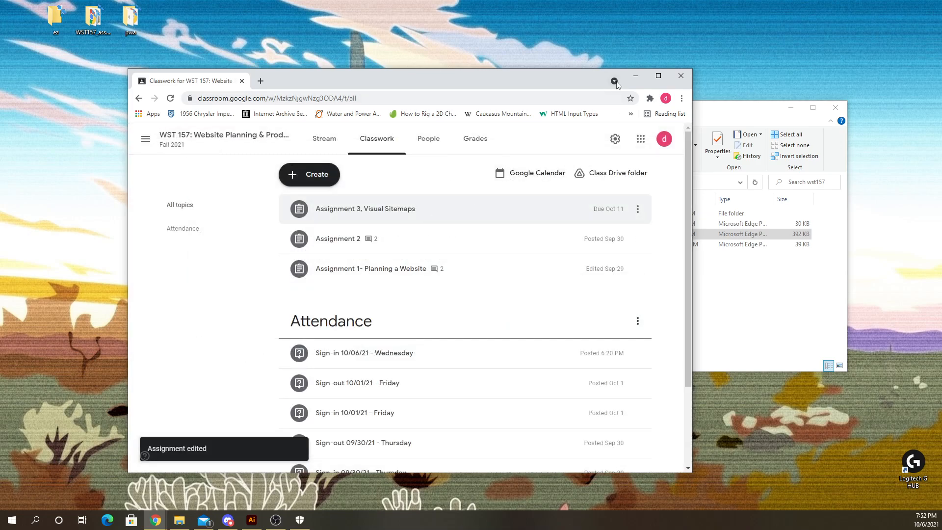
# - Open Assignment 3_WST157.pdf and scroll through its example sitemaps
pyautogui.click(635, 76)
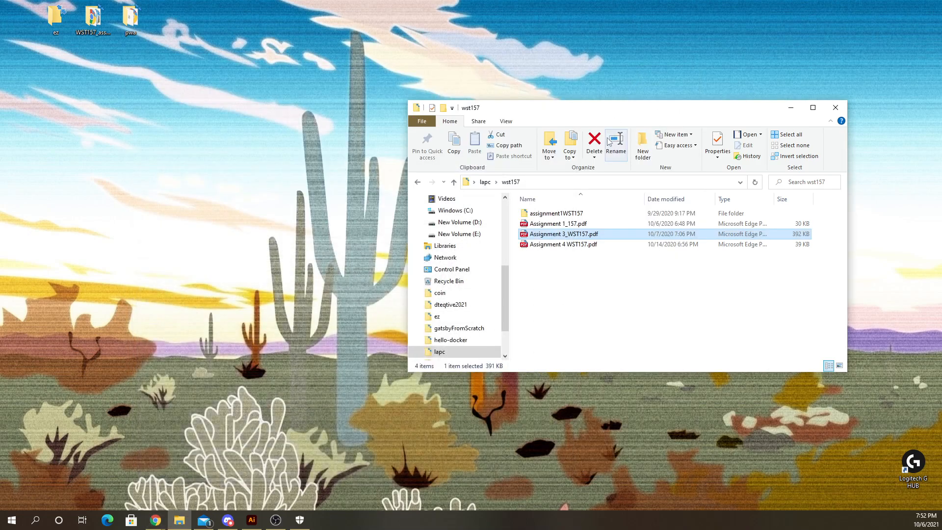
pyautogui.doubleClick(552, 239)
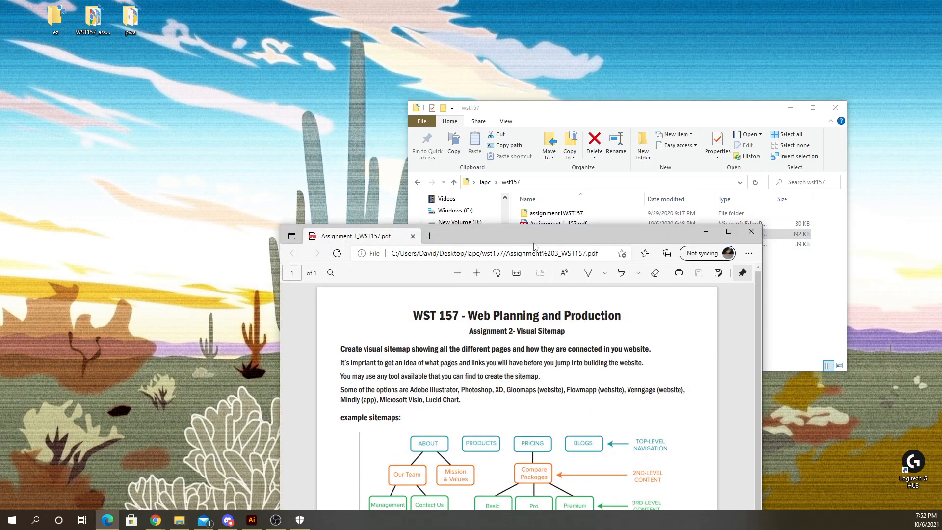
pyautogui.moveTo(534, 244); pyautogui.dragTo(451, 20)
pyautogui.scroll(-3, 428, 328)
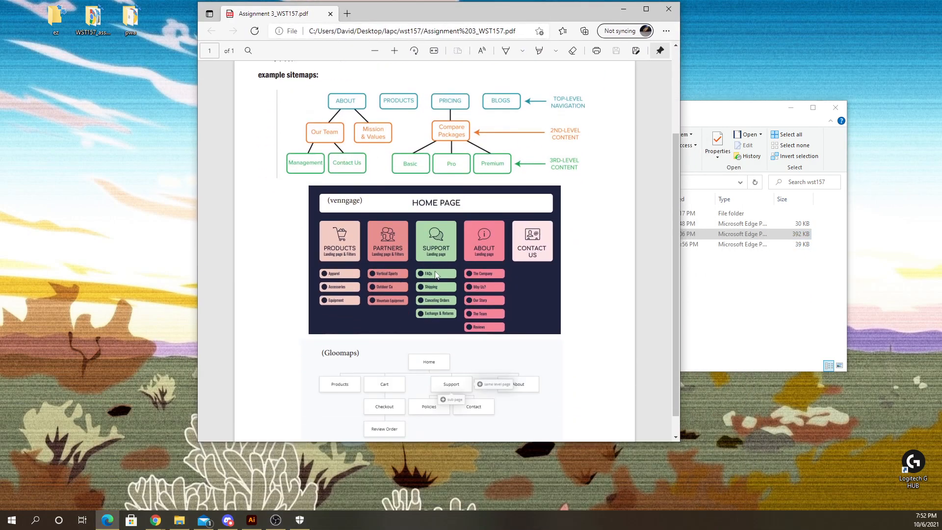
pyautogui.scroll(3, 405, 244)
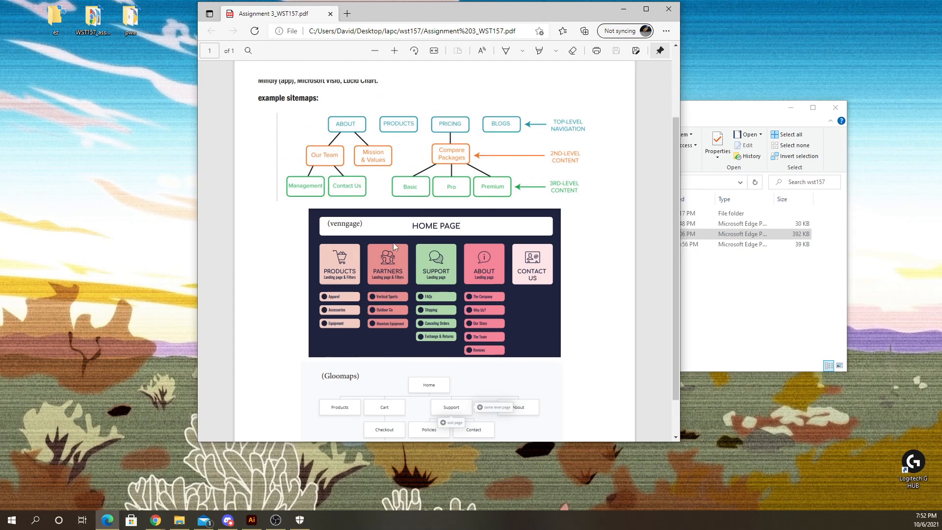
pyautogui.scroll(-4, 413, 186)
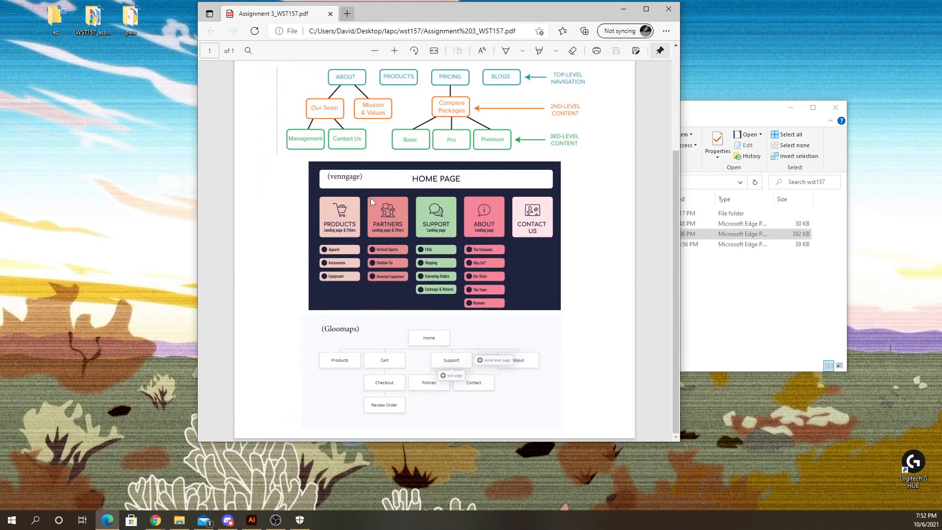
pyautogui.doubleClick(337, 330)
# - Open a new browser tab and search for gloomaps to reach the GlooMaps editor
pyautogui.click(347, 14)
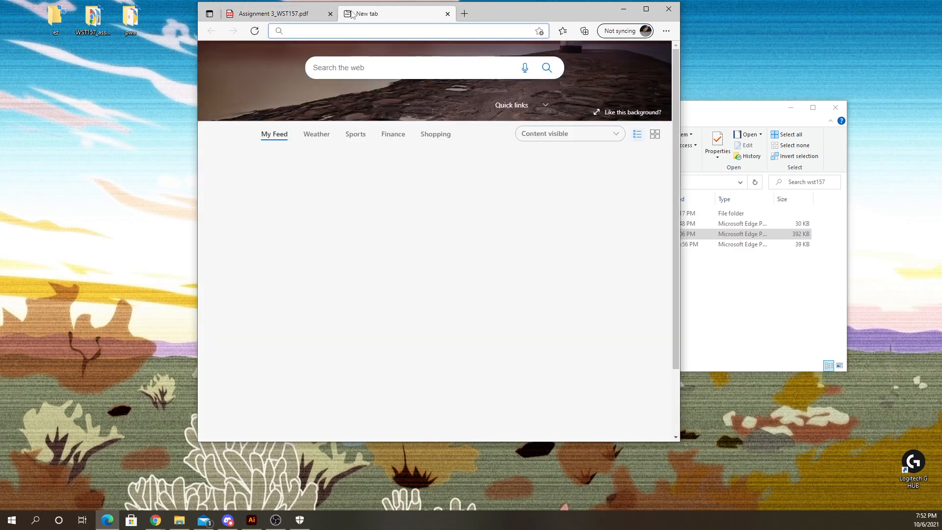
pyautogui.write('gloomaps')
pyautogui.press('Return')
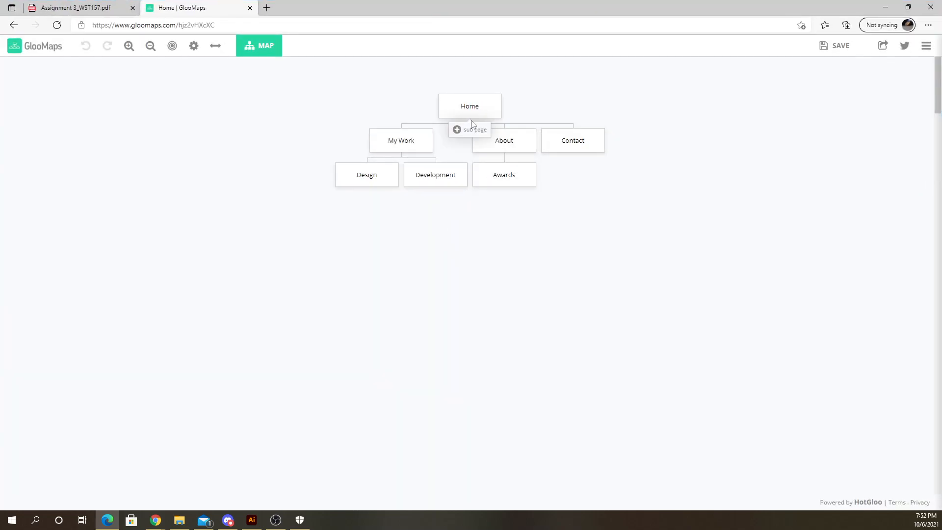
# - Add two stacked sub pages below the Development page in the sitemap
pyautogui.doubleClick(456, 106)
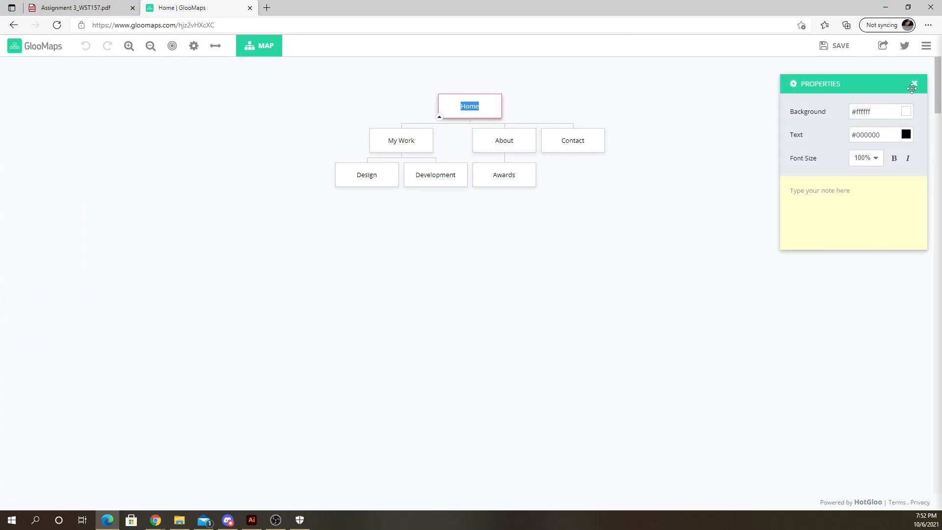
pyautogui.click(912, 85)
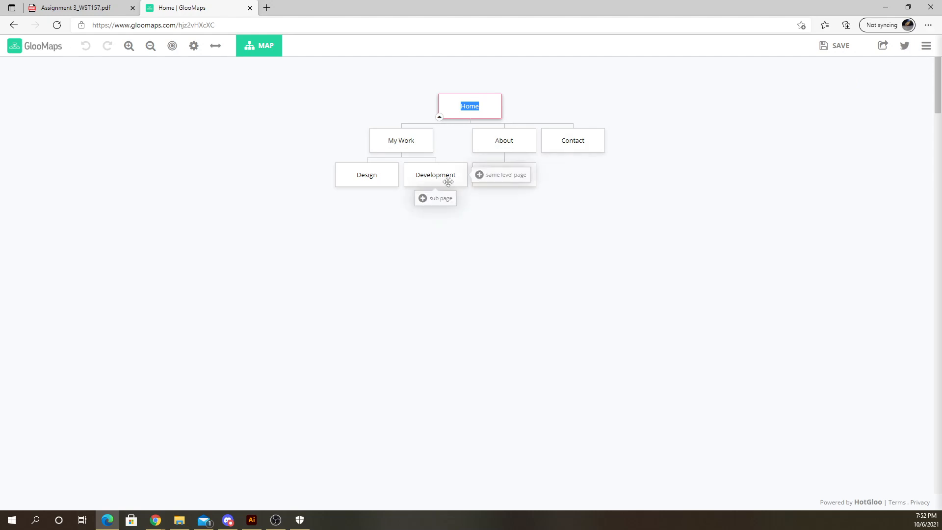
pyautogui.click(435, 198)
pyautogui.click(433, 233)
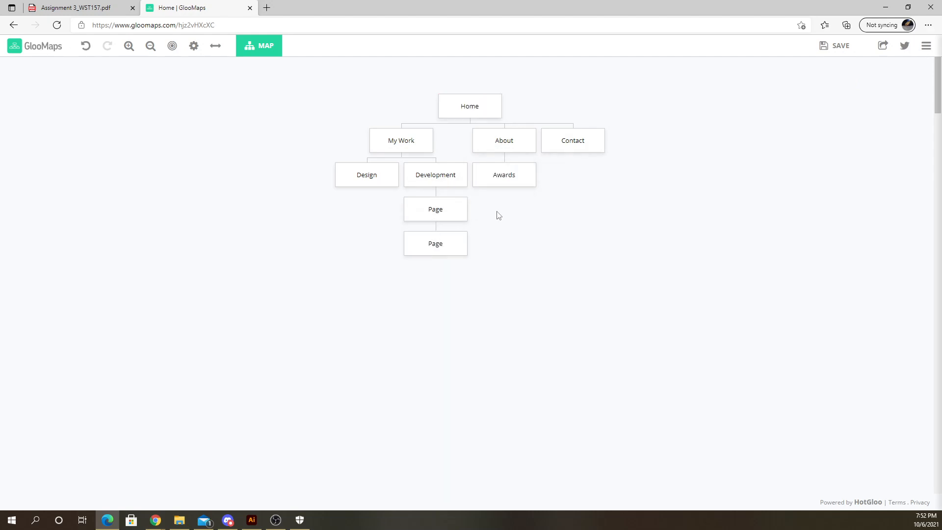
# - Add three same-level pages next to Awards under the About page
pyautogui.click(570, 176)
pyautogui.click(597, 173)
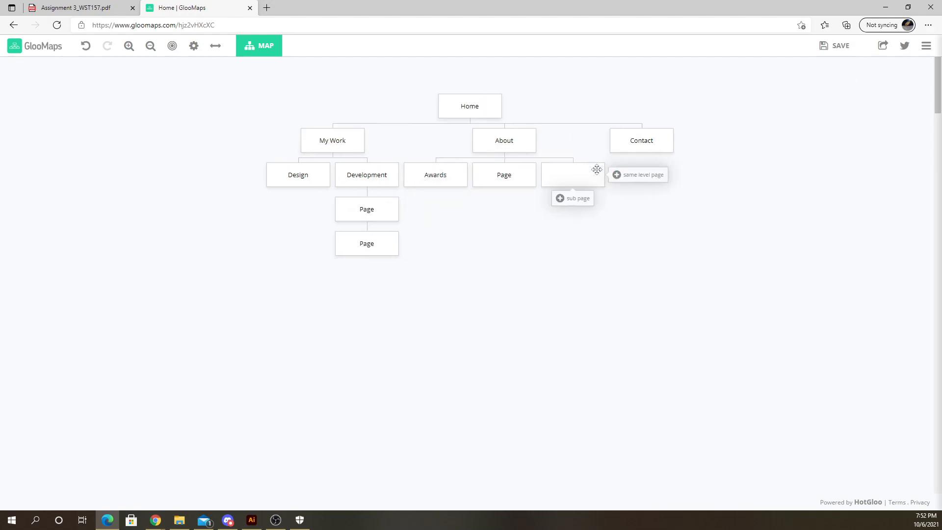
pyautogui.click(628, 176)
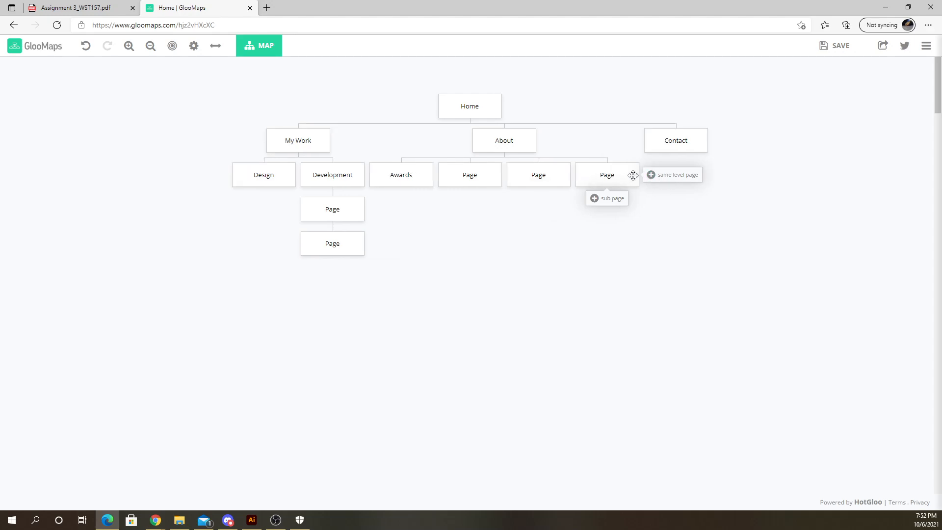
# - Add two same-level pages next to the Contact page
pyautogui.click(719, 141)
pyautogui.click(753, 140)
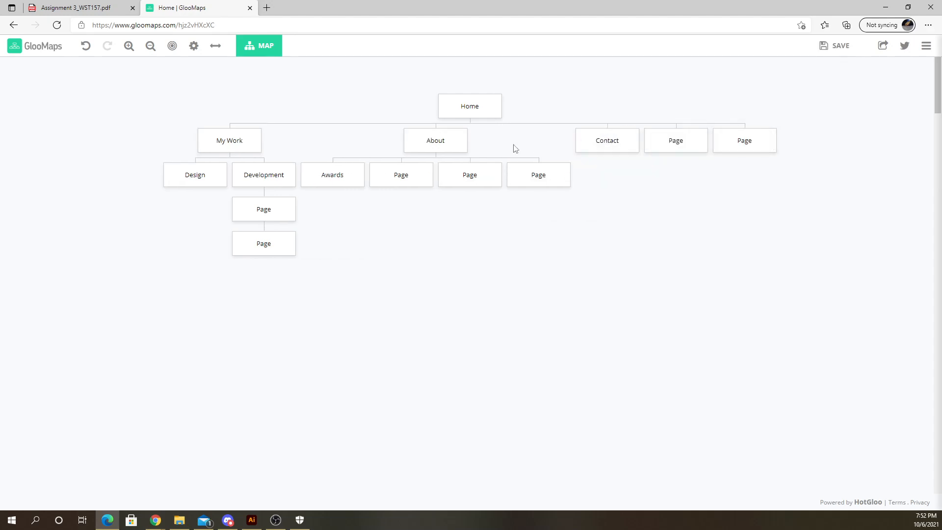
pyautogui.moveTo(452, 137)
pyautogui.moveTo(579, 139); pyautogui.dragTo(519, 140)
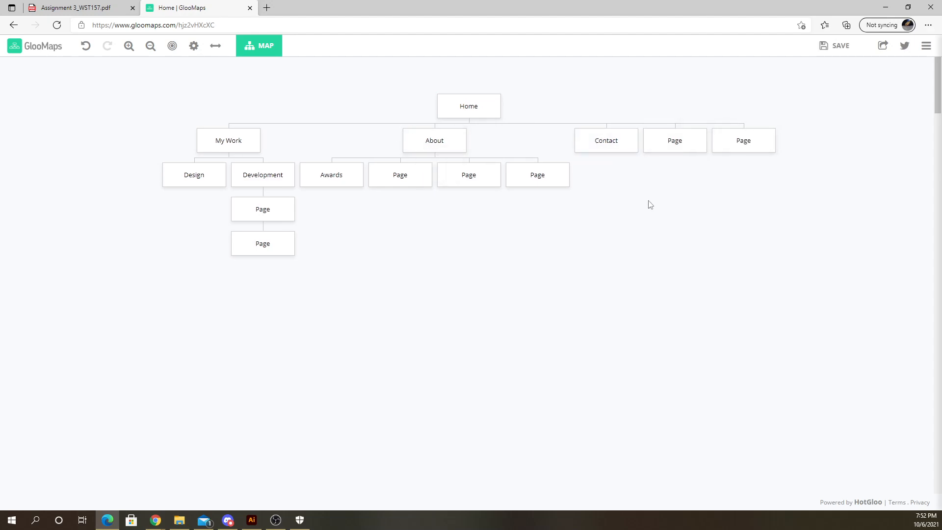
# - Switch the sitemap layout to Matrix view
pyautogui.moveTo(255, 53)
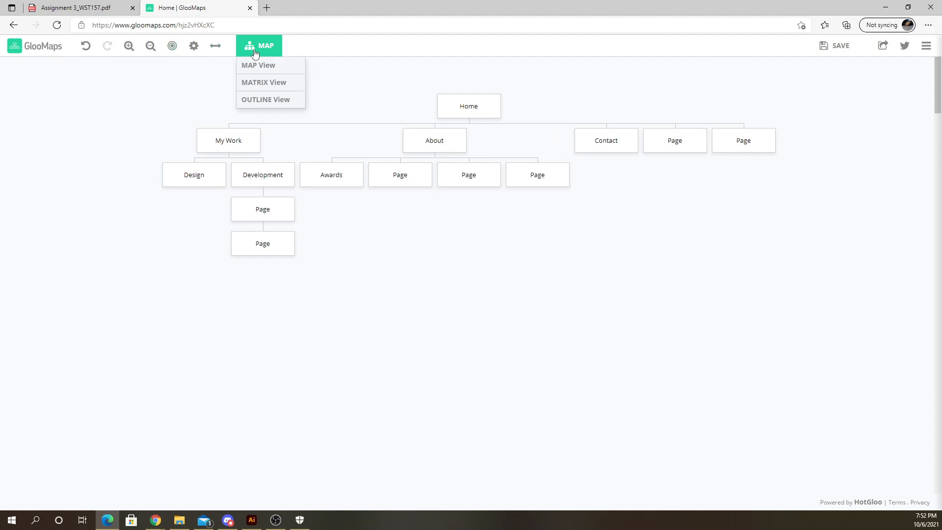
pyautogui.click(264, 82)
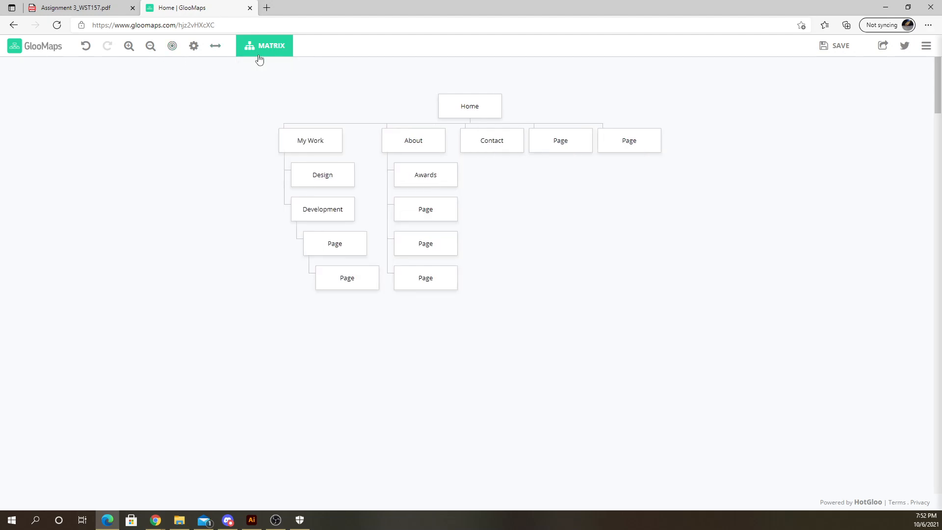
# - Preview the sitemap in Outline view, then return to Matrix view
pyautogui.click(261, 106)
pyautogui.scroll(-8, 502, 304)
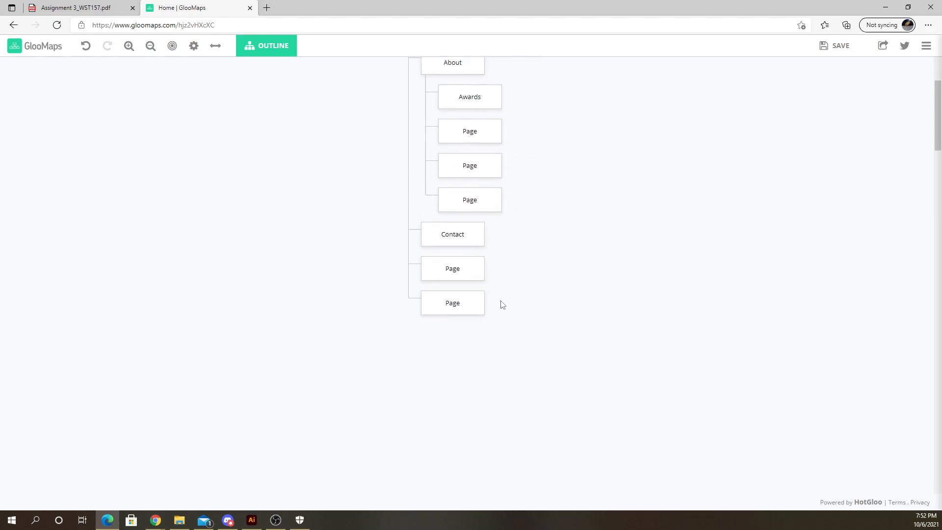
pyautogui.scroll(8, 437, 329)
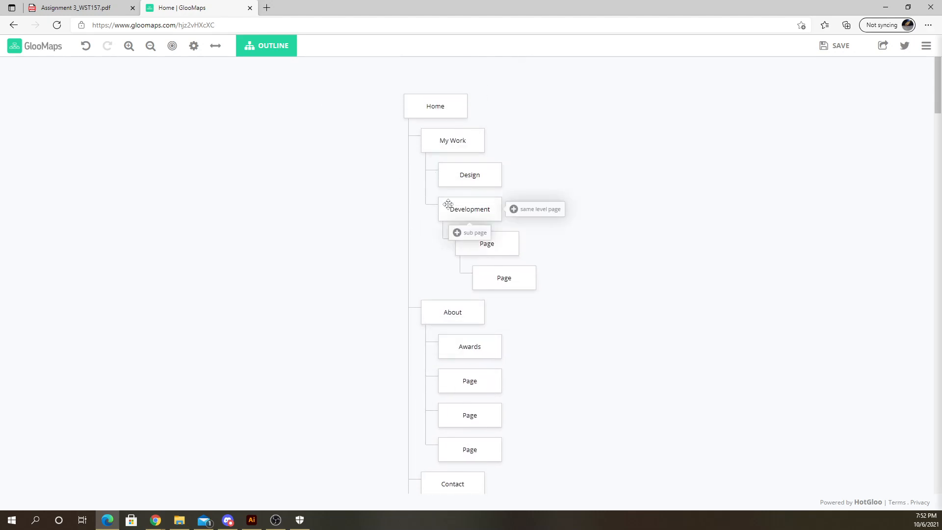
pyautogui.click(266, 46)
pyautogui.click(264, 82)
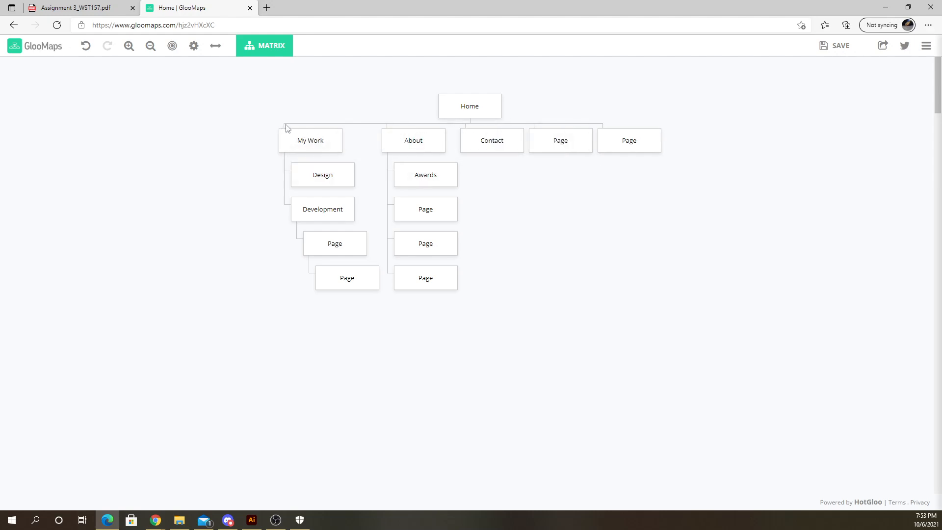
# - Add two stacked sub pages below the first page after Contact
pyautogui.click(560, 162)
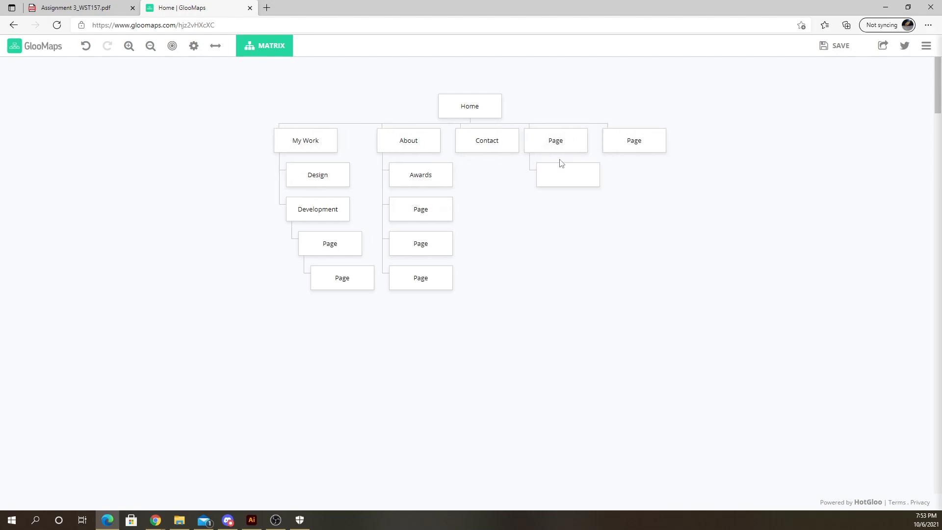
pyautogui.click(554, 198)
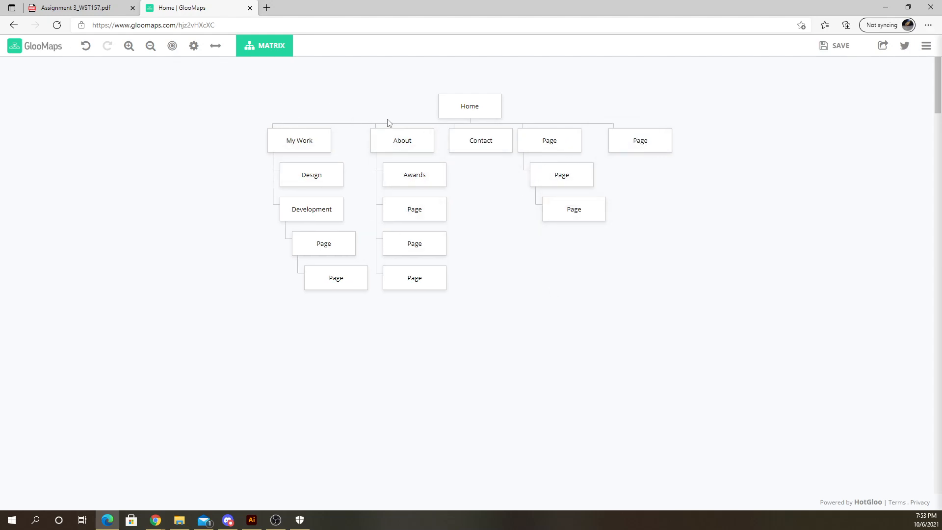
# - Reload the GlooMaps page
pyautogui.click(56, 25)
pyautogui.moveTo(278, 122); pyautogui.dragTo(288, 212)
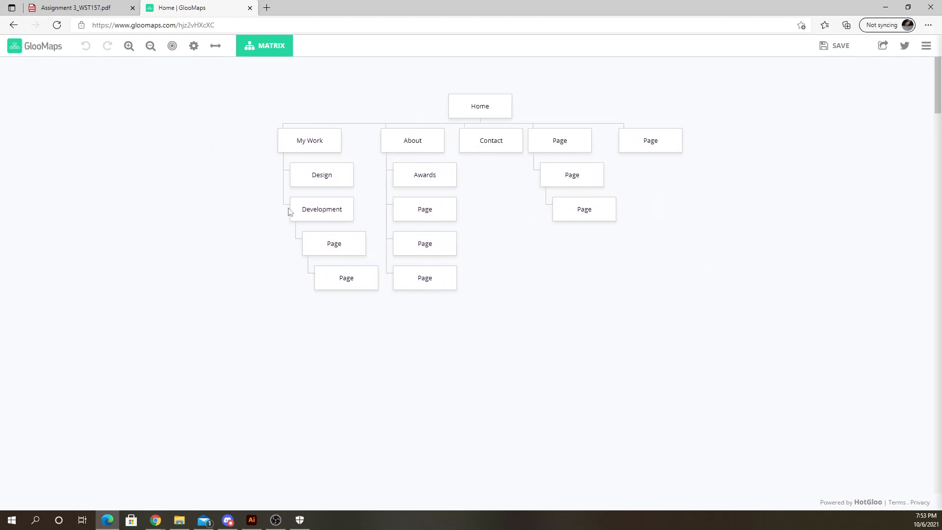
pyautogui.moveTo(319, 141)
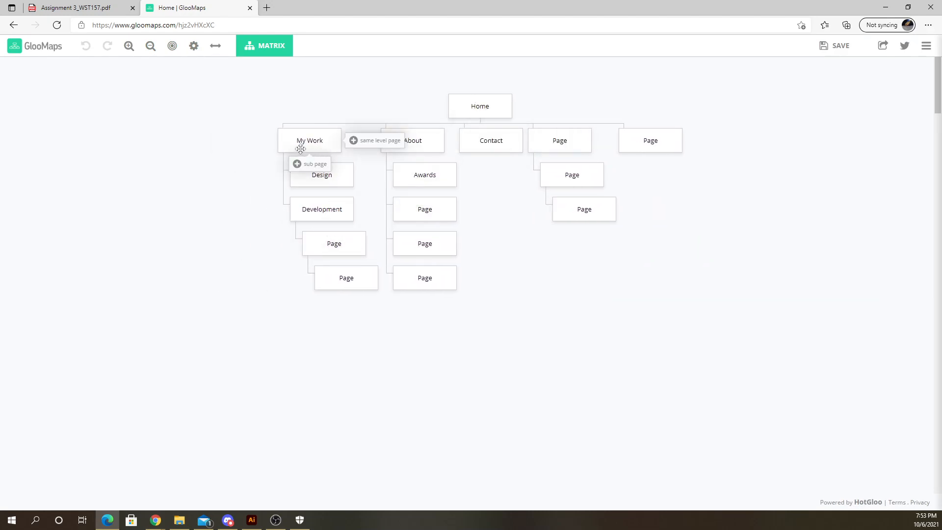
# - Rename the Home page to Fancy Soaps
pyautogui.click(478, 107)
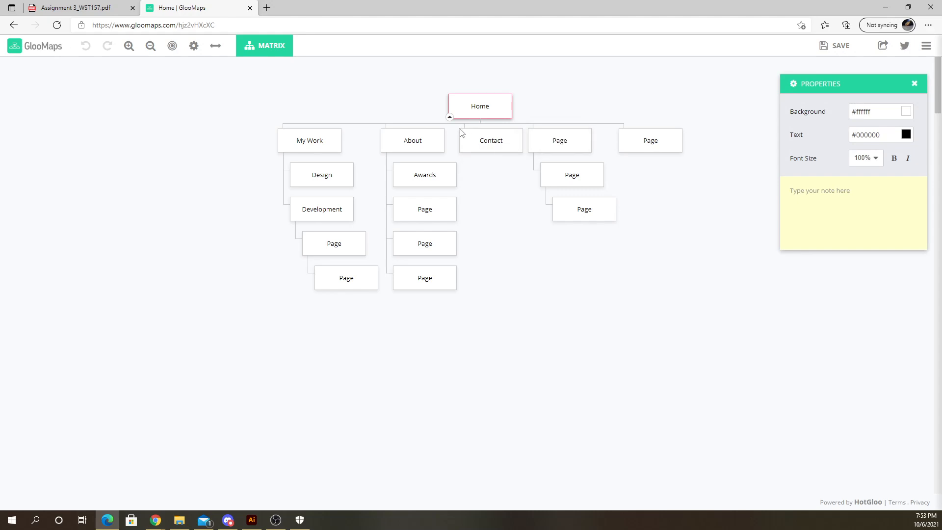
pyautogui.click(914, 84)
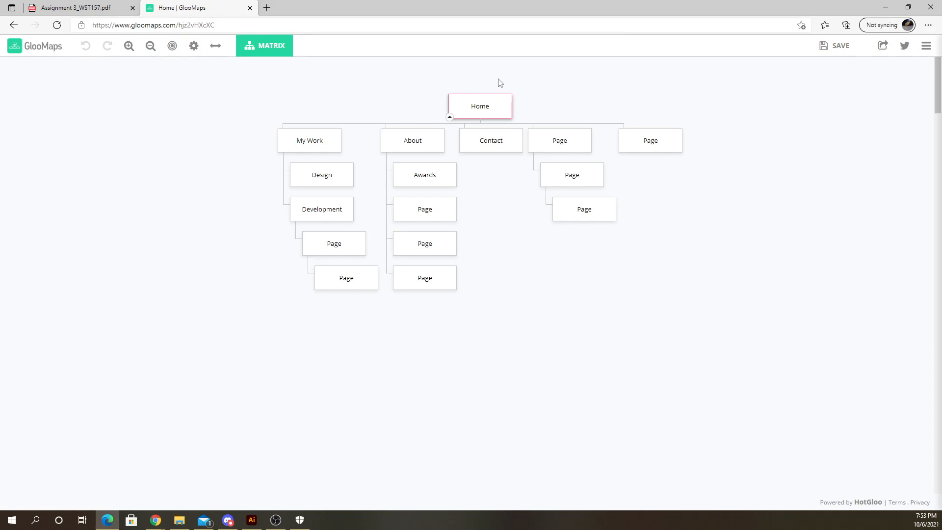
pyautogui.doubleClick(475, 107)
pyautogui.write('Fancy Soaps')
# - Rename the My Work page to soaps
pyautogui.click(310, 143)
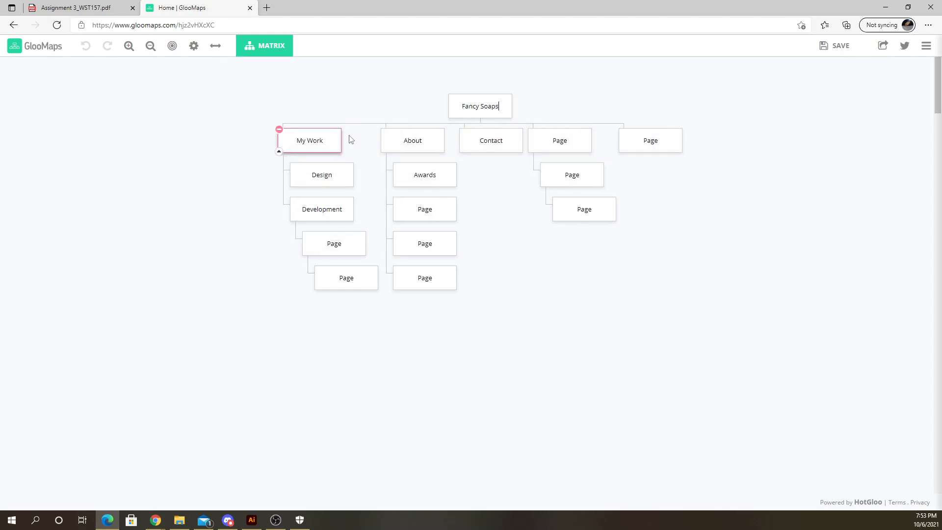
pyautogui.doubleClick(316, 143)
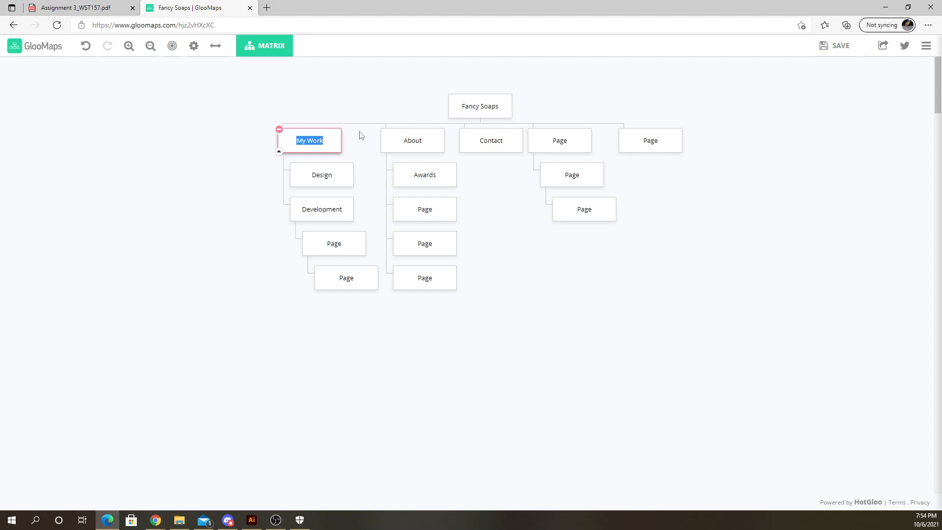
pyautogui.write('ps')
pyautogui.press('Return')
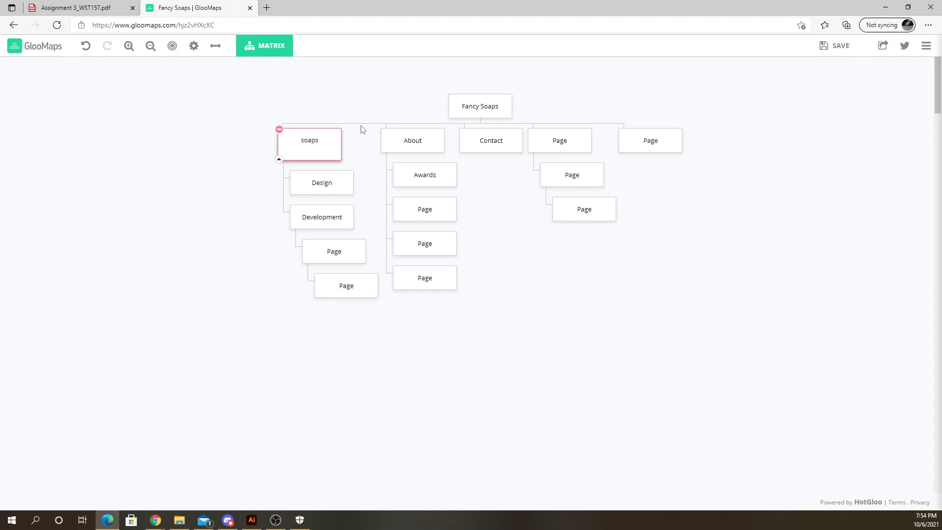
pyautogui.press('BackSpace')
# - Rename the About page to candles
pyautogui.click(420, 143)
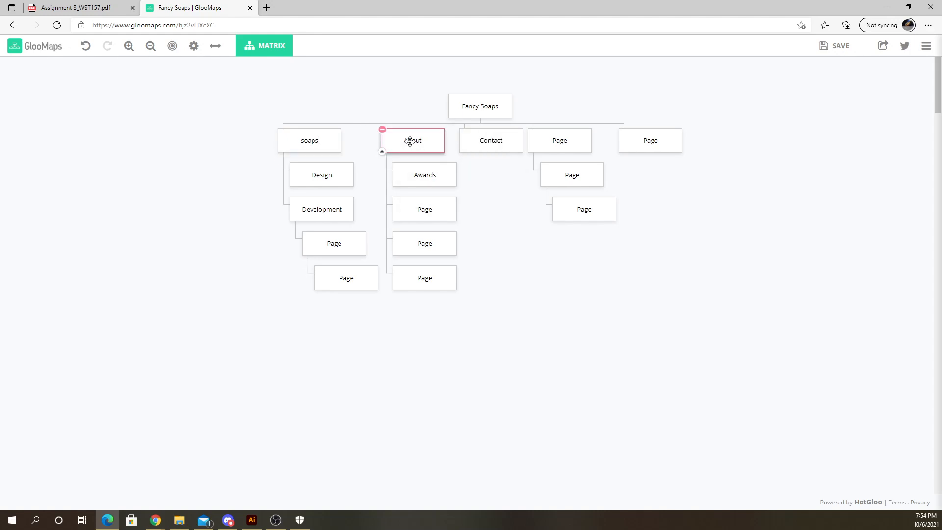
pyautogui.doubleClick(411, 141)
pyautogui.write('candles')
pyautogui.press('Return')
pyautogui.press('BackSpace')
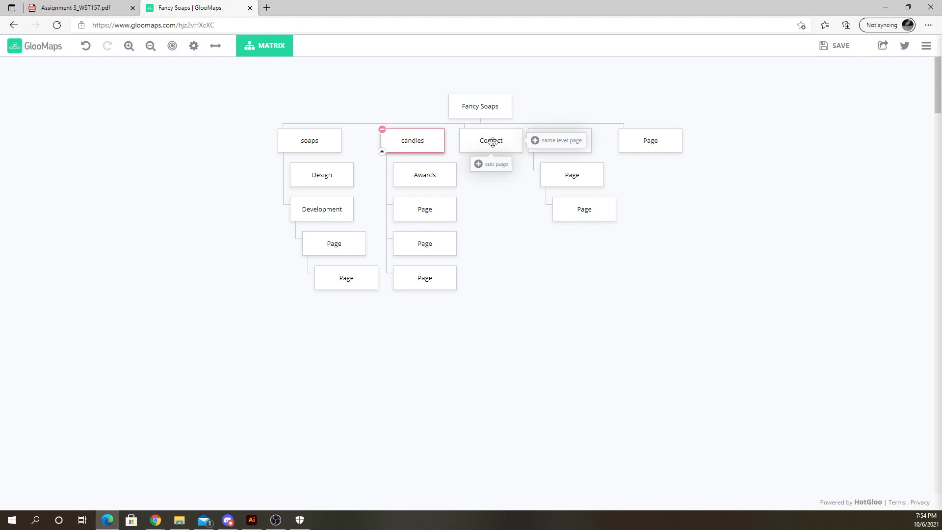
# - Delete the Contact page from the top level
pyautogui.click(506, 144)
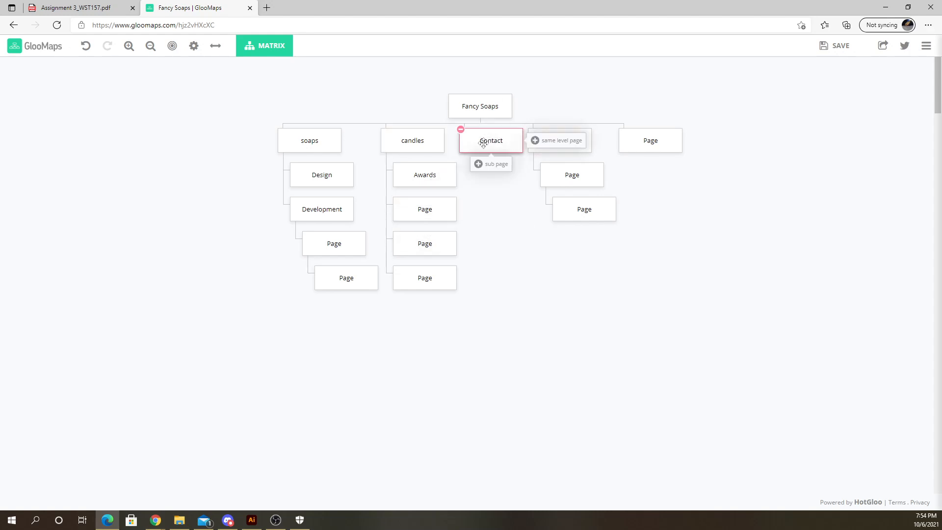
pyautogui.moveTo(499, 140)
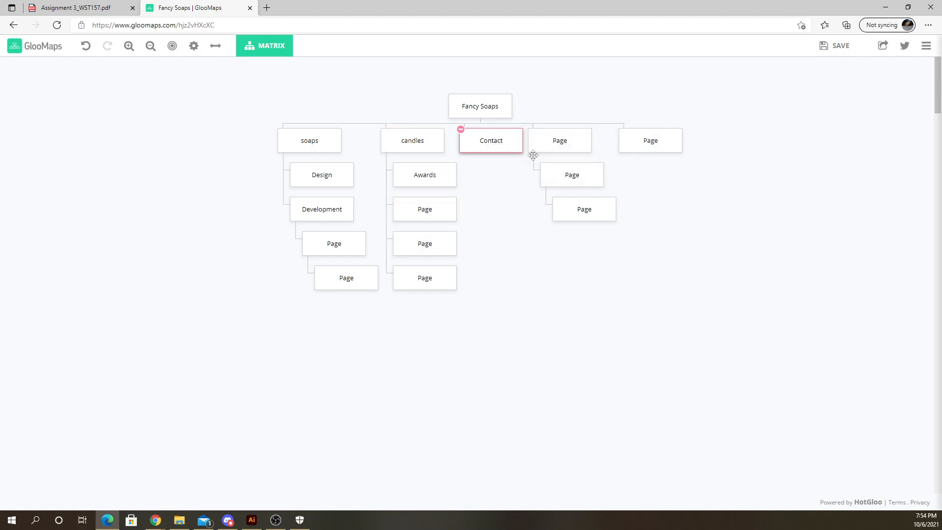
pyautogui.moveTo(488, 140); pyautogui.dragTo(542, 142)
pyautogui.click(492, 143)
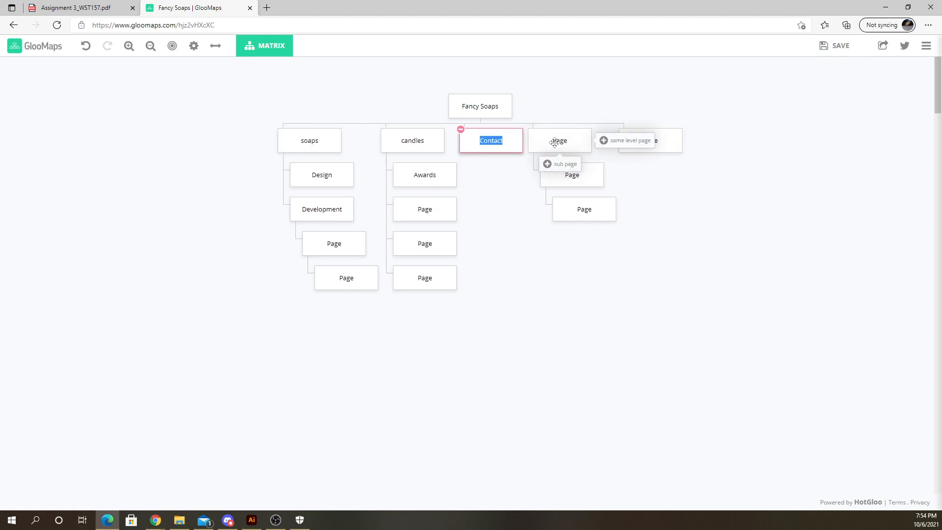
pyautogui.write('shop')
pyautogui.press('BackSpace')
pyautogui.press('BackSpace')
pyautogui.press('BackSpace')
pyautogui.press('BackSpace')
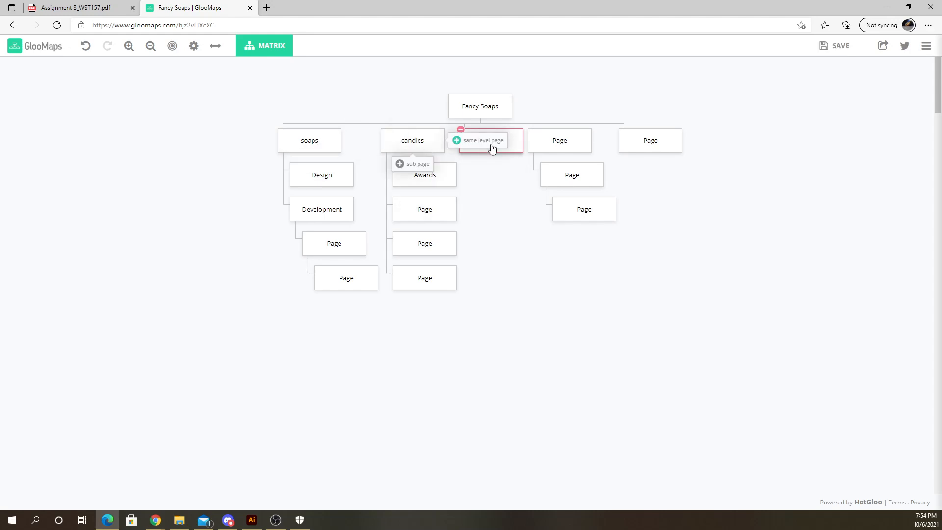
pyautogui.click(462, 130)
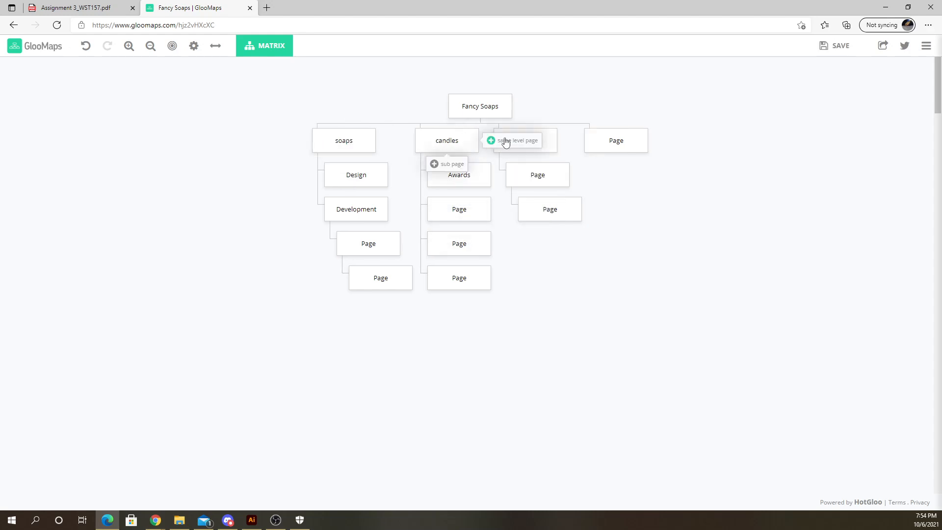
# - Rename the page after candles to shopping cart
pyautogui.doubleClick(527, 141)
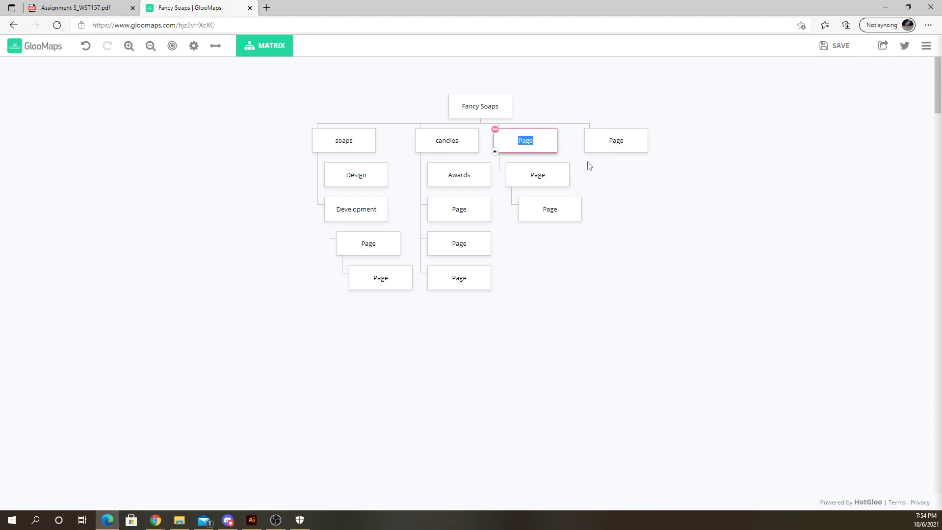
pyautogui.write('cart')
pyautogui.press('Return')
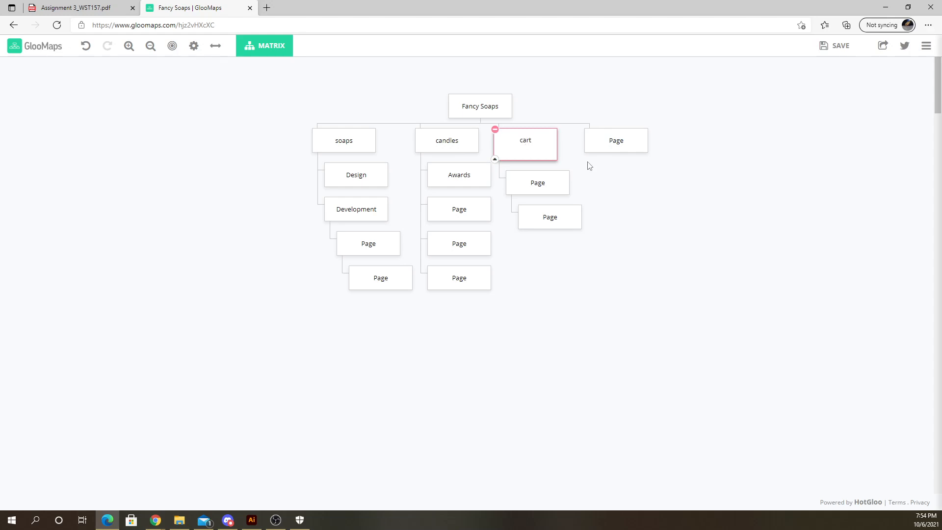
pyautogui.press('BackSpace')
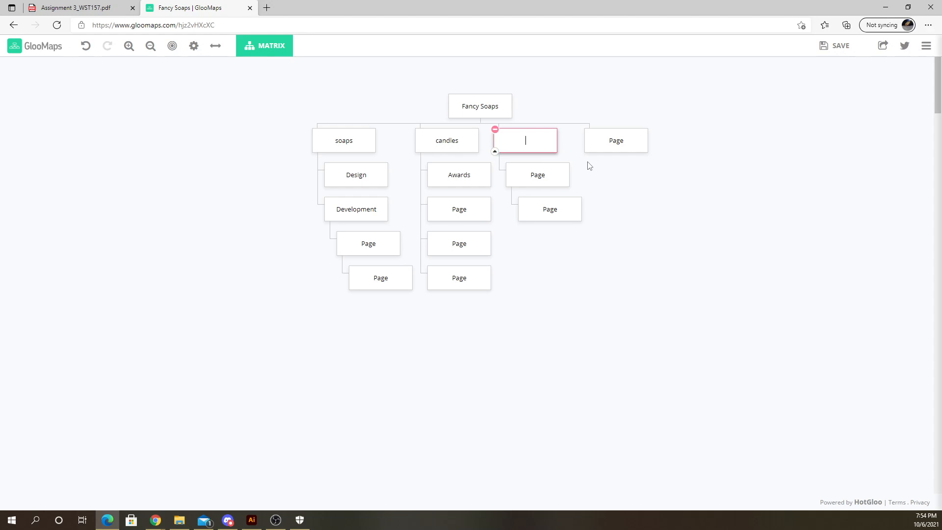
pyautogui.write('shopping cart')
# - Rename the last top-level page to login
pyautogui.click(642, 166)
pyautogui.doubleClick(616, 140)
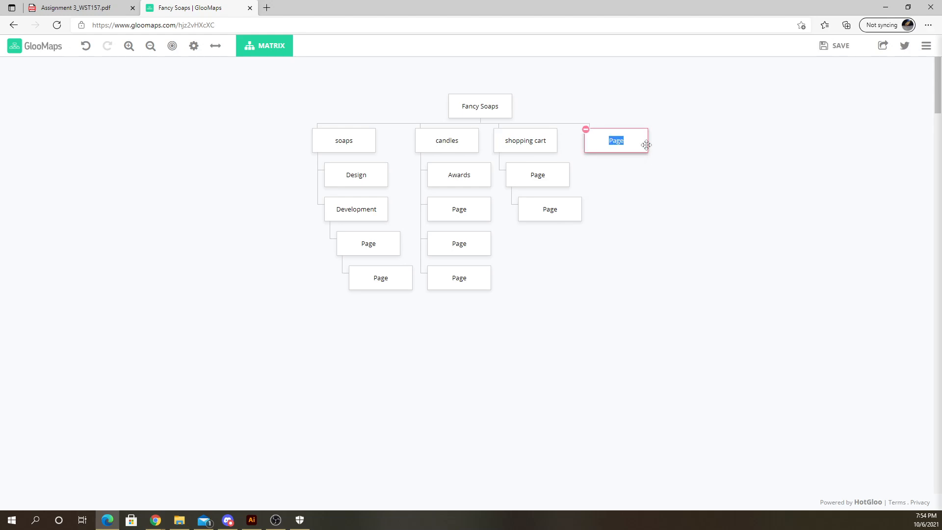
pyautogui.write('login')
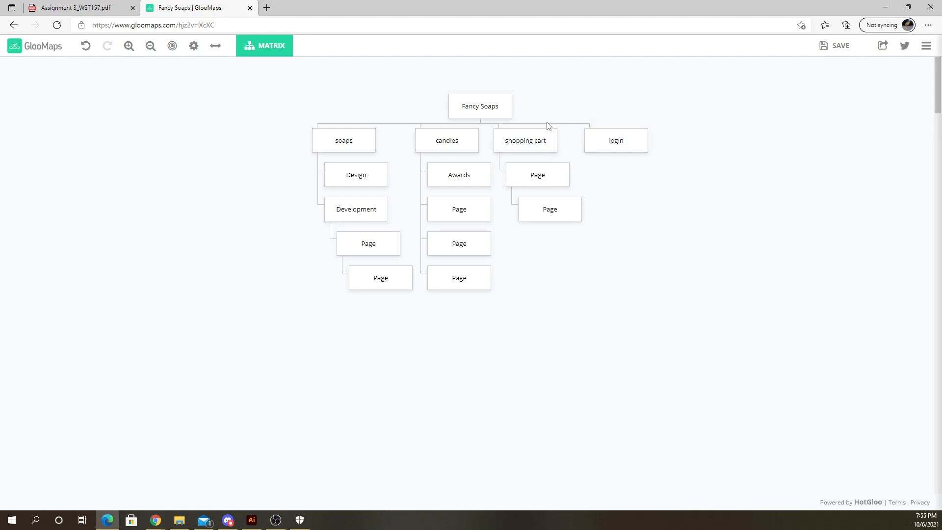
# - Add a same-level page after login and name it about
pyautogui.moveTo(500, 149)
pyautogui.moveTo(618, 134)
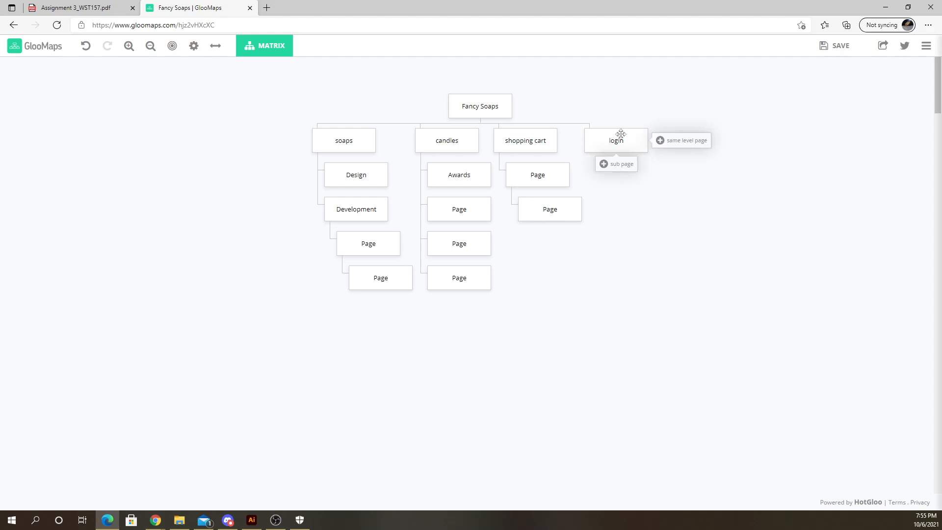
pyautogui.click(659, 142)
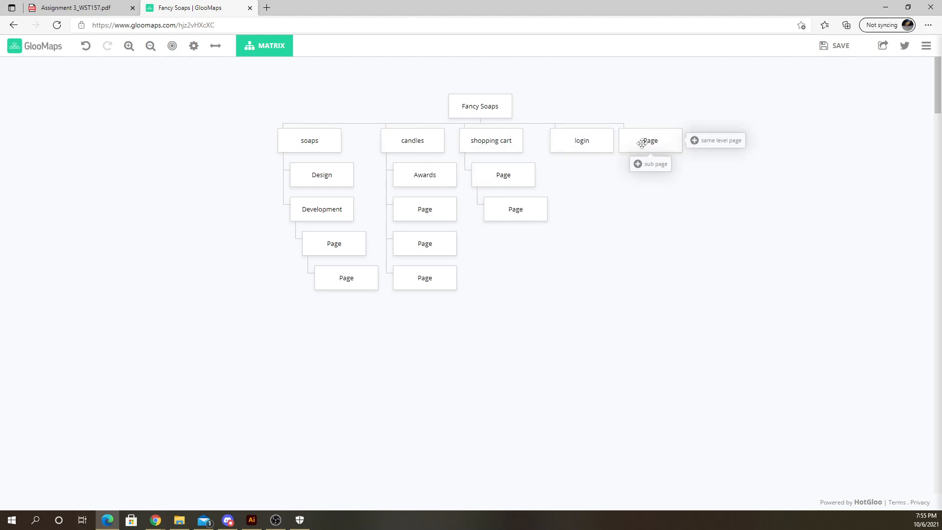
pyautogui.click(648, 142)
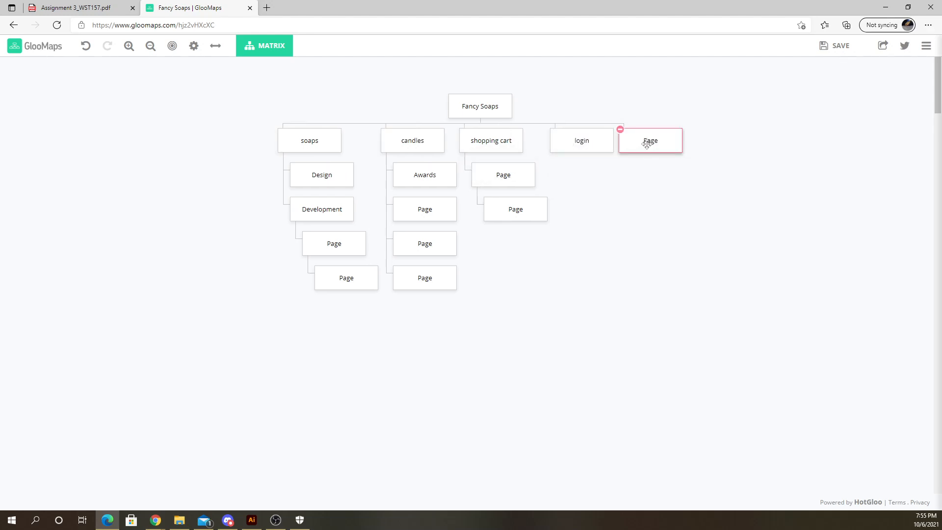
pyautogui.doubleClick(647, 144)
pyautogui.write('about')
pyautogui.click(652, 210)
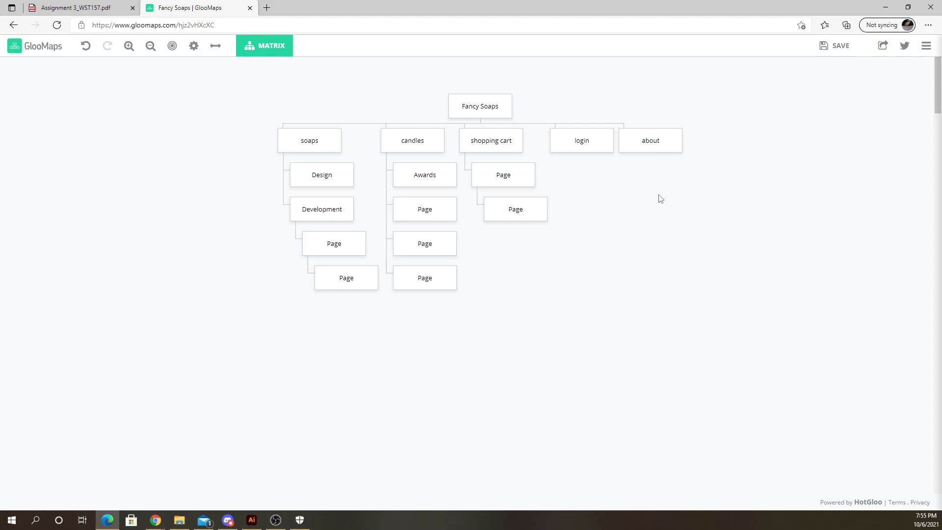
pyautogui.moveTo(631, 137)
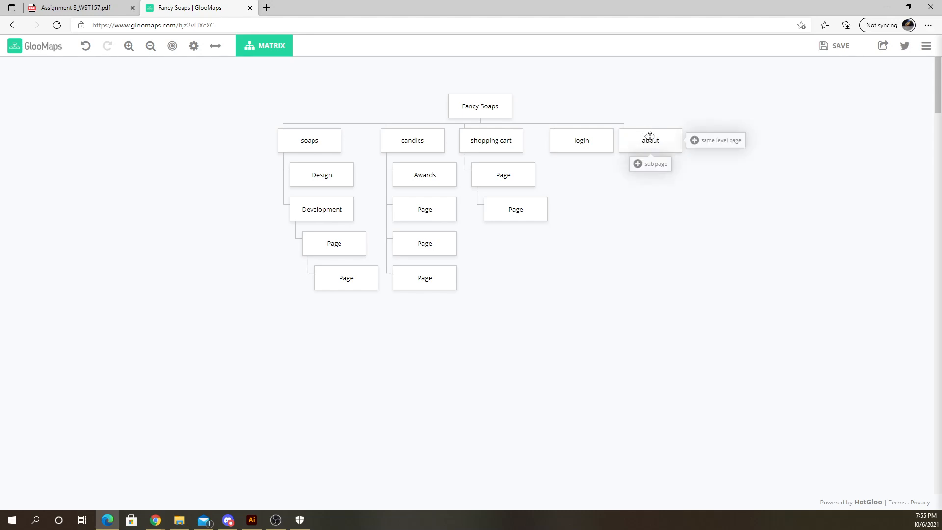
pyautogui.click(650, 138)
pyautogui.click(688, 187)
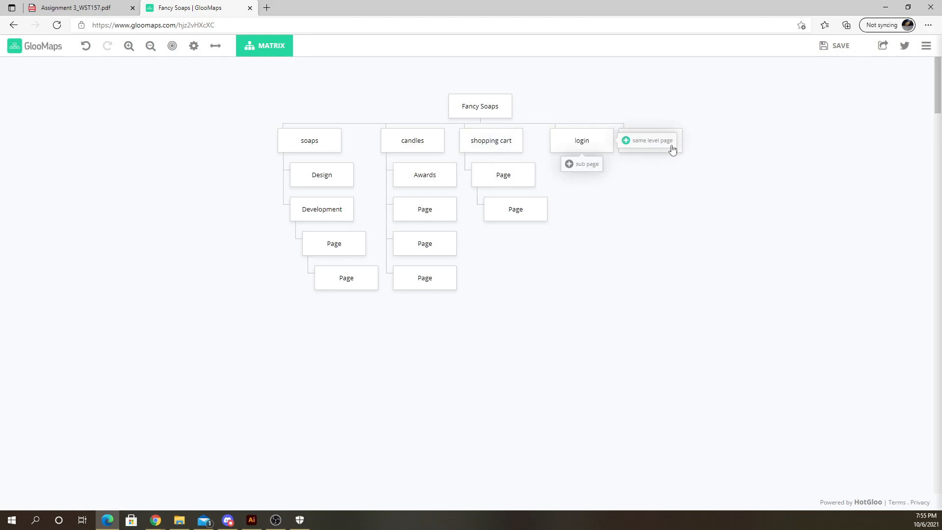
pyautogui.moveTo(673, 141)
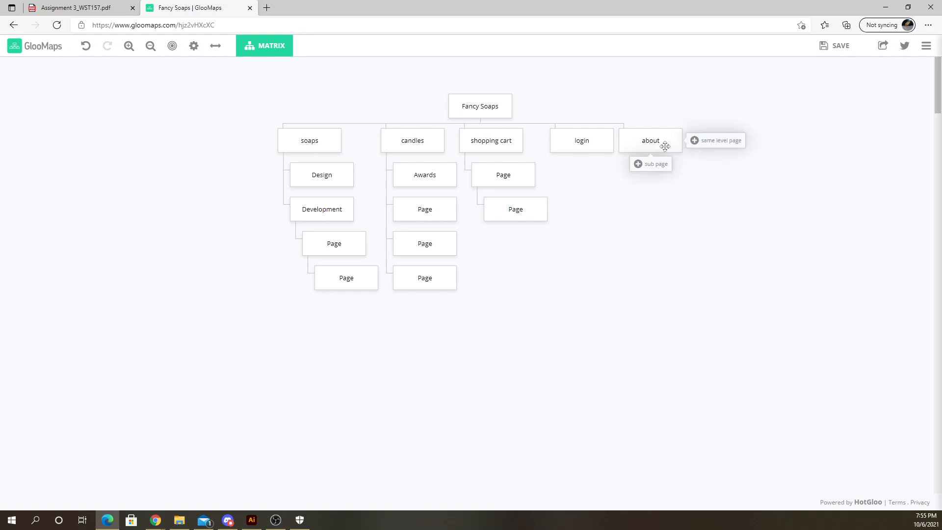
# - Add a same-level page after about and name it contact
pyautogui.click(695, 140)
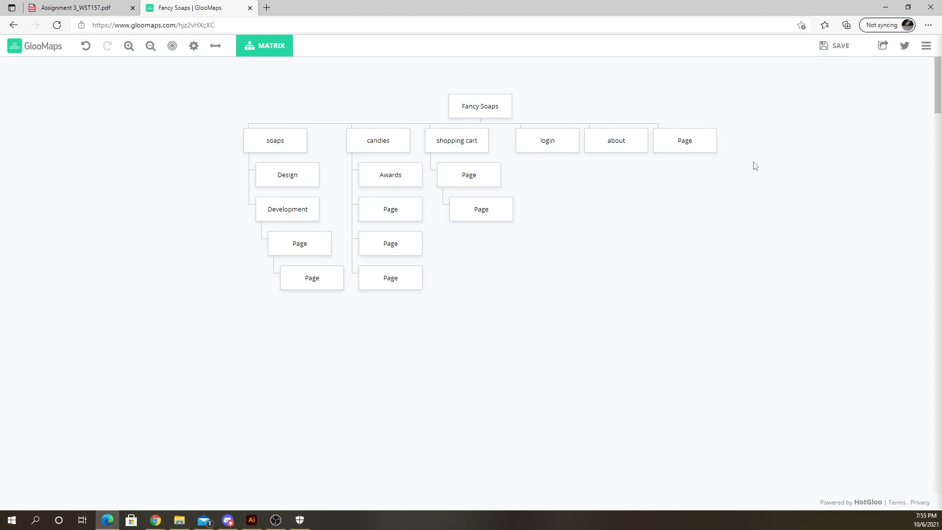
pyautogui.click(683, 140)
pyautogui.write('contact')
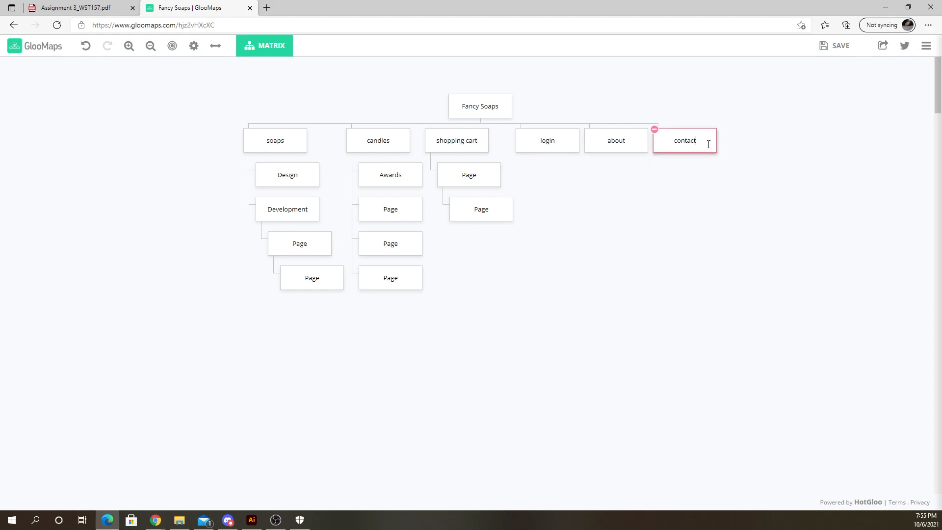
pyautogui.click(619, 216)
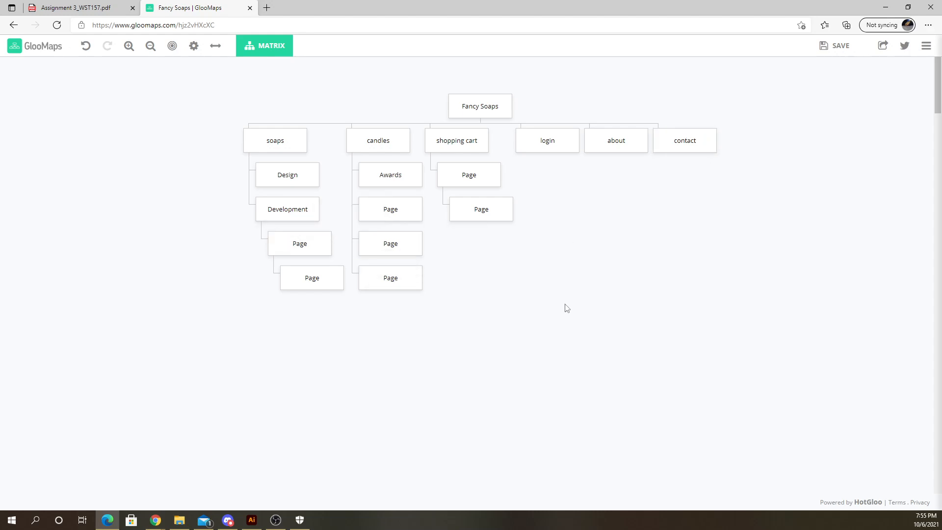
# - Delete the nested pages beneath Development under soaps
pyautogui.moveTo(335, 267)
pyautogui.click(288, 275)
pyautogui.click(282, 268)
pyautogui.click(287, 241)
pyautogui.click(276, 233)
pyautogui.click(398, 238)
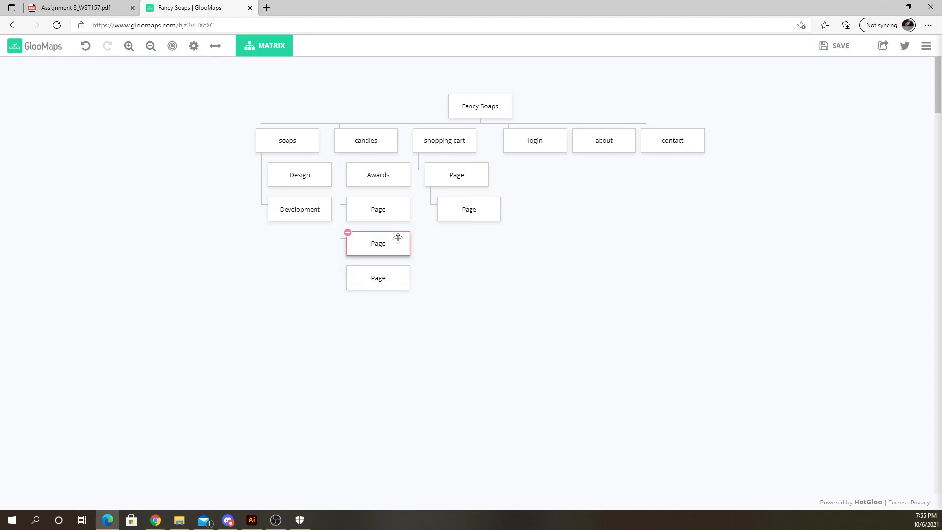
# - Delete all the sub pages under candles
pyautogui.click(349, 232)
pyautogui.click(366, 240)
pyautogui.click(347, 232)
pyautogui.click(351, 206)
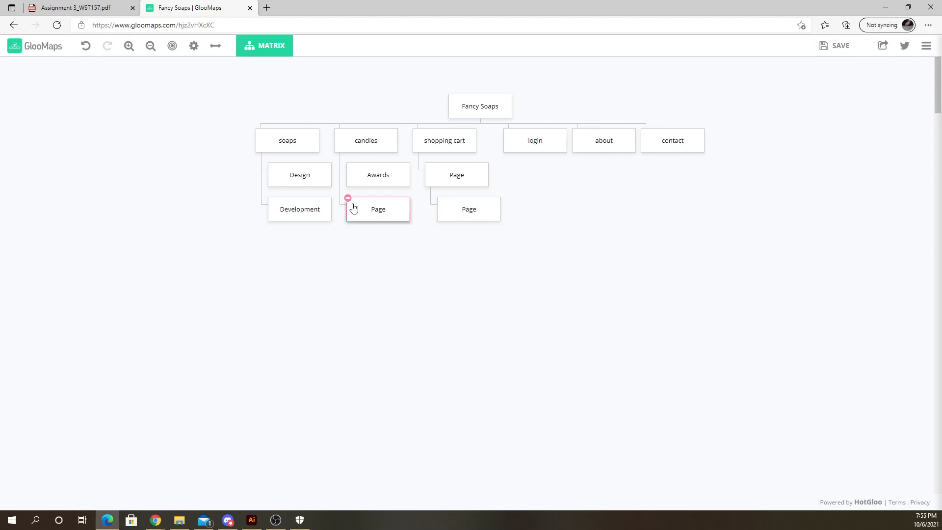
pyautogui.click(348, 197)
pyautogui.click(357, 166)
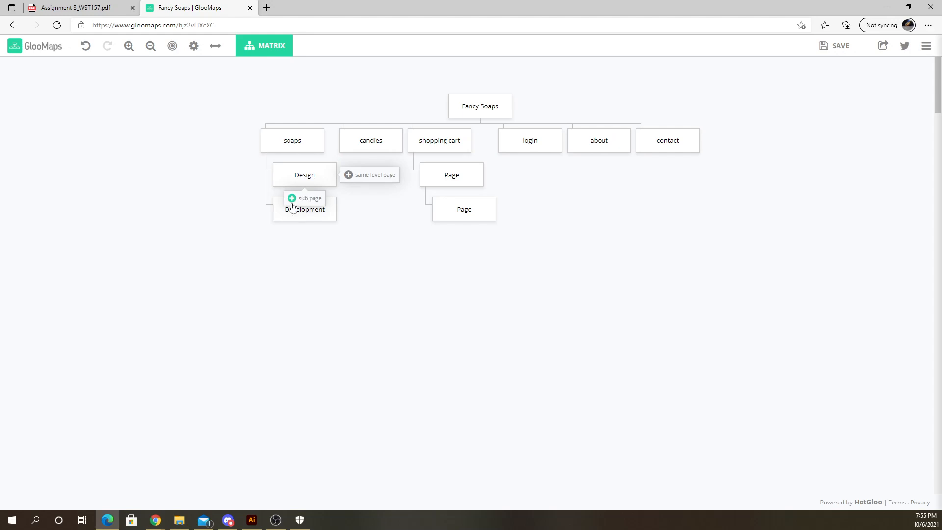
# - Delete the remaining sub pages under soaps and shopping cart
pyautogui.click(274, 198)
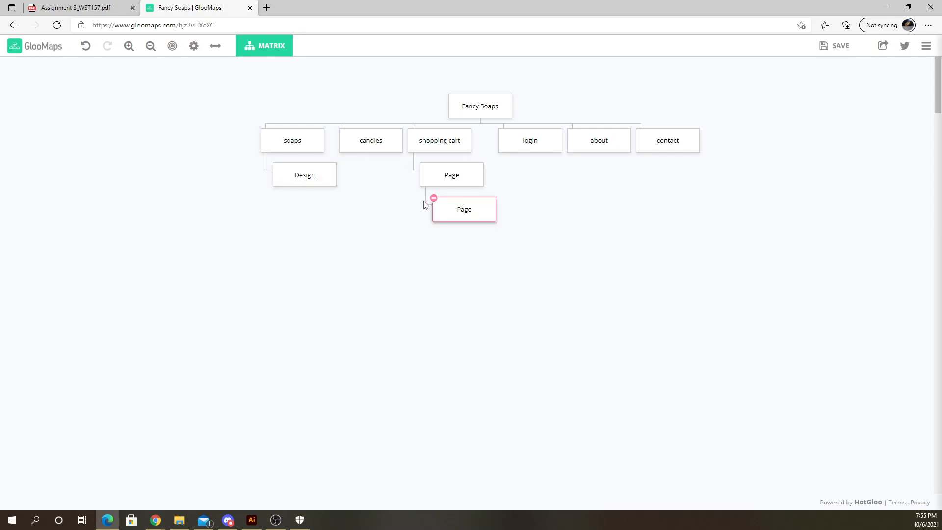
pyautogui.click(434, 199)
pyautogui.click(428, 166)
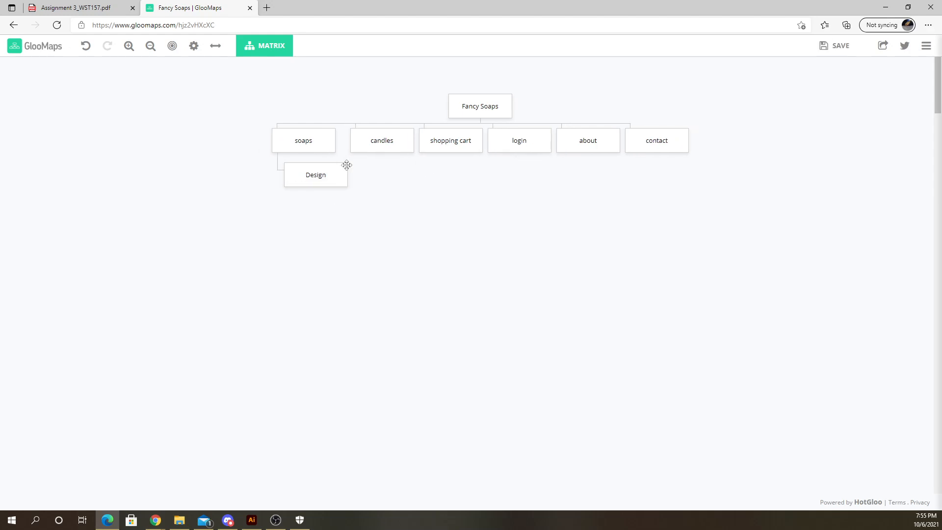
pyautogui.click(286, 164)
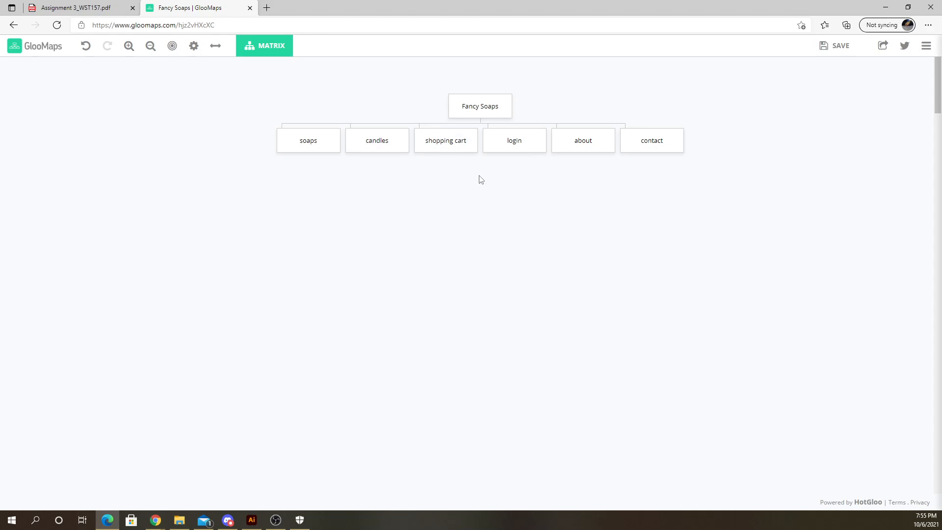
# - Rename the root page to Fancy Soaps and candles
pyautogui.hotkey('ctrl', '+')
pyautogui.hotkey('ctrl', '+')
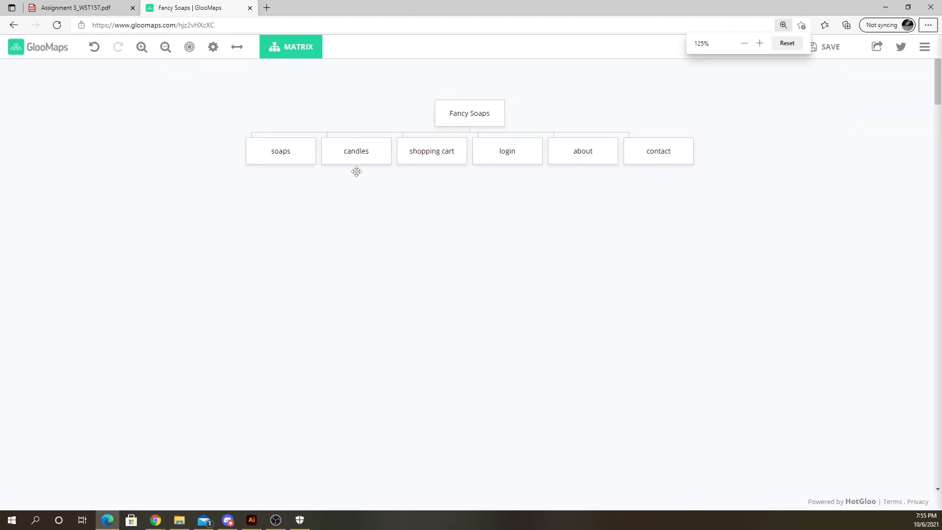
pyautogui.hotkey('ctrl', '+')
pyautogui.hotkey('ctrl', '+')
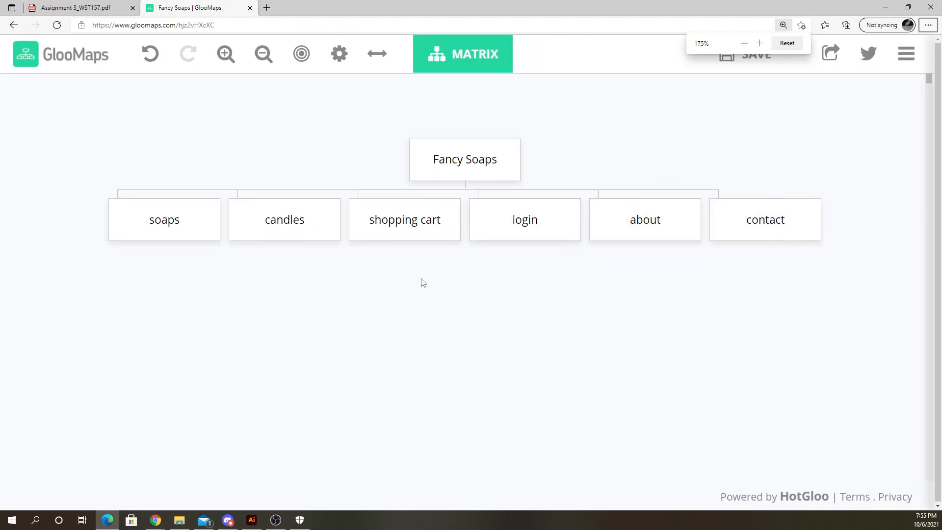
pyautogui.hotkey('ctrl', '-')
pyautogui.hotkey('ctrl', '-')
pyautogui.hotkey('ctrl', '+')
pyautogui.hotkey('ctrl', '+')
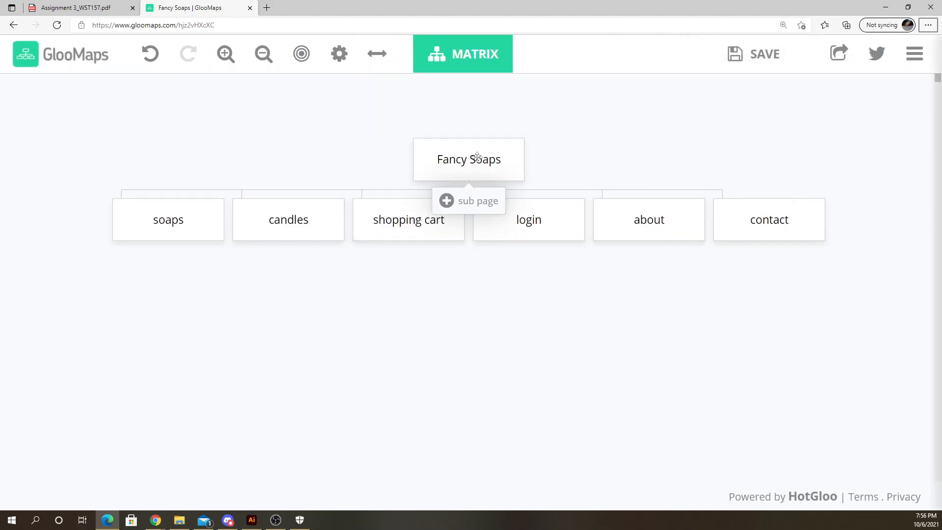
pyautogui.click(503, 158)
pyautogui.click(499, 161)
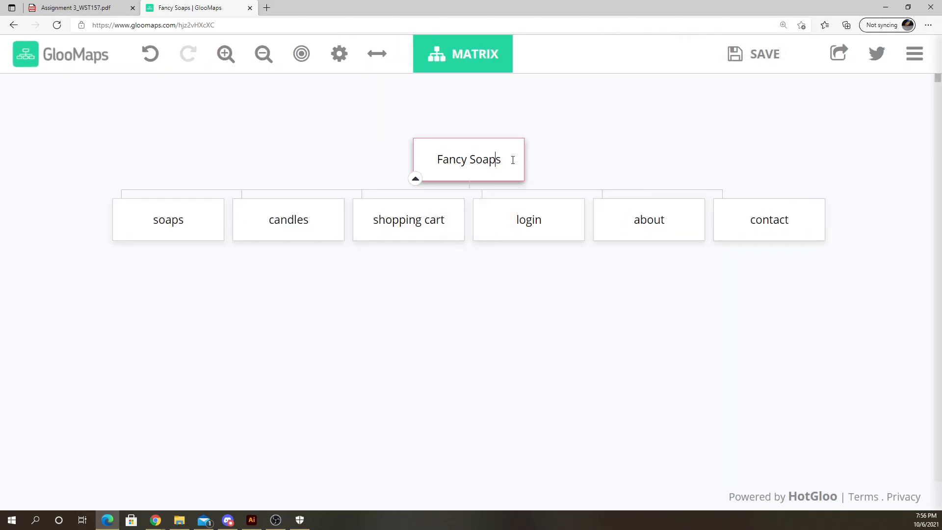
pyautogui.write('and c')
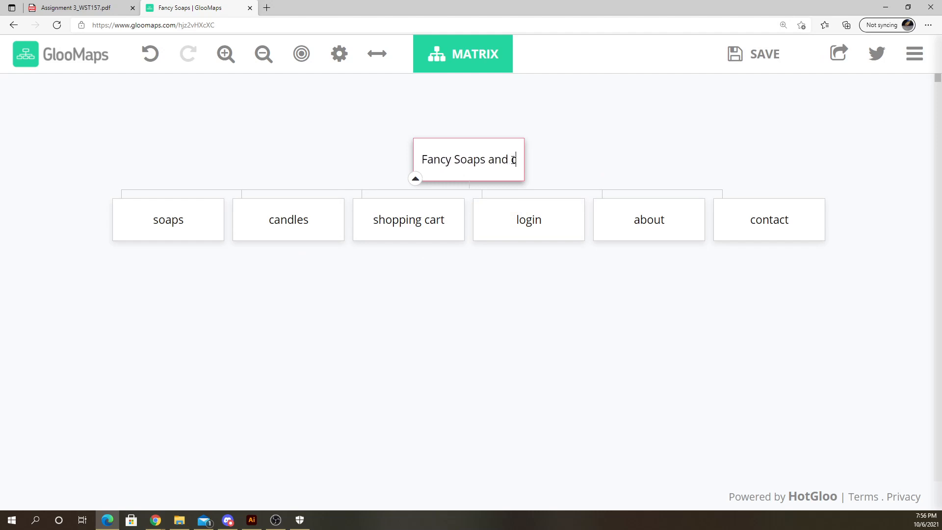
pyautogui.write('andles')
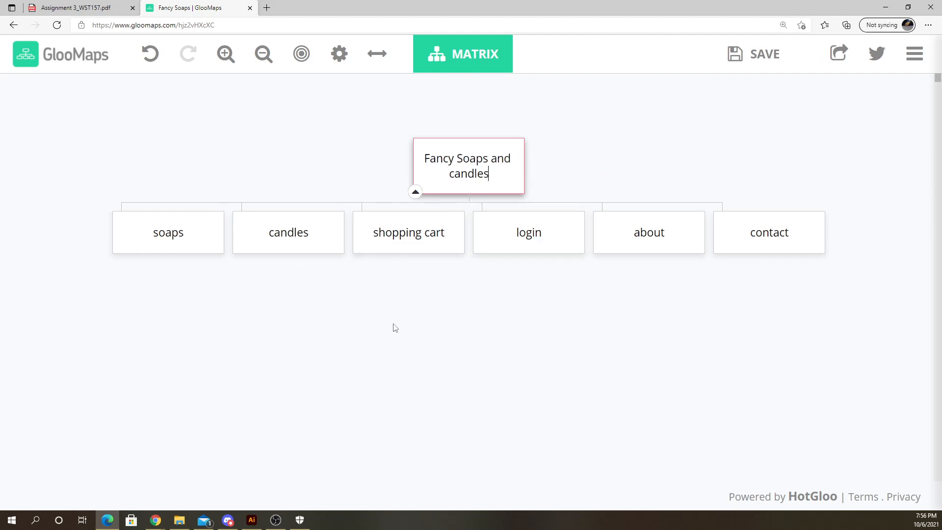
pyautogui.click(395, 327)
# - Add a sub page under soaps and name it solid
pyautogui.click(194, 233)
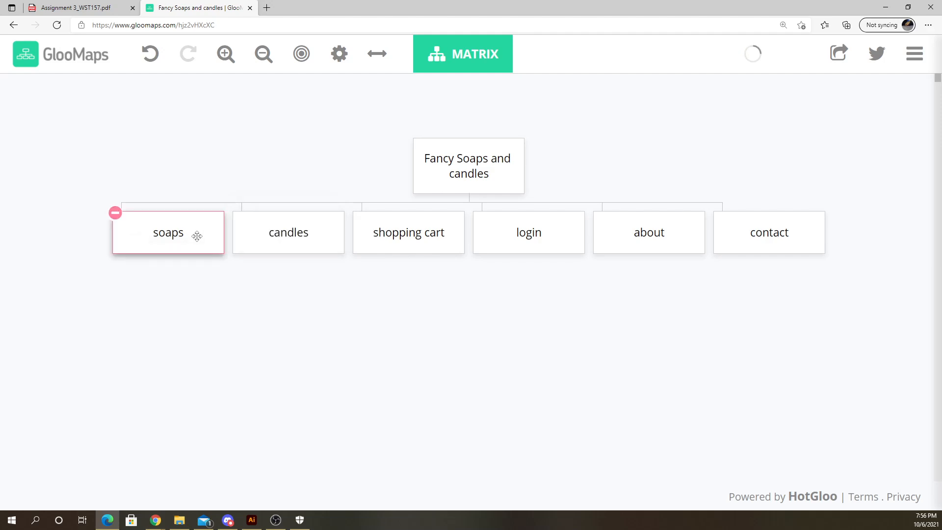
pyautogui.click(242, 310)
pyautogui.moveTo(165, 269)
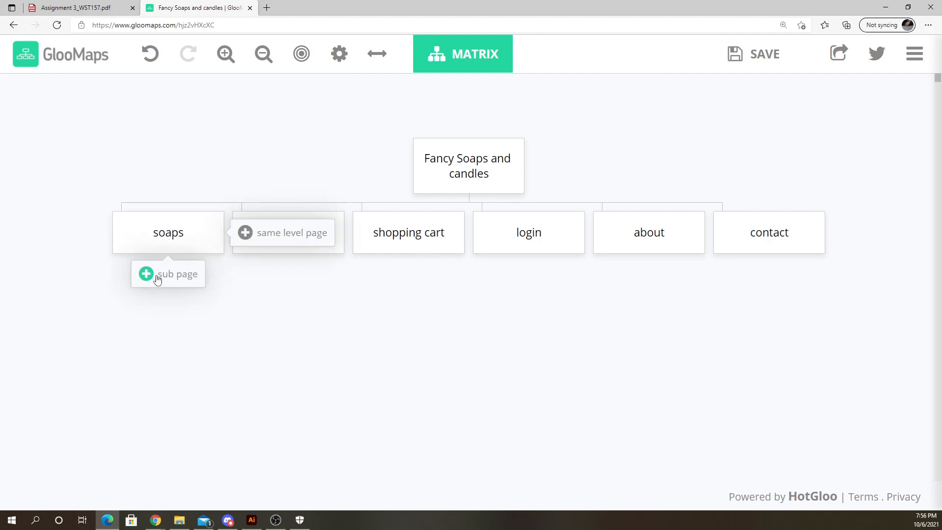
pyautogui.click(146, 277)
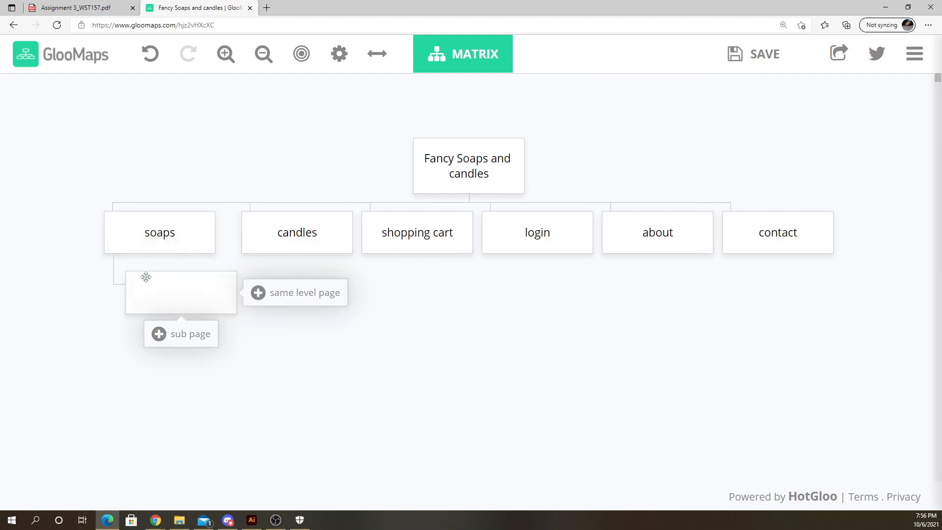
pyautogui.click(179, 293)
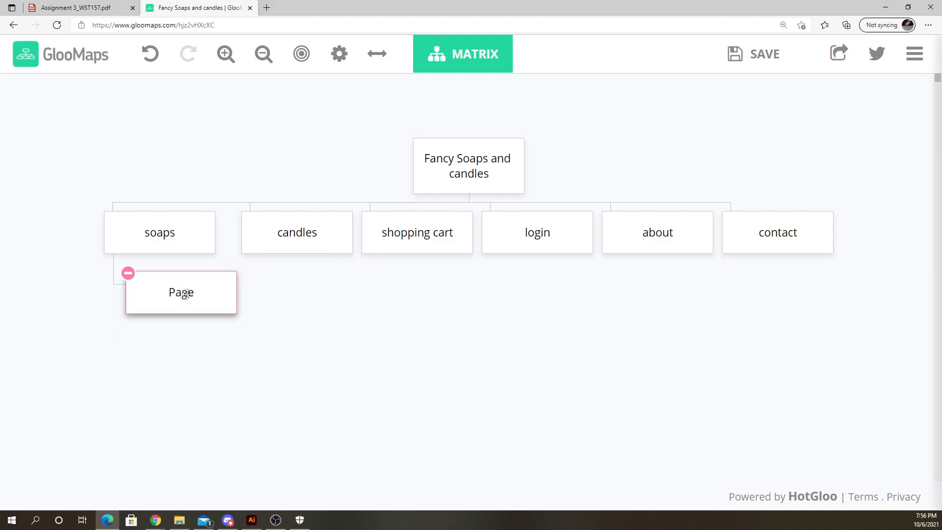
pyautogui.doubleClick(186, 294)
pyautogui.write('solids')
pyautogui.press('BackSpace')
pyautogui.click(150, 425)
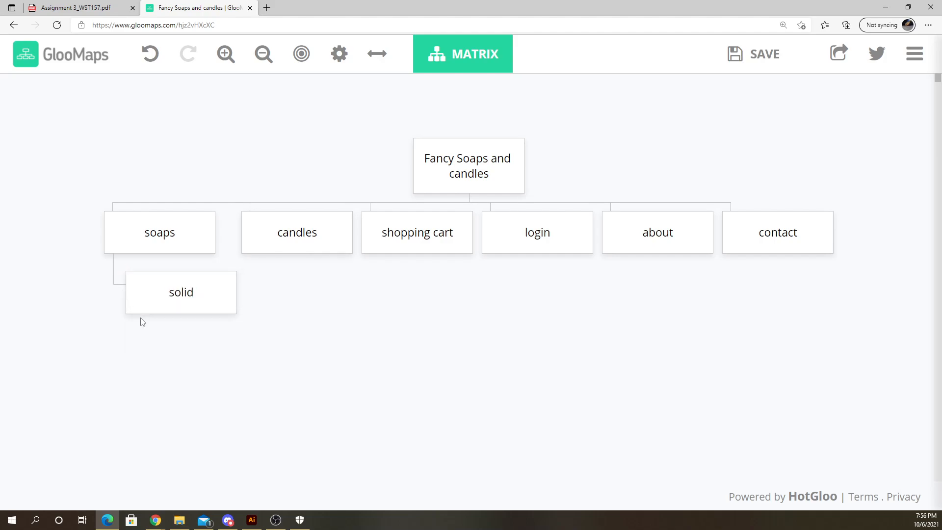
# - Add a sub page under solid and name it liquid
pyautogui.moveTo(168, 307)
pyautogui.click(183, 334)
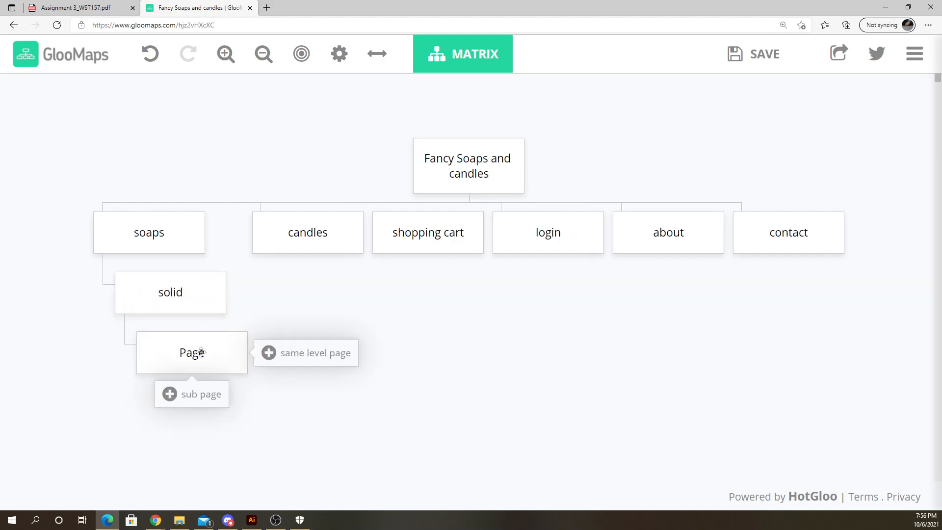
pyautogui.doubleClick(191, 353)
pyautogui.write('liquid')
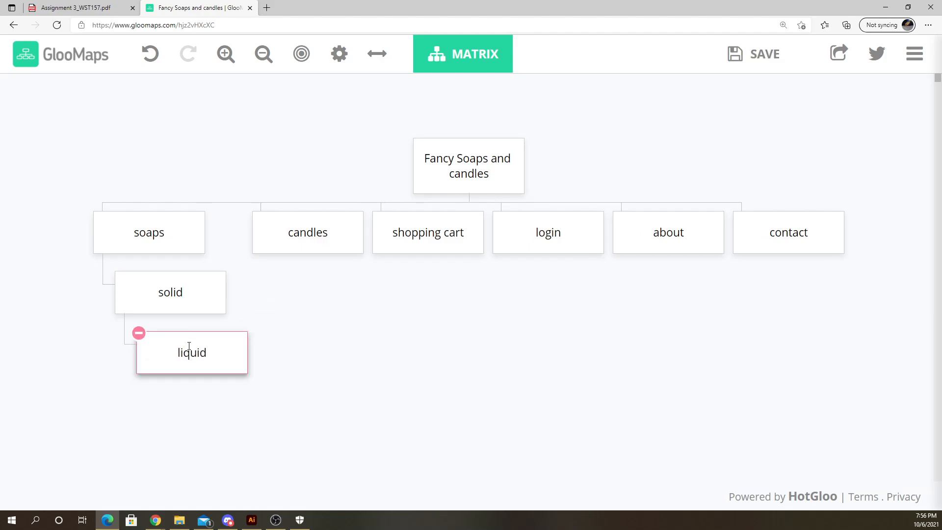
pyautogui.click(251, 417)
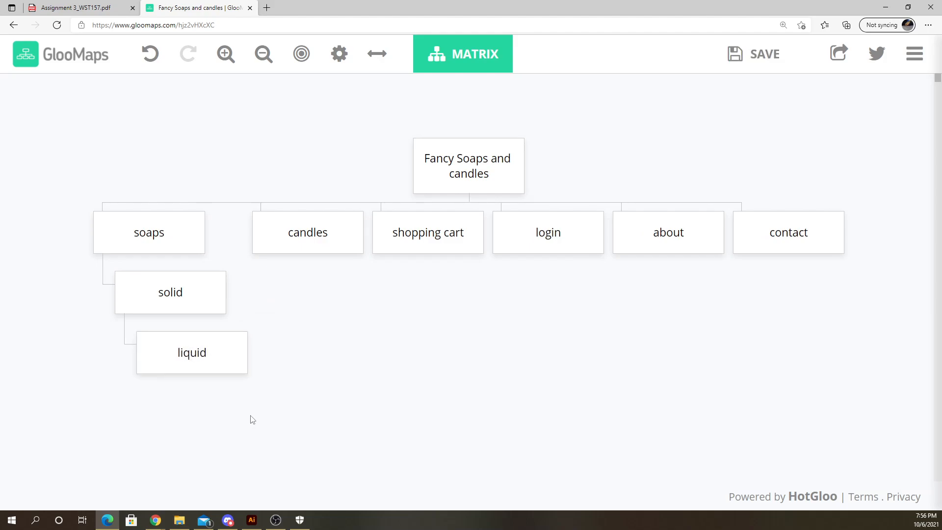
# - Move the liquid page to sit beside solid under soaps, deleting the extra blank page that appears
pyautogui.click(170, 284)
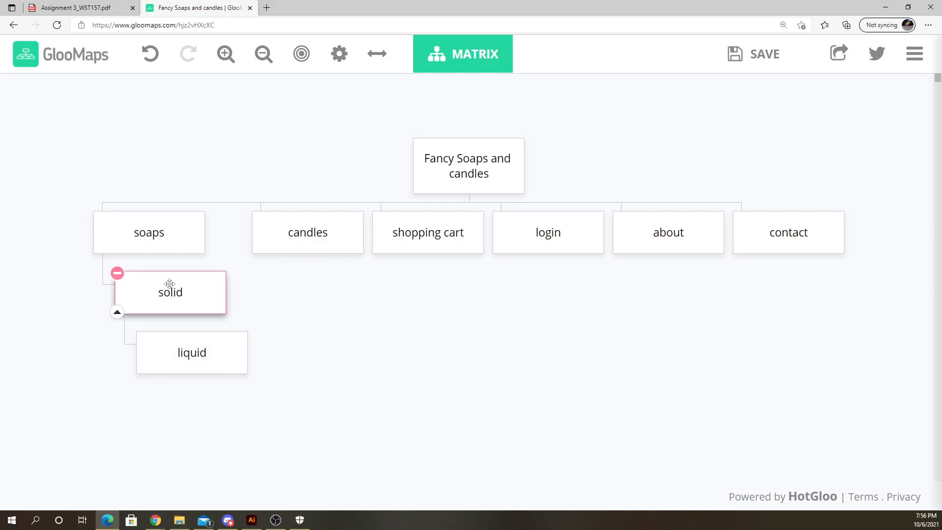
pyautogui.click(190, 339)
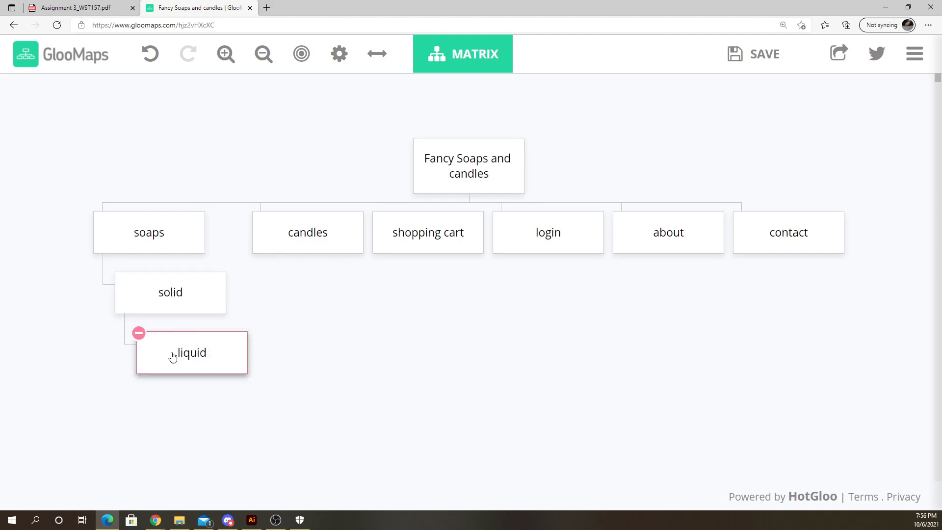
pyautogui.moveTo(173, 356); pyautogui.dragTo(143, 257)
pyautogui.moveTo(196, 289)
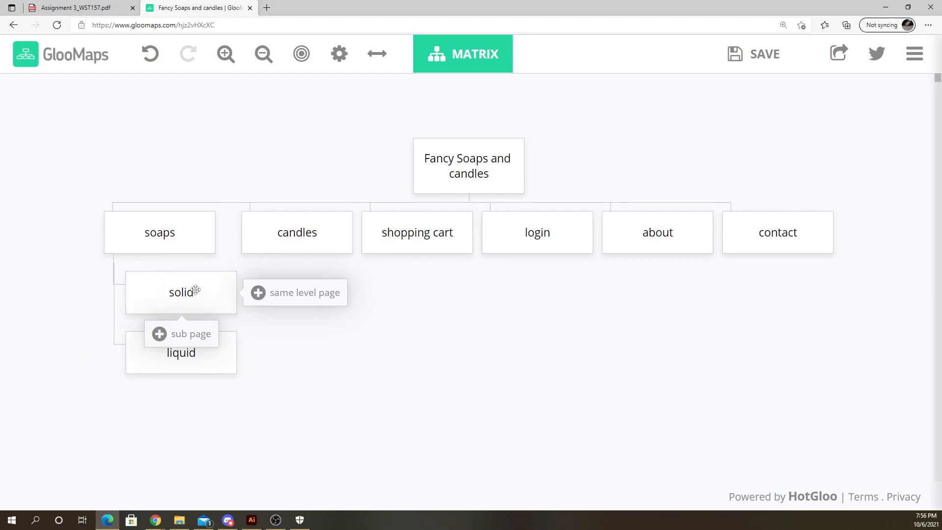
pyautogui.click(160, 231)
pyautogui.click(286, 297)
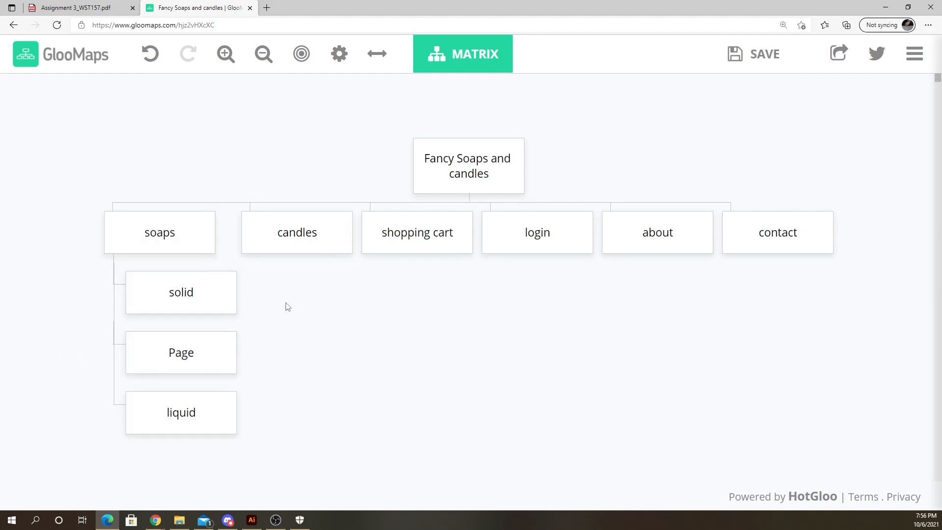
pyautogui.click(171, 347)
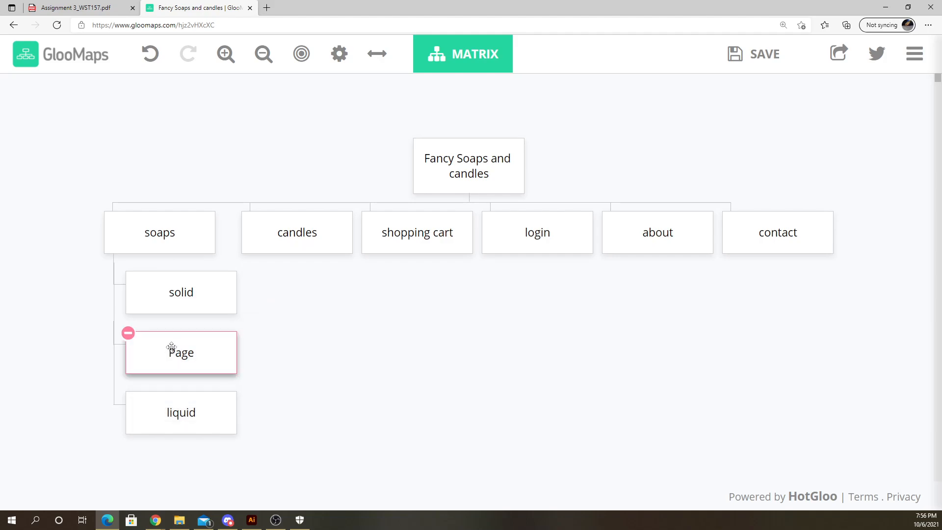
pyautogui.click(128, 333)
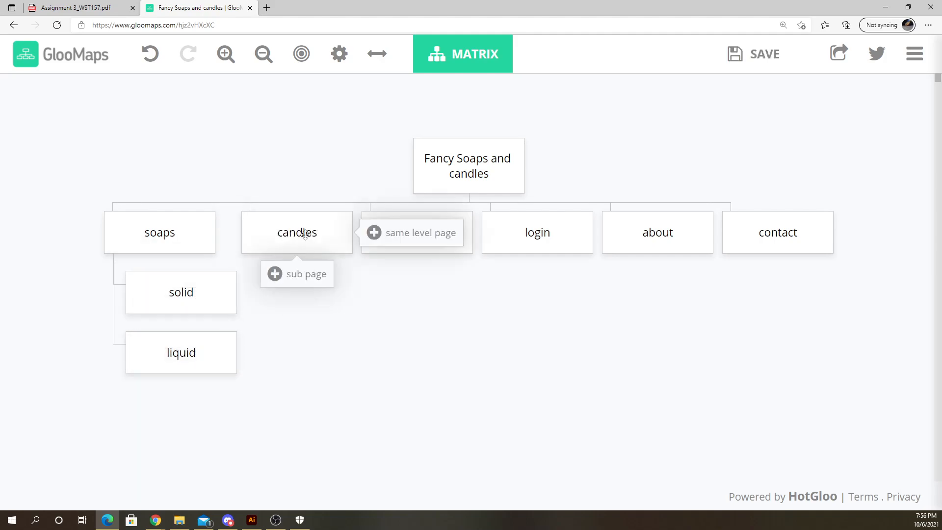
# - Add a sub page under candles and name it scented
pyautogui.moveTo(275, 271)
pyautogui.click(275, 274)
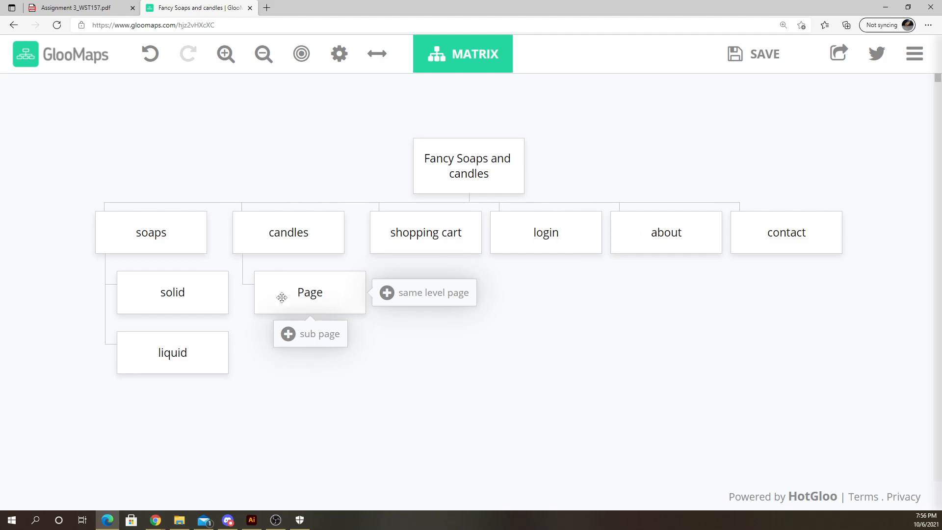
pyautogui.doubleClick(307, 293)
pyautogui.write('scented')
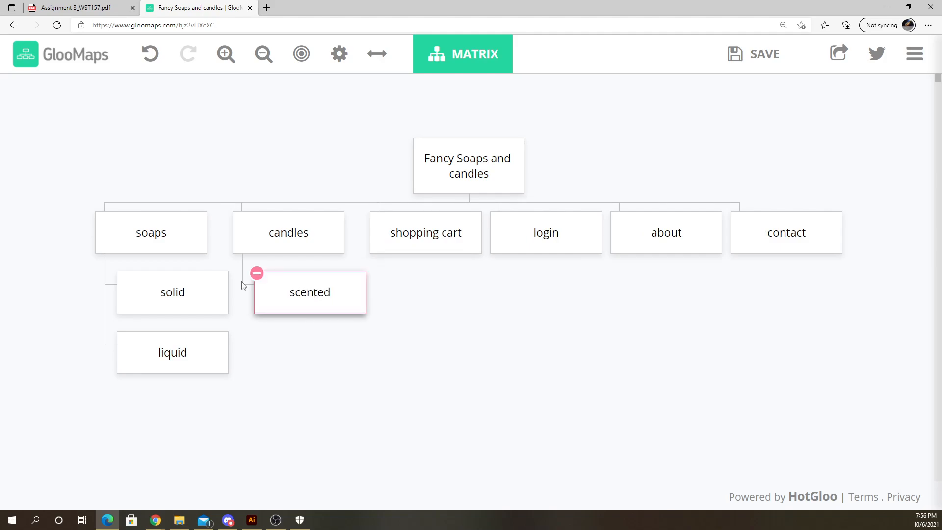
pyautogui.click(307, 353)
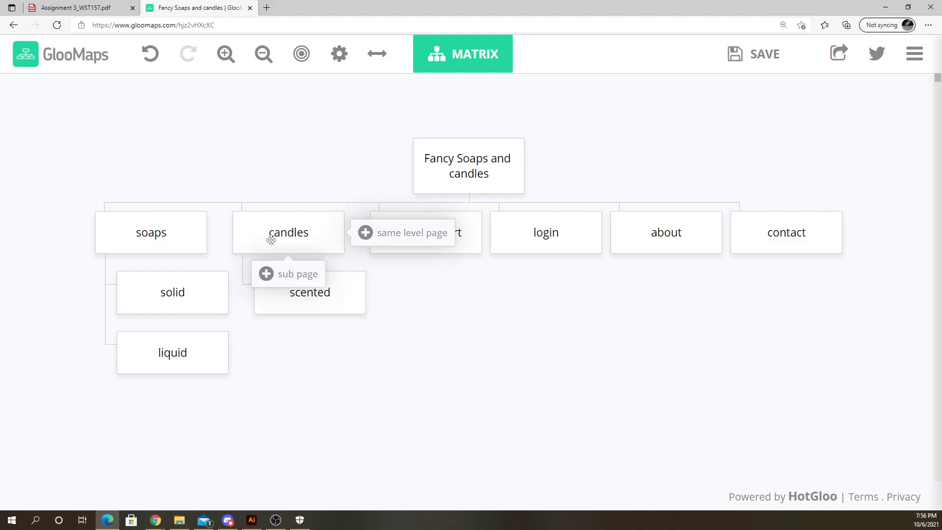
# - Add a second sub page under candles and name it non scented
pyautogui.click(273, 239)
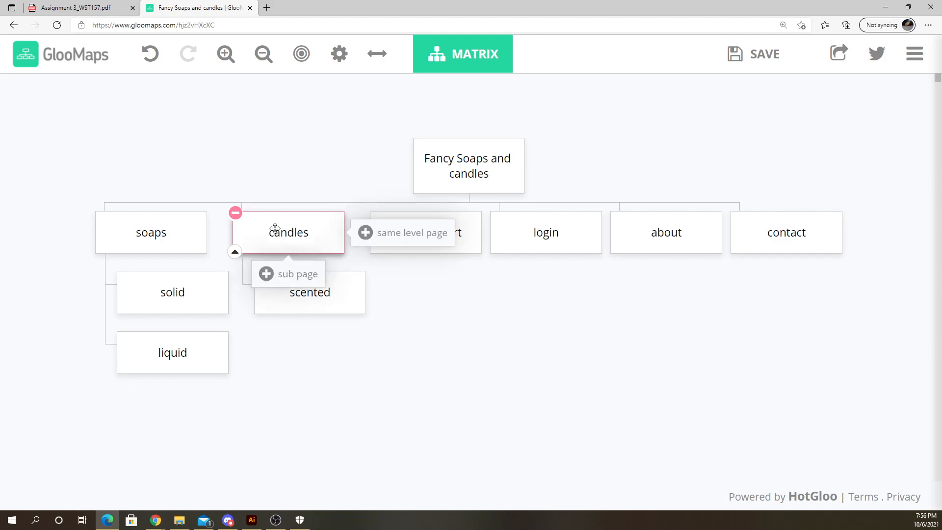
pyautogui.click(278, 272)
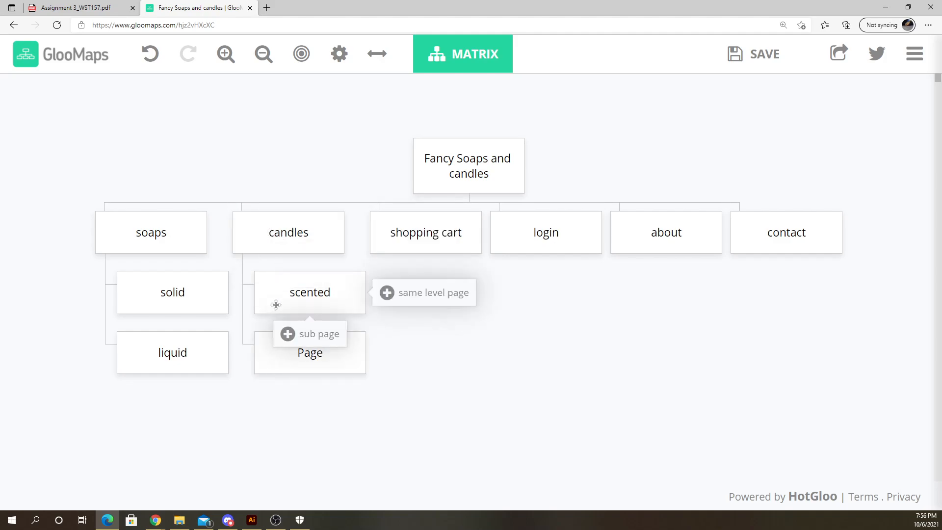
pyautogui.click(304, 367)
pyautogui.click(312, 354)
pyautogui.write('non')
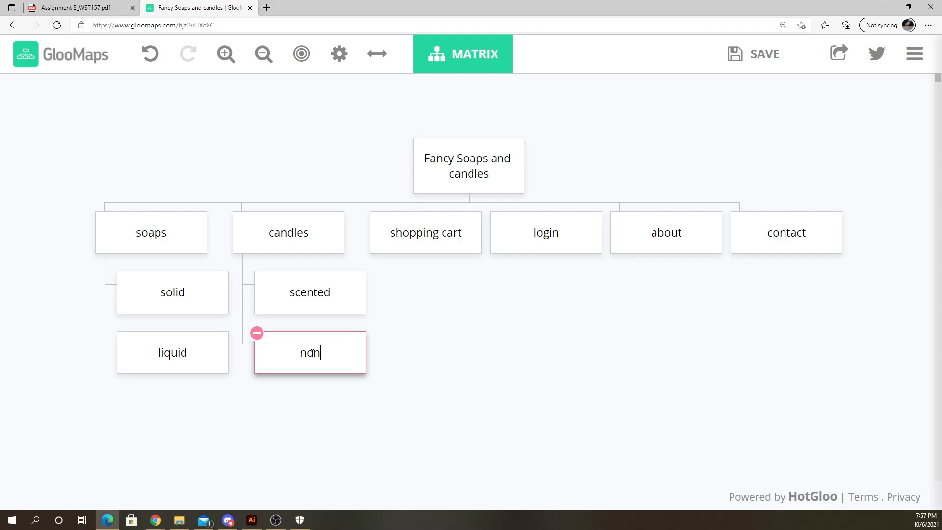
pyautogui.write(' ce')
pyautogui.write('nted')
pyautogui.click(343, 408)
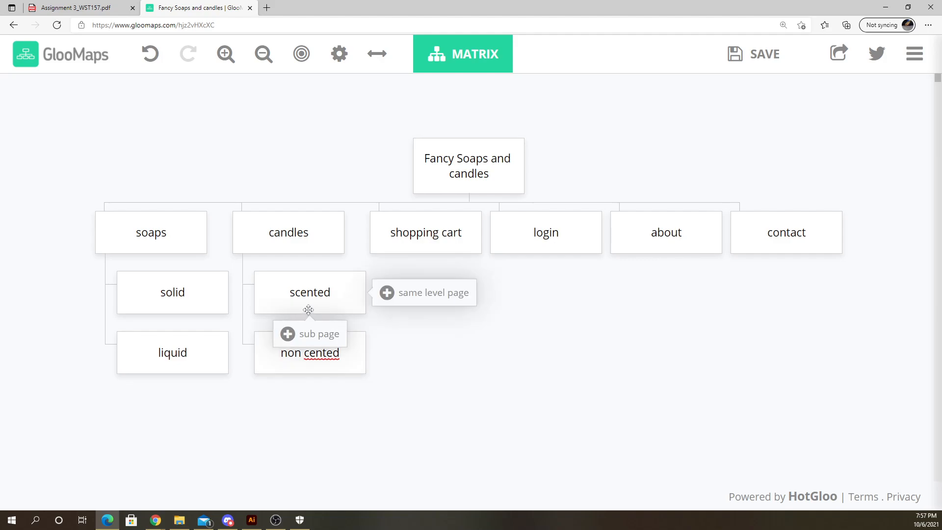
pyautogui.click(303, 352)
pyautogui.tripleClick(314, 354)
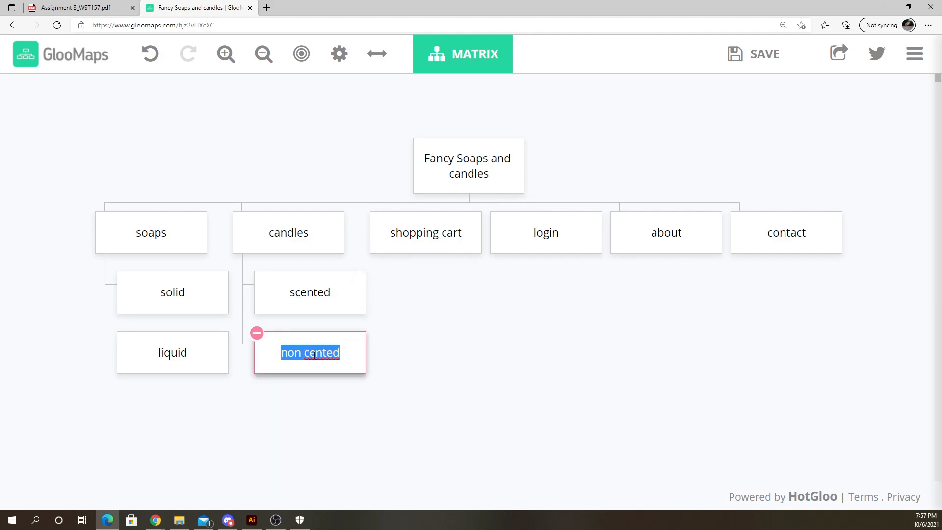
pyautogui.write('non scented')
pyautogui.click(351, 395)
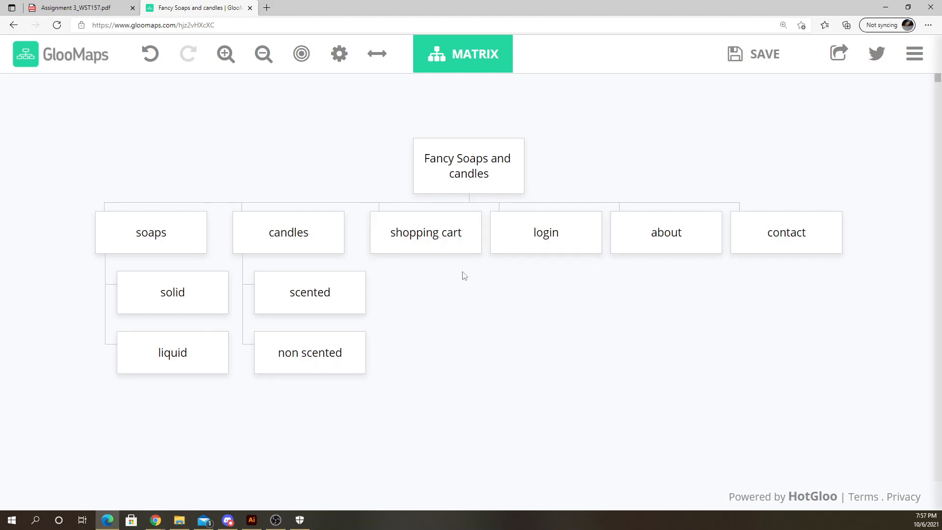
# - Add a sub page under shopping cart and name it checkout
pyautogui.moveTo(443, 245)
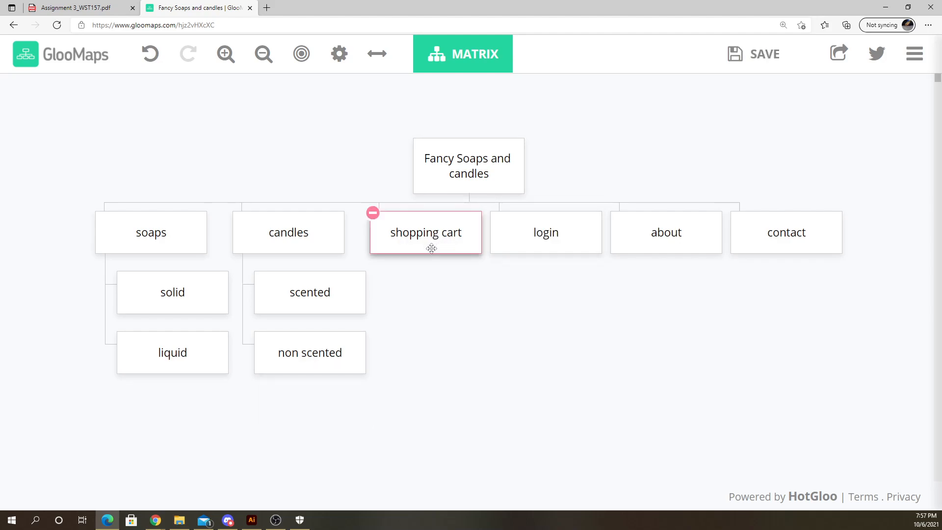
pyautogui.click(410, 278)
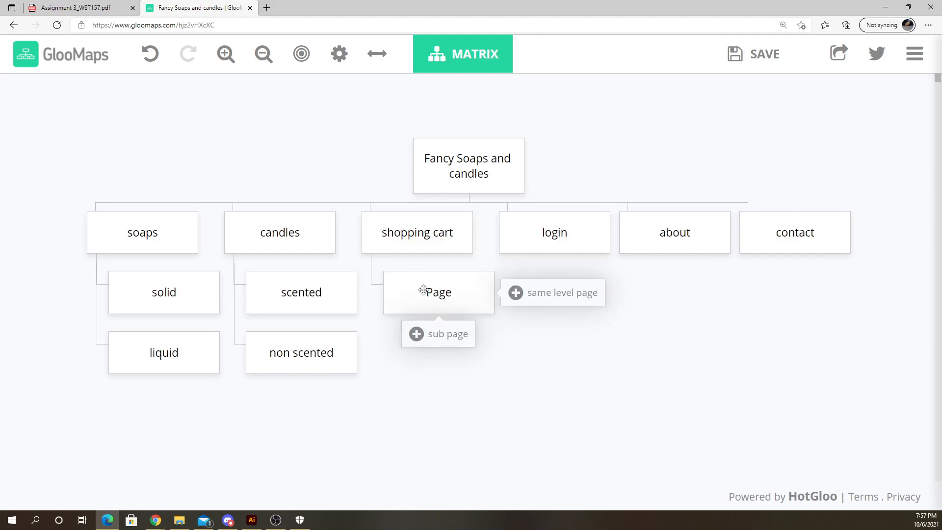
pyautogui.doubleClick(432, 293)
pyautogui.write('checkout')
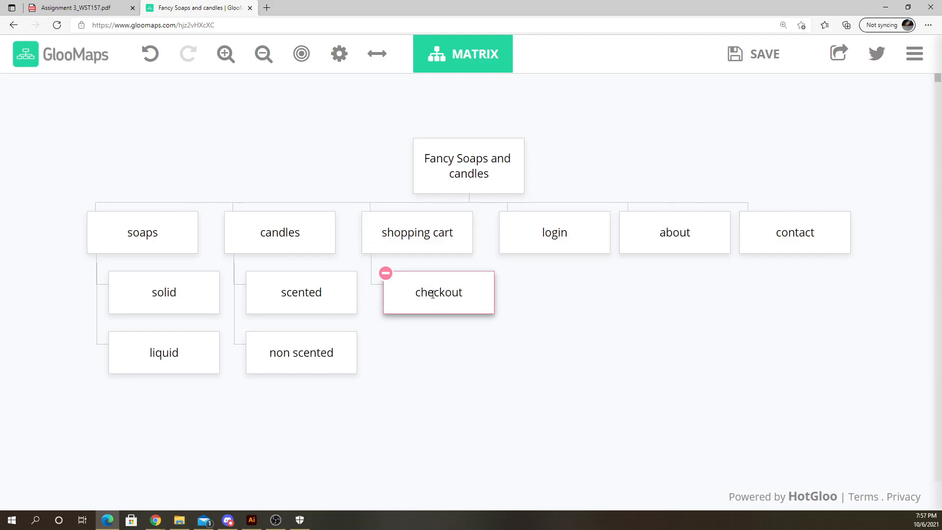
pyautogui.click(450, 357)
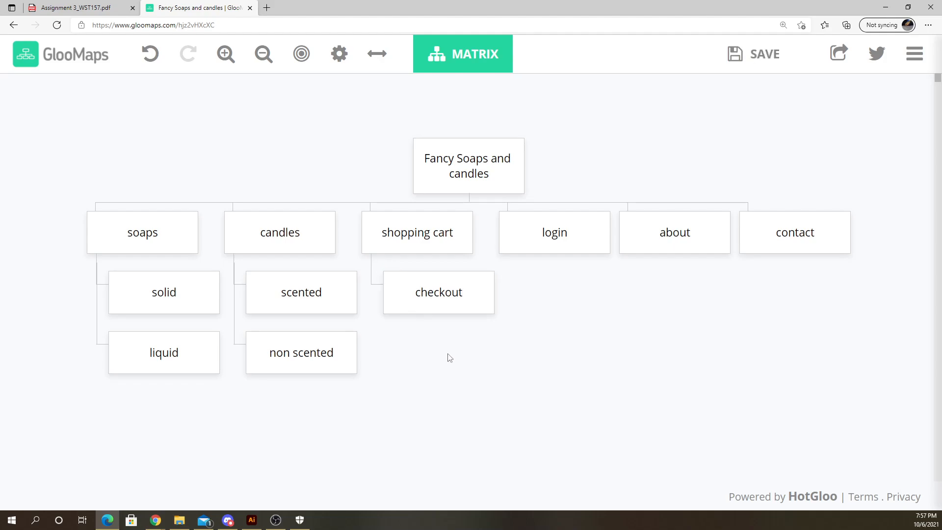
# - Add a sub page under checkout and name it order summary
pyautogui.moveTo(423, 293)
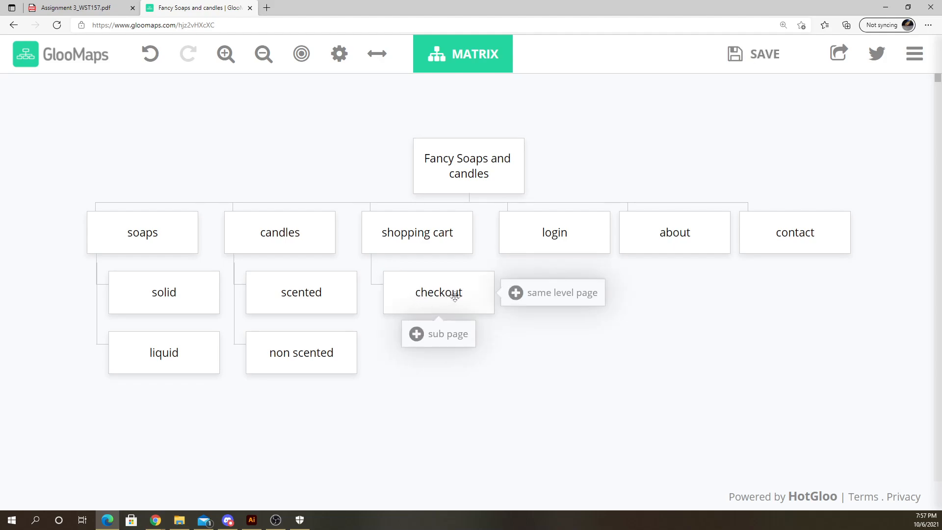
pyautogui.click(417, 333)
pyautogui.click(443, 351)
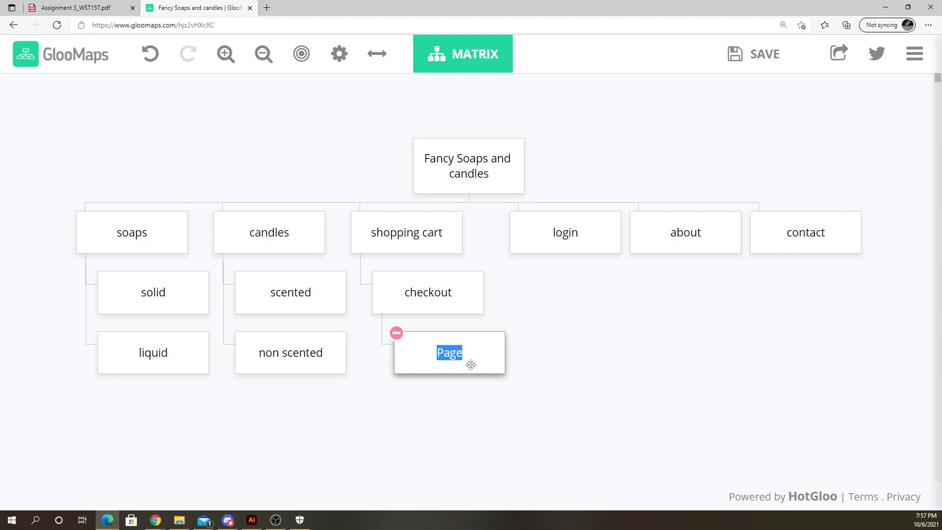
pyautogui.write('order summary')
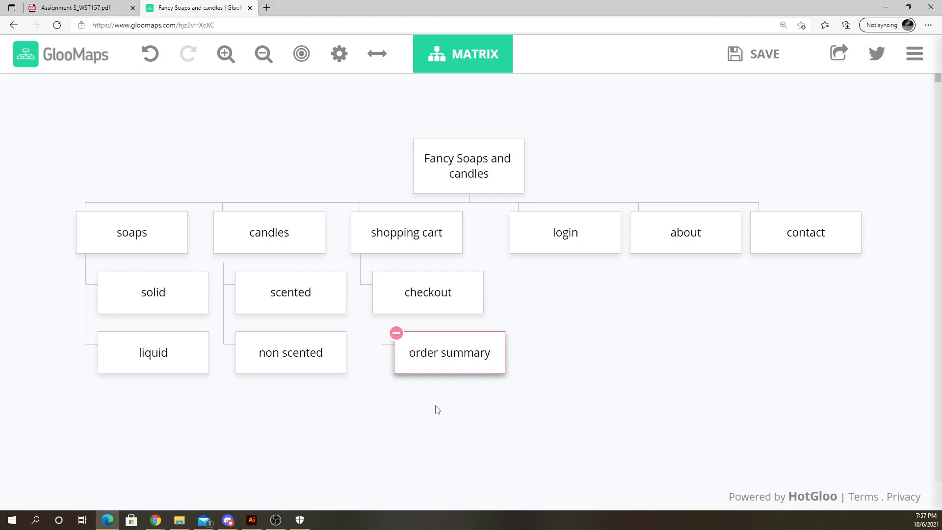
pyautogui.press('Return')
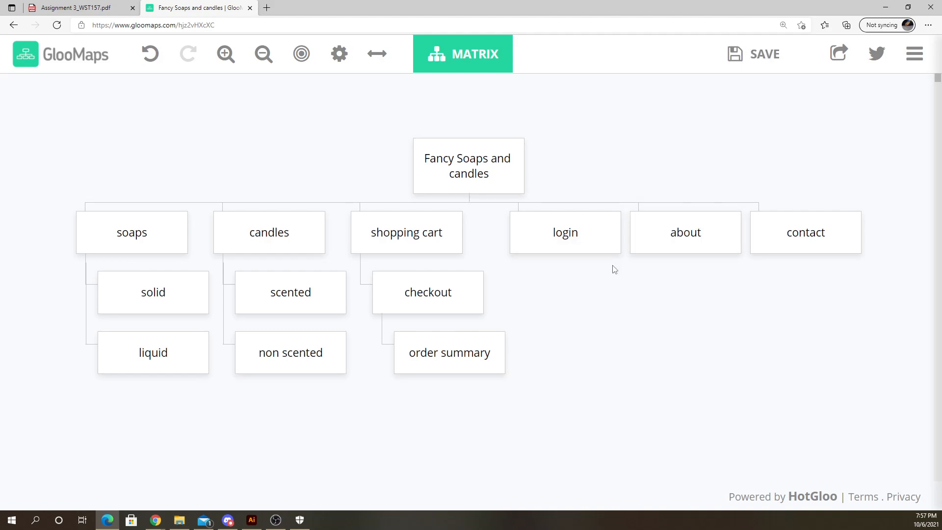
# - Add a sub page under about and name it our process
pyautogui.moveTo(579, 273)
pyautogui.moveTo(563, 248)
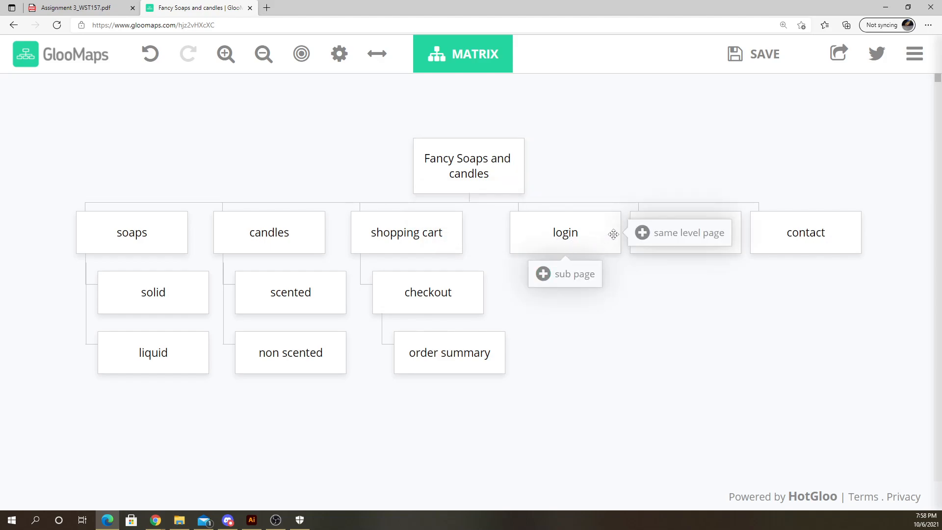
pyautogui.click(567, 236)
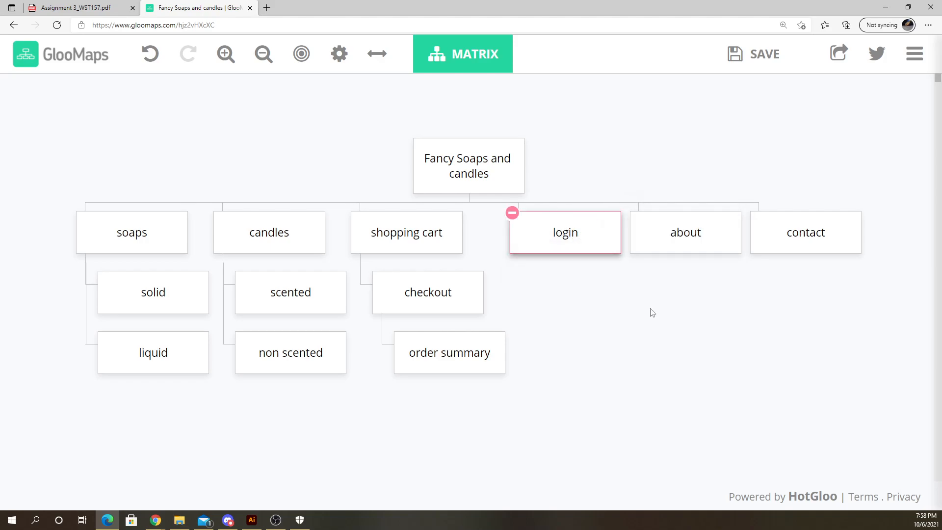
pyautogui.click(696, 237)
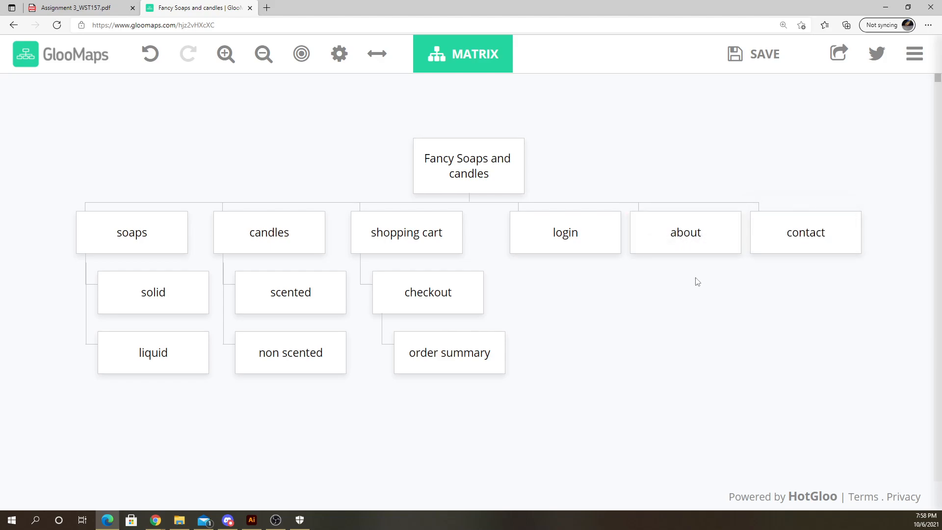
pyautogui.click(682, 275)
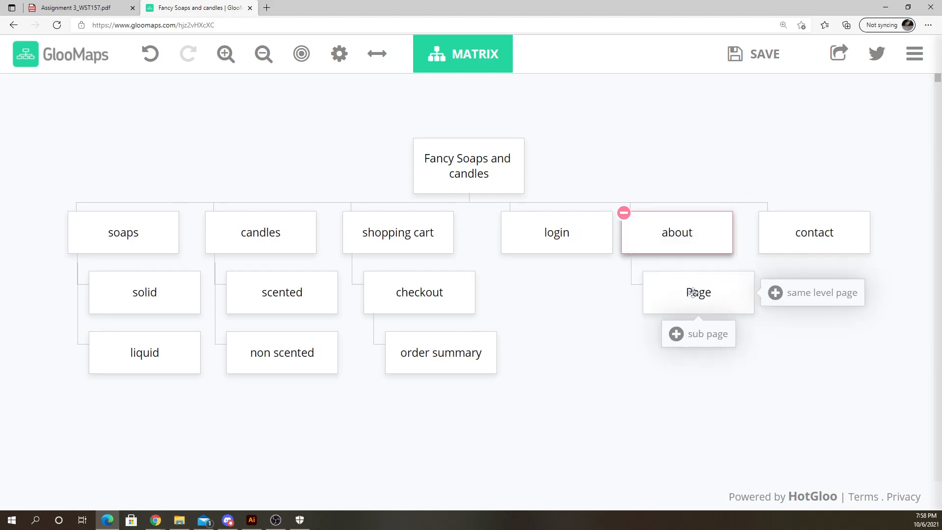
pyautogui.doubleClick(686, 289)
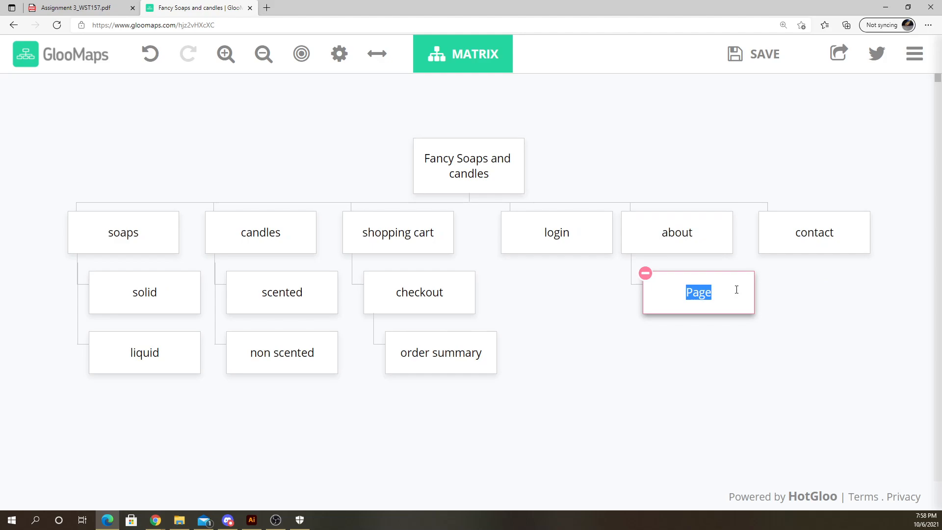
pyautogui.write('our process')
pyautogui.click(694, 349)
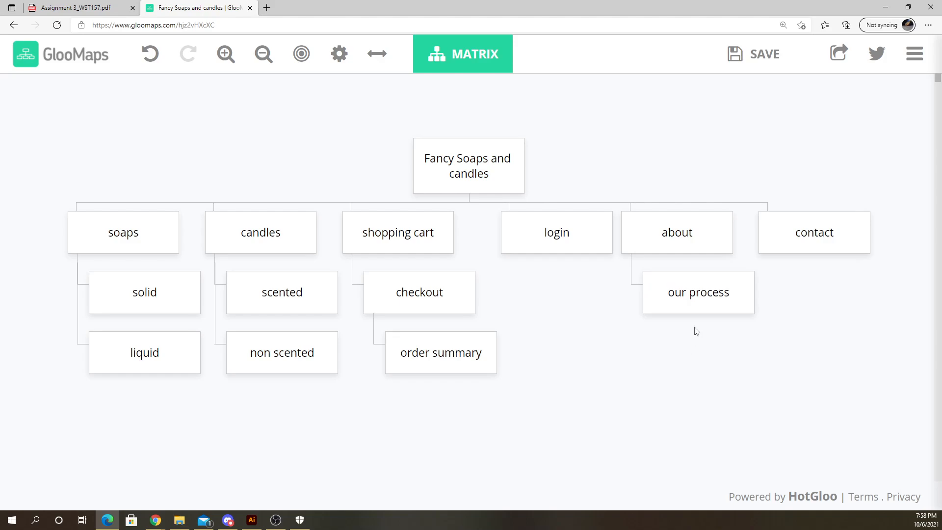
# - Add another sub page under about and name it the founder
pyautogui.moveTo(669, 233)
pyautogui.click(654, 273)
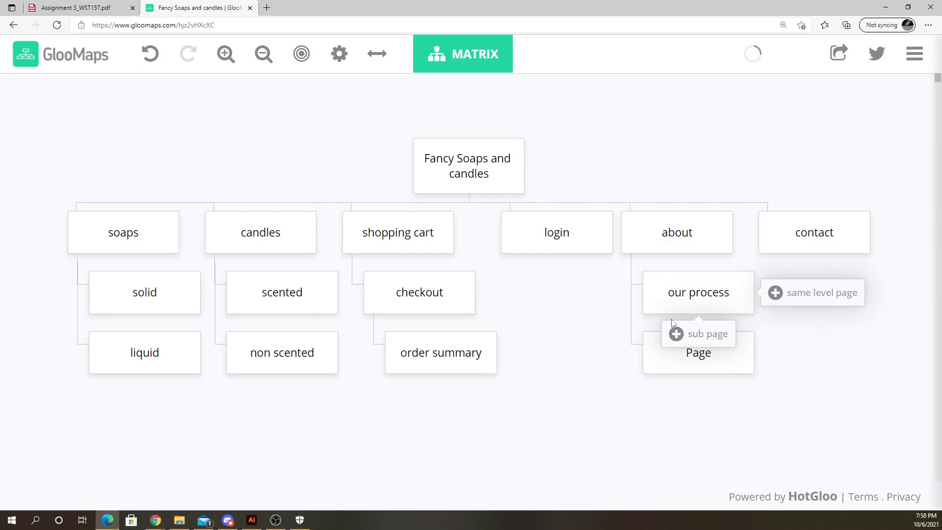
pyautogui.click(703, 352)
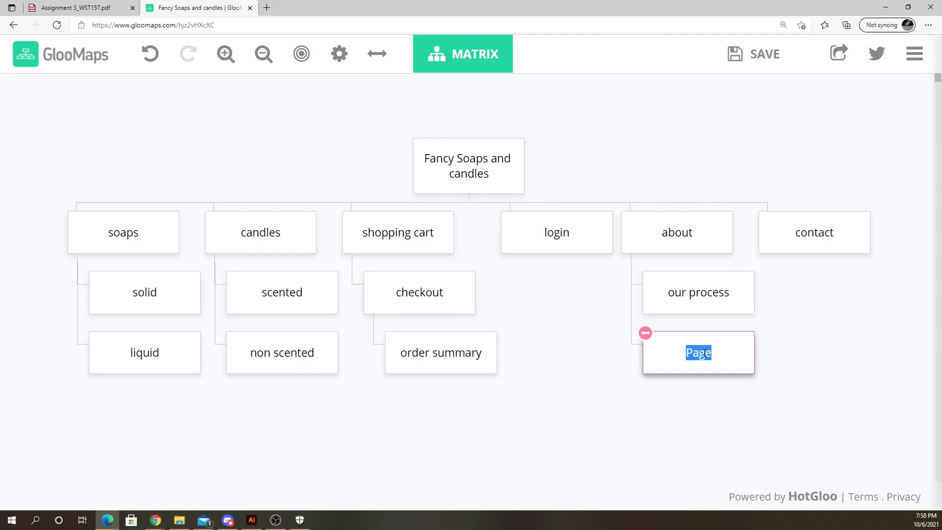
pyautogui.write('ahe fou')
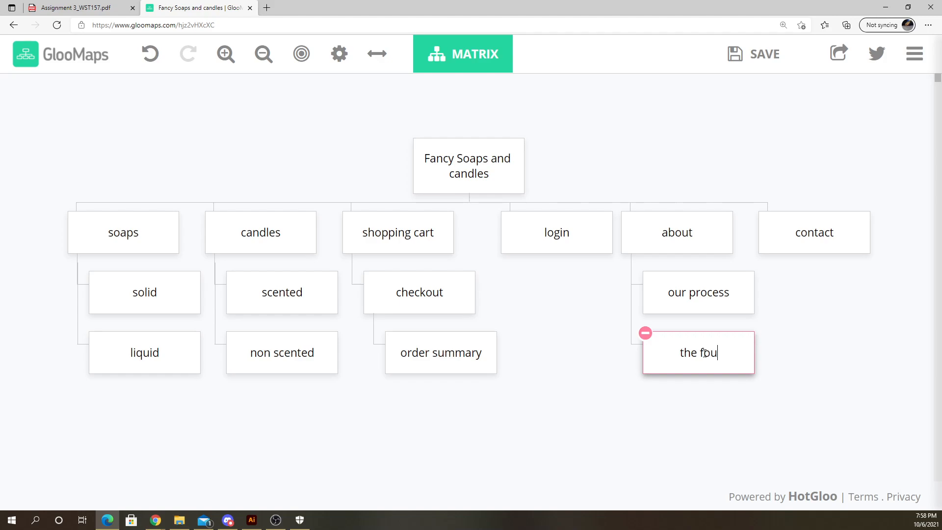
pyautogui.write('nder')
pyautogui.click(634, 444)
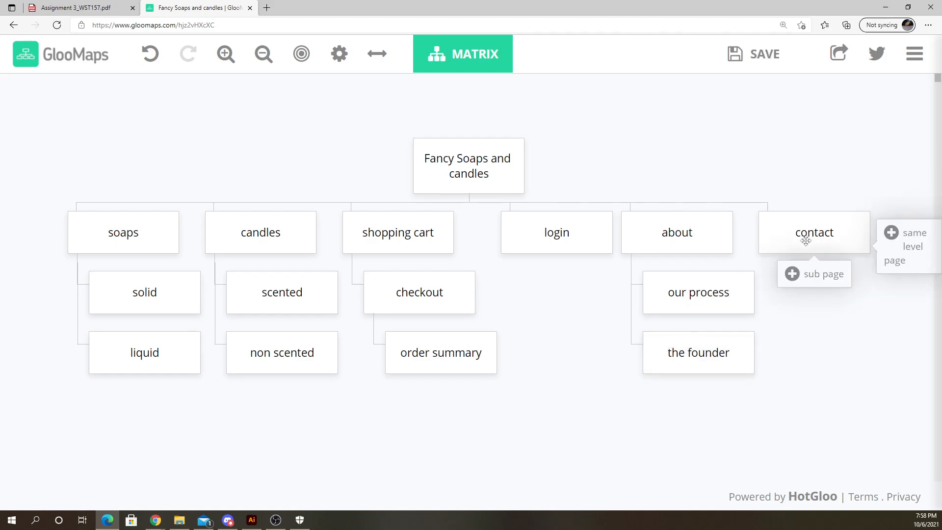
# - Add a third sub page under about and name it faq
pyautogui.moveTo(676, 306)
pyautogui.moveTo(680, 225)
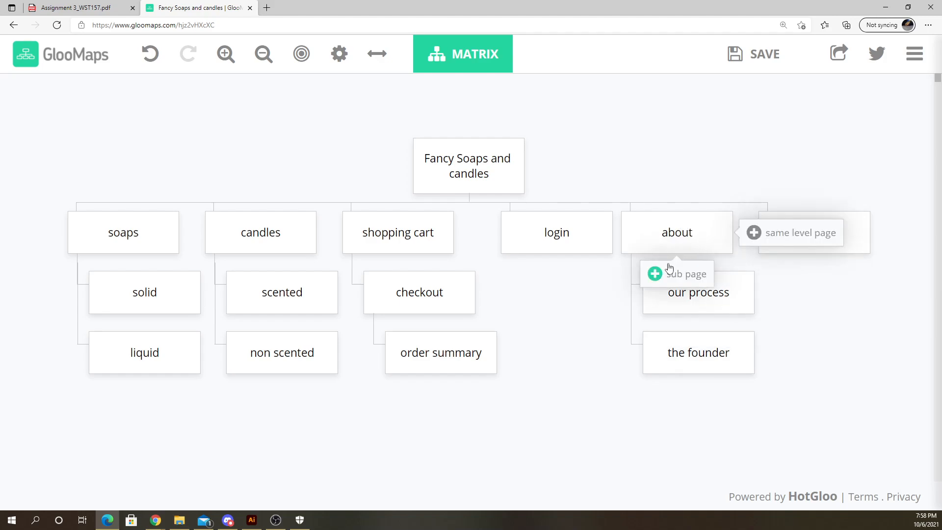
pyautogui.click(655, 273)
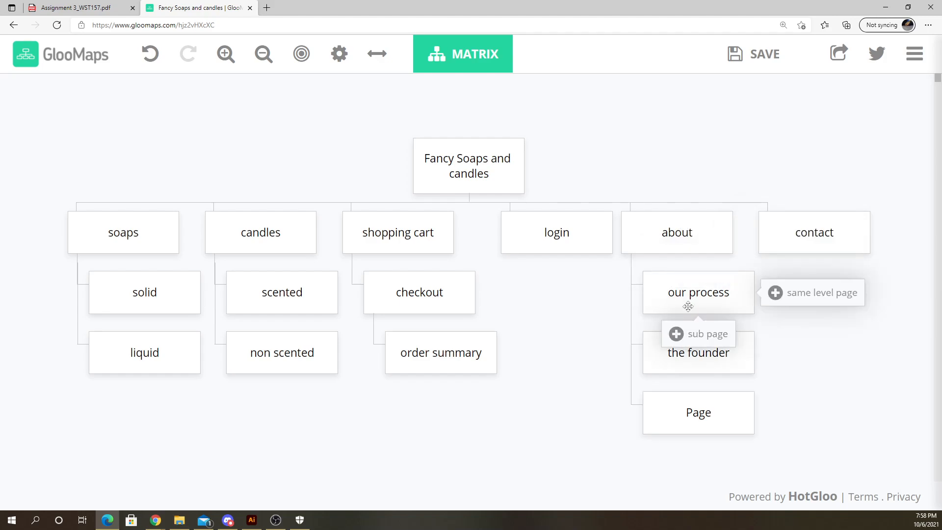
pyautogui.doubleClick(695, 416)
pyautogui.write('faw')
pyautogui.click(704, 460)
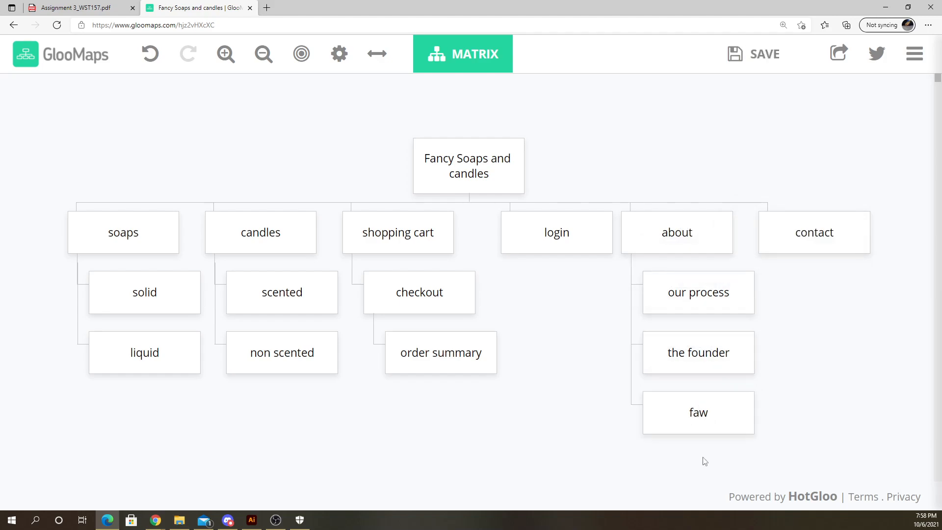
pyautogui.doubleClick(698, 413)
pyautogui.write('f')
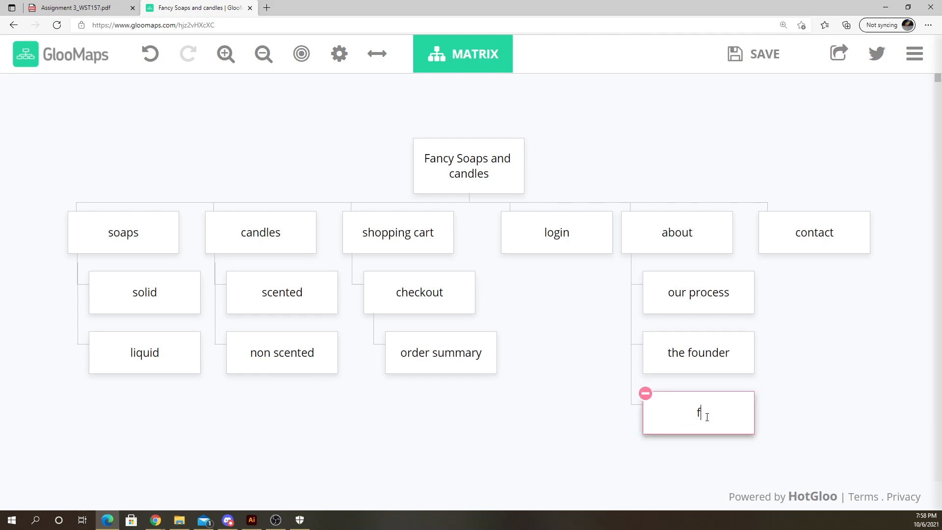
pyautogui.write('aq')
pyautogui.click(705, 466)
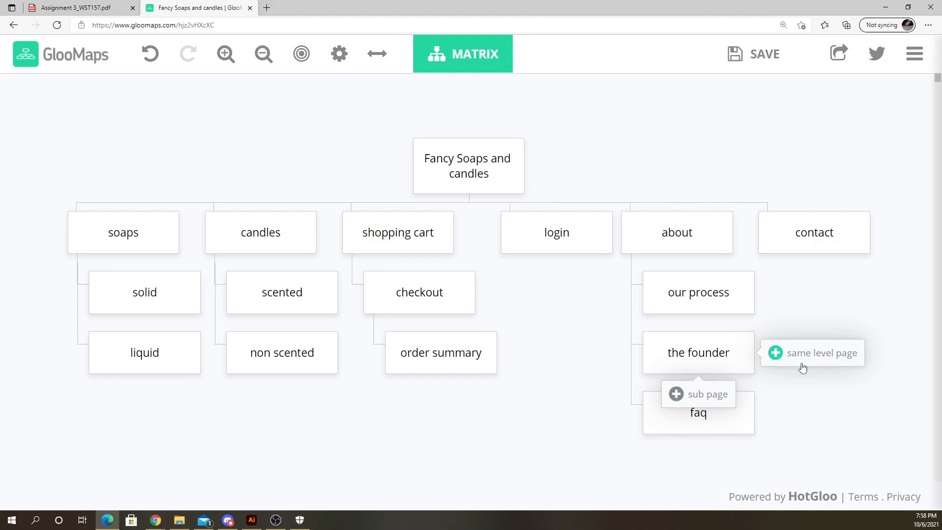
# - Add a fourth sub page under about and name it policies
pyautogui.moveTo(740, 279)
pyautogui.scroll(-2, 758, 319)
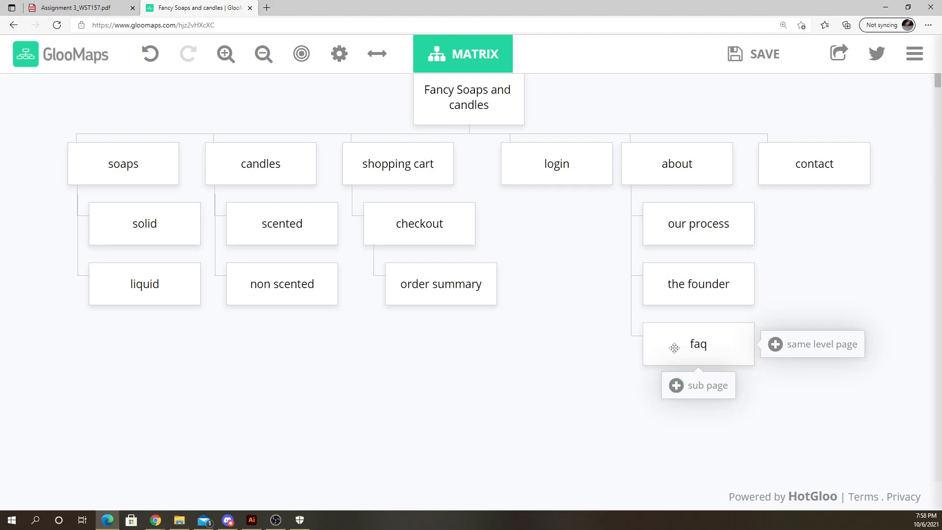
pyautogui.click(654, 204)
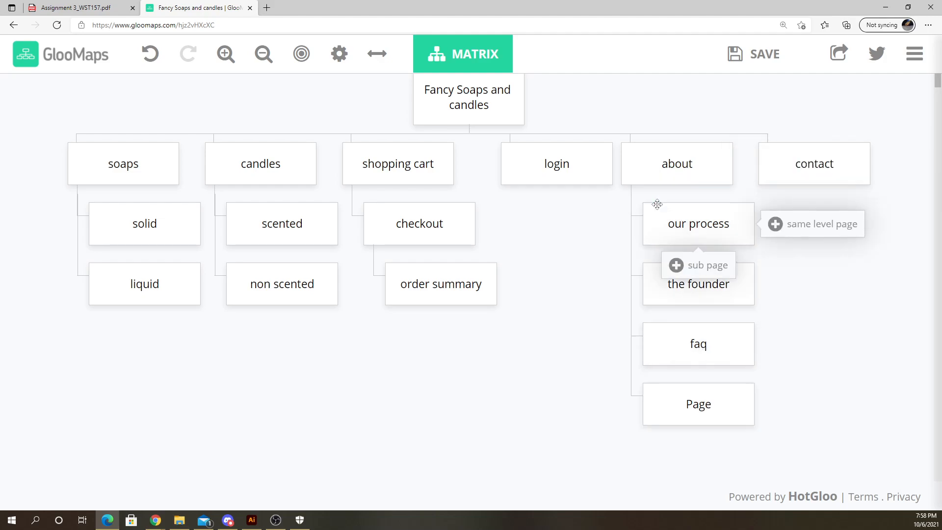
pyautogui.doubleClick(701, 404)
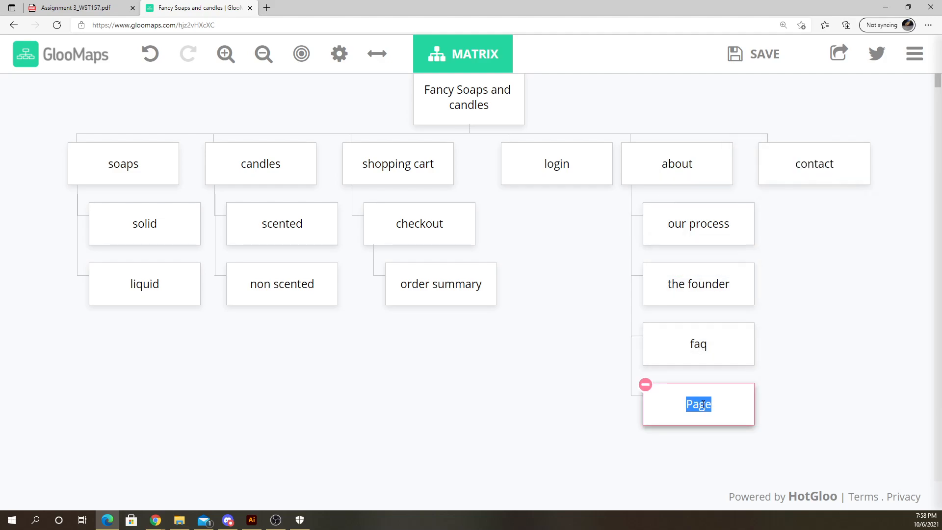
pyautogui.write('polices')
pyautogui.press('BackSpace')
pyautogui.press('BackSpace')
pyautogui.write('ies')
pyautogui.press('Return')
pyautogui.press('BackSpace')
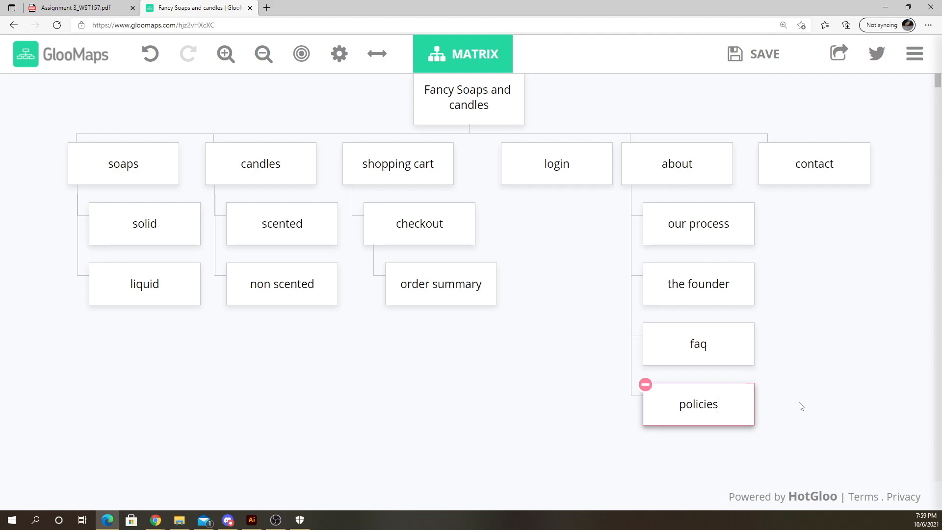
pyautogui.click(800, 406)
# - Review the completed sitemap, zooming out and back in to see the whole structure
pyautogui.moveTo(809, 172)
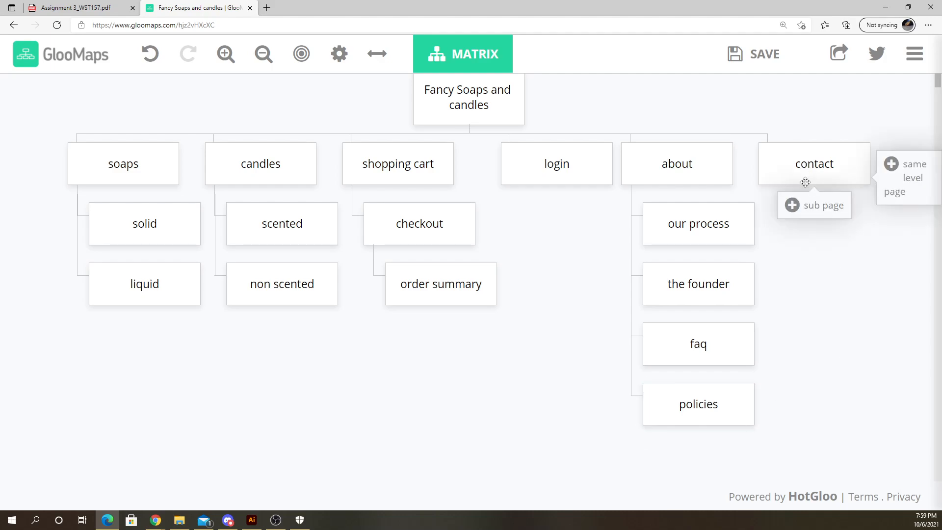
pyautogui.click(812, 173)
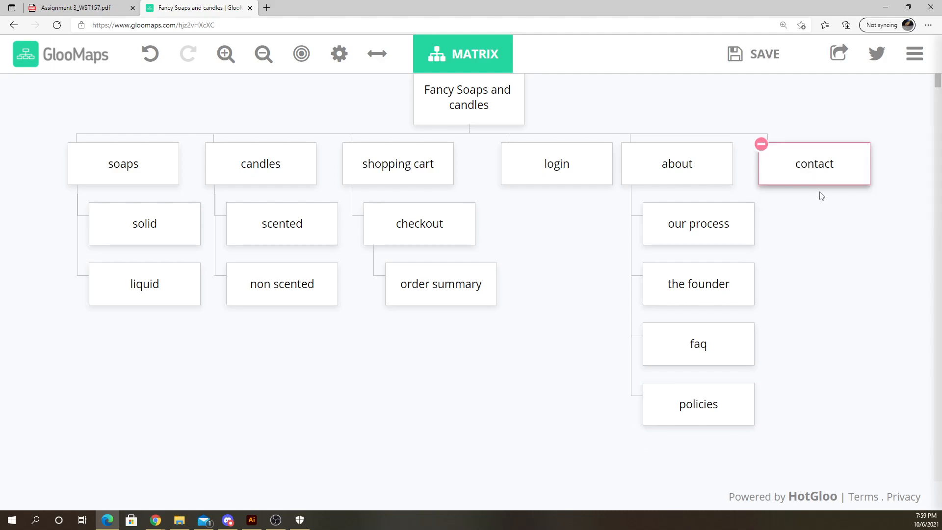
pyautogui.click(851, 280)
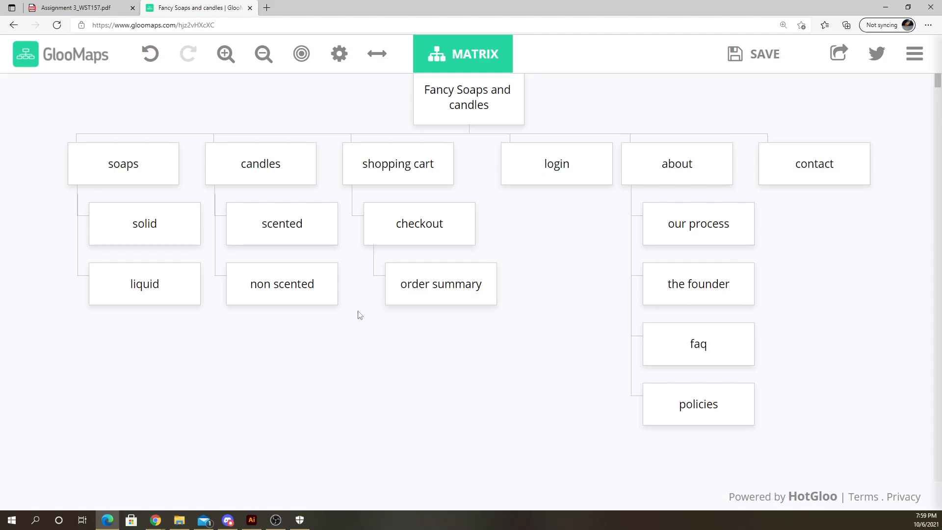
pyautogui.scroll(1, 360, 315)
pyautogui.moveTo(478, 286)
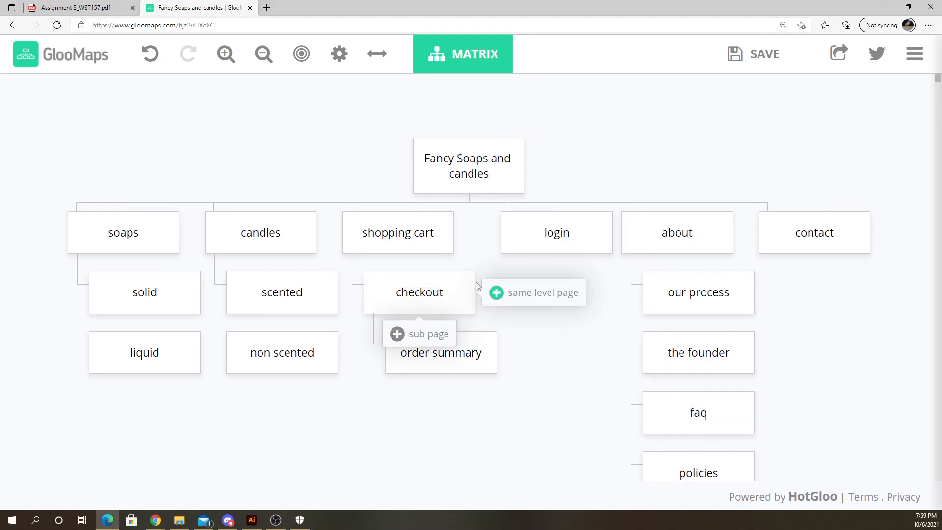
pyautogui.scroll(-5, 481, 288)
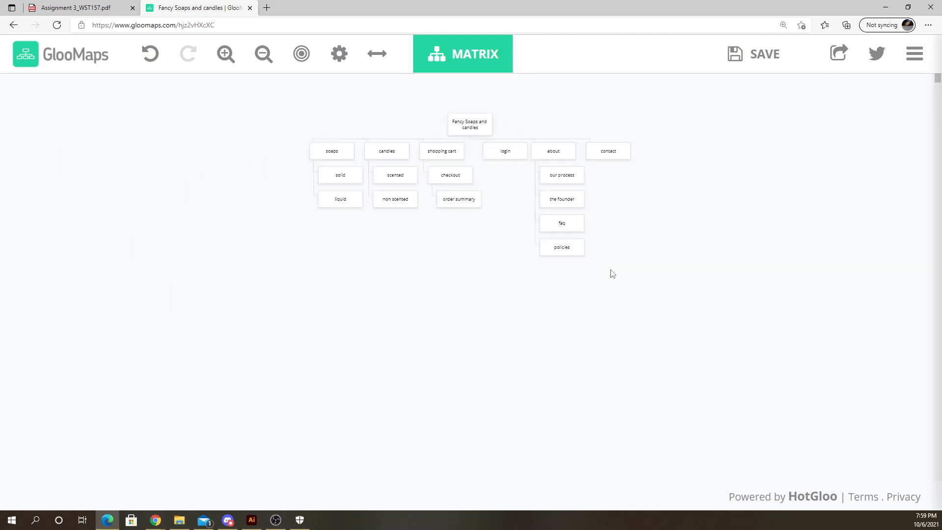
pyautogui.scroll(4, 467, 265)
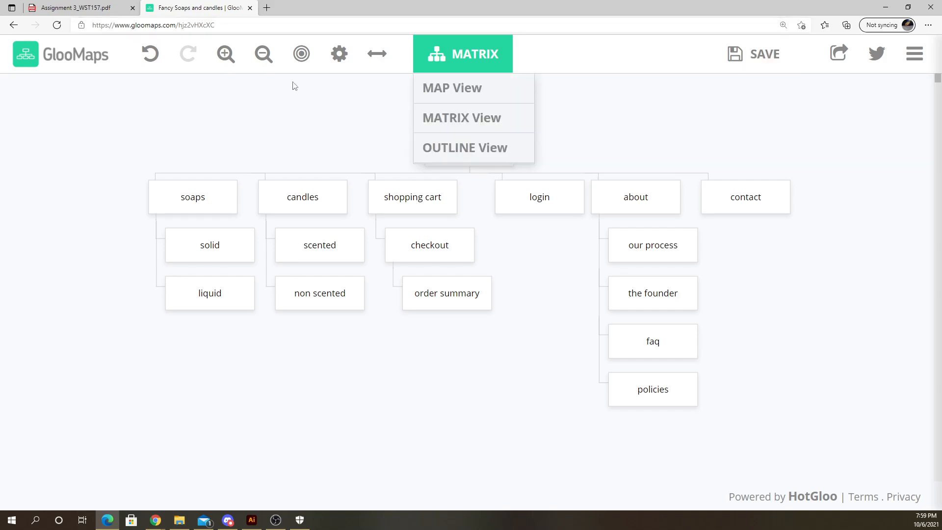
# - Copy the sitemap's web address, open it in a new browser tab, and close that tab
pyautogui.click(155, 25)
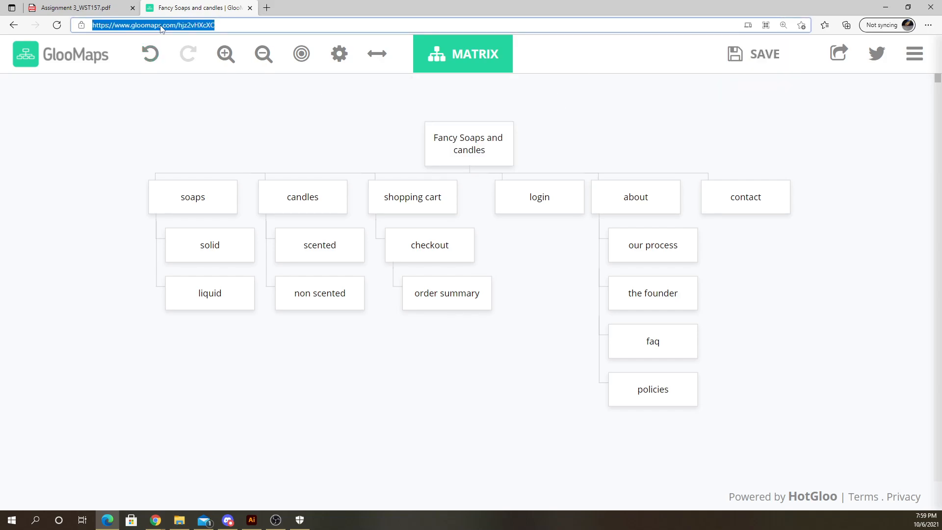
pyautogui.rightClick(157, 26)
pyautogui.click(199, 114)
pyautogui.click(269, 7)
pyautogui.rightClick(297, 25)
pyautogui.click(343, 136)
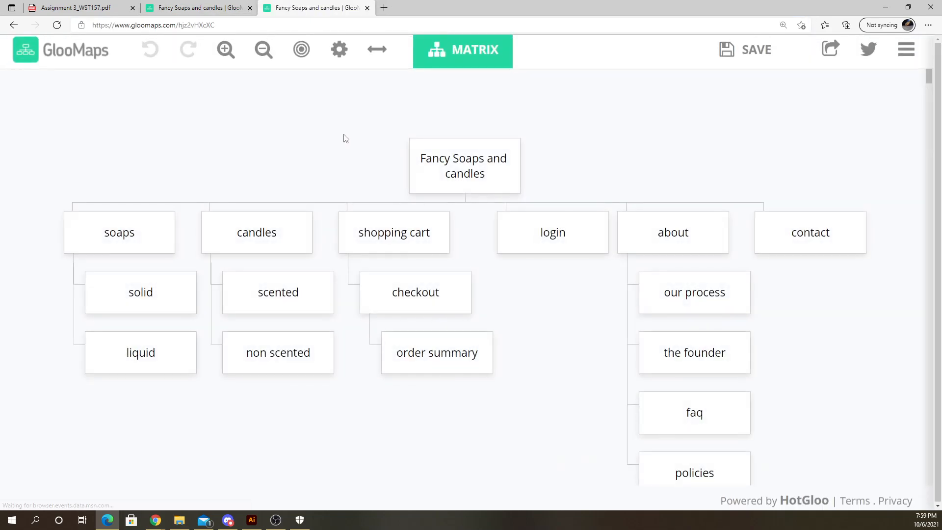
pyautogui.hotkey('ctrl', 'w')
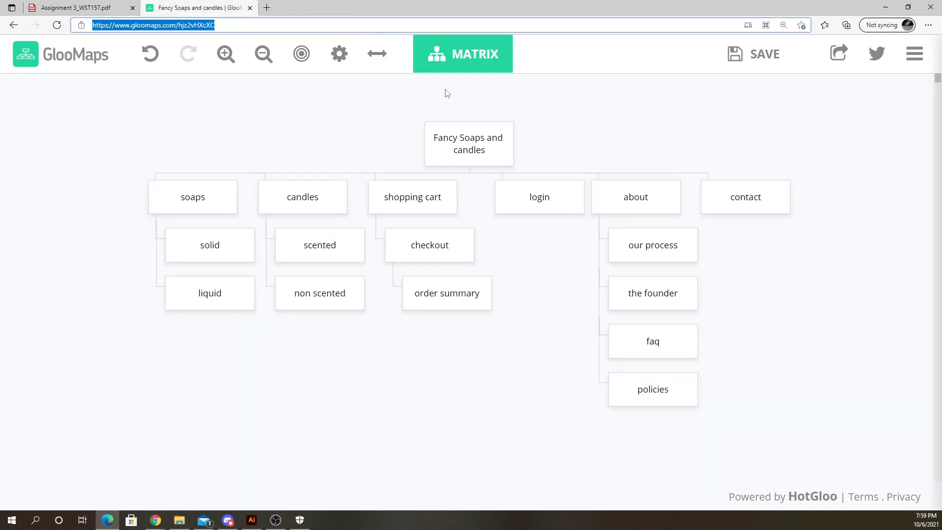
# - Save the sitemap and highlight the map ID at the end of its web address
pyautogui.click(748, 55)
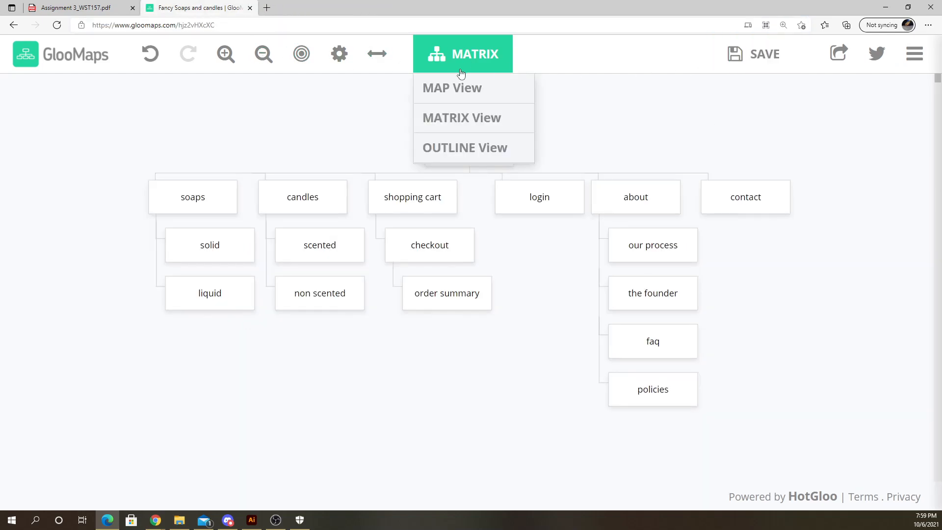
pyautogui.click(172, 26)
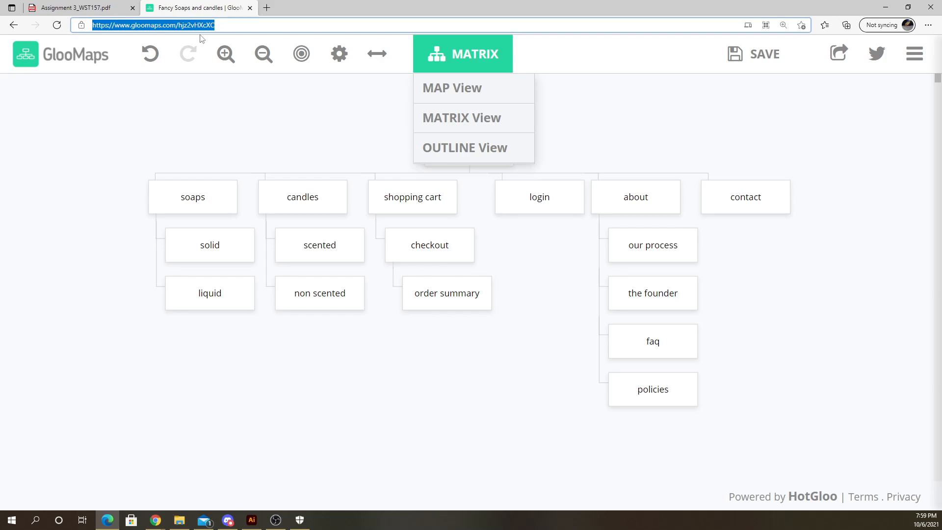
pyautogui.click(218, 25)
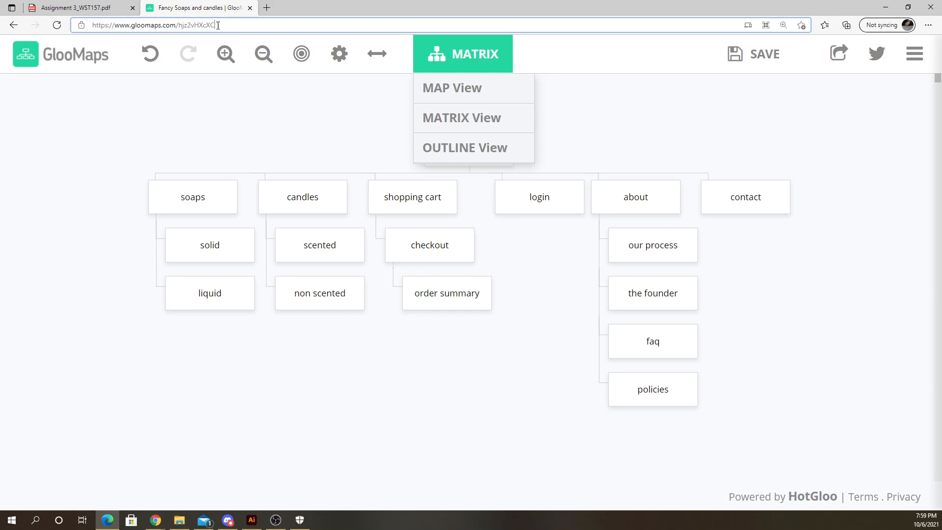
pyautogui.click(180, 25)
pyautogui.doubleClick(185, 26)
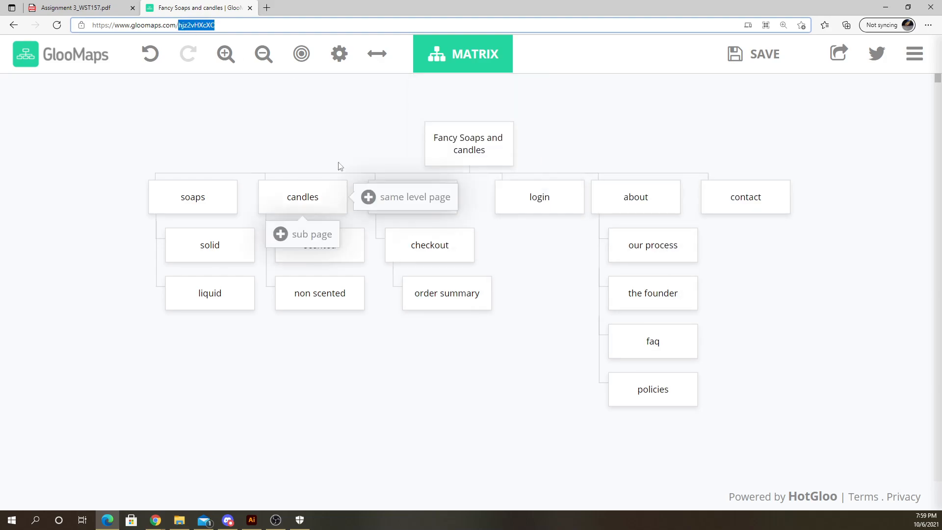
# - Open gloomaps.com in a new tab from the pasted address minus the map ID, dismissing the welcome panel
pyautogui.click(242, 22)
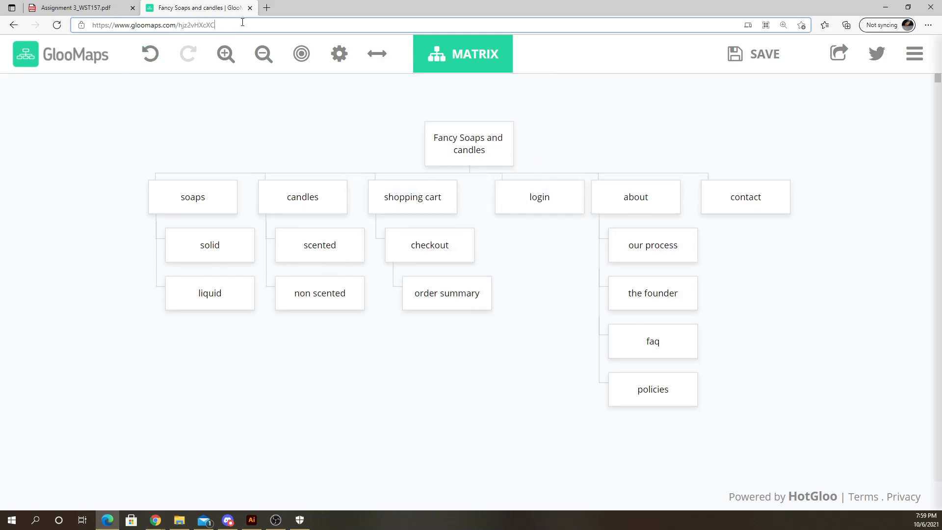
pyautogui.click(267, 11)
pyautogui.rightClick(290, 24)
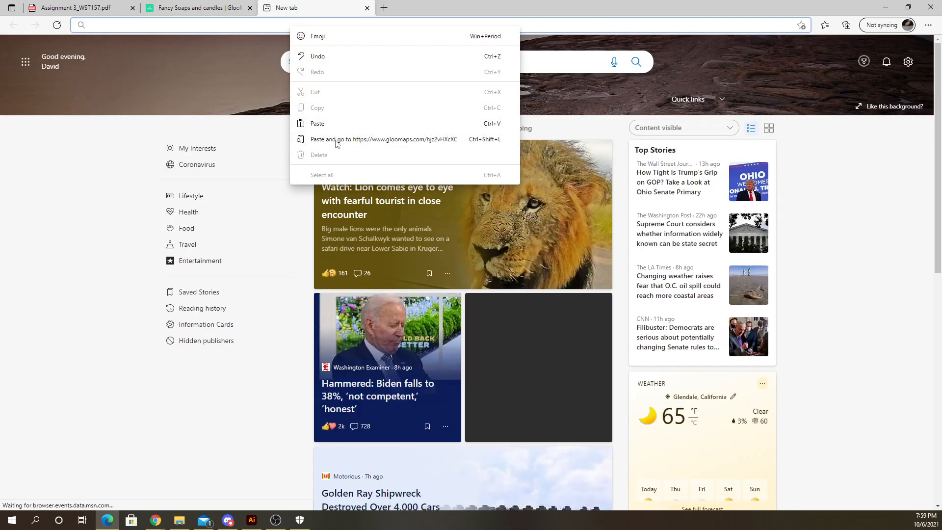
pyautogui.click(302, 123)
pyautogui.moveTo(194, 28); pyautogui.dragTo(177, 28)
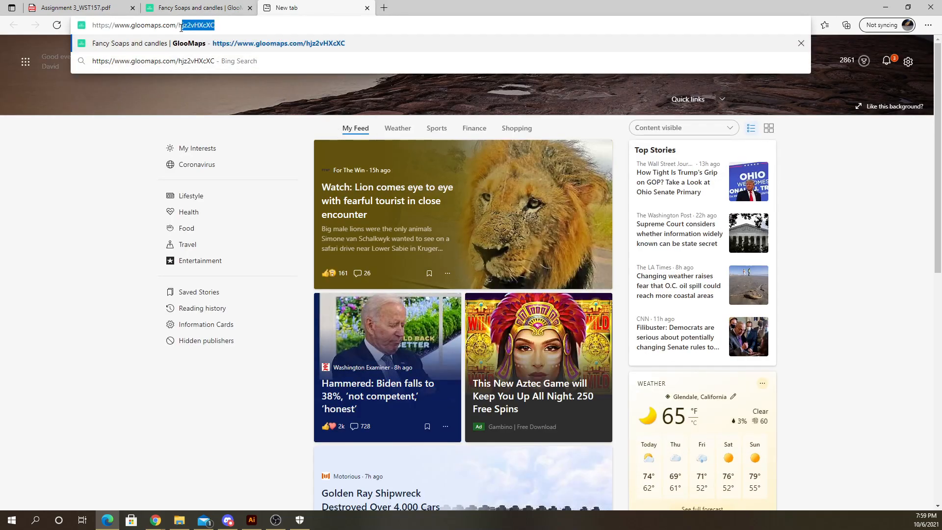
pyautogui.press('BackSpace')
pyautogui.click(284, 43)
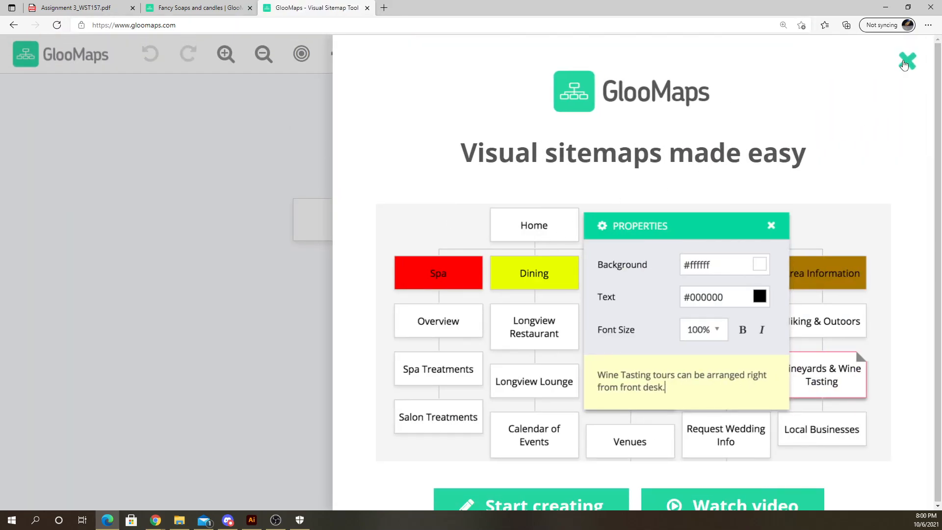
pyautogui.click(906, 62)
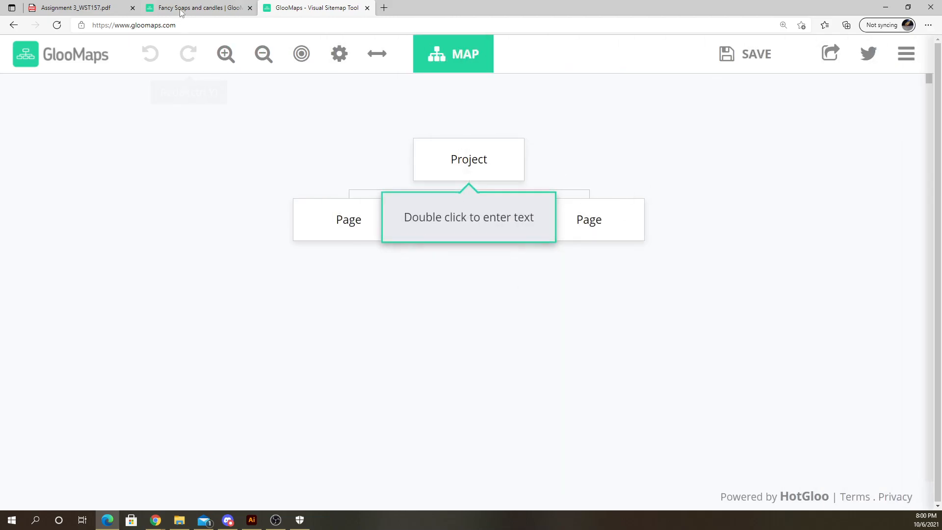
# - Return to the Fancy Soaps and candles map, close the extra GlooMaps tab, and highlight the map ID
pyautogui.click(196, 7)
pyautogui.moveTo(218, 27); pyautogui.dragTo(176, 24)
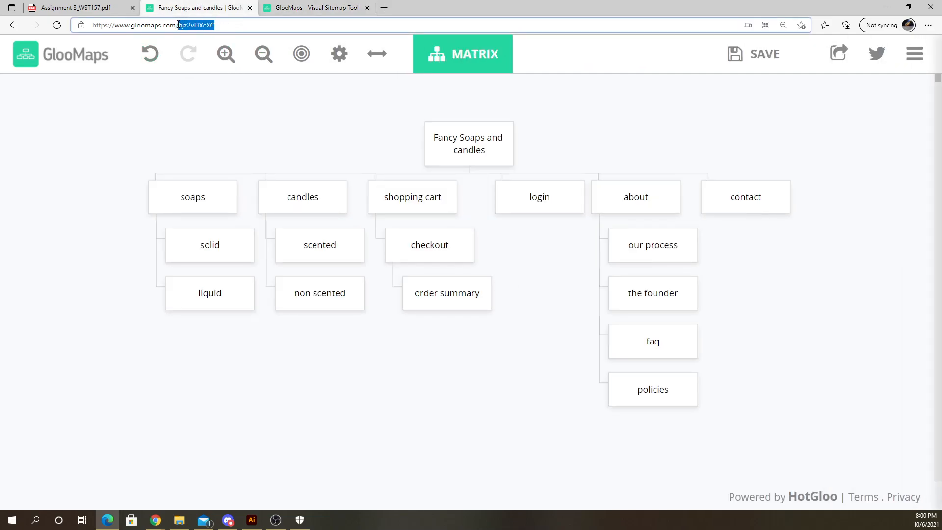
pyautogui.click(314, 7)
pyautogui.click(367, 7)
pyautogui.moveTo(218, 27); pyautogui.dragTo(90, 25)
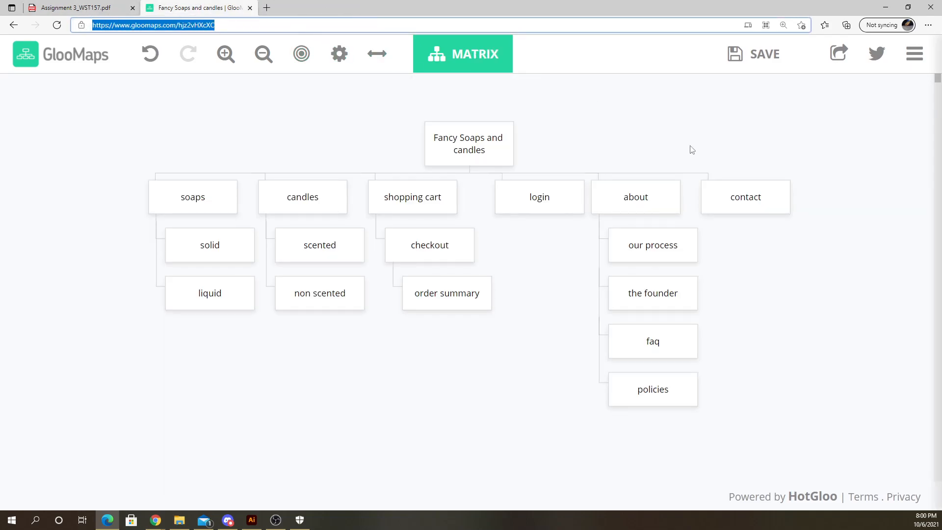
# - Export the sitemap as an A4 portrait PDF
pyautogui.click(839, 55)
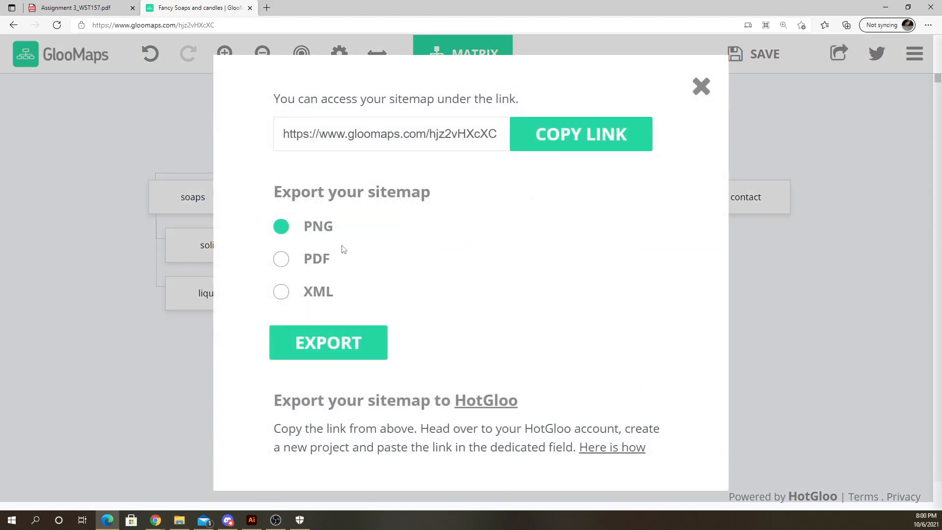
pyautogui.click(318, 265)
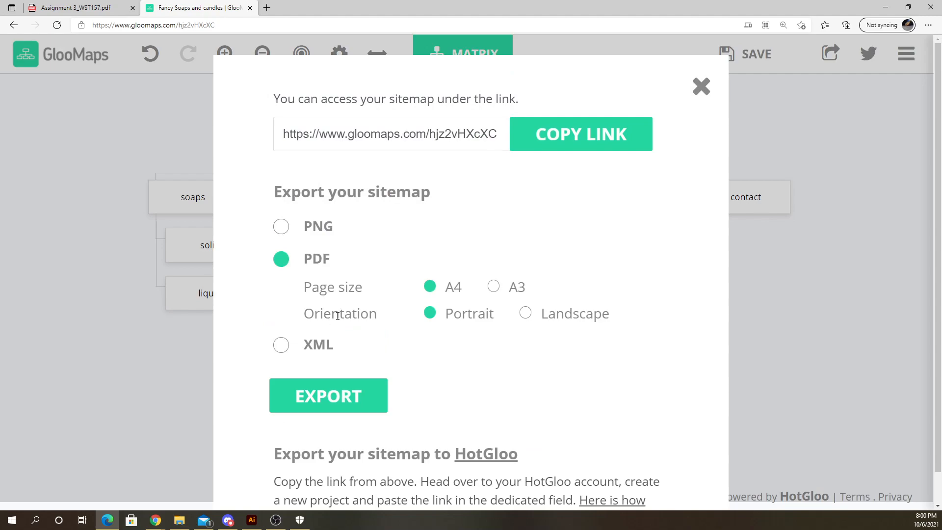
pyautogui.click(335, 401)
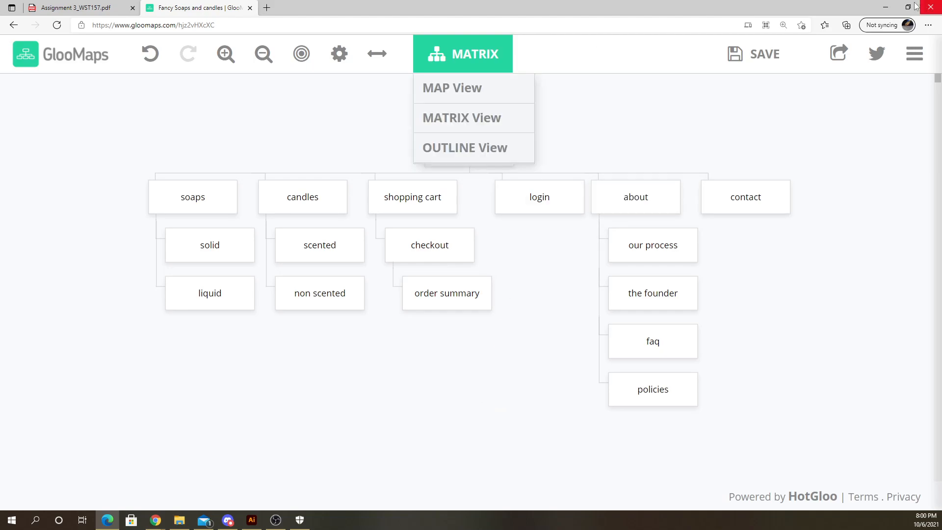
# - Minimize the browser and switch to the Chrome window with the Watch2Gether room
pyautogui.click(885, 7)
pyautogui.click(790, 107)
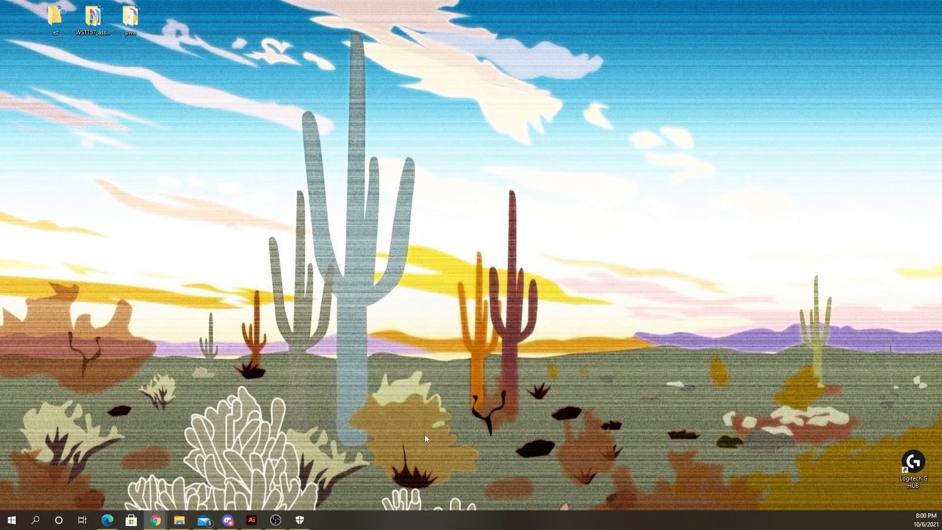
pyautogui.click(229, 519)
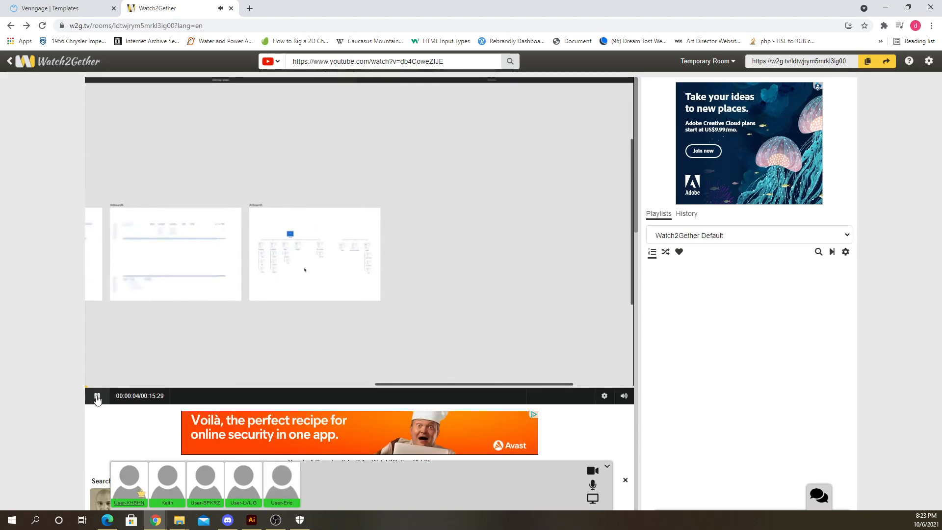
# - Play the 'How to plan a website structure?' video and switch it to full screen
pyautogui.click(96, 397)
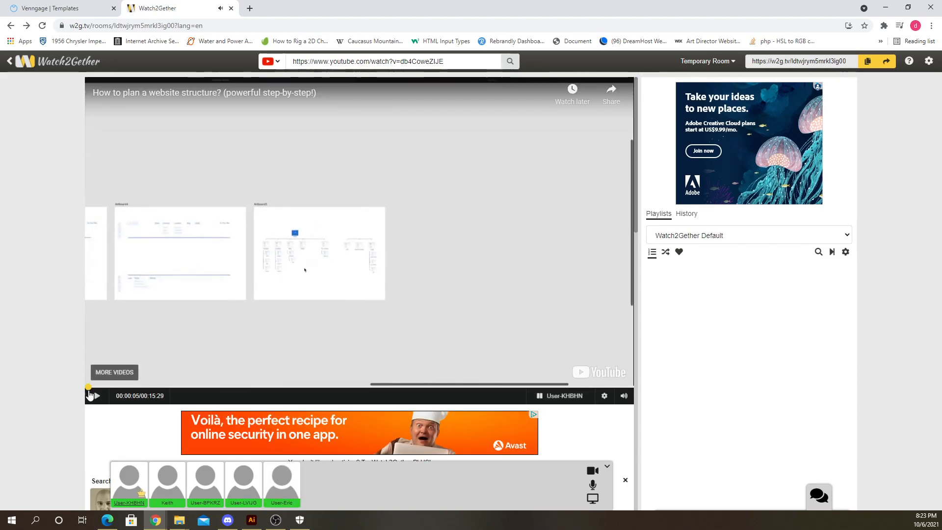
pyautogui.click(89, 387)
pyautogui.click(96, 396)
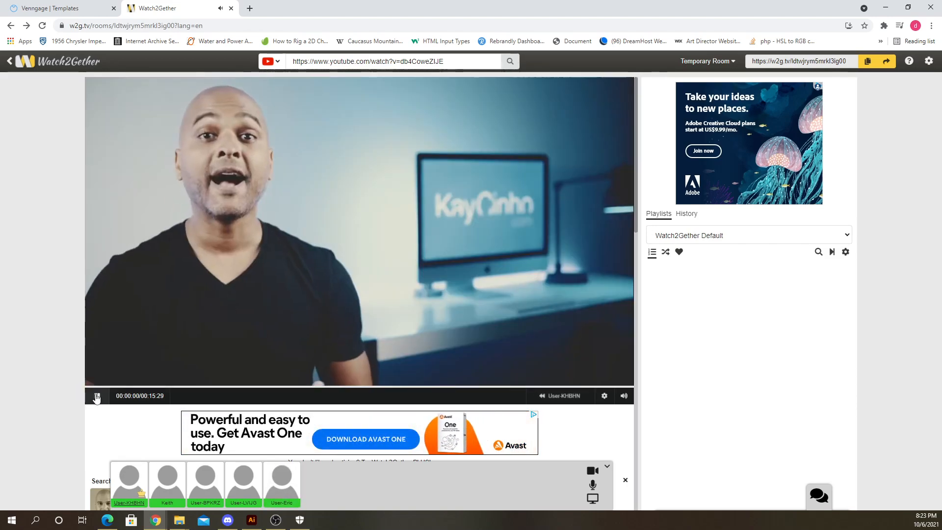
pyautogui.click(97, 396)
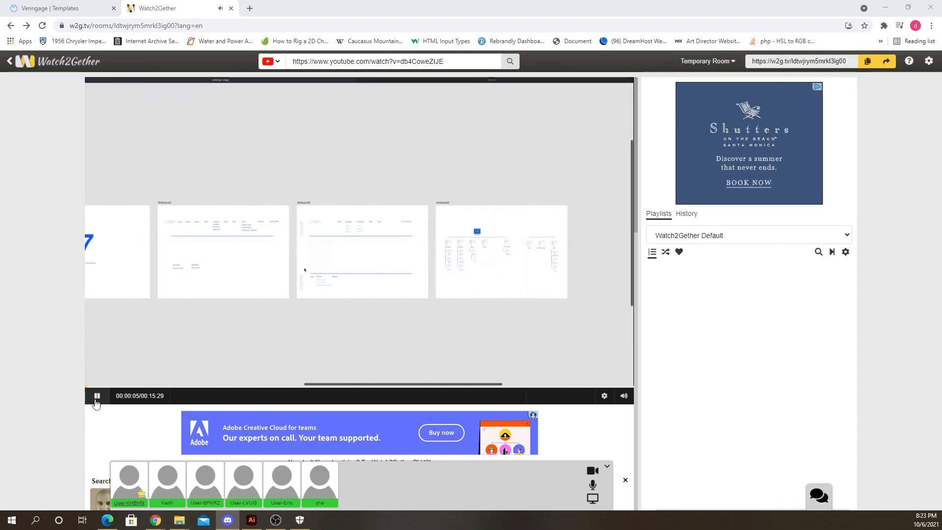
pyautogui.click(96, 396)
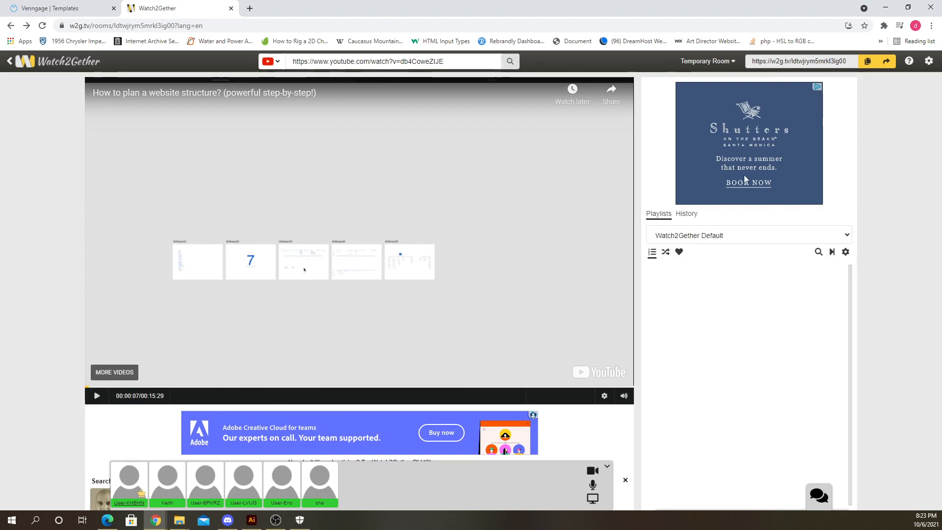
pyautogui.click(605, 396)
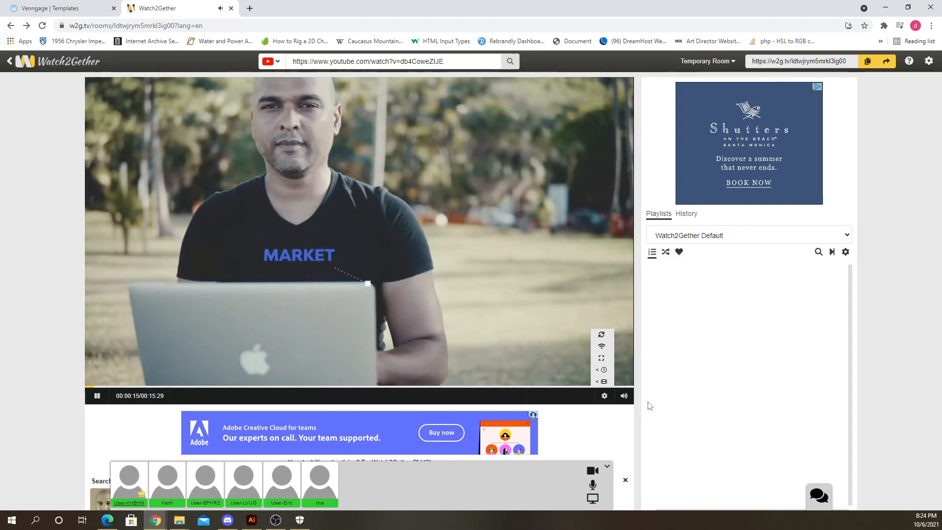
pyautogui.click(601, 358)
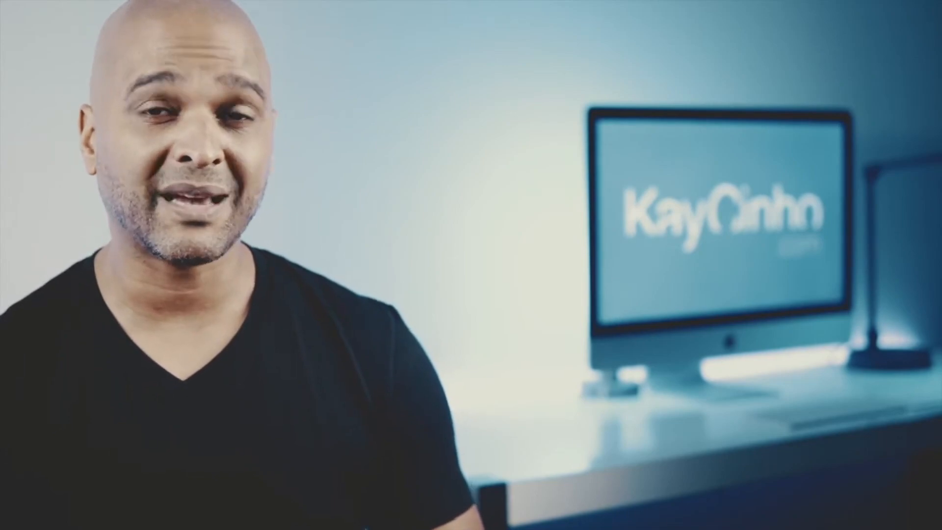
pyautogui.moveTo(914, 305)
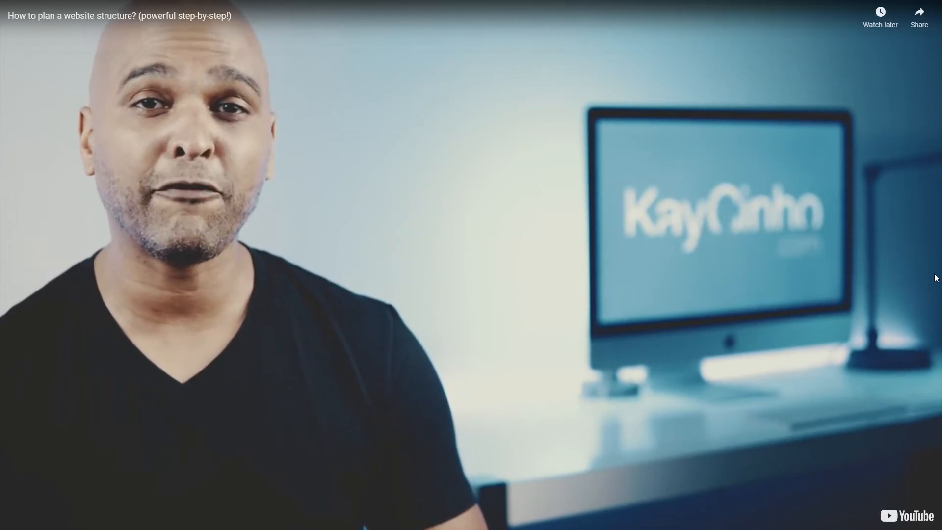
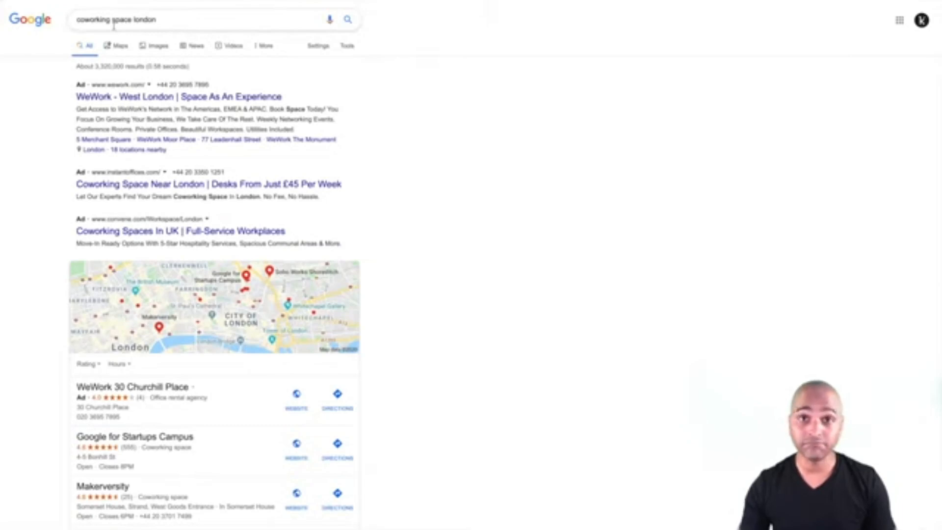
# - Browse the coworking search results and the Soho Works website, opening its Locations page
pyautogui.scroll(-6, 29, 293)
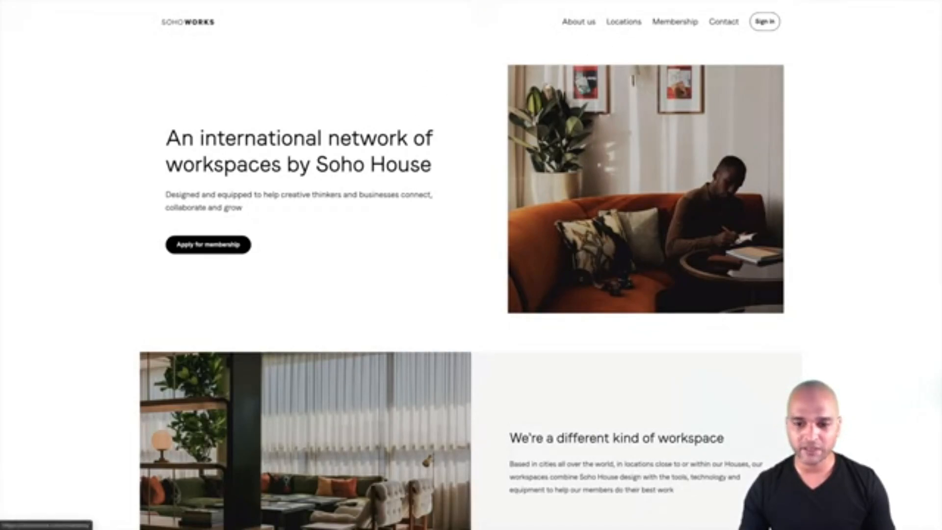
pyautogui.scroll(-14, 345, 380)
pyautogui.scroll(11, 345, 380)
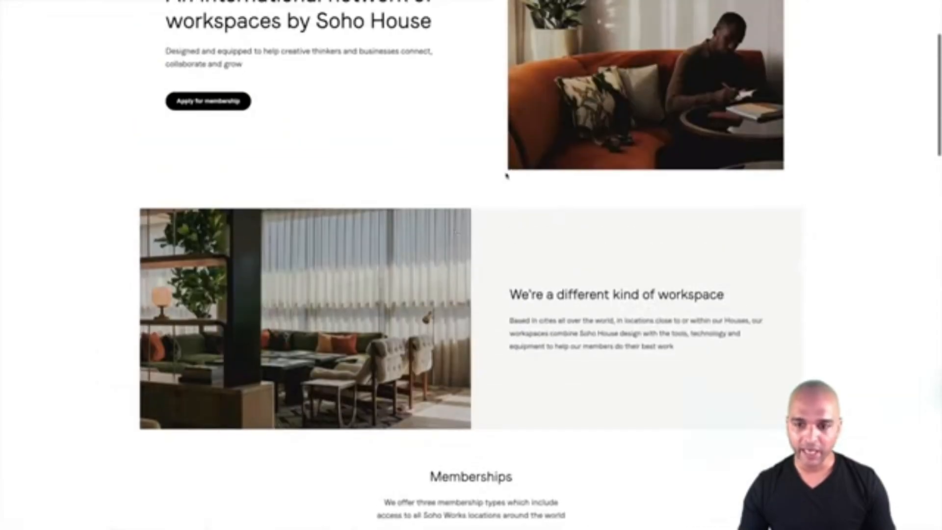
pyautogui.scroll(3, 507, 176)
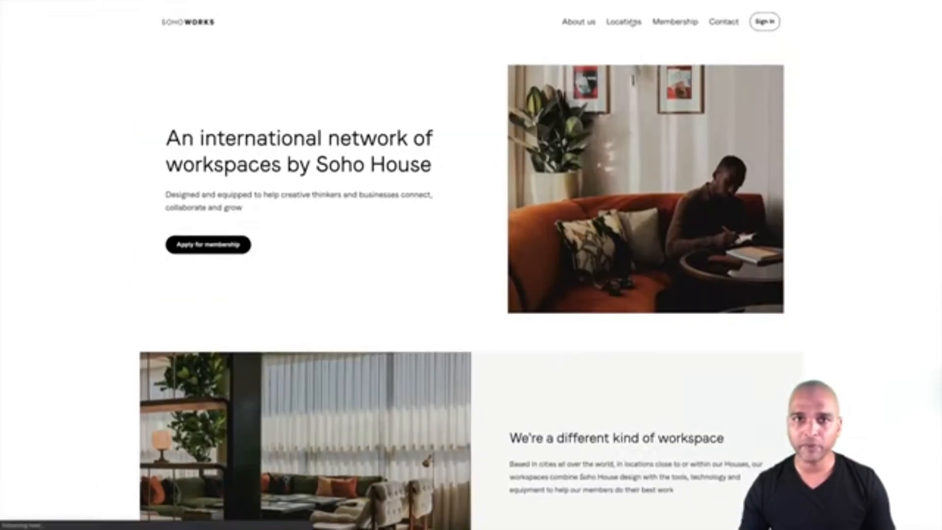
pyautogui.click(632, 22)
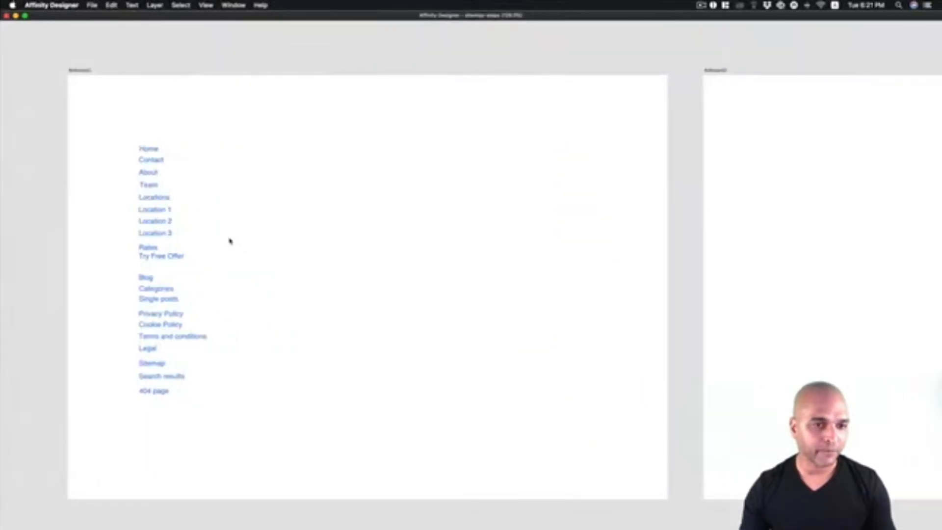
# - Examine the flat list of planned site pages on the first artboard
pyautogui.scroll(-3, 187, 188)
pyautogui.scroll(5, 187, 188)
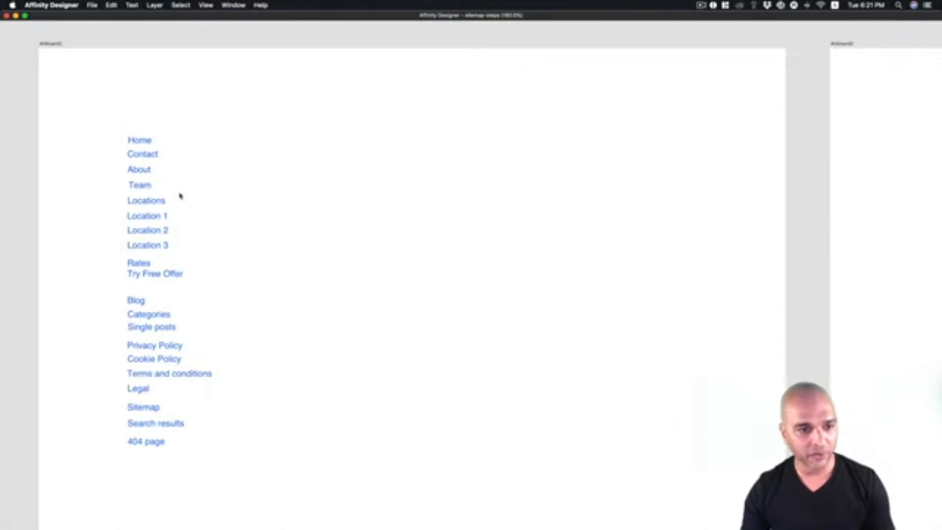
pyautogui.scroll(3, 180, 196)
pyautogui.scroll(-2, 137, 138)
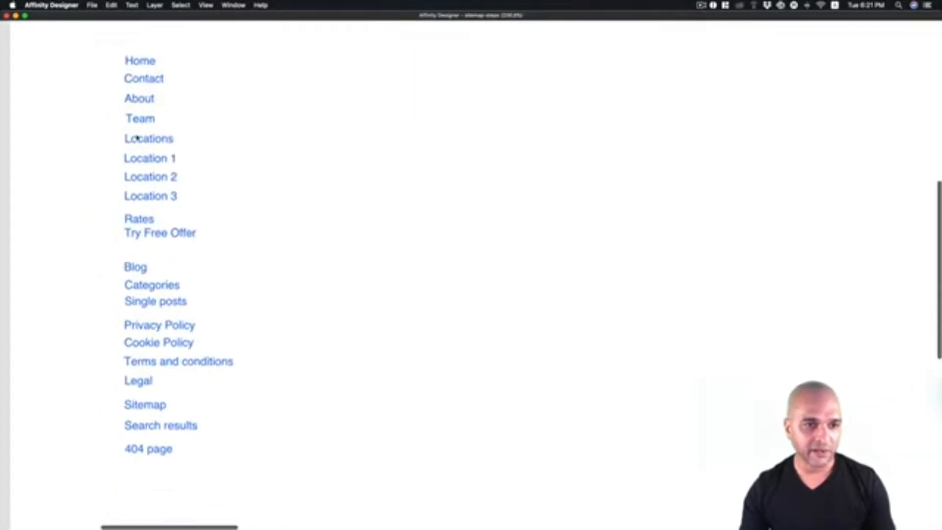
pyautogui.scroll(2, 137, 138)
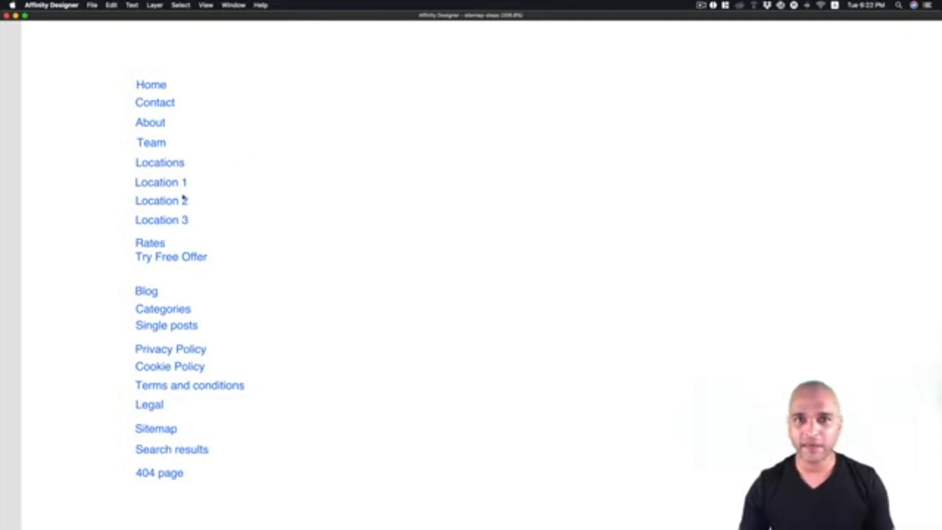
pyautogui.scroll(-1, 105, 152)
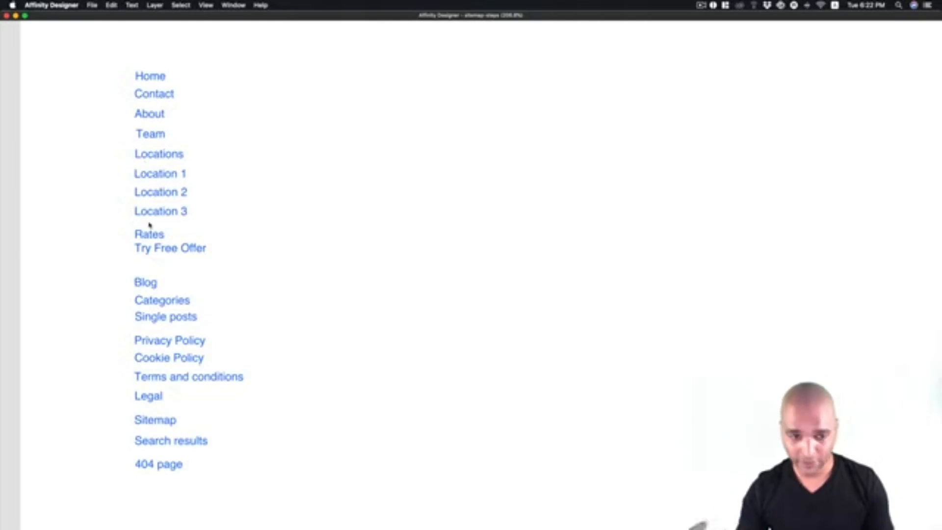
pyautogui.scroll(-1, 127, 235)
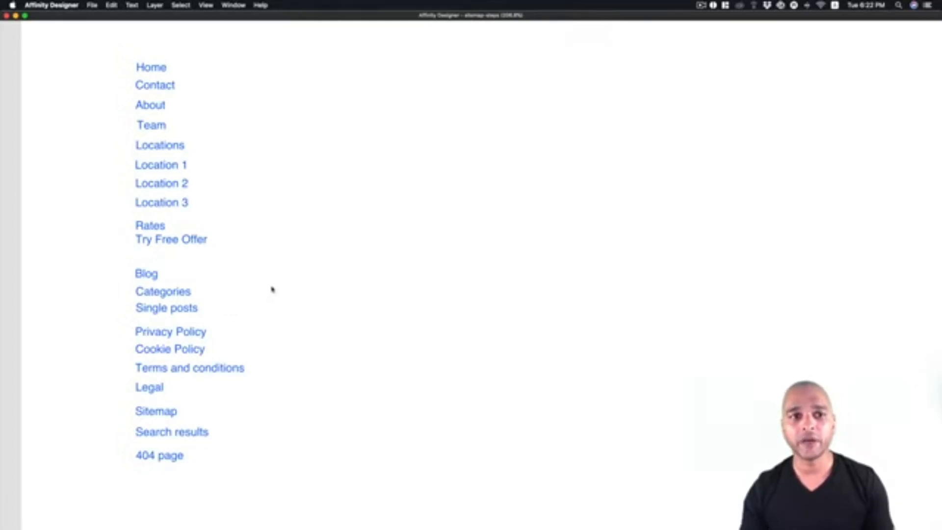
# - Examine the artboard about the maximum of 7 elements on the first level
pyautogui.hscroll(10, 273, 290)
pyautogui.hscroll(10, 272, 290)
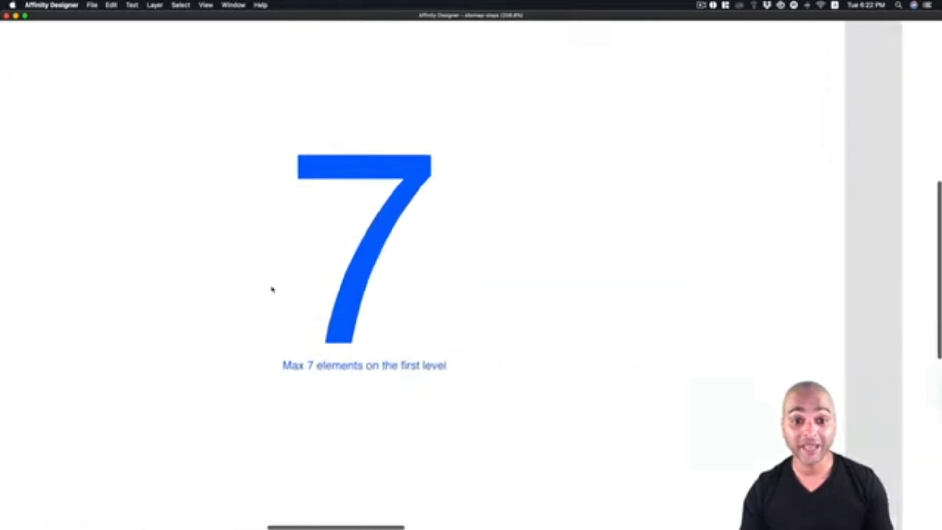
pyautogui.scroll(5, 272, 289)
pyautogui.scroll(-3, 273, 289)
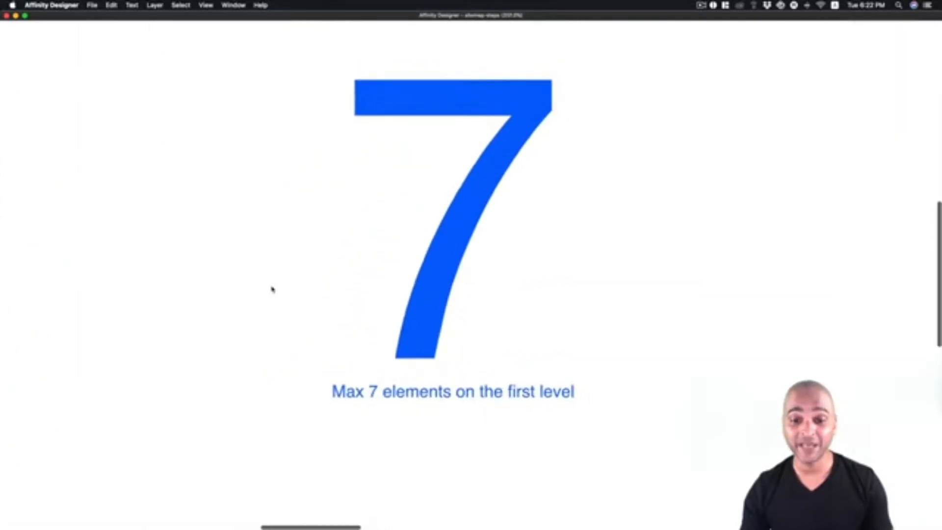
pyautogui.scroll(1, 272, 289)
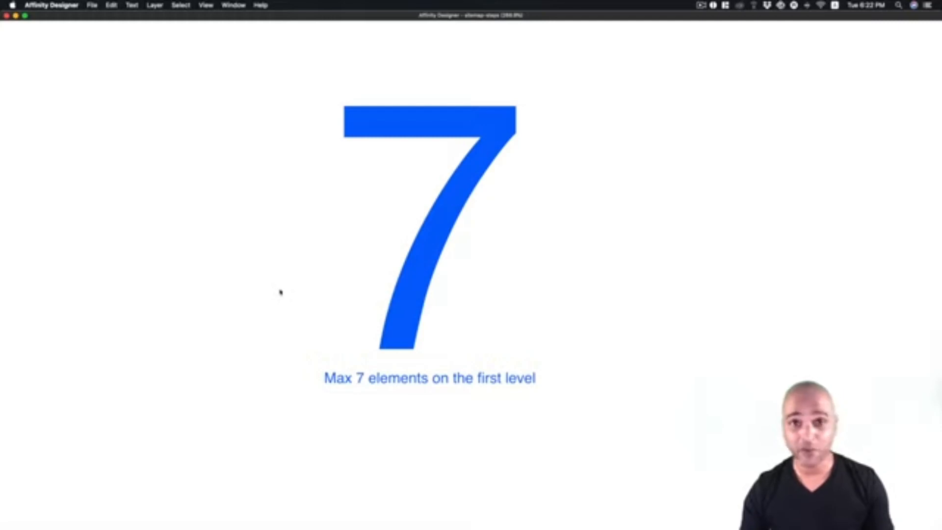
# - Examine the header navigation layout that places every page in one menu row
pyautogui.hscroll(15, 293, 294)
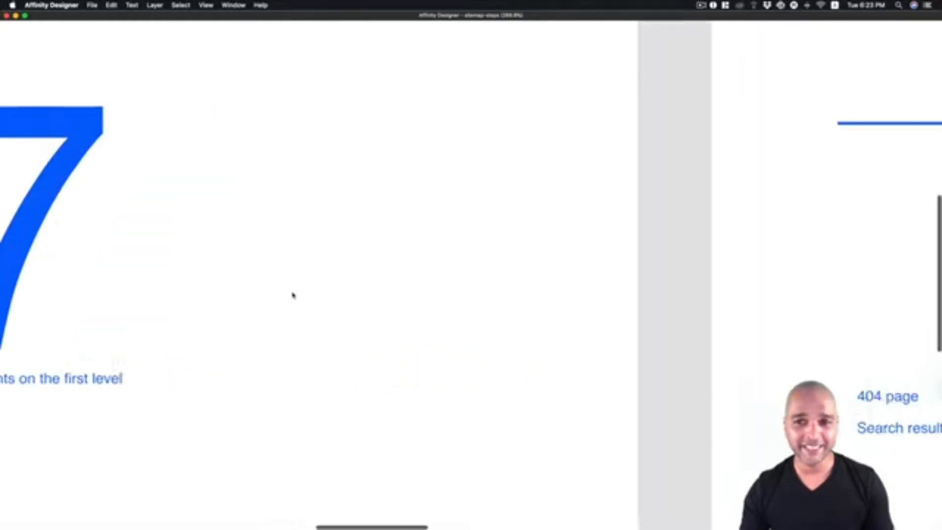
pyautogui.scroll(5, 293, 295)
pyautogui.scroll(-3, 293, 295)
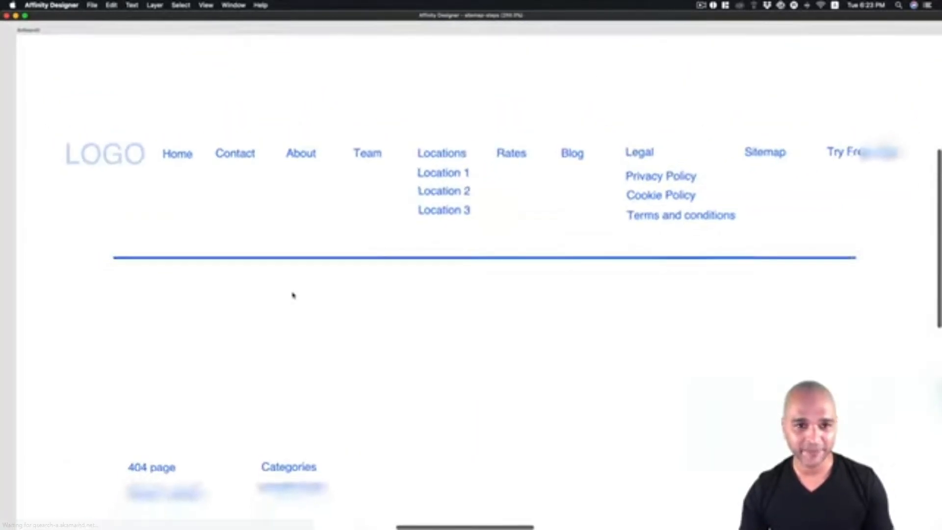
pyautogui.scroll(-1, 320, 321)
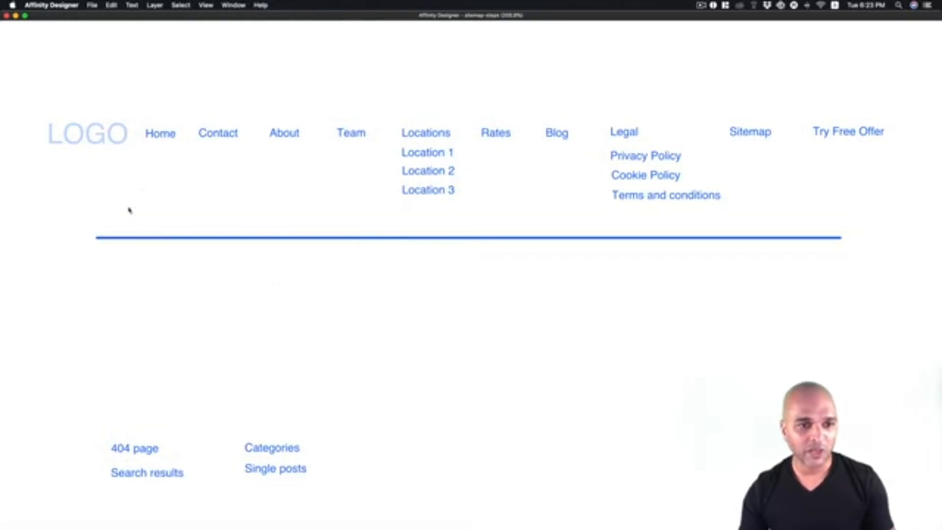
pyautogui.scroll(-2, 185, 174)
pyautogui.hscroll(2, 186, 174)
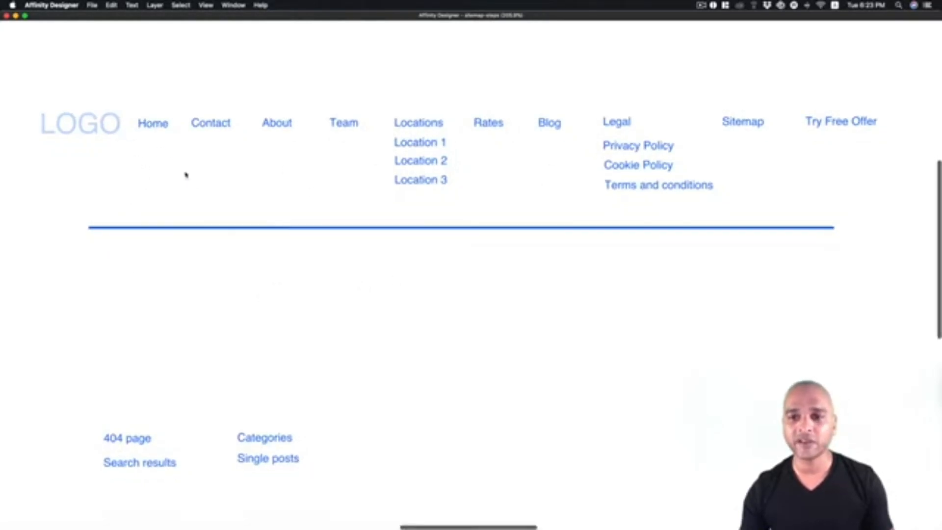
pyautogui.scroll(2, 149, 126)
pyautogui.scroll(-2, 149, 127)
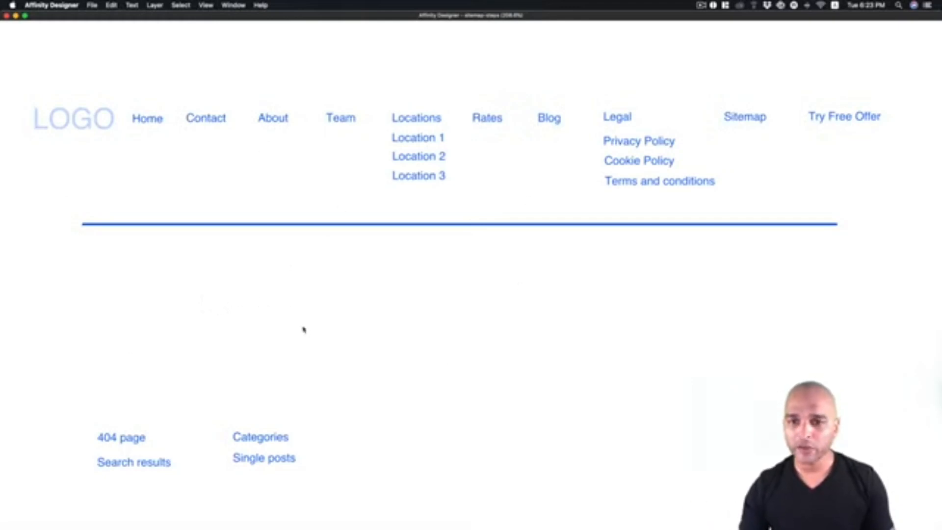
# - Examine the reorganised header and footer layout with grouped Coworqq, Locations and Privacy menus
pyautogui.hscroll(15, 456, 358)
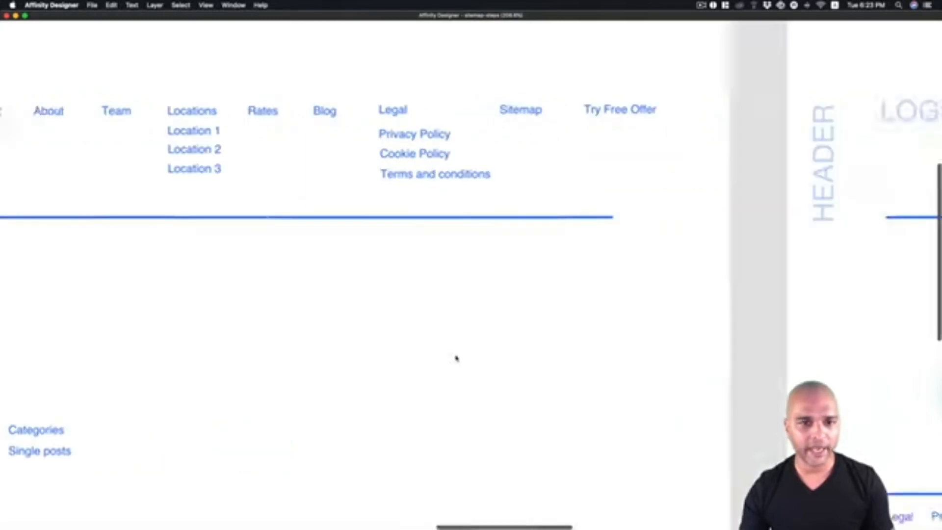
pyautogui.hscroll(3, 456, 358)
pyautogui.scroll(-5, 456, 358)
pyautogui.hscroll(-4, 456, 358)
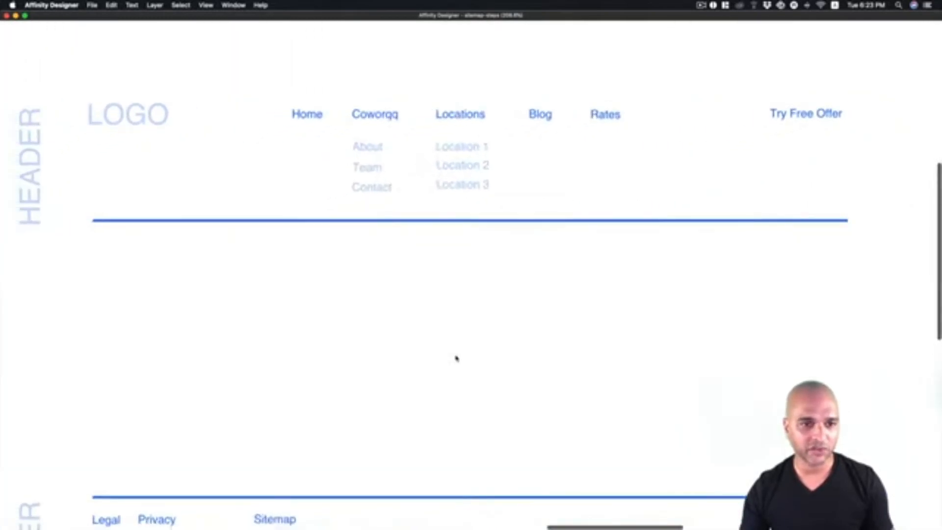
pyautogui.scroll(-3, 457, 358)
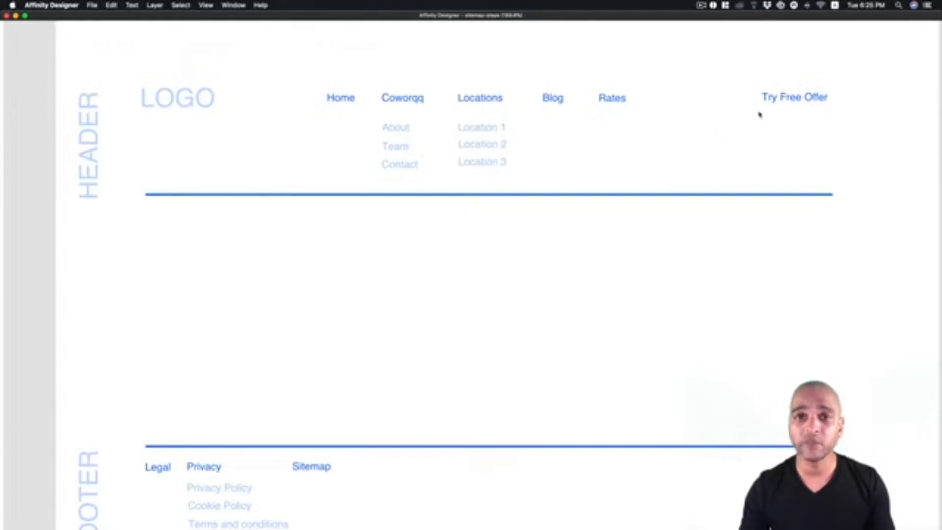
pyautogui.scroll(-2, 608, 230)
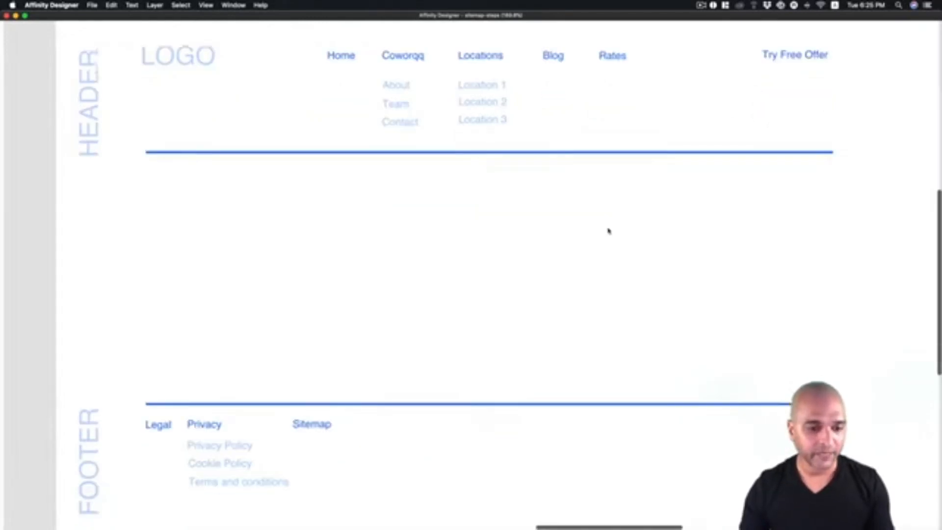
pyautogui.scroll(-1, 608, 231)
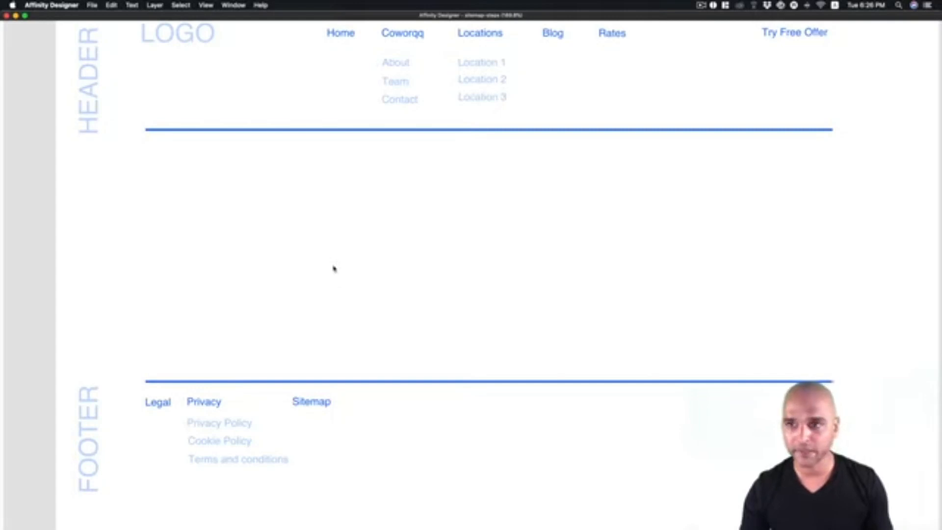
pyautogui.scroll(3, 344, 255)
pyautogui.scroll(-3, 349, 249)
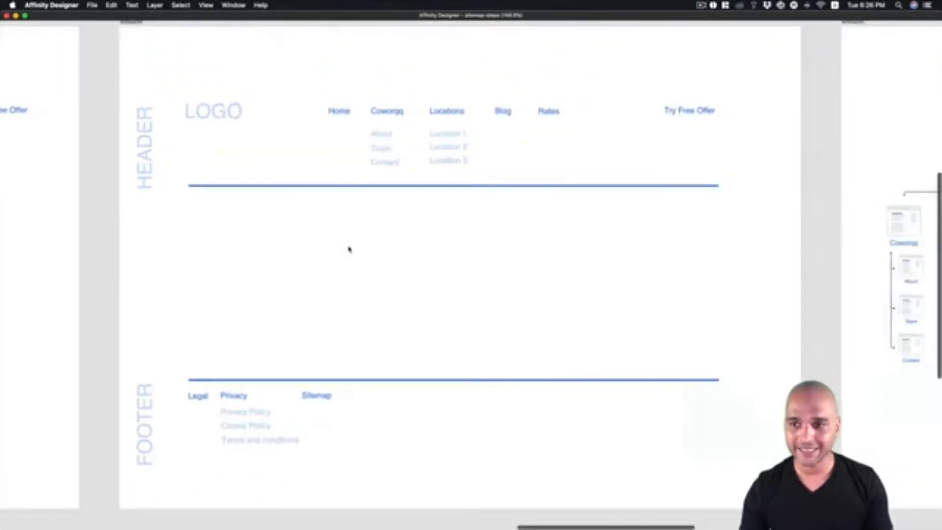
pyautogui.scroll(3, 348, 249)
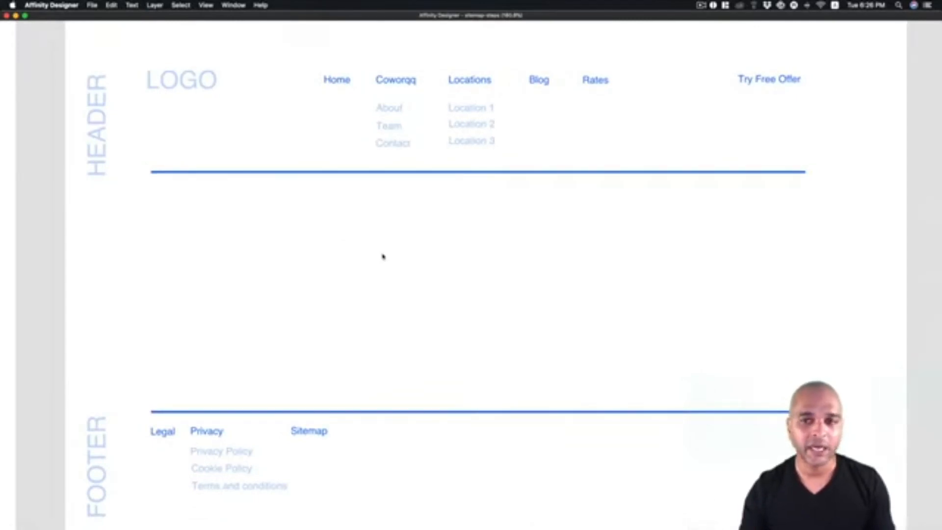
# - Examine the hierarchical sitemap diagram with Home, its sections and subpages
pyautogui.hscroll(10, 397, 262)
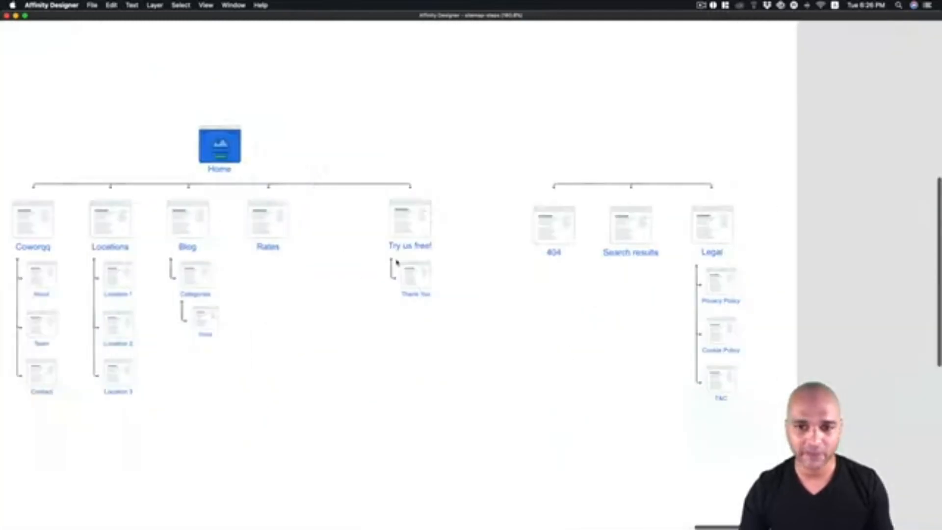
pyautogui.scroll(-1, 397, 262)
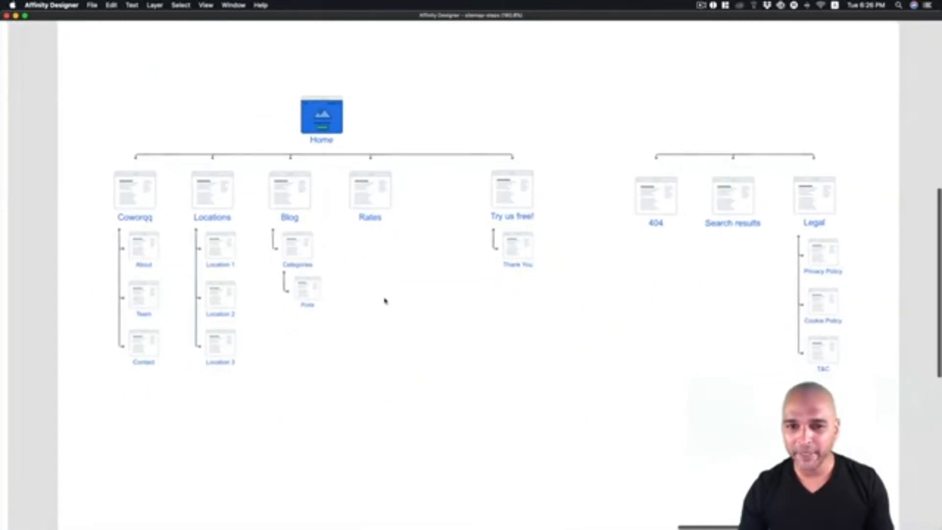
pyautogui.scroll(2, 385, 301)
pyautogui.scroll(-1, 385, 300)
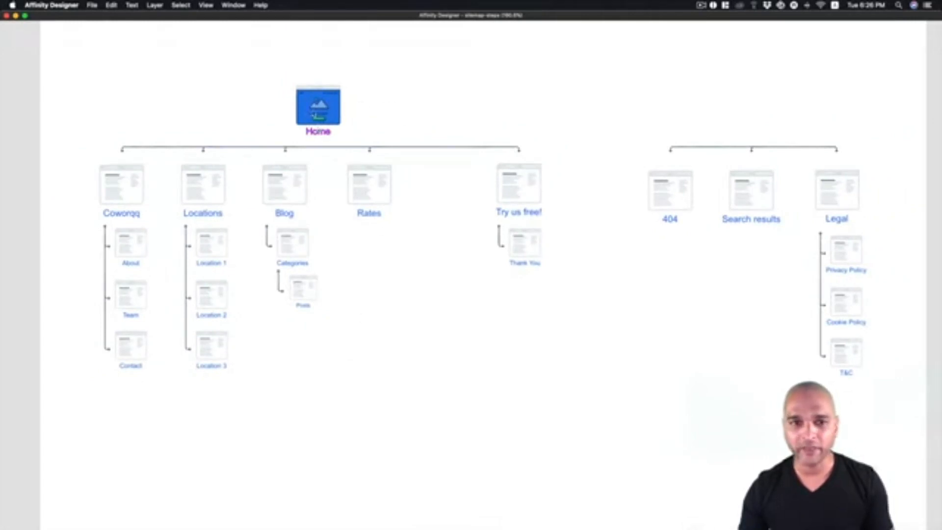
pyautogui.hscroll(-15, 278, 122)
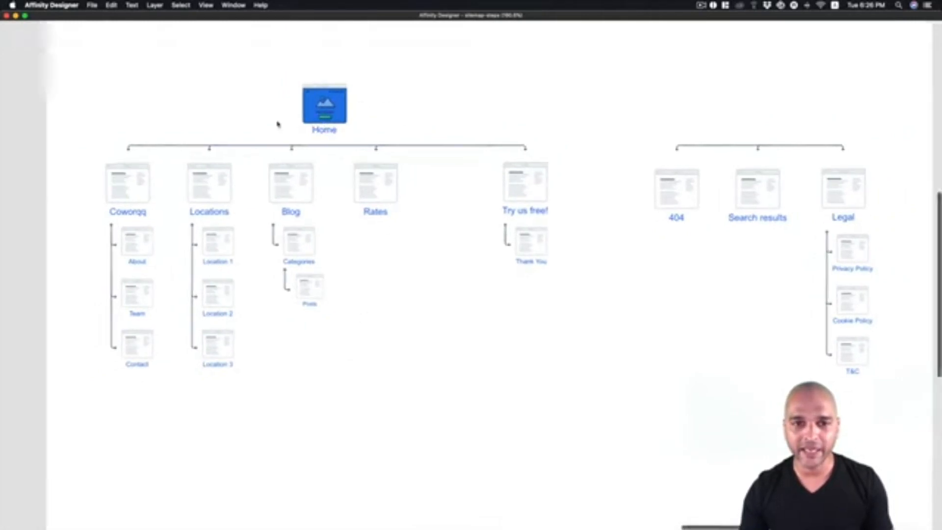
pyautogui.scroll(2, 278, 122)
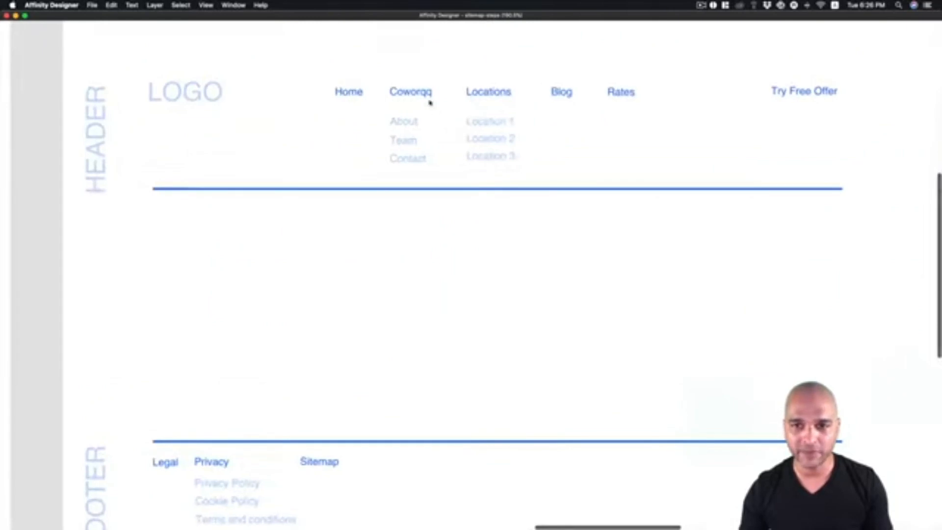
pyautogui.hscroll(15, 444, 120)
pyautogui.scroll(2, 443, 119)
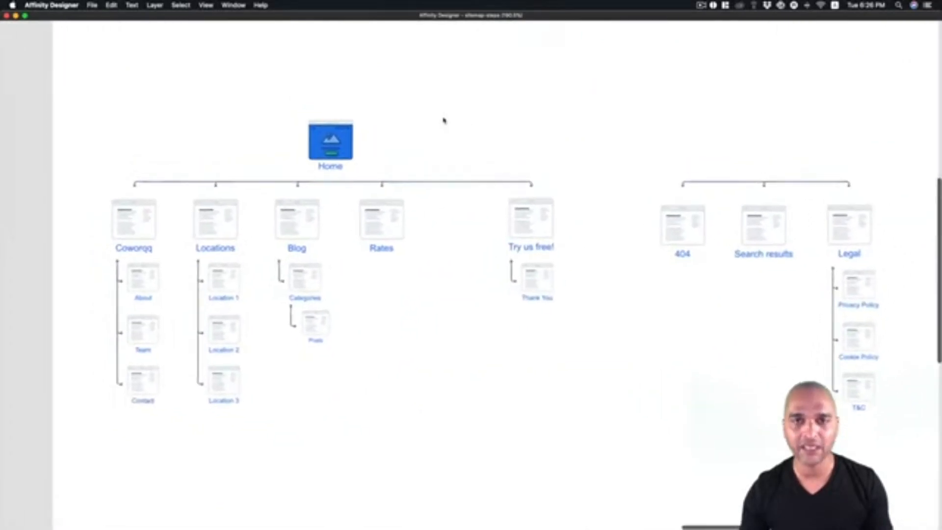
pyautogui.hscroll(-1, 444, 120)
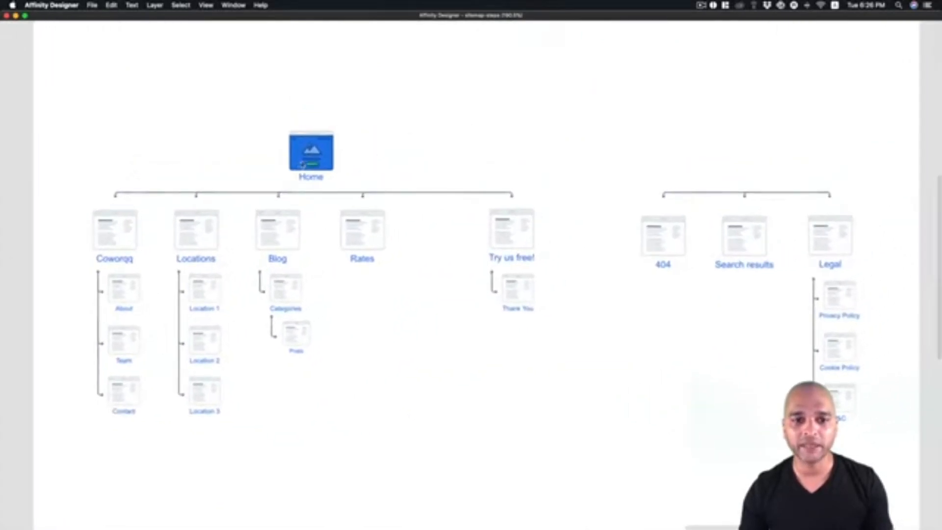
pyautogui.moveTo(735, 188)
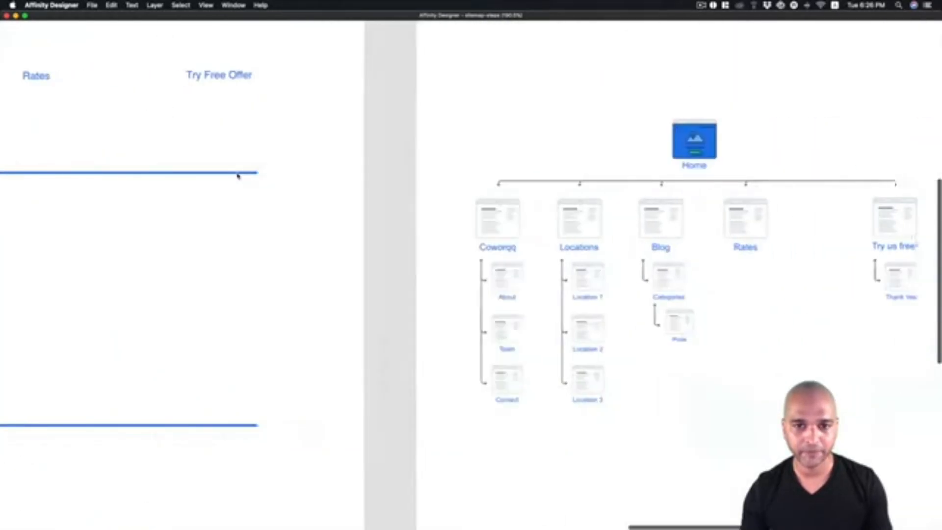
pyautogui.hscroll(6, 238, 175)
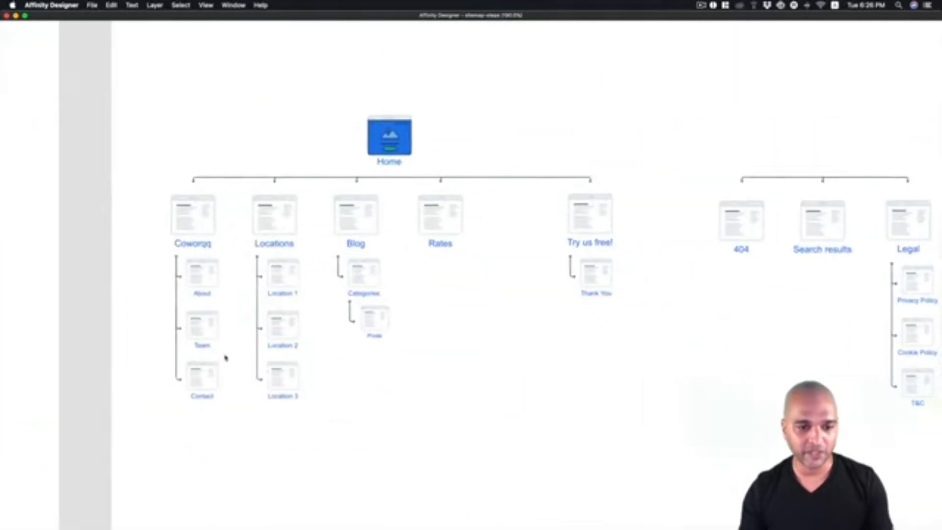
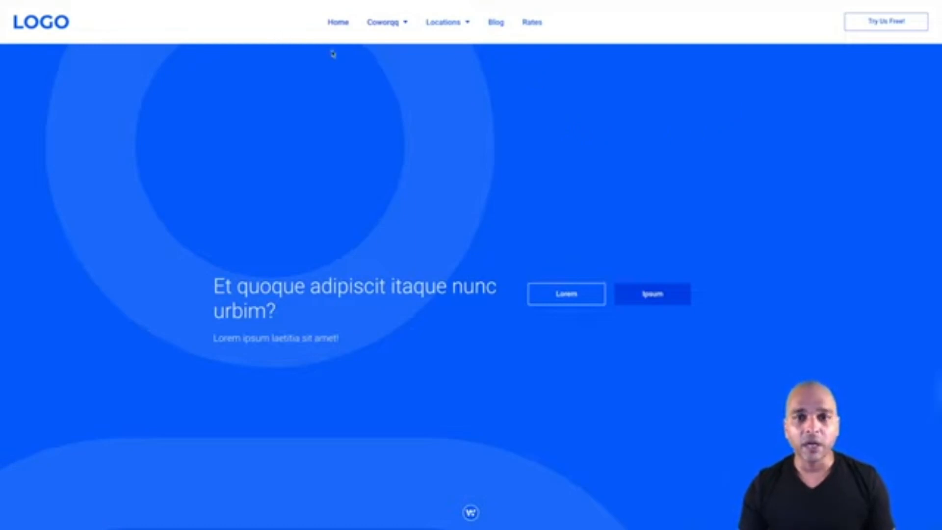
# - Exit full screen and pause the website structure planning video at 14:37
pyautogui.moveTo(395, 23)
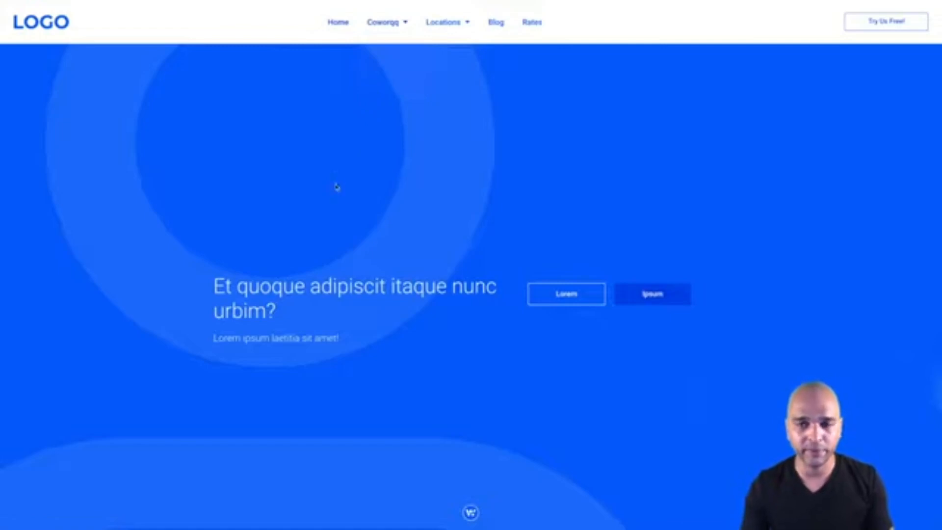
pyautogui.scroll(-20, 340, 266)
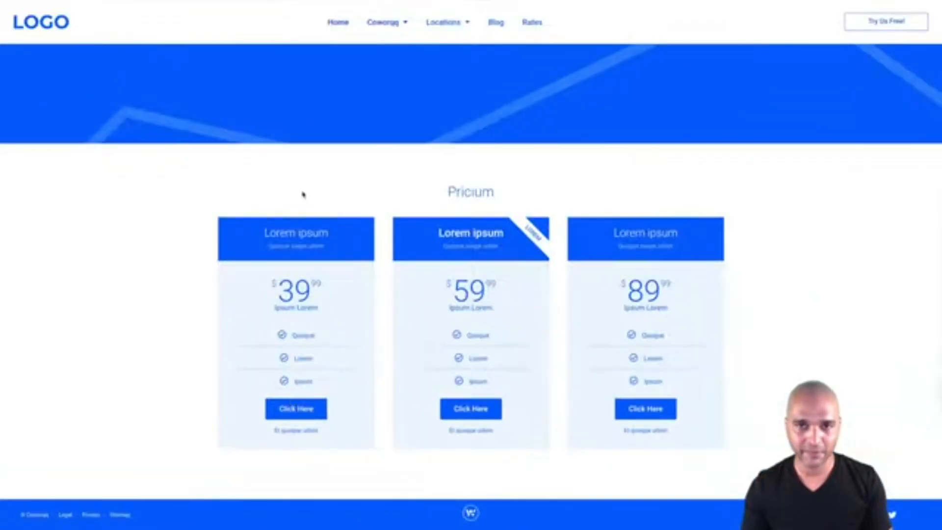
pyautogui.scroll(15, 302, 195)
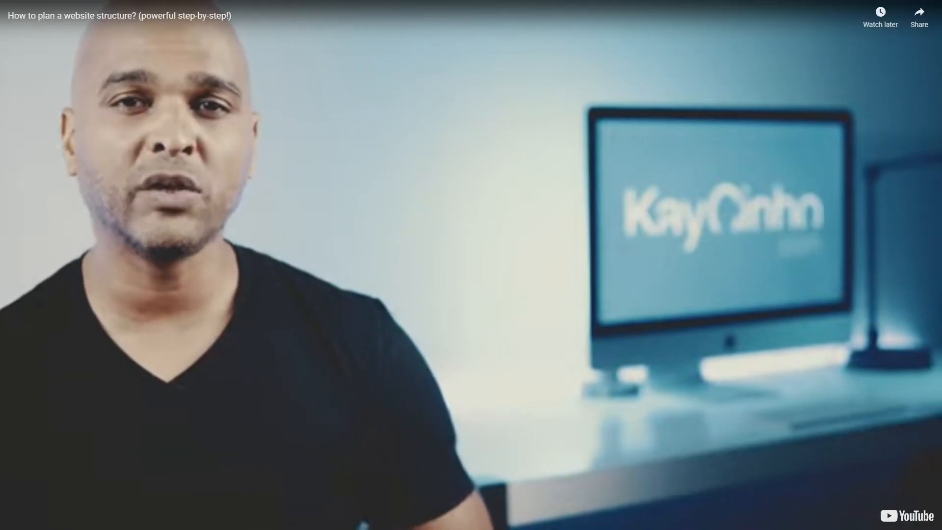
pyautogui.doubleClick(434, 339)
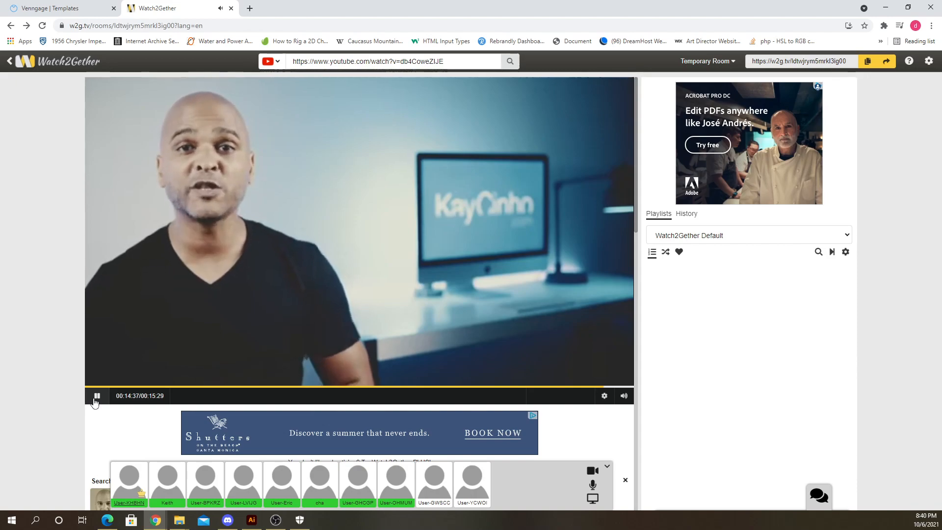
pyautogui.click(96, 396)
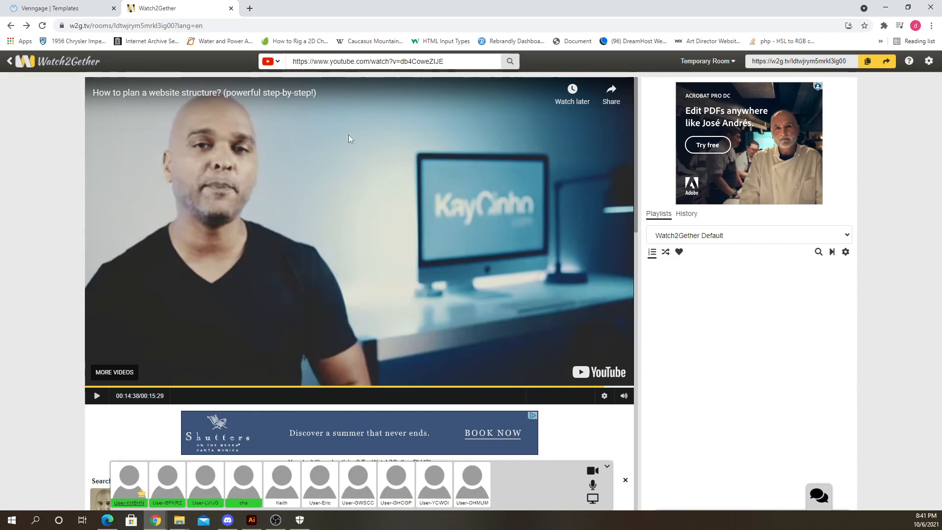
pyautogui.click(69, 13)
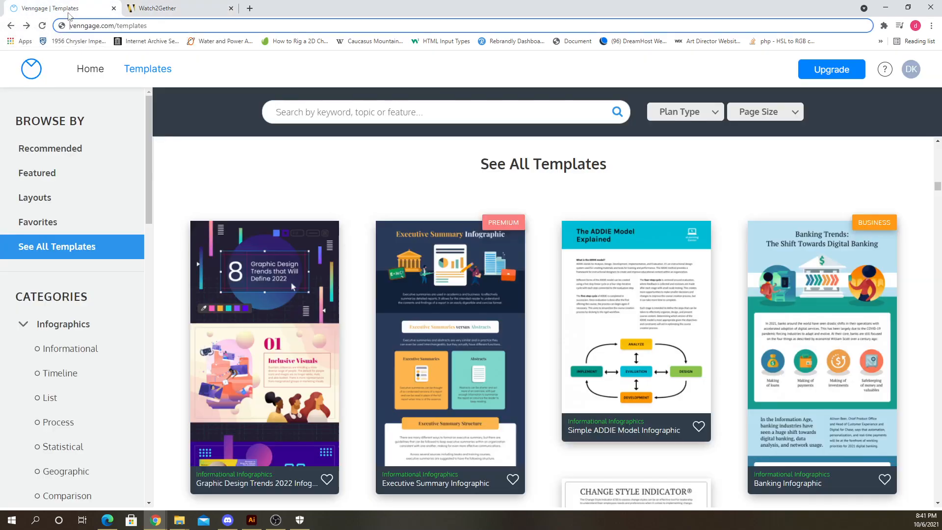
pyautogui.click(196, 8)
pyautogui.click(91, 9)
pyautogui.click(199, 8)
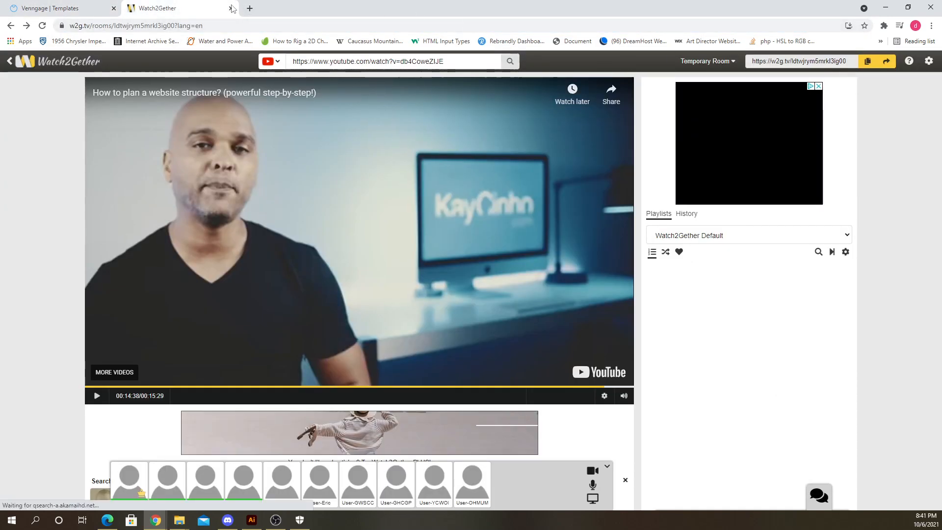
pyautogui.click(250, 8)
pyautogui.click(274, 23)
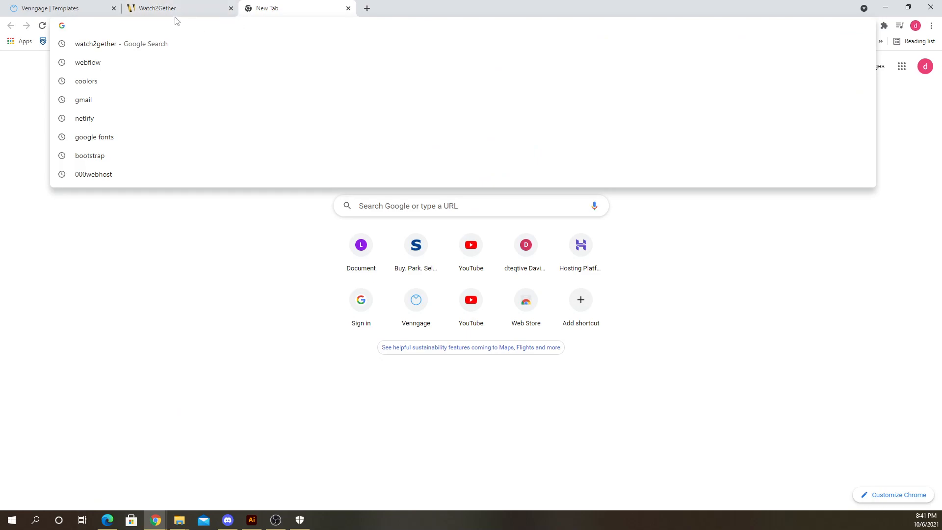
# - Switch to the other browser window and review the Fancy Soaps and candles sitemap
pyautogui.click(108, 520)
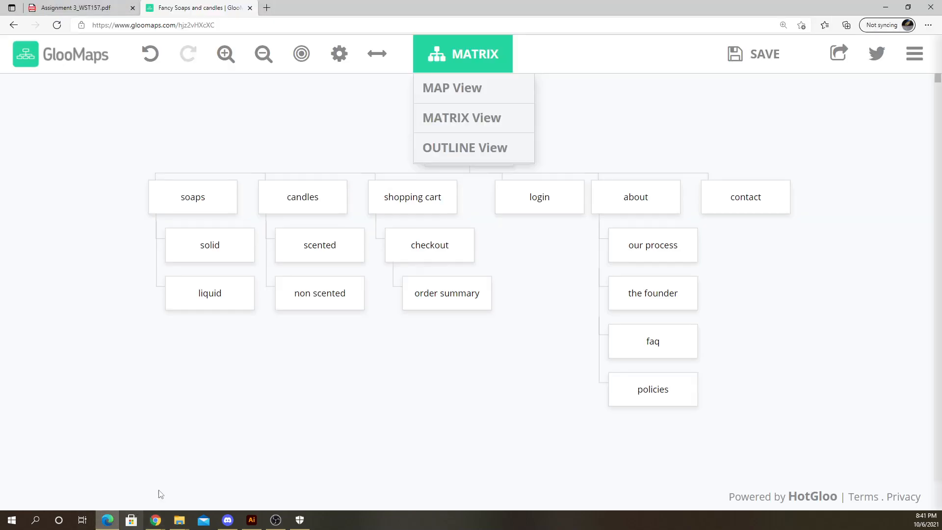
pyautogui.moveTo(416, 321)
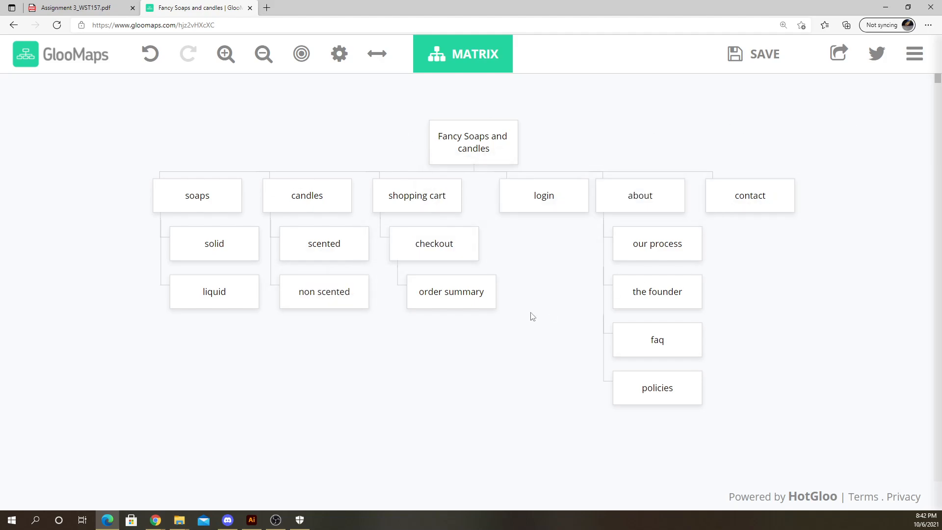
pyautogui.scroll(-1, 512, 362)
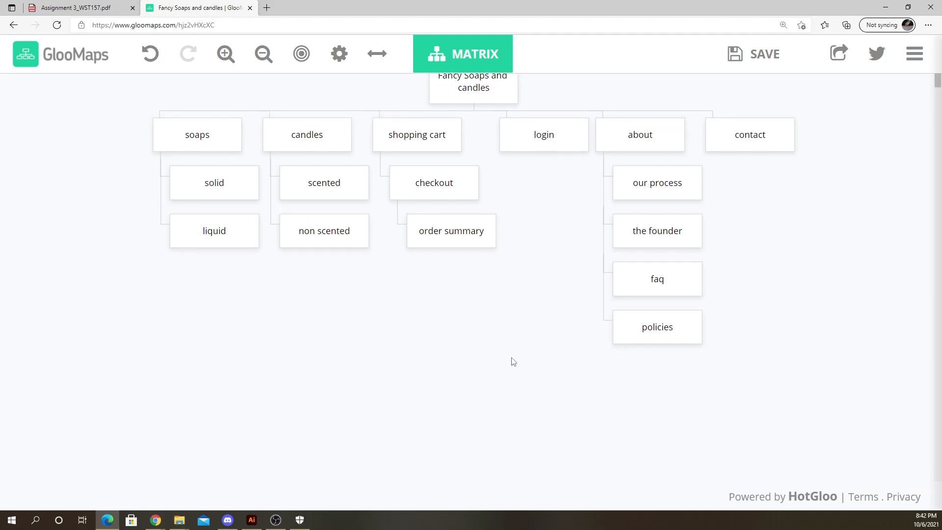
pyautogui.scroll(2, 511, 363)
pyautogui.moveTo(455, 331)
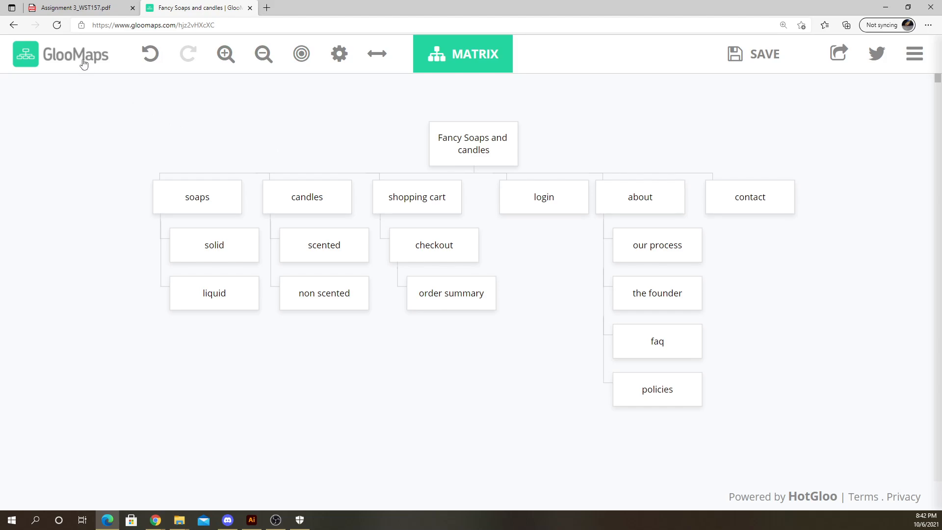
# - Review the assignment PDF's sitemap instructions and example sitemaps
pyautogui.click(81, 7)
pyautogui.scroll(2, 401, 239)
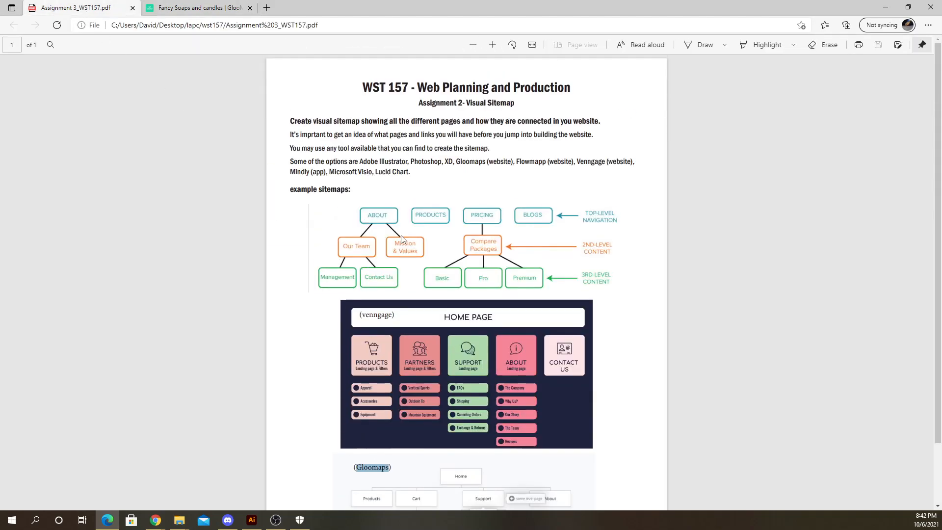
pyautogui.scroll(-2, 365, 223)
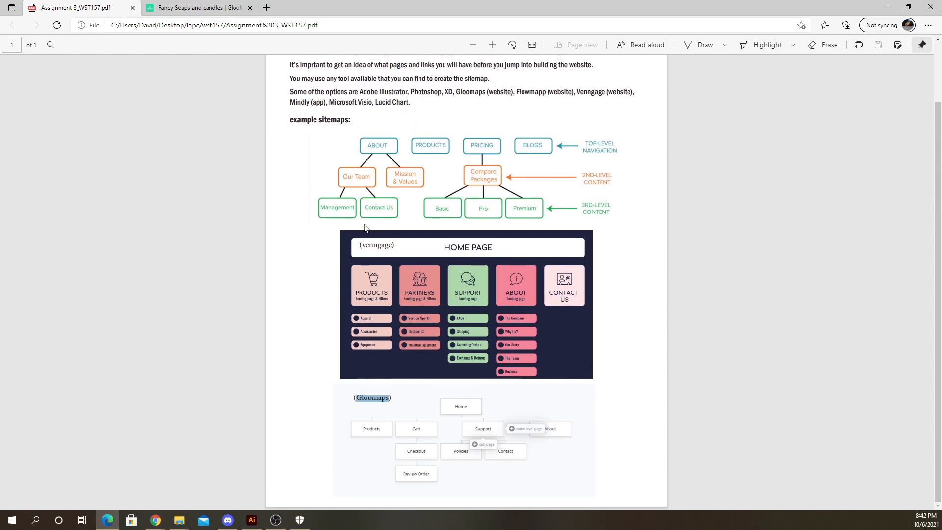
pyautogui.click(335, 242)
pyautogui.scroll(1, 329, 238)
pyautogui.scroll(-1, 327, 233)
pyautogui.scroll(1, 335, 234)
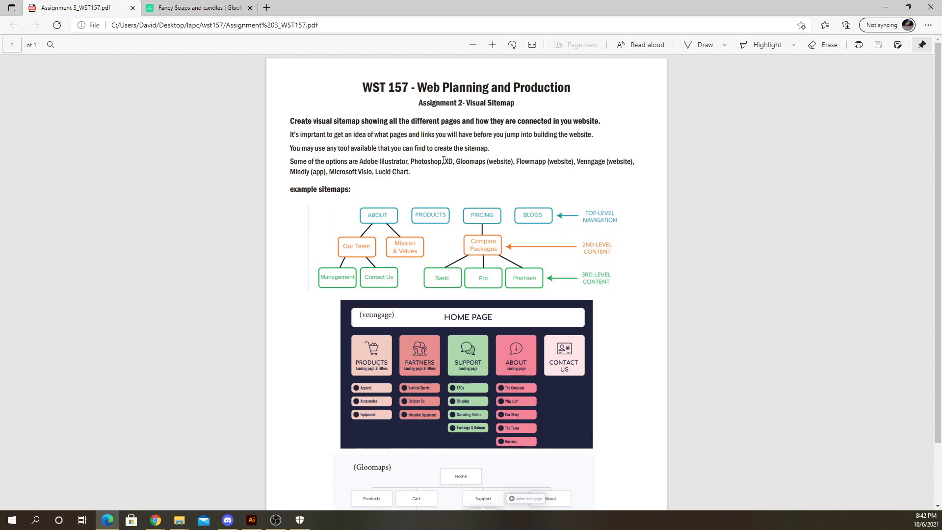
# - Select the tool name Flowmapp in the assignment's list of sitemap tools
pyautogui.doubleClick(376, 162)
pyautogui.doubleClick(425, 161)
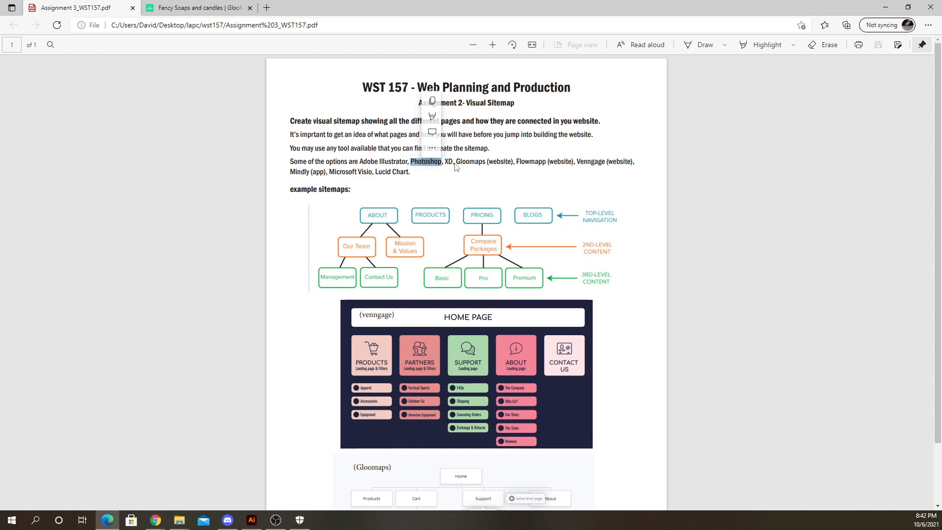
pyautogui.doubleClick(449, 162)
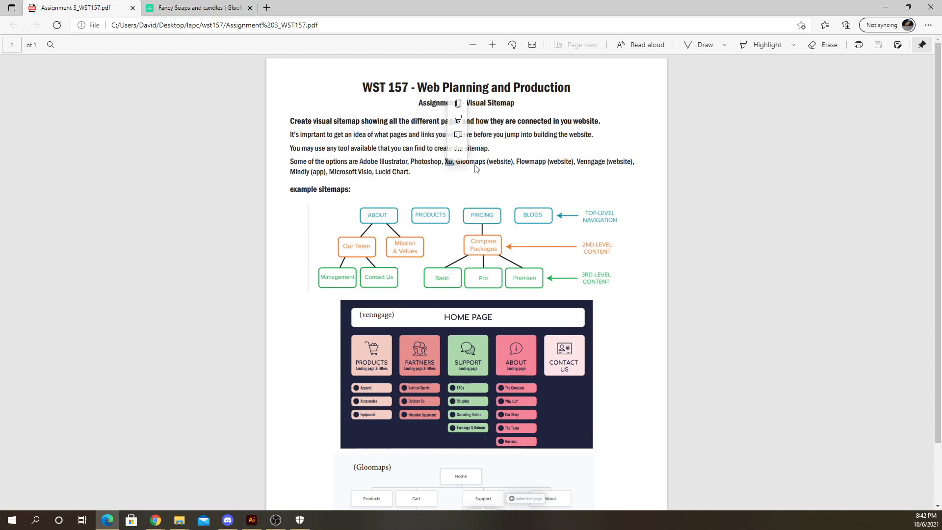
pyautogui.click(478, 163)
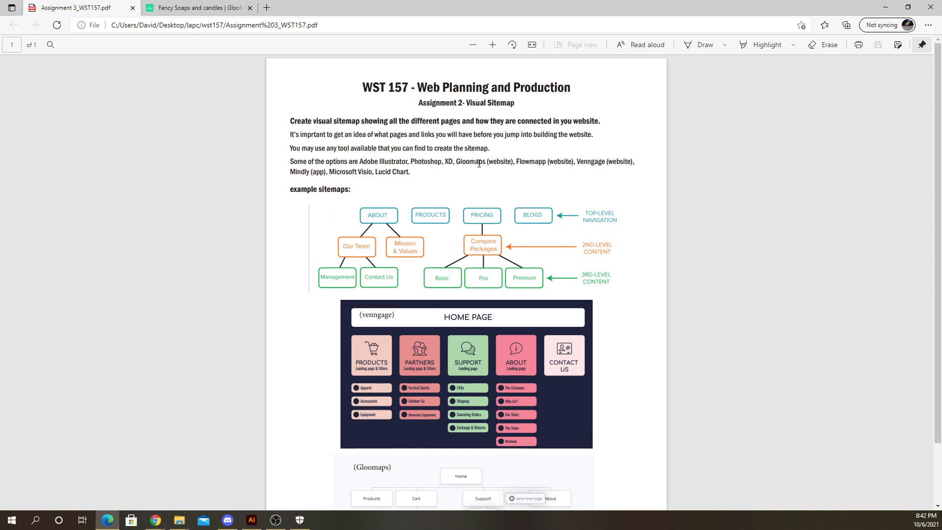
pyautogui.doubleClick(448, 161)
pyautogui.click(454, 168)
pyautogui.doubleClick(446, 161)
pyautogui.doubleClick(529, 163)
pyautogui.click(355, 174)
pyautogui.moveTo(516, 162); pyautogui.dragTo(550, 163)
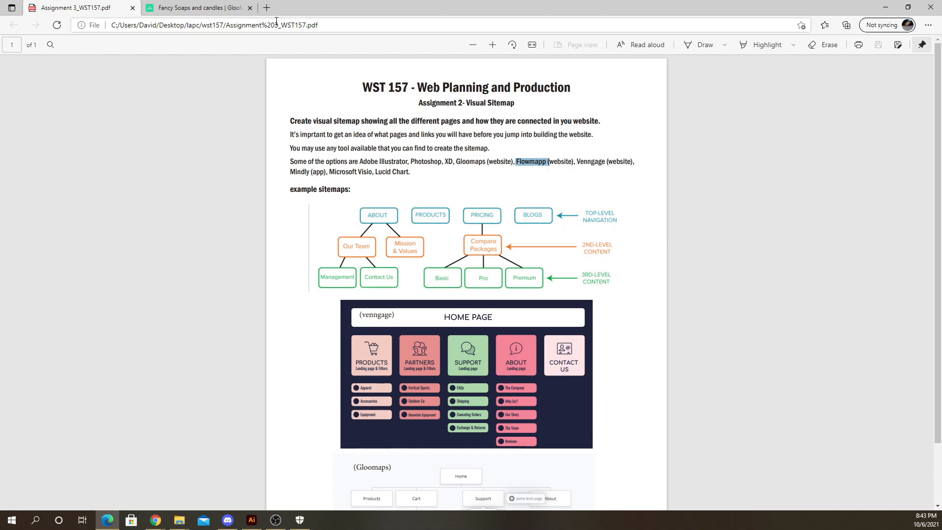
# - Search the web for flowmapp in a new tab and open the FlowMapp site
pyautogui.click(266, 8)
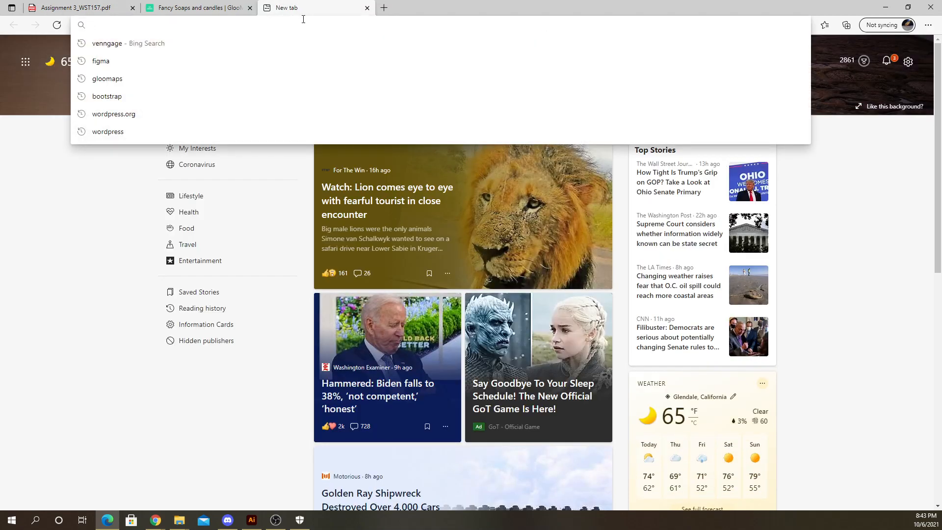
pyautogui.write('flowmapp')
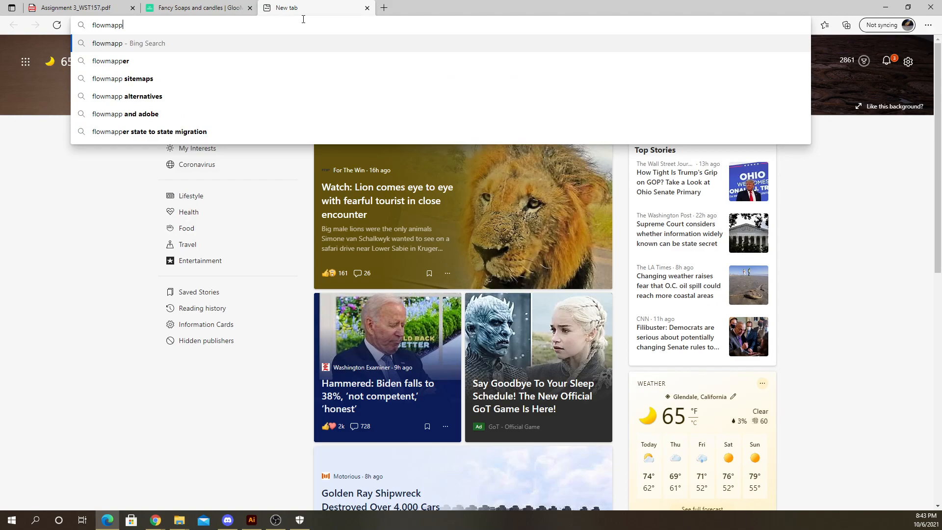
pyautogui.press('Return')
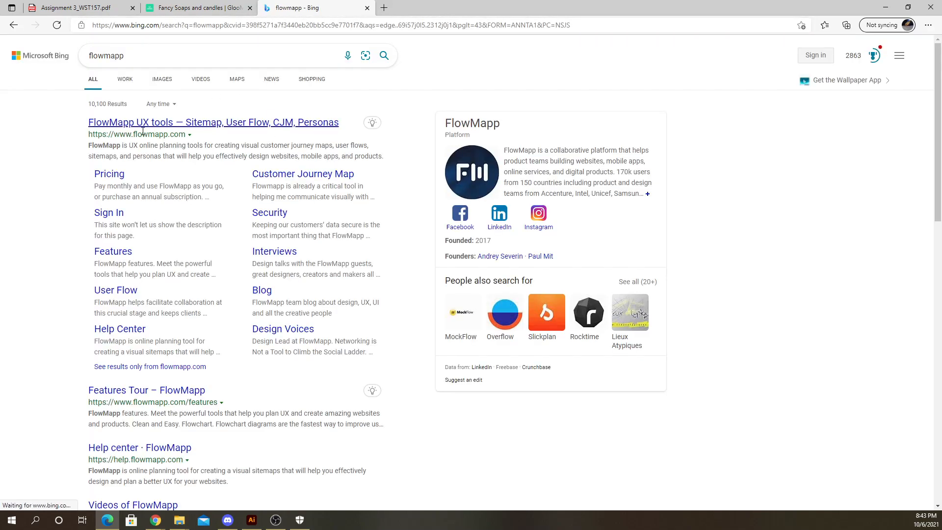
pyautogui.click(142, 125)
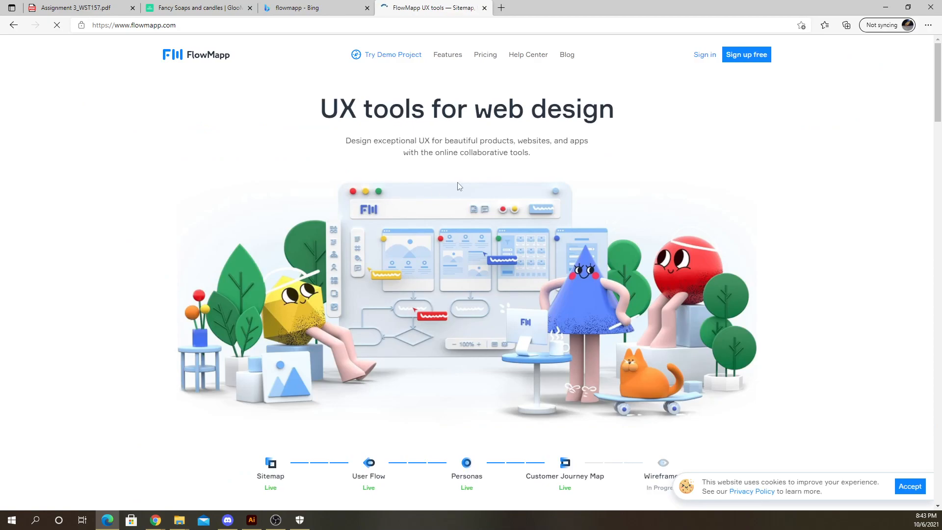
# - Open the FlowMapp sign-in page and focus its email field
pyautogui.scroll(-6, 458, 186)
pyautogui.scroll(6, 459, 197)
pyautogui.scroll(1, 460, 196)
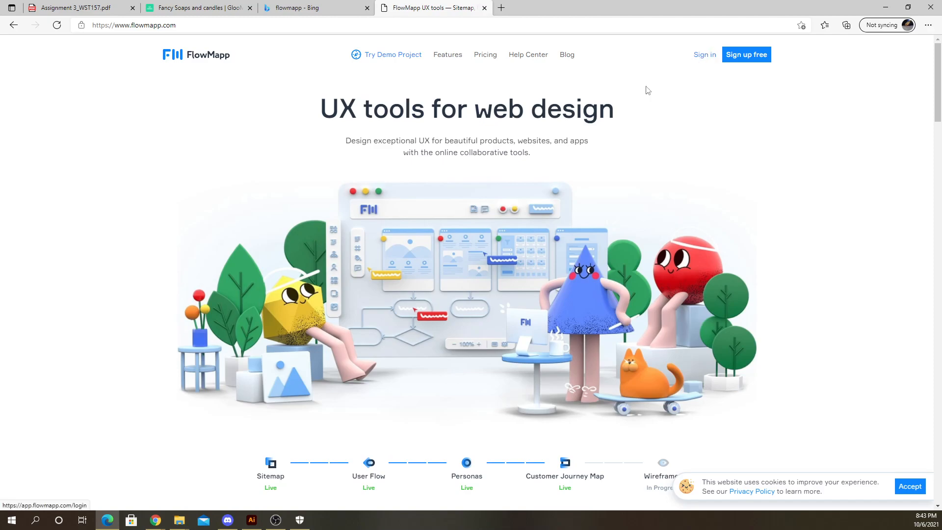
pyautogui.scroll(-4, 532, 174)
pyautogui.scroll(4, 505, 165)
pyautogui.click(699, 57)
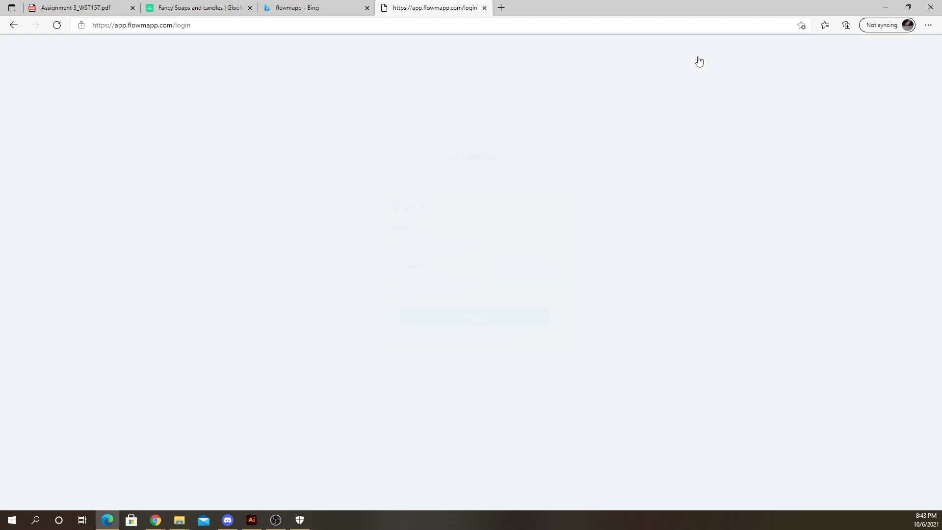
pyautogui.click(442, 243)
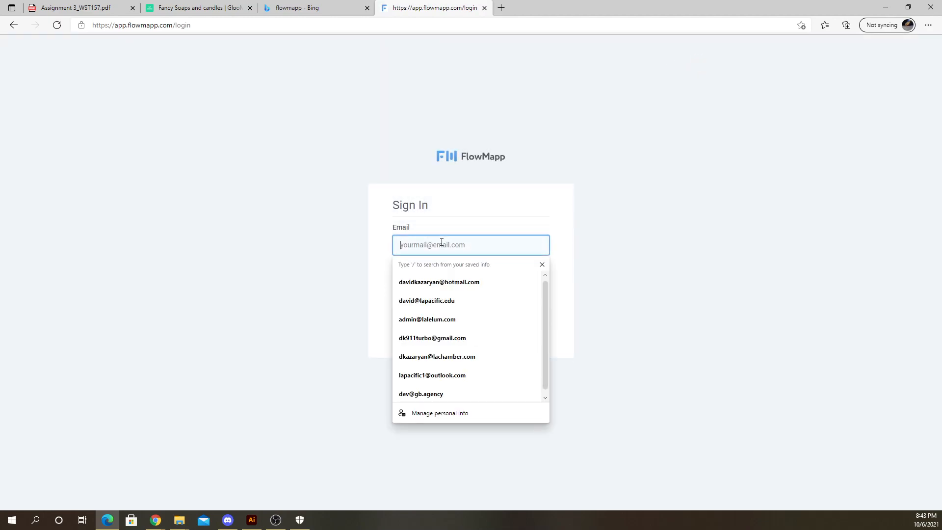
pyautogui.click(435, 190)
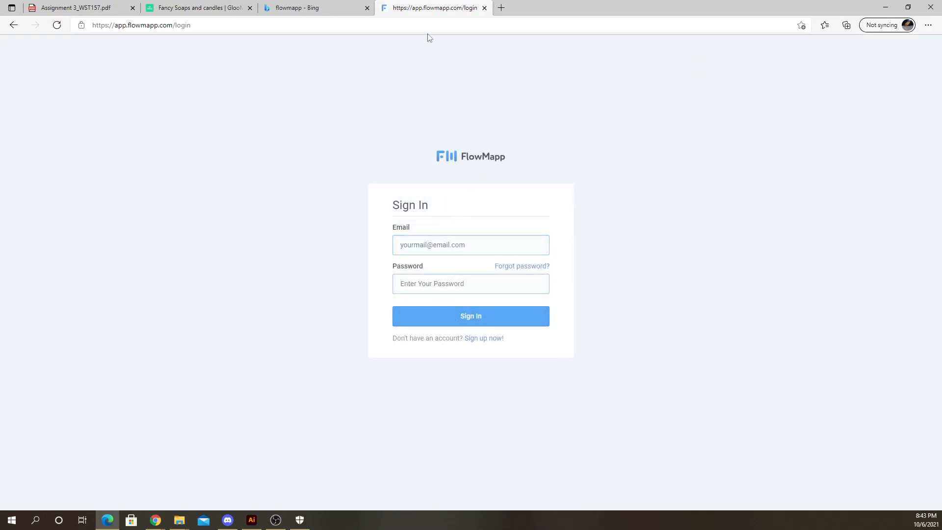
# - Close the FlowMapp and search tabs and return to the assignment PDF's list of tools
pyautogui.click(483, 9)
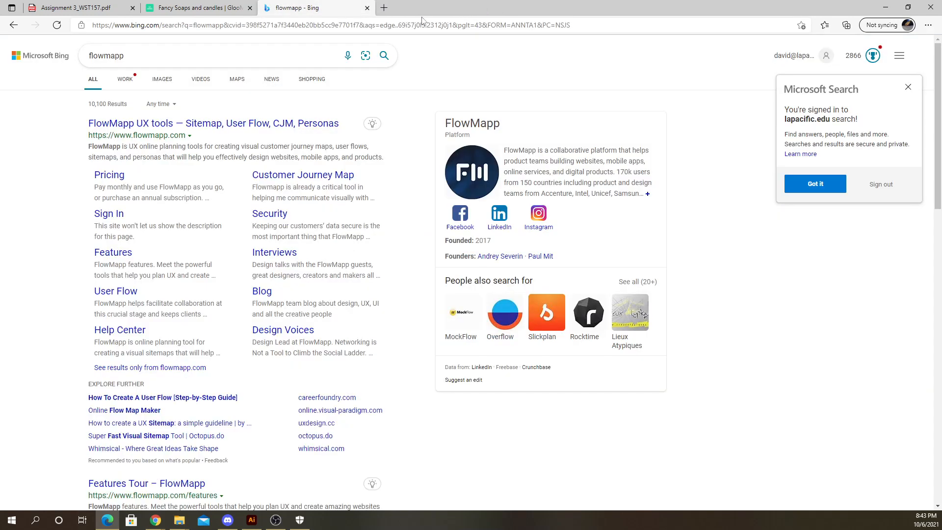
pyautogui.click(367, 8)
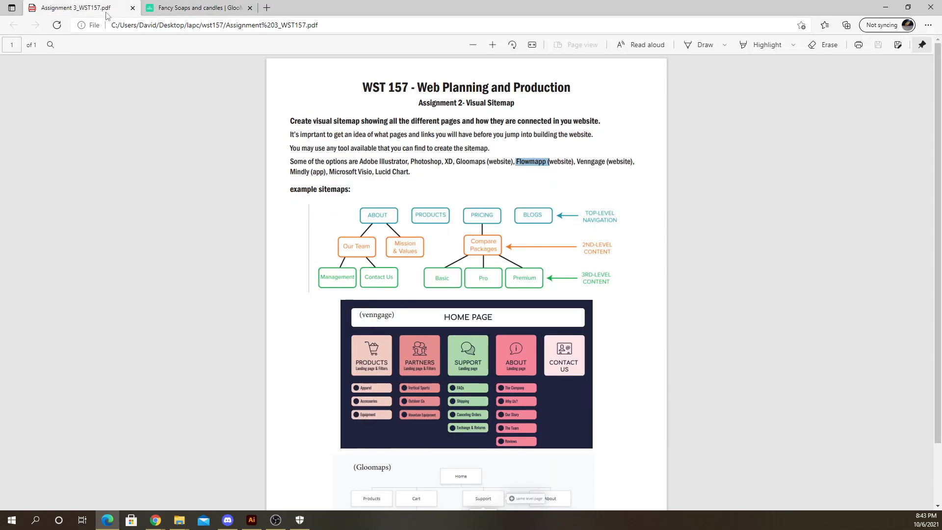
pyautogui.click(76, 8)
pyautogui.click(598, 168)
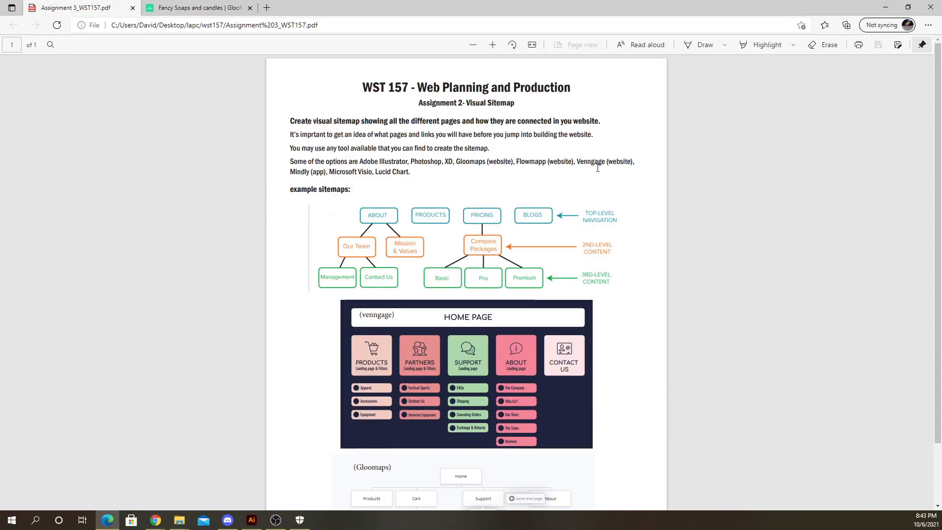
pyautogui.doubleClick(596, 161)
pyautogui.doubleClick(470, 162)
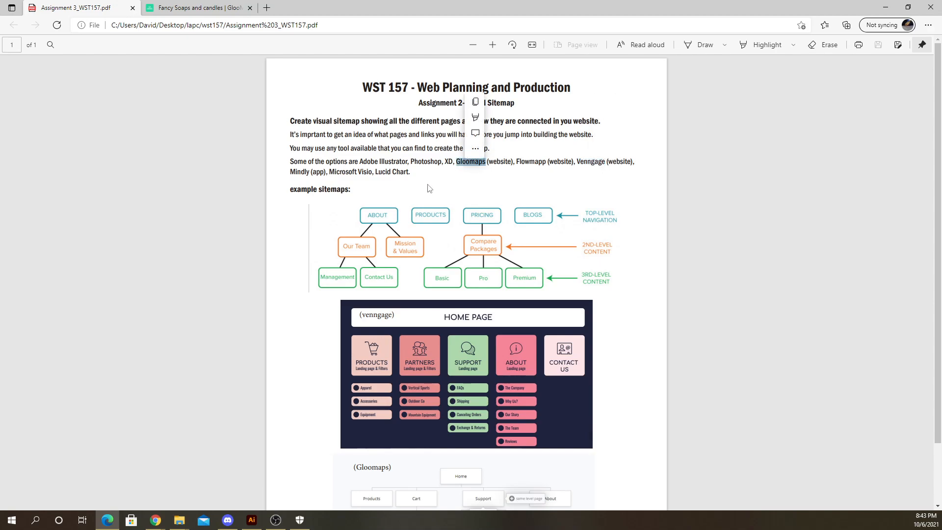
pyautogui.click(359, 174)
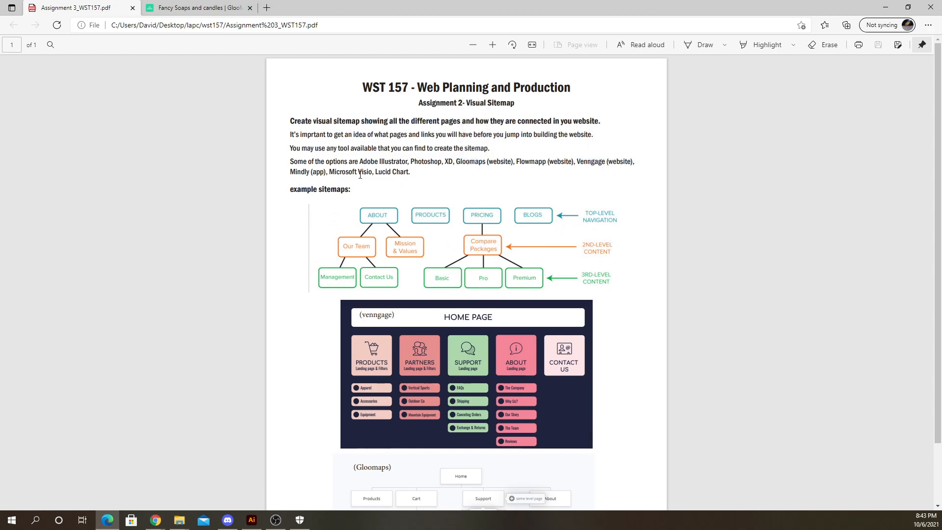
# - Copy Mindly from the assignment PDF, search it in a new tab, and open the MindMeister result
pyautogui.doubleClick(296, 172)
pyautogui.hotkey('ctrl', 'c')
pyautogui.click(266, 8)
pyautogui.hotkey('ctrl', 'v')
pyautogui.press('Return')
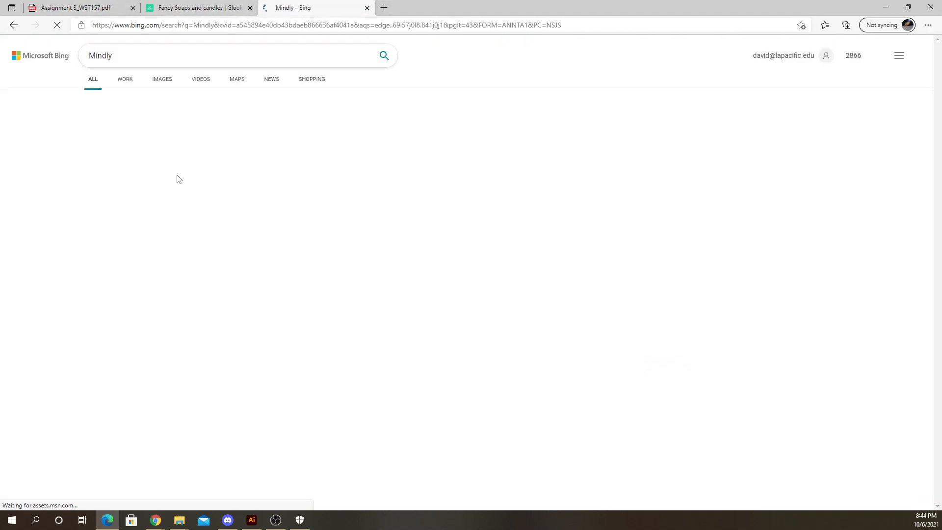
pyautogui.click(102, 146)
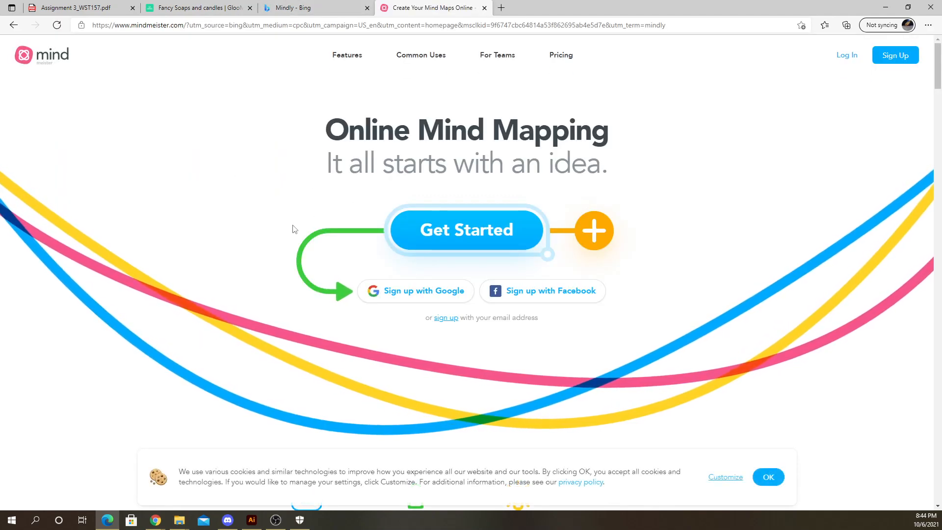
pyautogui.scroll(-5, 304, 227)
pyautogui.scroll(5, 311, 229)
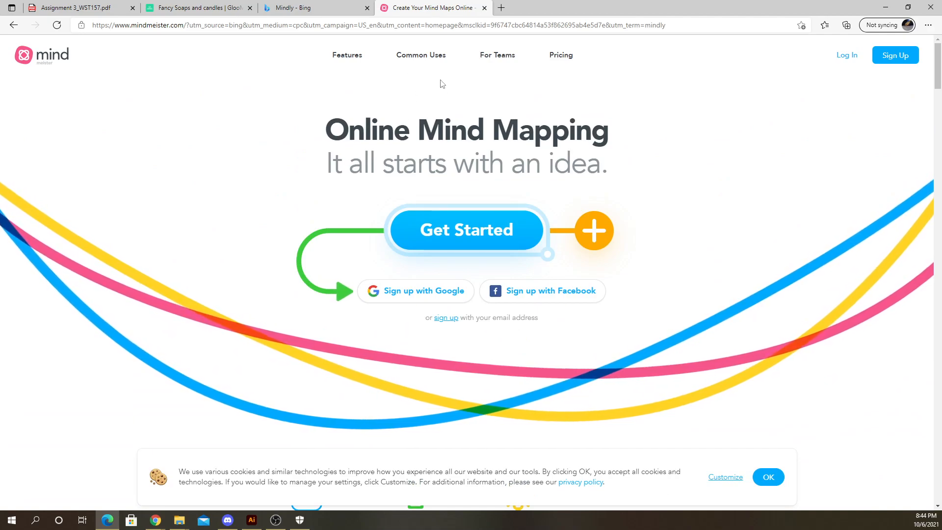
# - Scroll through the MindMeister homepage, then close its tab
pyautogui.scroll(-8, 352, 204)
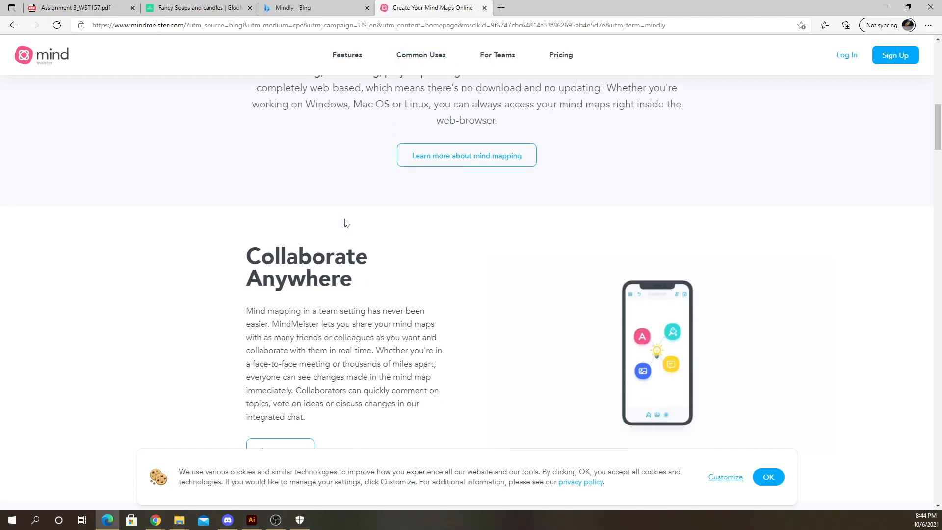
pyautogui.scroll(-9, 345, 224)
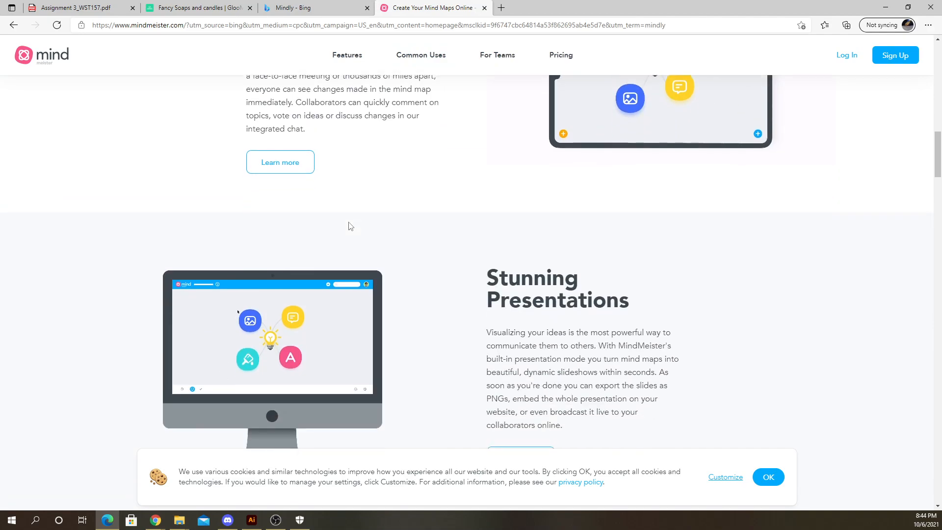
pyautogui.scroll(-5, 350, 226)
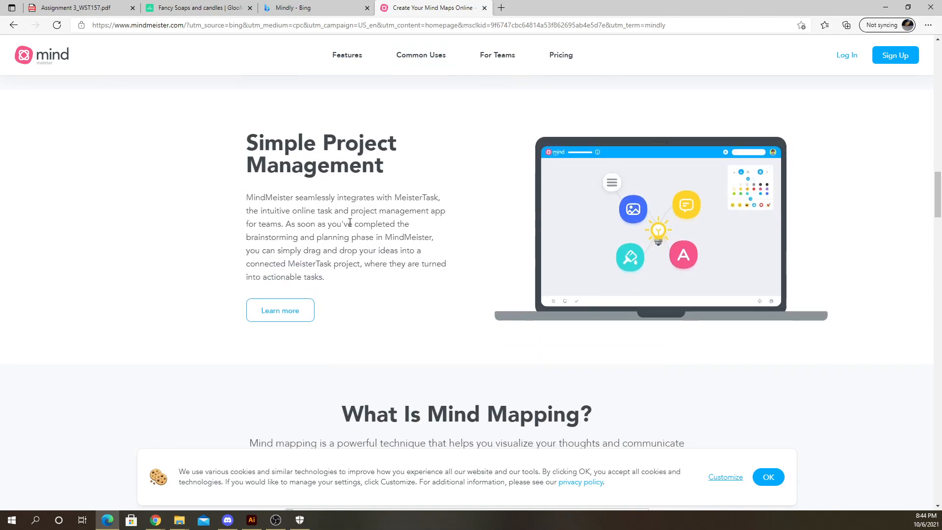
pyautogui.click(484, 7)
# - Switch to the assignment PDF and copy the tool name Microsoft Visio from its list of options
pyautogui.click(196, 8)
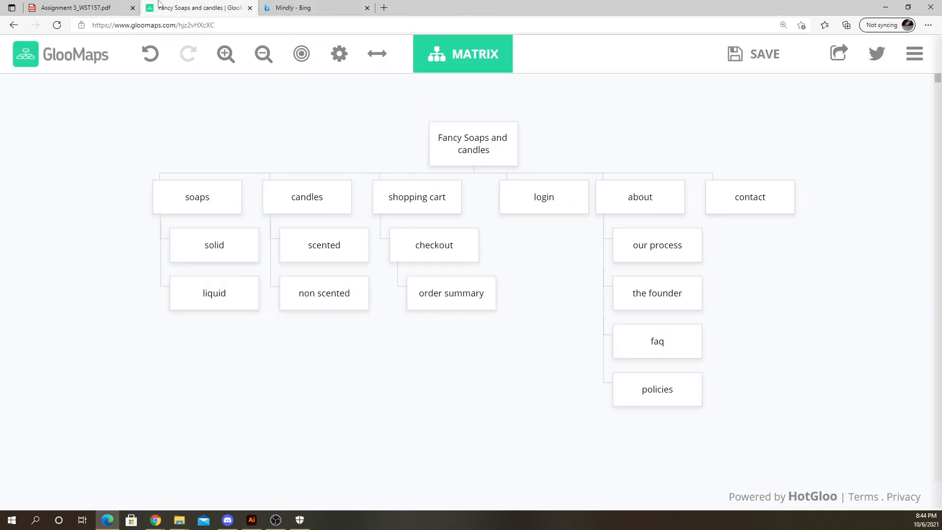
pyautogui.click(81, 7)
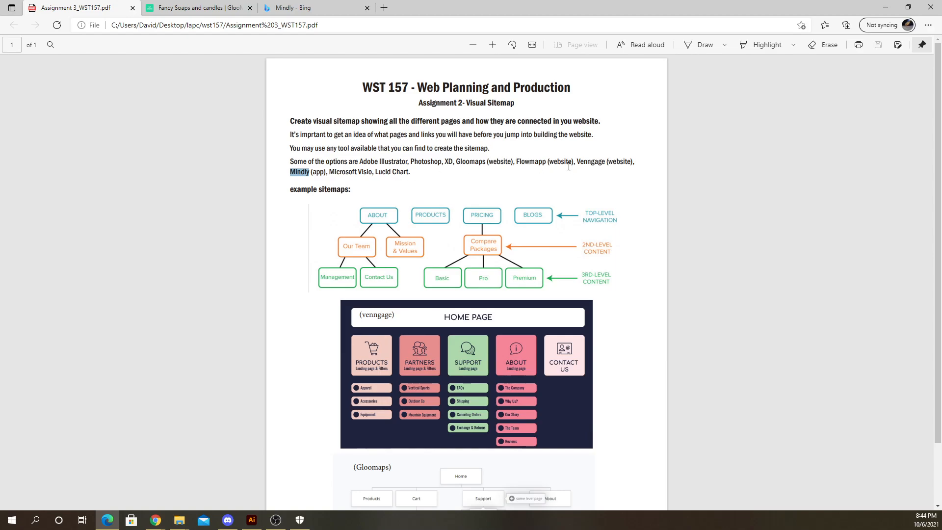
pyautogui.doubleClick(591, 160)
pyautogui.doubleClick(354, 170)
pyautogui.click(336, 177)
pyautogui.moveTo(331, 172); pyautogui.dragTo(363, 172)
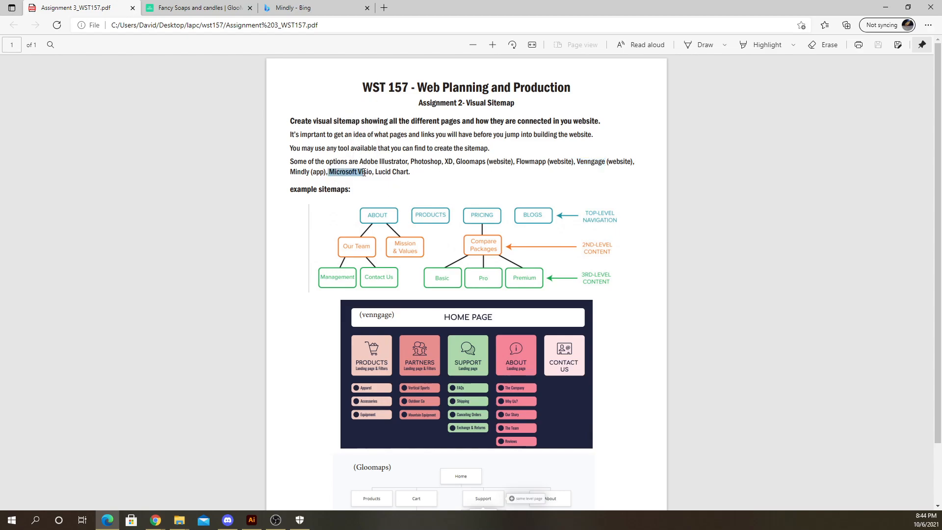
pyautogui.rightClick(365, 173)
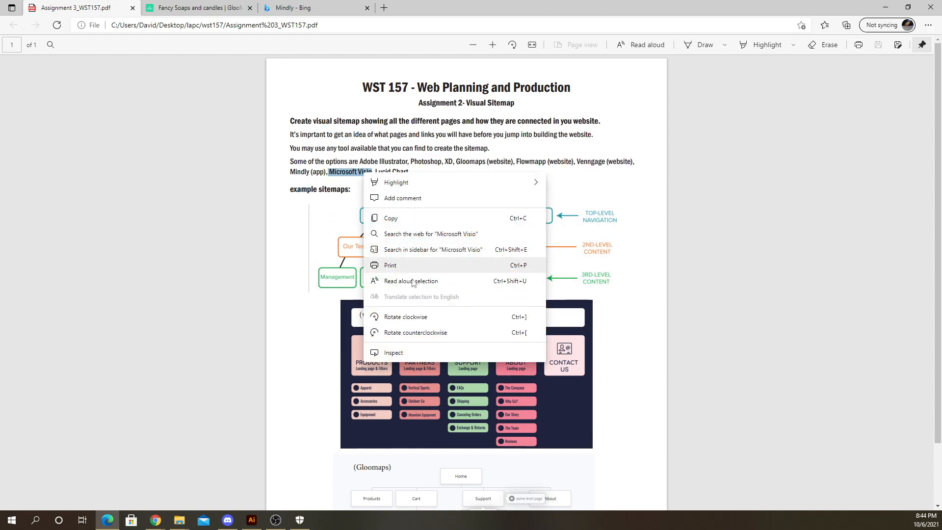
pyautogui.click(391, 218)
# - Replace the Bing search in the Mindly tab with the pasted Microsoft Visio and run it
pyautogui.click(292, 8)
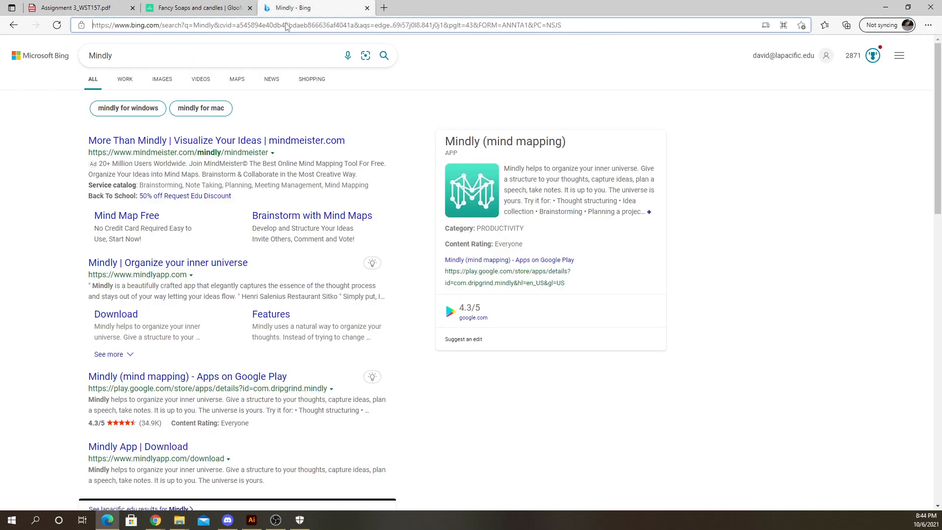
pyautogui.rightClick(288, 26)
pyautogui.click(111, 55)
pyautogui.rightClick(111, 55)
pyautogui.click(185, 130)
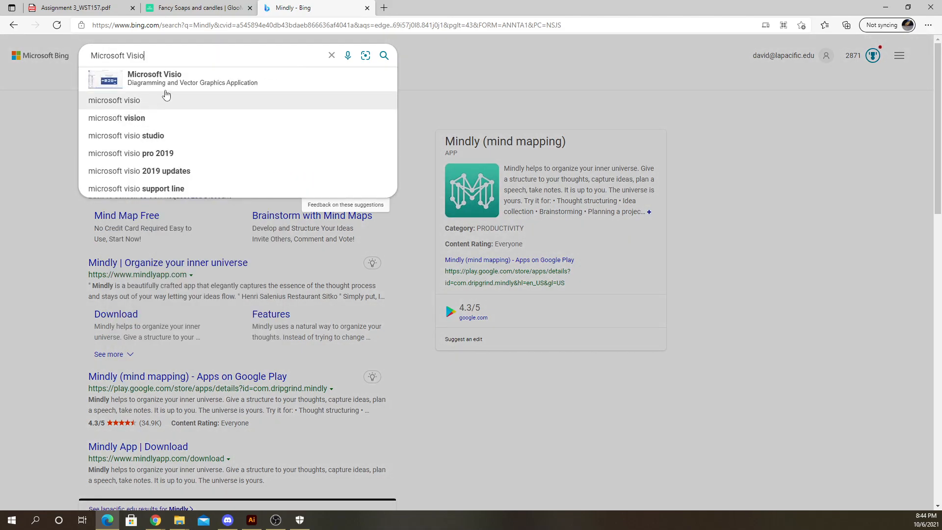
pyautogui.click(195, 81)
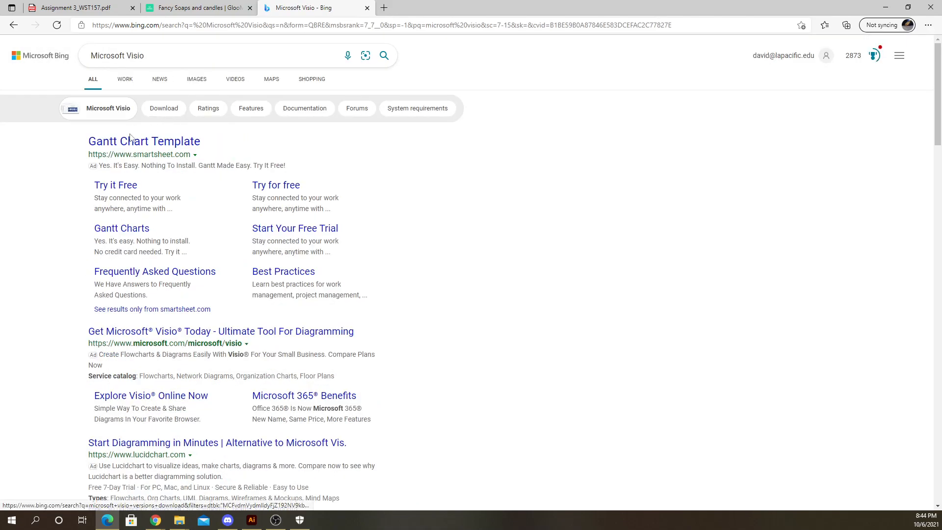
# - Open Microsoft's Visio site from the results, review its subscription plans, and close that tab
pyautogui.scroll(-3, 169, 231)
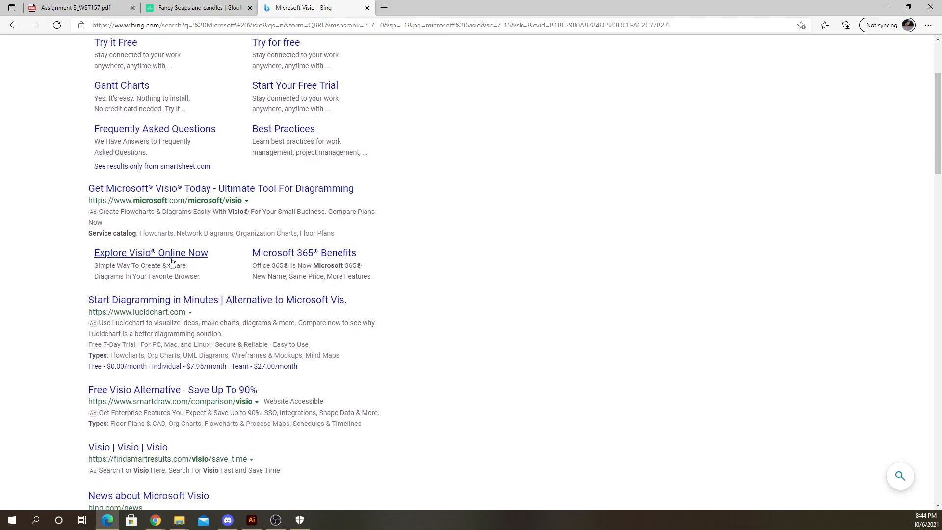
pyautogui.click(182, 192)
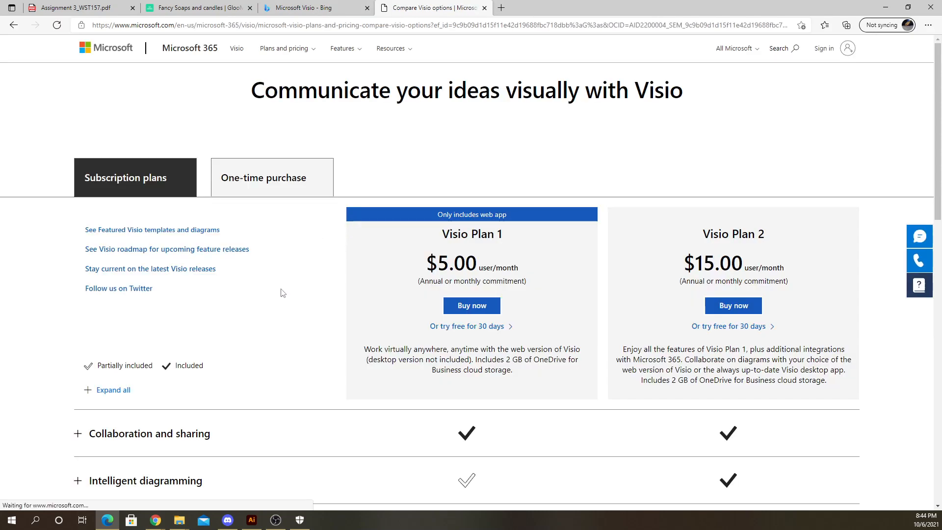
pyautogui.scroll(-2, 311, 278)
pyautogui.scroll(-2, 319, 278)
pyautogui.scroll(4, 326, 277)
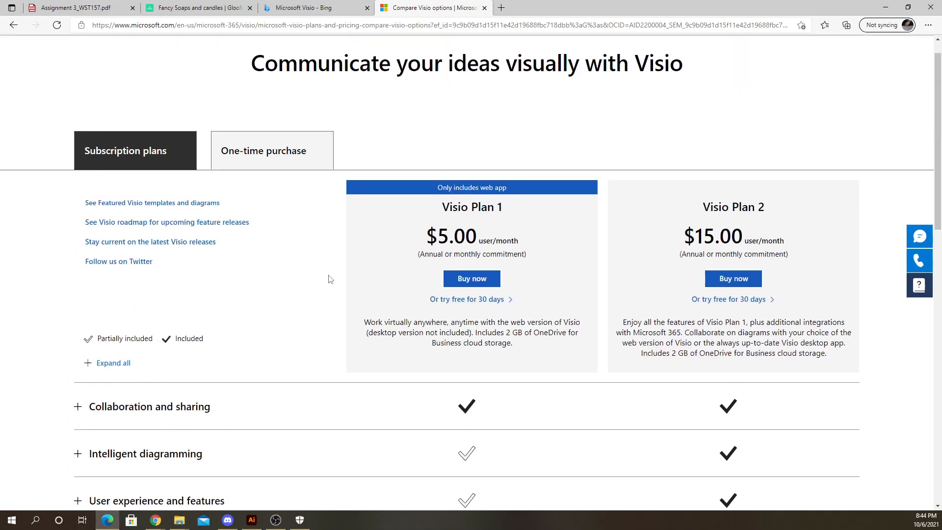
pyautogui.scroll(-8, 438, 298)
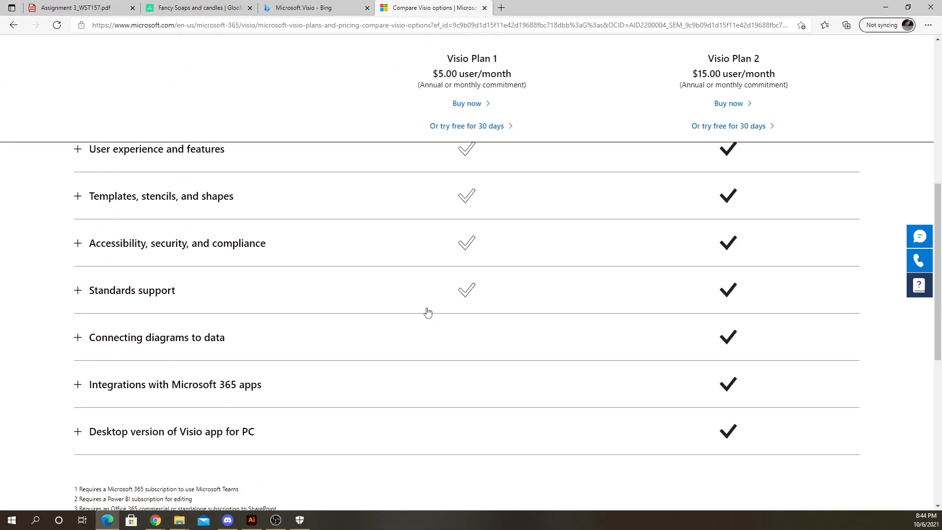
pyautogui.scroll(8, 420, 311)
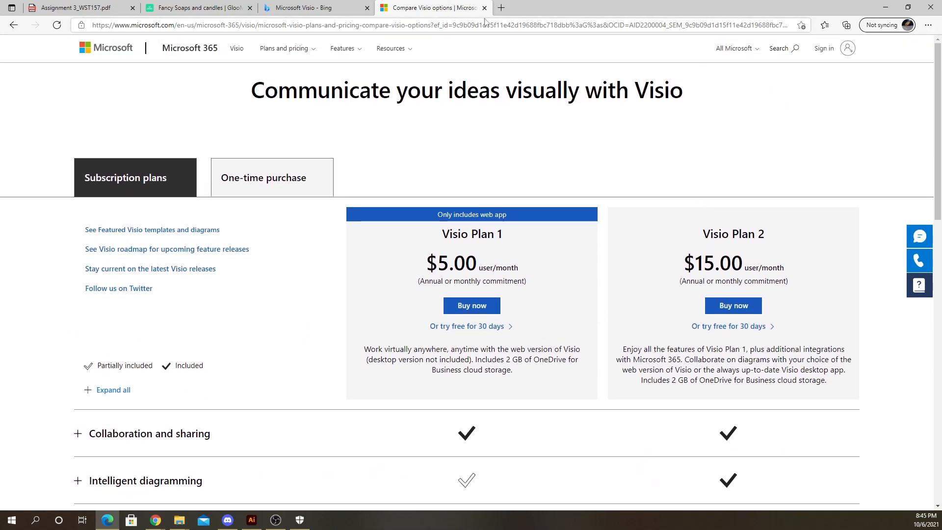
pyautogui.click(484, 8)
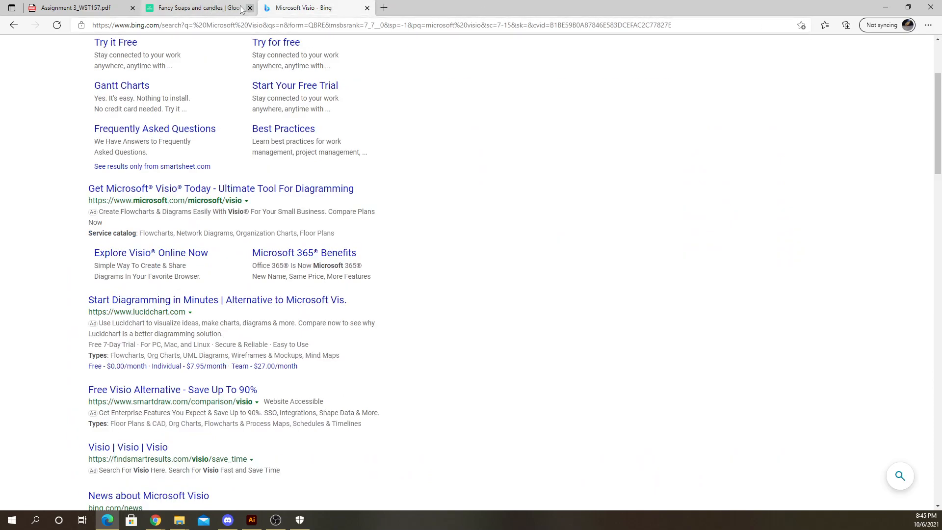
# - Close the Visio search tab and copy Lucid Chart from the assignment PDF's tool list
pyautogui.click(367, 7)
pyautogui.click(76, 8)
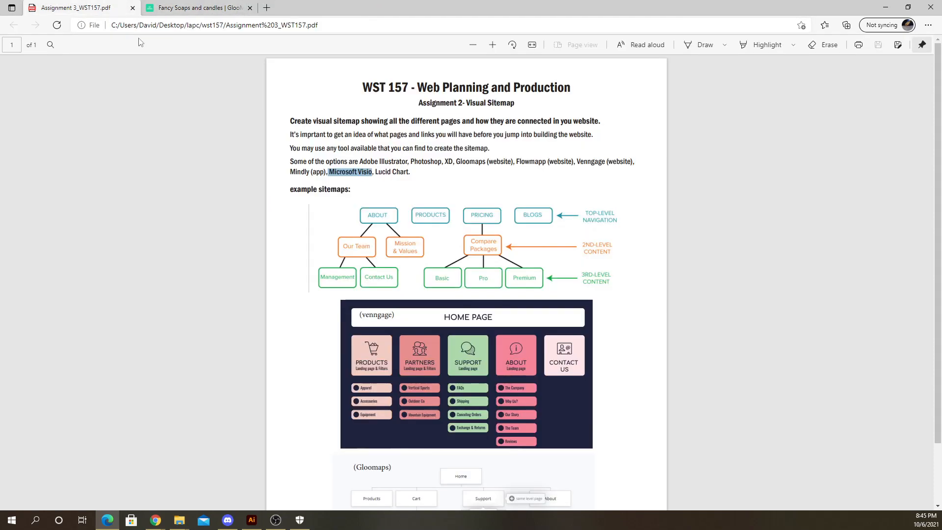
pyautogui.moveTo(376, 172); pyautogui.dragTo(410, 172)
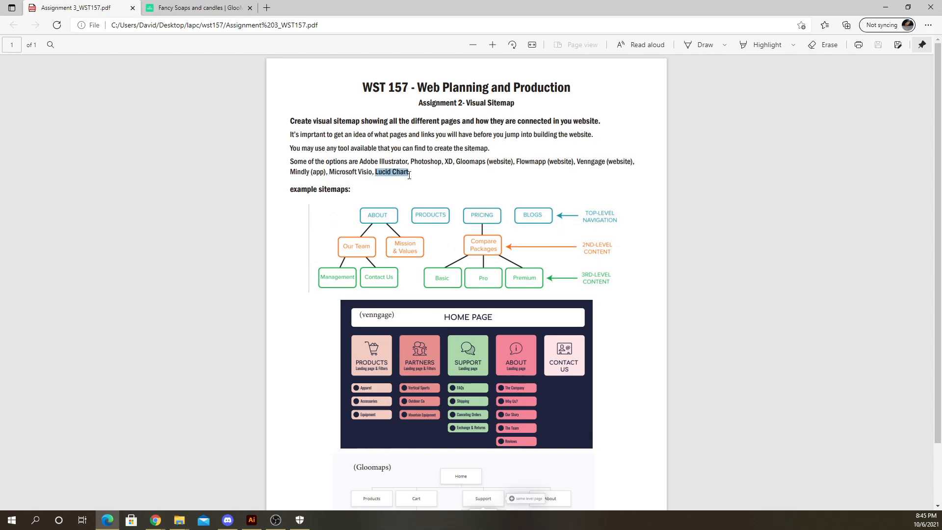
pyautogui.rightClick(401, 177)
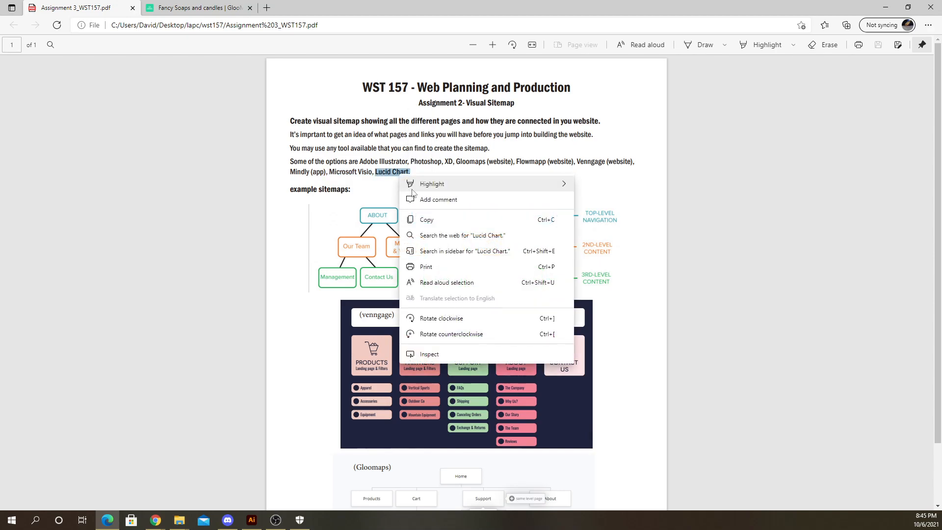
pyautogui.click(427, 219)
# - Search the pasted Lucid Chart in a new tab and open the Lucidchart official site
pyautogui.click(266, 7)
pyautogui.rightClick(272, 26)
pyautogui.click(314, 121)
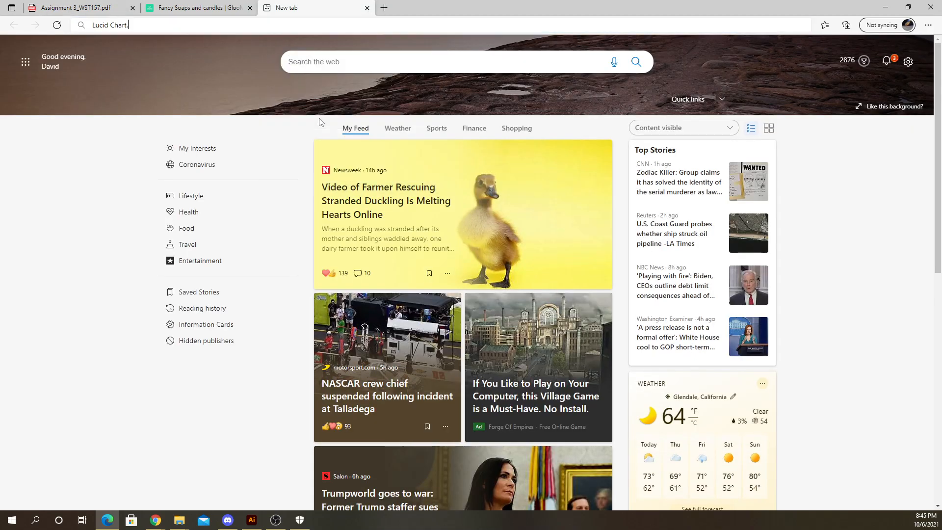
pyautogui.press('Return')
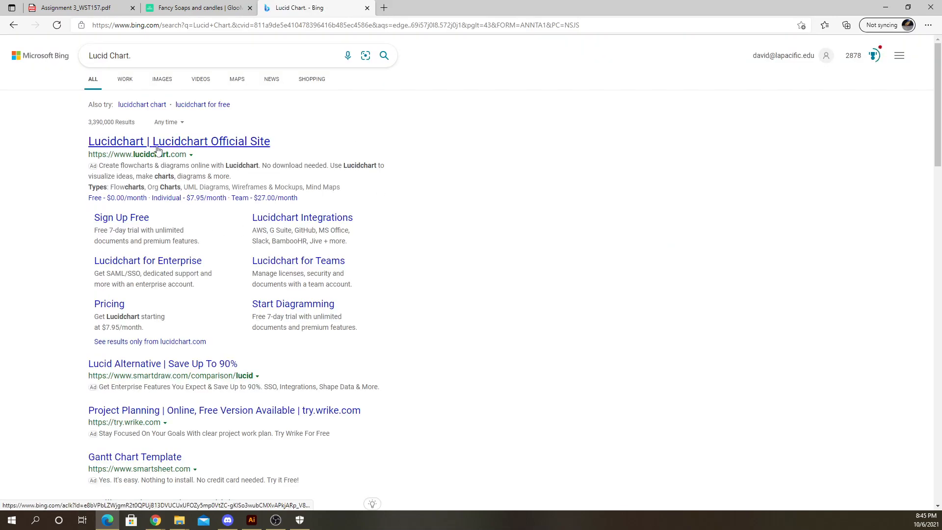
pyautogui.click(151, 140)
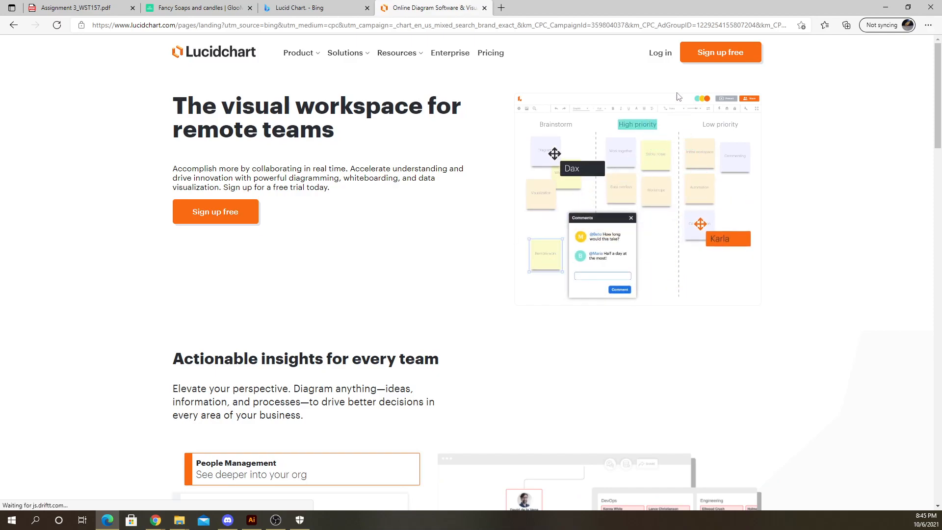
# - Scroll the Lucidchart page, then close the Lucidchart and search tabs
pyautogui.scroll(-5, 662, 87)
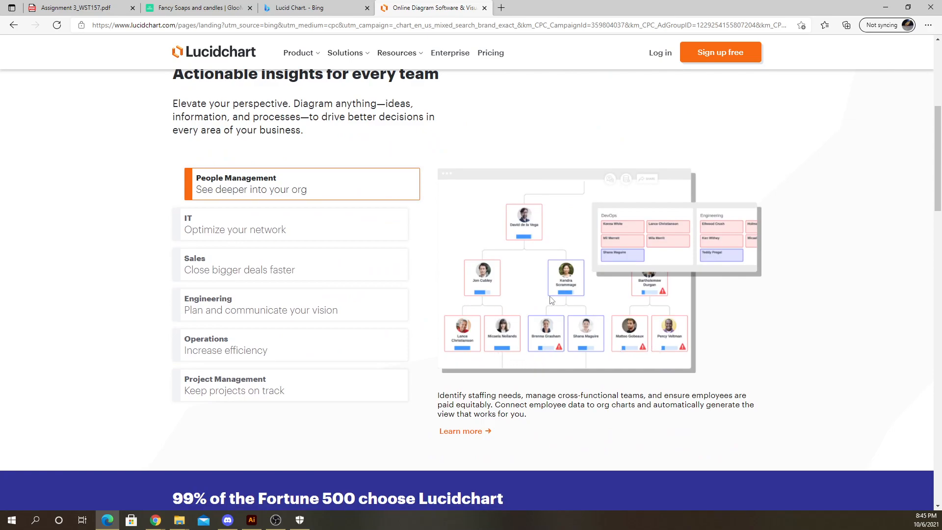
pyautogui.click(484, 8)
pyautogui.click(484, 7)
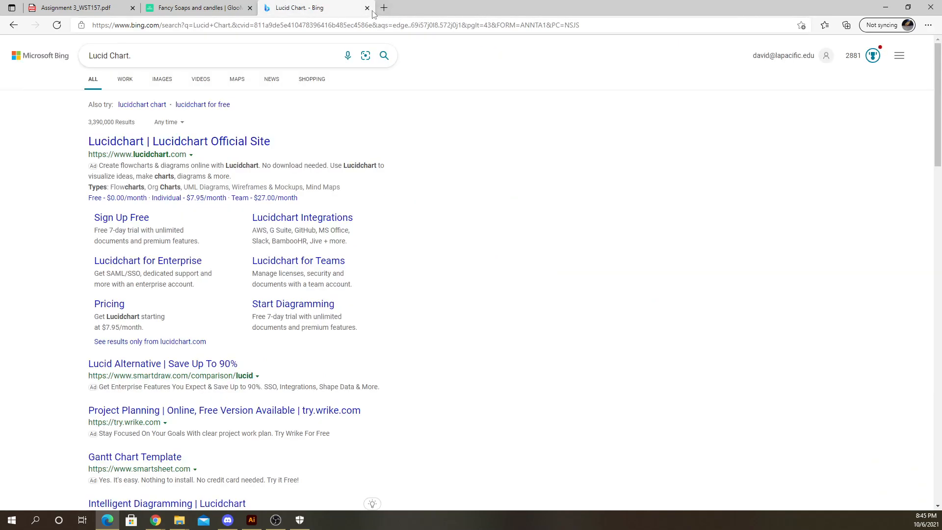
pyautogui.click(367, 8)
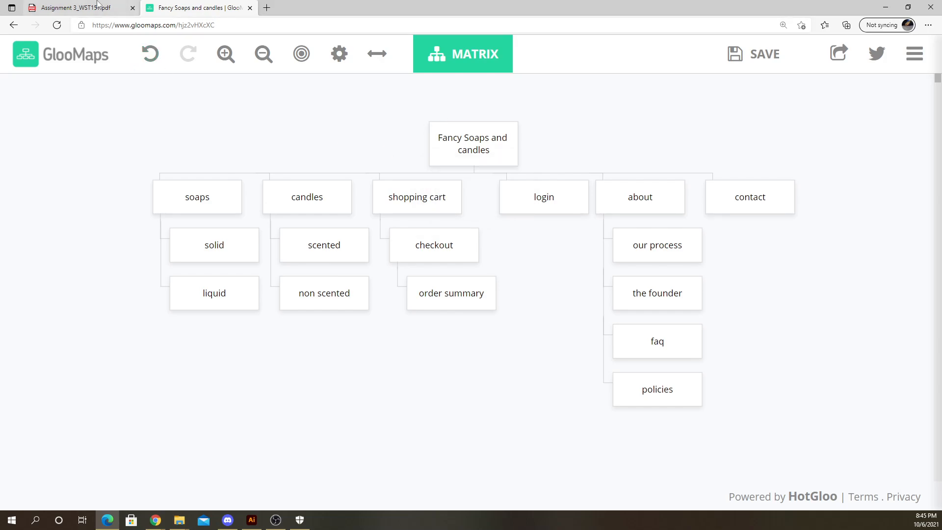
# - Review the assignment PDF's instructions and example sitemaps, zooming in on the page
pyautogui.click(76, 8)
pyautogui.scroll(-2, 492, 302)
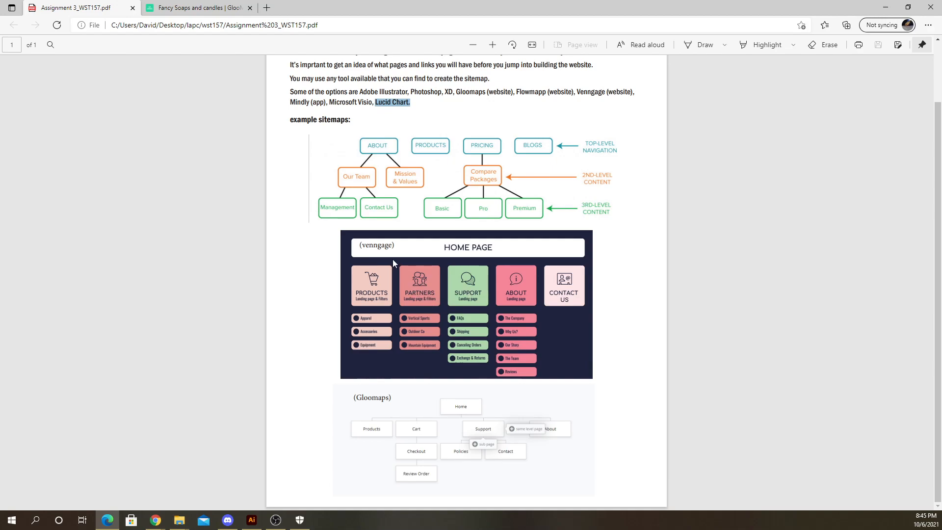
pyautogui.scroll(2, 400, 260)
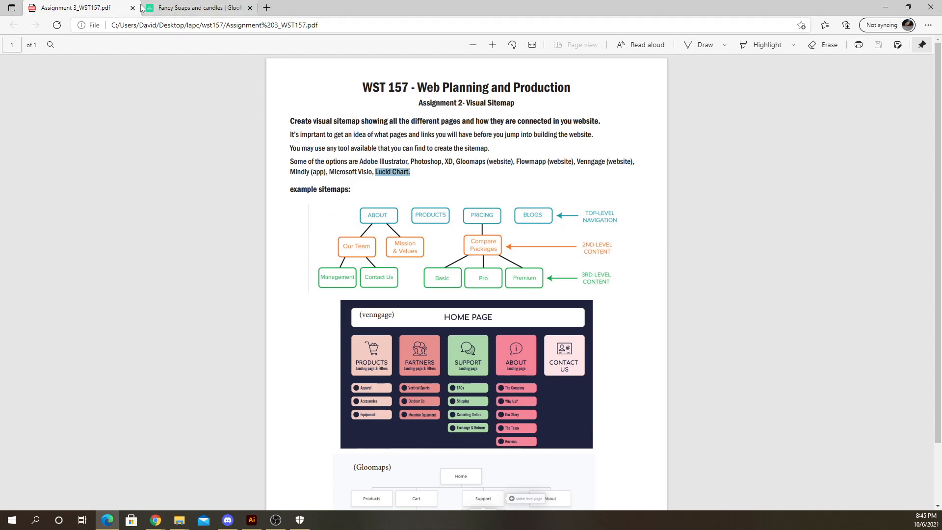
pyautogui.scroll(-1, 351, 240)
pyautogui.click(437, 120)
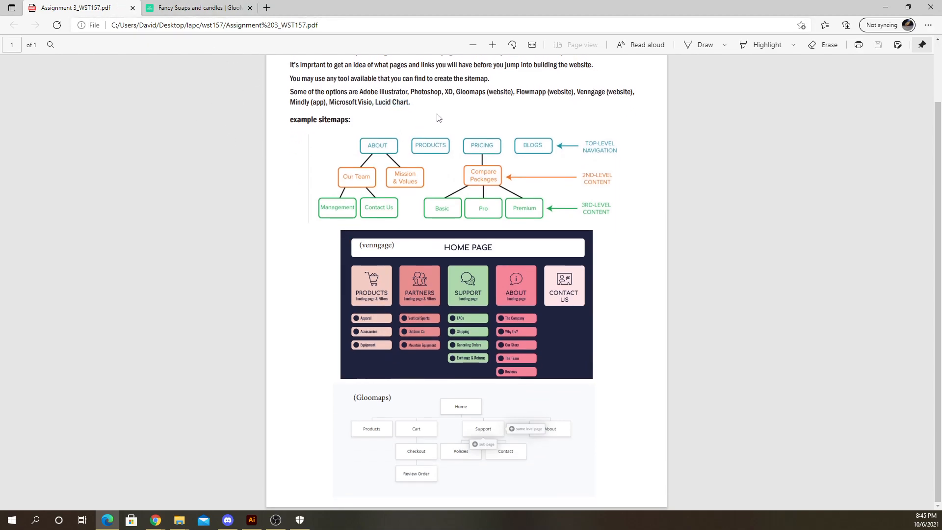
pyautogui.scroll(1, 385, 185)
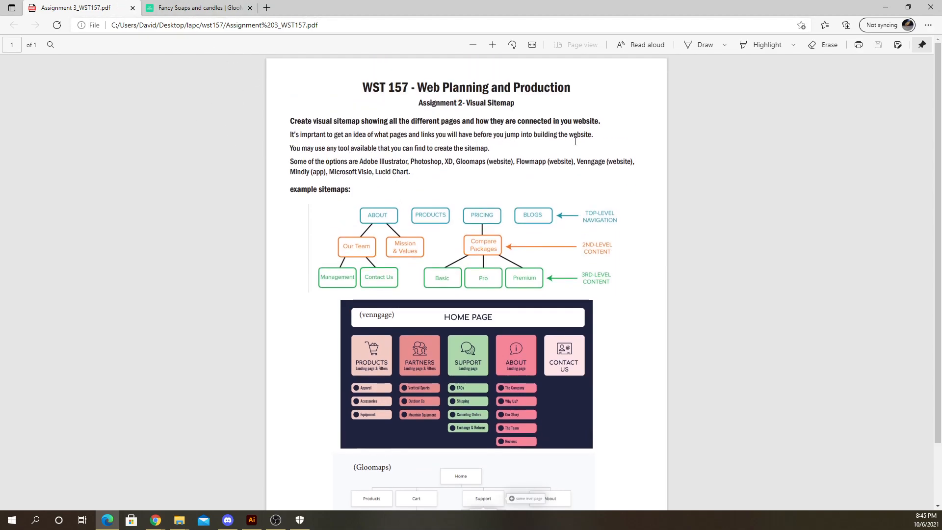
pyautogui.hotkey('ctrl', '+')
pyautogui.hotkey('ctrl', '+')
pyautogui.hotkey('ctrl', '+')
pyautogui.hotkey('ctrl', '+')
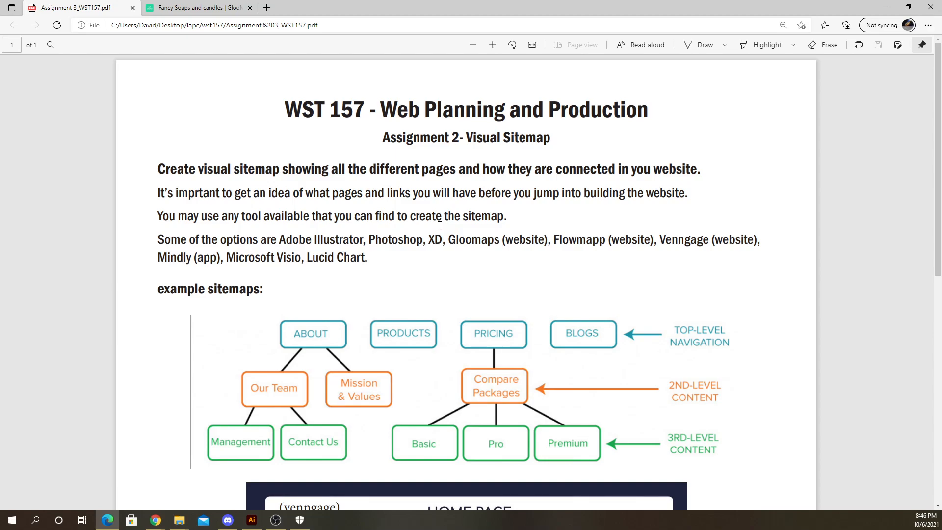
pyautogui.scroll(-9, 241, 307)
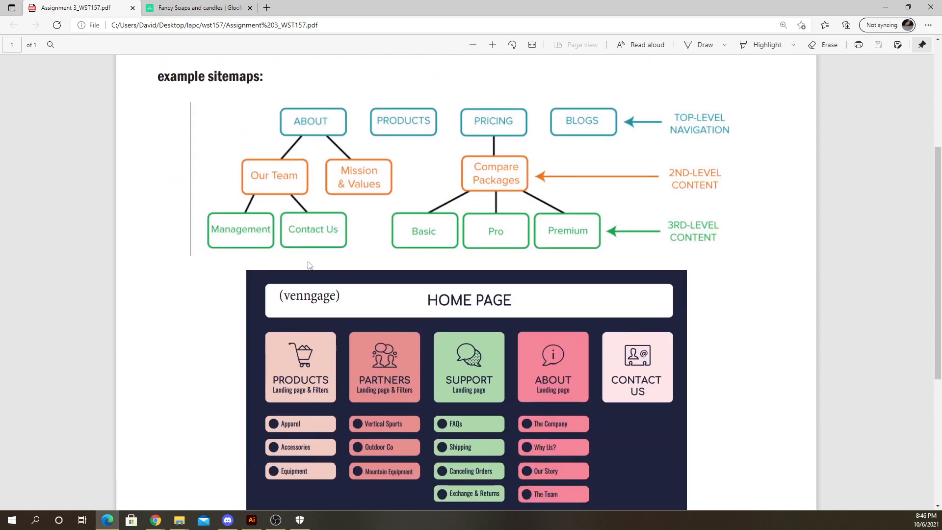
pyautogui.scroll(8, 291, 319)
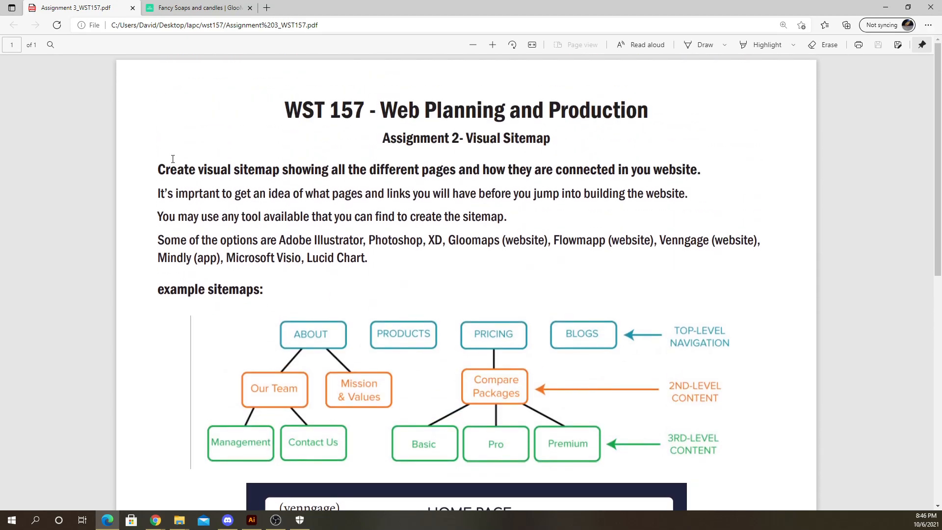
pyautogui.scroll(-6, 188, 155)
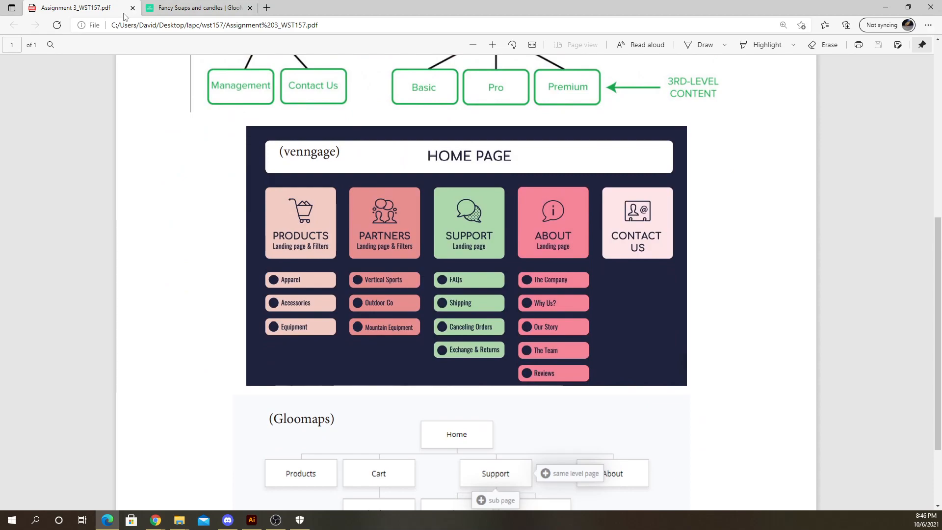
# - Close the assignment PDF tab and the browser window
pyautogui.click(132, 8)
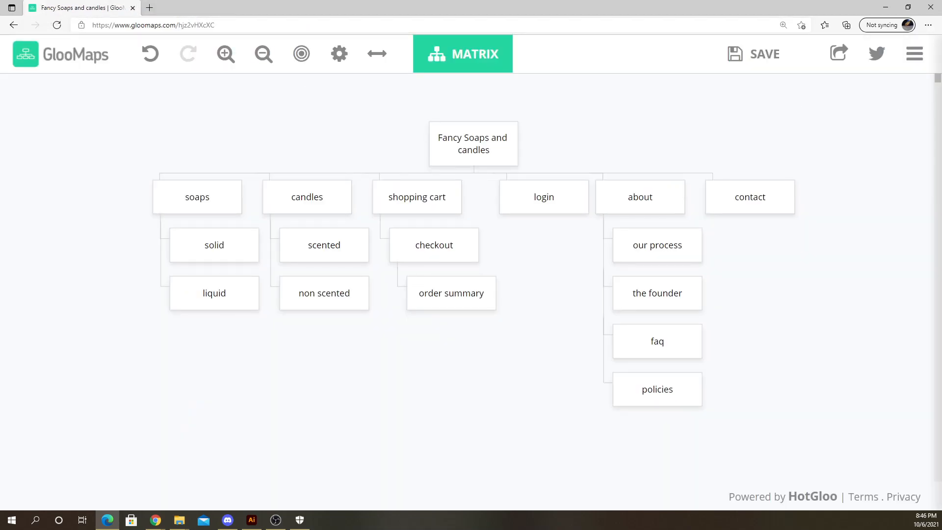
pyautogui.click(886, 7)
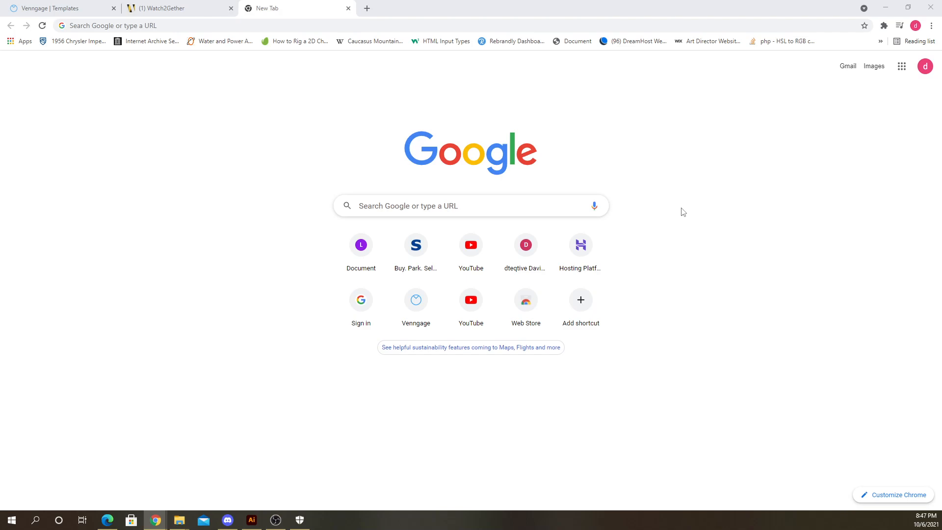
# - Close the blank and Watch2Gether tabs and minimize the browser window
pyautogui.click(348, 8)
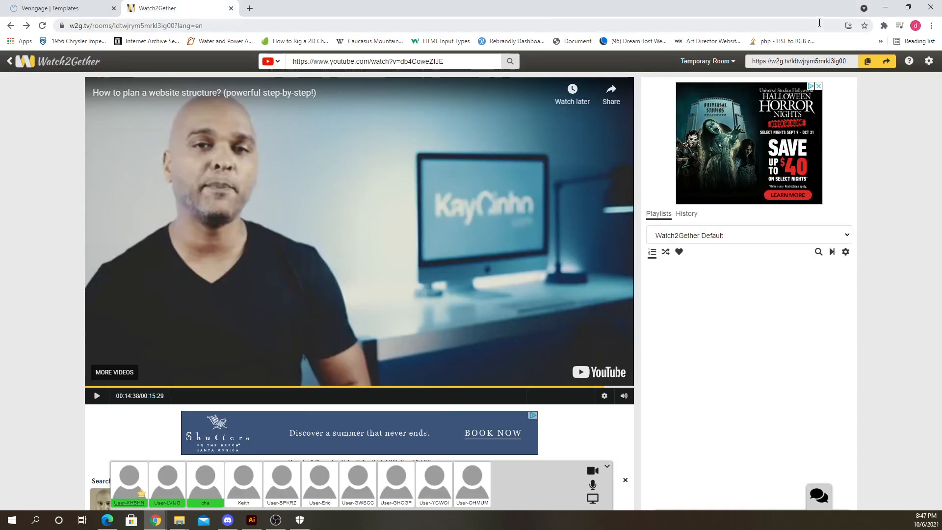
pyautogui.click(230, 8)
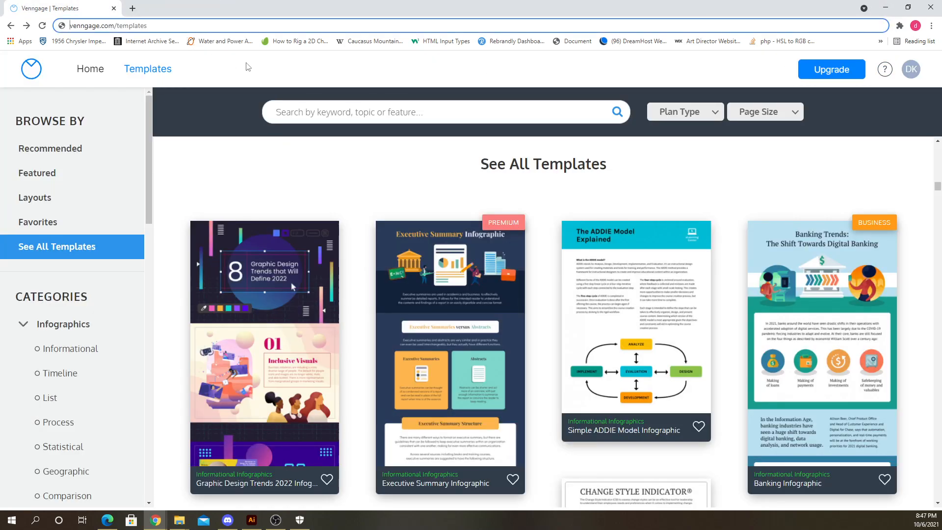
pyautogui.click(887, 13)
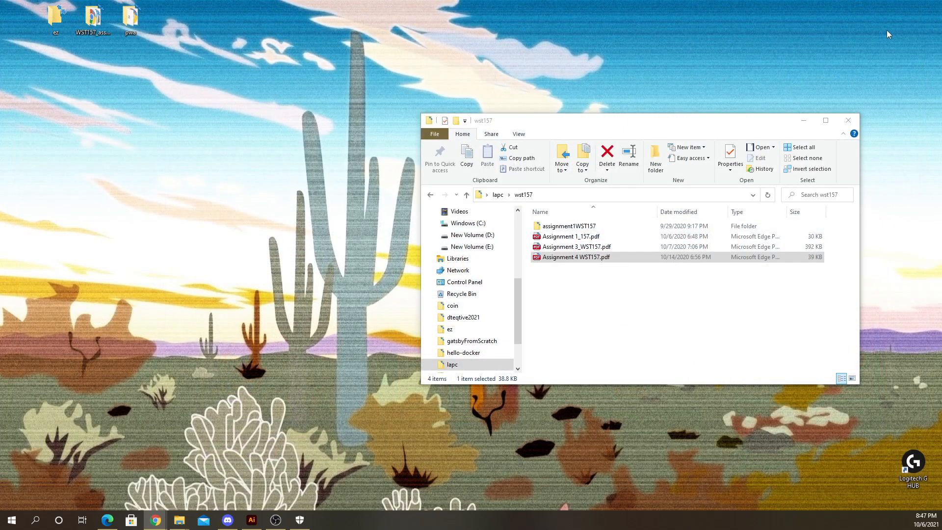
# - Open the Assignment 4 WST157.pdf file from the wst157 folder
pyautogui.click(647, 136)
pyautogui.moveTo(647, 136); pyautogui.dragTo(641, 134)
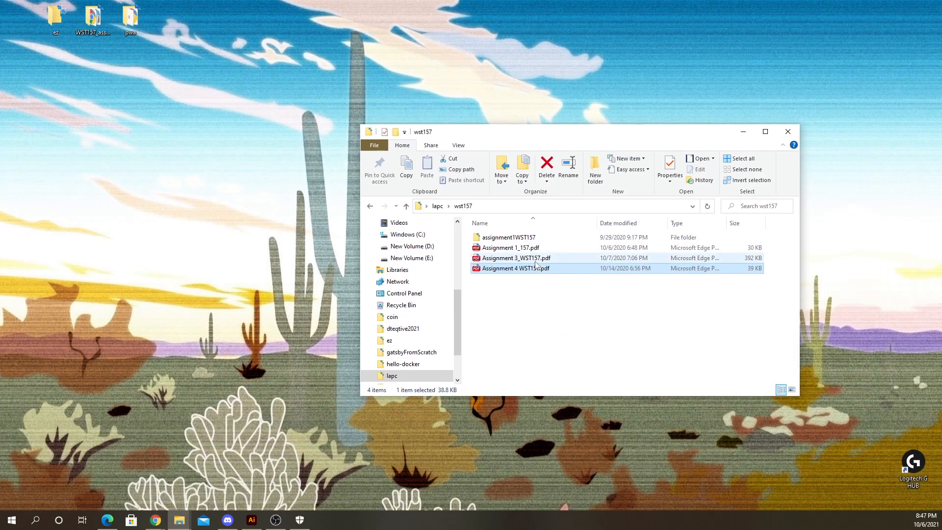
pyautogui.click(518, 258)
pyautogui.click(519, 270)
pyautogui.doubleClick(519, 269)
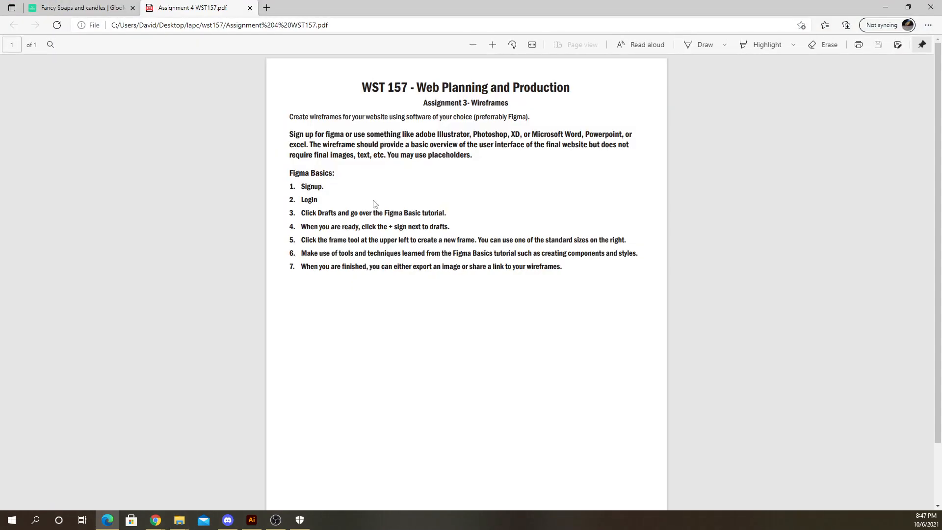
# - Zoom in and read the Assignment 3 Wireframes instructions in the PDF
pyautogui.scroll(5, 537, 171)
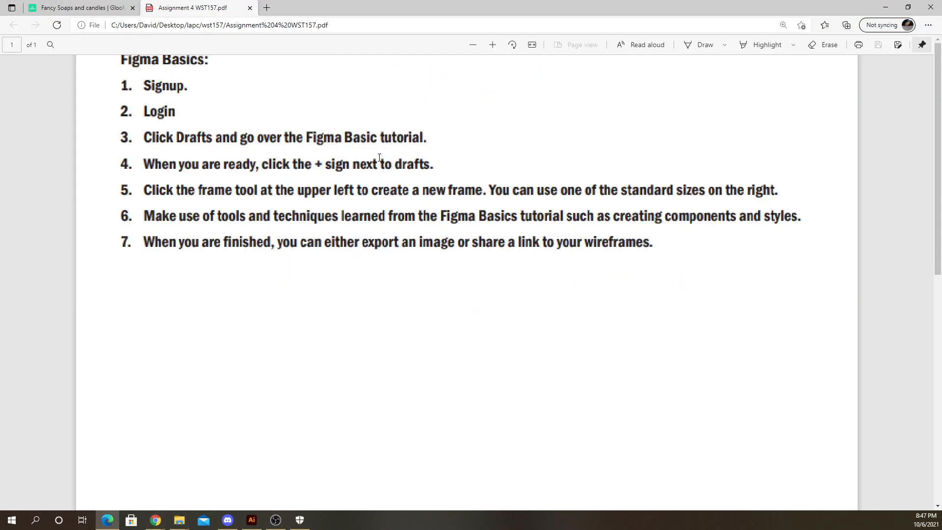
pyautogui.scroll(-1, 422, 219)
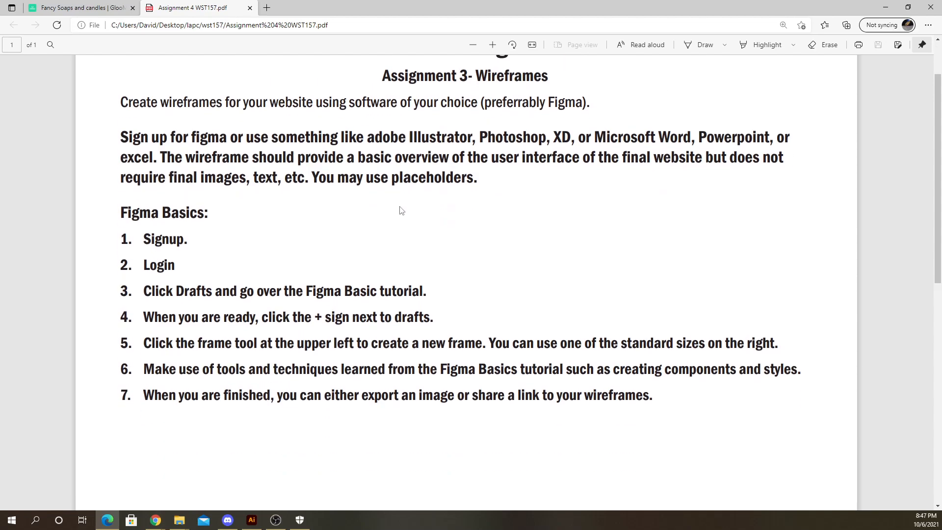
pyautogui.scroll(1, 405, 211)
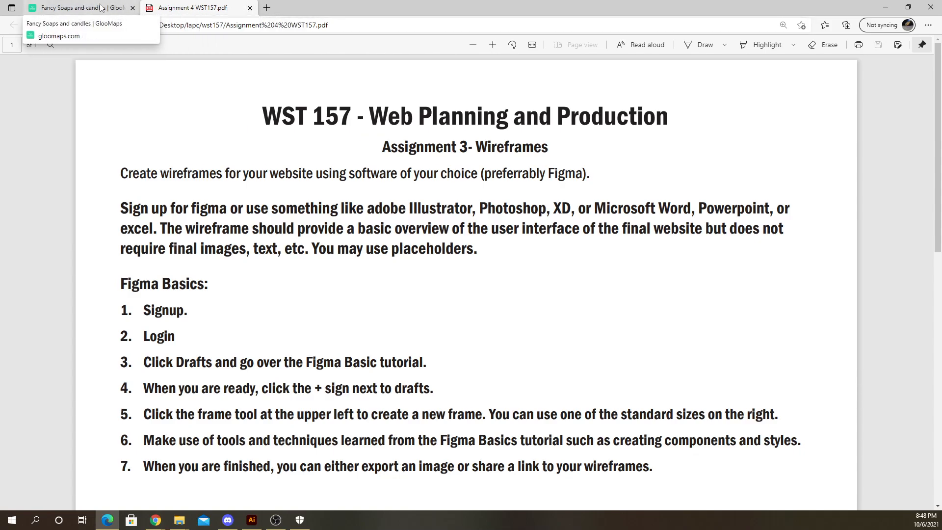
# - Close the assignment PDF tab and minimize the browser window
pyautogui.click(114, 11)
pyautogui.click(192, 10)
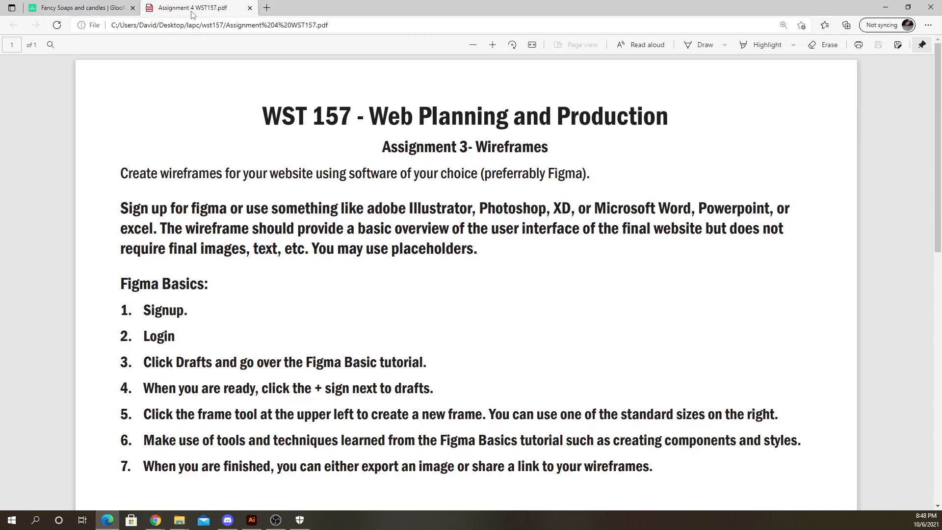
pyautogui.click(250, 8)
pyautogui.click(885, 7)
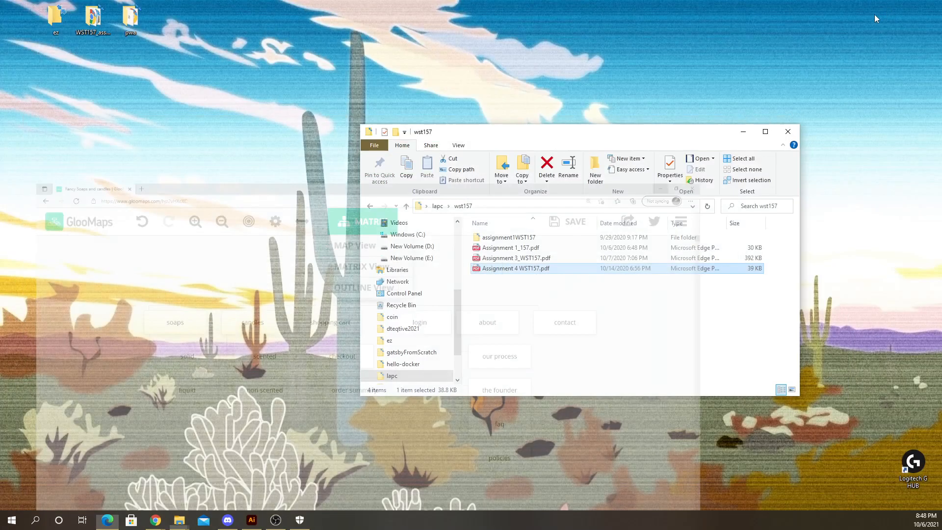
# - Close the wst157 folder window, dismissing a desktop context menu
pyautogui.moveTo(709, 133); pyautogui.dragTo(664, 127)
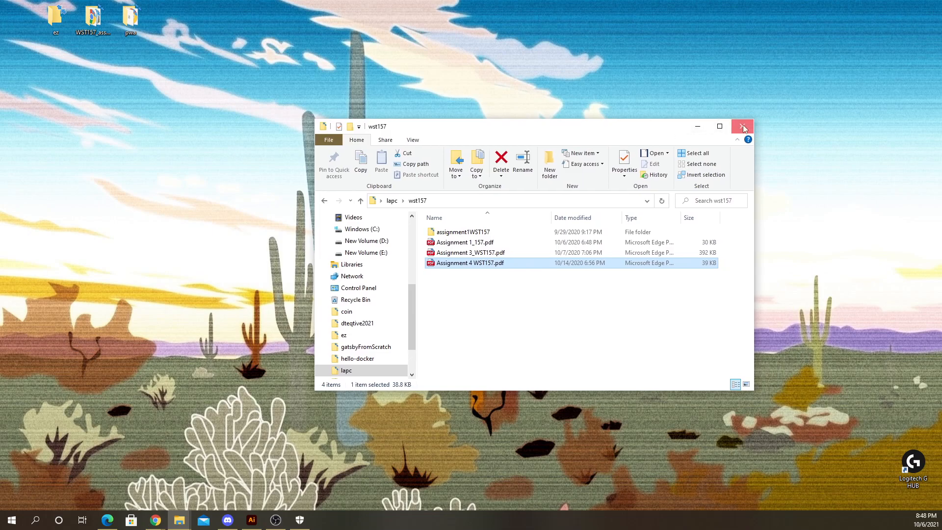
pyautogui.click(742, 127)
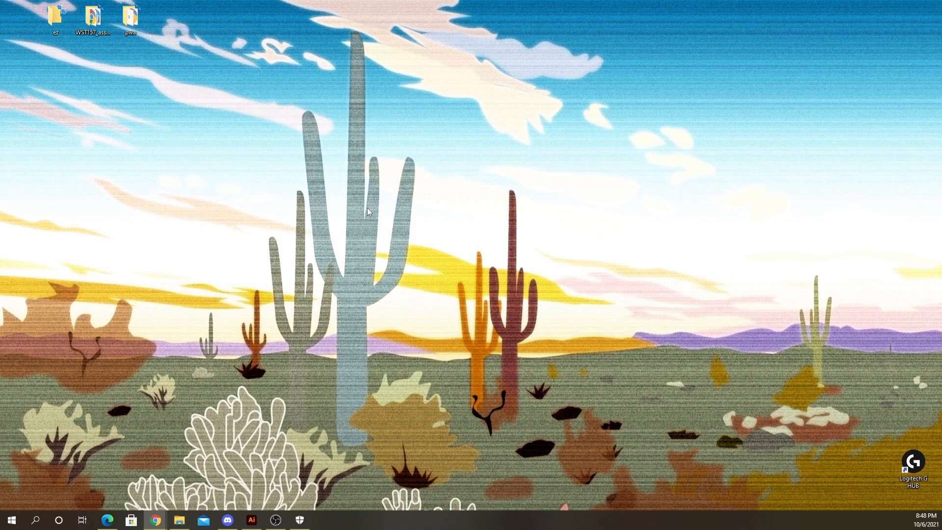
pyautogui.rightClick(346, 199)
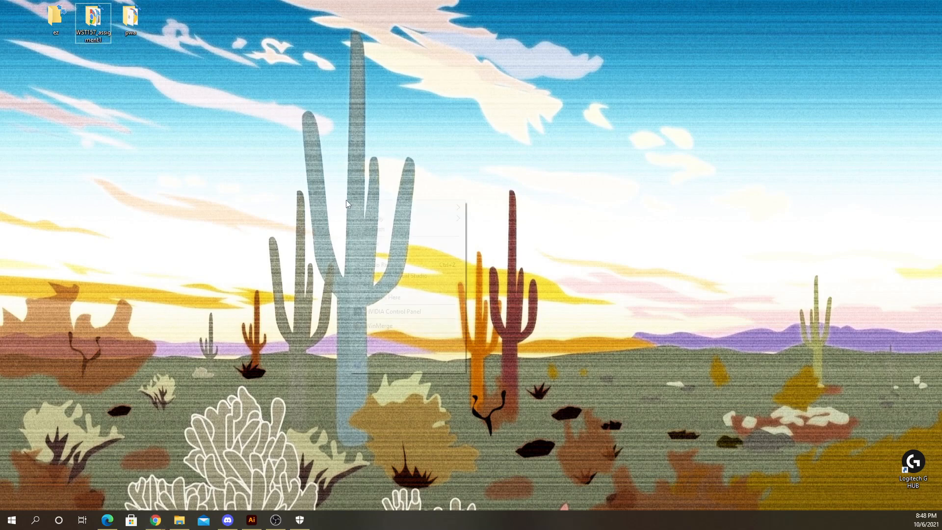
pyautogui.press('Escape')
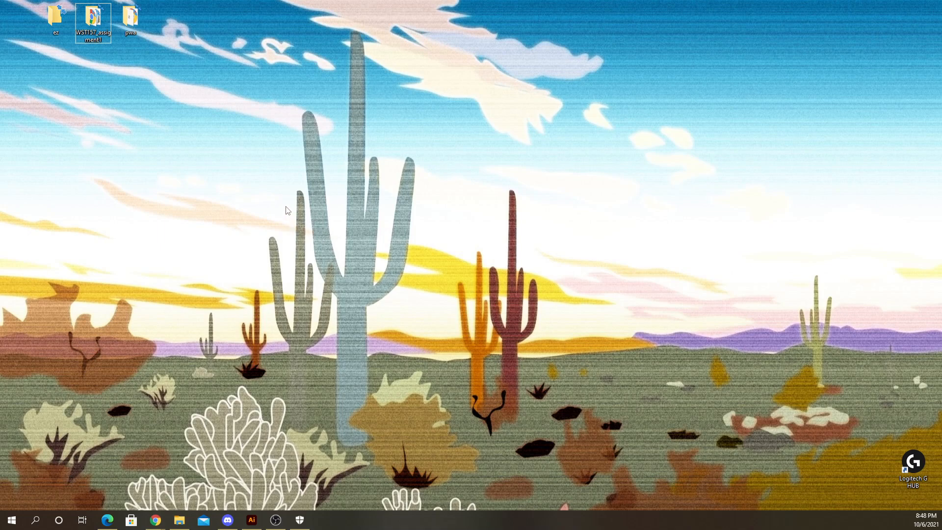
# - Launch Visual Studio Code from the taskbar search, then minimize it
pyautogui.click(276, 520)
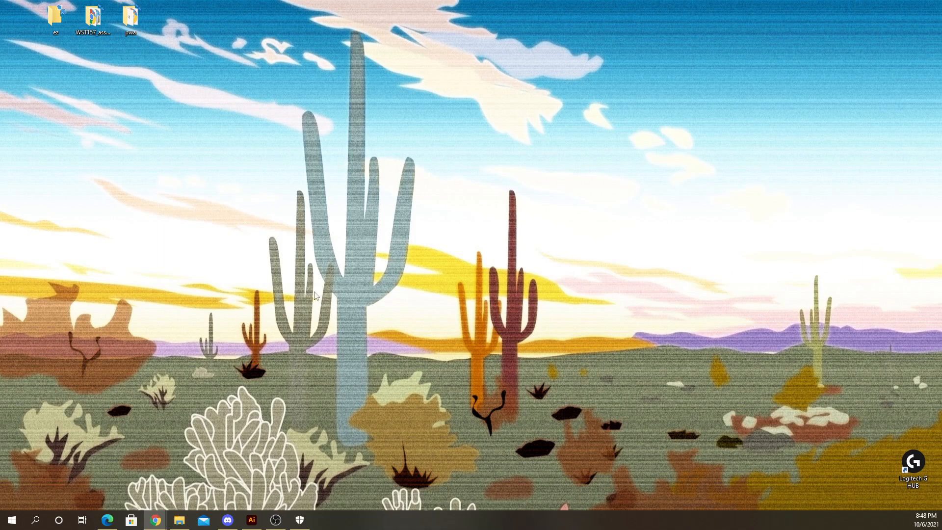
pyautogui.click(307, 257)
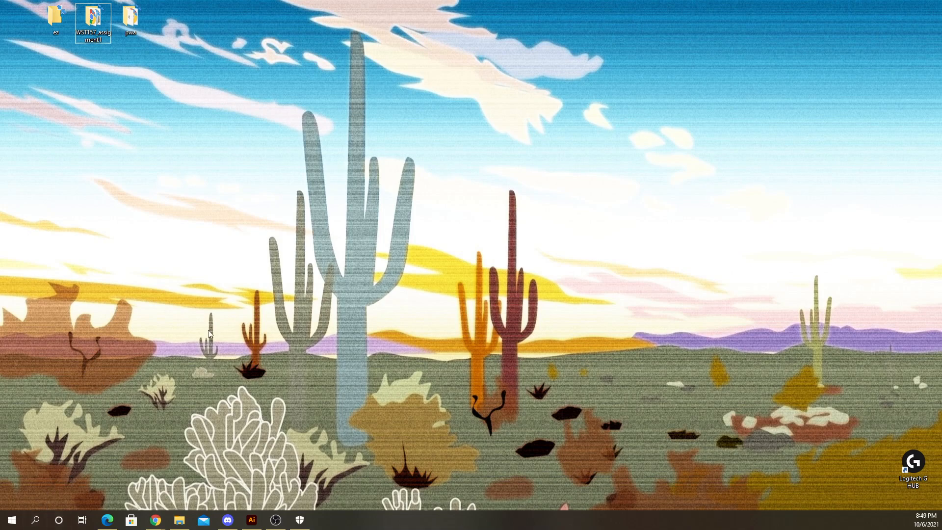
pyautogui.click(36, 520)
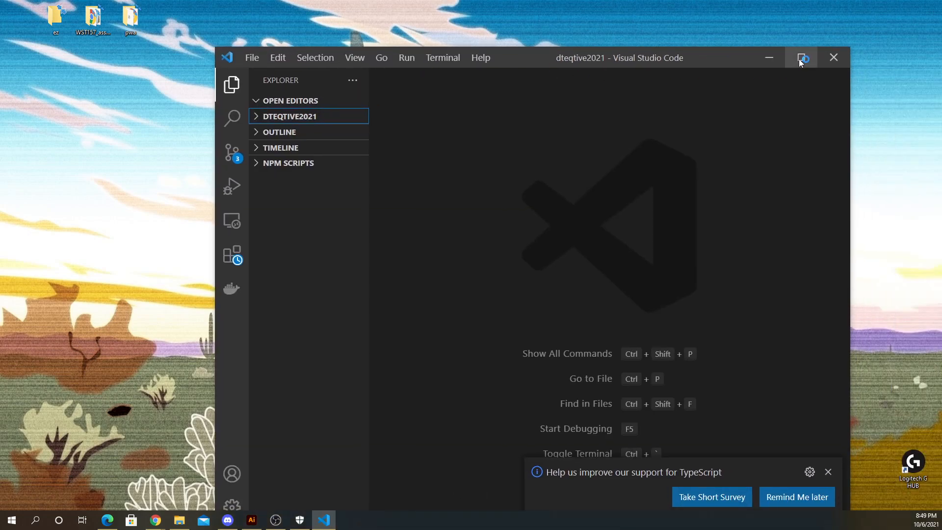
pyautogui.click(799, 58)
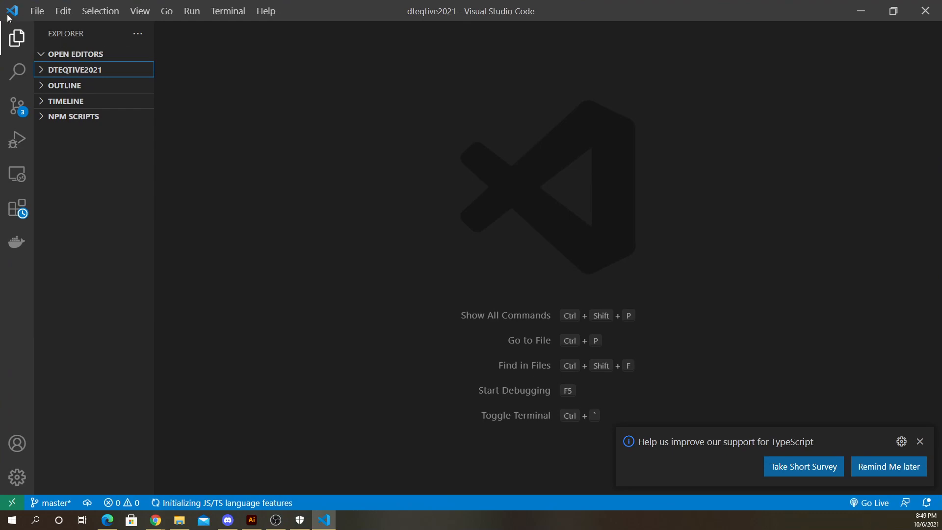
pyautogui.click(861, 11)
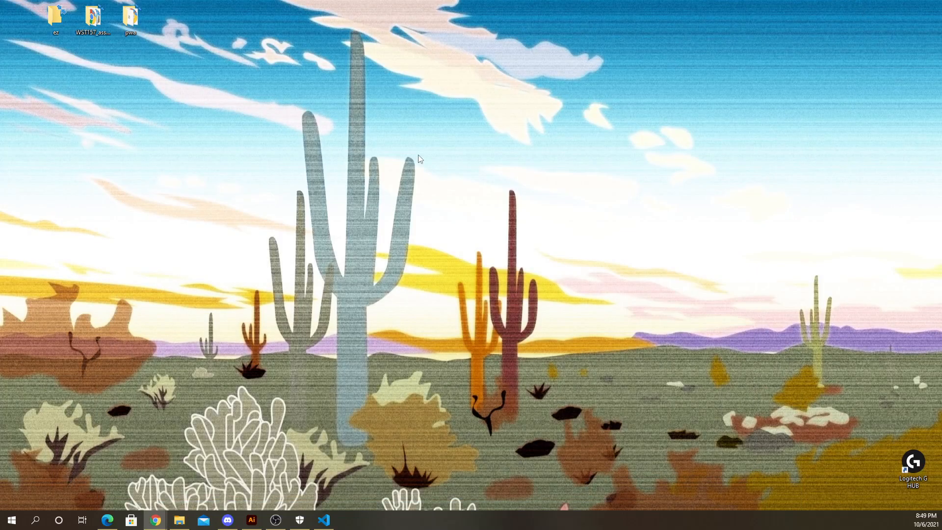
# - Create a new desktop folder named portfolio, open it, and close the folder window
pyautogui.rightClick(391, 178)
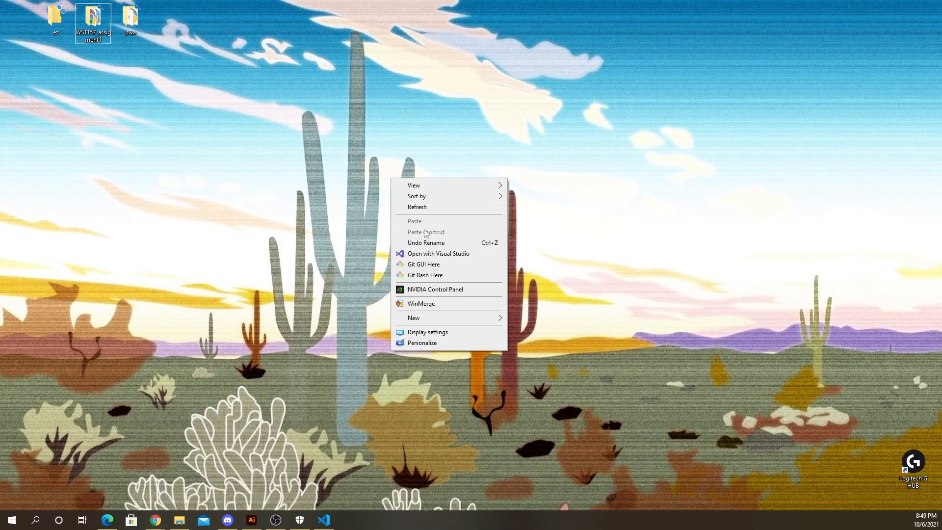
pyautogui.moveTo(434, 322)
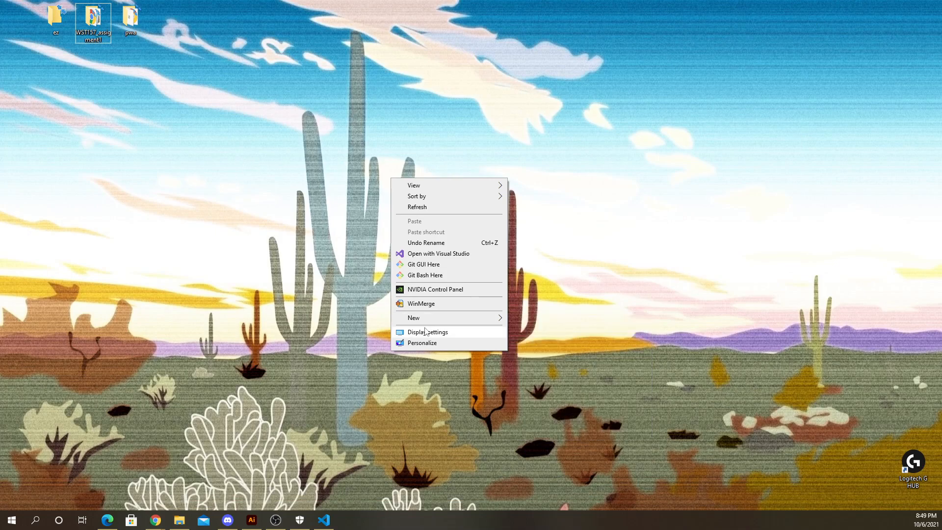
pyautogui.click(530, 319)
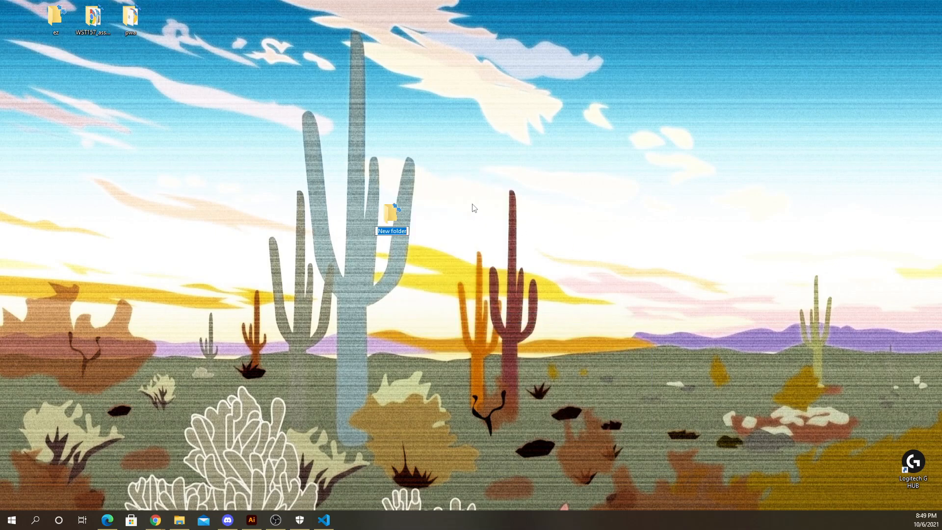
pyautogui.write('portfolio')
pyautogui.click(474, 208)
pyautogui.doubleClick(385, 215)
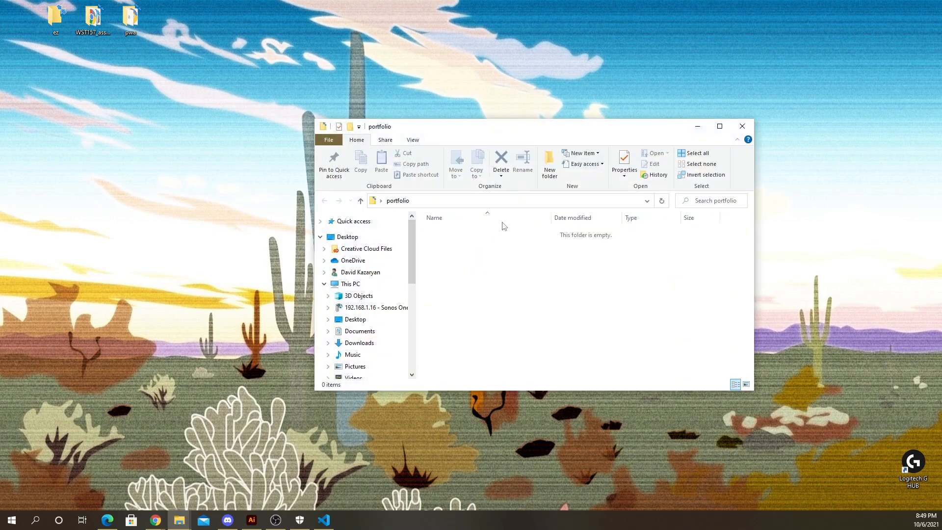
pyautogui.click(741, 127)
# - Open the desktop portfolio folder as the workspace in Visual Studio Code
pyautogui.click(324, 519)
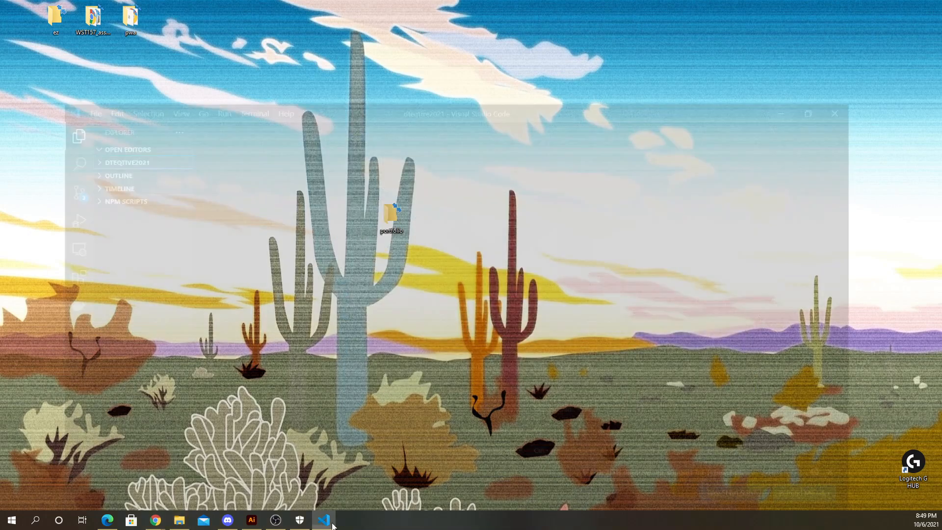
pyautogui.click(37, 11)
pyautogui.click(69, 102)
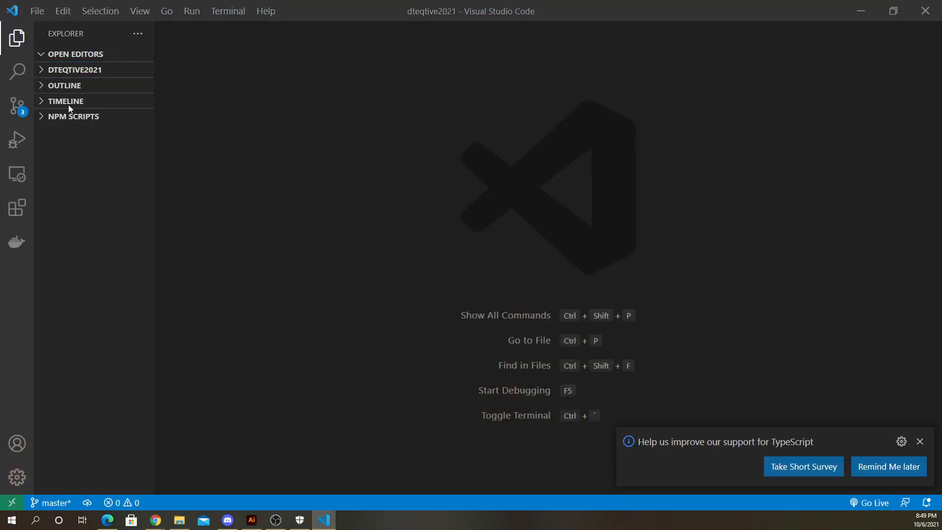
pyautogui.click(44, 86)
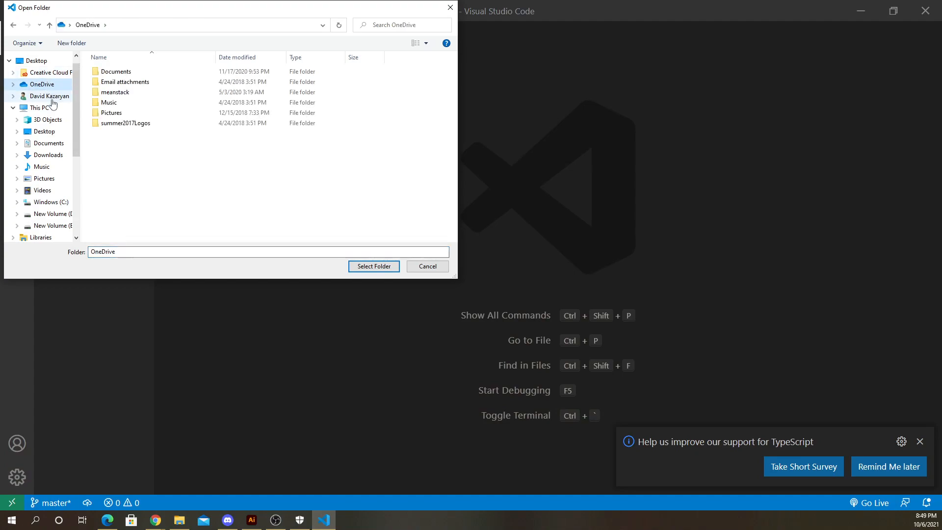
pyautogui.click(45, 61)
pyautogui.scroll(-3, 189, 182)
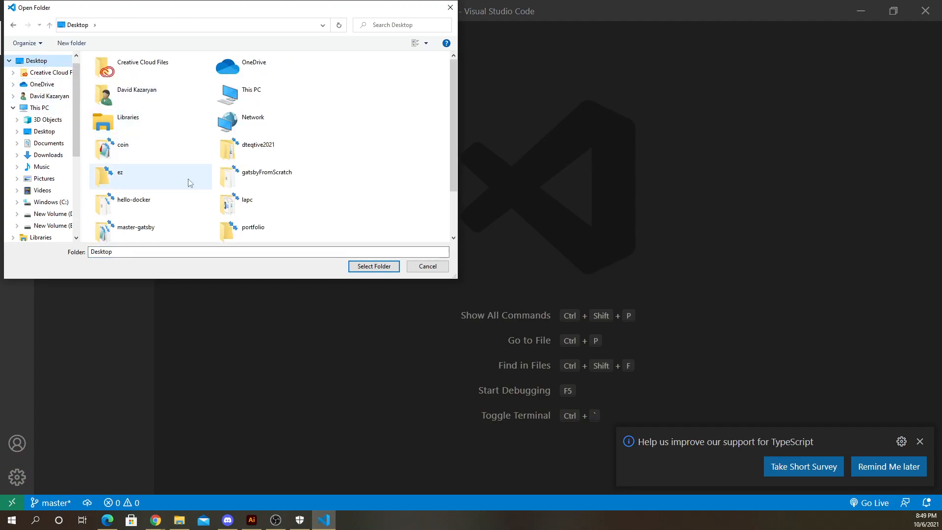
pyautogui.click(257, 181)
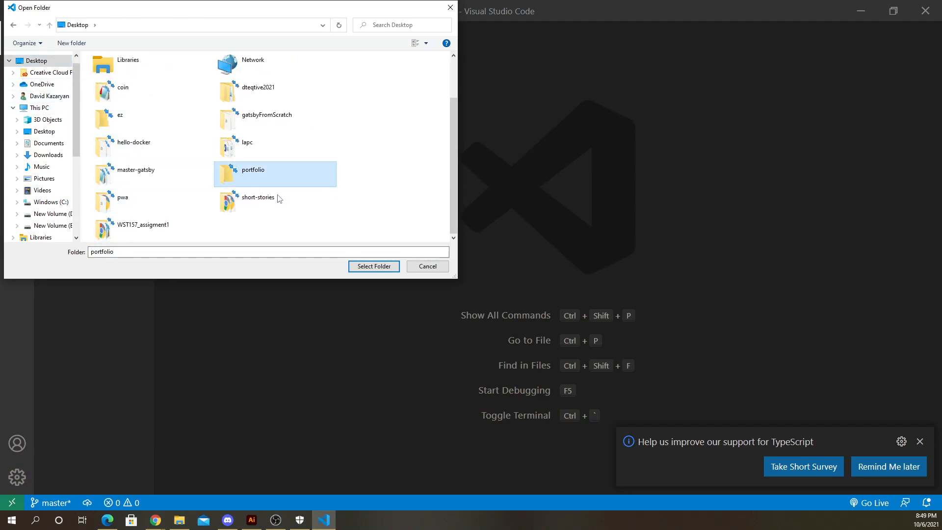
pyautogui.click(364, 266)
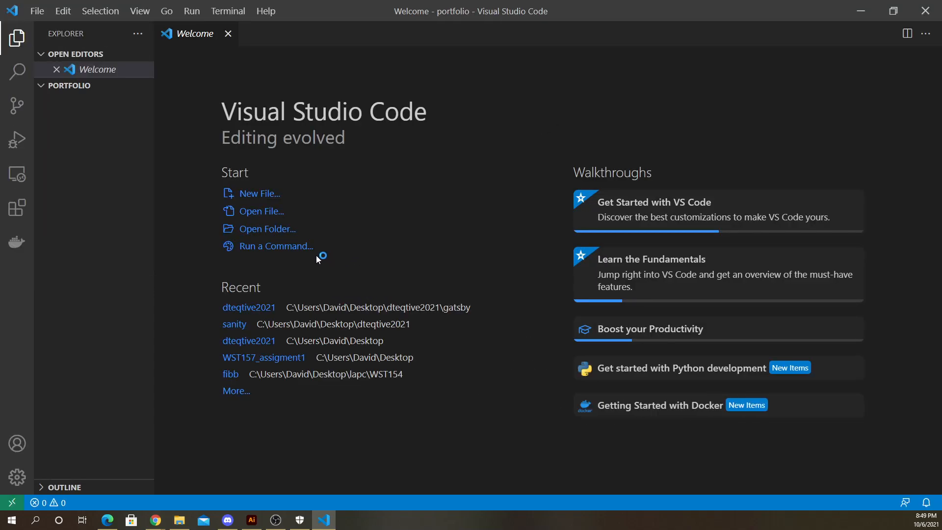
# - Close the Welcome tab and create a new file named index.html in the portfolio folder
pyautogui.click(228, 35)
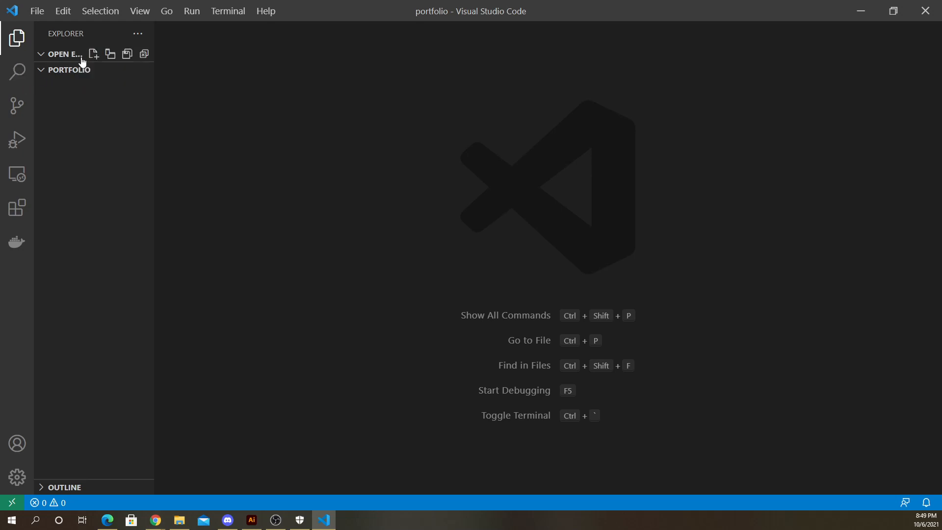
pyautogui.click(93, 69)
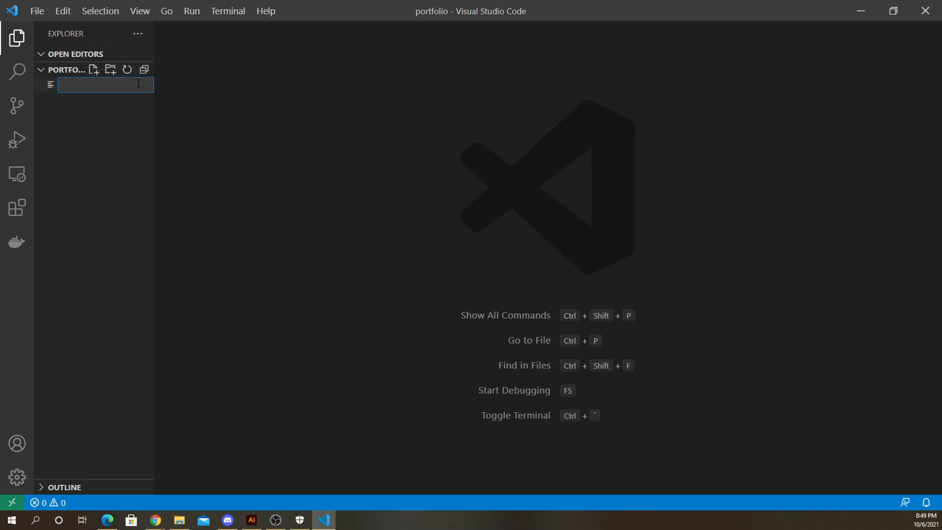
pyautogui.write('index.html')
pyautogui.press('Return')
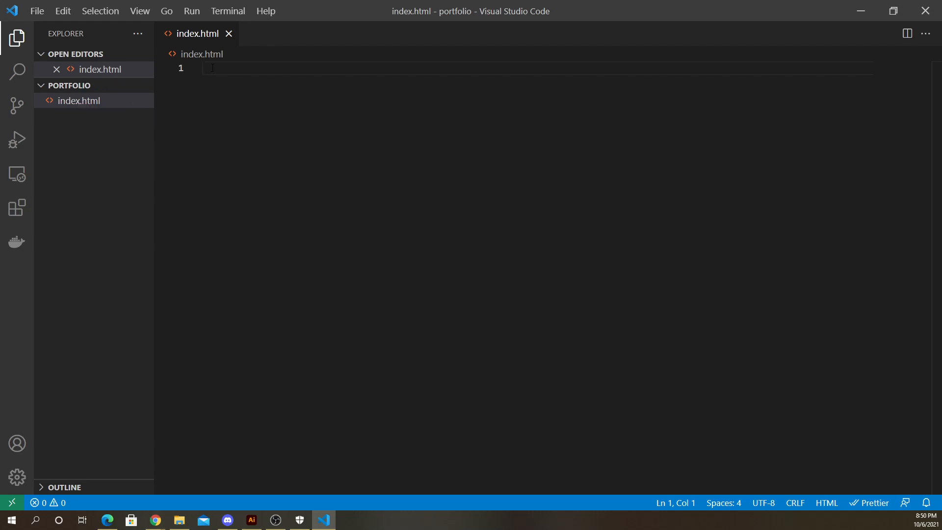
# - Insert the HTML boilerplate into index.html using the ! Emmet abbreviation
pyautogui.write('!')
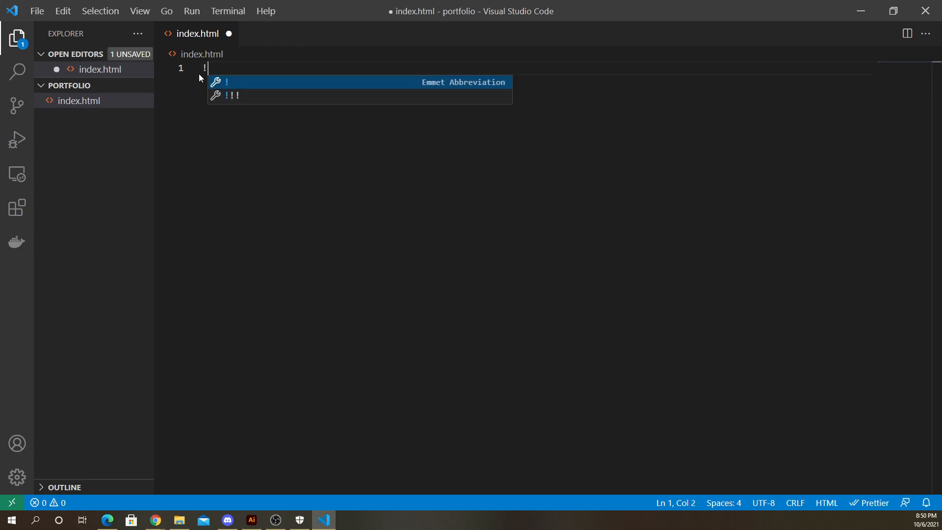
pyautogui.press('Return')
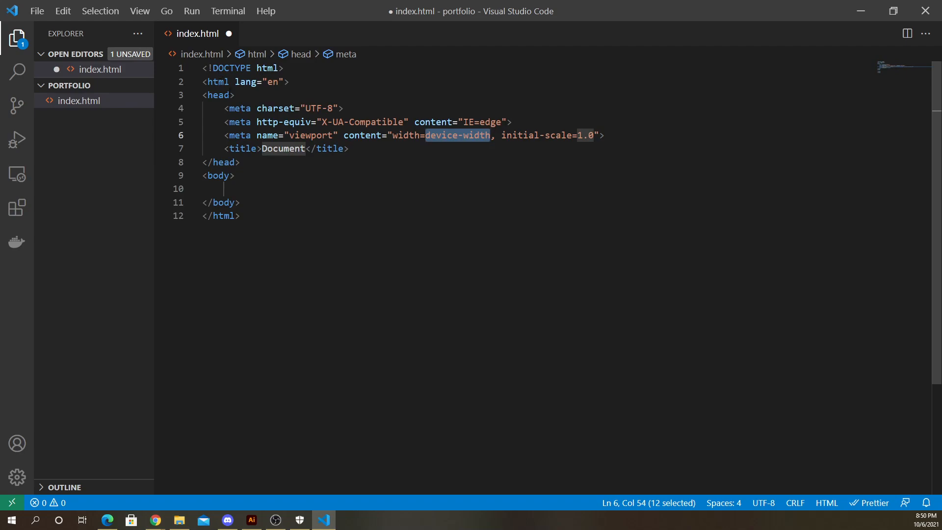
pyautogui.click(260, 230)
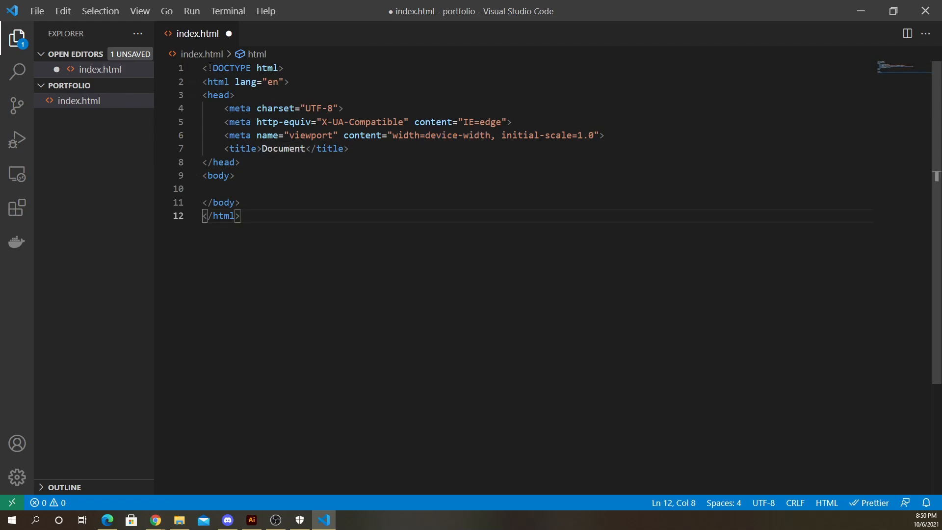
# - Highlight the html element and the head section of the boilerplate to review what they contain
pyautogui.click(207, 68)
pyautogui.hotkey('shift', 'End')
pyautogui.hotkey('shift', 'Down')
pyautogui.hotkey('shift', 'Down')
pyautogui.hotkey('shift', 'Down')
pyautogui.hotkey('shift', 'Down')
pyautogui.hotkey('shift', 'Down')
pyautogui.hotkey('shift', 'Down')
pyautogui.hotkey('shift', 'Down')
pyautogui.hotkey('shift', 'Down')
pyautogui.hotkey('shift', 'Down')
pyautogui.hotkey('shift', 'Down')
pyautogui.hotkey('shift', 'Down')
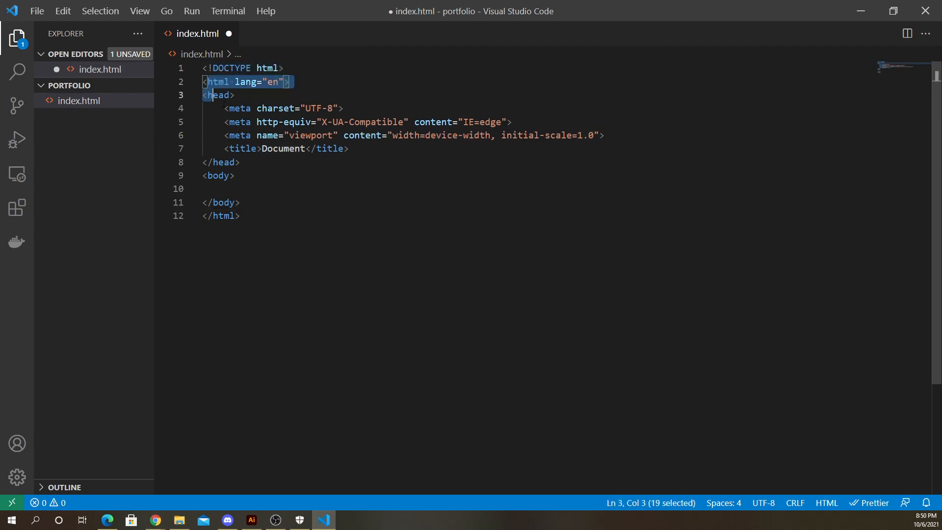
pyautogui.press('Escape')
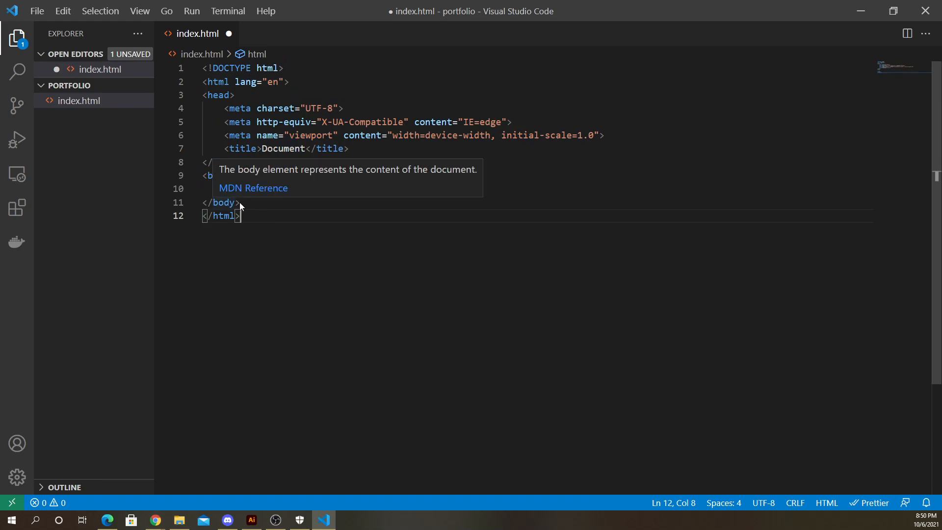
pyautogui.moveTo(203, 95); pyautogui.dragTo(252, 163)
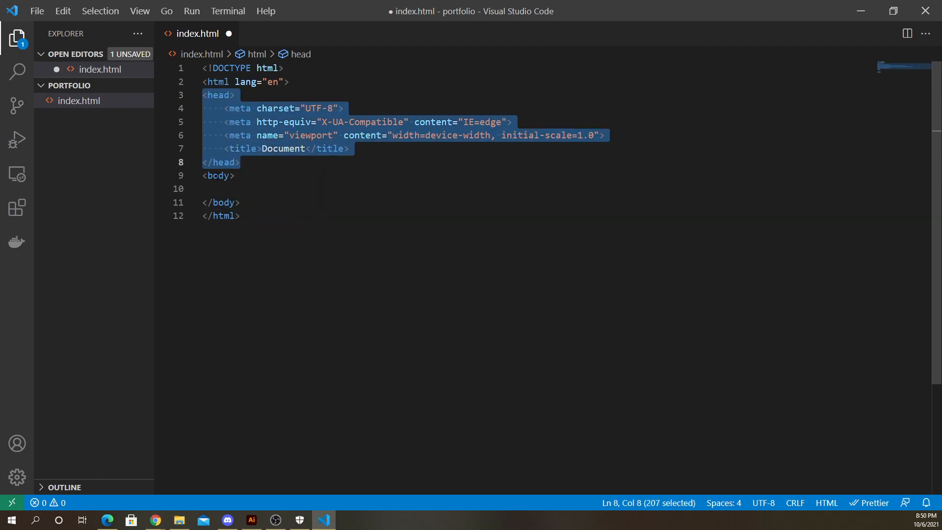
pyautogui.click(257, 163)
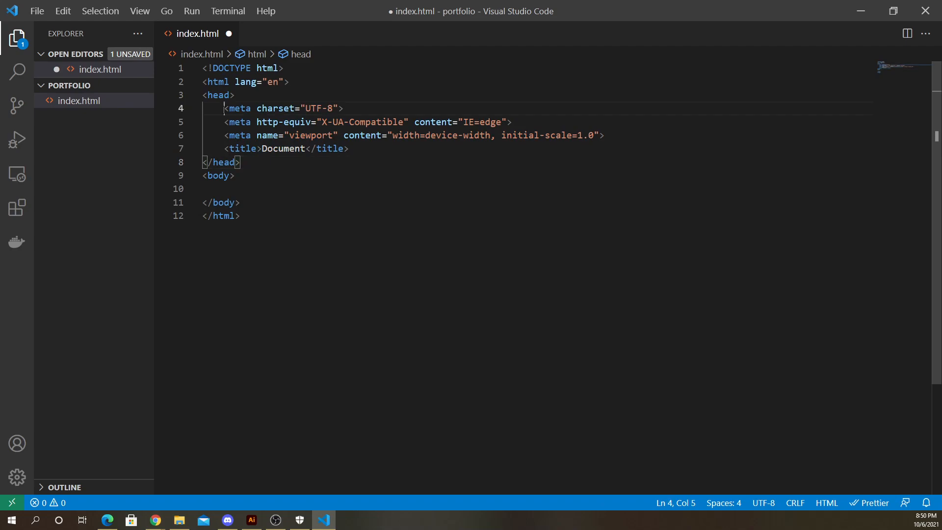
pyautogui.moveTo(224, 108); pyautogui.dragTo(628, 142)
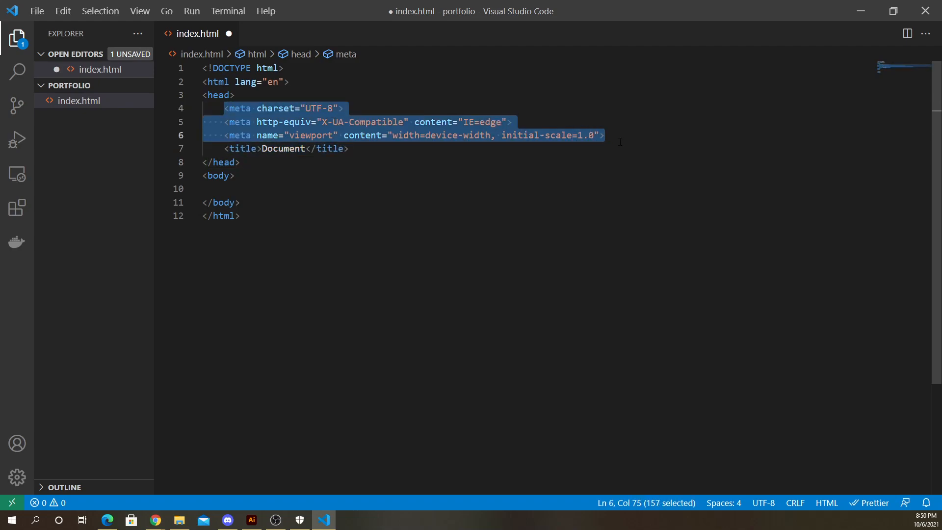
pyautogui.click(332, 163)
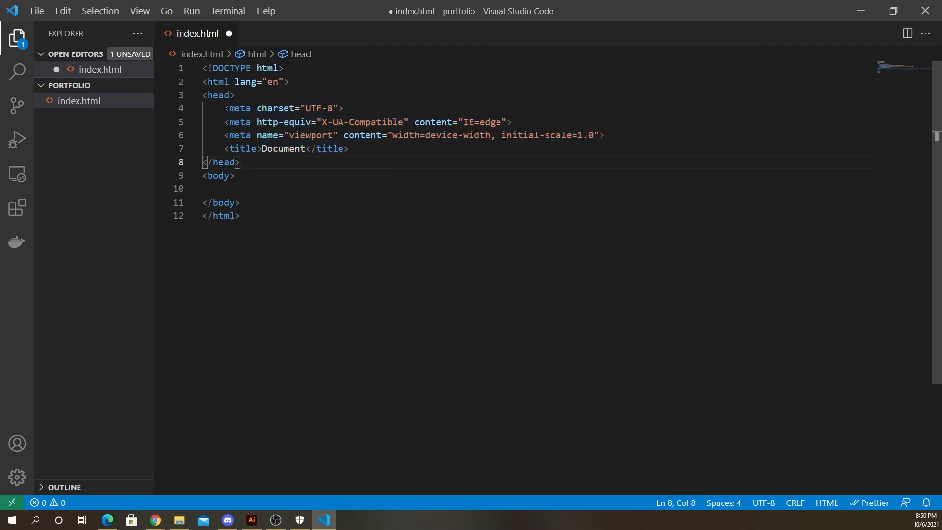
# - Highlight each meta tag line in the head one by one to review the charset, compatibility and viewport settings
pyautogui.moveTo(225, 108); pyautogui.dragTo(344, 109)
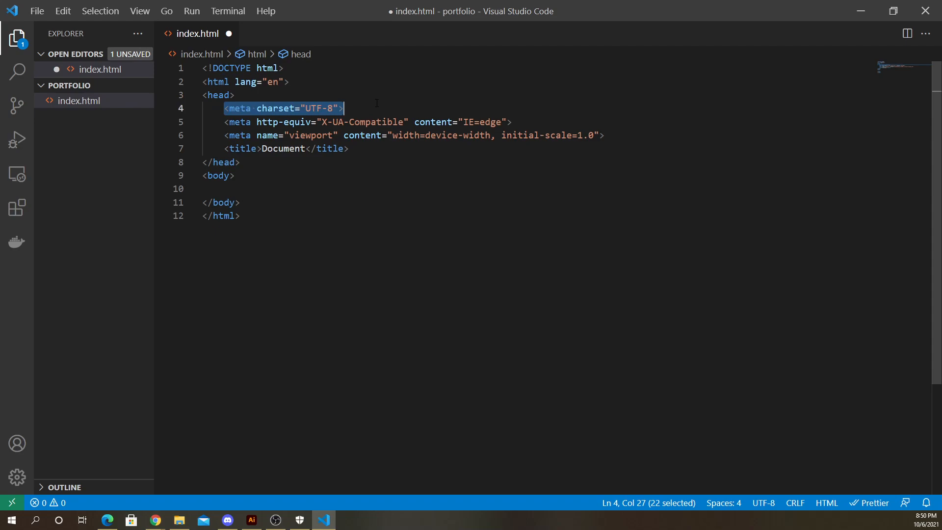
pyautogui.click(344, 109)
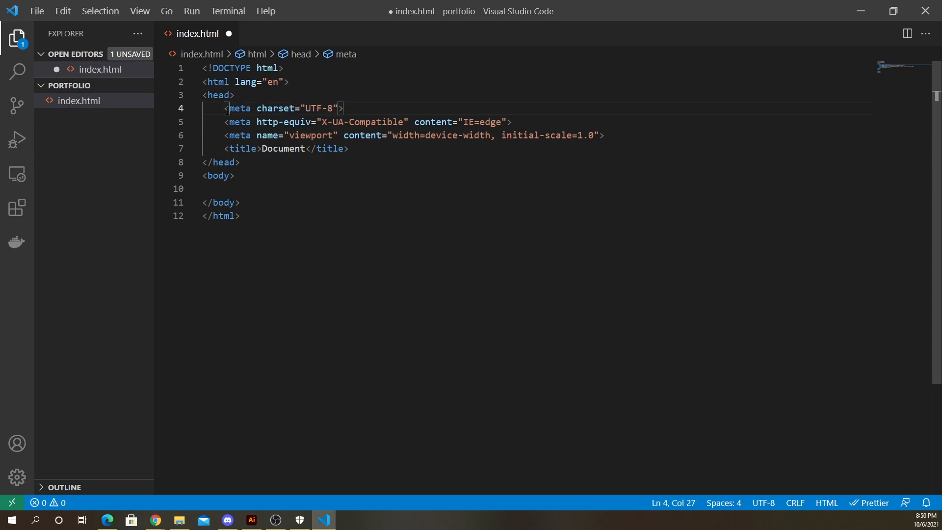
pyautogui.moveTo(226, 108); pyautogui.dragTo(372, 116)
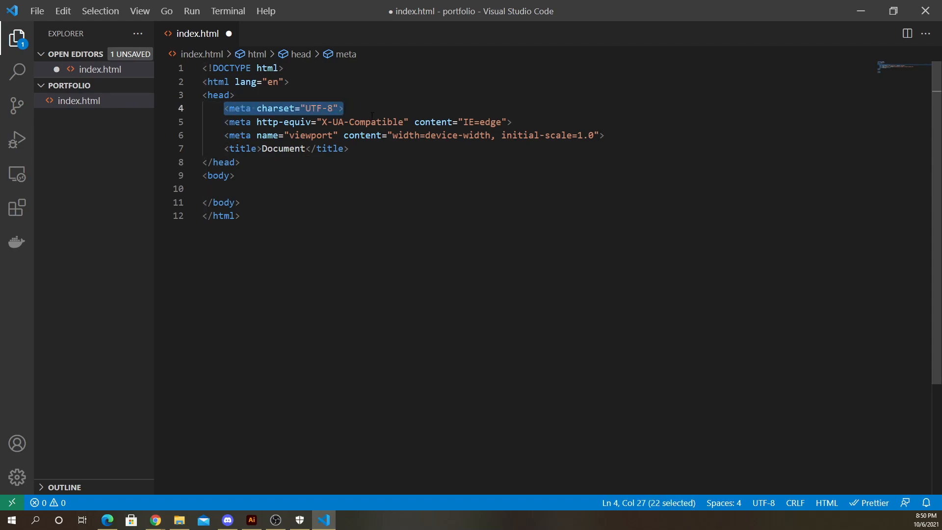
pyautogui.click(372, 118)
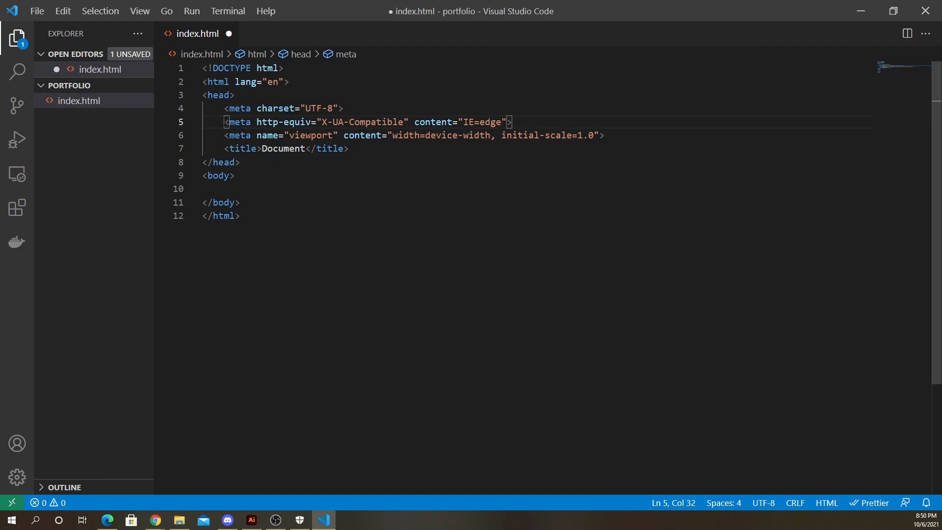
pyautogui.moveTo(226, 121)
pyautogui.mouseDown()
pyautogui.moveTo(529, 120)
pyautogui.moveTo(226, 122)
pyautogui.mouseUp()
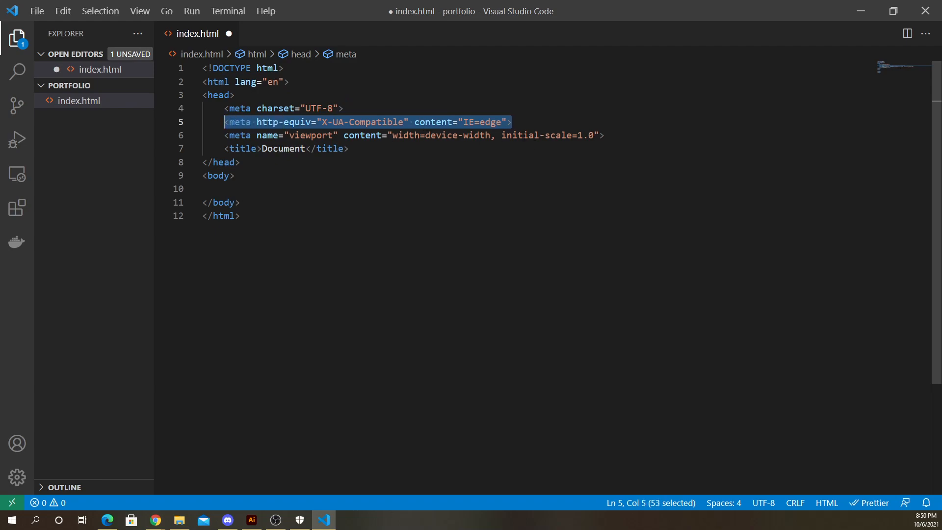
pyautogui.click(490, 135)
pyautogui.moveTo(512, 122); pyautogui.dragTo(621, 137)
pyautogui.click(317, 136)
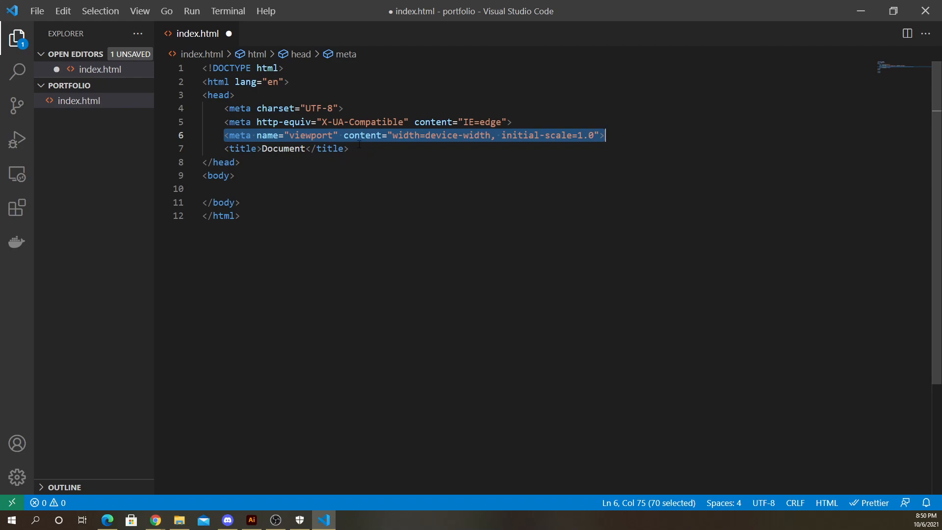
pyautogui.click(252, 188)
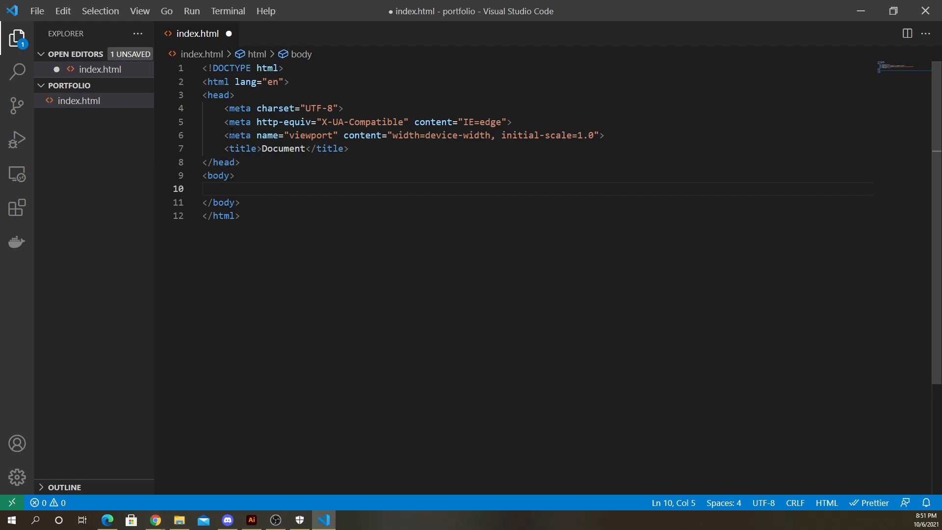
pyautogui.moveTo(229, 135)
pyautogui.click(253, 177)
pyautogui.click(251, 191)
pyautogui.moveTo(224, 136); pyautogui.dragTo(606, 136)
pyautogui.click(243, 191)
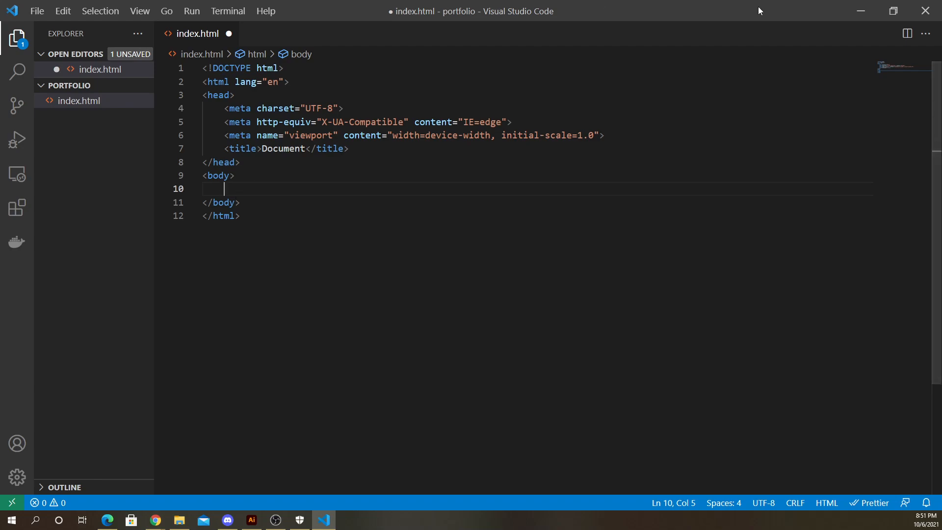
# - Restore the editor window and save index.html
pyautogui.click(887, 14)
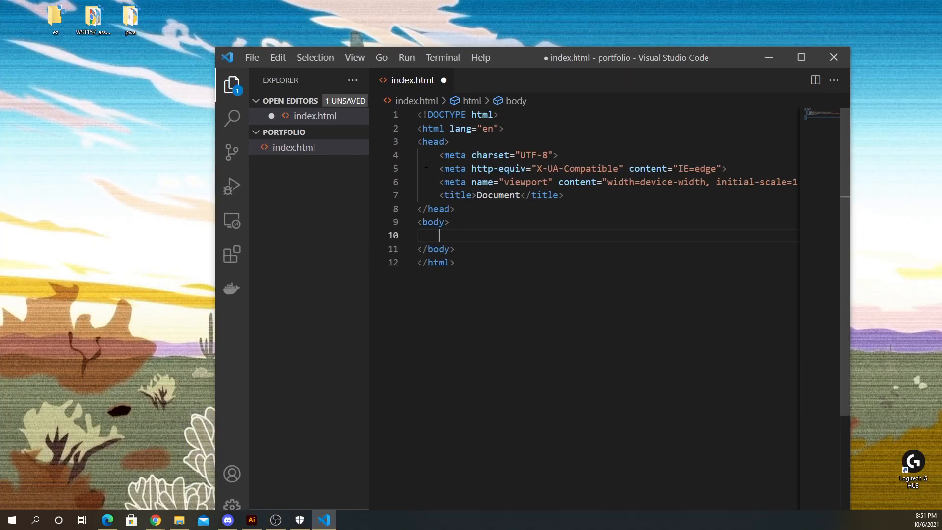
pyautogui.click(493, 251)
pyautogui.hotkey('ctrl', 's')
# - Move and resize the editor window so it occupies the left part of the screen
pyautogui.moveTo(578, 63); pyautogui.dragTo(362, 18)
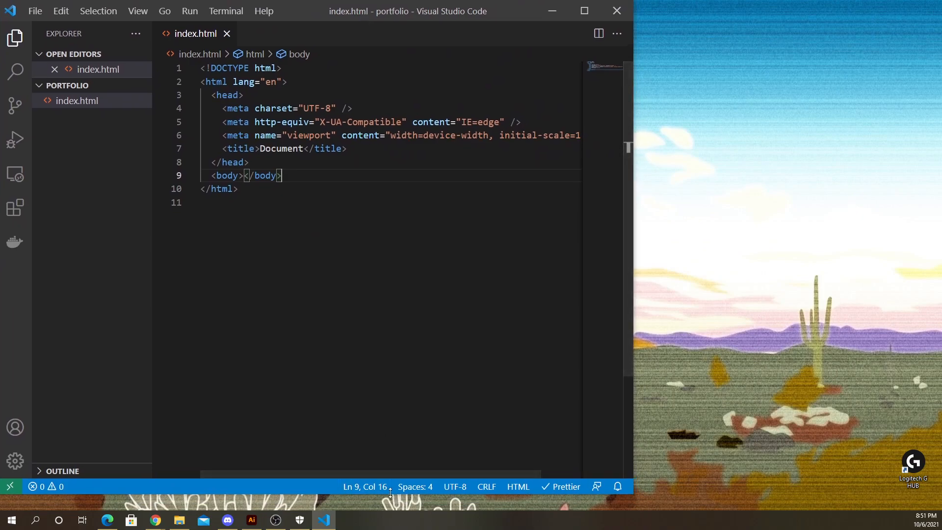
pyautogui.moveTo(392, 495); pyautogui.dragTo(393, 509)
pyautogui.moveTo(633, 351); pyautogui.dragTo(417, 344)
pyautogui.click(158, 186)
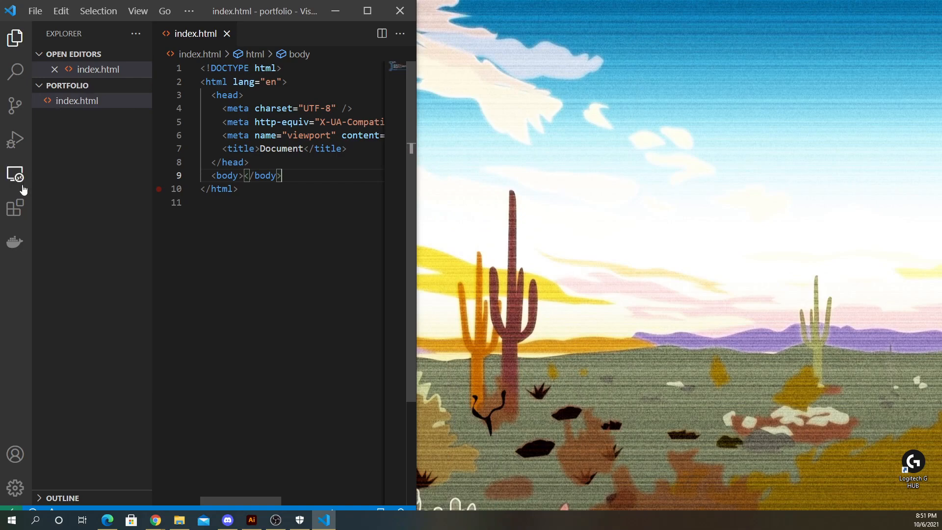
# - Search the extensions for LIVE and open the Live Server extension details
pyautogui.click(17, 208)
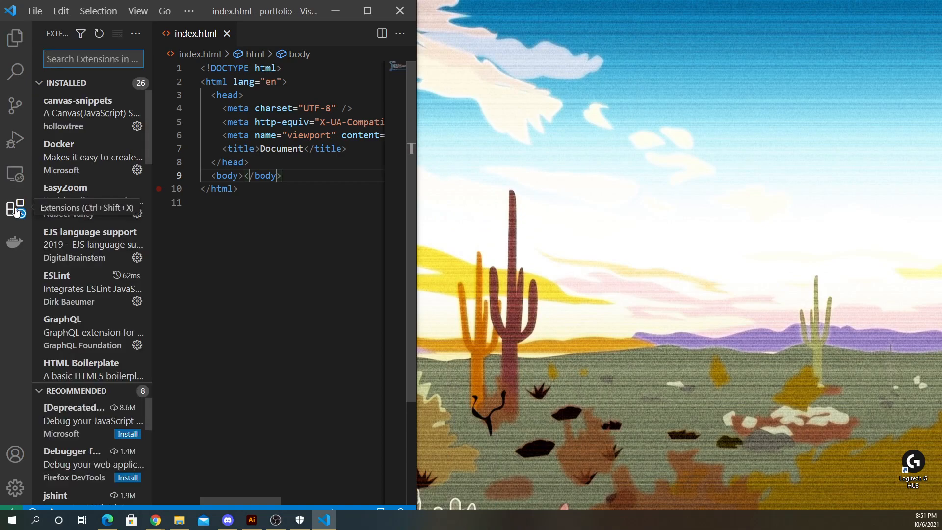
pyautogui.click(14, 37)
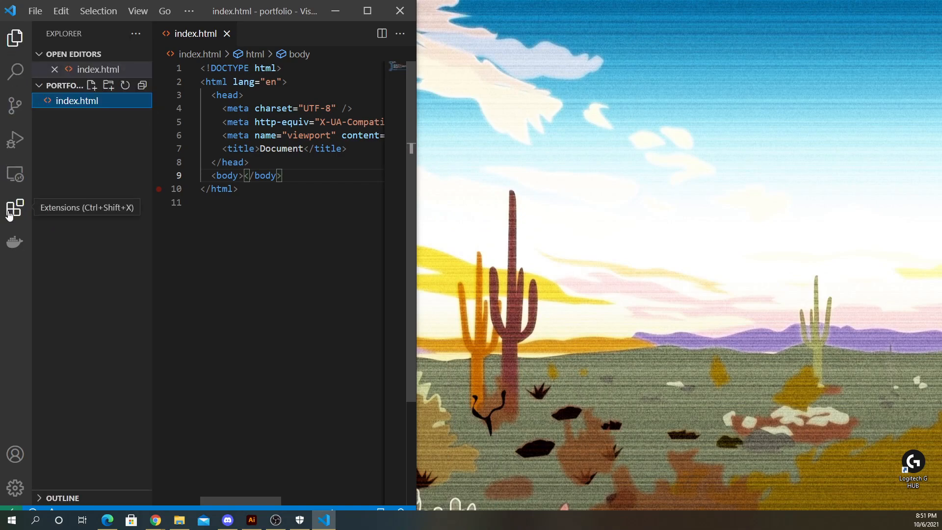
pyautogui.click(13, 211)
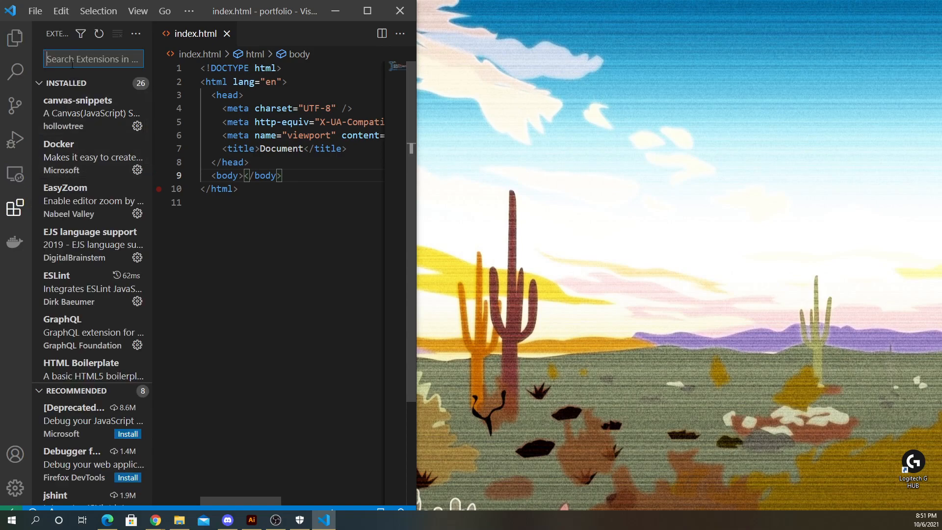
pyautogui.write('LIVE')
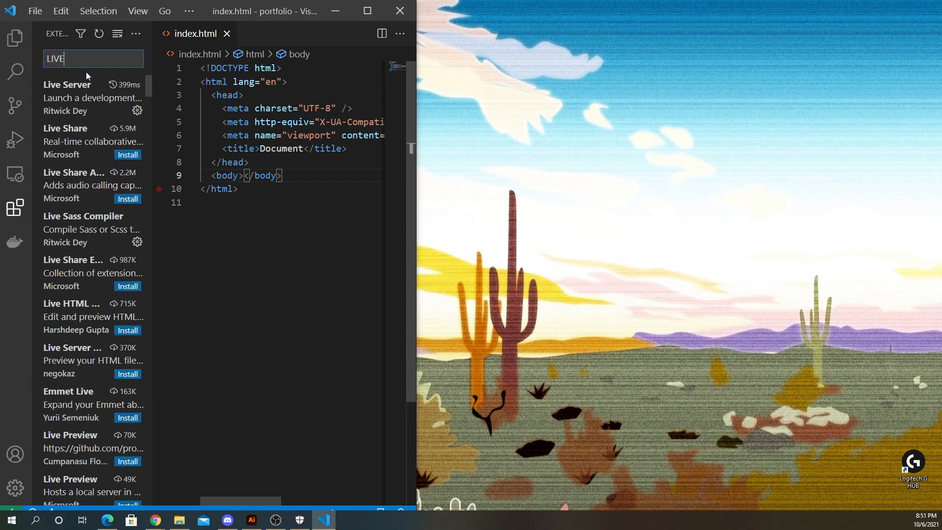
pyautogui.click(73, 98)
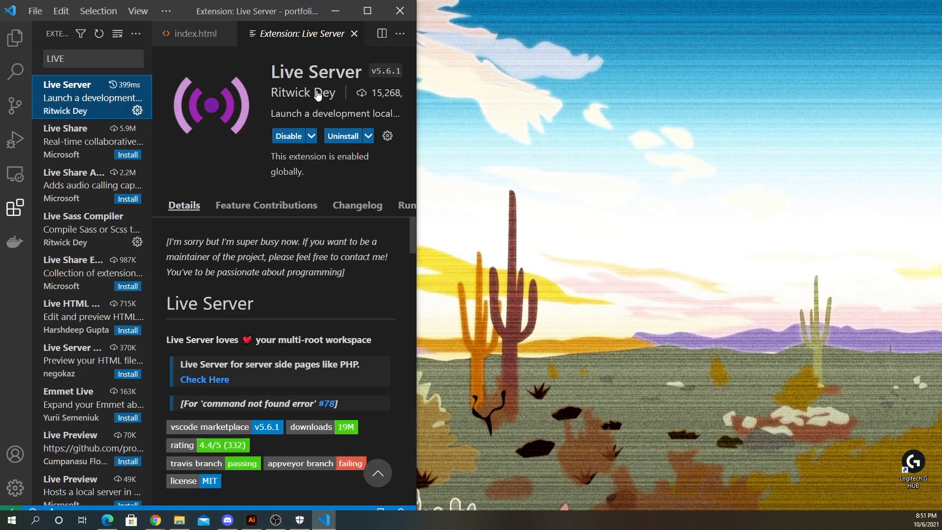
# - Open index.html with Live Server from the file's context options in the explorer
pyautogui.click(15, 37)
pyautogui.rightClick(76, 119)
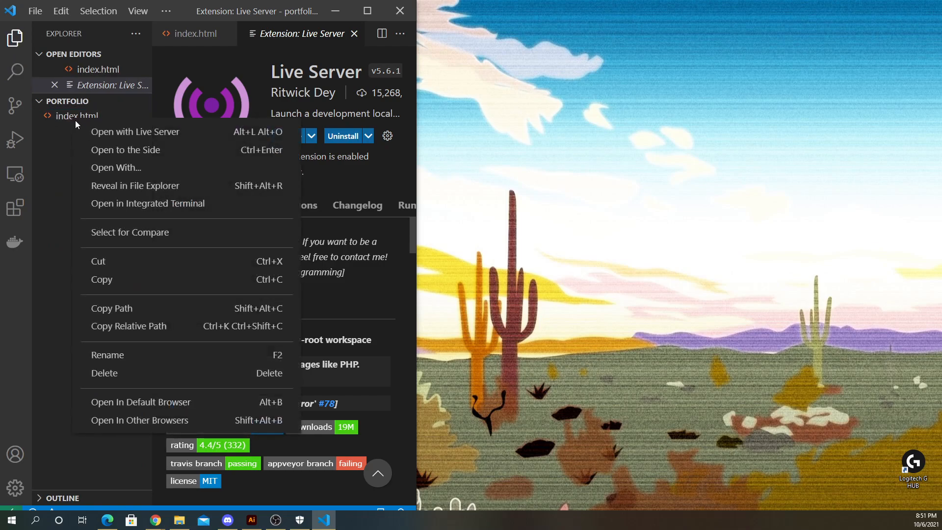
pyautogui.click(112, 132)
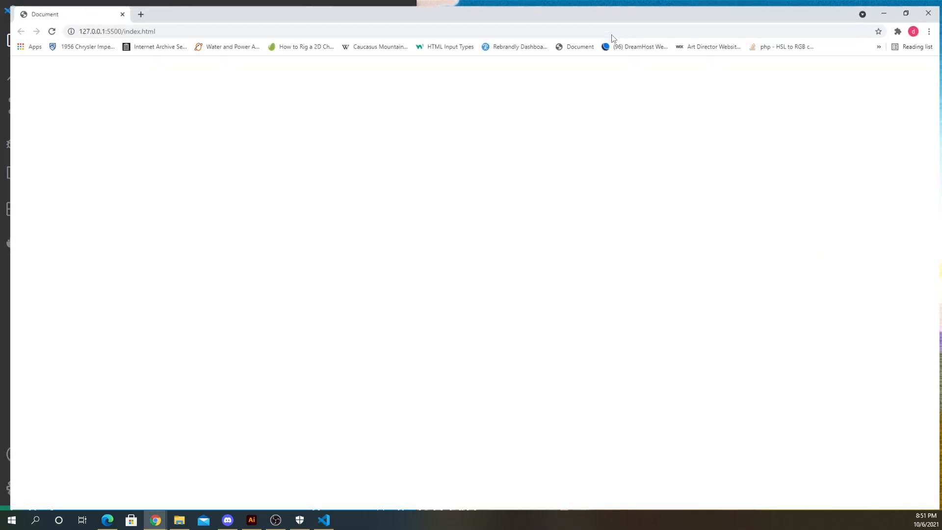
# - Arrange the browser preview on the right half of the screen beside the editor window
pyautogui.click(902, 6)
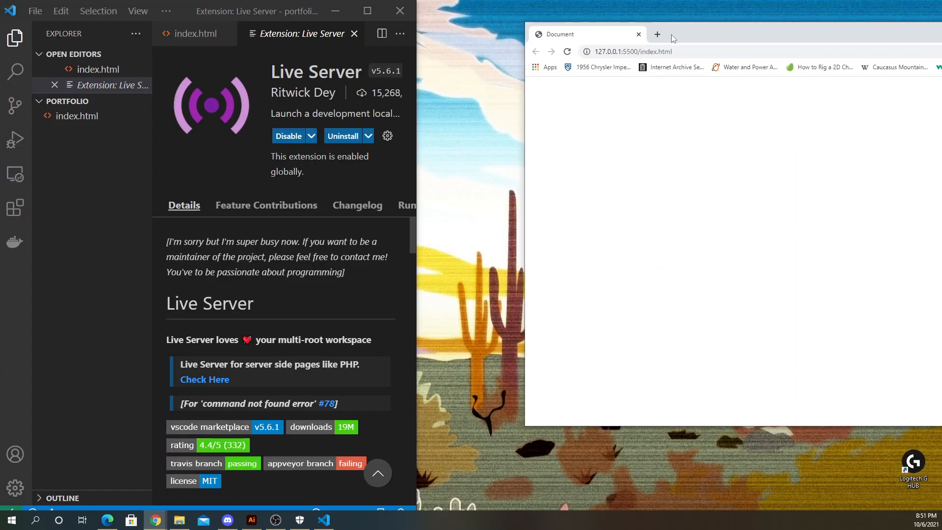
pyautogui.moveTo(671, 34); pyautogui.dragTo(543, 7)
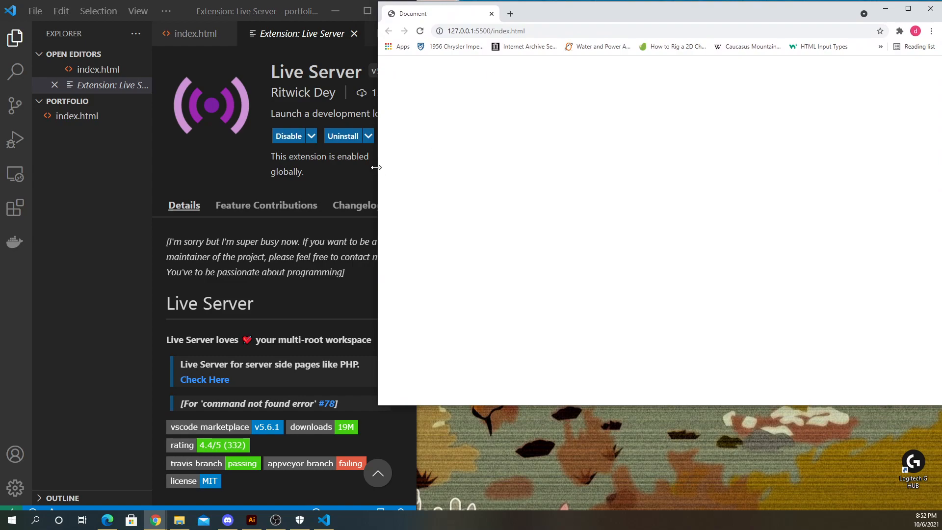
pyautogui.moveTo(378, 174); pyautogui.dragTo(505, 156)
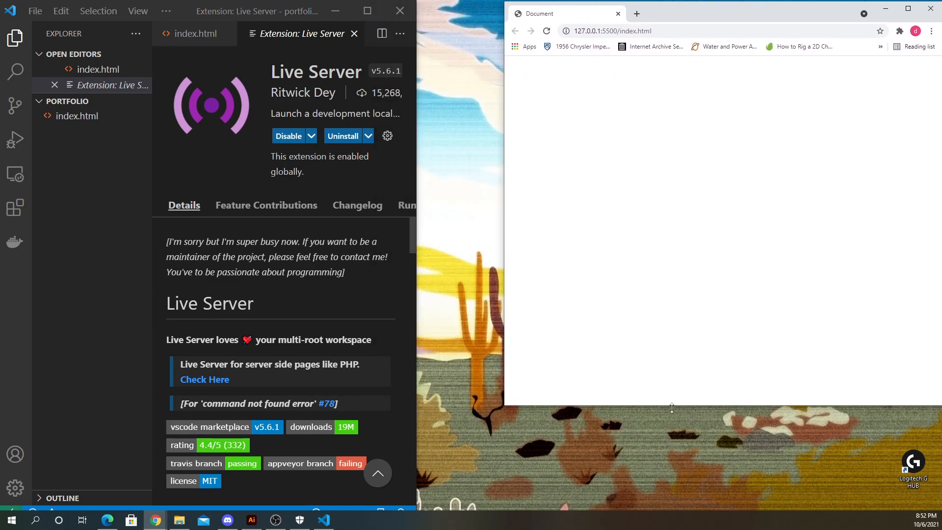
pyautogui.moveTo(672, 408); pyautogui.dragTo(652, 512)
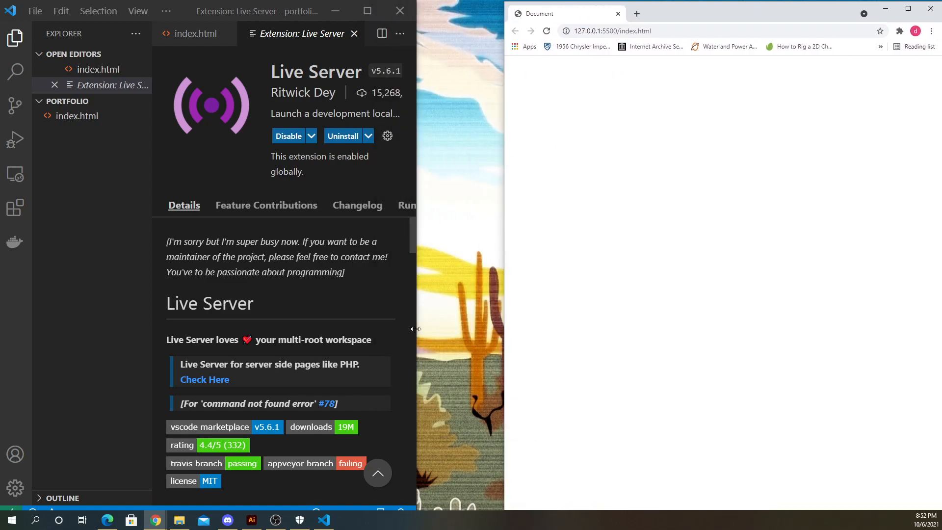
pyautogui.moveTo(415, 329); pyautogui.dragTo(502, 332)
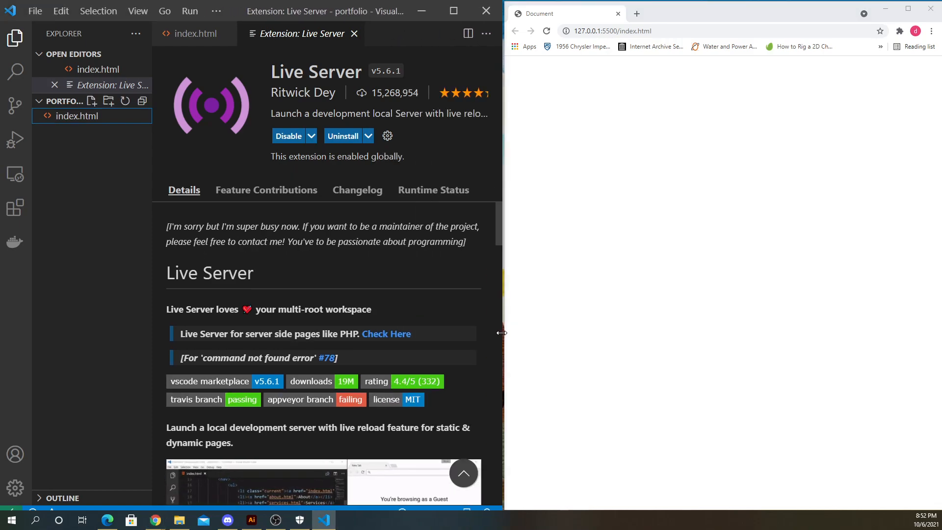
# - Close the Live Server extension tab and add a blank line inside the body element of index.html
pyautogui.click(74, 116)
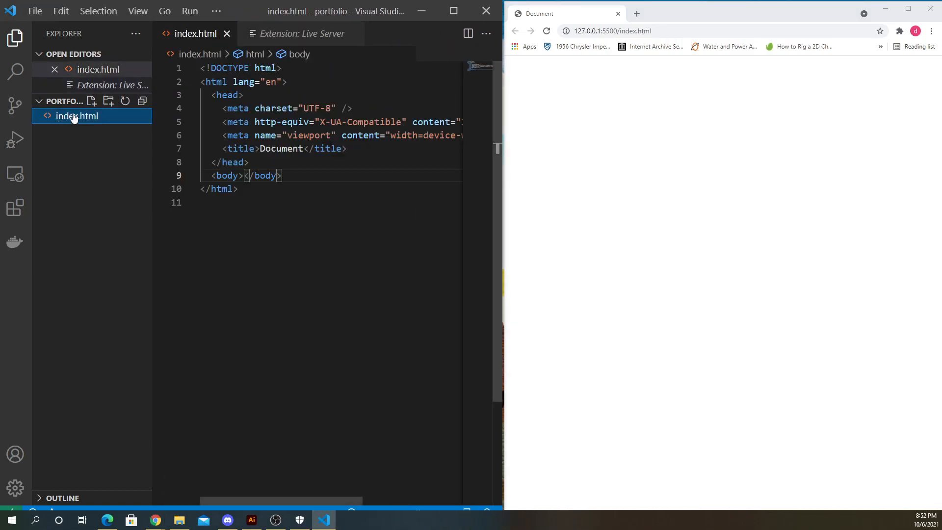
pyautogui.click(354, 34)
pyautogui.click(353, 226)
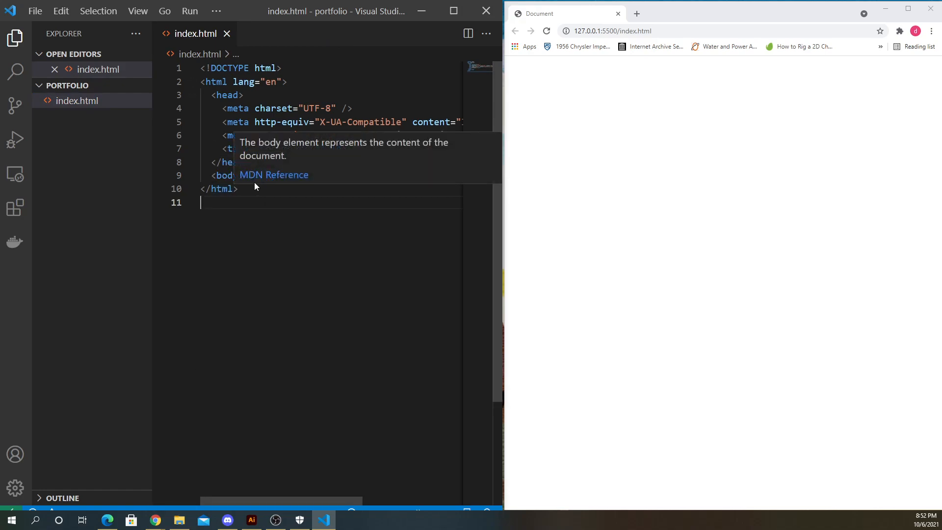
pyautogui.click(244, 175)
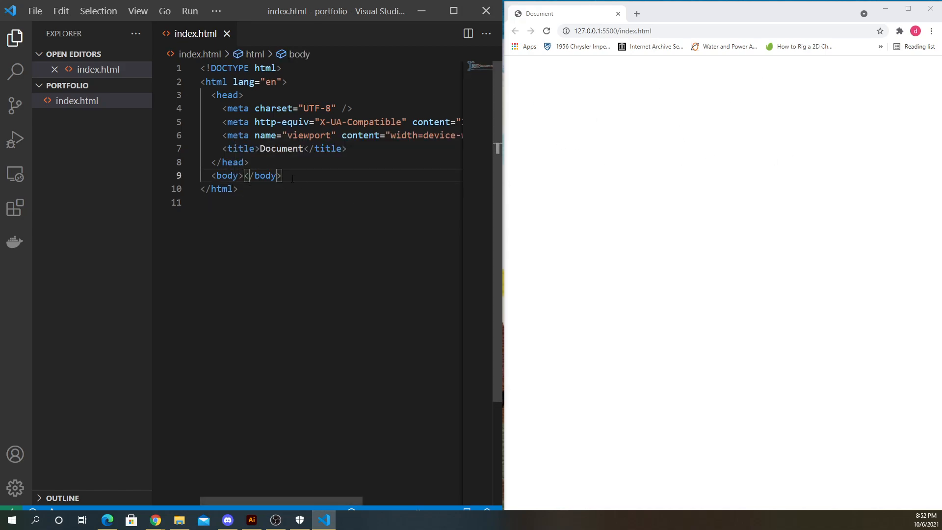
pyautogui.press('Return')
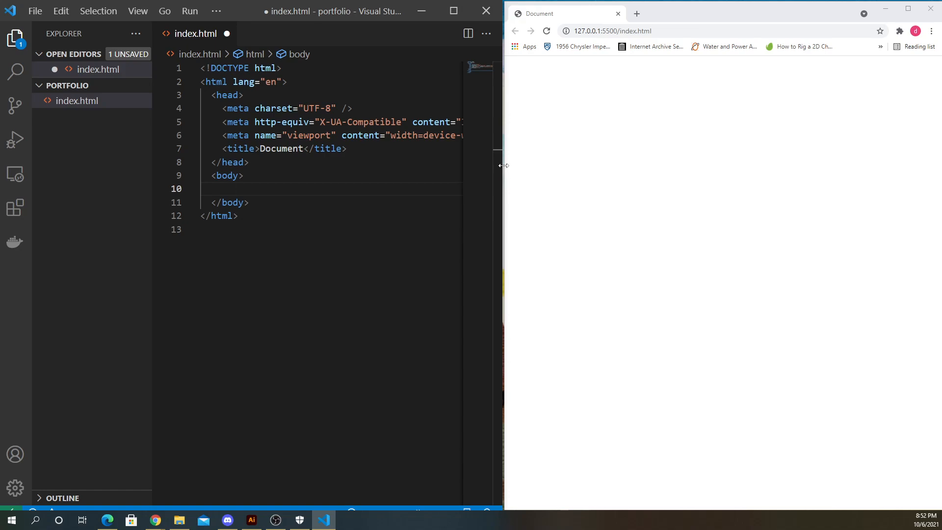
pyautogui.moveTo(503, 165); pyautogui.dragTo(502, 165)
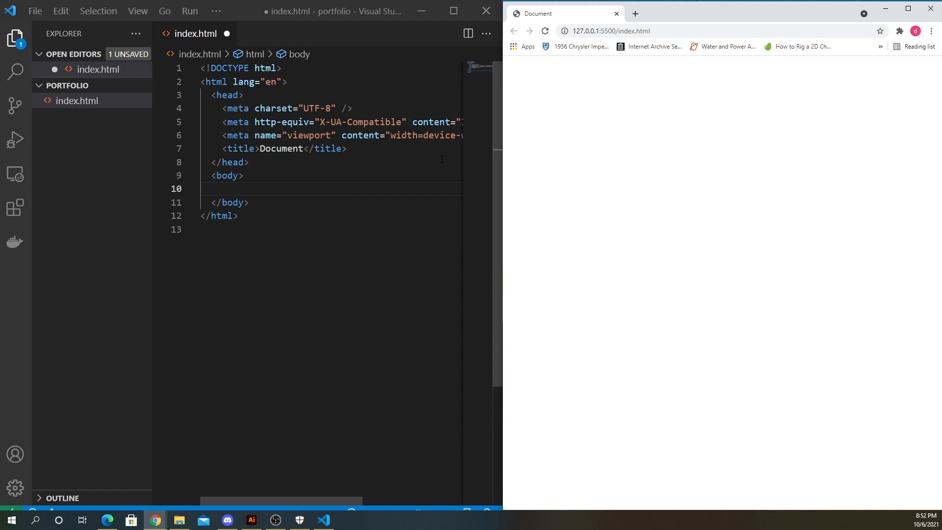
pyautogui.click(258, 188)
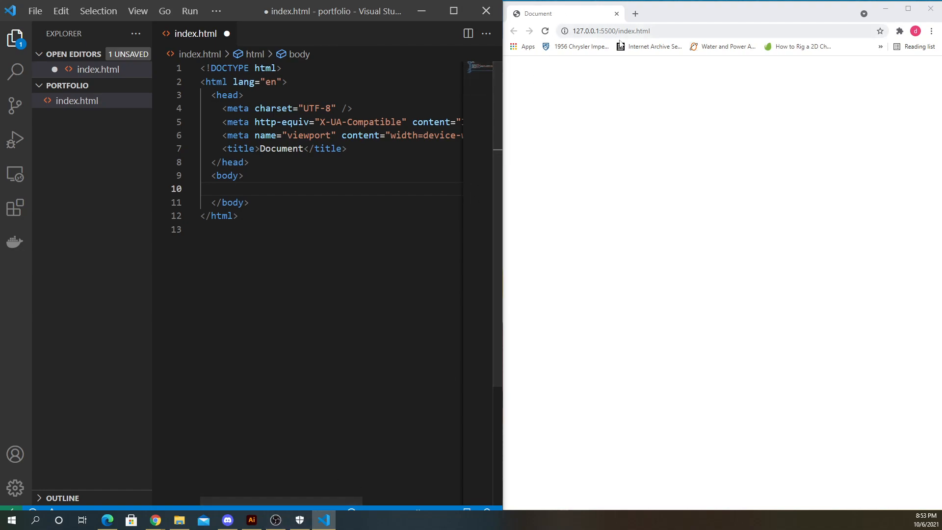
# - Open a new browser tab and go to the recent Figma design file
pyautogui.click(644, 214)
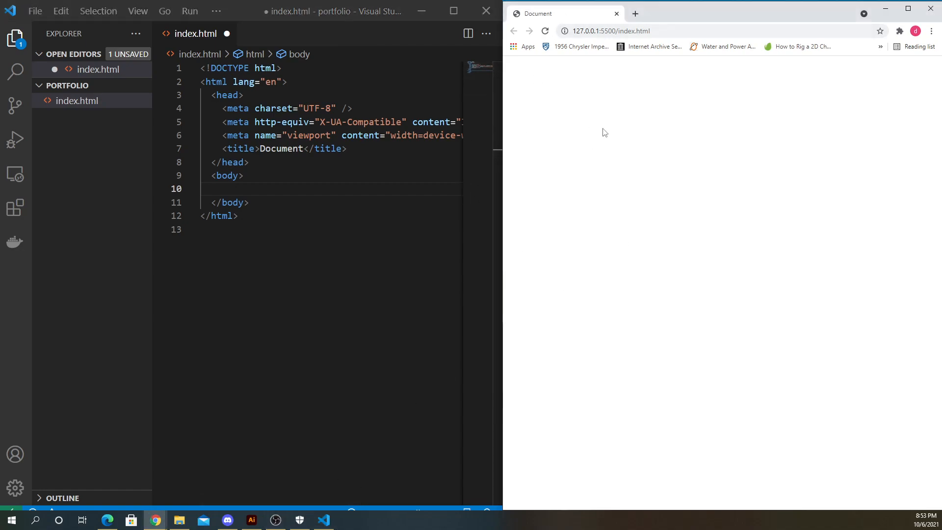
pyautogui.click(635, 13)
pyautogui.click(638, 29)
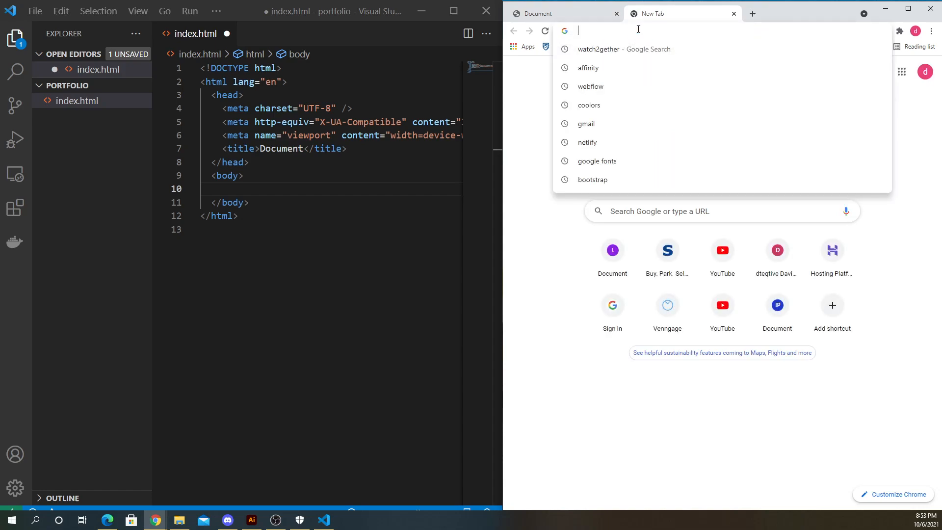
pyautogui.write('figma')
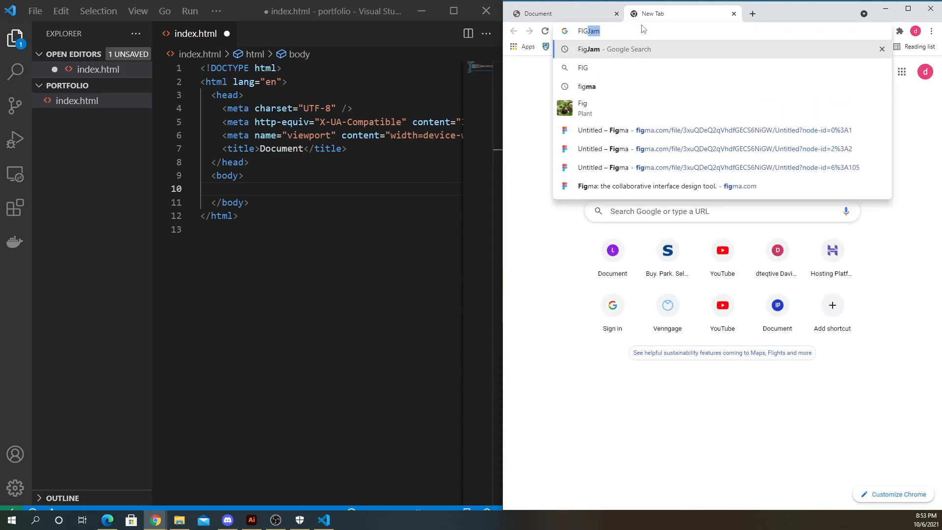
pyautogui.press('Return')
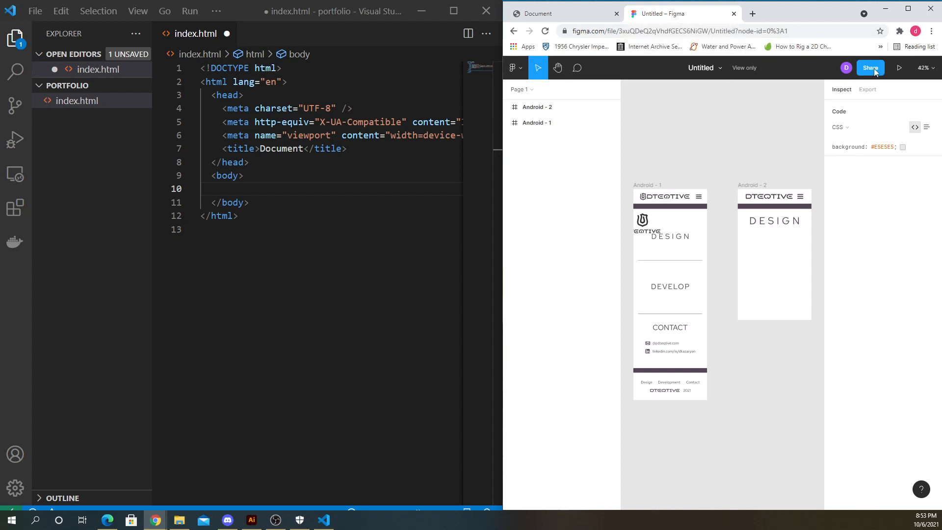
# - Shorten the address to go to Figma's recent files page and maximize the browser window
pyautogui.moveTo(605, 31); pyautogui.dragTo(933, 31)
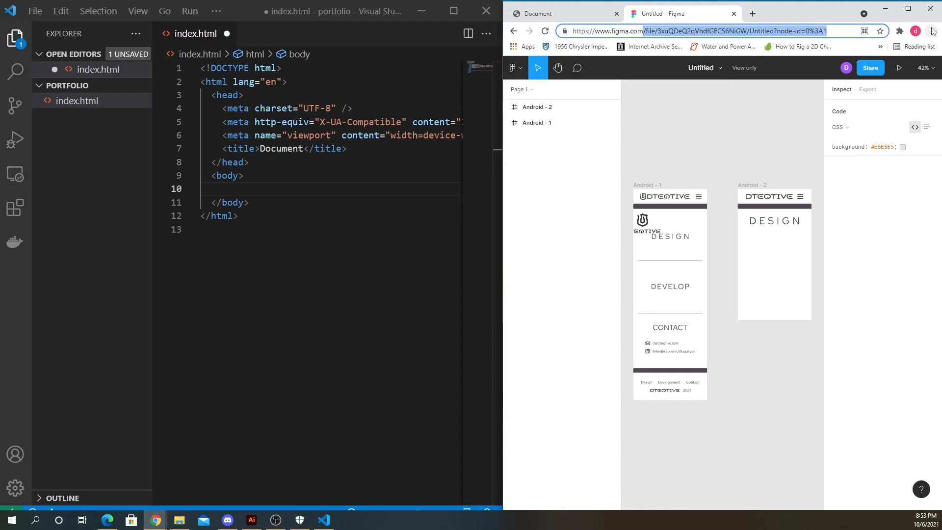
pyautogui.press('BackSpace')
pyautogui.press('Return')
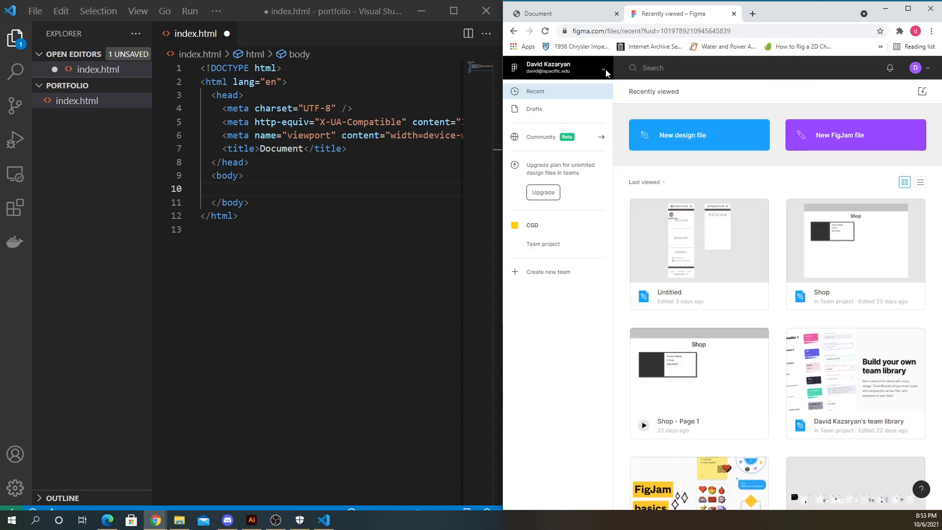
pyautogui.click(908, 8)
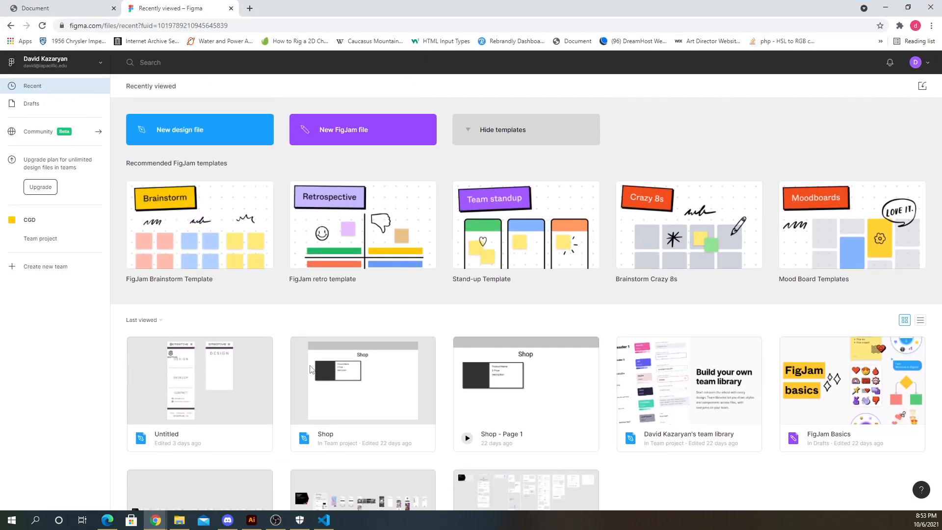
# - Create a new FigJam file from the Brainstorm template and select a few of its sticky notes
pyautogui.scroll(-2, 311, 369)
pyautogui.scroll(2, 491, 294)
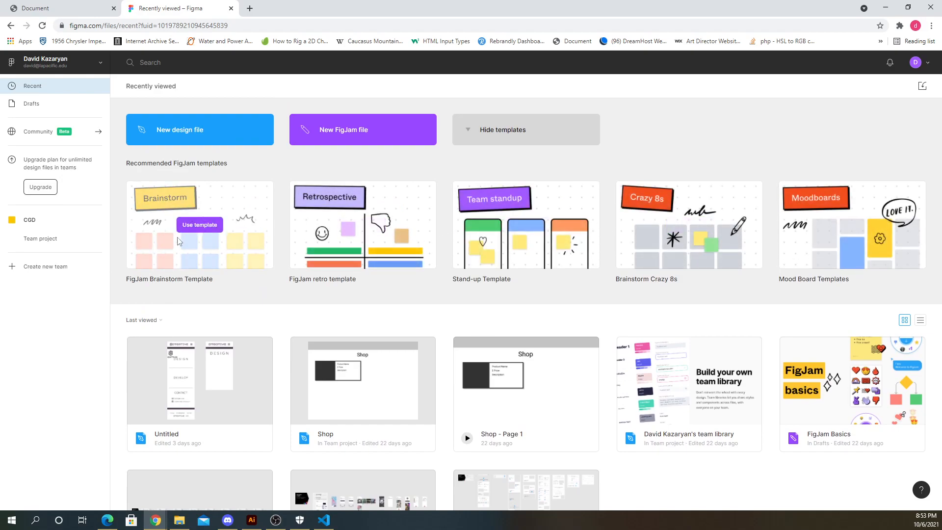
pyautogui.scroll(-2, 234, 289)
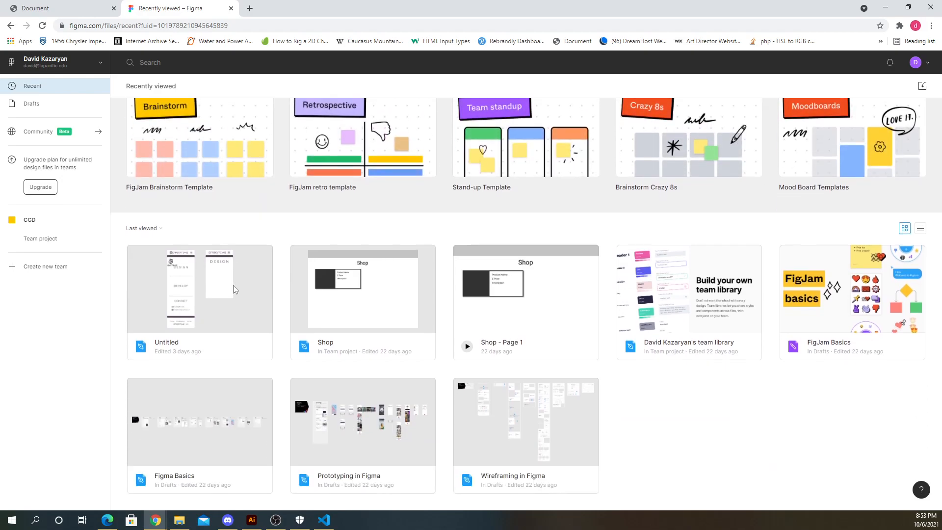
pyautogui.scroll(2, 234, 289)
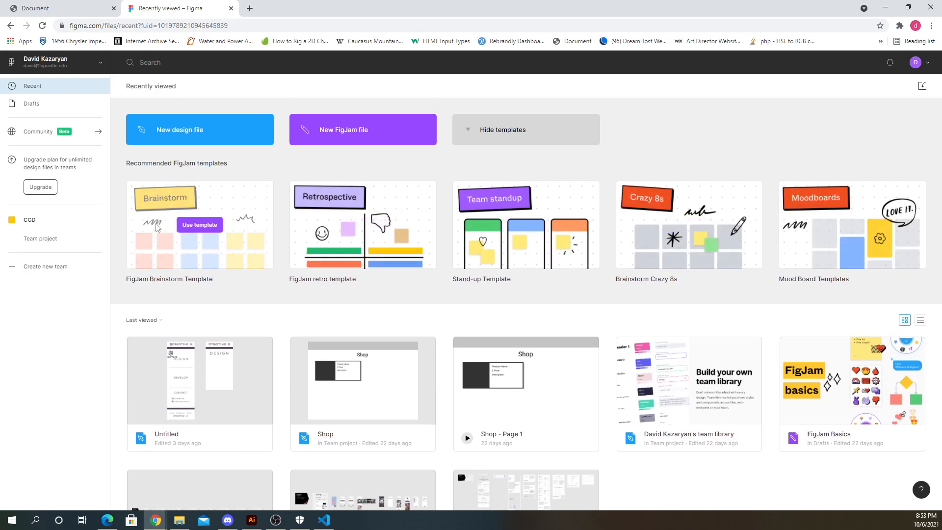
pyautogui.scroll(-2, 157, 226)
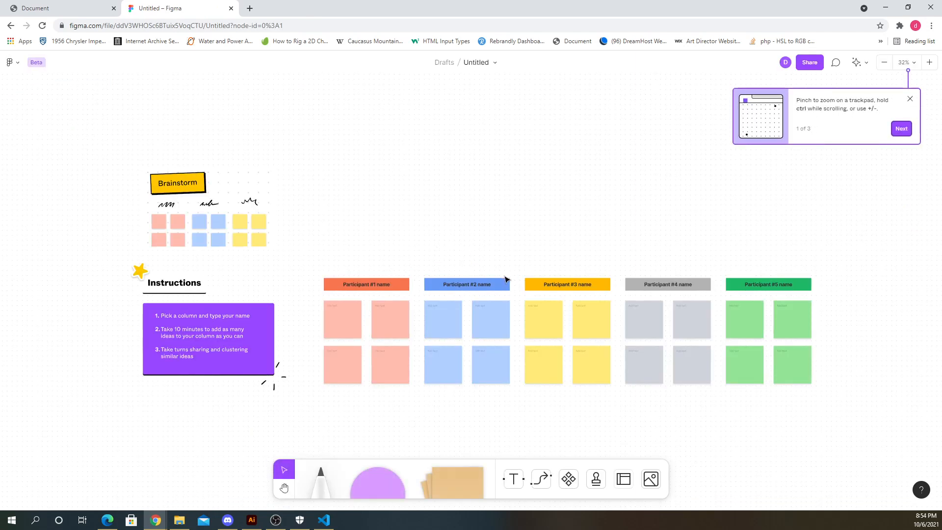
pyautogui.scroll(1, 378, 340)
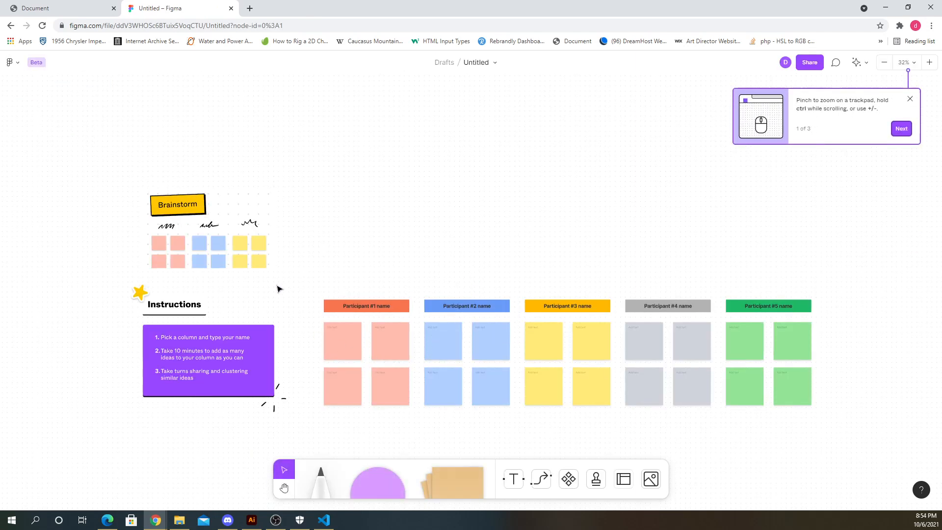
pyautogui.click(351, 339)
pyautogui.click(388, 344)
pyautogui.click(455, 345)
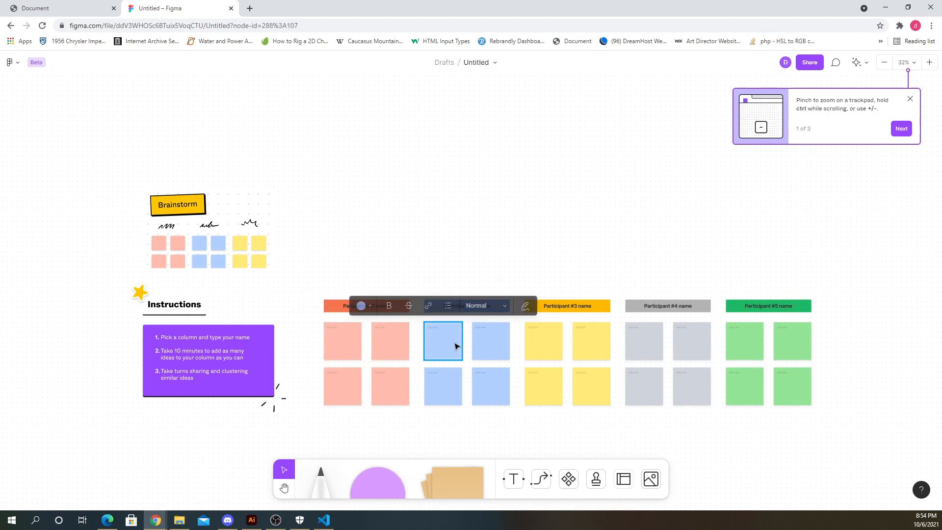
pyautogui.click(507, 345)
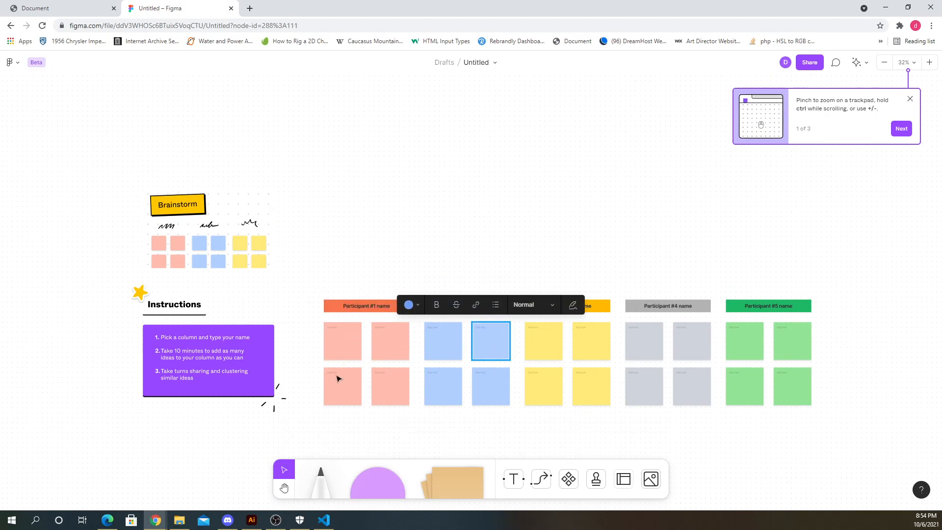
pyautogui.scroll(10, 338, 378)
pyautogui.click(338, 295)
pyautogui.click(329, 291)
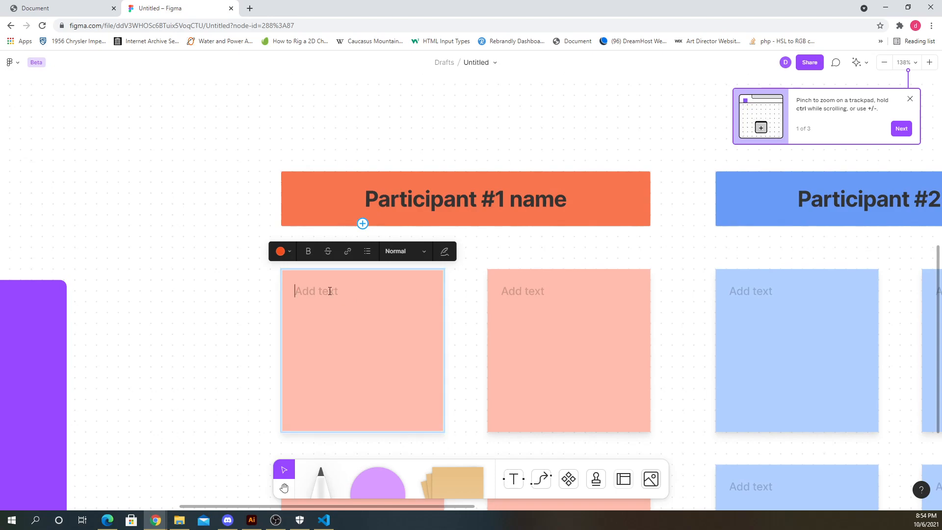
pyautogui.scroll(-2, 295, 304)
pyautogui.scroll(-10, 274, 329)
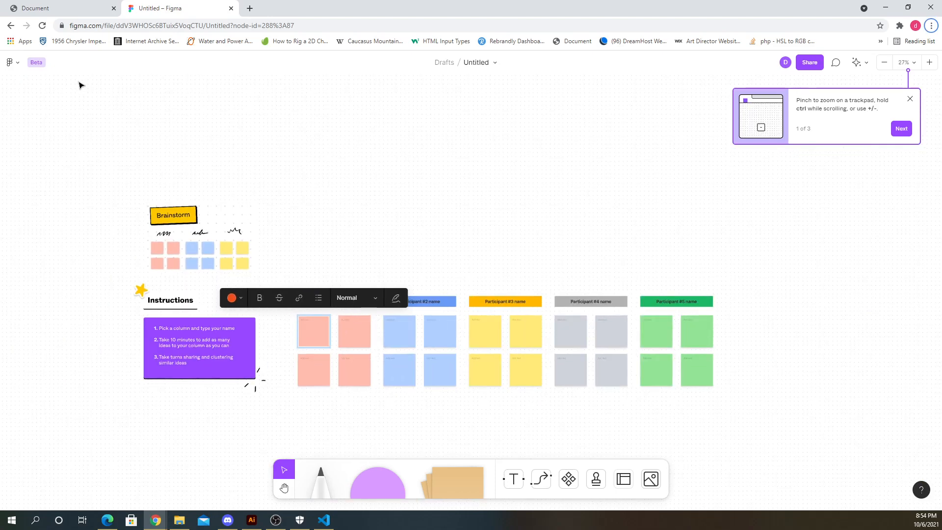
# - Return to the recent files and delete the untitled Brainstorm FigJam file
pyautogui.click(11, 25)
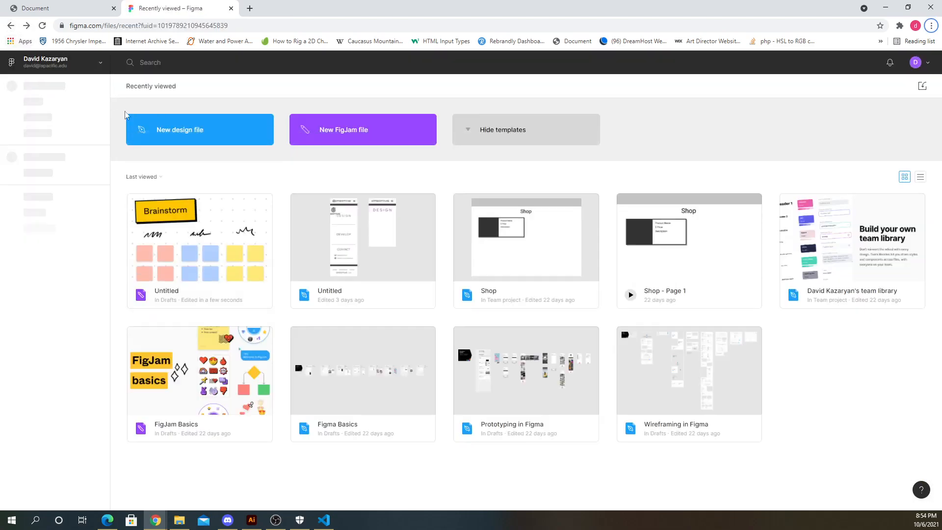
pyautogui.scroll(-2, 212, 346)
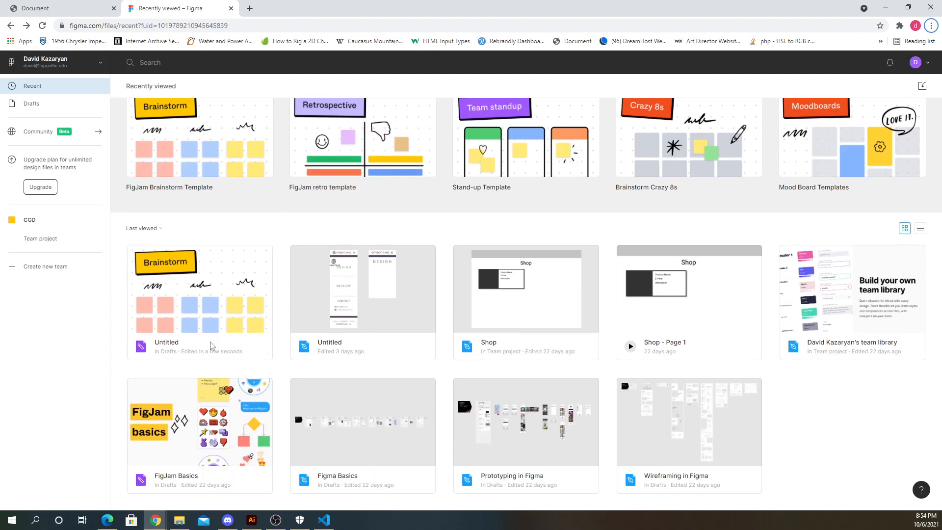
pyautogui.scroll(1, 216, 343)
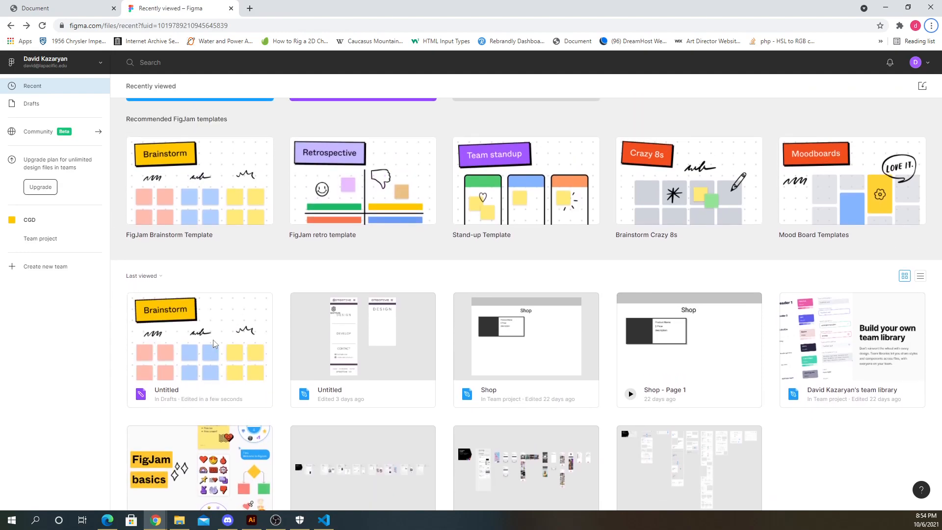
pyautogui.rightClick(257, 300)
pyautogui.click(287, 279)
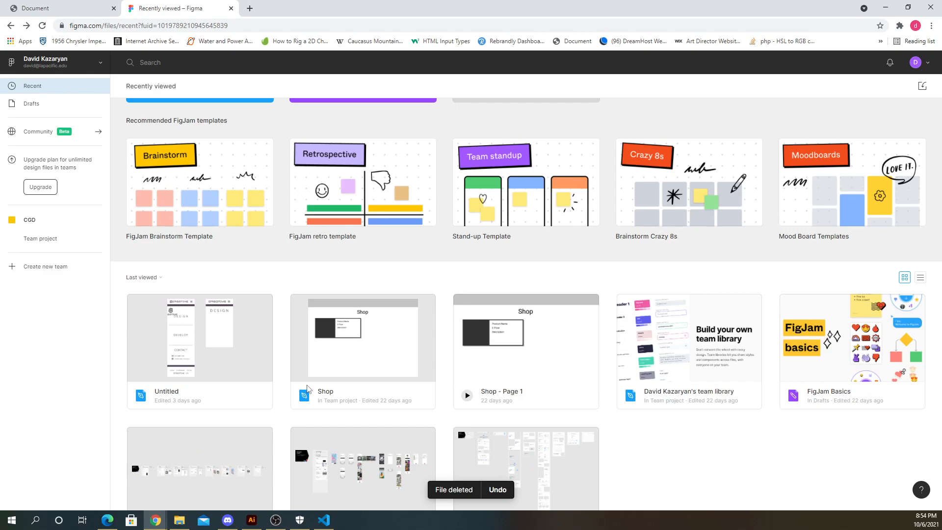
# - Remove the Untitled, Shop and Shop - Page 1 files from the recent files list
pyautogui.rightClick(261, 305)
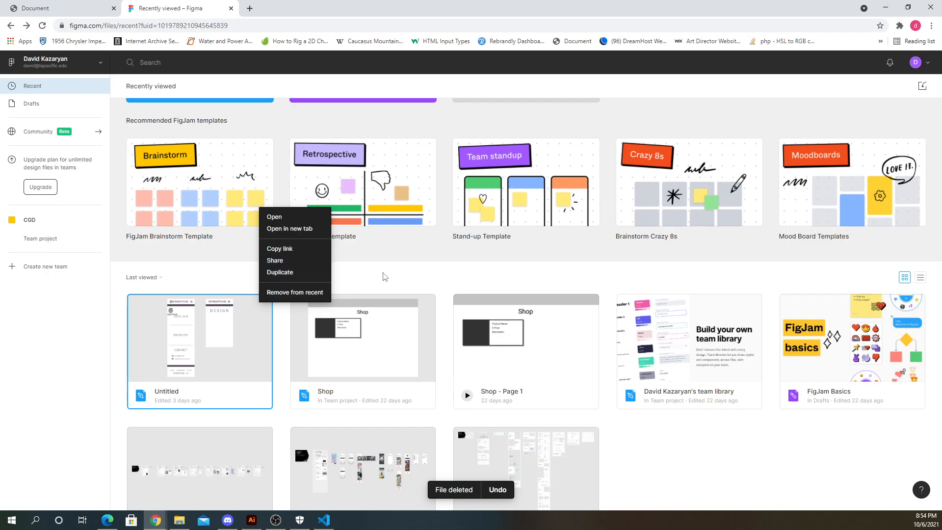
pyautogui.click(398, 282)
pyautogui.scroll(-1, 591, 352)
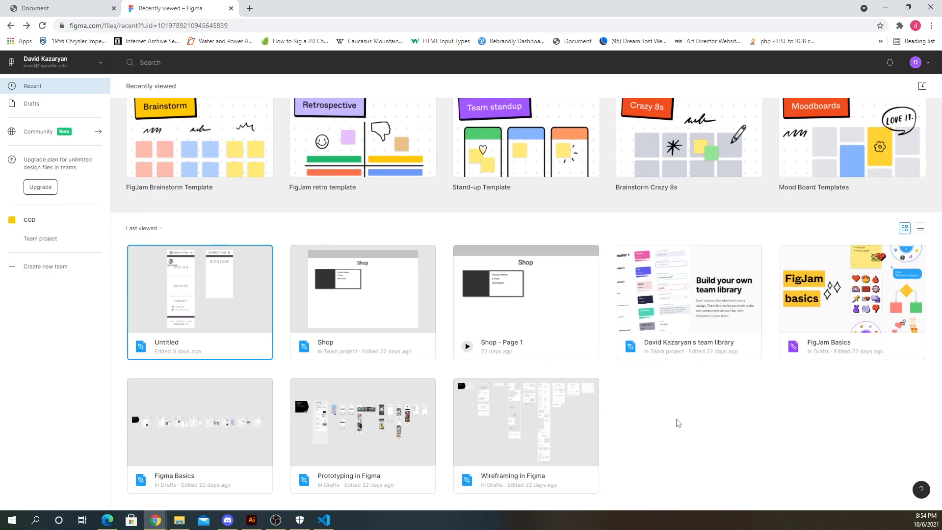
pyautogui.scroll(2, 606, 429)
pyautogui.scroll(-2, 589, 417)
pyautogui.click(646, 450)
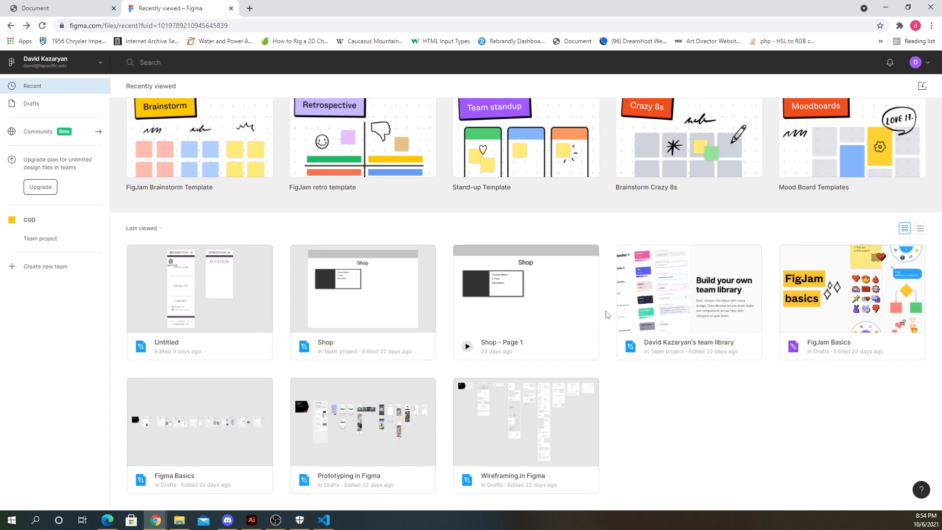
pyautogui.moveTo(607, 301); pyautogui.dragTo(164, 252)
pyautogui.rightClick(256, 260)
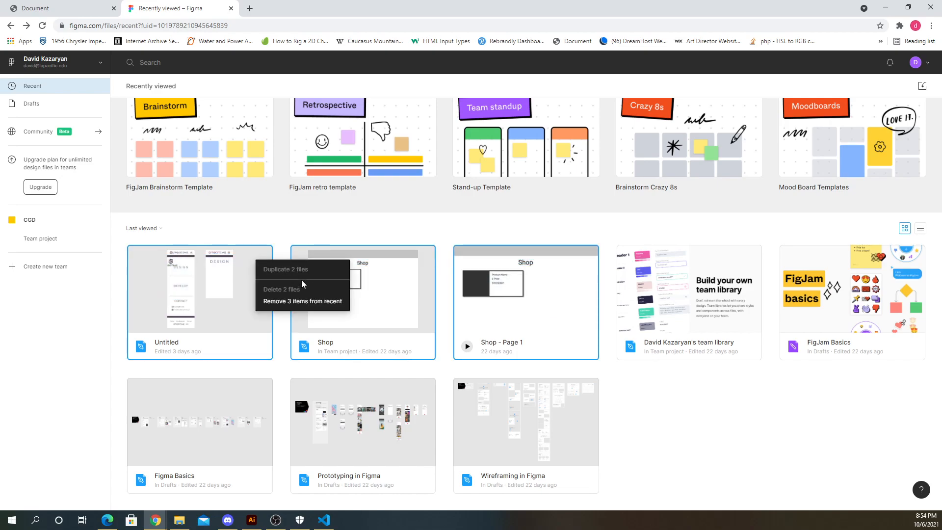
pyautogui.click(313, 307)
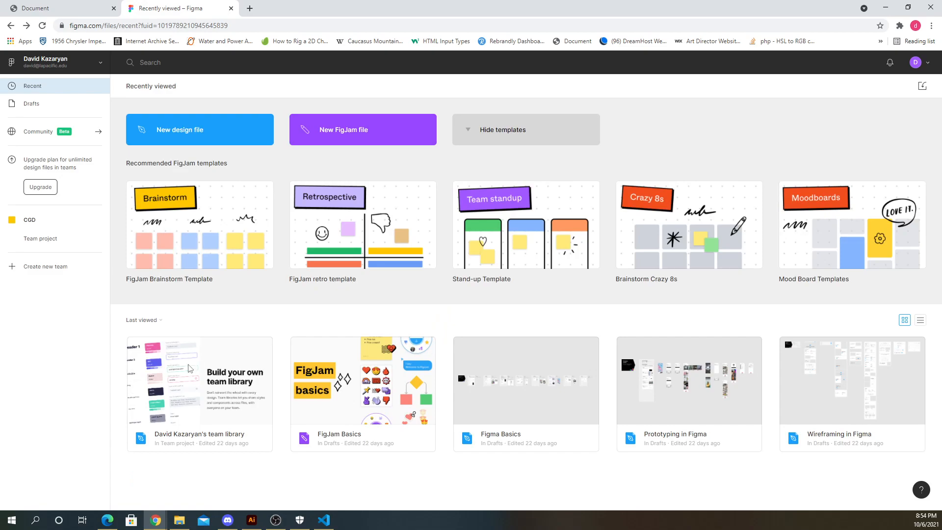
# - Open the Figma Basics tutorial file from the recent files
pyautogui.click(531, 413)
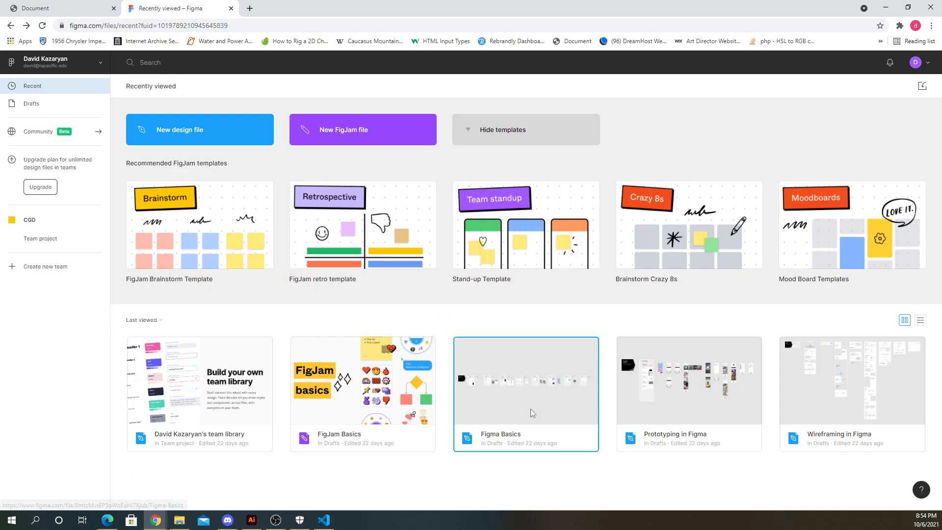
pyautogui.click(672, 403)
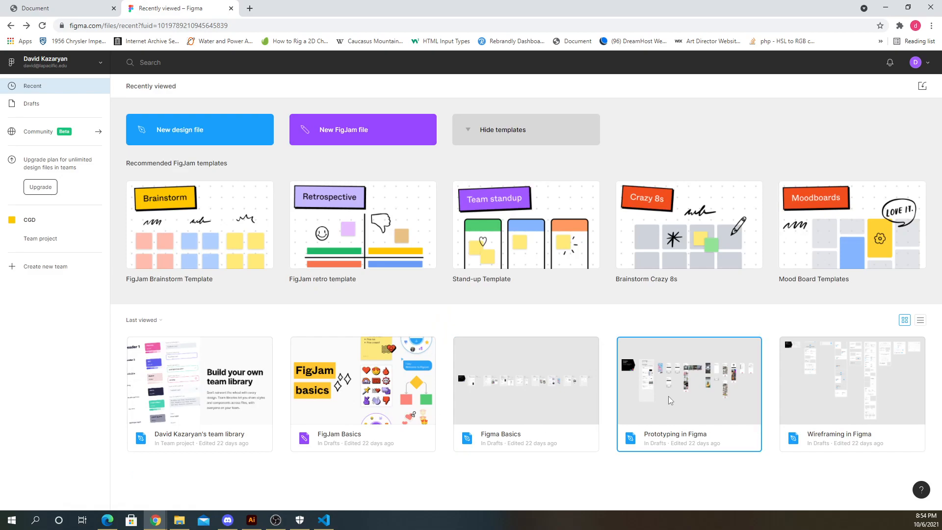
pyautogui.click(828, 403)
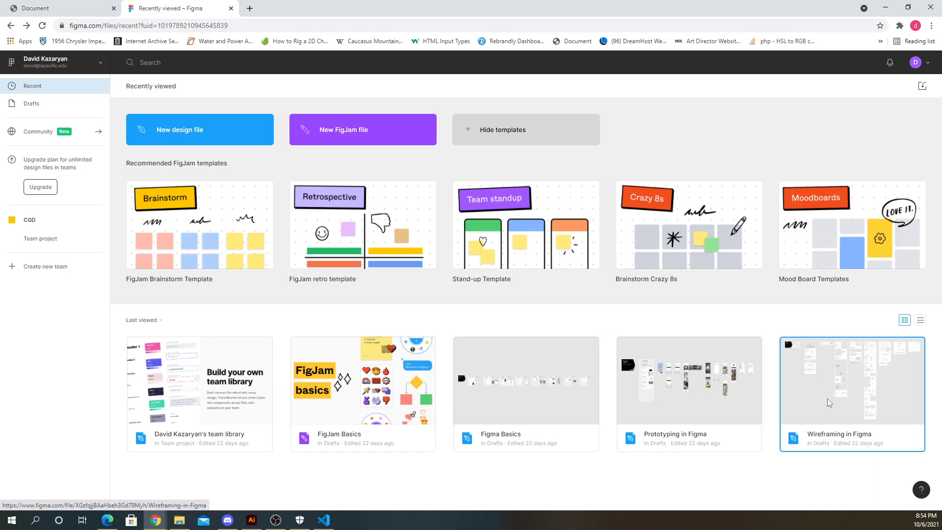
pyautogui.doubleClick(525, 410)
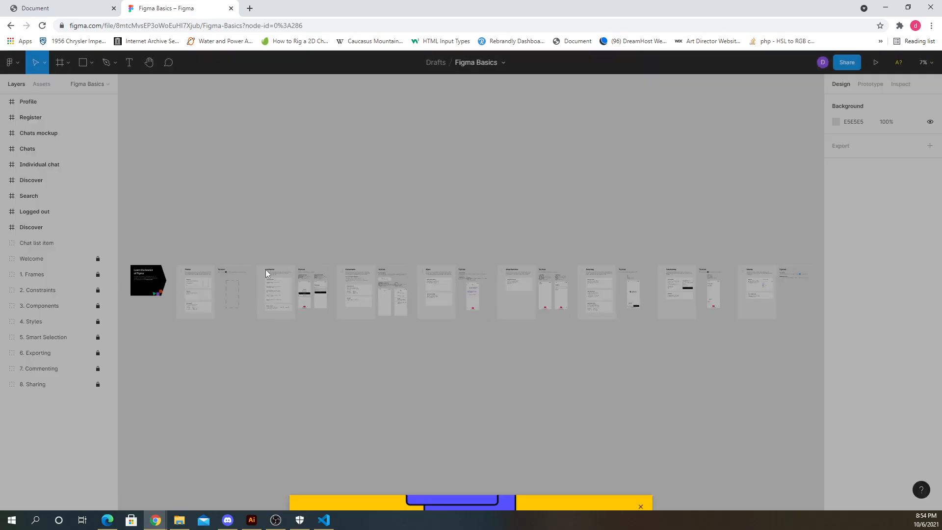
pyautogui.click(640, 163)
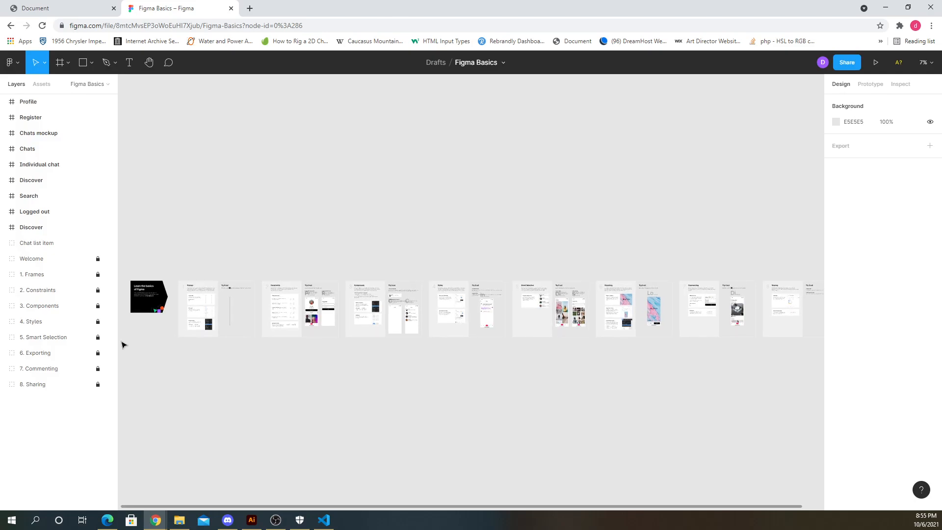
# - Browse the Figma Basics tutorial canvas and zoom to 100%
pyautogui.scroll(5, 133, 314)
pyautogui.scroll(3, 152, 253)
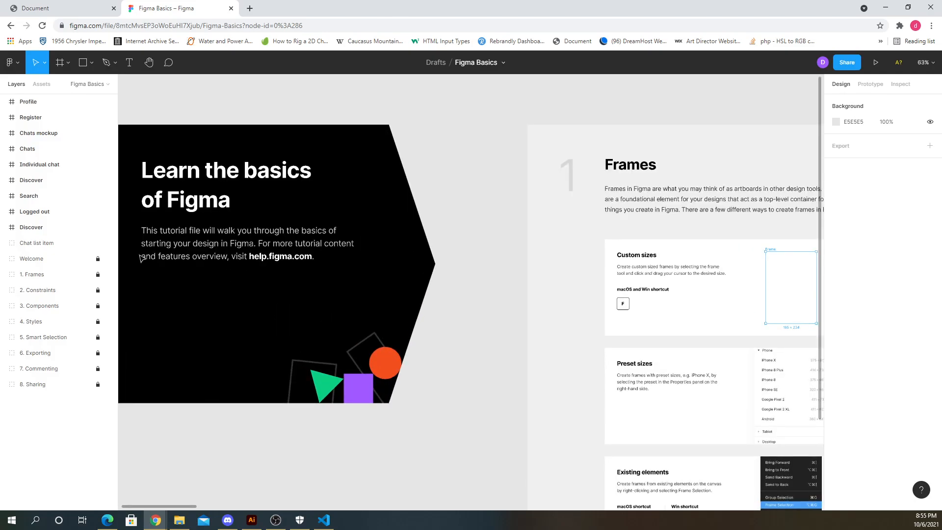
pyautogui.scroll(-2, 287, 327)
pyautogui.scroll(-1, 237, 322)
pyautogui.scroll(2, 237, 322)
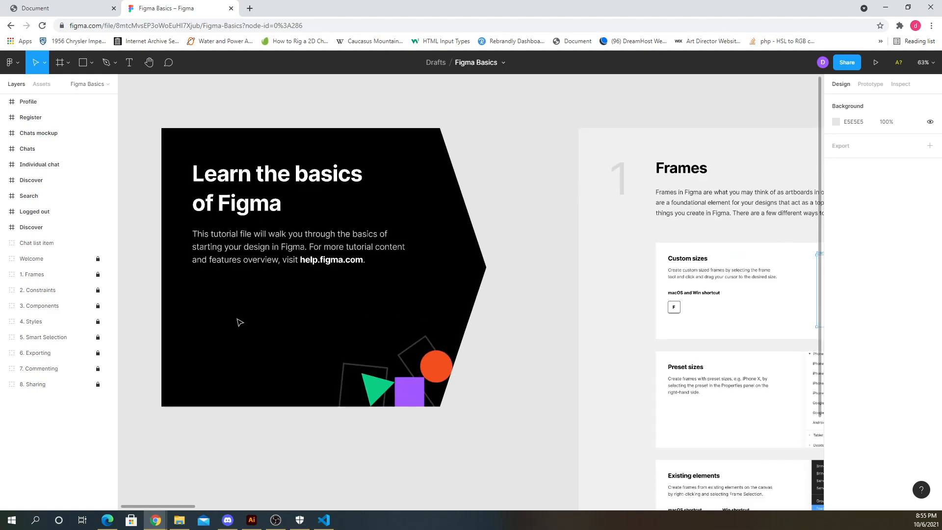
pyautogui.scroll(-3, 246, 322)
pyautogui.scroll(-2, 246, 322)
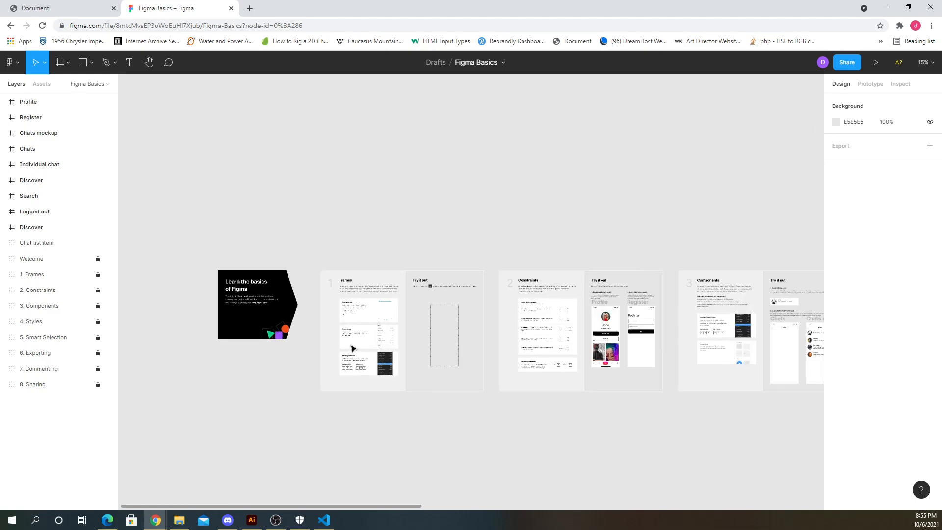
pyautogui.rightClick(40, 63)
pyautogui.press('Escape')
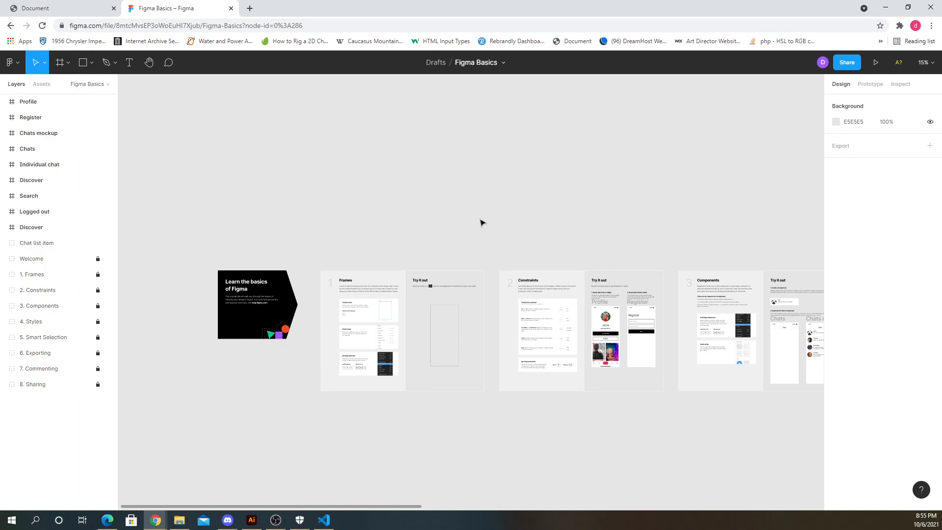
pyautogui.click(505, 64)
pyautogui.click(559, 65)
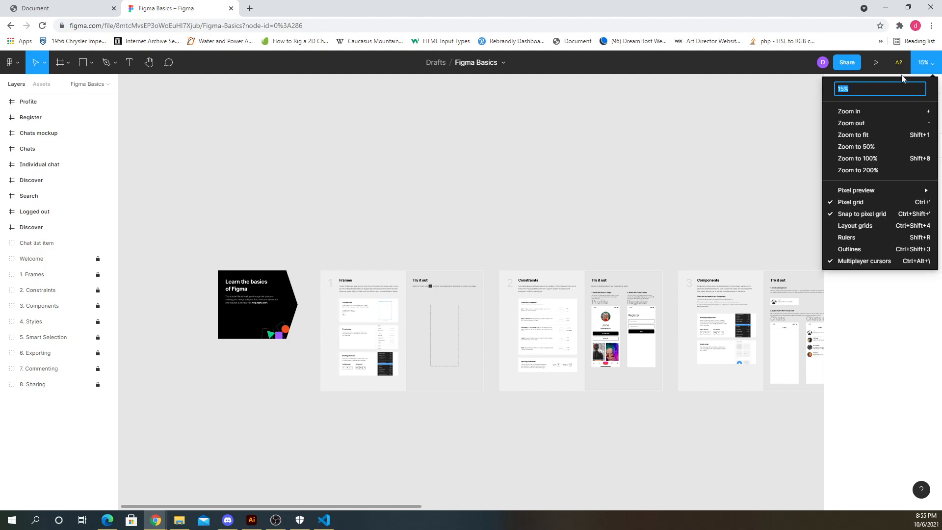
pyautogui.click(867, 158)
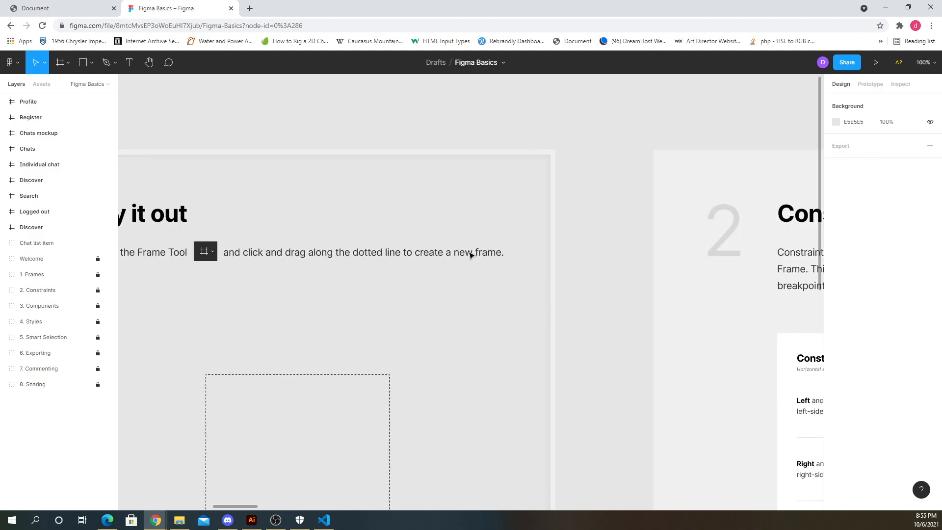
# - Pan across the Frames lesson and its Try it out area to study how frames are created
pyautogui.scroll(-5, 473, 258)
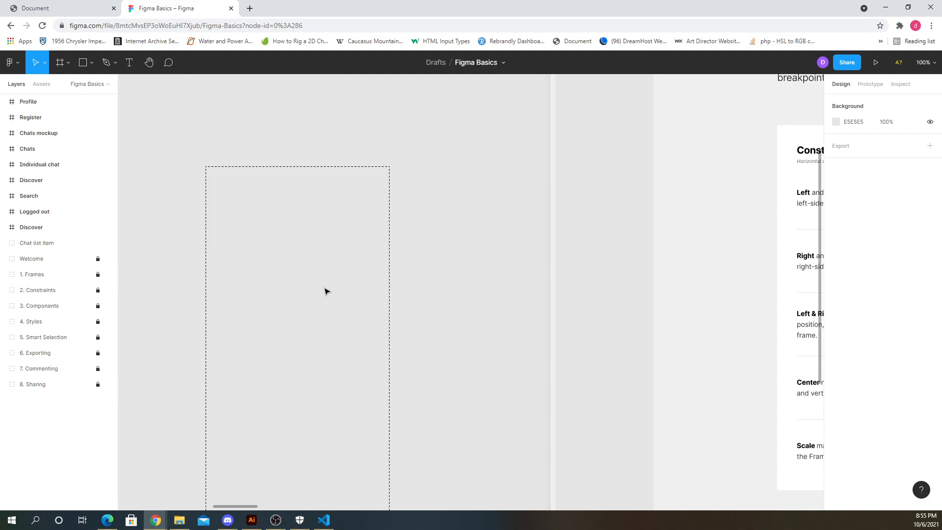
pyautogui.press('space')
pyautogui.press('space')
pyautogui.moveTo(156, 254); pyautogui.dragTo(591, 264)
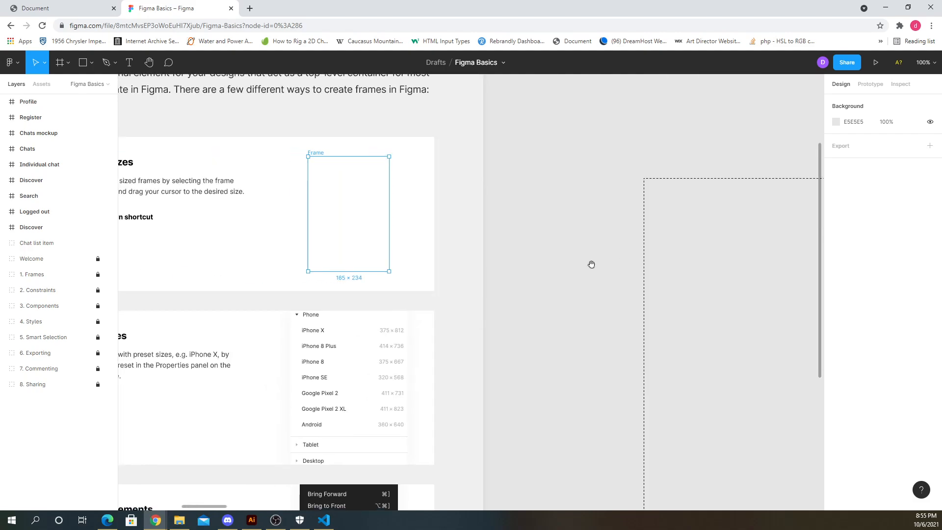
pyautogui.moveTo(195, 274); pyautogui.dragTo(607, 268)
pyautogui.moveTo(267, 285); pyautogui.dragTo(684, 260)
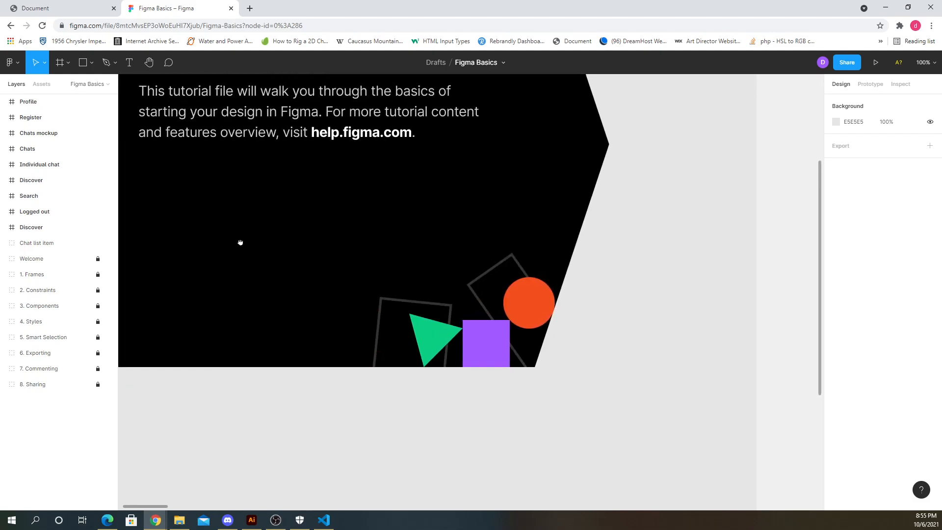
pyautogui.moveTo(240, 242); pyautogui.dragTo(387, 276)
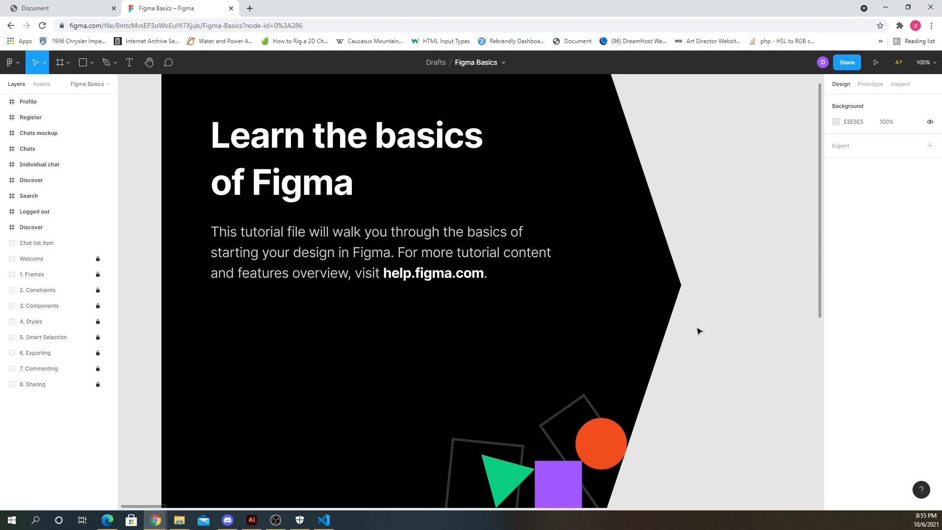
pyautogui.moveTo(698, 330); pyautogui.dragTo(237, 309)
pyautogui.moveTo(588, 343); pyautogui.dragTo(313, 329)
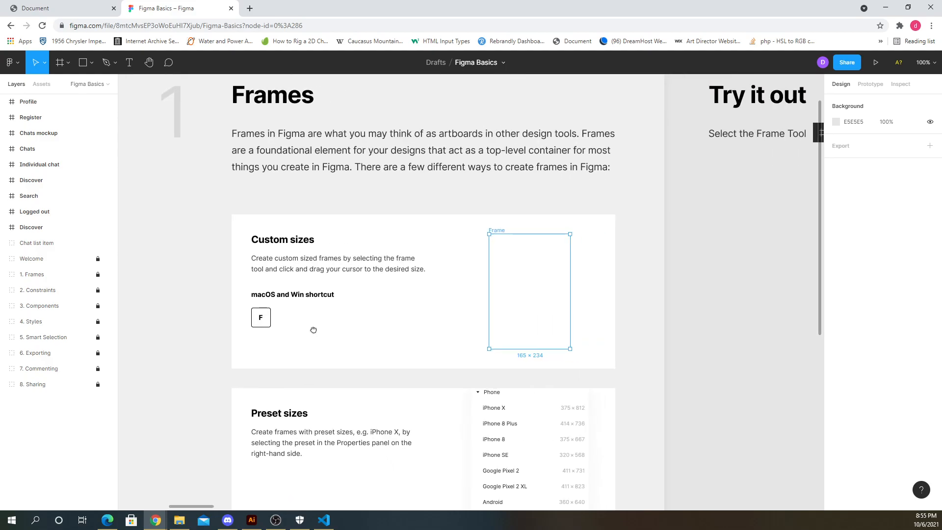
pyautogui.moveTo(400, 347); pyautogui.dragTo(356, 336)
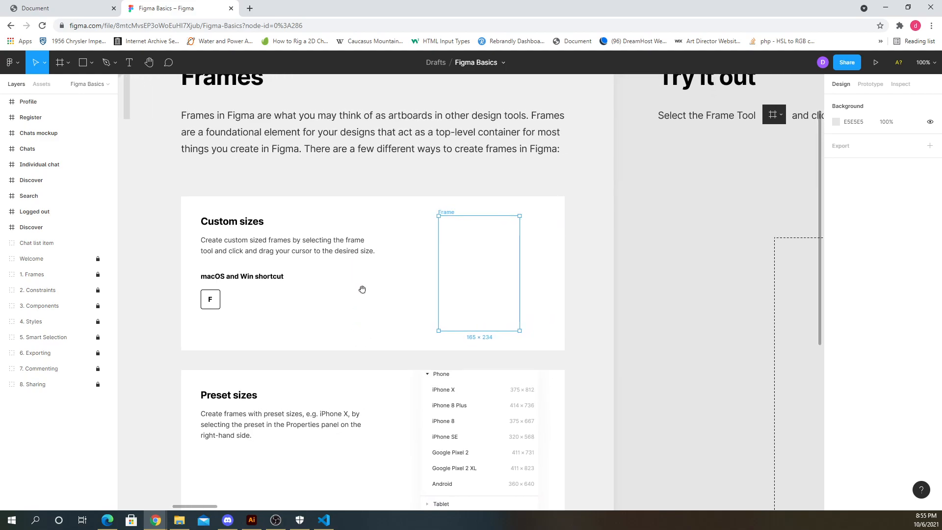
pyautogui.moveTo(401, 307); pyautogui.dragTo(394, 339)
pyautogui.moveTo(570, 332); pyautogui.dragTo(283, 316)
pyautogui.hscroll(15, 284, 317)
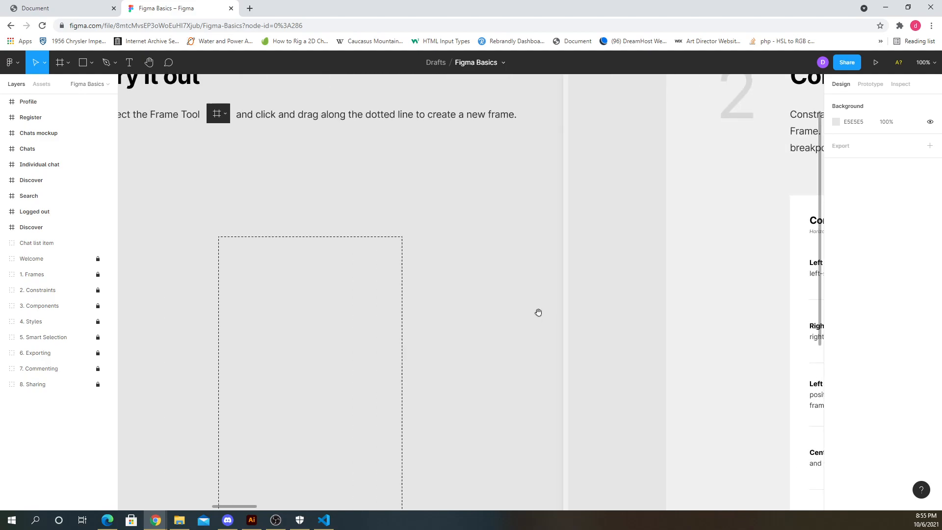
pyautogui.moveTo(539, 313); pyautogui.dragTo(761, 309)
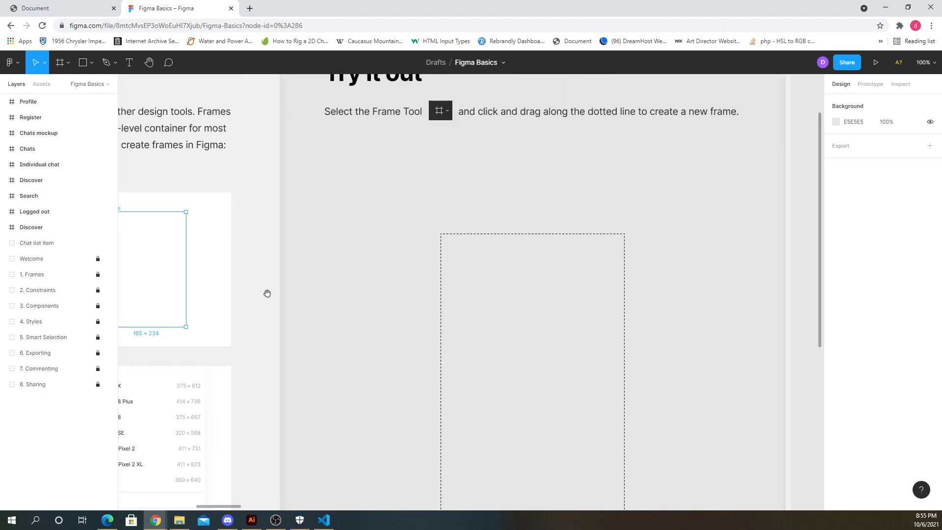
pyautogui.moveTo(267, 292); pyautogui.dragTo(461, 294)
pyautogui.moveTo(283, 283); pyautogui.dragTo(559, 281)
pyautogui.moveTo(506, 311); pyautogui.dragTo(318, 281)
pyautogui.moveTo(555, 351); pyautogui.dragTo(555, 347)
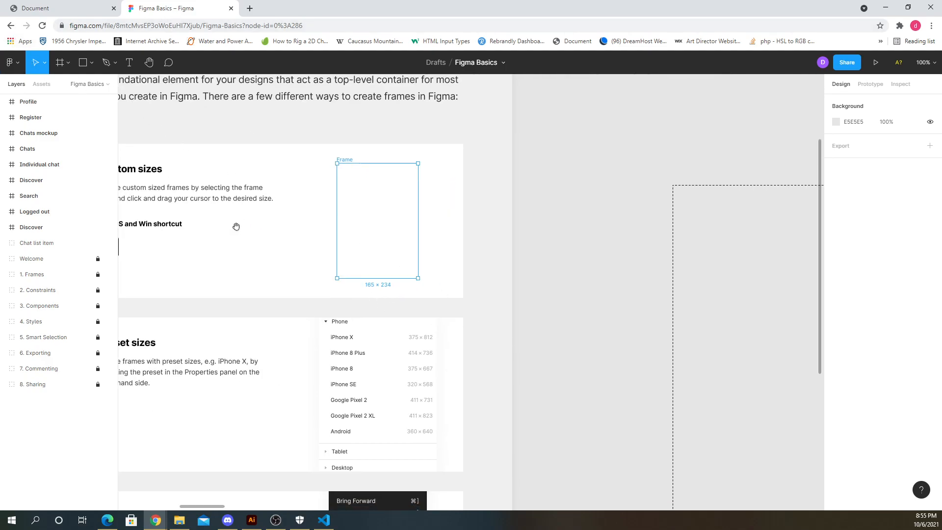
pyautogui.moveTo(234, 226); pyautogui.dragTo(294, 253)
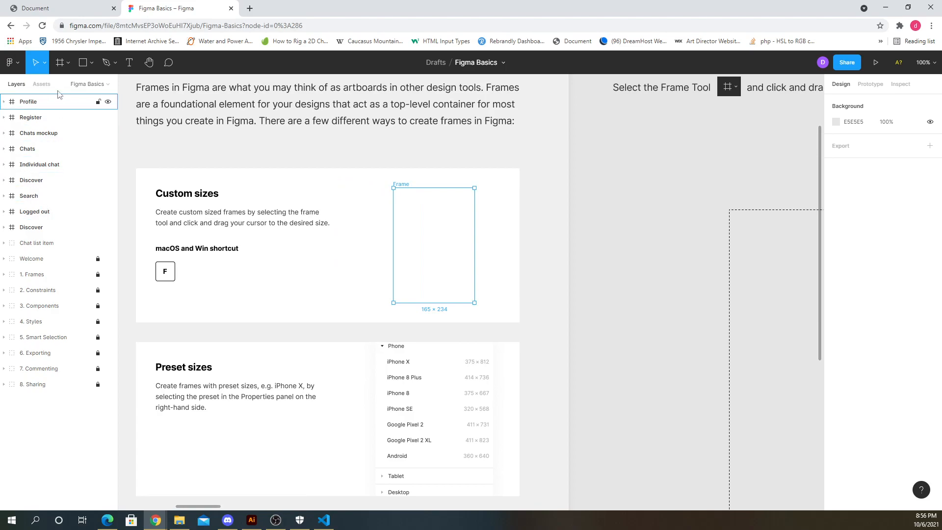
# - Go back to the files and create a new design file in the Team project, dismissing the FigJam promo
pyautogui.click(9, 64)
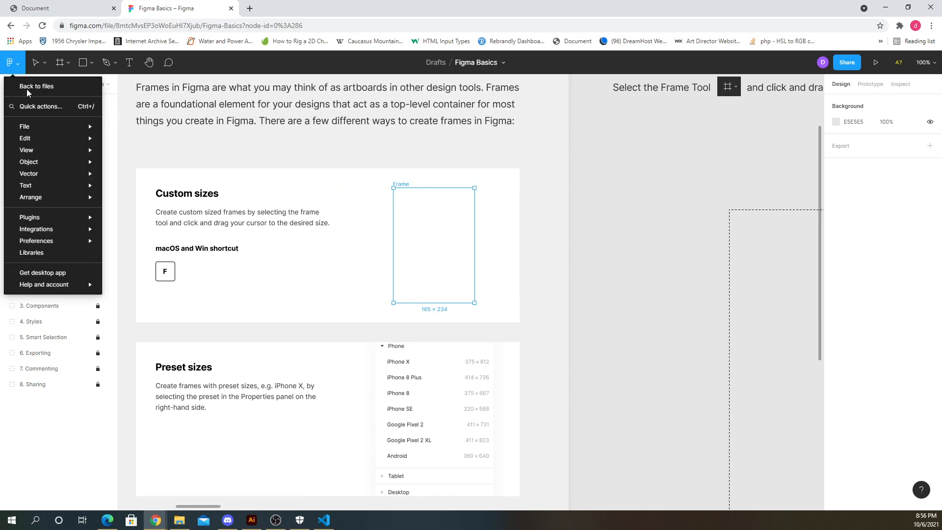
pyautogui.click(40, 87)
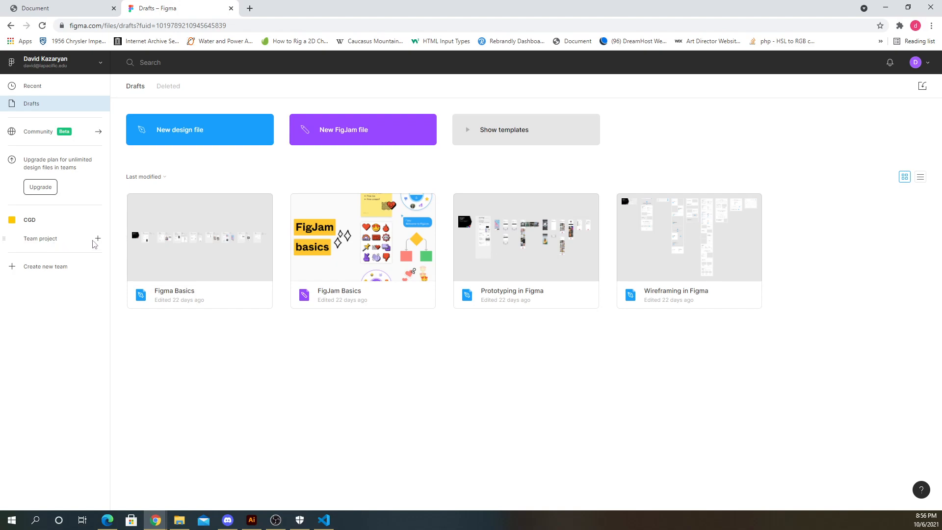
pyautogui.click(98, 239)
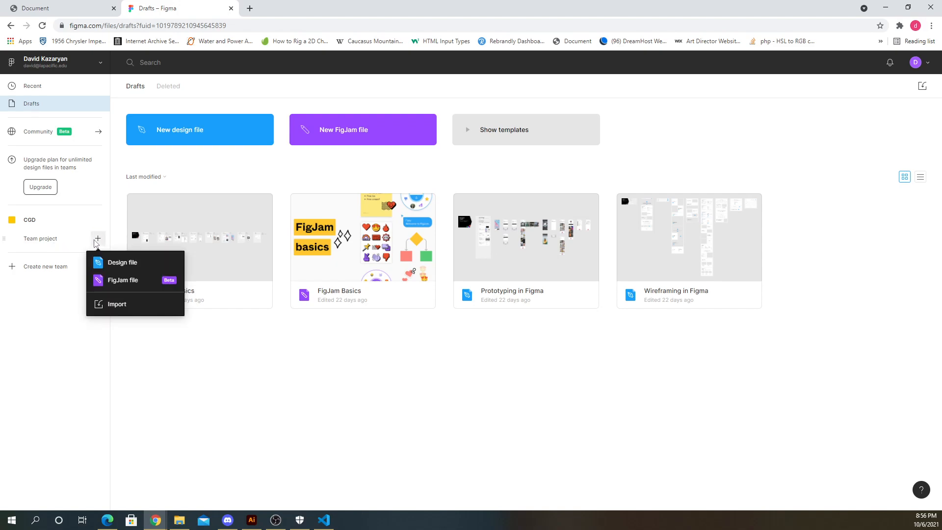
pyautogui.click(131, 265)
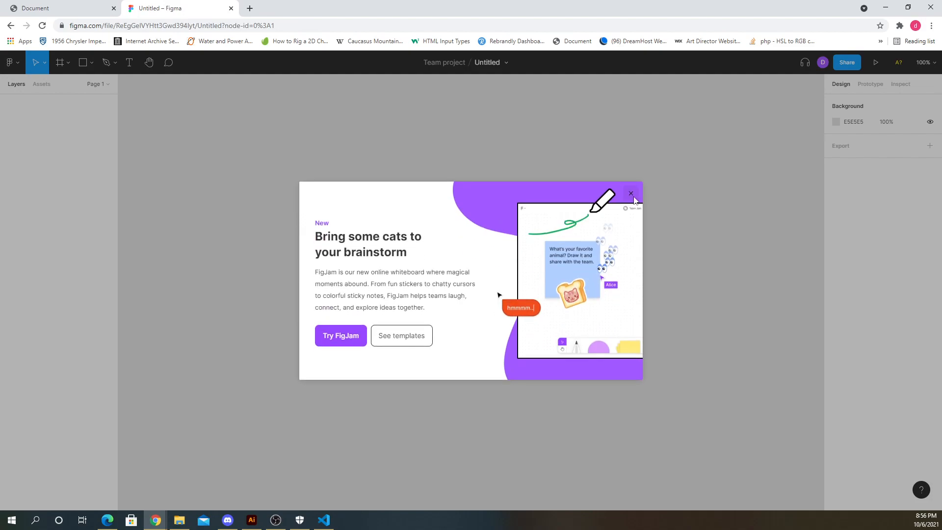
pyautogui.click(631, 195)
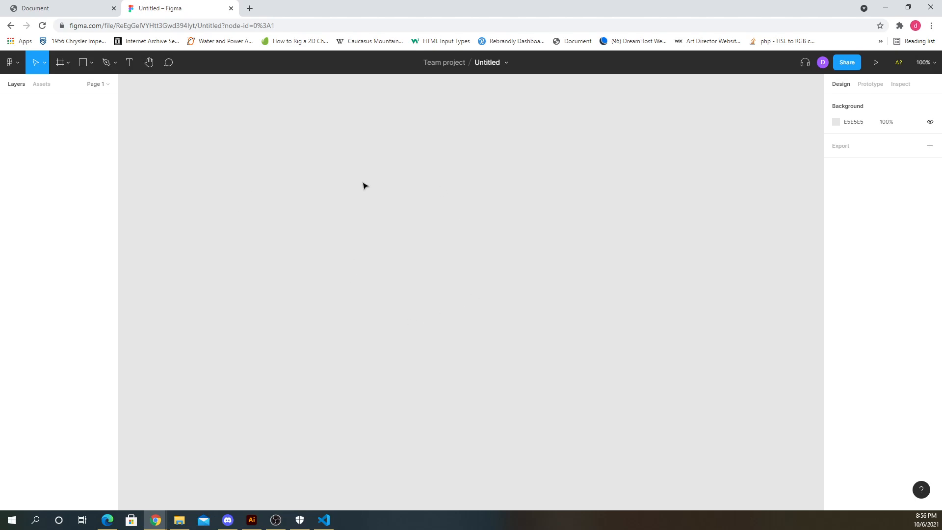
# - Add an Android 360 × 640 frame using the Frame tool's phone presets
pyautogui.click(60, 63)
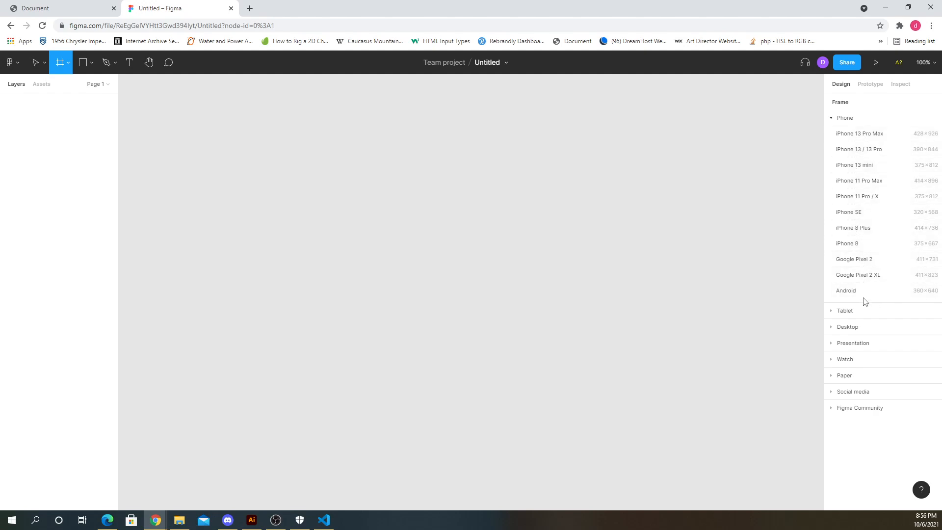
pyautogui.click(840, 312)
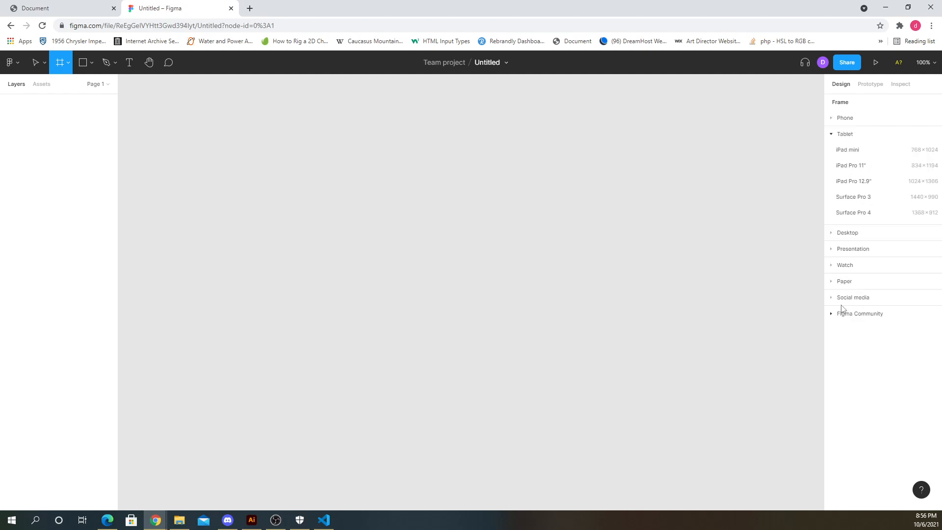
pyautogui.click(848, 237)
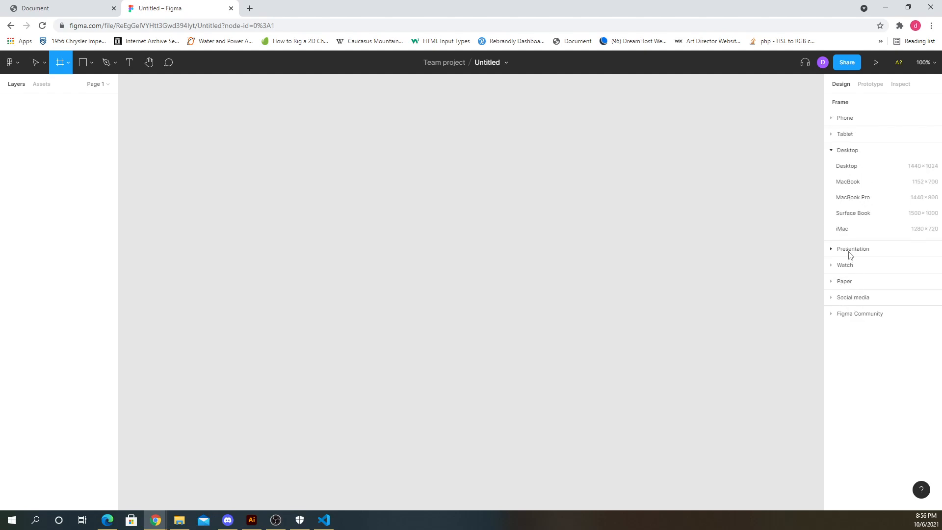
pyautogui.click(849, 250)
pyautogui.click(836, 167)
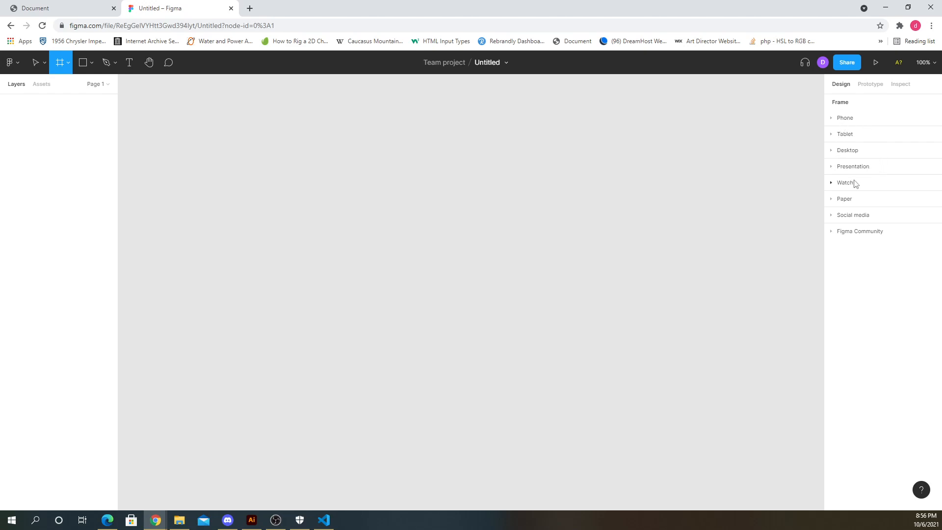
pyautogui.click(848, 122)
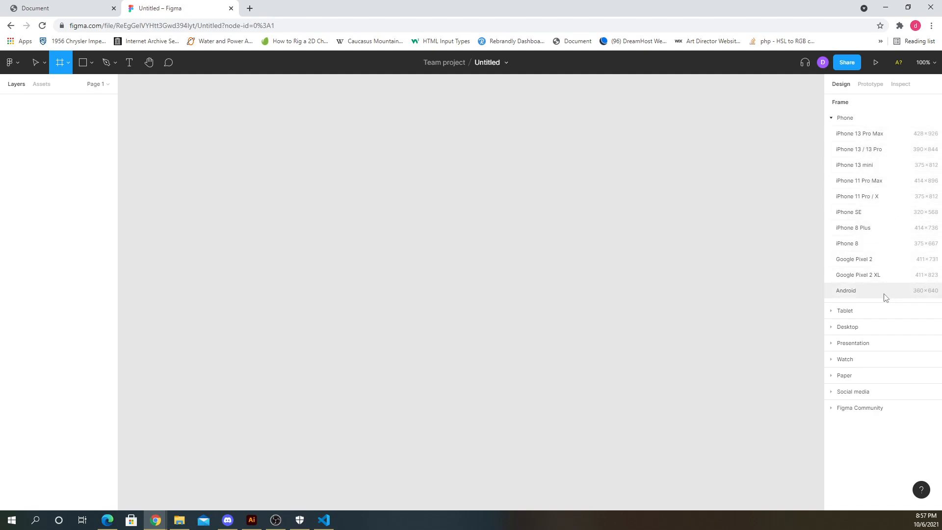
pyautogui.click(846, 291)
pyautogui.click(577, 203)
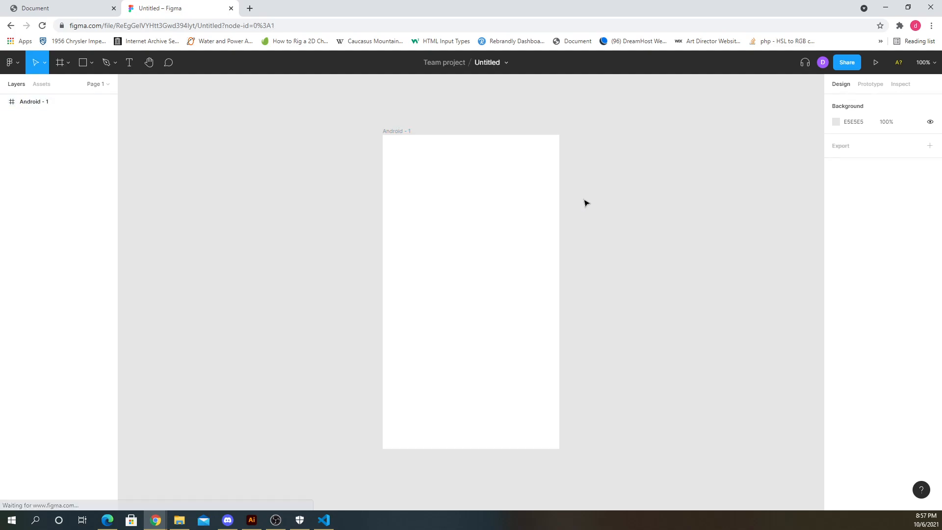
pyautogui.click(460, 193)
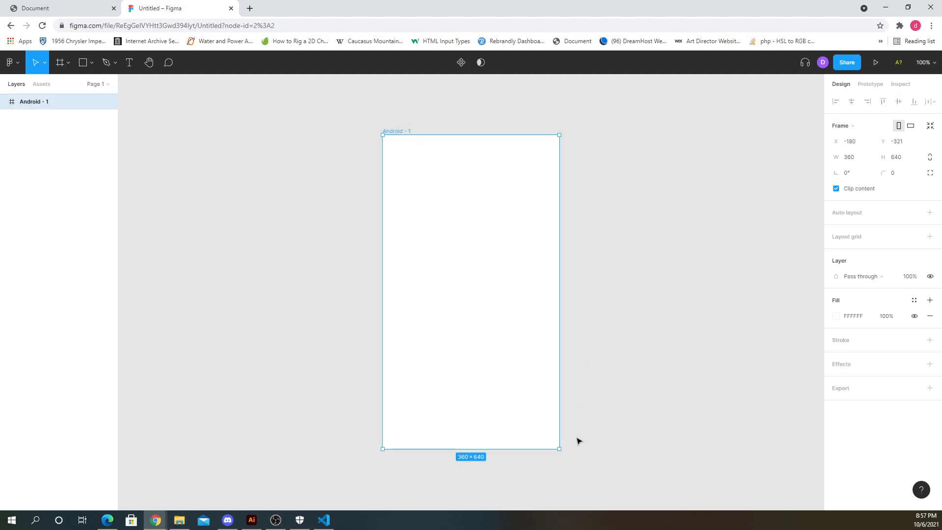
pyautogui.click(629, 391)
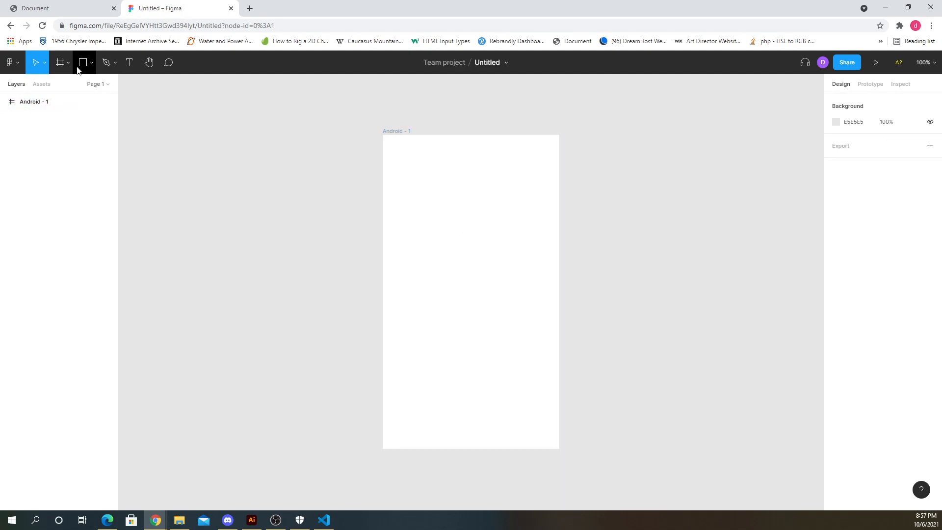
# - Draw a rectangle across the top of the Android frame, about 360 × 76
pyautogui.click(92, 68)
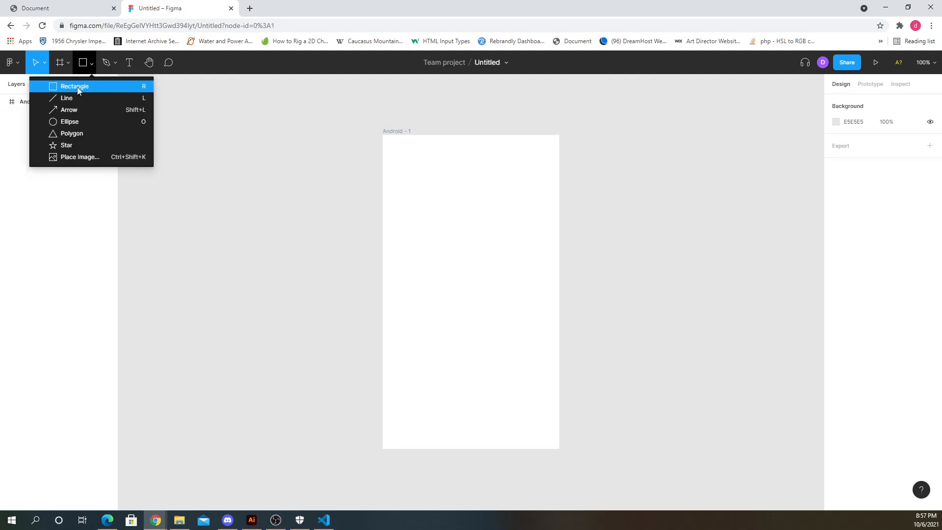
pyautogui.click(85, 84)
pyautogui.moveTo(379, 133); pyautogui.dragTo(559, 179)
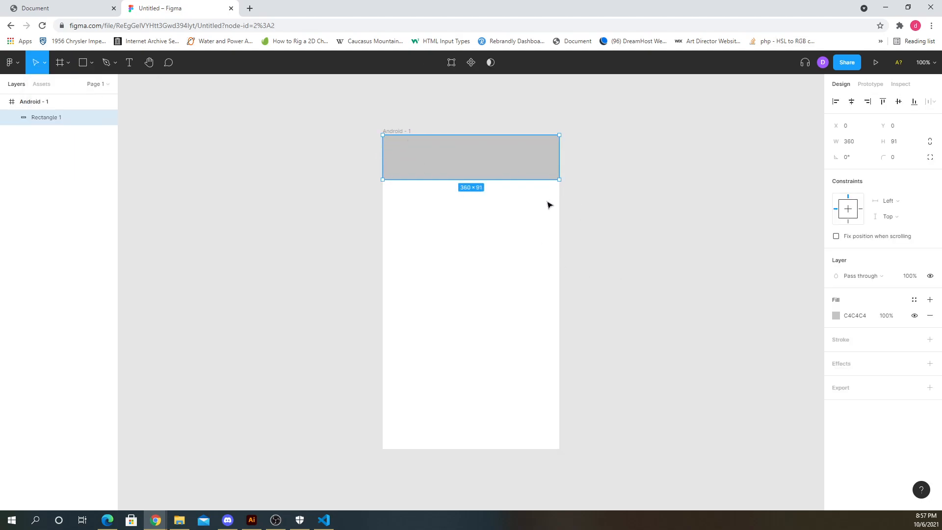
pyautogui.moveTo(558, 178)
pyautogui.mouseDown()
pyautogui.moveTo(437, 230)
pyautogui.moveTo(418, 432)
pyautogui.moveTo(434, 455)
pyautogui.moveTo(437, 381)
pyautogui.moveTo(522, 193)
pyautogui.moveTo(554, 192)
pyautogui.moveTo(559, 167)
pyautogui.moveTo(427, 458)
pyautogui.moveTo(488, 239)
pyautogui.moveTo(552, 184)
pyautogui.moveTo(559, 150)
pyautogui.moveTo(558, 173)
pyautogui.mouseUp()
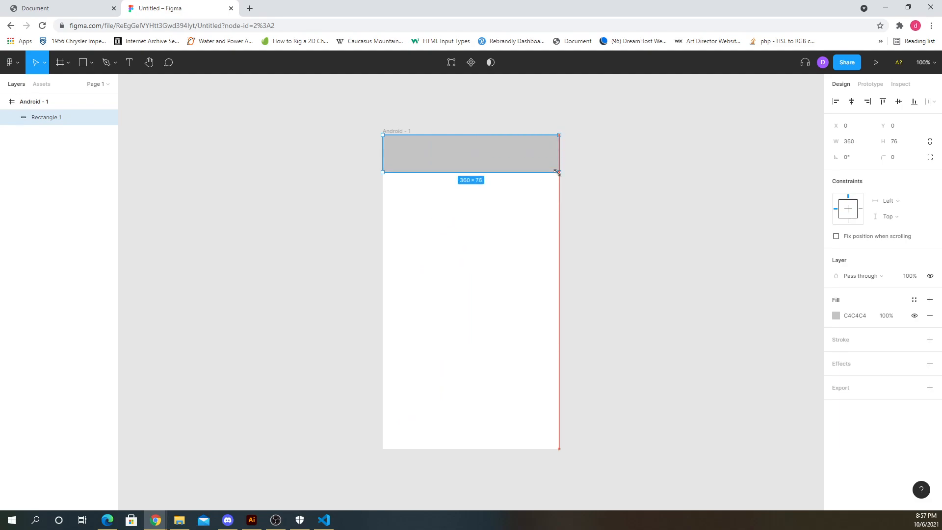
pyautogui.click(601, 173)
# - Zoom in on the frame and add a Home text label below the gray header bar
pyautogui.scroll(1, 502, 141)
pyautogui.scroll(1, 514, 146)
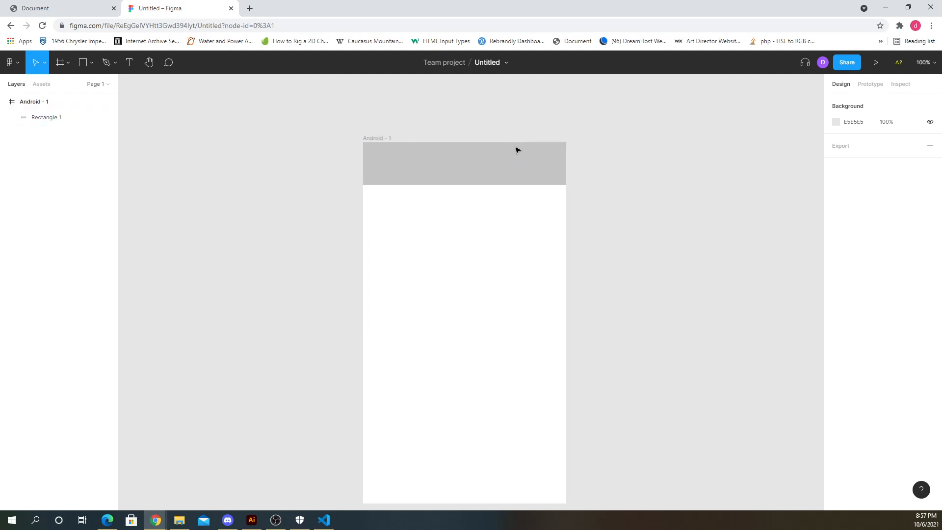
pyautogui.scroll(4, 517, 150)
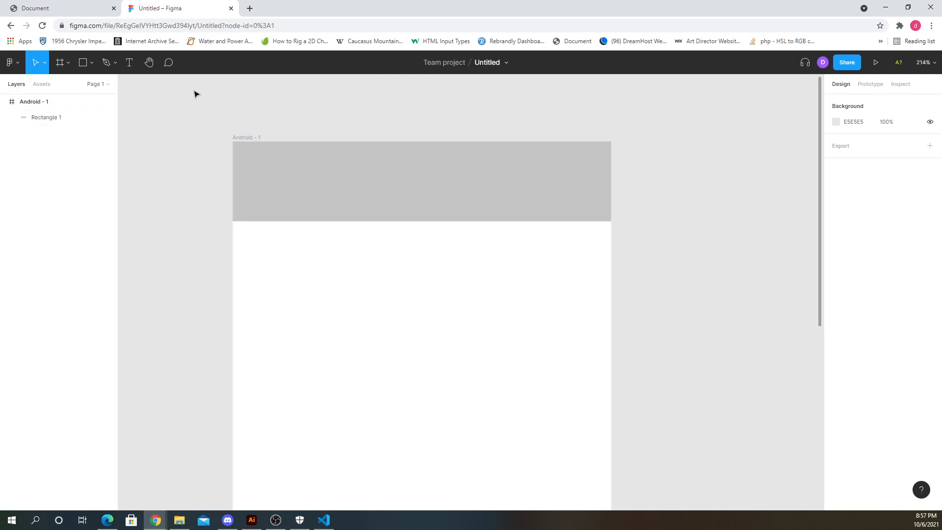
pyautogui.click(129, 62)
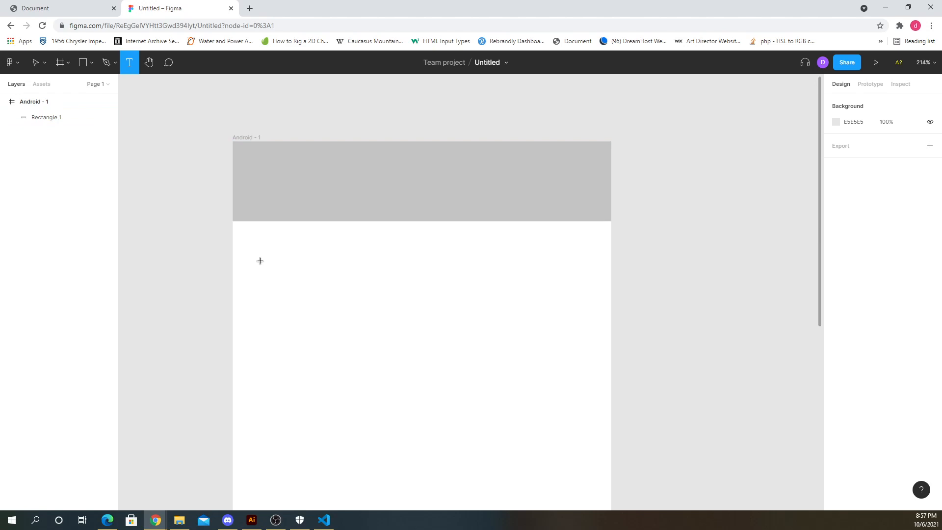
pyautogui.click(257, 264)
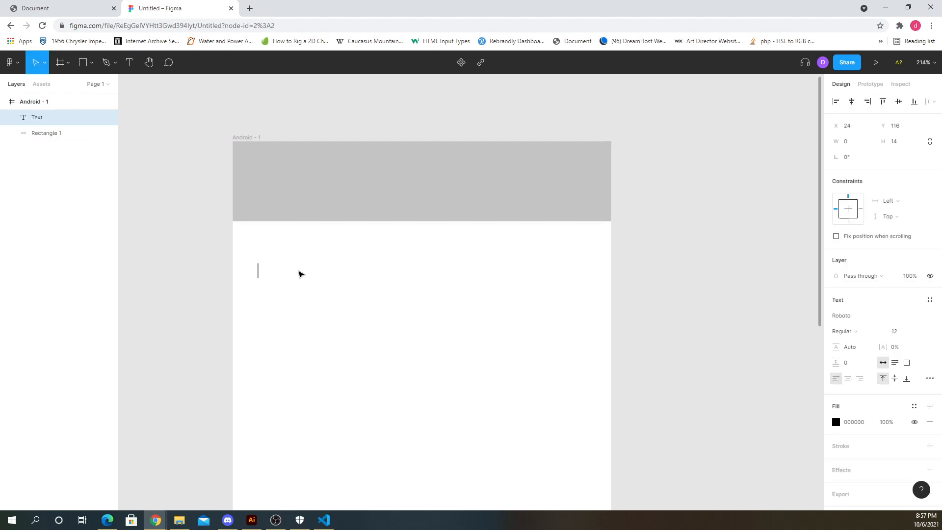
pyautogui.write('hOME')
pyautogui.press('BackSpace')
pyautogui.press('BackSpace')
pyautogui.press('BackSpace')
pyautogui.press('BackSpace')
pyautogui.write('Home')
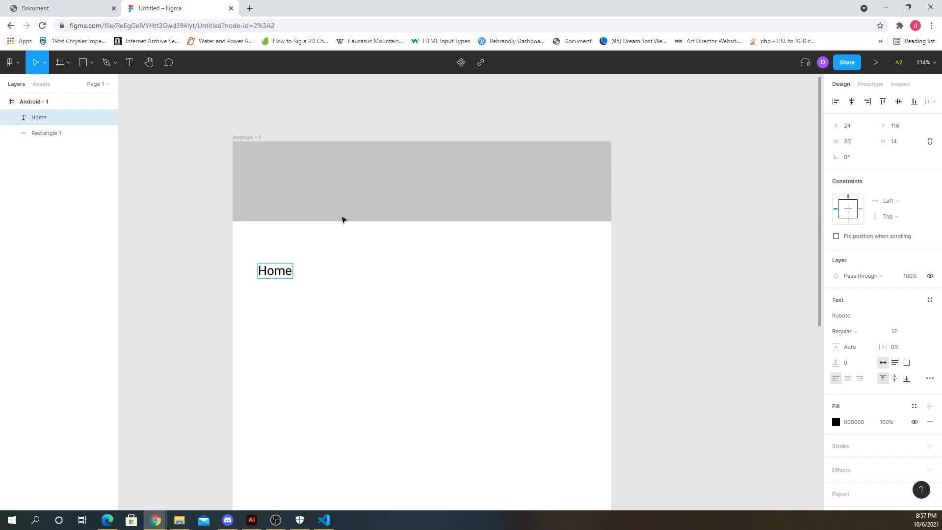
pyautogui.press('Escape')
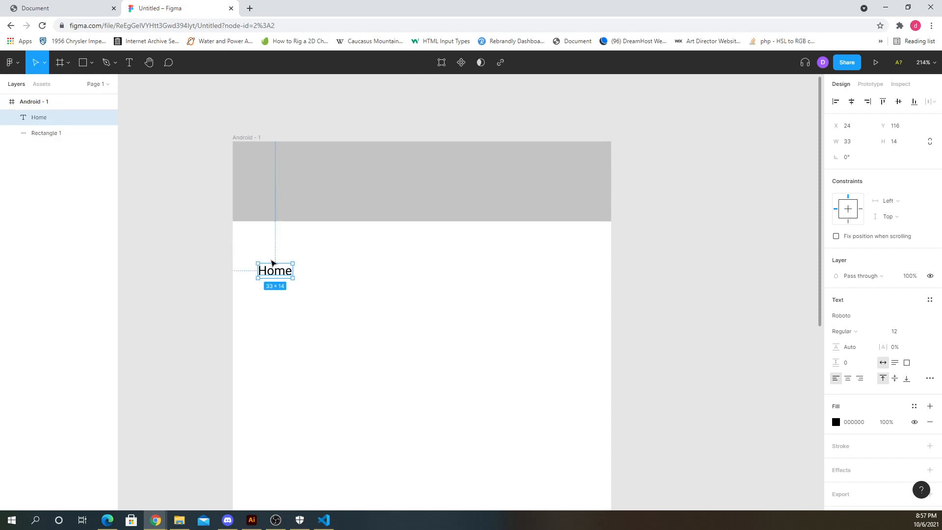
# - Duplicate the Home label to its right and change the copy's text to About
pyautogui.keyDown('alt'); pyautogui.moveTo(286, 274); pyautogui.dragTo(341, 274); pyautogui.keyUp('alt')
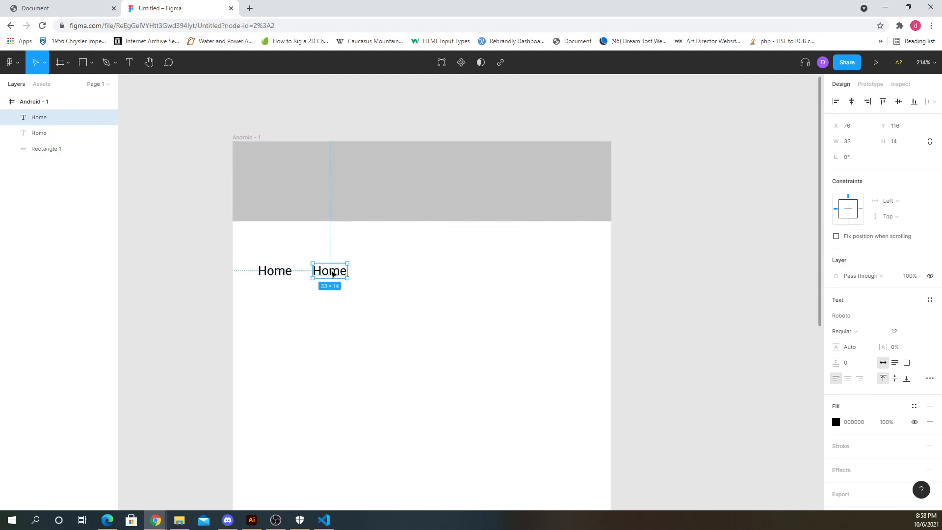
pyautogui.doubleClick(332, 273)
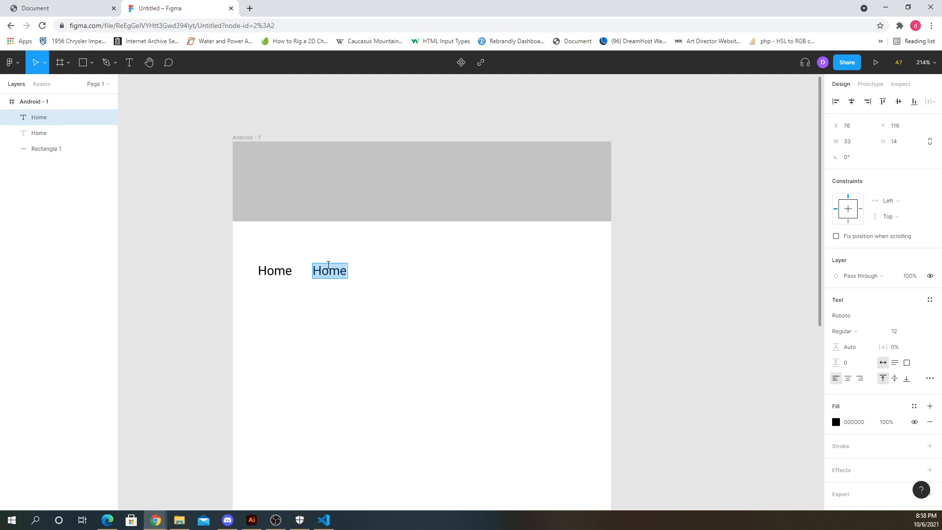
pyautogui.write('About')
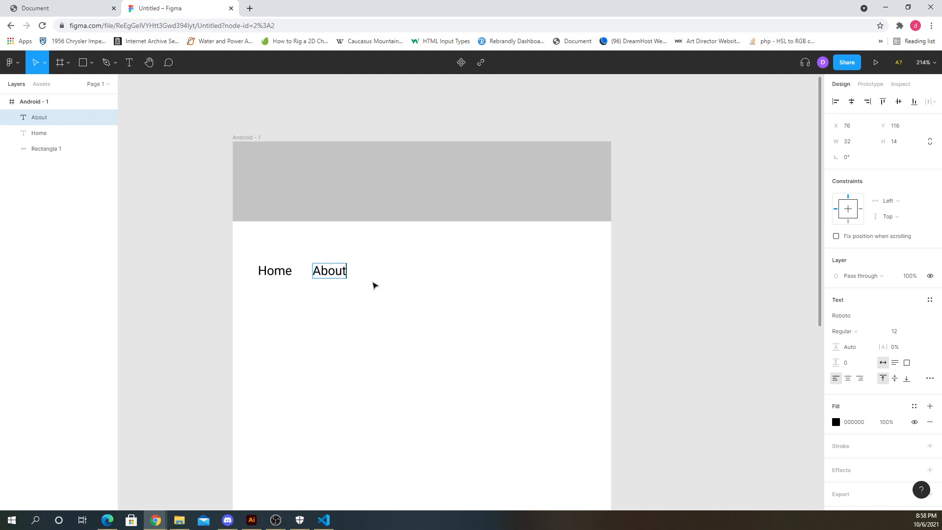
pyautogui.press('Escape')
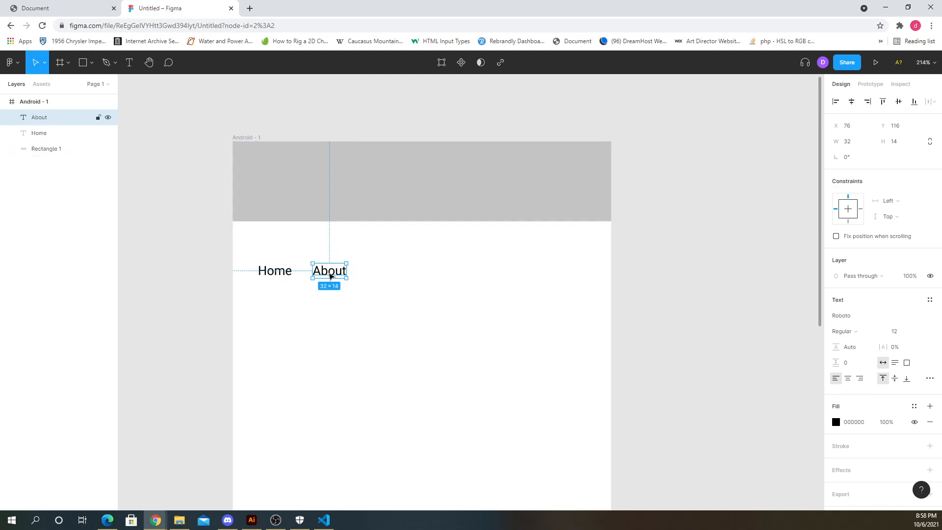
# - Duplicate the About label further right and open the copy's text for editing
pyautogui.moveTo(330, 277); pyautogui.dragTo(387, 266)
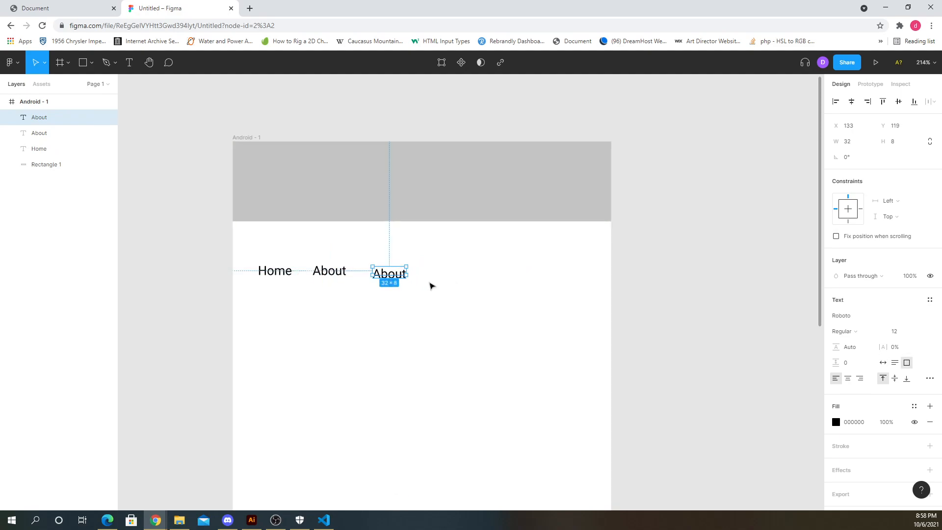
pyautogui.hotkey('ctrl', 'z')
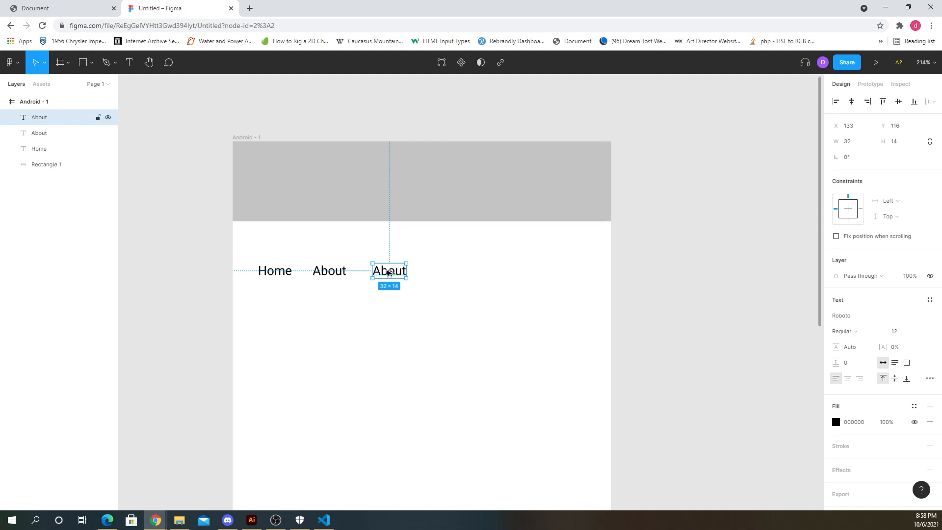
pyautogui.doubleClick(387, 272)
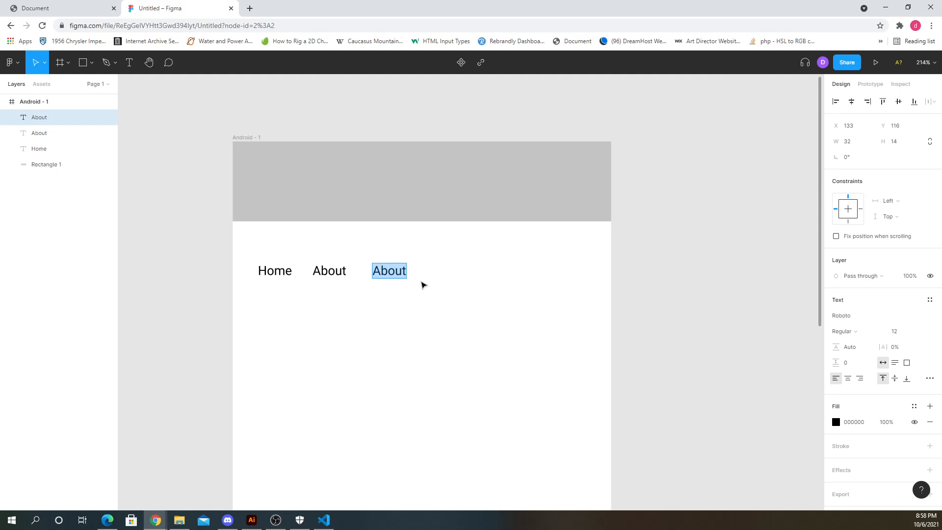
# - Change the third label's text to Projects
pyautogui.write('Projects')
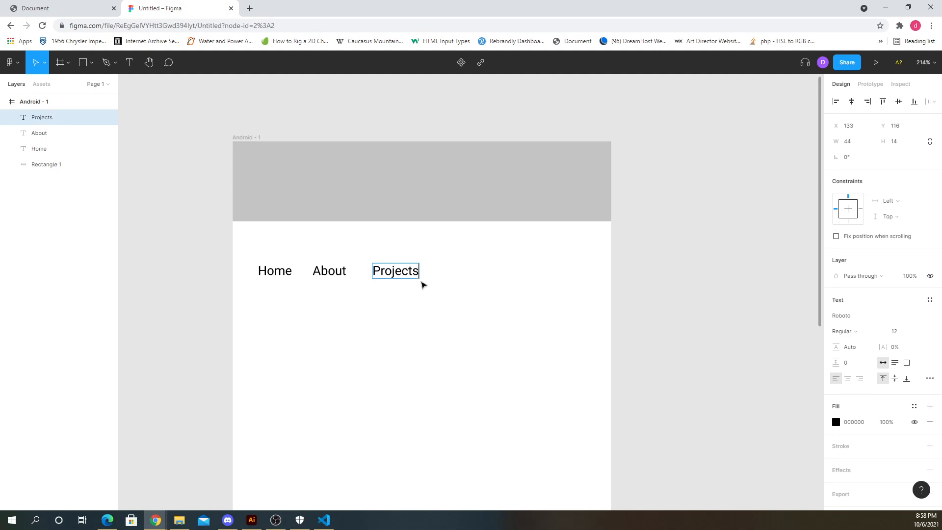
pyautogui.press('Escape')
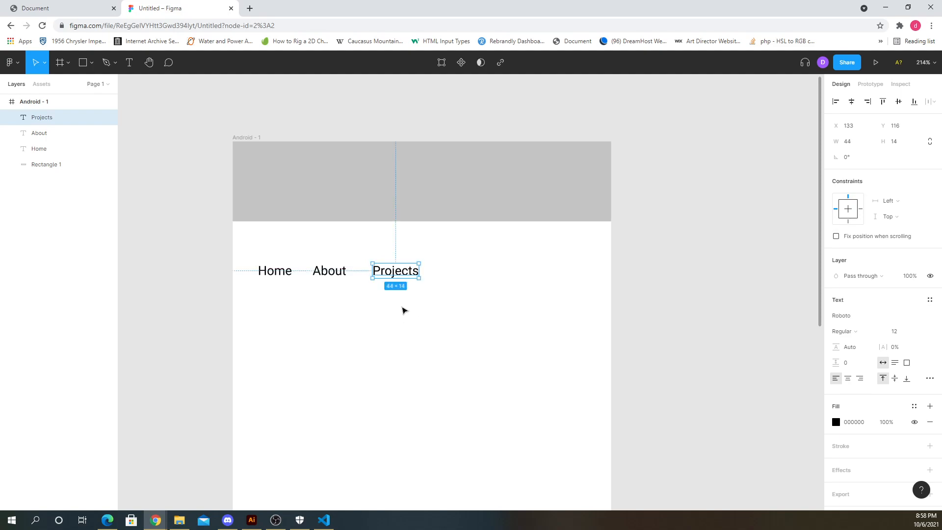
# - Duplicate the Projects label to its right and change the copy's text to Contact
pyautogui.click(403, 310)
pyautogui.click(403, 274)
pyautogui.moveTo(393, 271); pyautogui.dragTo(466, 274)
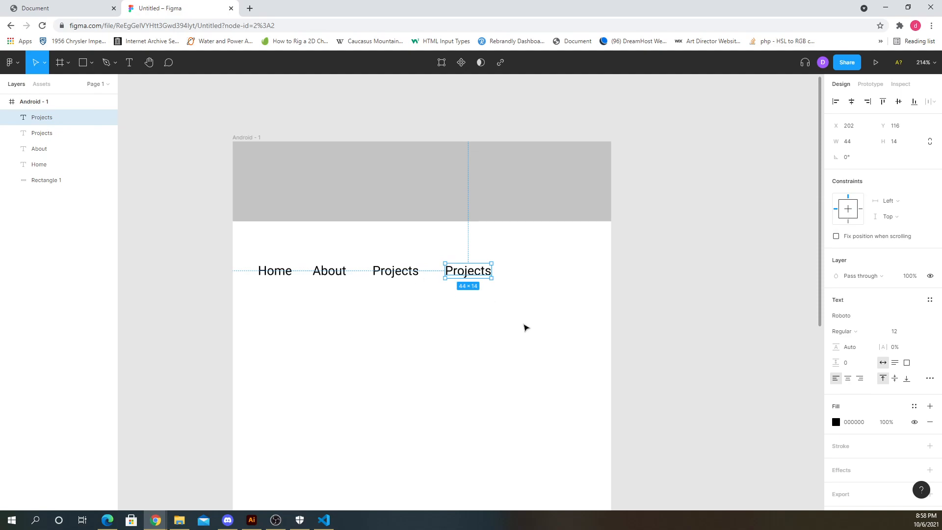
pyautogui.doubleClick(455, 273)
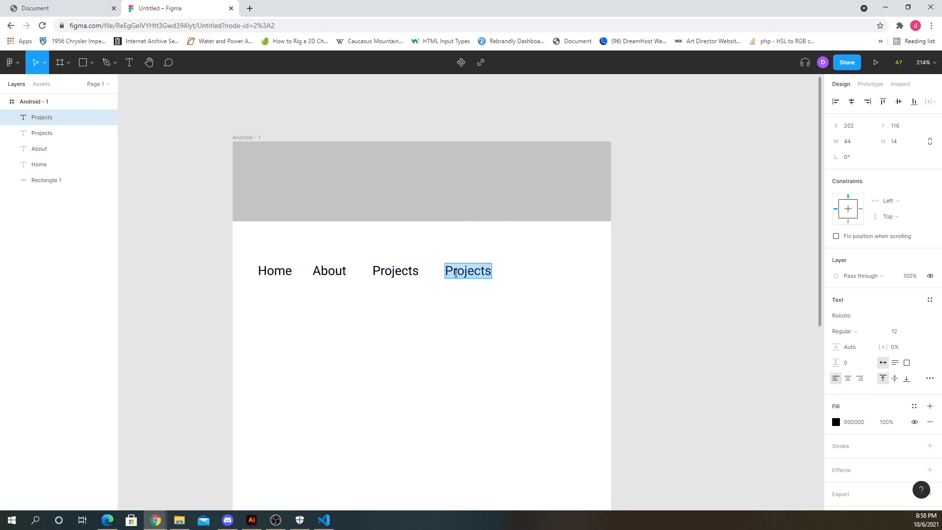
pyautogui.write('Cont')
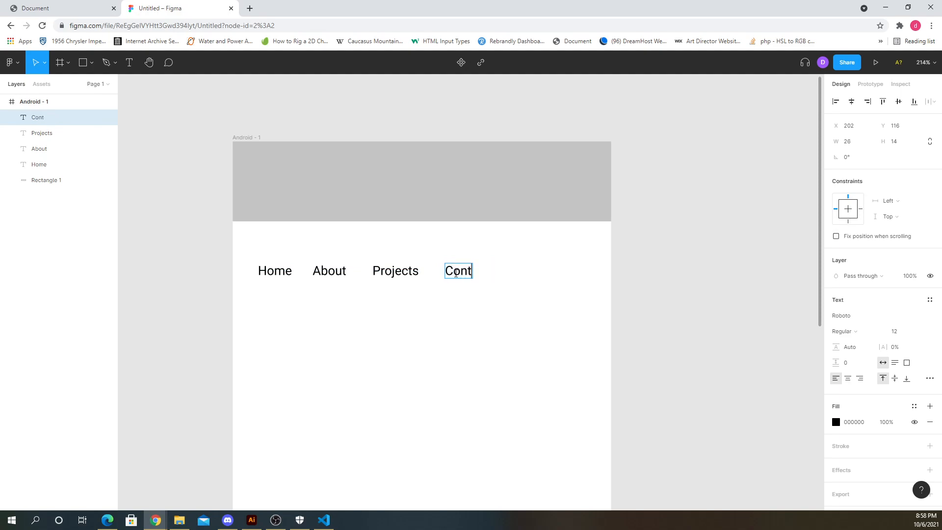
pyautogui.write('act')
pyautogui.press('Escape')
pyautogui.click(508, 292)
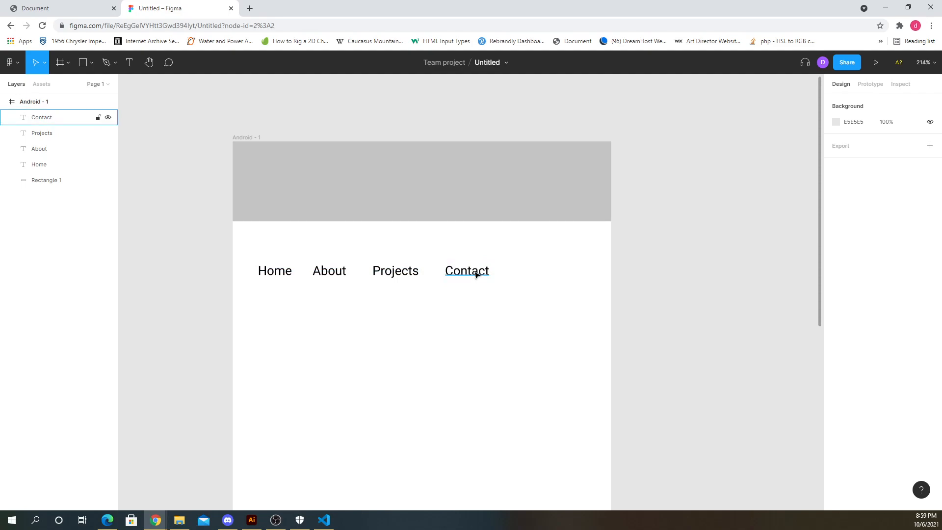
# - Move the Contact label to the right edge of the frame
pyautogui.moveTo(475, 273); pyautogui.dragTo(557, 277)
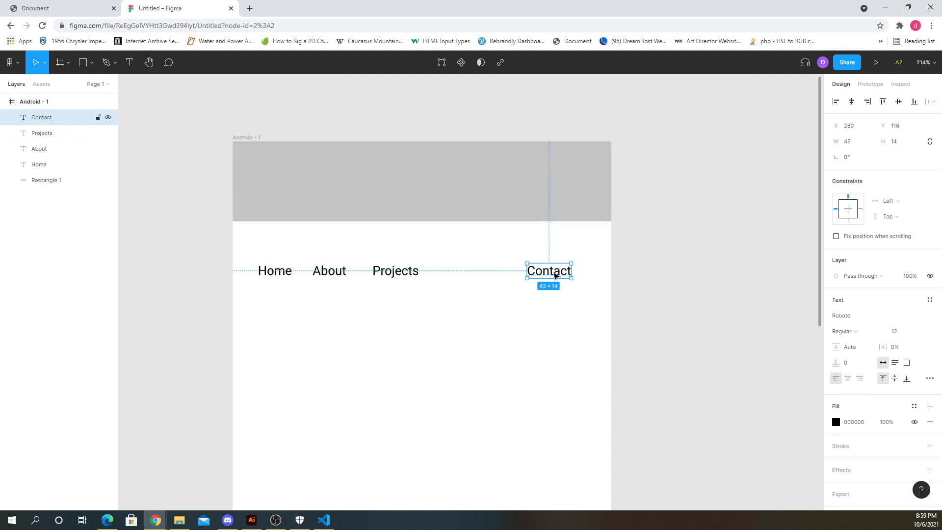
pyautogui.moveTo(555, 275); pyautogui.dragTo(568, 274)
pyautogui.click(529, 288)
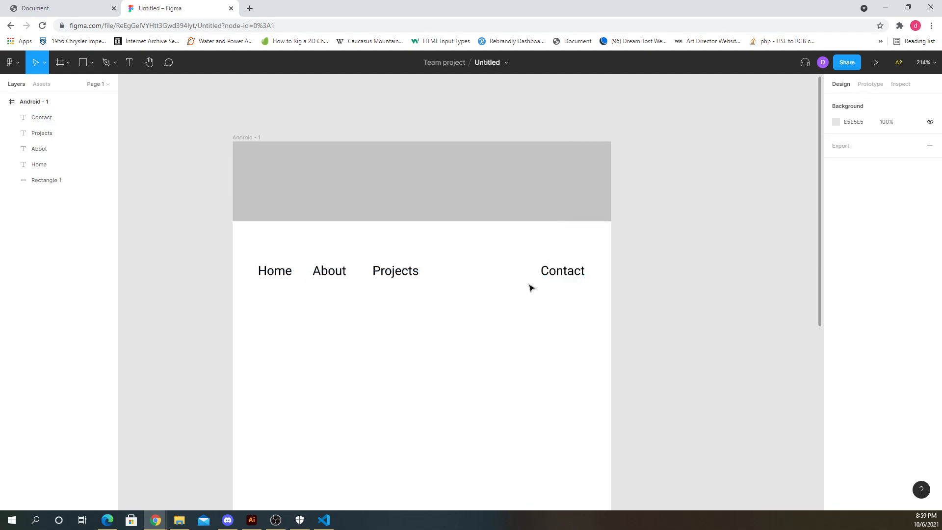
# - Shift the Projects and About labels further right to spread out the navigation row
pyautogui.click(563, 269)
pyautogui.click(536, 321)
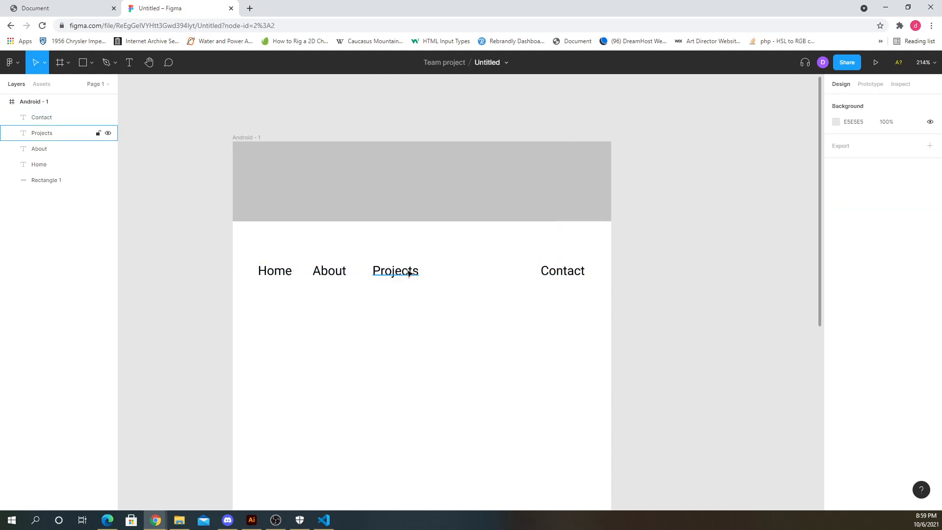
pyautogui.moveTo(410, 269); pyautogui.dragTo(458, 270)
pyautogui.moveTo(338, 269); pyautogui.dragTo(375, 269)
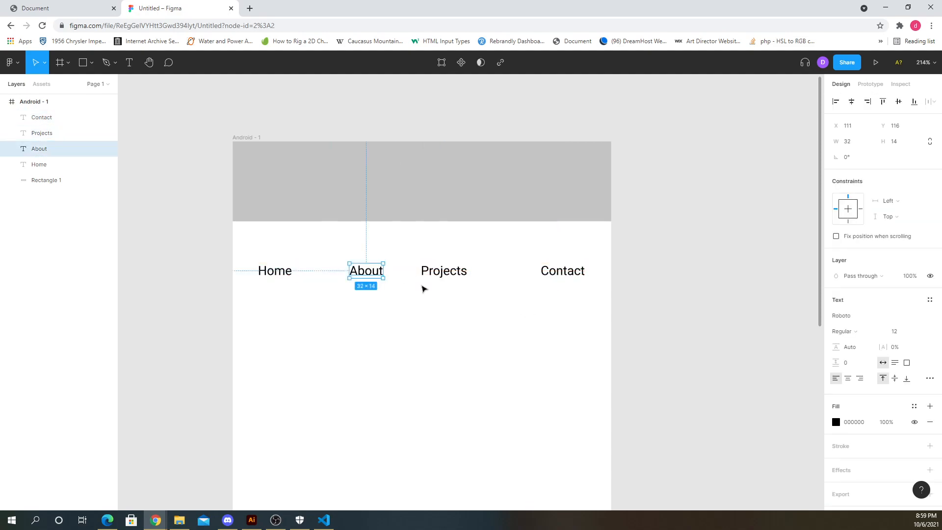
# - Select all four navigation labels and move them up into the gray header bar
pyautogui.moveTo(589, 367); pyautogui.dragTo(256, 255)
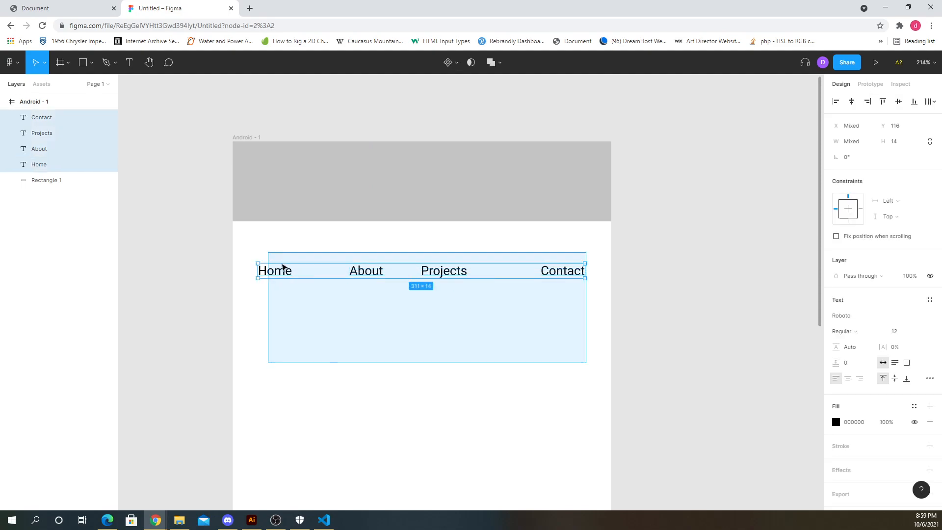
pyautogui.click(428, 363)
pyautogui.click(563, 271)
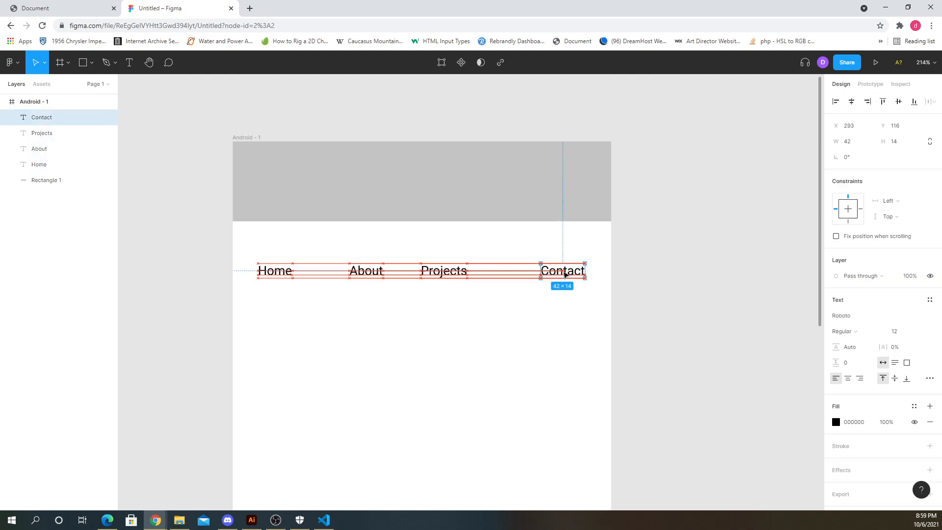
pyautogui.click(578, 309)
pyautogui.moveTo(600, 330); pyautogui.dragTo(269, 258)
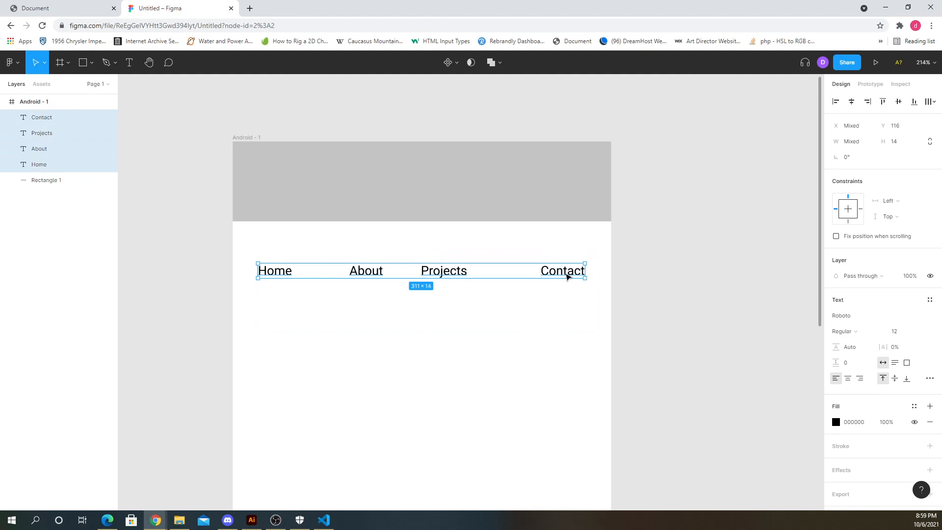
pyautogui.moveTo(567, 277); pyautogui.dragTo(564, 188)
pyautogui.click(507, 273)
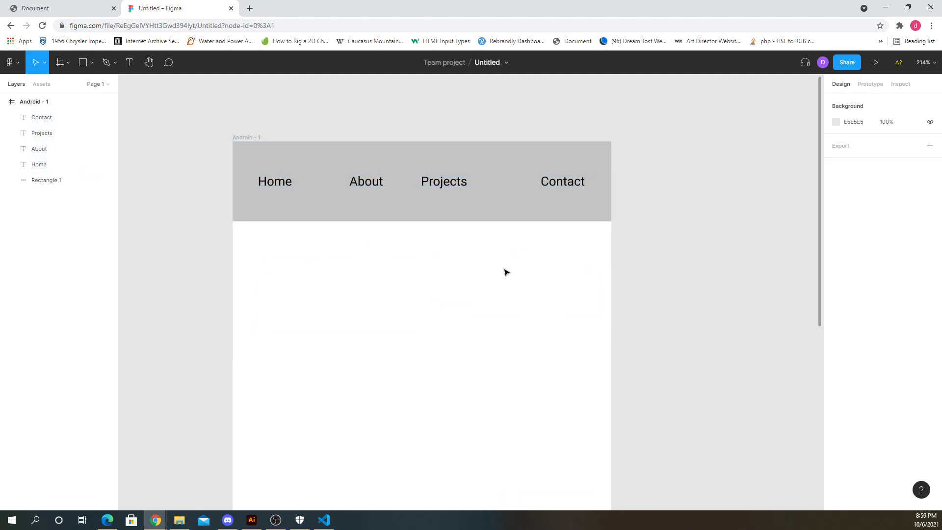
# - Nudge the Projects and About labels horizontally within the header
pyautogui.click(449, 185)
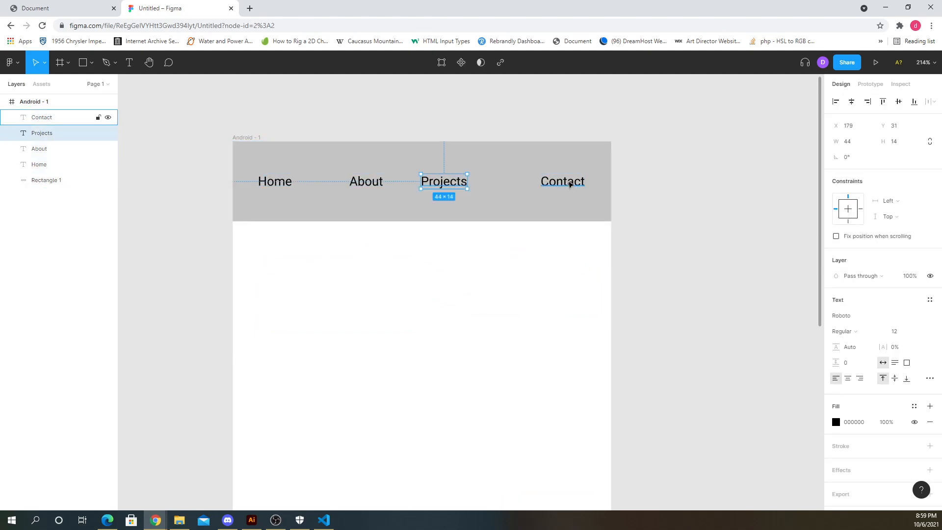
pyautogui.moveTo(450, 185); pyautogui.dragTo(468, 185)
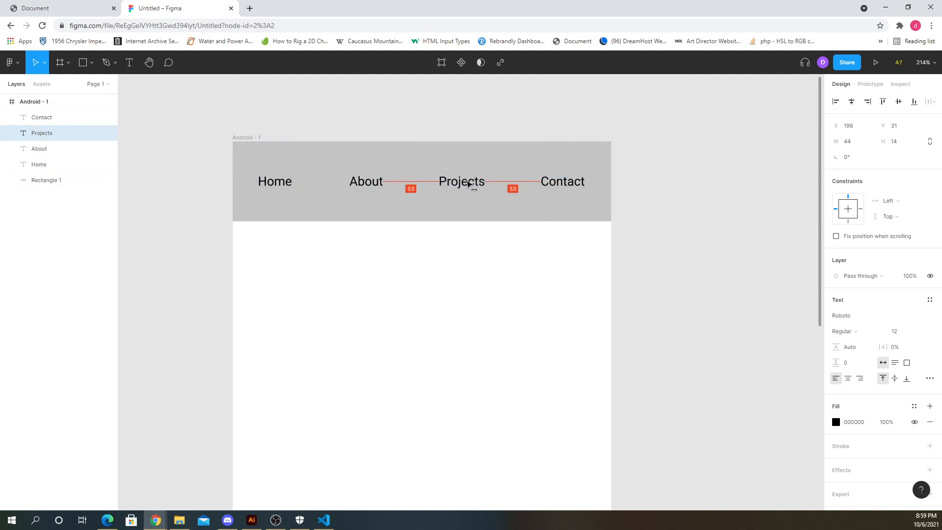
pyautogui.click(369, 186)
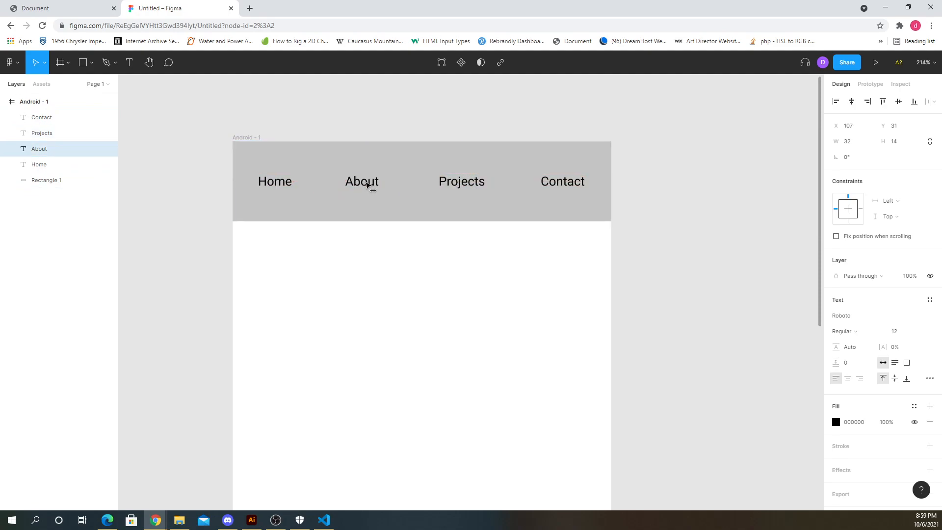
pyautogui.keyDown('shift'); pyautogui.click(282, 185); pyautogui.keyUp('shift')
pyautogui.keyDown('shift'); pyautogui.click(467, 183); pyautogui.keyUp('shift')
pyautogui.keyDown('shift'); pyautogui.click(559, 188); pyautogui.keyUp('shift')
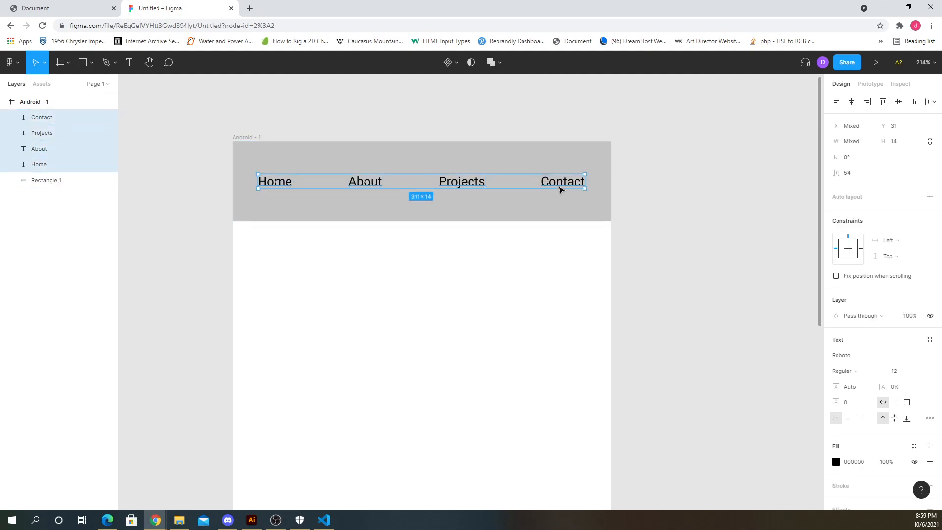
pyautogui.click(460, 288)
pyautogui.click(280, 185)
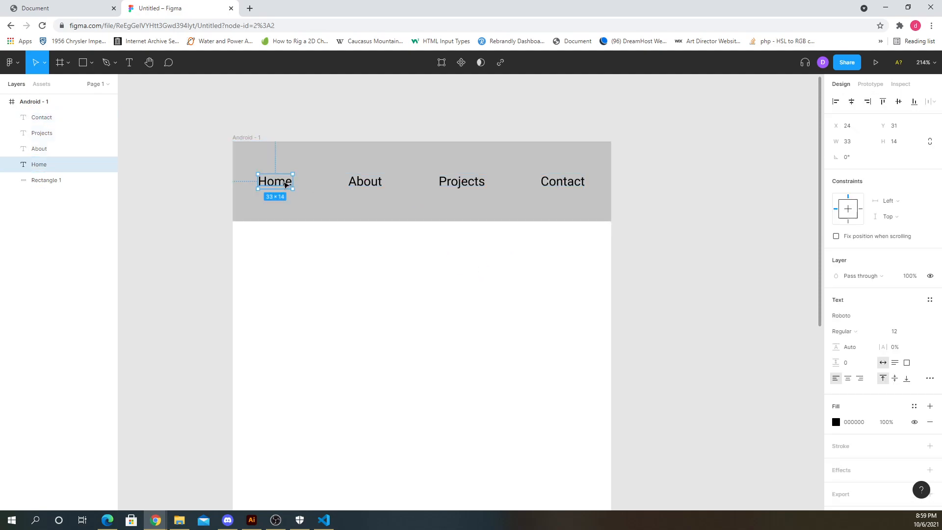
pyautogui.moveTo(282, 185); pyautogui.dragTo(286, 184)
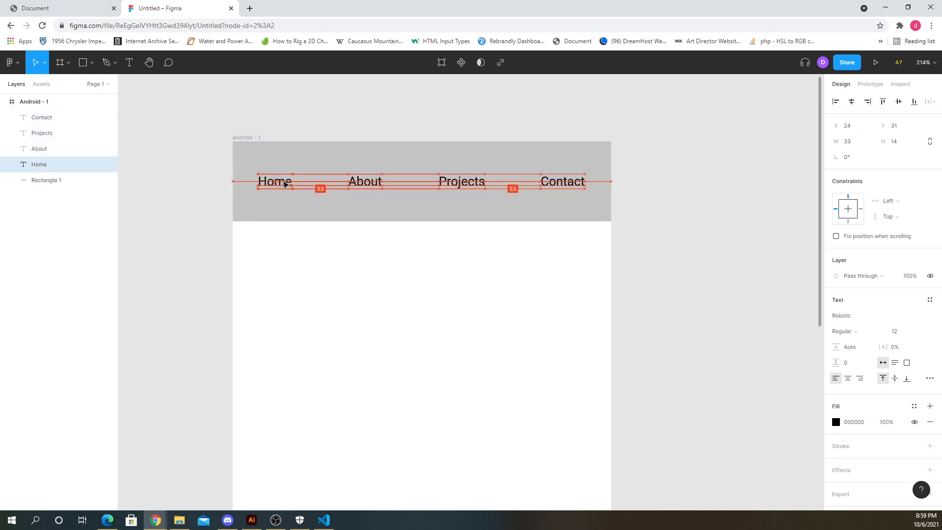
# - Select all four navigation labels and distribute their horizontal spacing evenly
pyautogui.keyDown('shift'); pyautogui.click(366, 183); pyautogui.keyUp('shift')
pyautogui.keyDown('shift'); pyautogui.click(461, 181); pyautogui.keyUp('shift')
pyautogui.keyDown('shift'); pyautogui.click(555, 188); pyautogui.keyUp('shift')
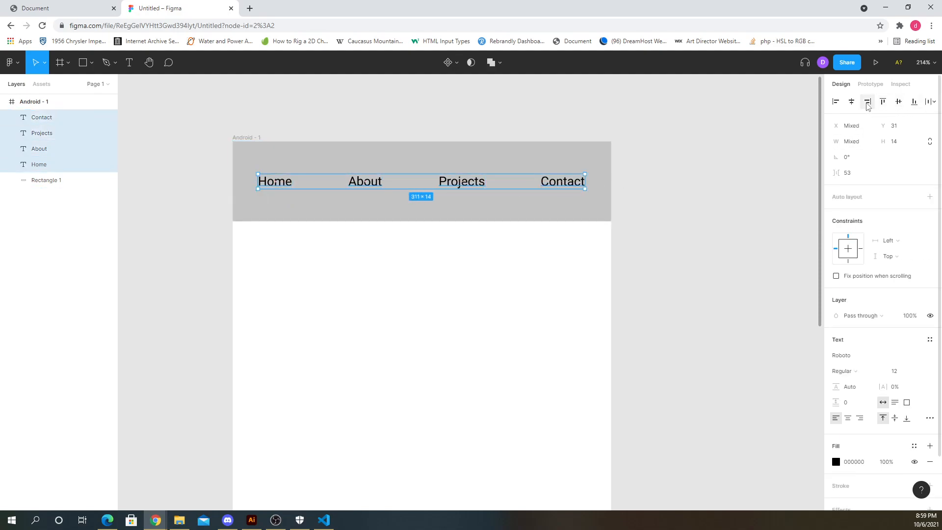
pyautogui.click(934, 101)
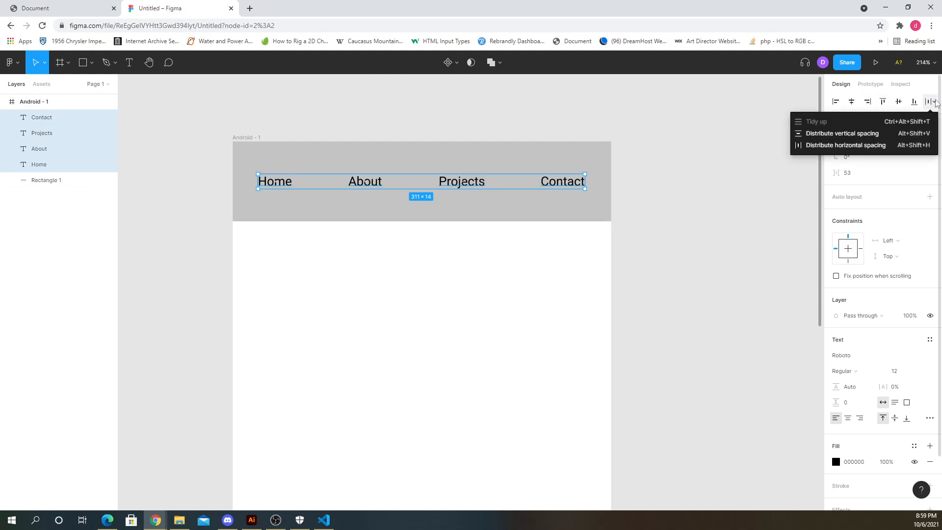
pyautogui.click(843, 86)
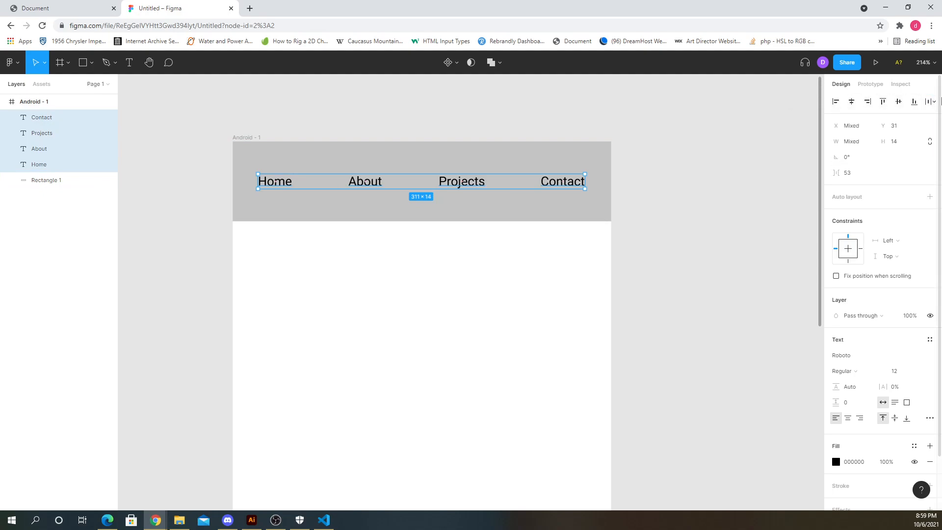
pyautogui.click(935, 103)
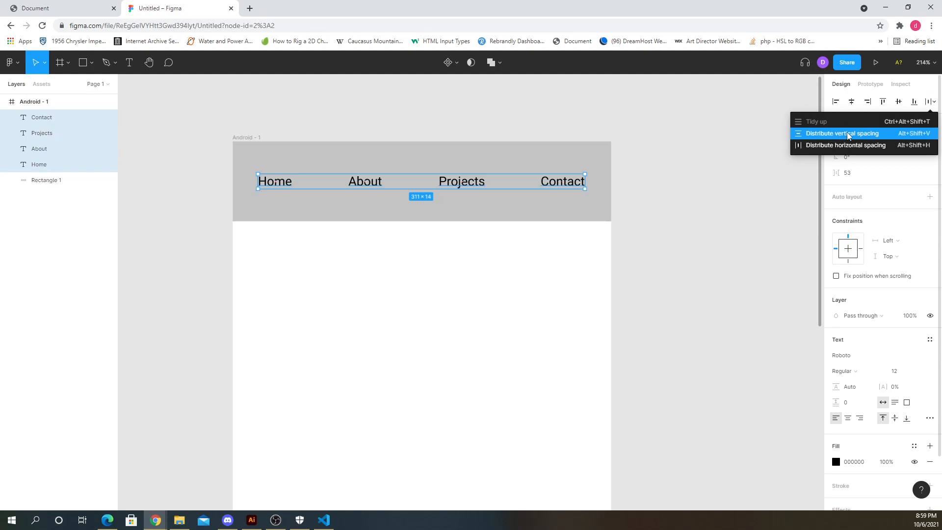
pyautogui.click(838, 146)
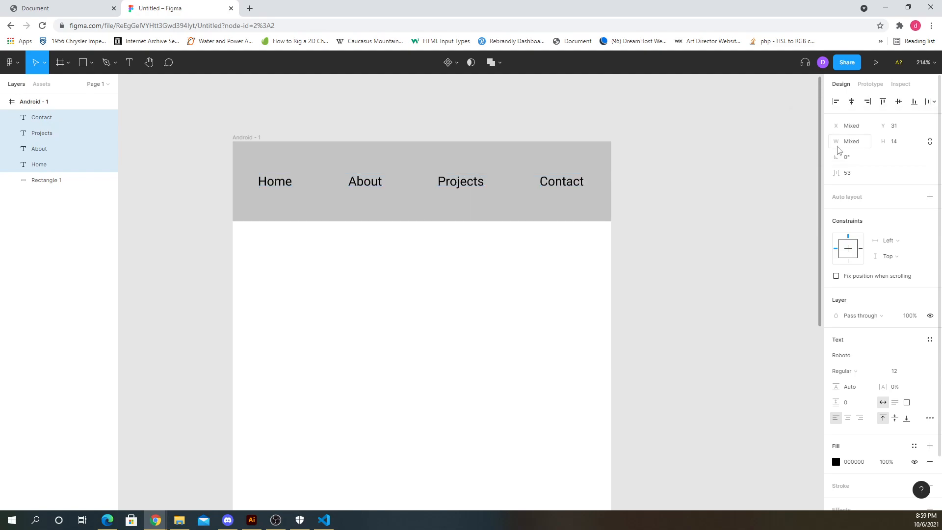
pyautogui.click(650, 234)
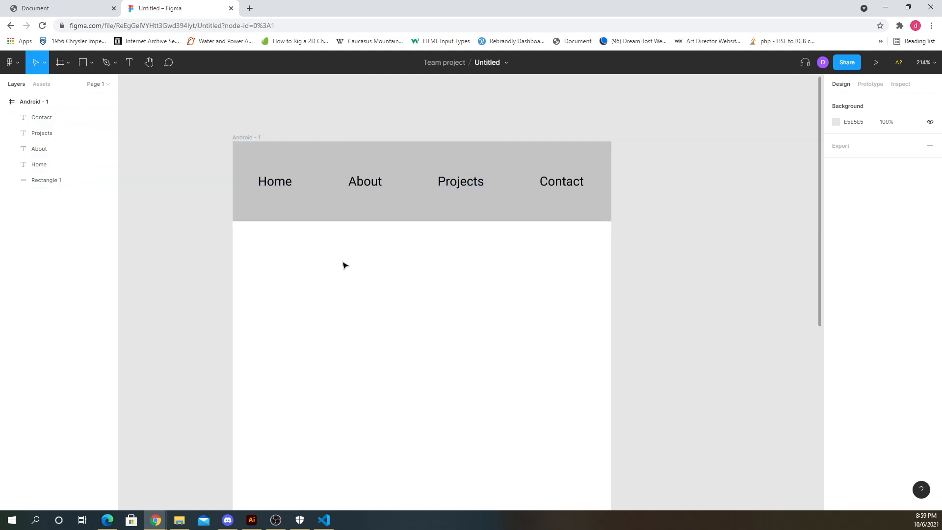
# - Nudge Projects and About left, then redistribute the four labels' horizontal spacing
pyautogui.moveTo(453, 183); pyautogui.dragTo(427, 183)
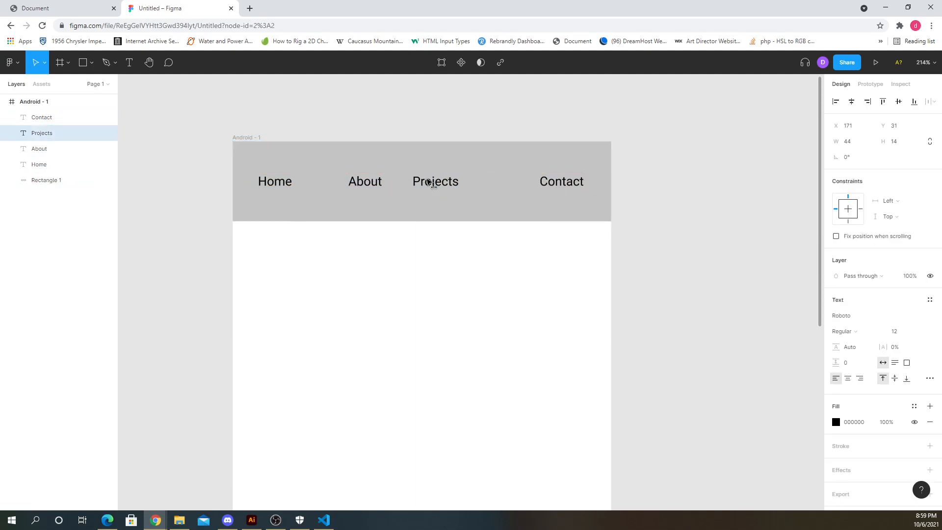
pyautogui.click(577, 188)
pyautogui.moveTo(366, 191); pyautogui.dragTo(334, 191)
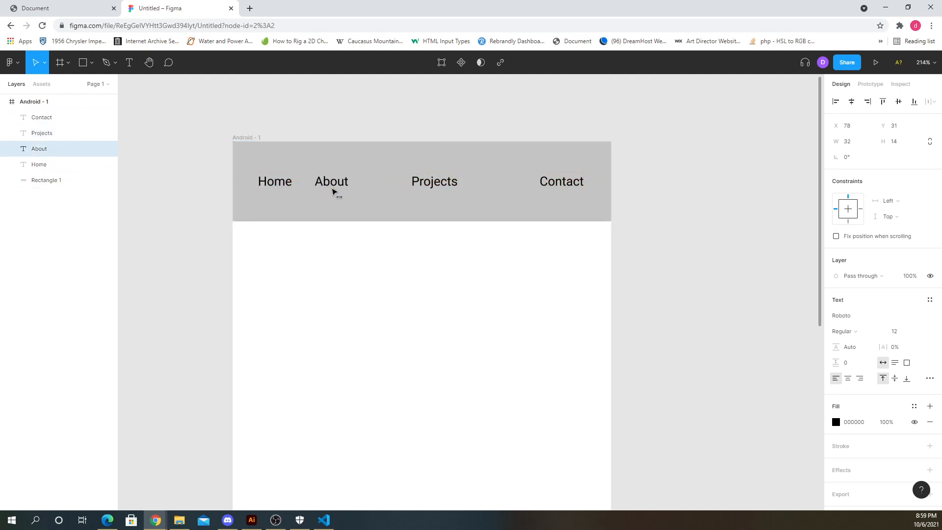
pyautogui.keyDown('shift'); pyautogui.click(284, 184); pyautogui.keyUp('shift')
pyautogui.keyDown('shift'); pyautogui.click(436, 185); pyautogui.keyUp('shift')
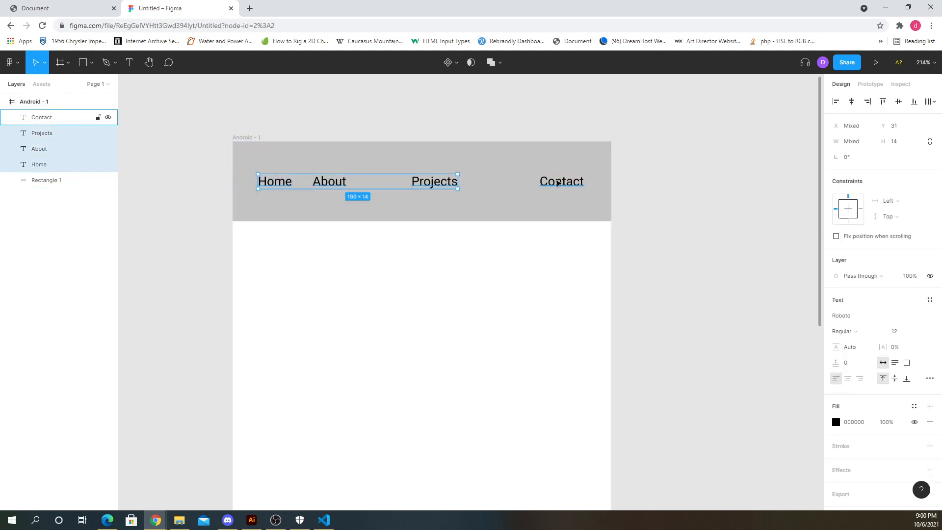
pyautogui.keyDown('shift'); pyautogui.click(557, 183); pyautogui.keyUp('shift')
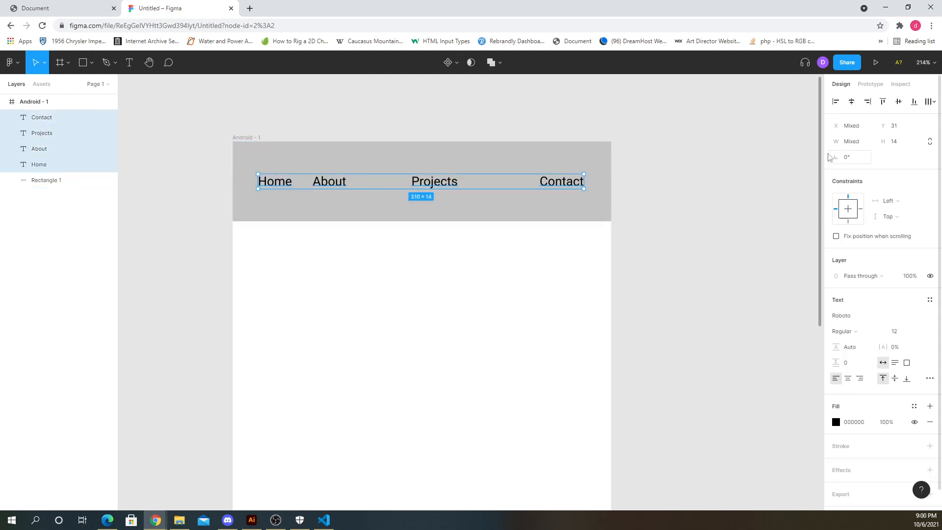
pyautogui.click(933, 103)
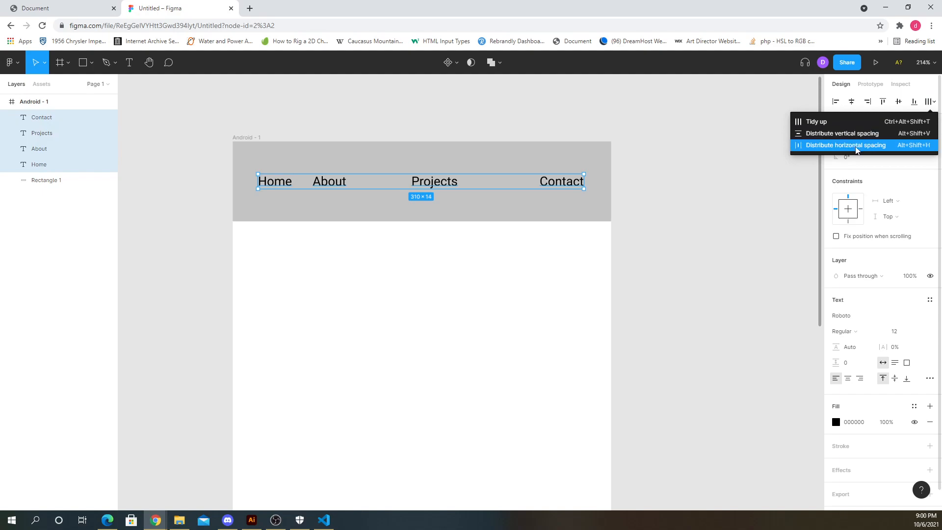
pyautogui.click(855, 146)
pyautogui.click(679, 208)
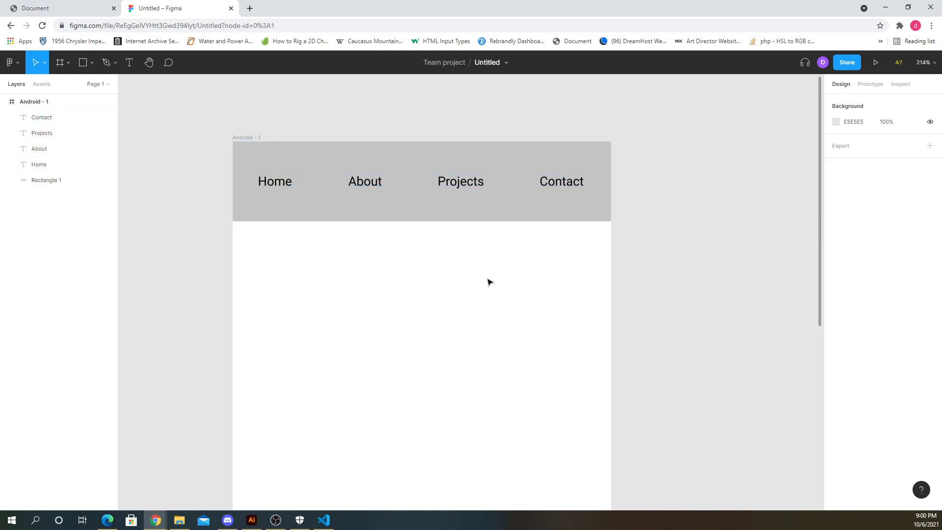
# - Shrink the gray header rectangle to about 360 × 40 around the navigation labels
pyautogui.click(406, 219)
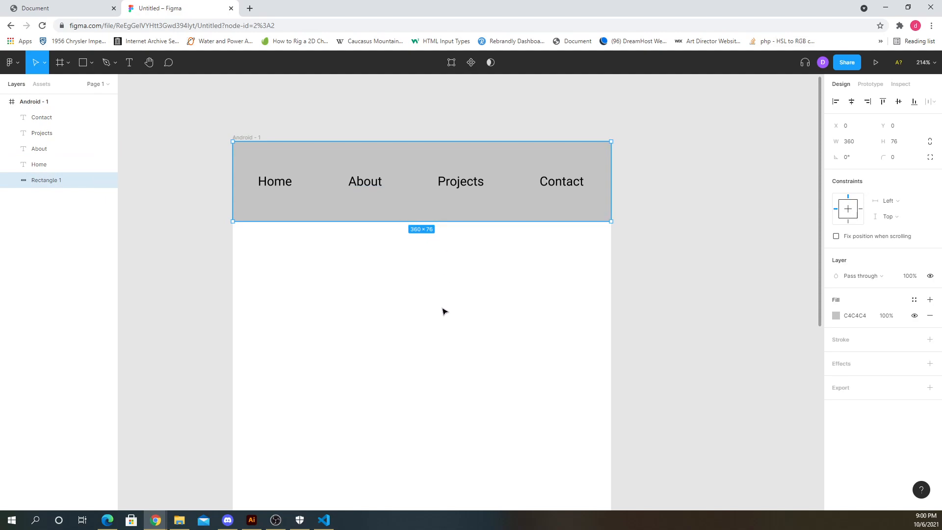
pyautogui.moveTo(421, 221); pyautogui.dragTo(353, 201)
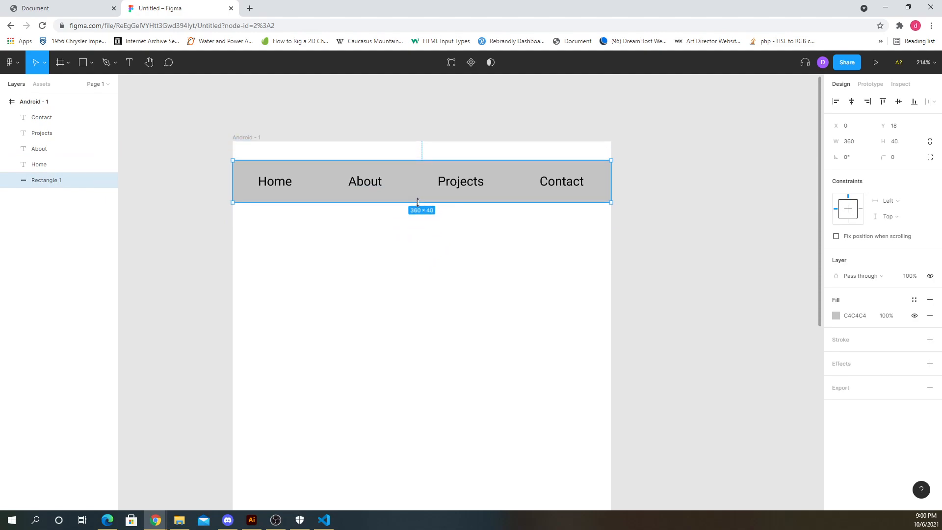
pyautogui.click(368, 145)
pyautogui.scroll(1, 393, 231)
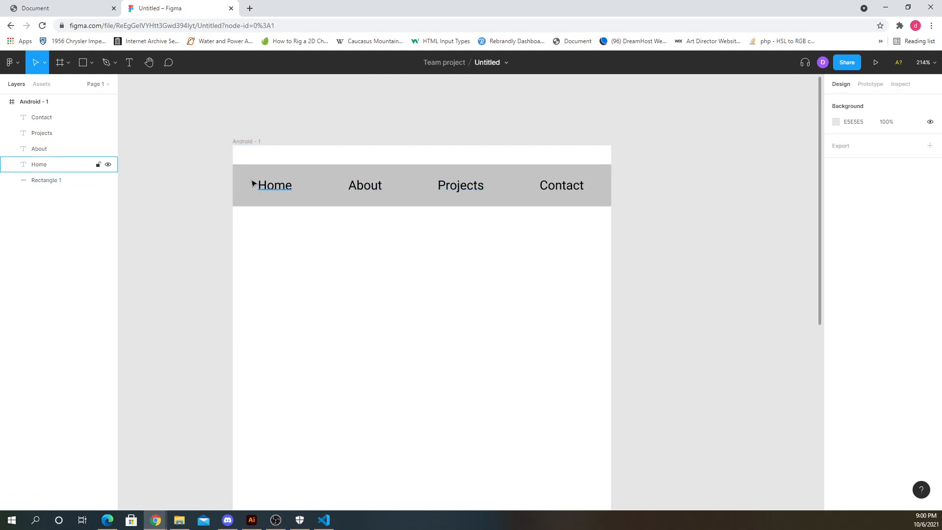
# - Remove the gray header rectangle, keeping the four navigation labels at the top of the frame
pyautogui.moveTo(215, 167); pyautogui.dragTo(582, 226)
pyautogui.click(647, 200)
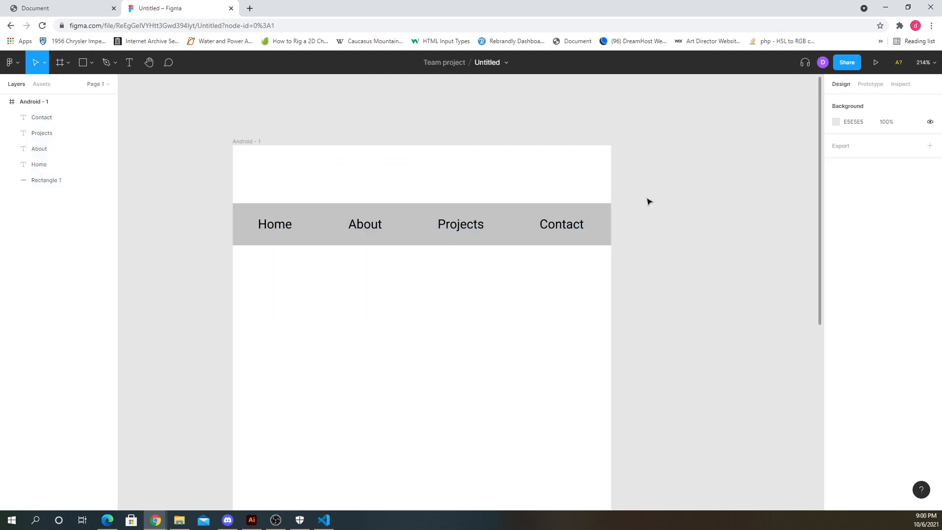
pyautogui.click(507, 212)
pyautogui.moveTo(428, 205); pyautogui.dragTo(440, 141)
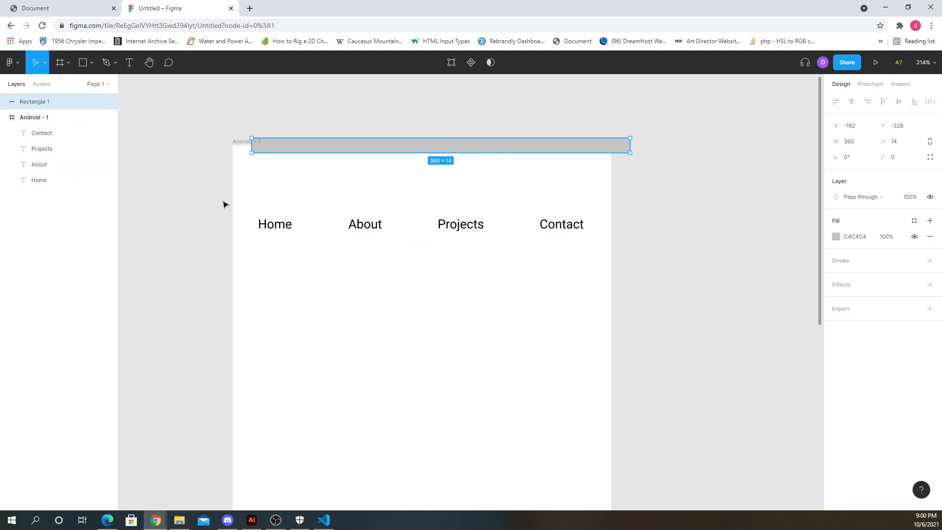
pyautogui.moveTo(223, 201); pyautogui.dragTo(576, 256)
pyautogui.moveTo(553, 224); pyautogui.dragTo(555, 192)
pyautogui.click(515, 206)
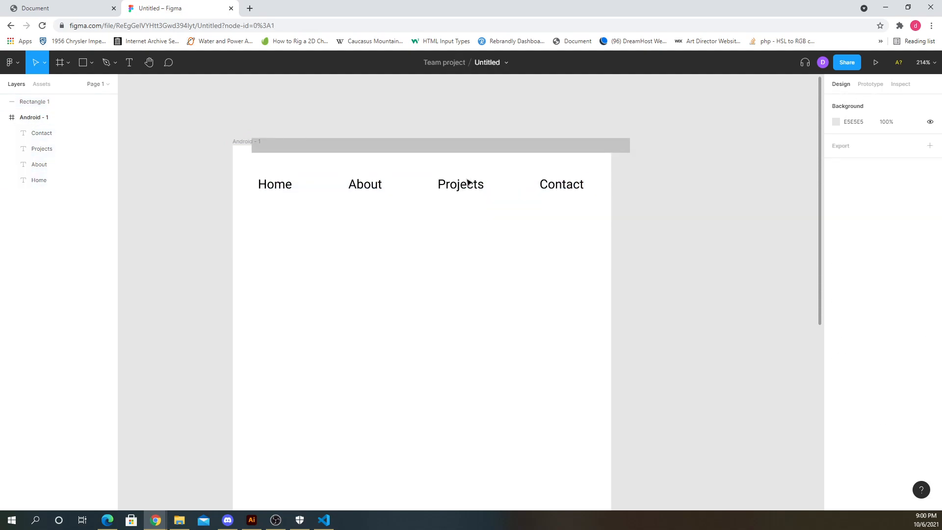
pyautogui.click(454, 147)
pyautogui.press('Delete')
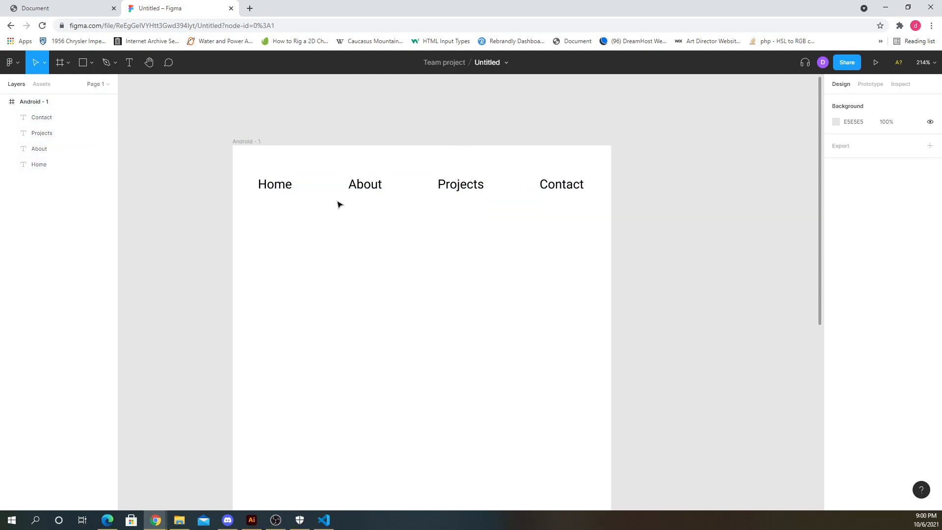
# - Draw a 360 × 640 gray rectangle covering the whole frame and send it to the back
pyautogui.scroll(-3, 211, 167)
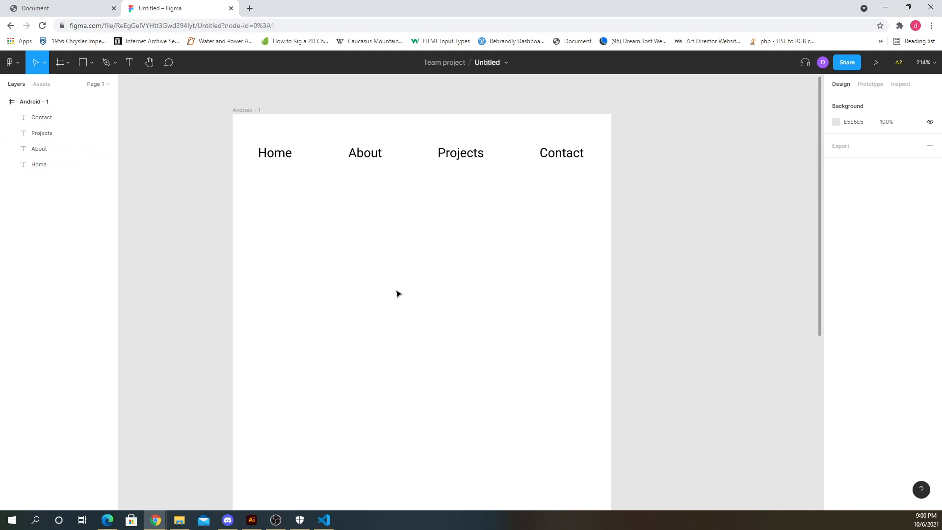
pyautogui.scroll(1, 388, 262)
pyautogui.keyDown('ctrl'); pyautogui.scroll(-3, 389, 262); pyautogui.keyUp('ctrl')
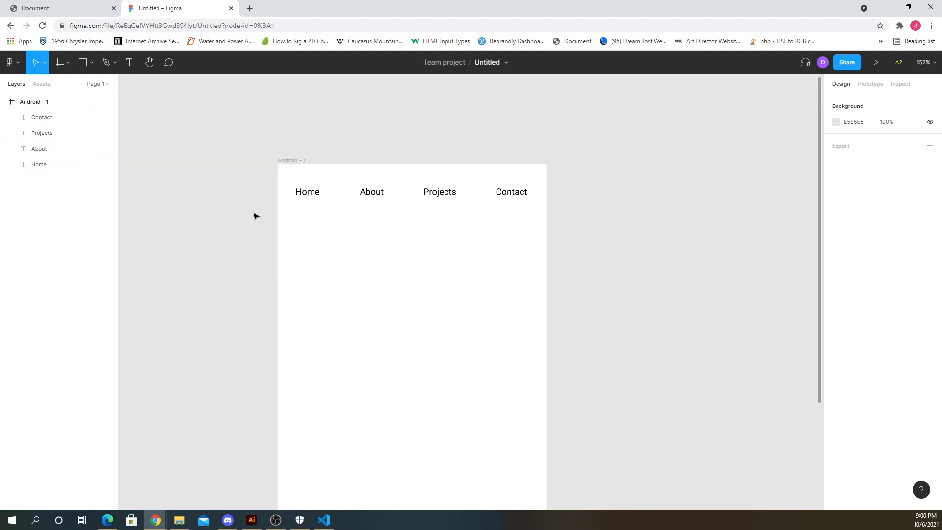
pyautogui.click(84, 63)
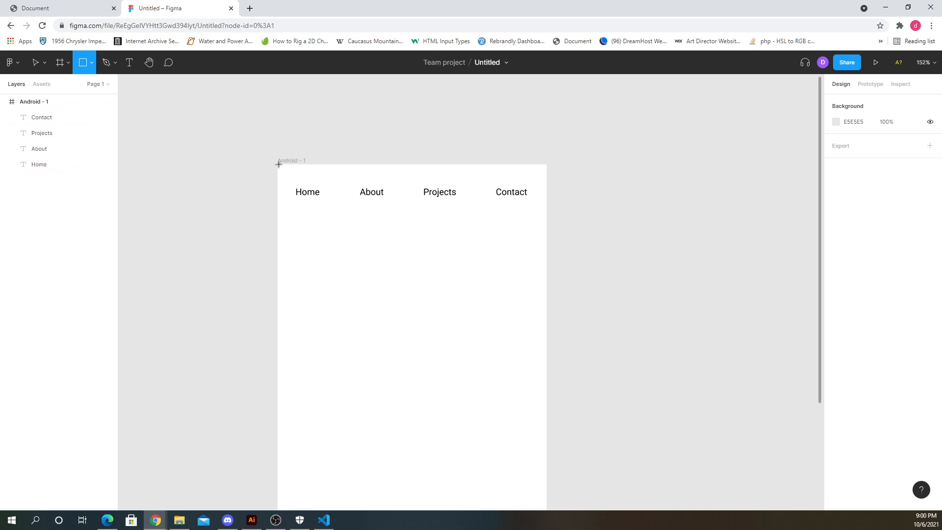
pyautogui.moveTo(278, 164); pyautogui.dragTo(549, 427)
pyautogui.hotkey('ctrl', 'shift', '[')
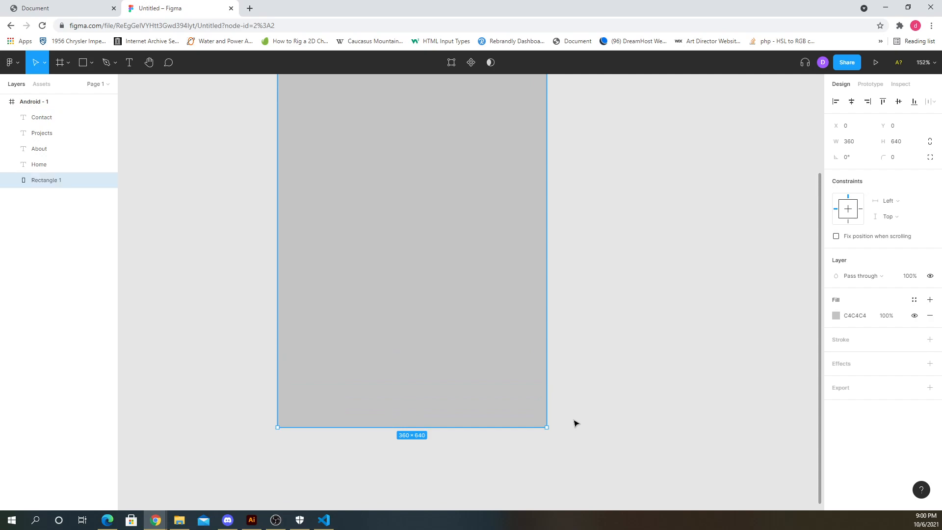
pyautogui.scroll(3, 435, 309)
pyautogui.scroll(-3, 443, 323)
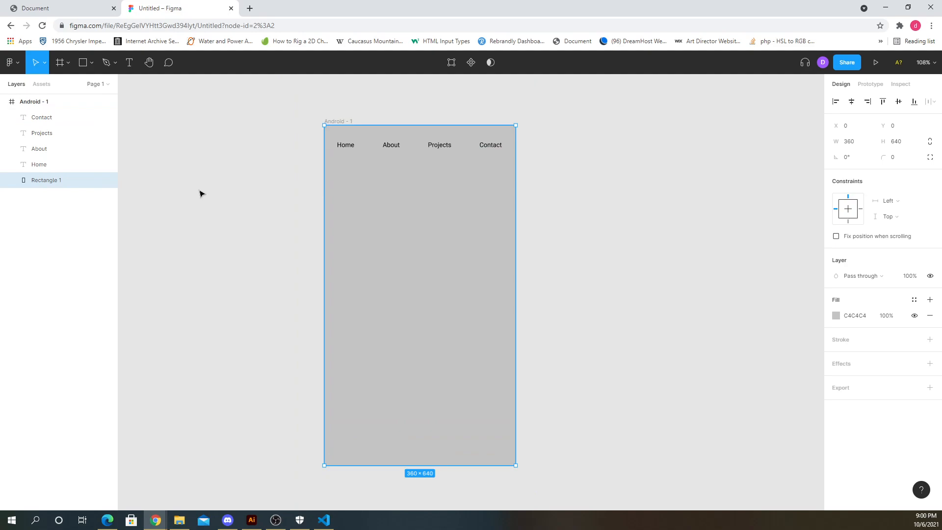
pyautogui.click(93, 63)
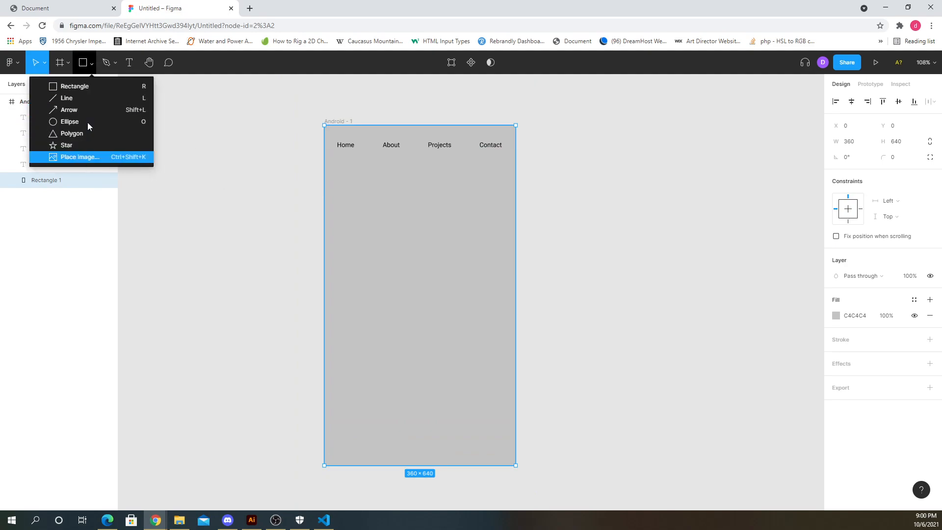
pyautogui.click(249, 60)
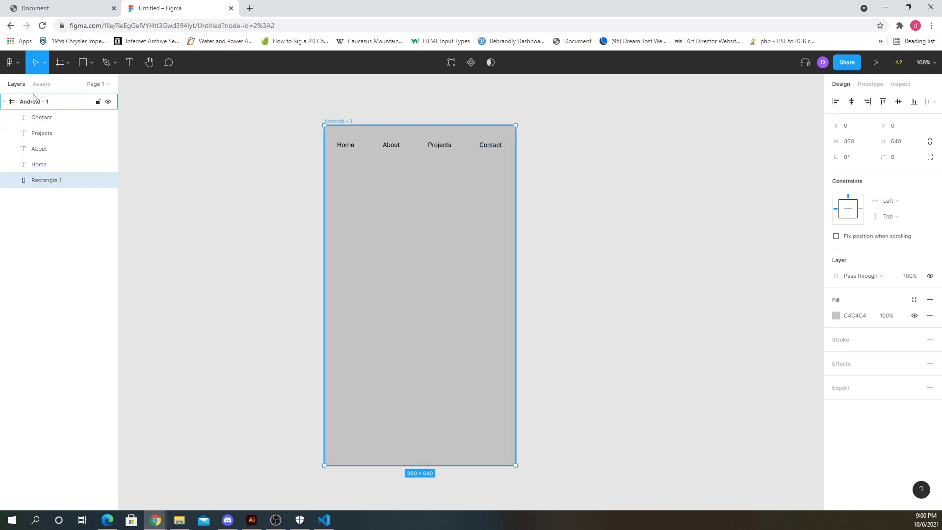
pyautogui.click(269, 229)
pyautogui.click(338, 121)
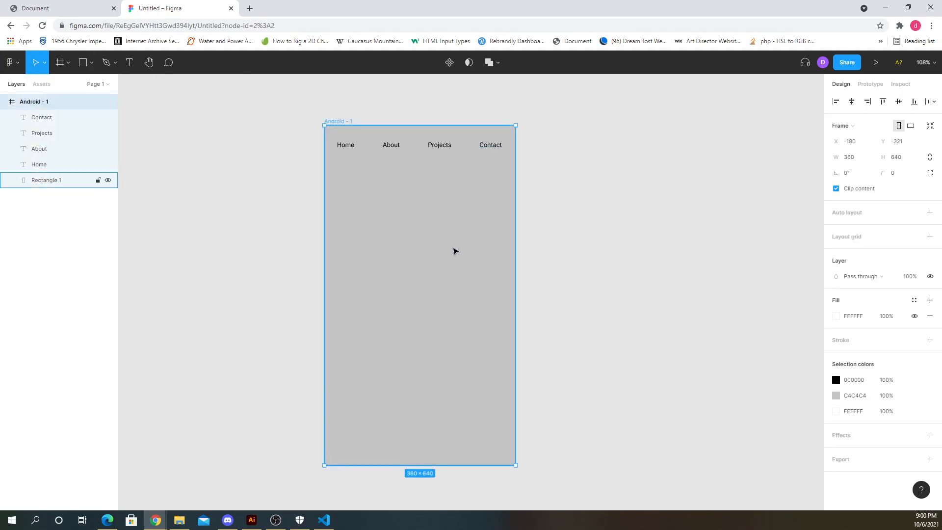
pyautogui.click(533, 254)
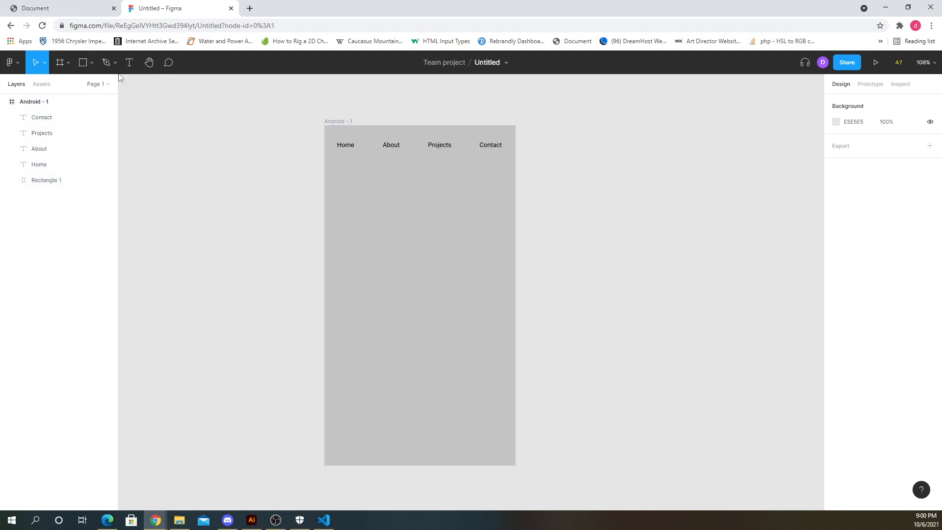
# - Add a text label reading Image in the middle of the frame
pyautogui.click(129, 62)
pyautogui.click(381, 283)
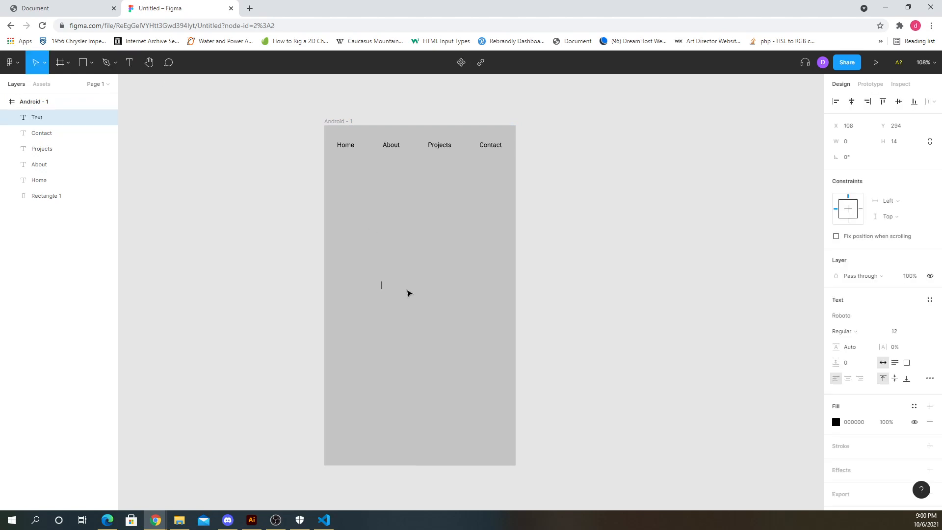
pyautogui.write('Image')
pyautogui.press('Escape')
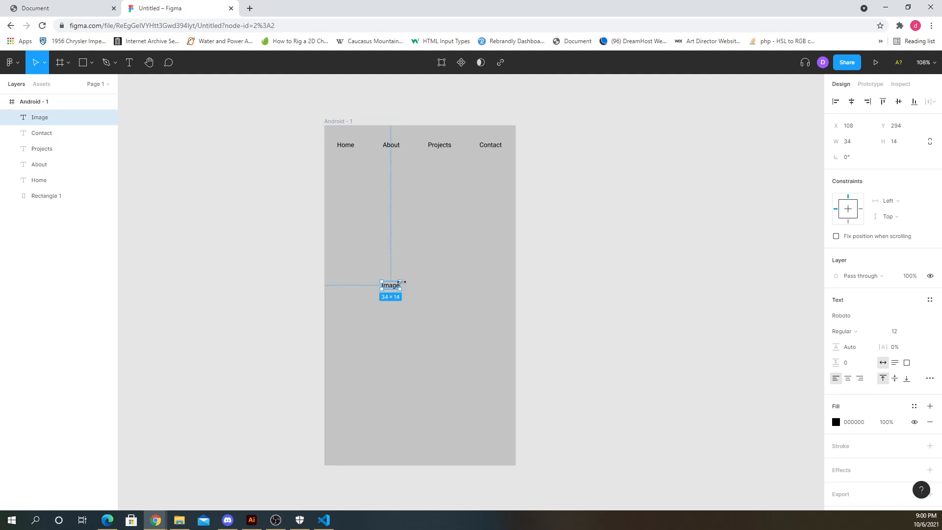
# - Enlarge the Image text box and set its font size to 64
pyautogui.moveTo(402, 282); pyautogui.dragTo(430, 268)
pyautogui.moveTo(368, 273); pyautogui.dragTo(393, 257)
pyautogui.doubleClick(393, 257)
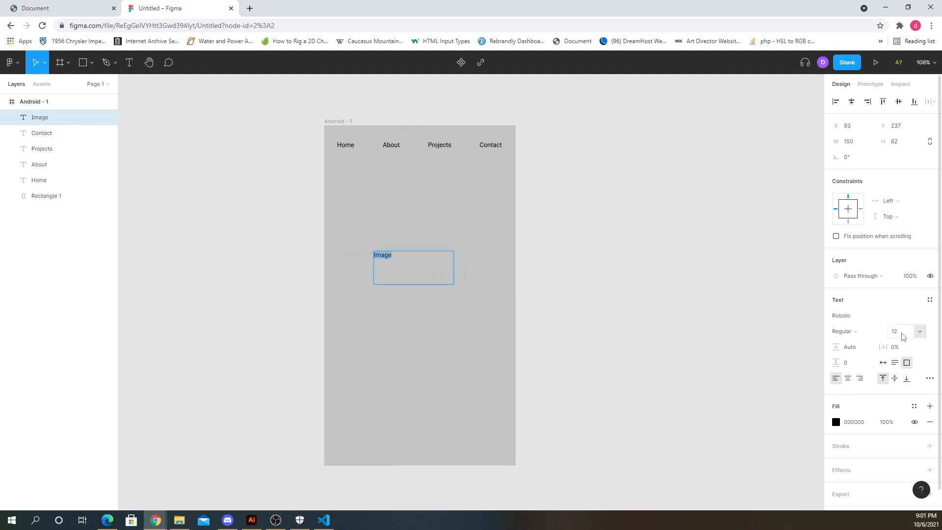
pyautogui.click(924, 333)
pyautogui.click(911, 411)
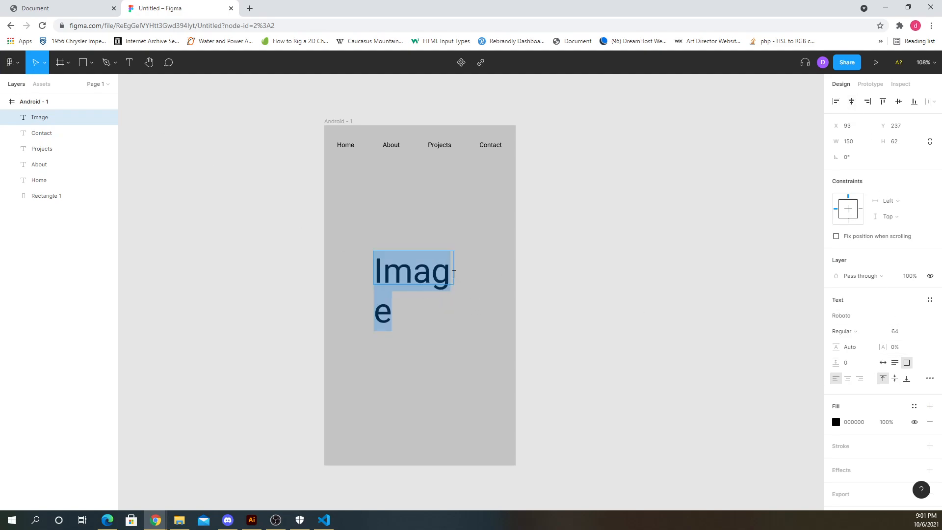
pyautogui.click(453, 274)
pyautogui.click(583, 280)
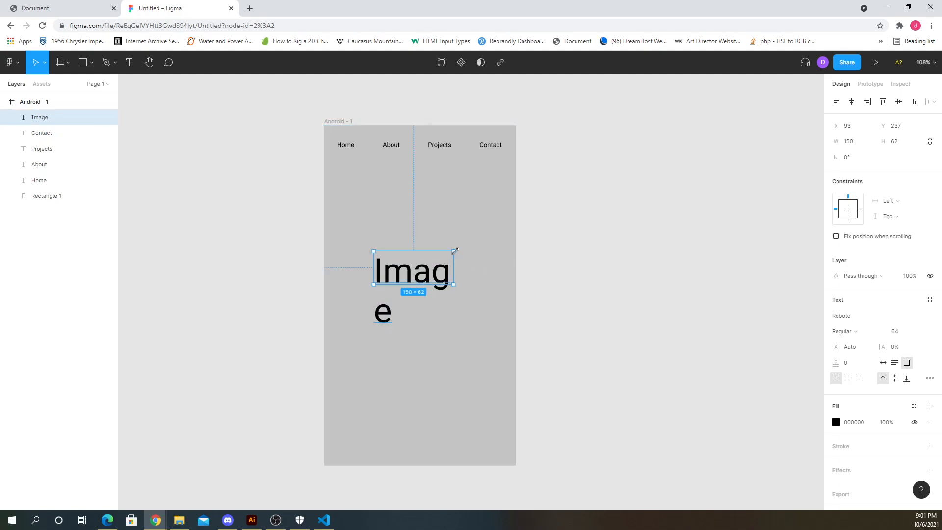
# - Make the Image text fit on one line and move it just below the navigation labels
pyautogui.moveTo(454, 251); pyautogui.dragTo(473, 268)
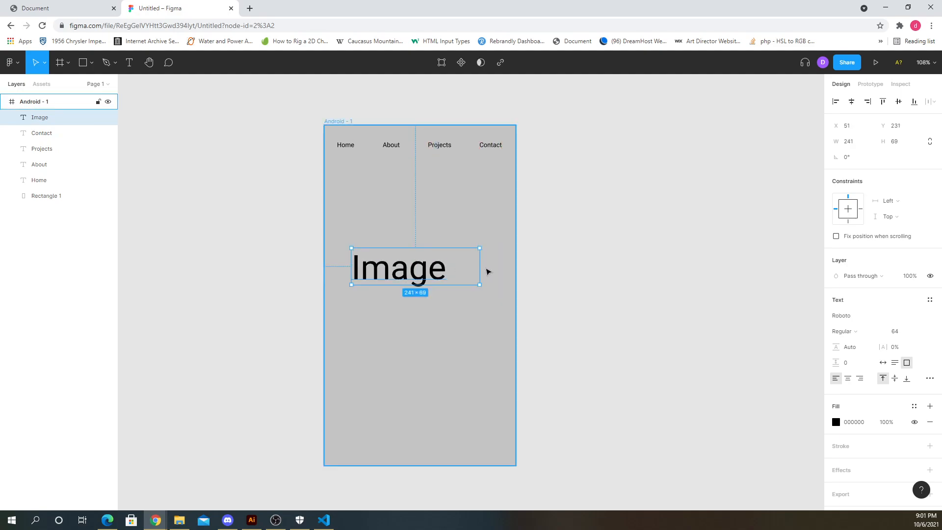
pyautogui.doubleClick(480, 268)
pyautogui.moveTo(412, 271); pyautogui.dragTo(449, 206)
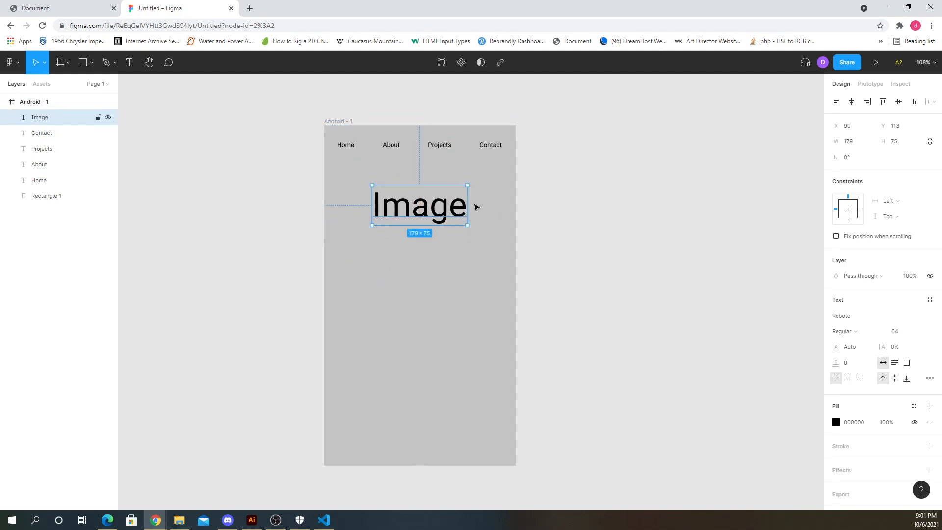
pyautogui.click(92, 62)
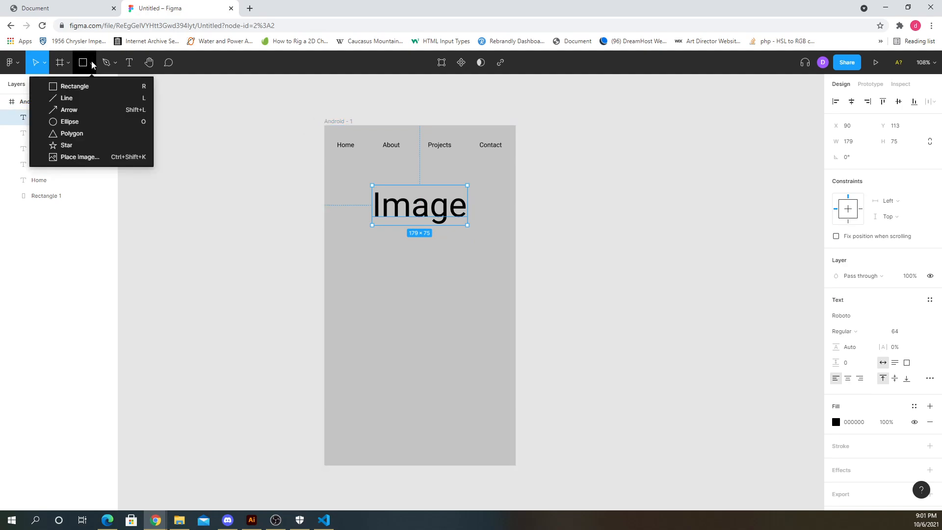
pyautogui.click(92, 63)
pyautogui.click(599, 240)
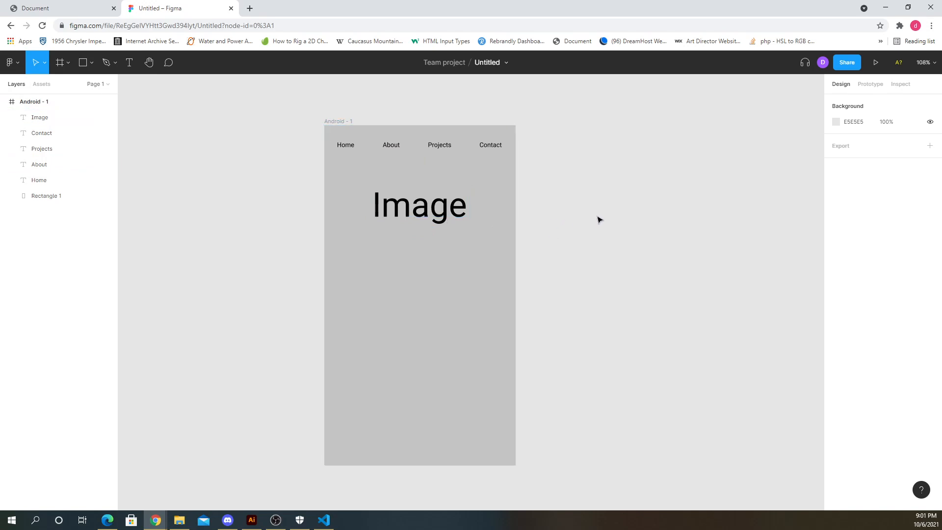
pyautogui.click(871, 86)
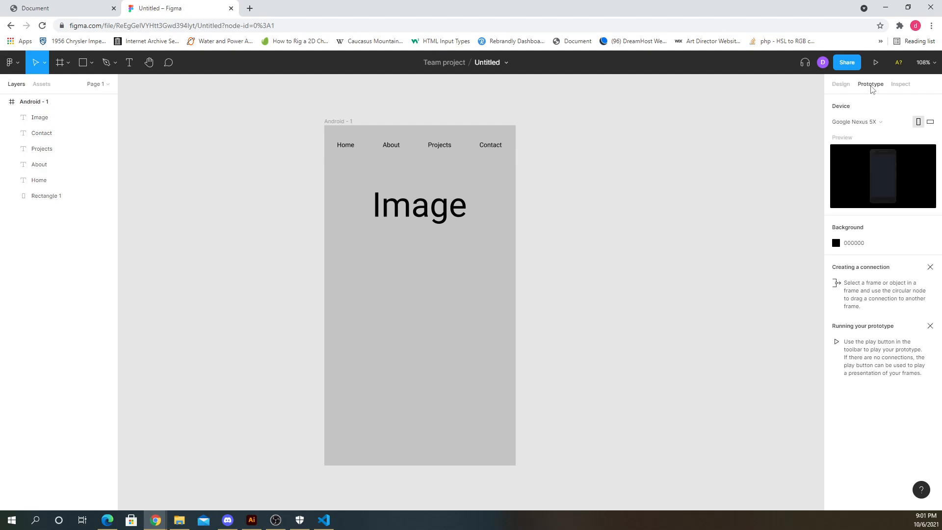
pyautogui.click(840, 84)
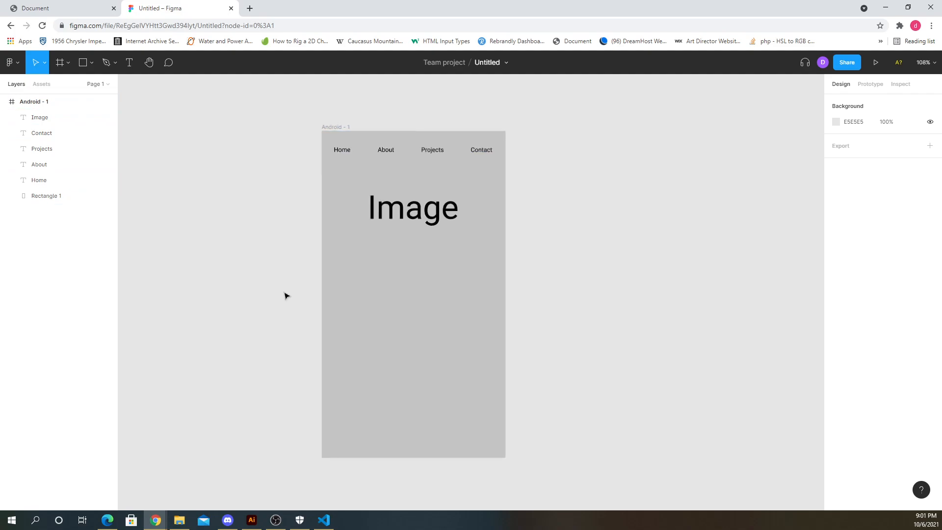
pyautogui.scroll(-5, 304, 280)
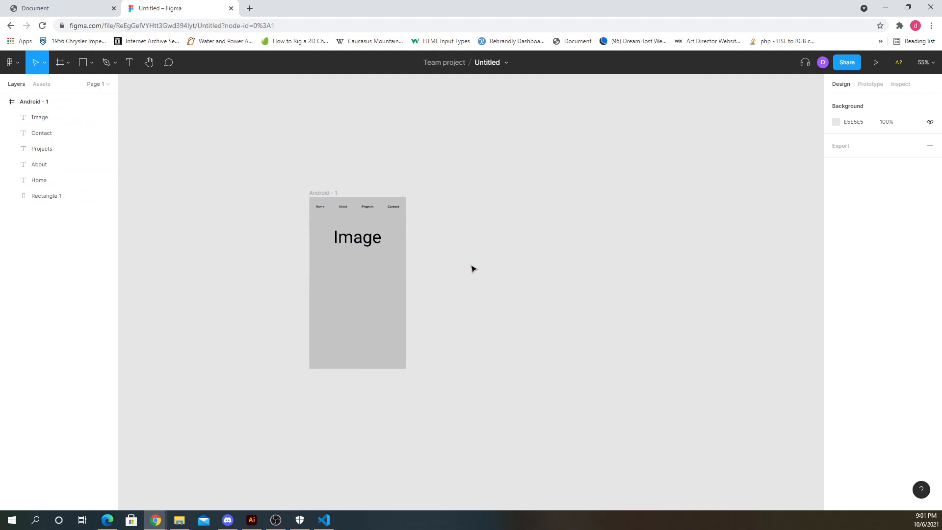
# - Add a second Android 360 × 640 frame beside the first one
pyautogui.press('f')
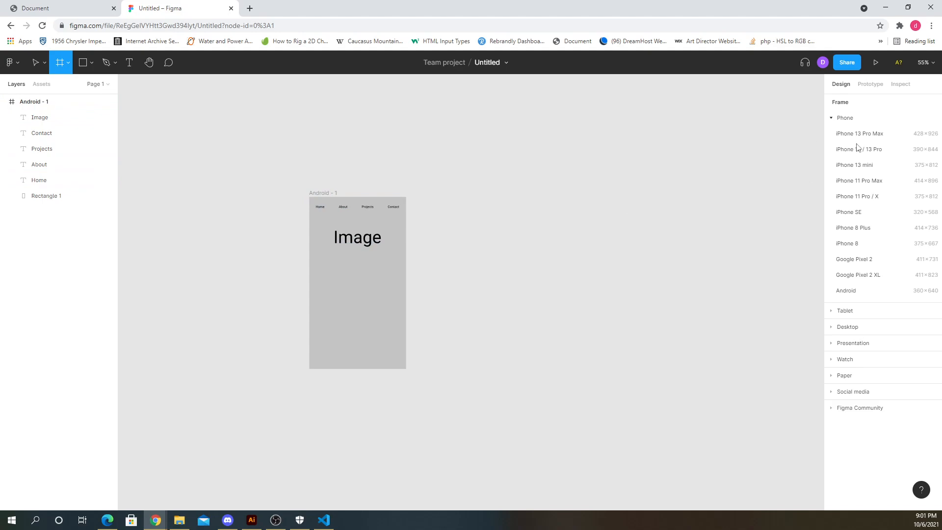
pyautogui.click(856, 291)
pyautogui.moveTo(468, 238); pyautogui.dragTo(525, 227)
pyautogui.click(431, 239)
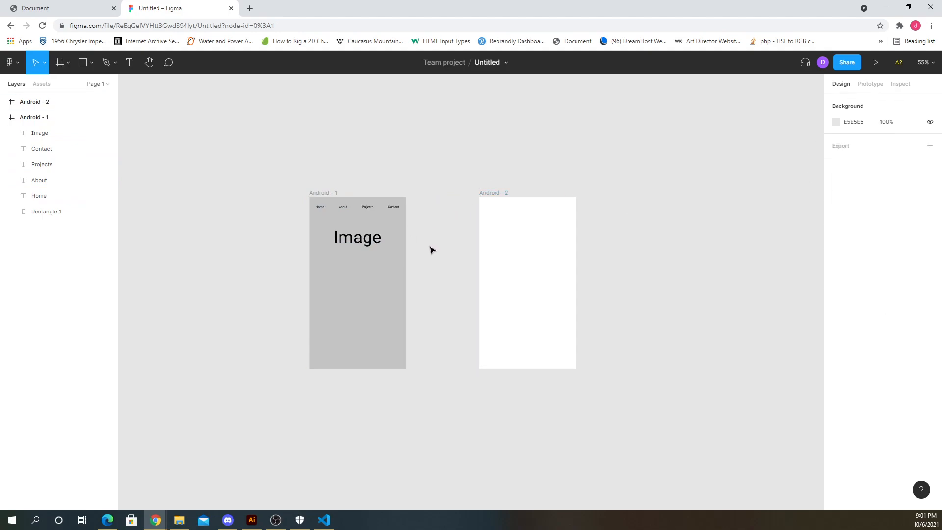
pyautogui.click(520, 240)
pyautogui.click(469, 237)
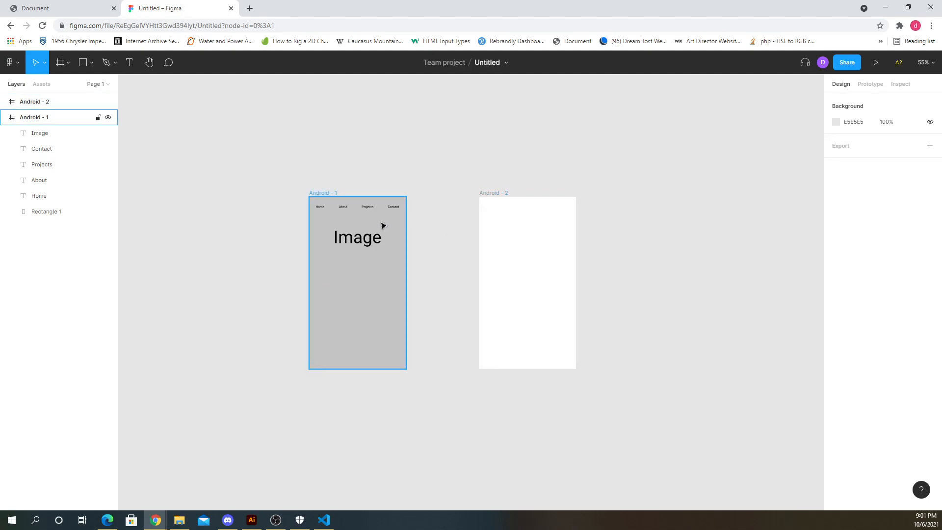
# - Copy the Image text into the second frame and change it to projects
pyautogui.moveTo(362, 246); pyautogui.dragTo(526, 219)
pyautogui.doubleClick(526, 218)
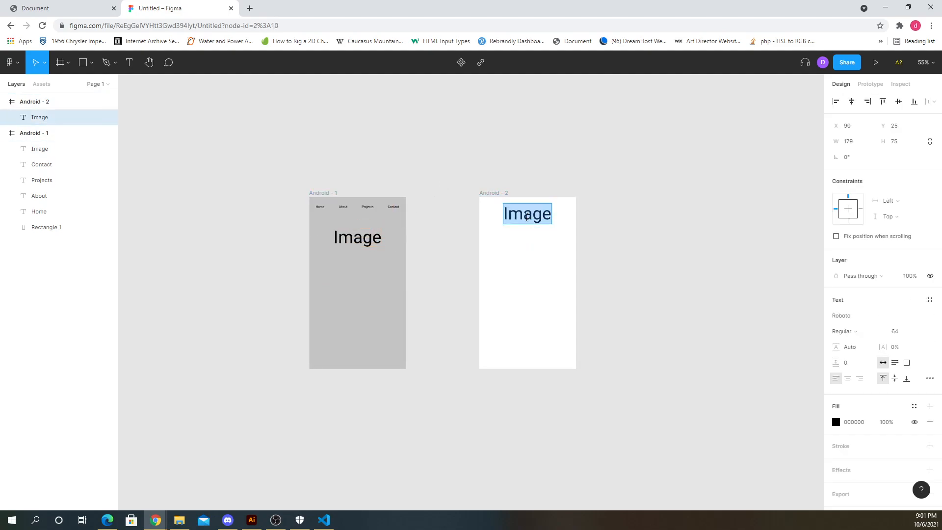
pyautogui.write('projects')
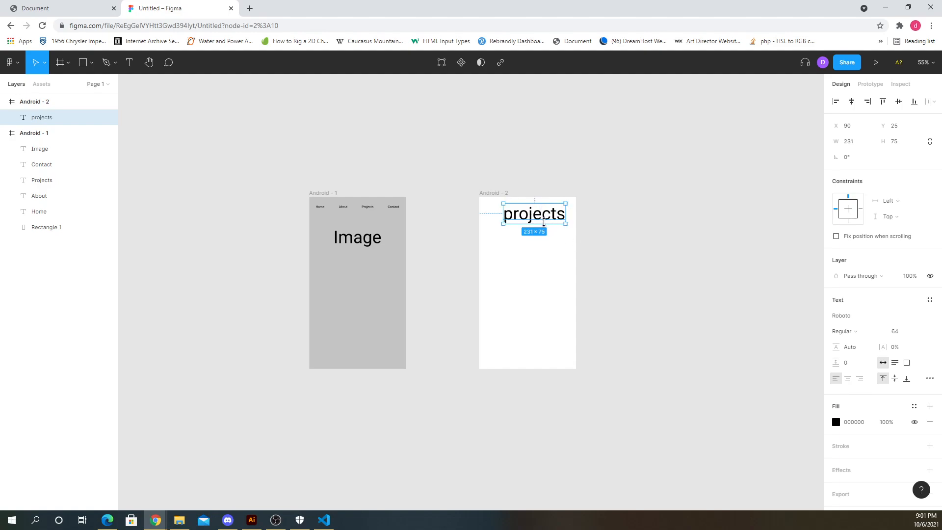
pyautogui.moveTo(543, 221); pyautogui.dragTo(547, 217)
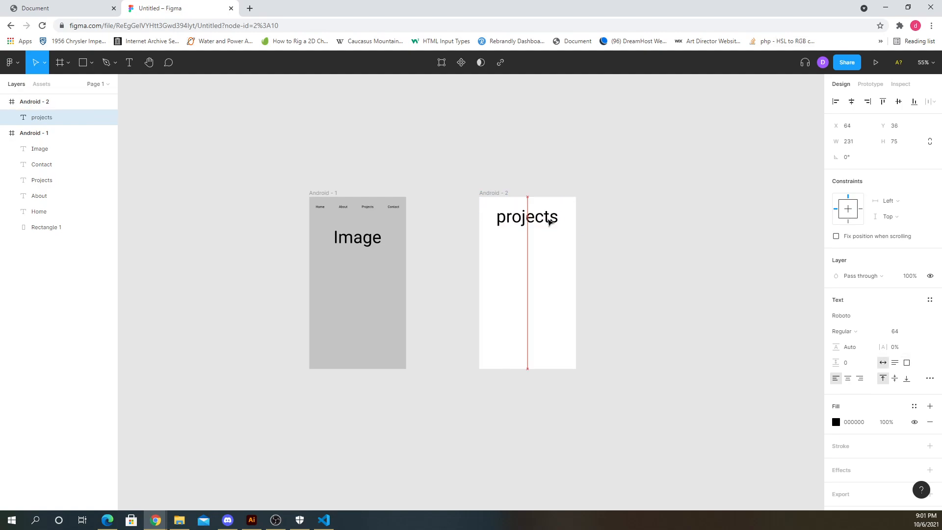
# - Link the Projects label in the first frame to the Android - 2 frame with a tap interaction
pyautogui.click(648, 244)
pyautogui.click(368, 207)
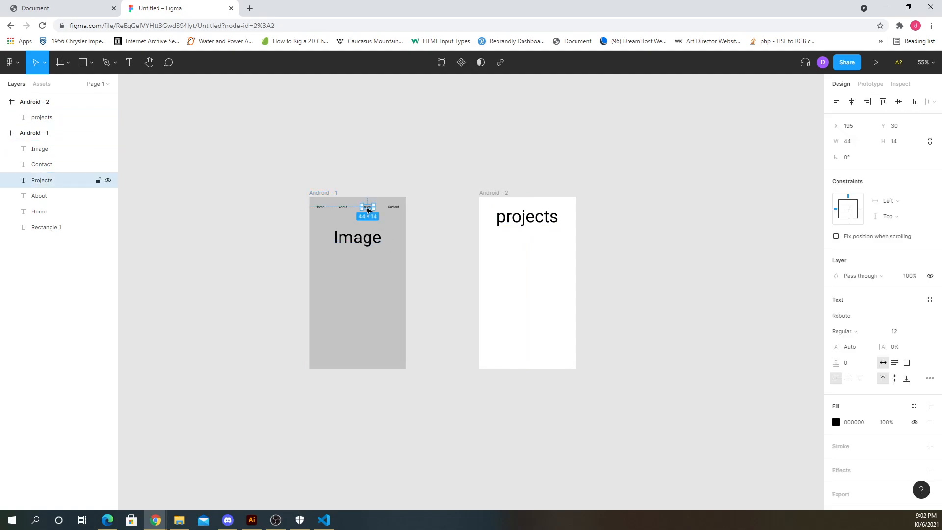
pyautogui.click(869, 84)
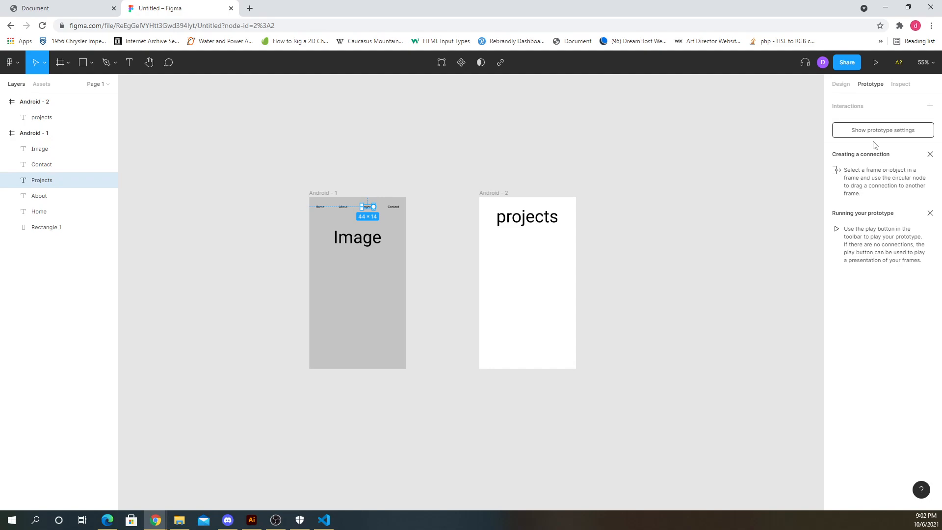
pyautogui.click(929, 108)
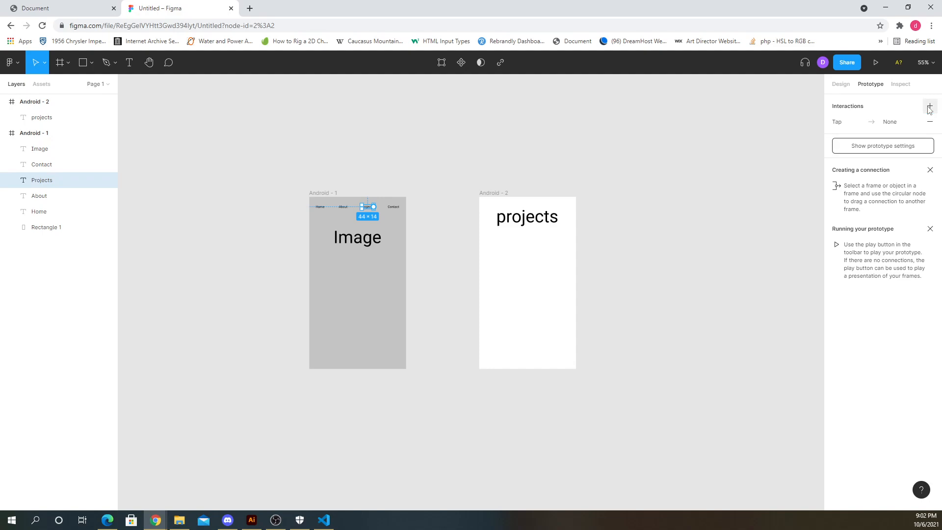
pyautogui.click(869, 128)
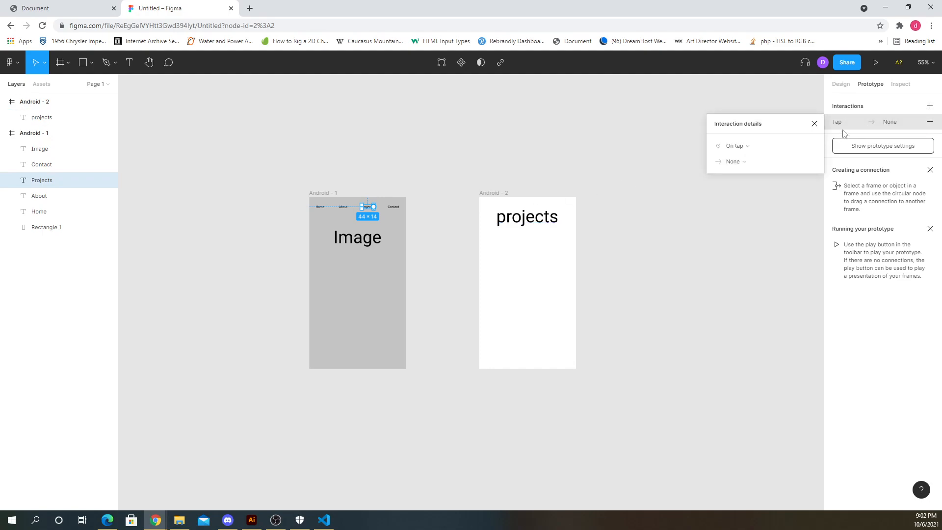
pyautogui.click(879, 121)
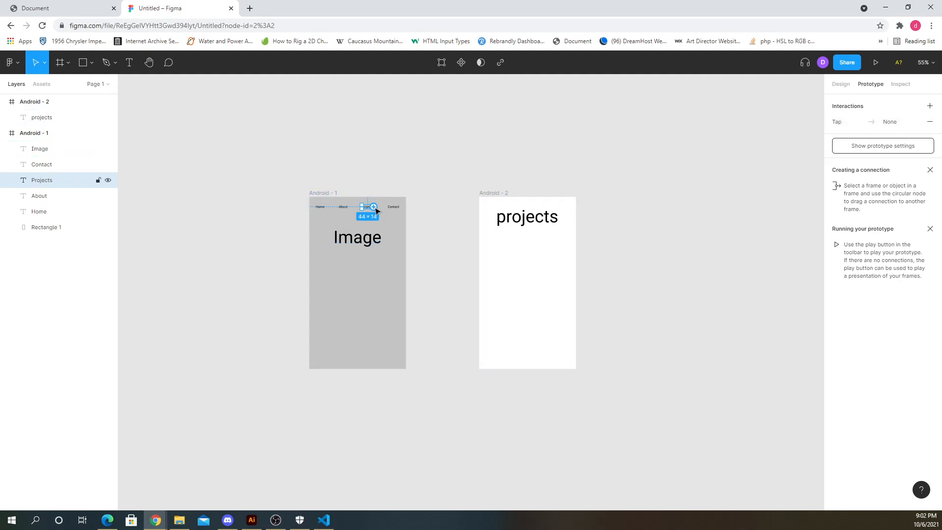
pyautogui.moveTo(376, 208); pyautogui.dragTo(493, 241)
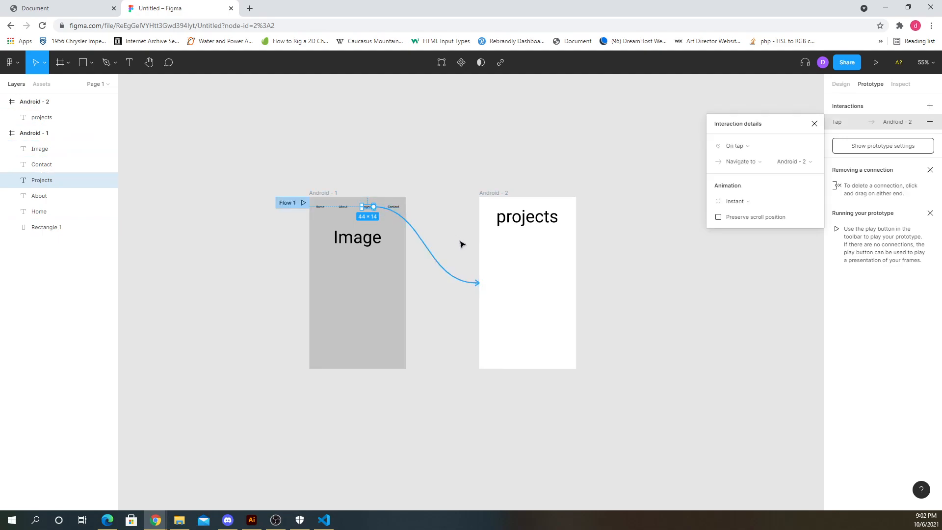
# - Preview the prototype, test the Projects link, and close the preview
pyautogui.click(876, 64)
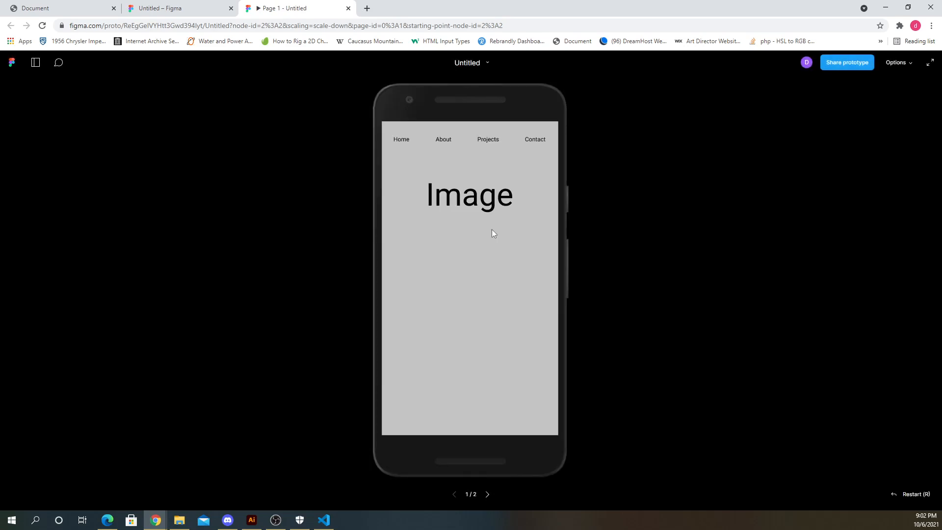
pyautogui.click(488, 140)
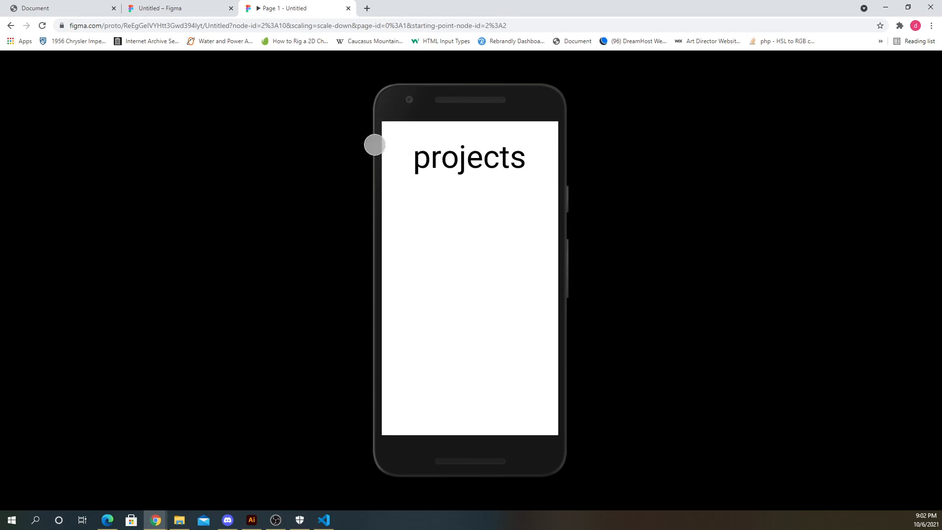
pyautogui.click(12, 27)
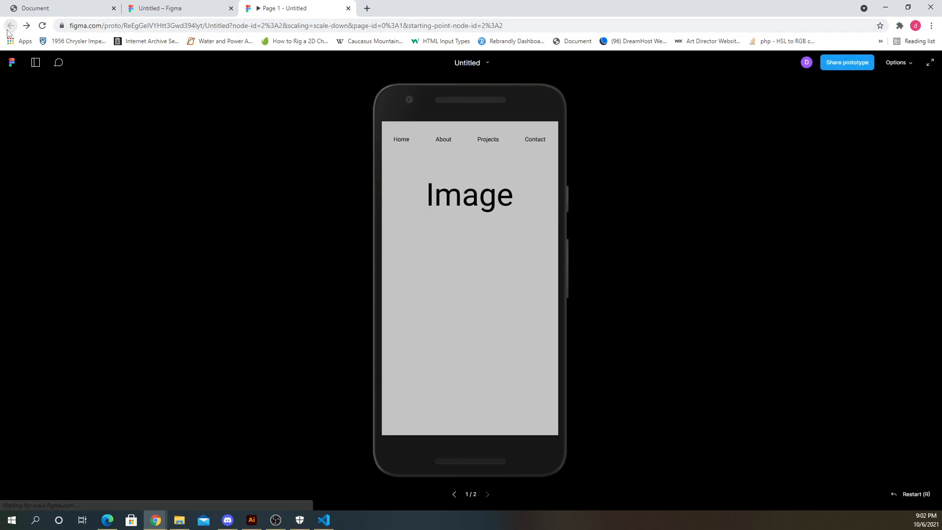
pyautogui.click(348, 8)
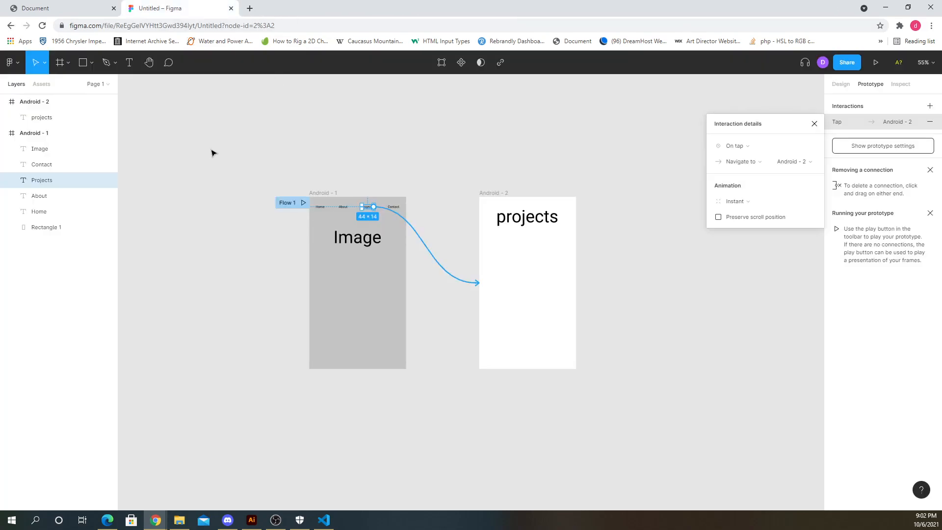
pyautogui.click(814, 123)
pyautogui.click(438, 174)
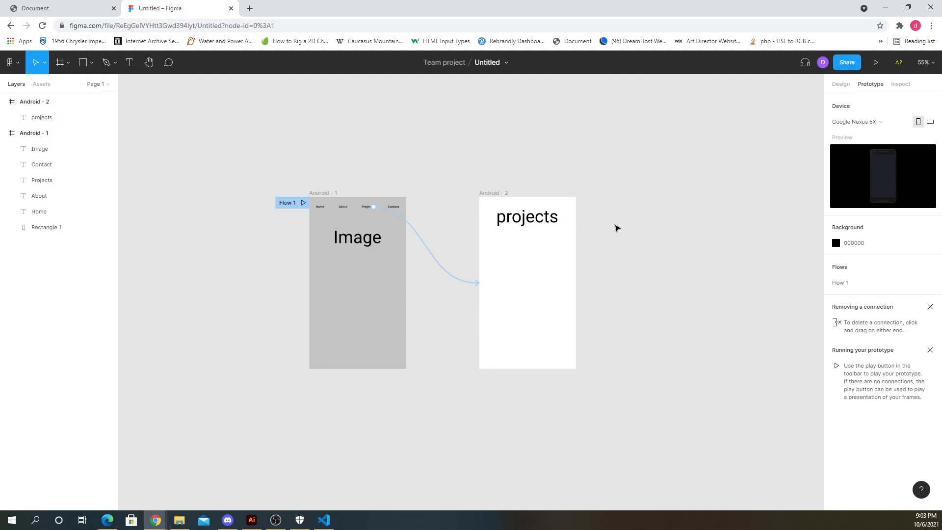
pyautogui.scroll(5, 448, 265)
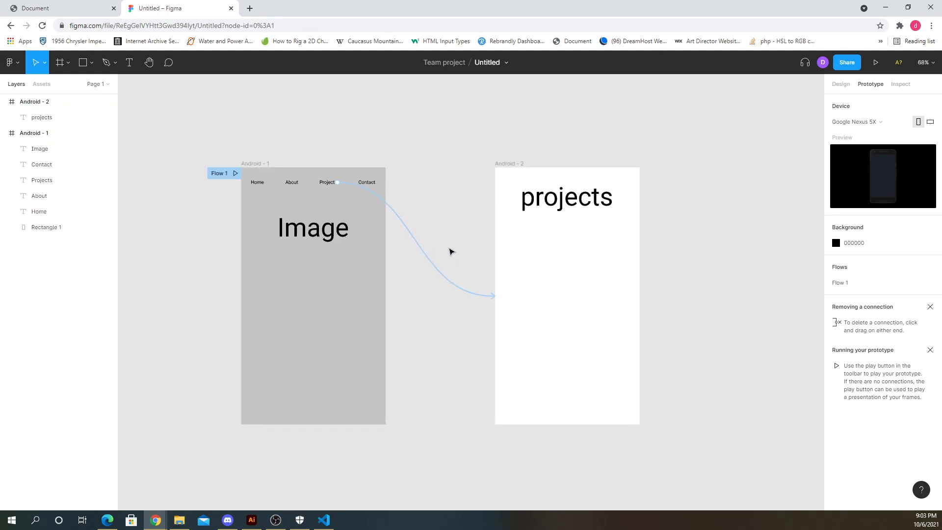
pyautogui.scroll(2, 368, 256)
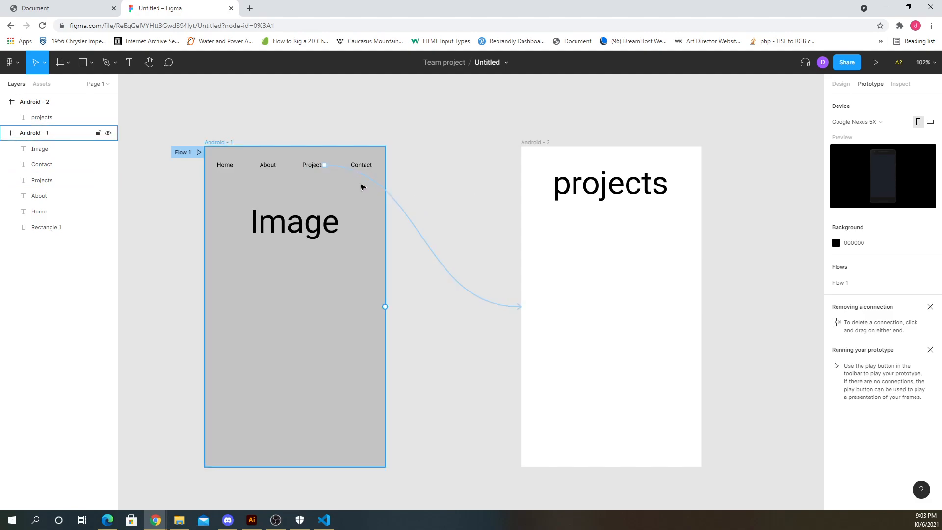
pyautogui.click(325, 165)
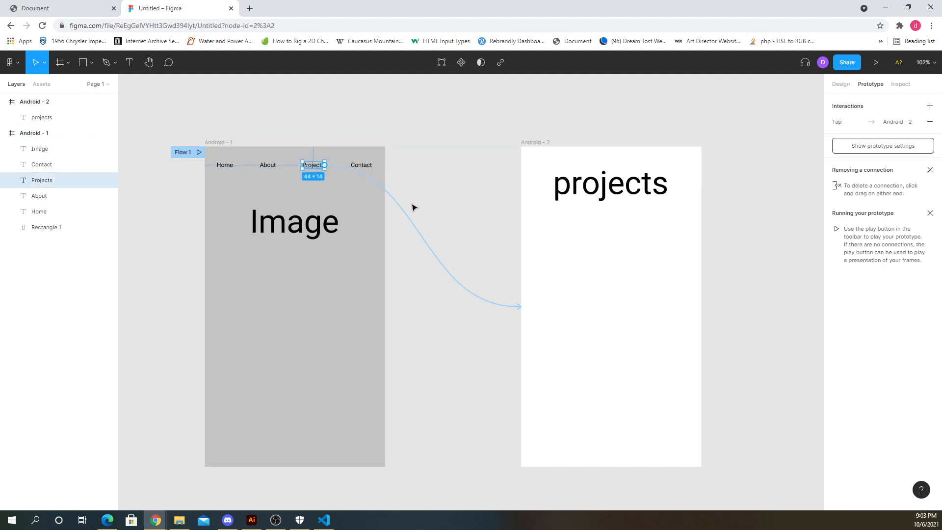
pyautogui.click(414, 203)
pyautogui.scroll(-1, 238, 227)
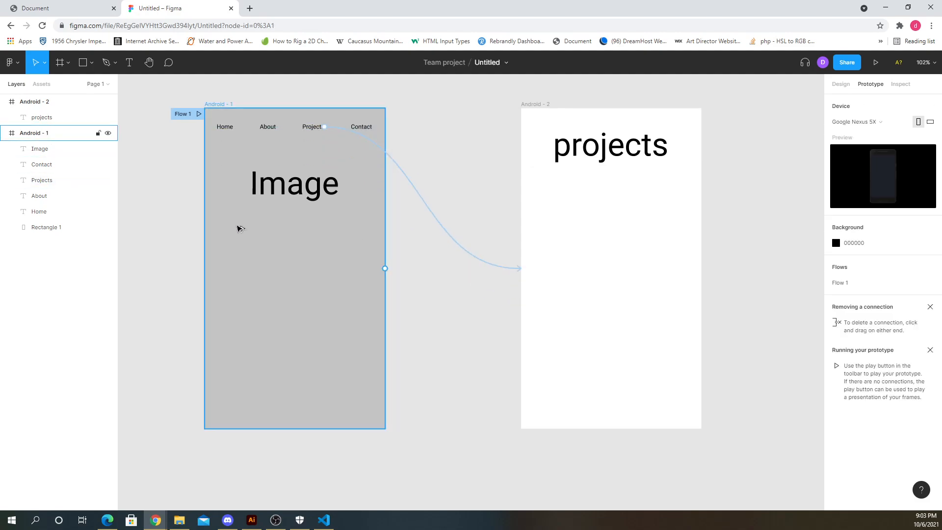
pyautogui.keyDown('ctrl'); pyautogui.scroll(-5, 213, 288); pyautogui.keyUp('ctrl')
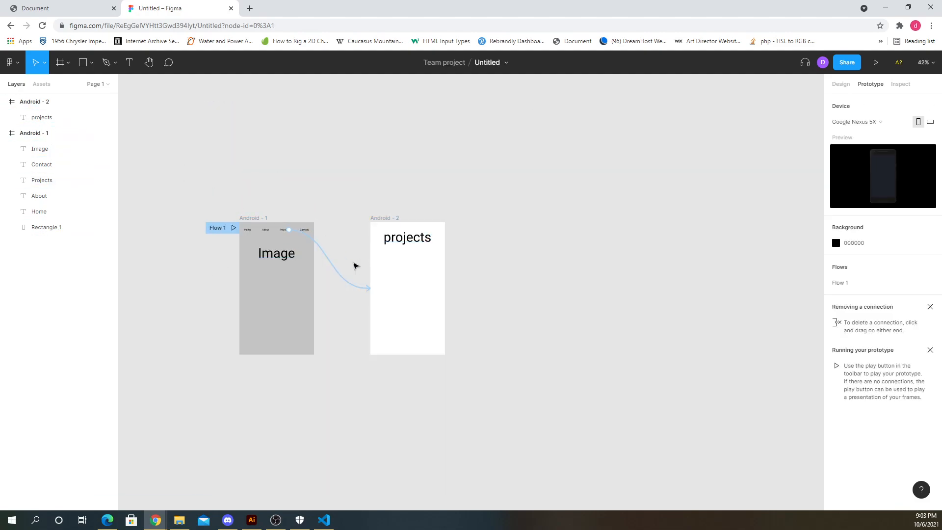
# - Add a third Android 360 × 640 frame beside the second frame
pyautogui.click(68, 62)
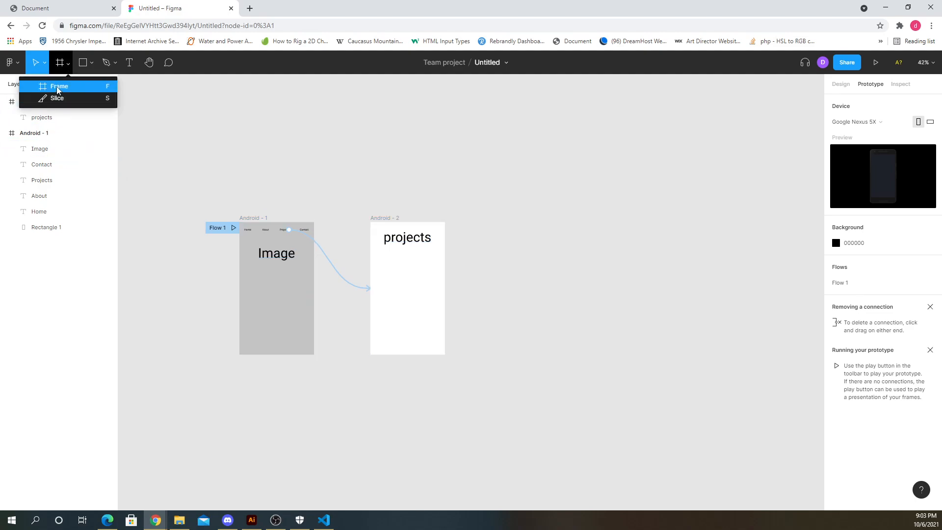
pyautogui.click(60, 84)
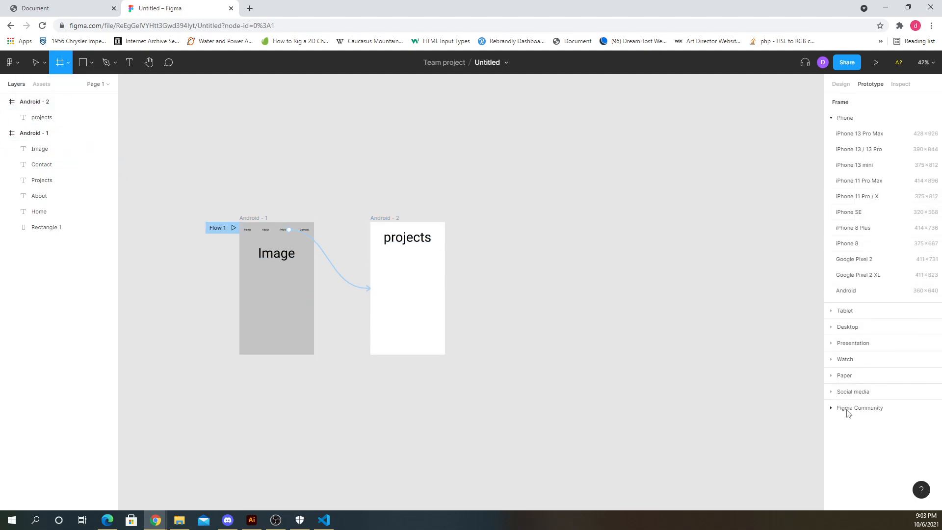
pyautogui.click(845, 290)
pyautogui.moveTo(458, 257); pyautogui.dragTo(520, 264)
pyautogui.press('Escape')
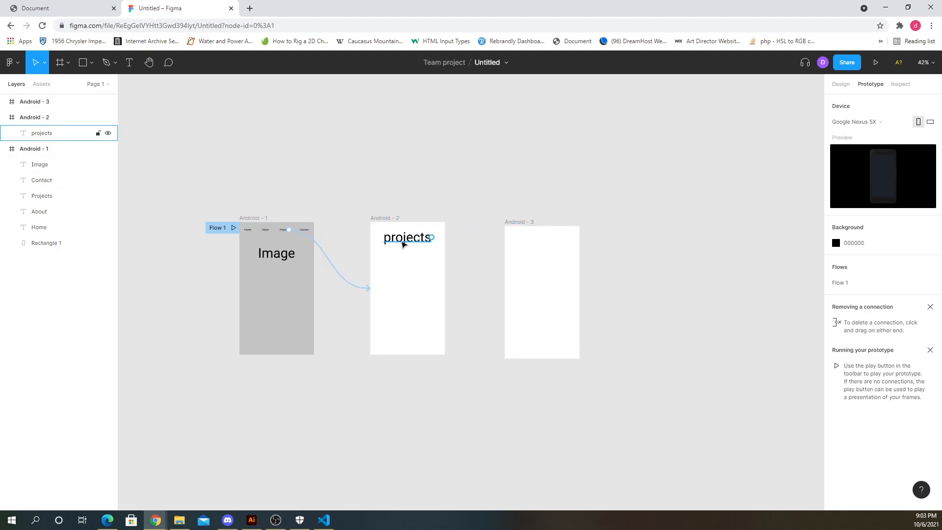
# - Link the Home label in the first frame to the Android - 2 frame
pyautogui.scroll(5, 416, 247)
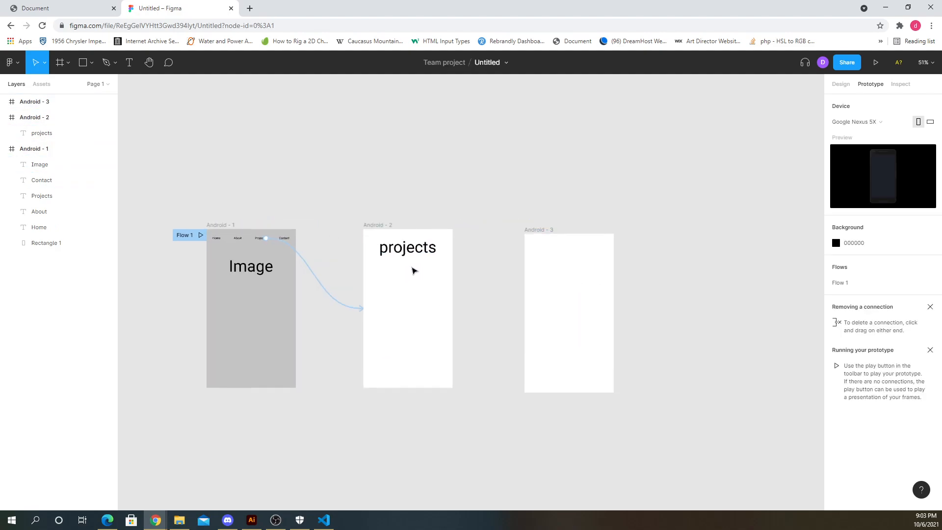
pyautogui.moveTo(420, 248); pyautogui.dragTo(421, 271)
pyautogui.press('Escape')
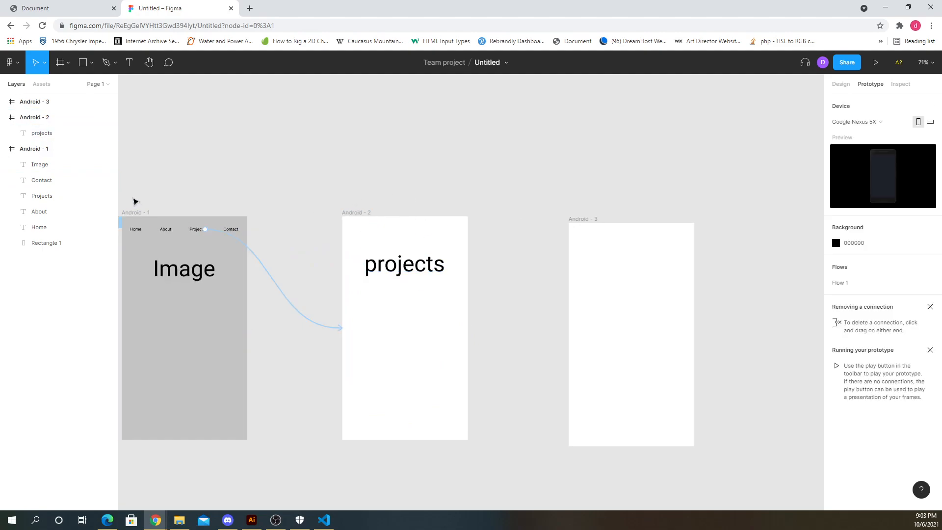
pyautogui.moveTo(133, 197); pyautogui.dragTo(242, 236)
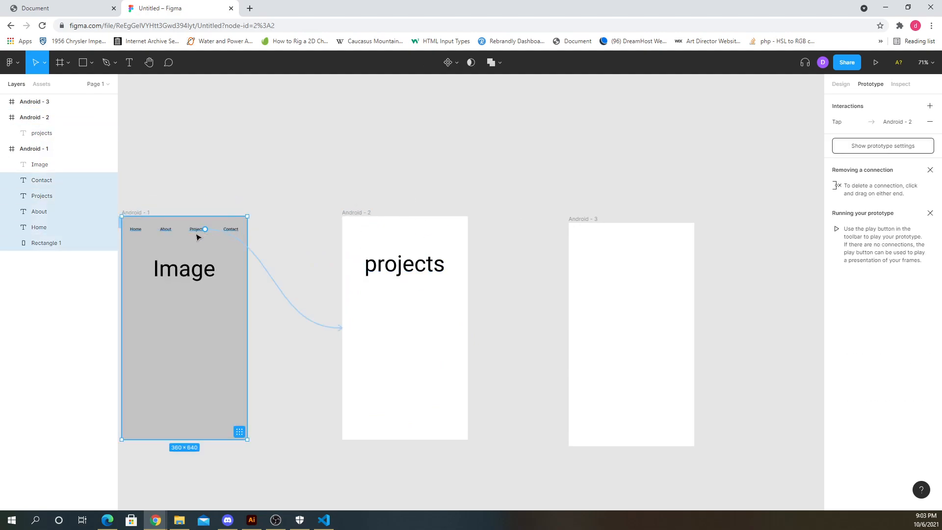
pyautogui.click(141, 228)
pyautogui.moveTo(142, 229); pyautogui.dragTo(349, 238)
pyautogui.click(250, 192)
pyautogui.click(215, 252)
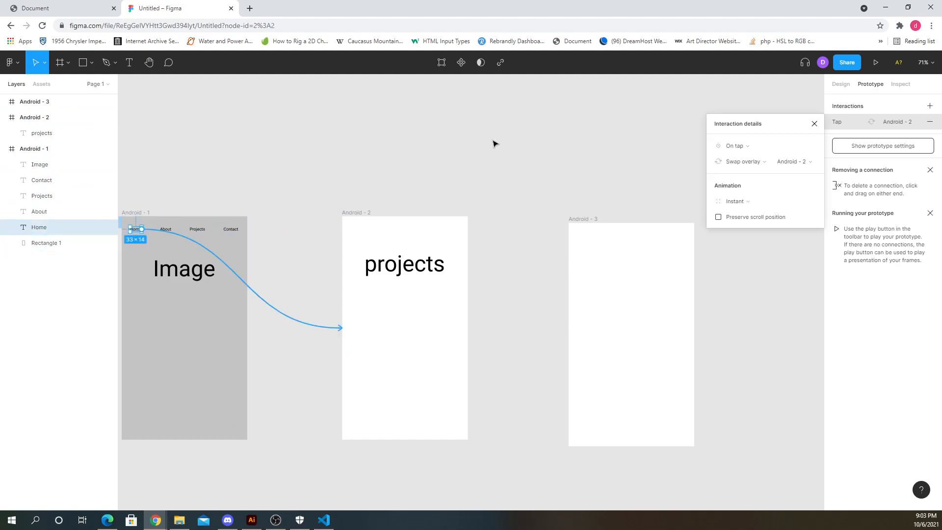
# - Copy the four navigation labels from the first frame into the second and third frames
pyautogui.click(839, 83)
pyautogui.click(389, 137)
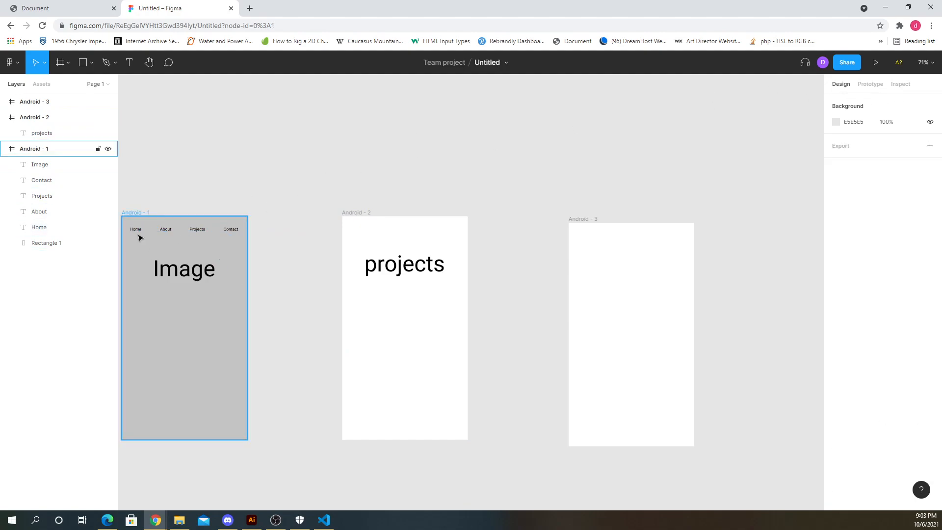
pyautogui.click(137, 229)
pyautogui.press('Escape')
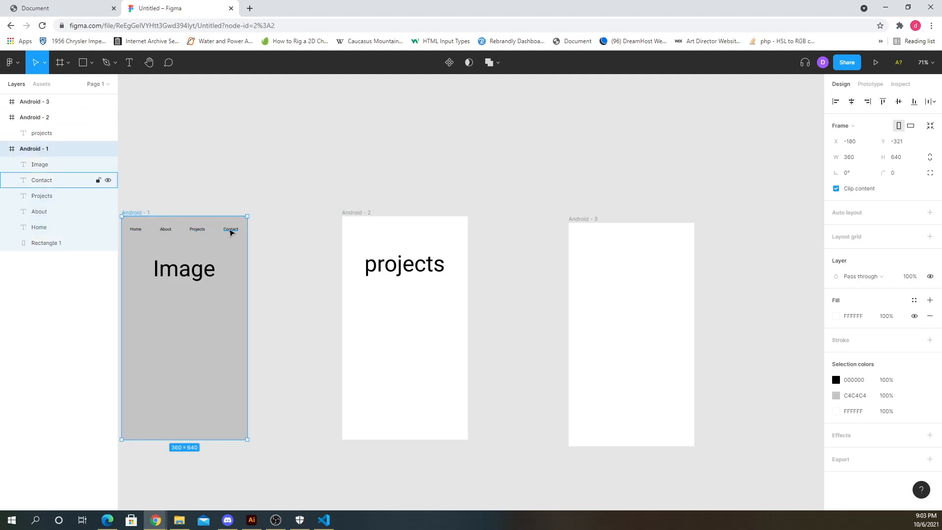
pyautogui.moveTo(141, 202); pyautogui.dragTo(646, 239)
pyautogui.click(564, 170)
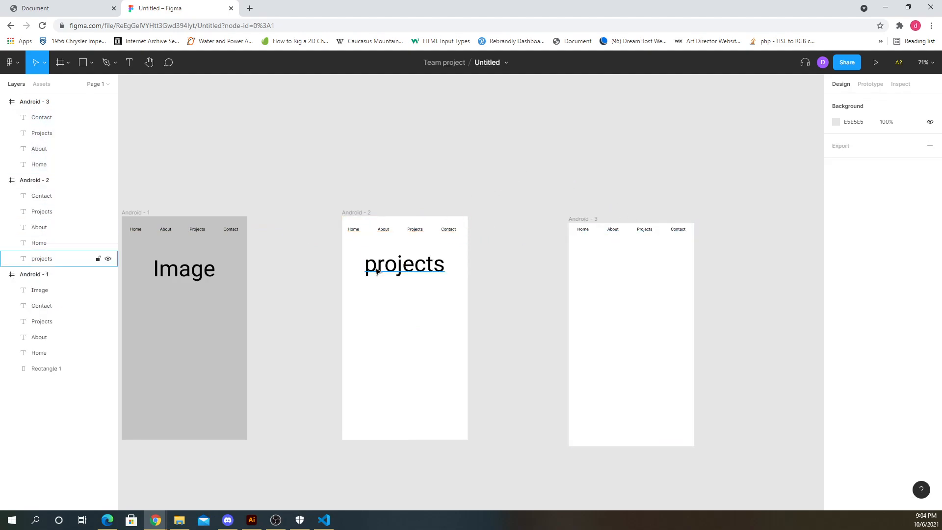
pyautogui.click(397, 272)
pyautogui.click(375, 185)
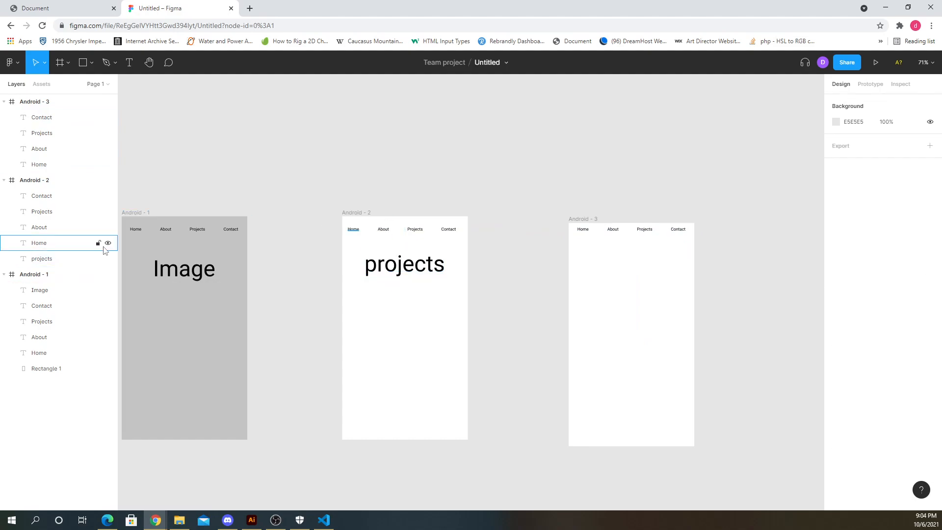
# - Link the Home label in the second frame back to the Android - 1 frame on drag
pyautogui.click(870, 85)
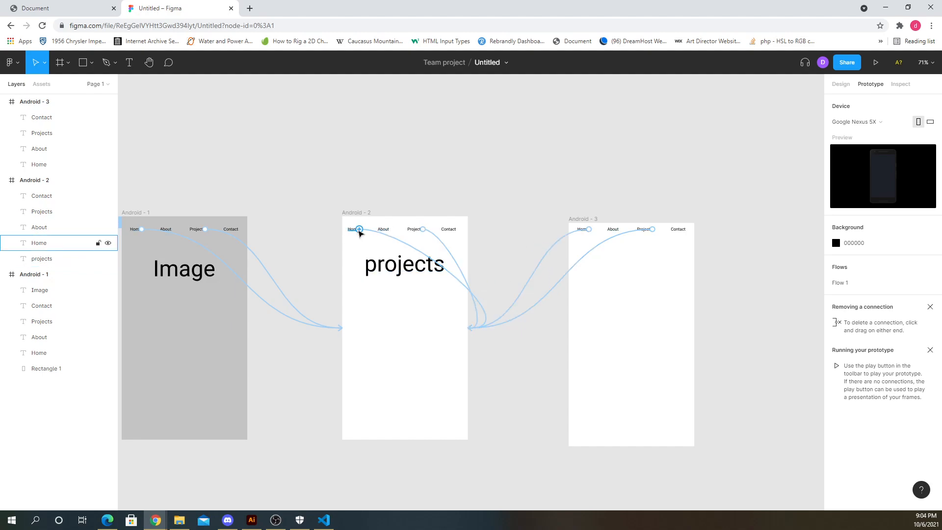
pyautogui.moveTo(359, 229); pyautogui.dragTo(274, 308)
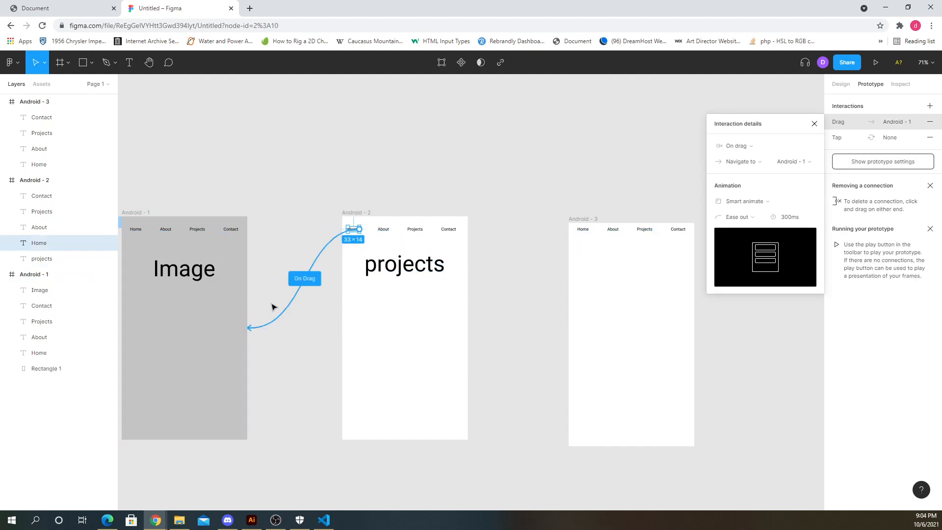
pyautogui.click(313, 226)
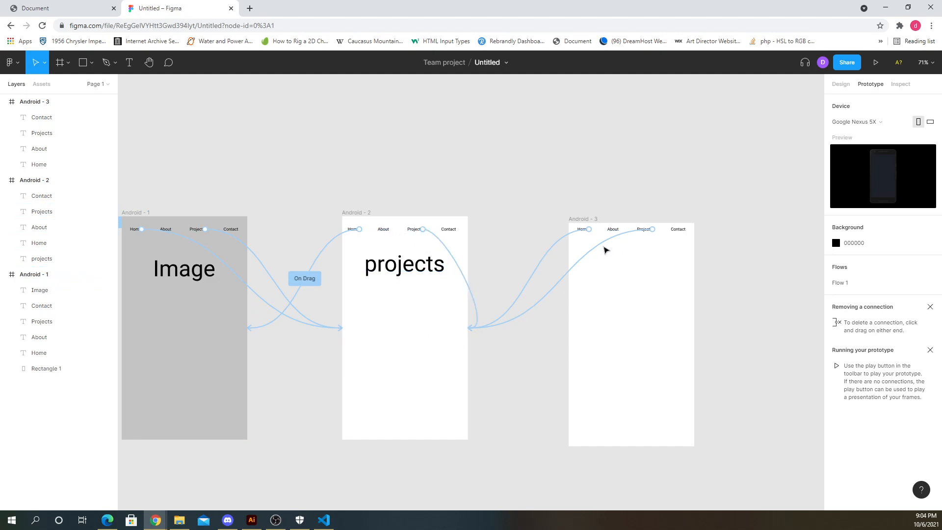
# - Link the Home label in the third frame to the Android - 1 frame
pyautogui.click(591, 229)
pyautogui.moveTo(589, 229); pyautogui.dragTo(242, 225)
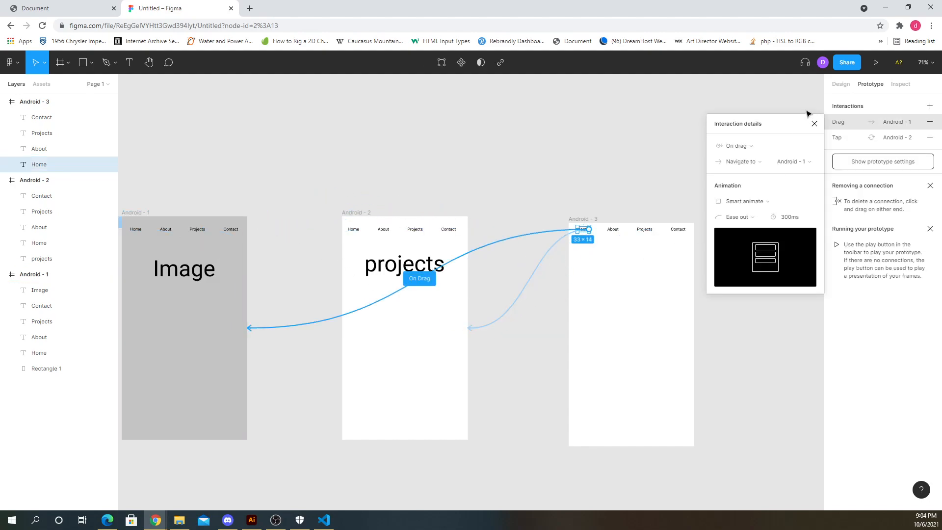
pyautogui.click(814, 123)
# - Preview the prototype and close the preview
pyautogui.click(876, 63)
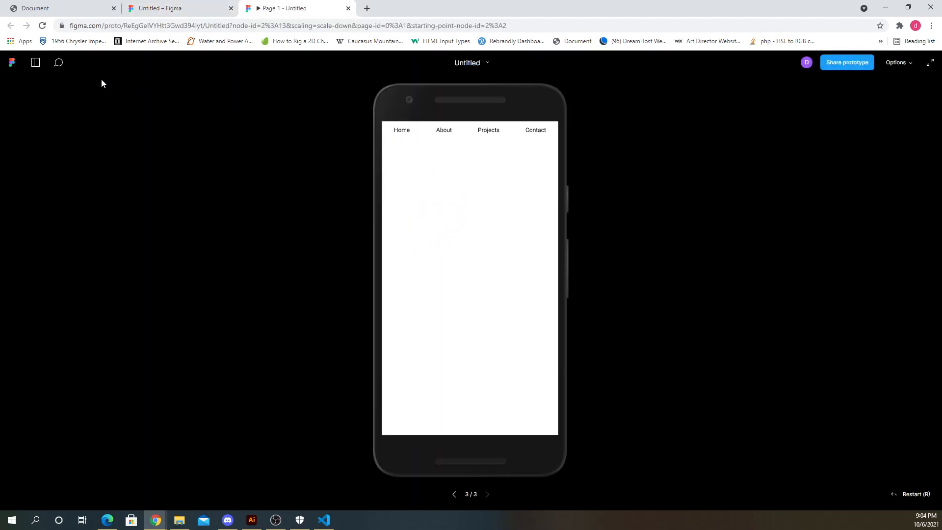
pyautogui.click(349, 9)
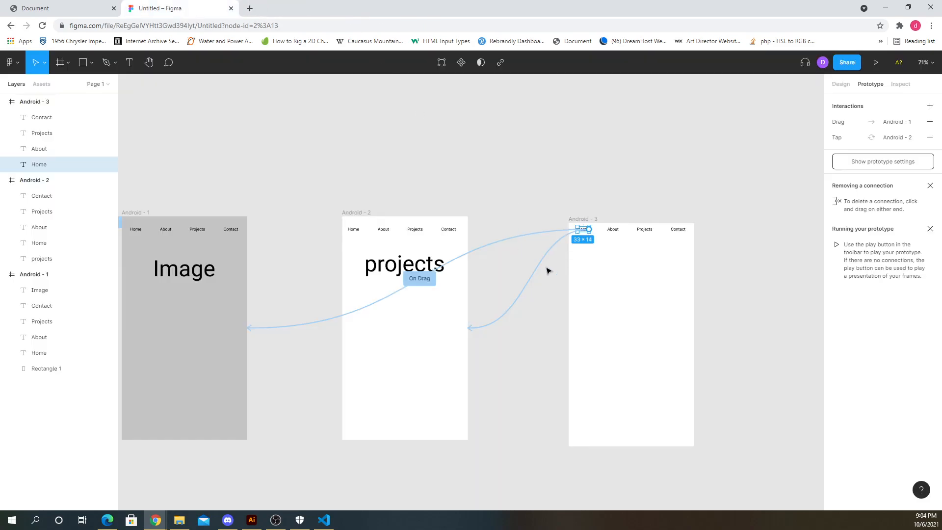
pyautogui.click(546, 267)
# - Copy the projects text into the third frame and change it to contact
pyautogui.keyDown('alt'); pyautogui.moveTo(399, 265); pyautogui.dragTo(638, 264); pyautogui.keyUp('alt')
pyautogui.write('cx')
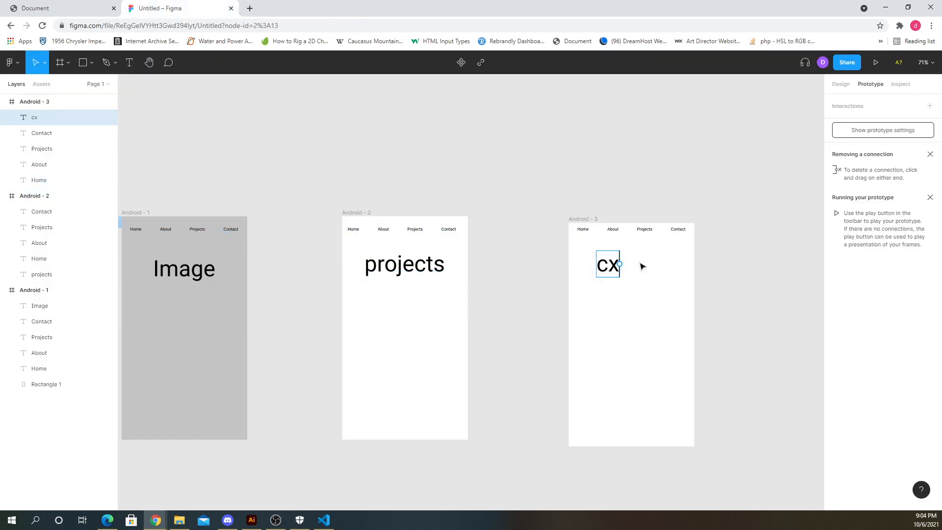
pyautogui.press('BackSpace')
pyautogui.write('ontact')
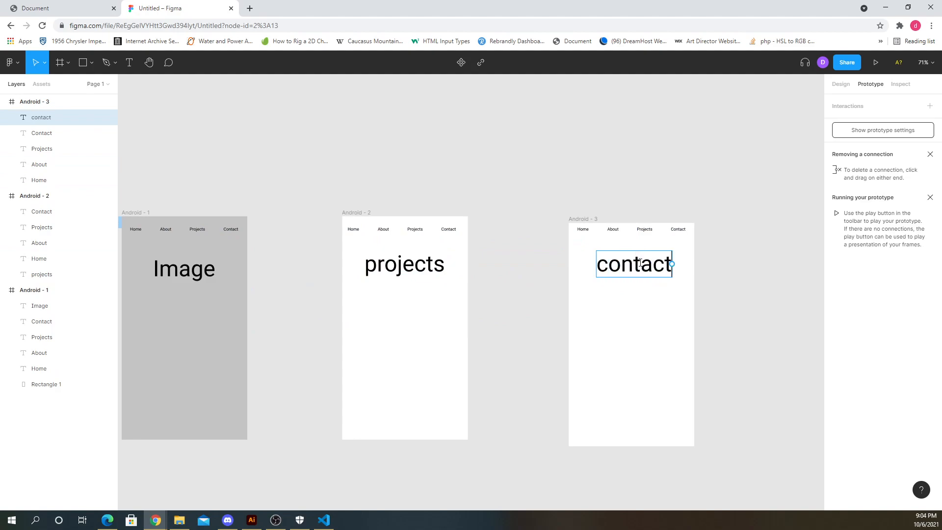
# - Link the Contact label in the first frame to the Android - 3 frame
pyautogui.press('Escape')
pyautogui.click(229, 229)
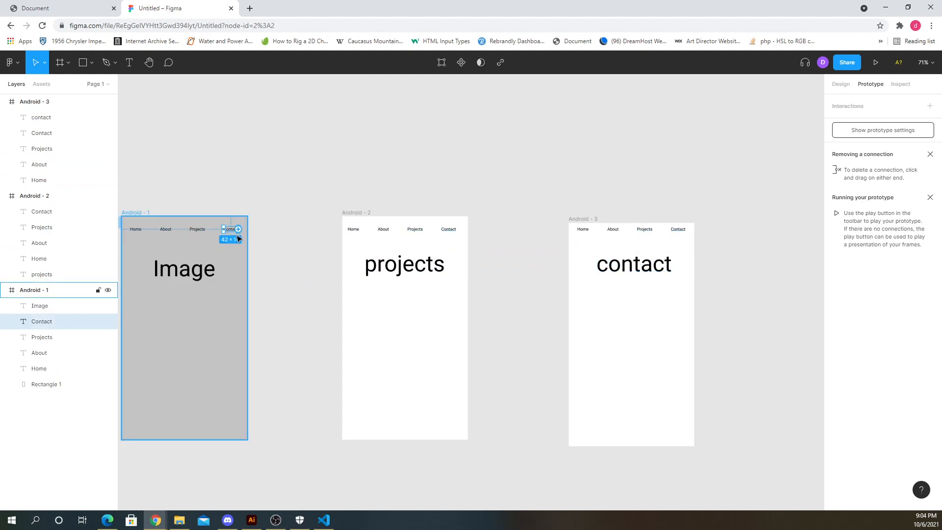
pyautogui.moveTo(238, 229); pyautogui.dragTo(573, 256)
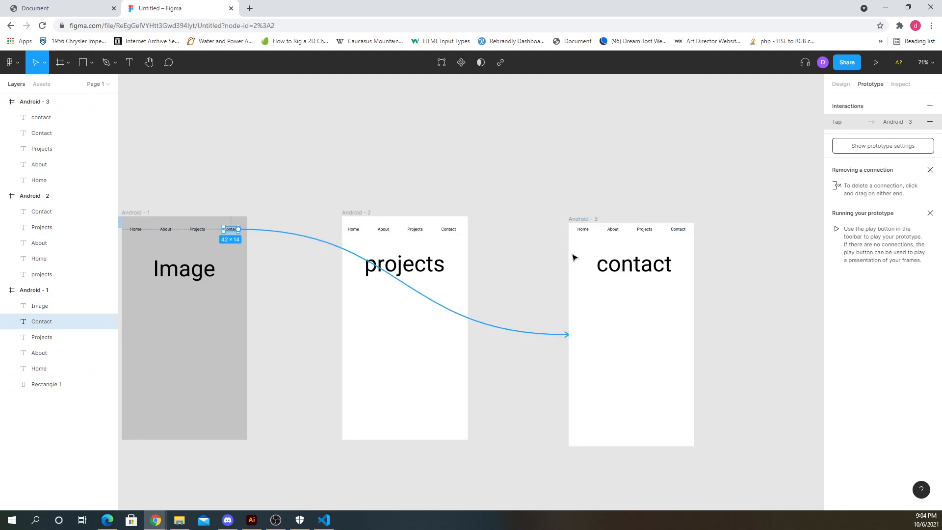
# - Link the Contact label in the second frame to the Android - 3 frame
pyautogui.click(448, 229)
pyautogui.moveTo(456, 229); pyautogui.dragTo(574, 258)
# - Try to link the Contact label in the third frame to another frame
pyautogui.click(684, 230)
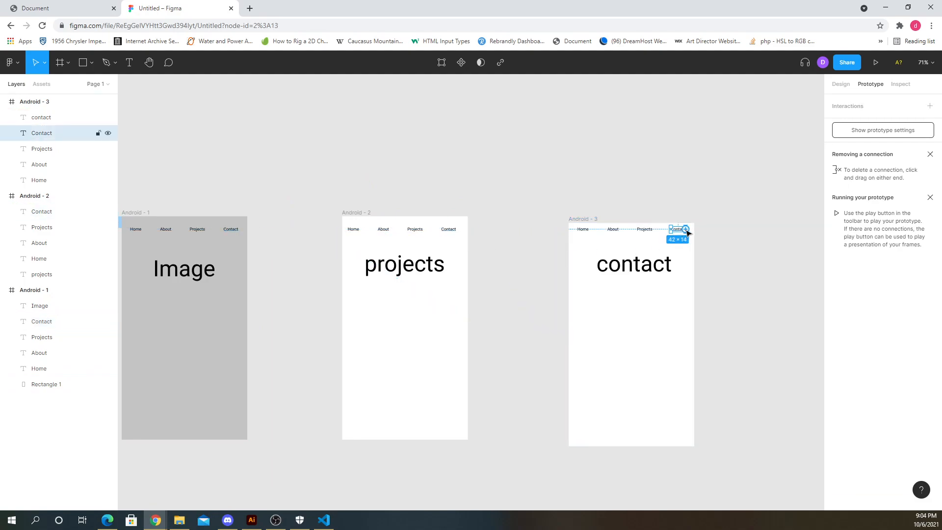
pyautogui.moveTo(687, 232); pyautogui.dragTo(681, 337)
pyautogui.moveTo(689, 233); pyautogui.dragTo(562, 376)
pyautogui.click(706, 276)
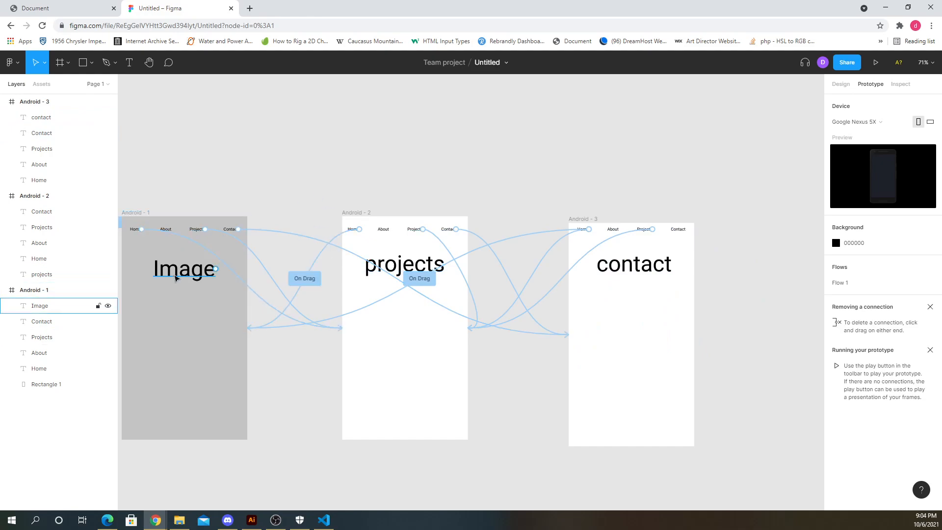
# - Preview the prototype from the first frame, testing the Projects and Home links, and close the preview
pyautogui.click(175, 316)
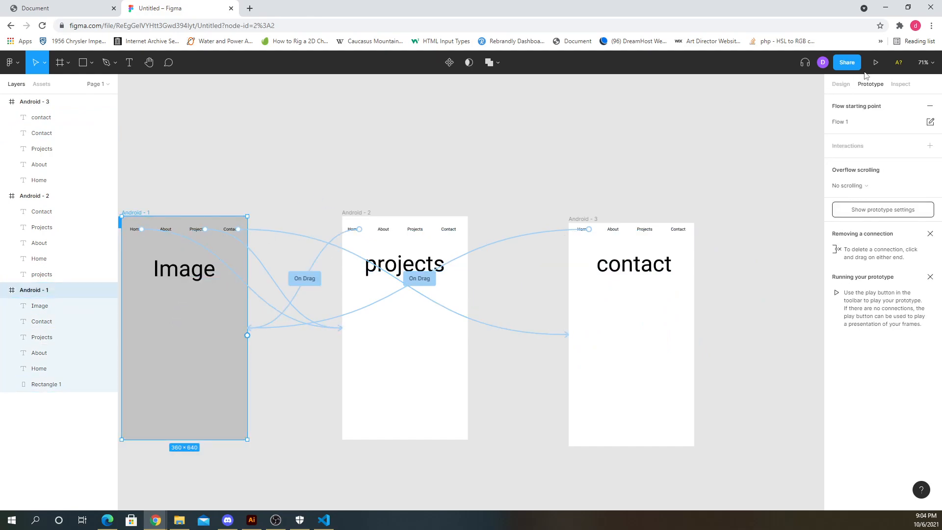
pyautogui.click(876, 63)
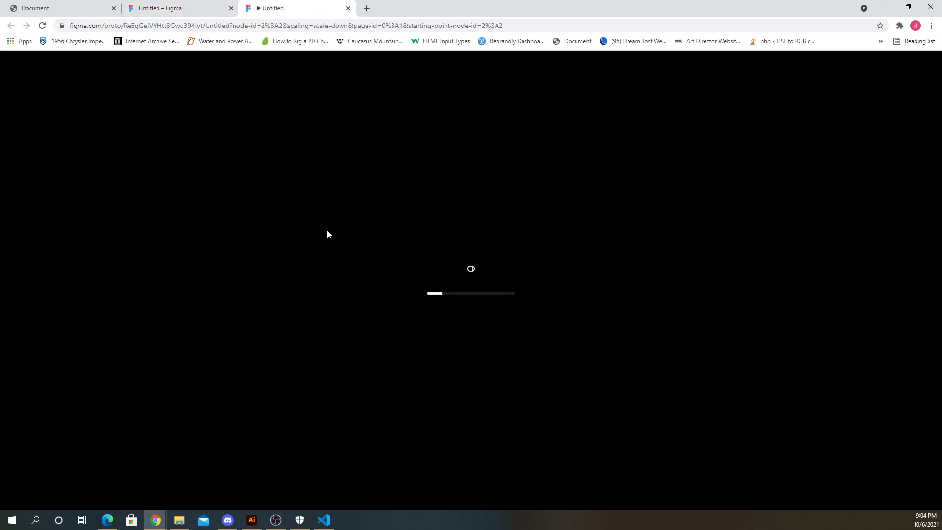
pyautogui.click(484, 140)
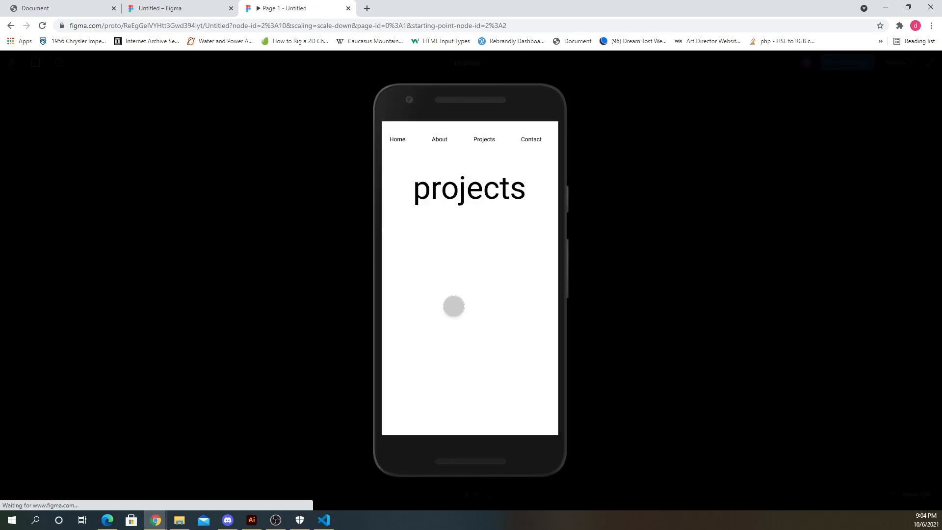
pyautogui.click(397, 140)
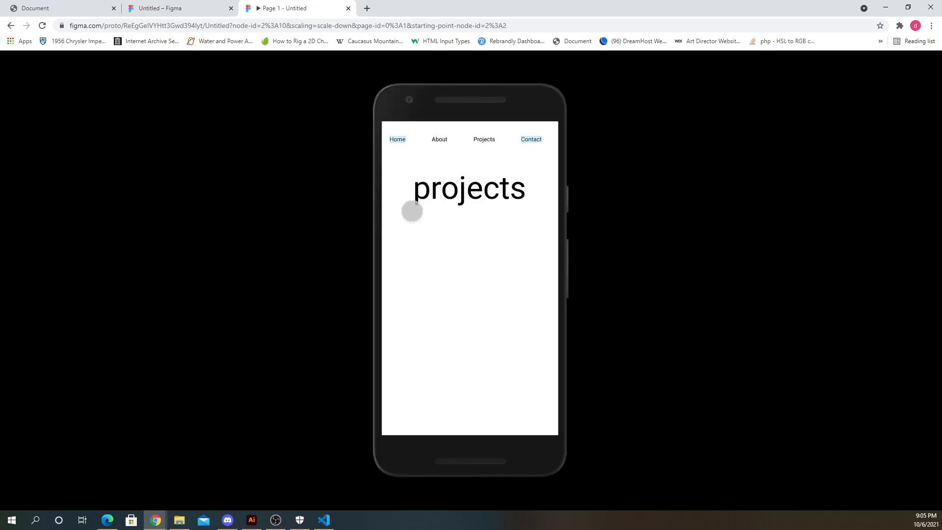
pyautogui.click(398, 140)
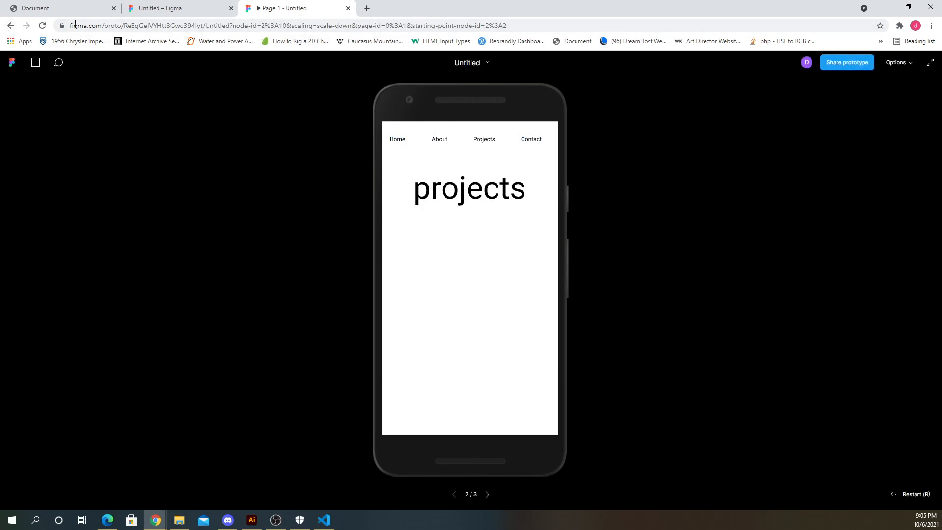
pyautogui.click(11, 26)
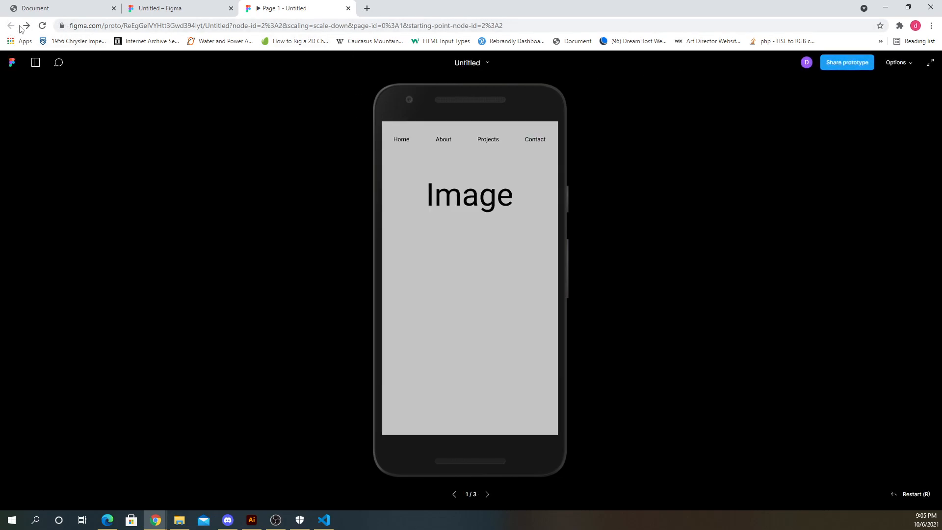
pyautogui.click(348, 9)
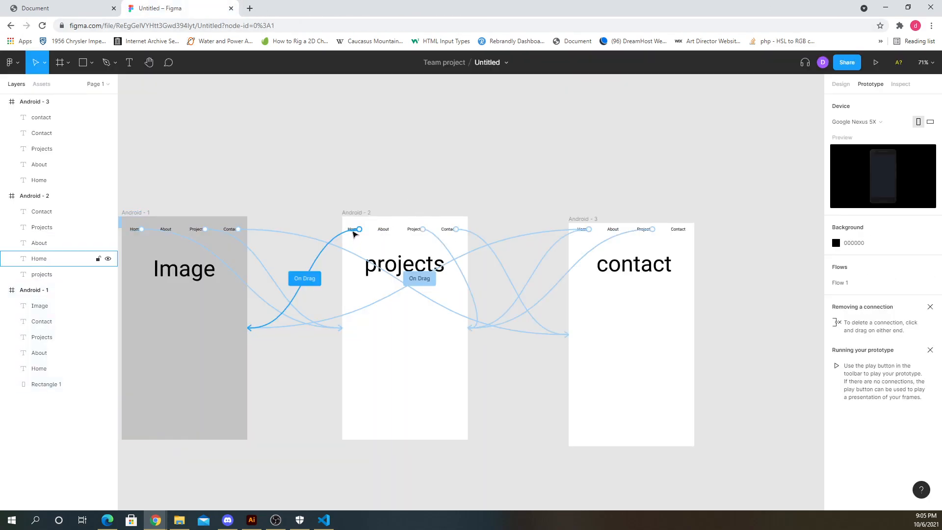
# - Inspect the interactions set on the Home label in the second frame
pyautogui.scroll(1, 356, 241)
pyautogui.click(353, 248)
pyautogui.keyDown('ctrl'); pyautogui.scroll(5, 350, 257); pyautogui.keyUp('ctrl')
pyautogui.scroll(5, 360, 239)
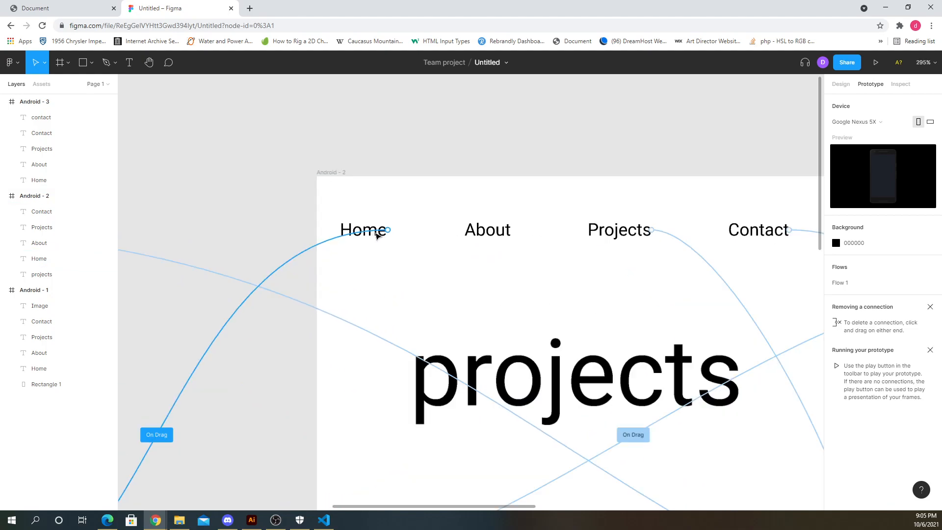
pyautogui.click(383, 234)
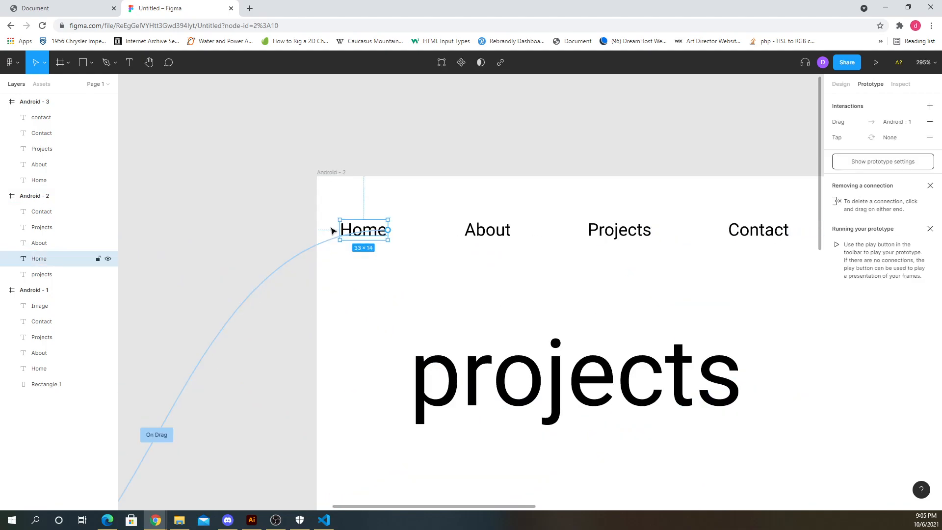
pyautogui.scroll(-1, 374, 223)
pyautogui.scroll(-10, 414, 230)
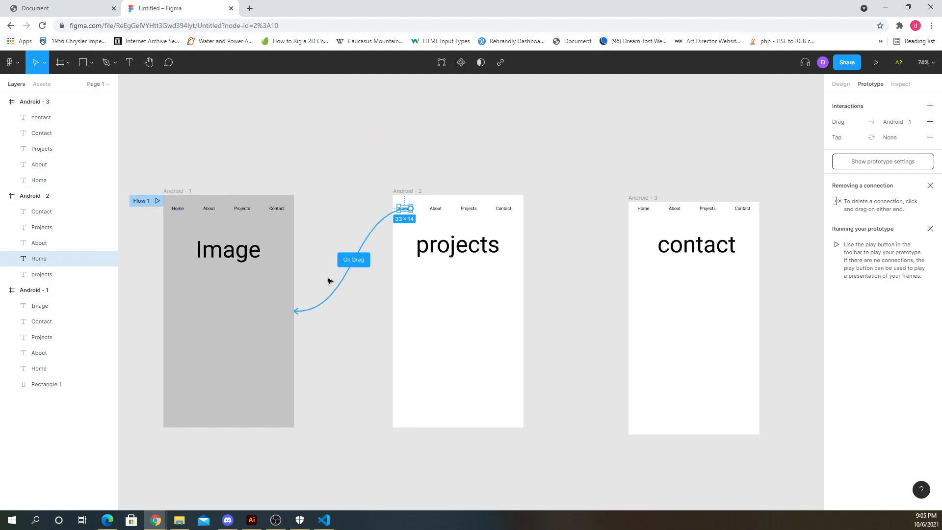
pyautogui.click(507, 168)
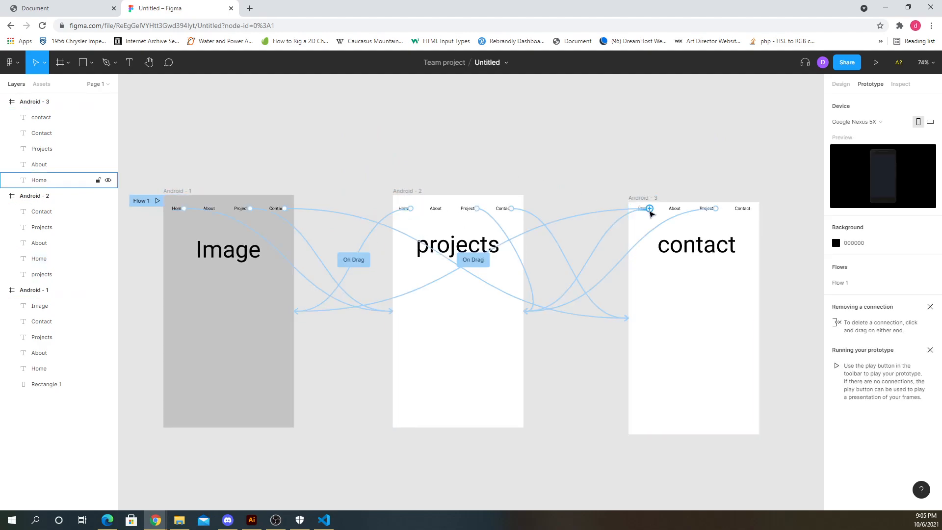
# - Link the Home label in the first frame to scroll to Rectangle 1 within its own frame
pyautogui.click(645, 209)
pyautogui.click(455, 242)
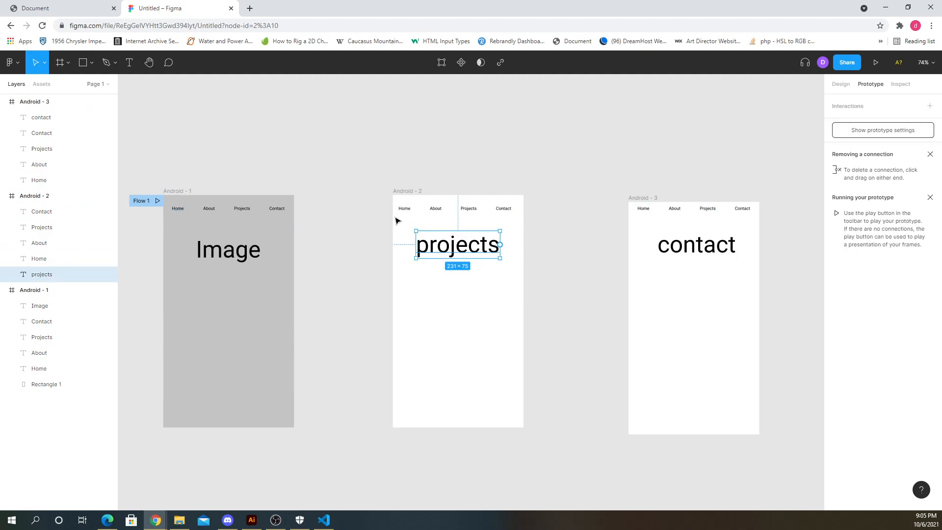
pyautogui.click(230, 249)
pyautogui.click(190, 210)
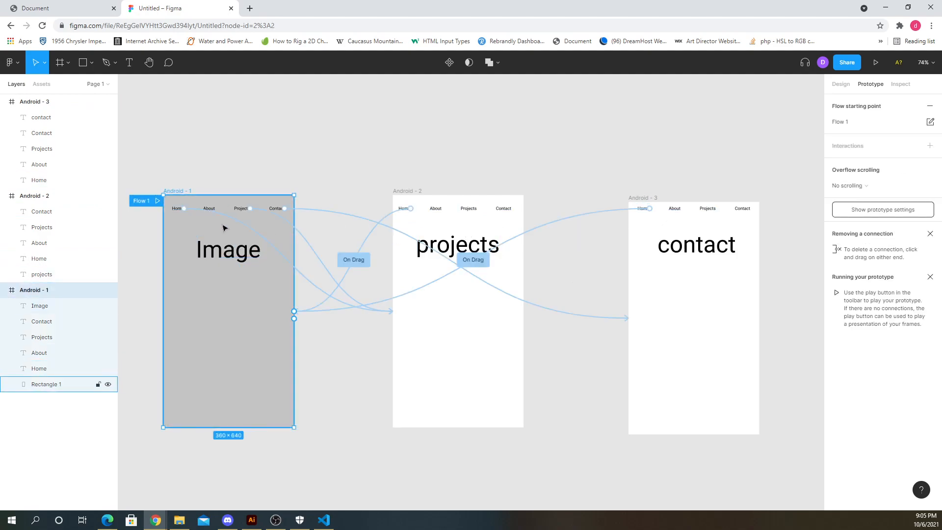
pyautogui.moveTo(184, 208); pyautogui.dragTo(392, 311)
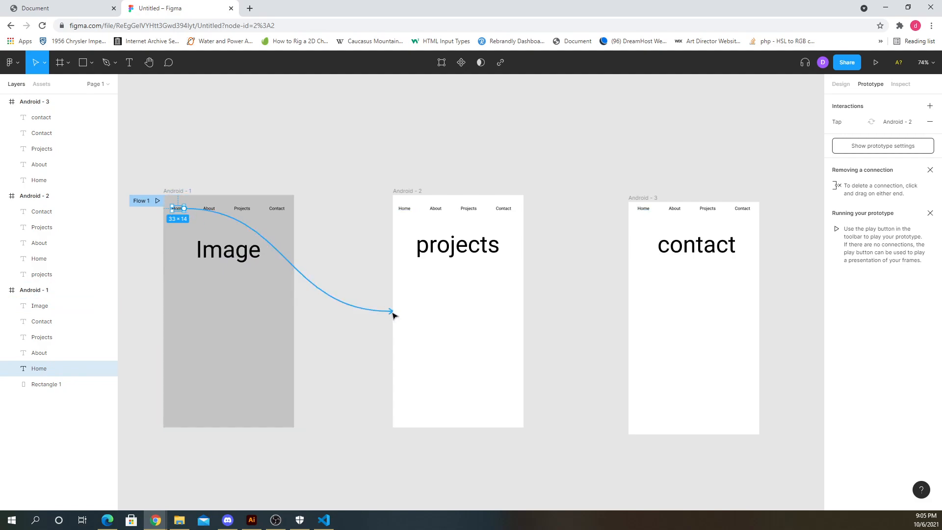
pyautogui.moveTo(393, 314); pyautogui.dragTo(245, 304)
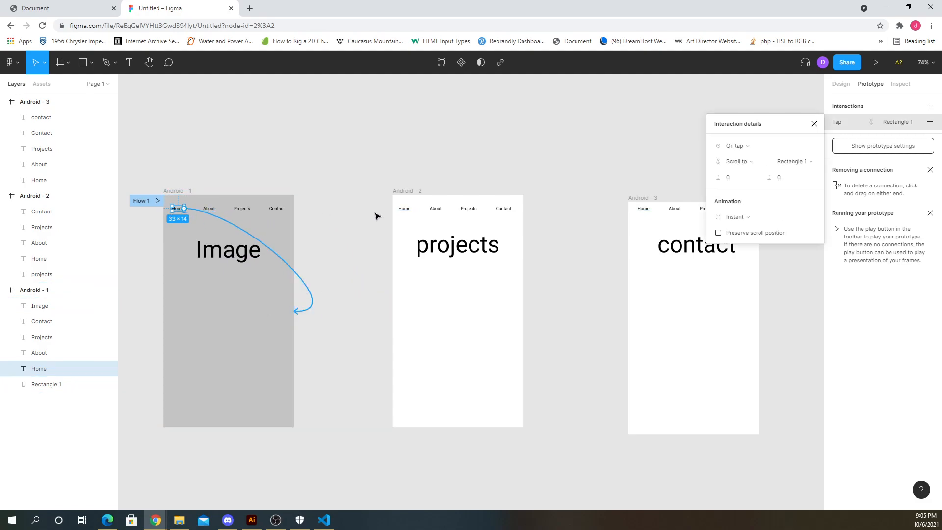
# - Remove the tap connection from the third frame's Home label to the Android - 2 frame
pyautogui.click(403, 209)
pyautogui.click(642, 208)
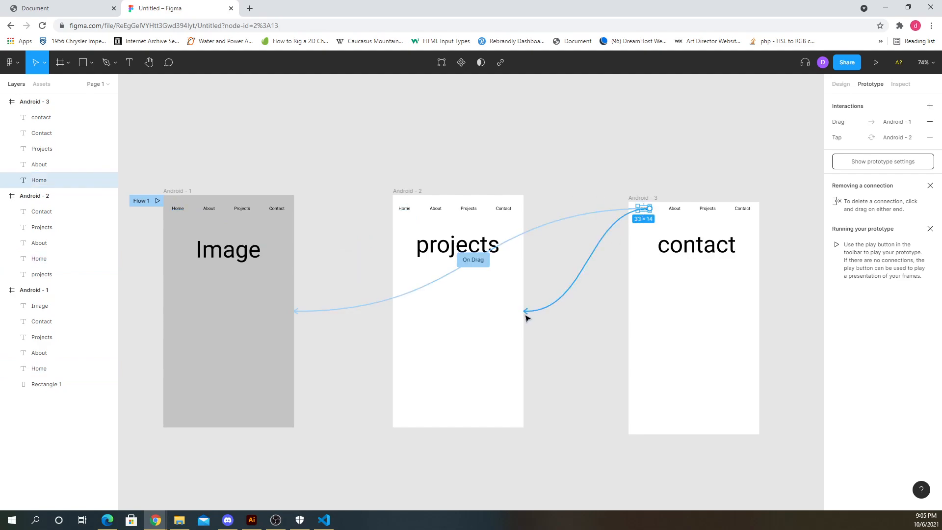
pyautogui.moveTo(525, 316); pyautogui.dragTo(651, 240)
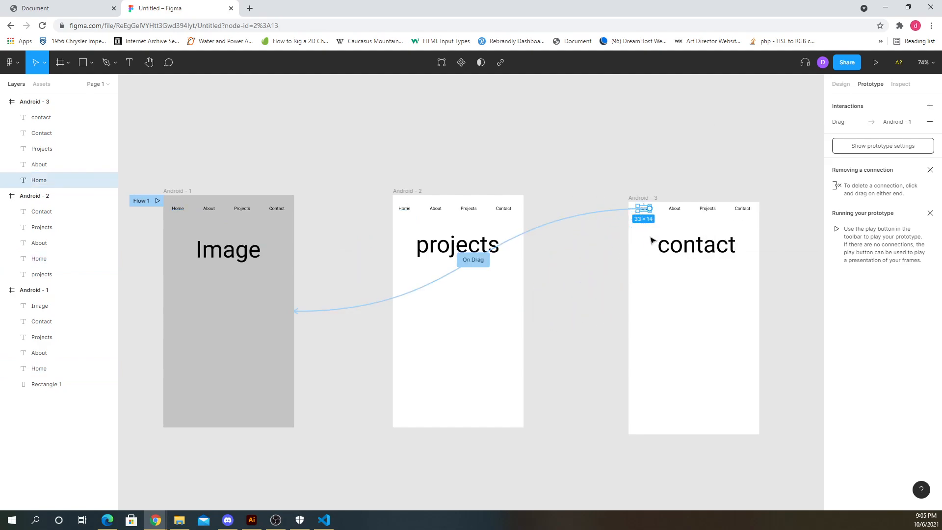
pyautogui.click(466, 176)
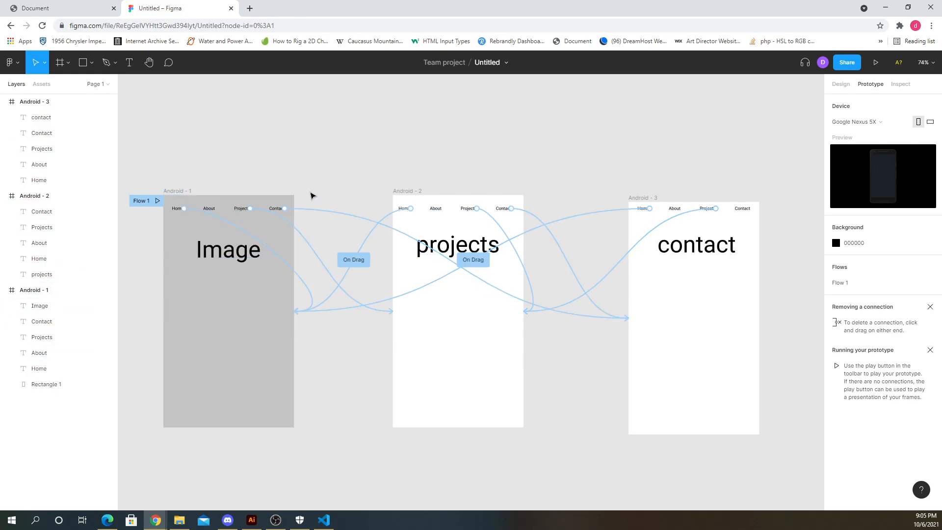
# - Preview the prototype again, testing the Projects link, and close the preview
pyautogui.click(242, 311)
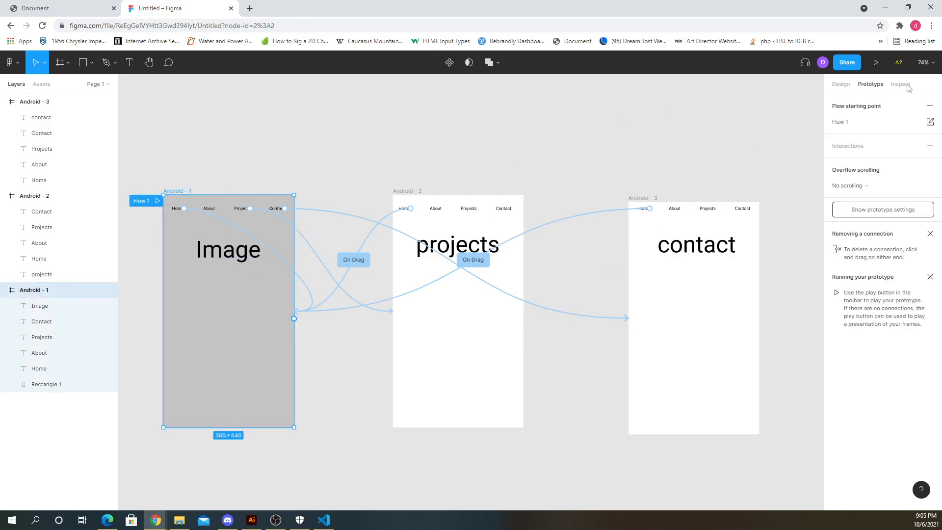
pyautogui.click(875, 64)
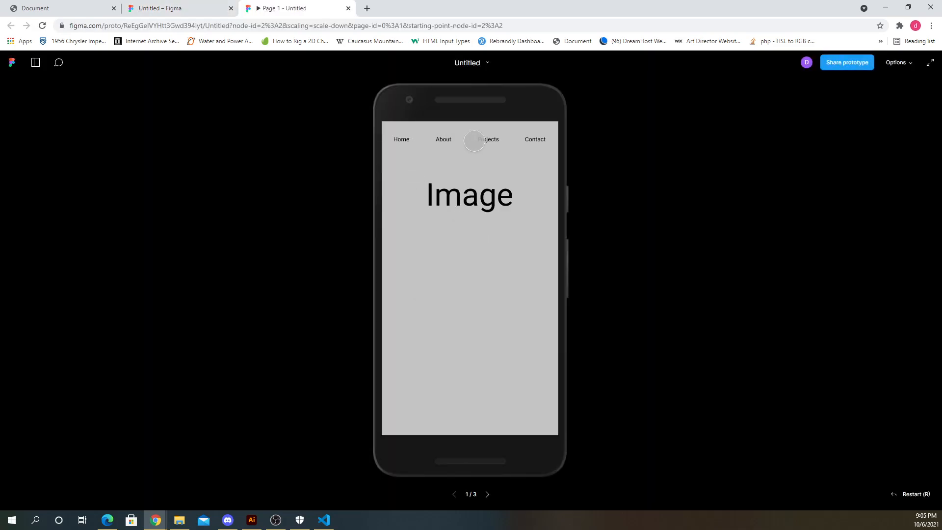
pyautogui.click(484, 140)
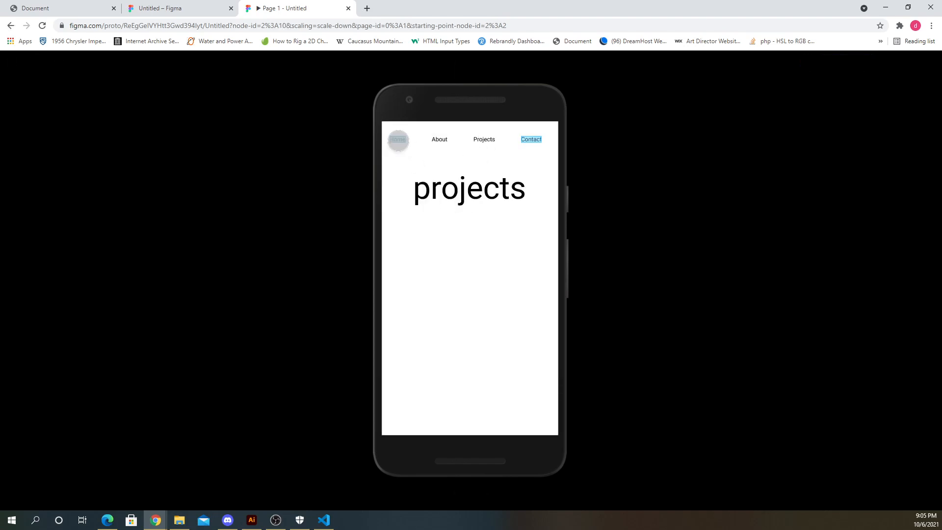
pyautogui.click(10, 25)
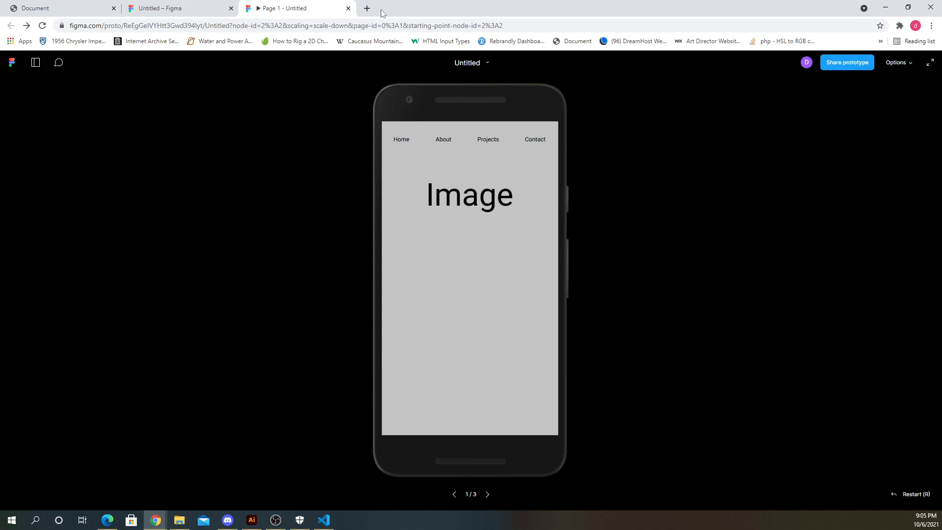
pyautogui.click(348, 8)
pyautogui.scroll(-2, 481, 290)
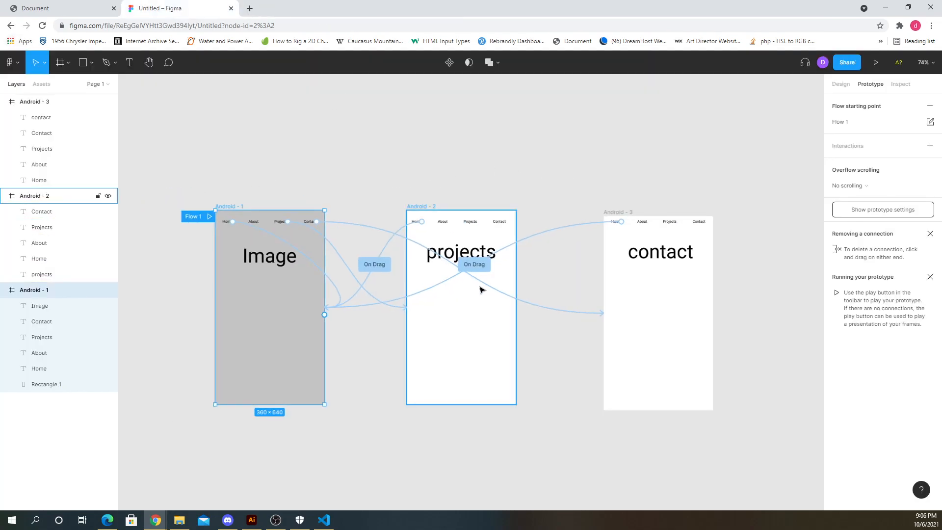
pyautogui.scroll(-1, 431, 286)
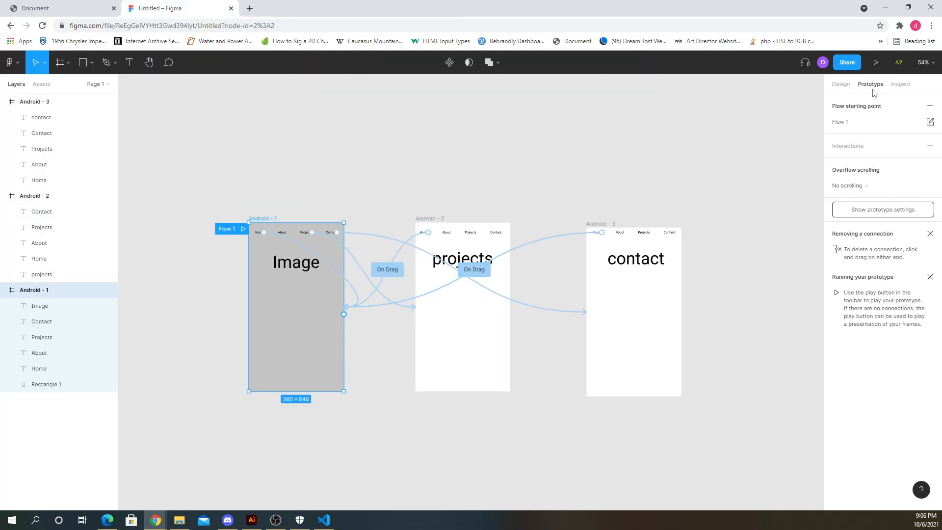
pyautogui.click(841, 84)
pyautogui.click(410, 191)
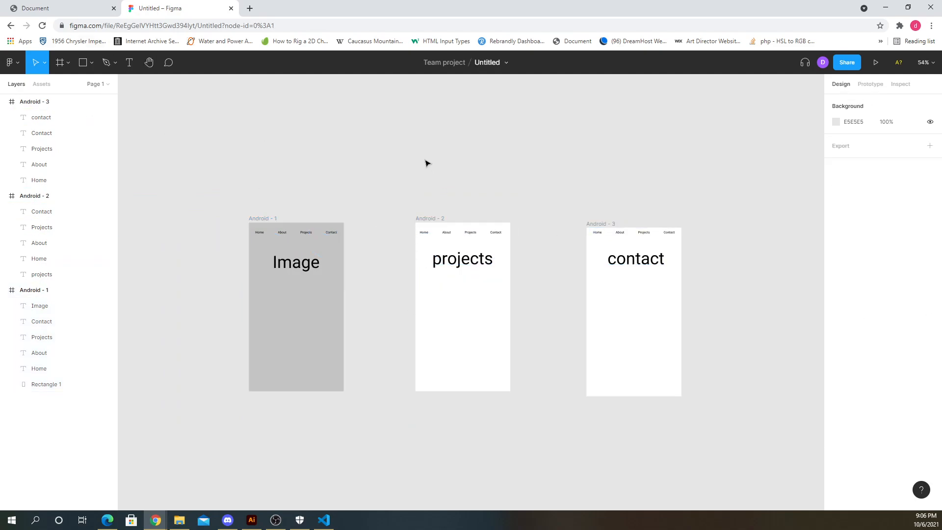
pyautogui.scroll(1, 359, 382)
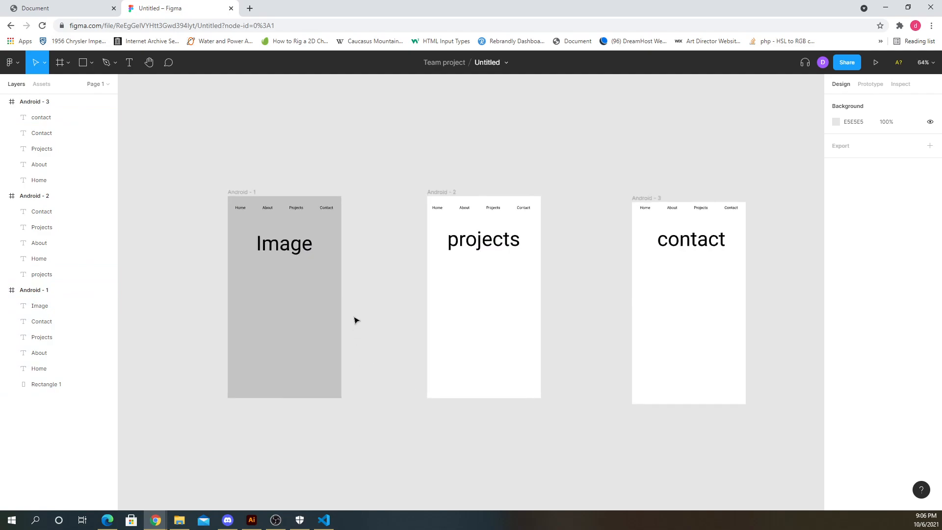
pyautogui.scroll(2, 297, 289)
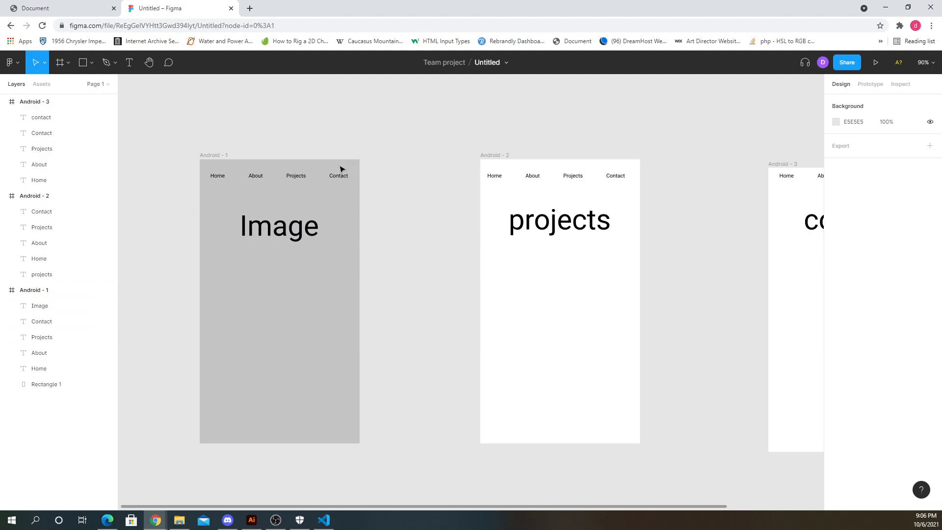
pyautogui.click(73, 6)
pyautogui.click(141, 7)
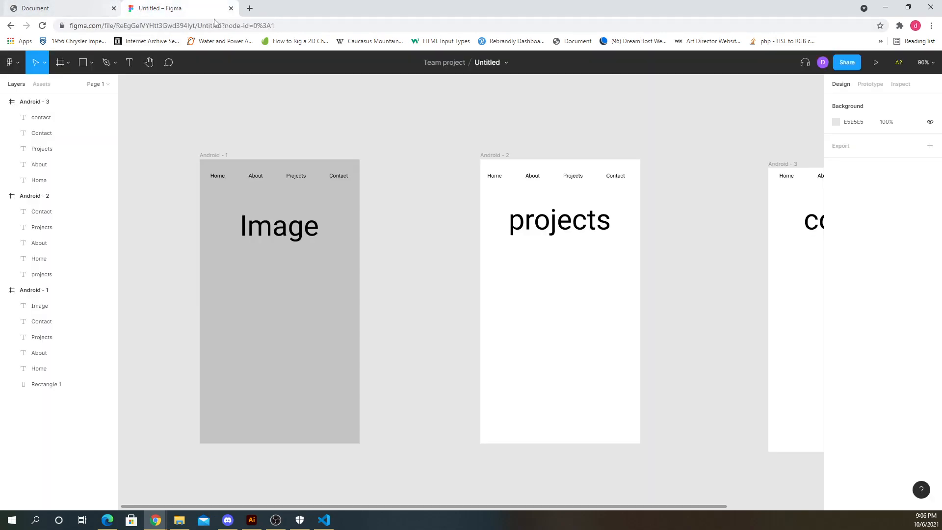
# - Rearrange the first frame's navigation labels, shifting Home right and Projects and Contact left for even spacing
pyautogui.scroll(5, 280, 199)
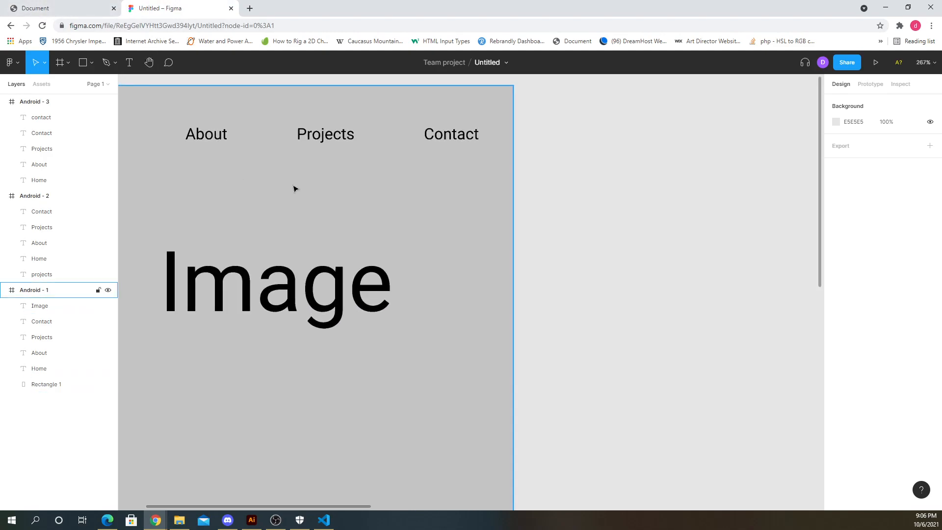
pyautogui.scroll(-3, 115, 126)
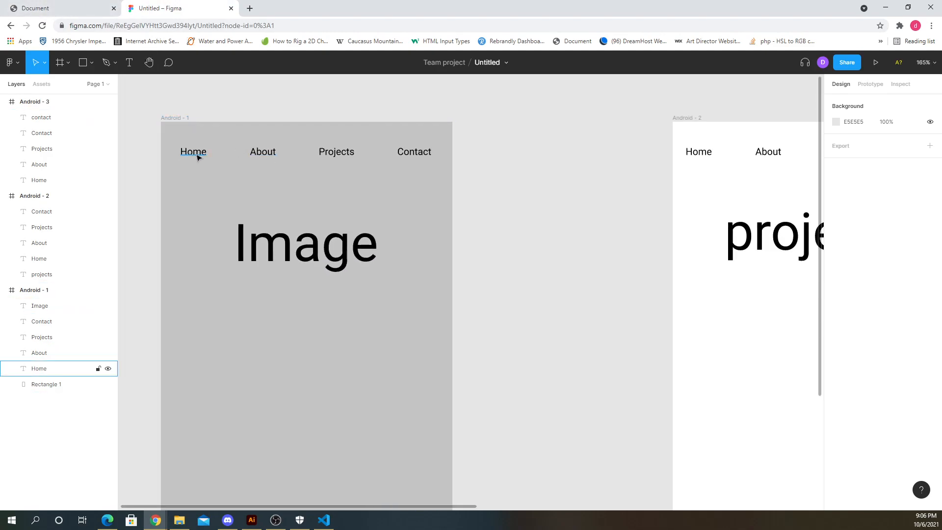
pyautogui.moveTo(197, 157); pyautogui.dragTo(208, 156)
pyautogui.moveTo(349, 152); pyautogui.dragTo(337, 153)
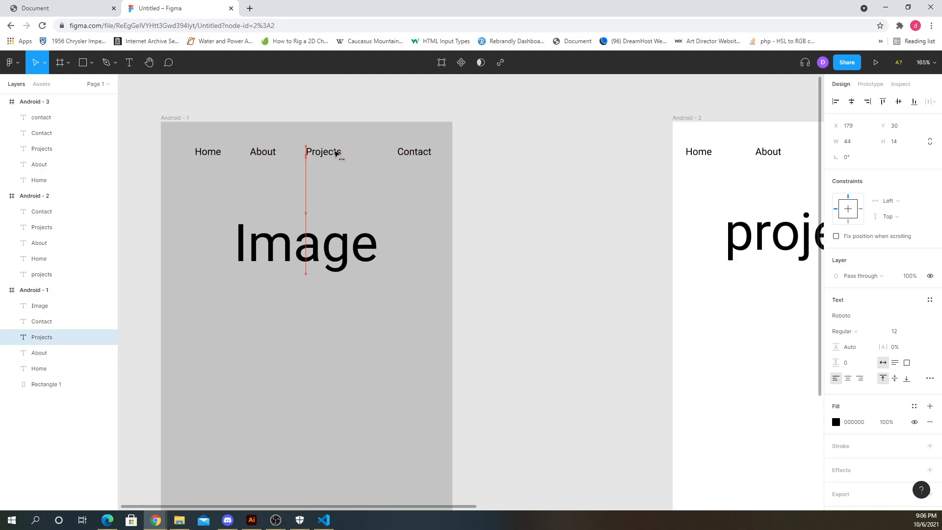
pyautogui.moveTo(422, 154); pyautogui.dragTo(384, 155)
pyautogui.click(385, 167)
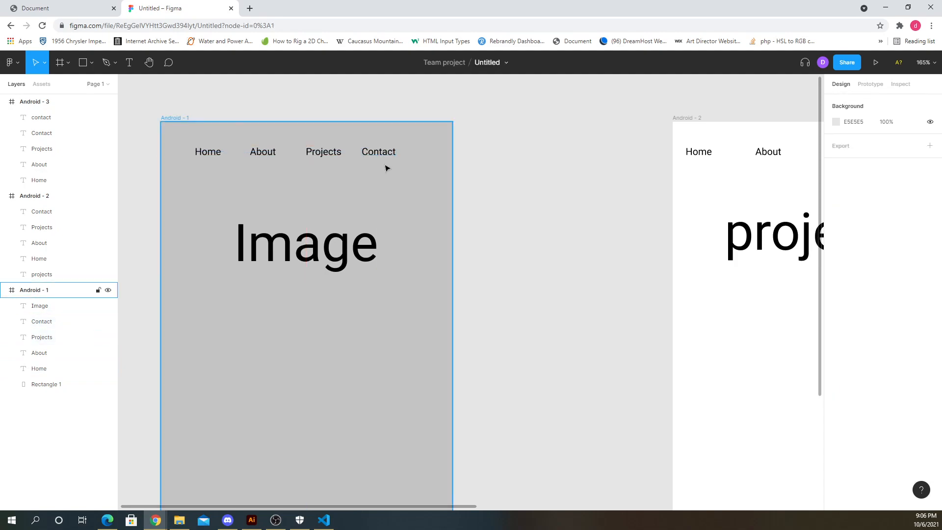
# - Try shifting the first frame's navigation labels right and the Image text down, undoing both moves
pyautogui.click(211, 153)
pyautogui.keyDown('shift'); pyautogui.click(266, 156); pyautogui.keyUp('shift')
pyautogui.keyDown('shift'); pyautogui.click(329, 153); pyautogui.keyUp('shift')
pyautogui.keyDown('shift'); pyautogui.click(381, 155); pyautogui.keyUp('shift')
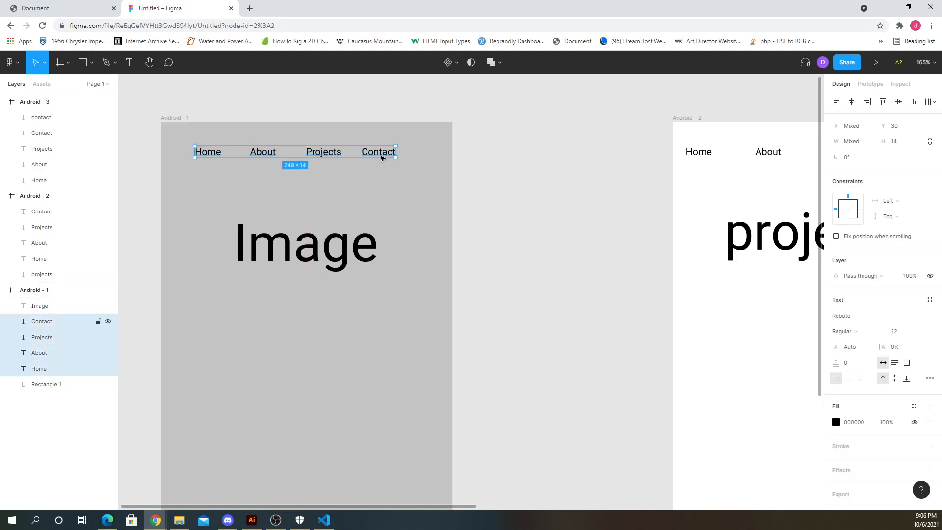
pyautogui.moveTo(381, 155); pyautogui.dragTo(403, 156)
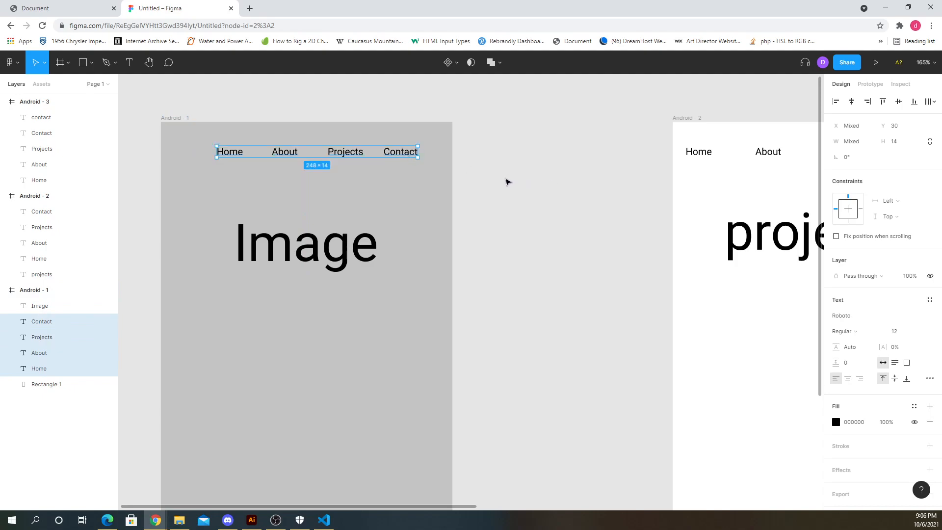
pyautogui.hotkey('ctrl', 'z')
pyautogui.click(509, 180)
pyautogui.click(211, 156)
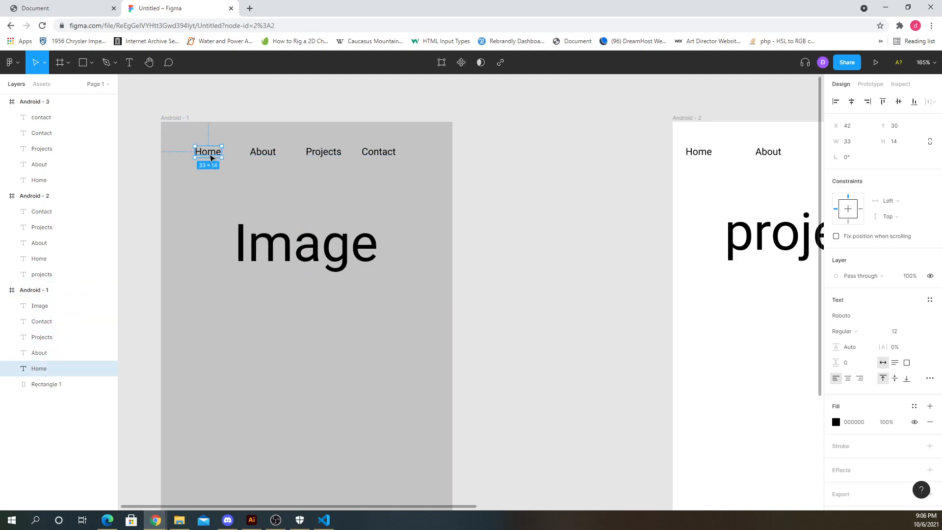
pyautogui.click(262, 153)
pyautogui.click(293, 120)
pyautogui.click(214, 155)
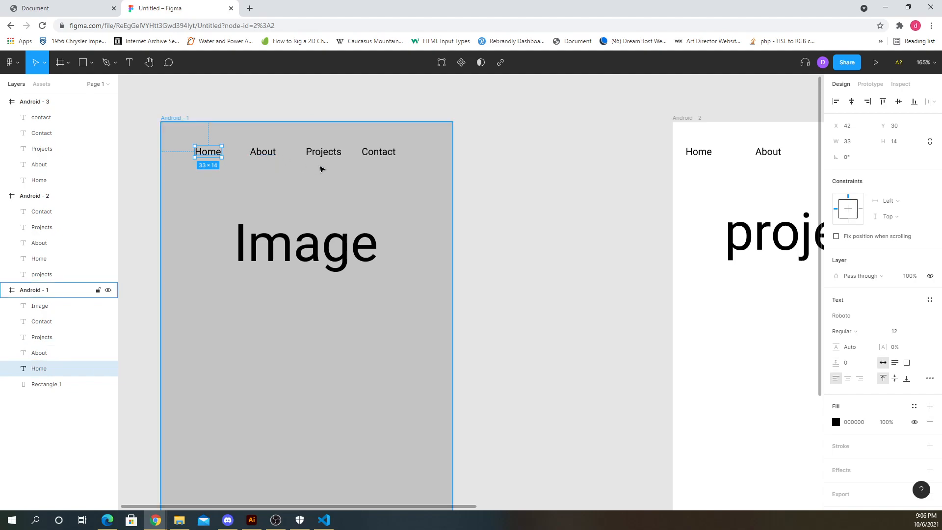
pyautogui.click(361, 99)
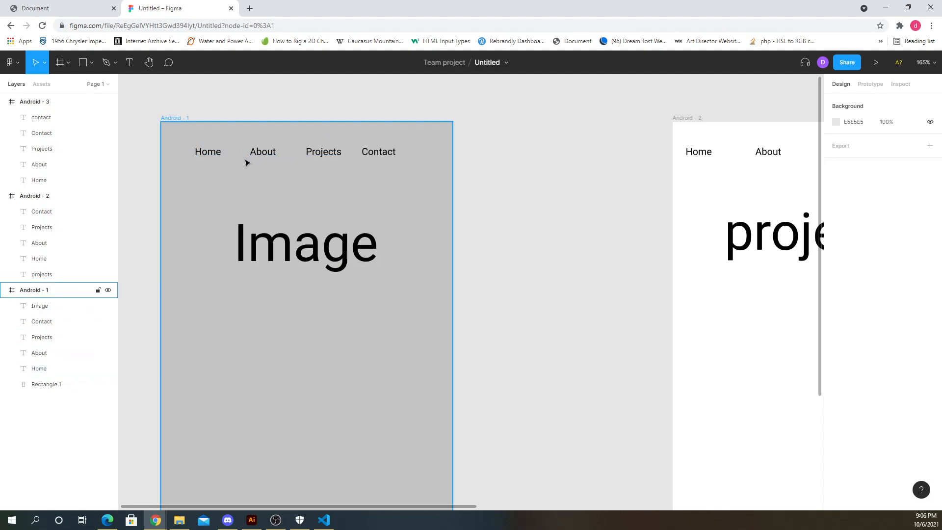
pyautogui.moveTo(306, 246); pyautogui.dragTo(307, 370)
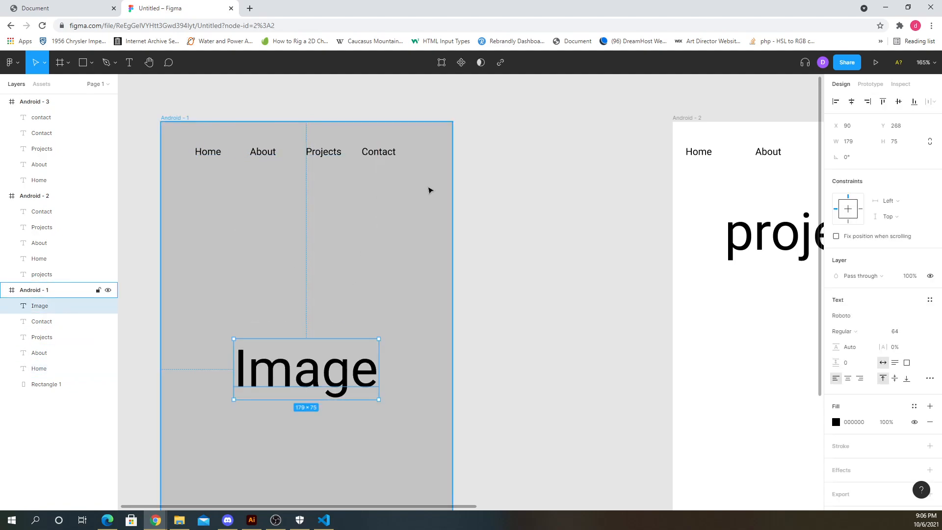
pyautogui.hotkey('ctrl', 'z')
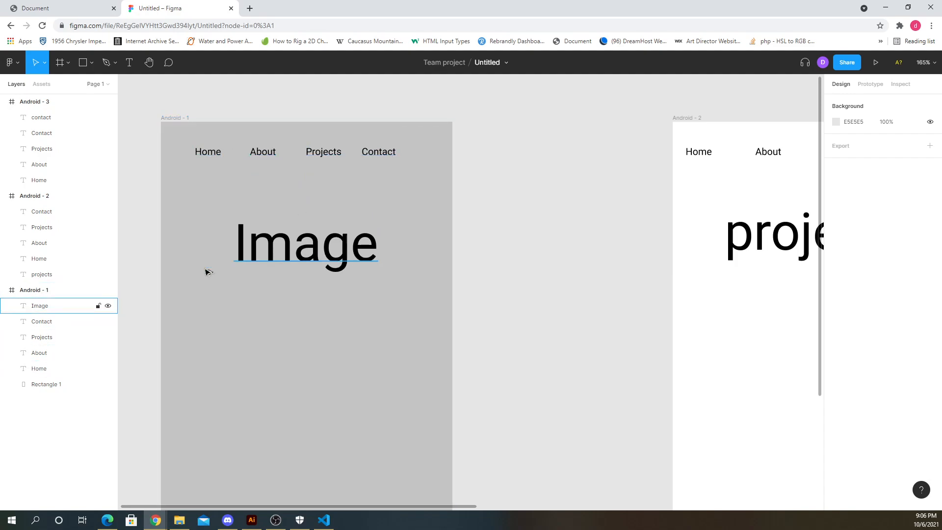
# - Delete all four navigation labels from the first frame
pyautogui.scroll(-5, 299, 231)
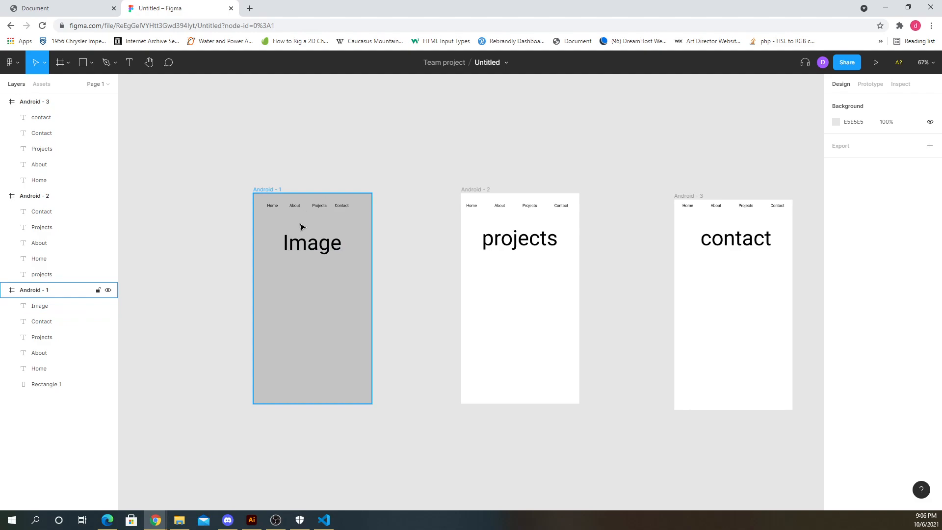
pyautogui.scroll(5, 302, 227)
pyautogui.click(242, 178)
pyautogui.keyDown('shift'); pyautogui.click(289, 178); pyautogui.keyUp('shift')
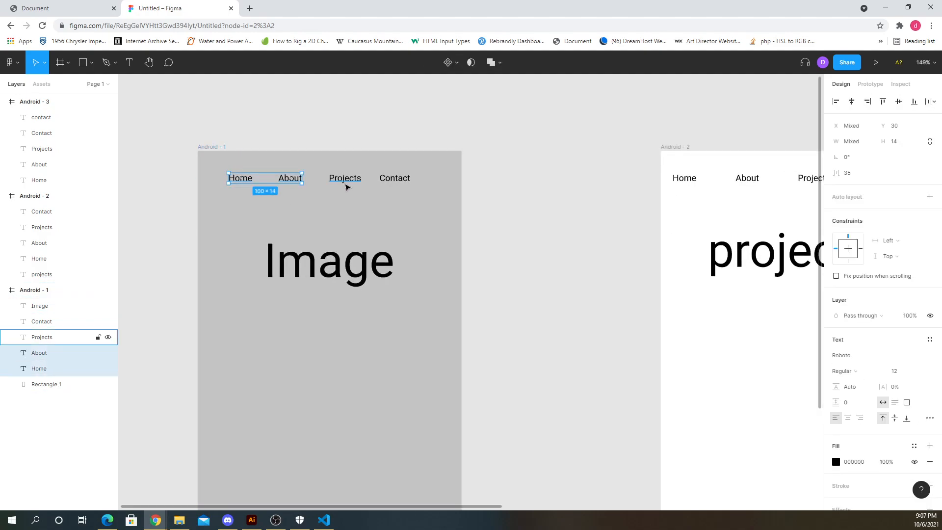
pyautogui.keyDown('shift'); pyautogui.click(345, 181); pyautogui.keyUp('shift')
pyautogui.keyDown('shift'); pyautogui.click(396, 178); pyautogui.keyUp('shift')
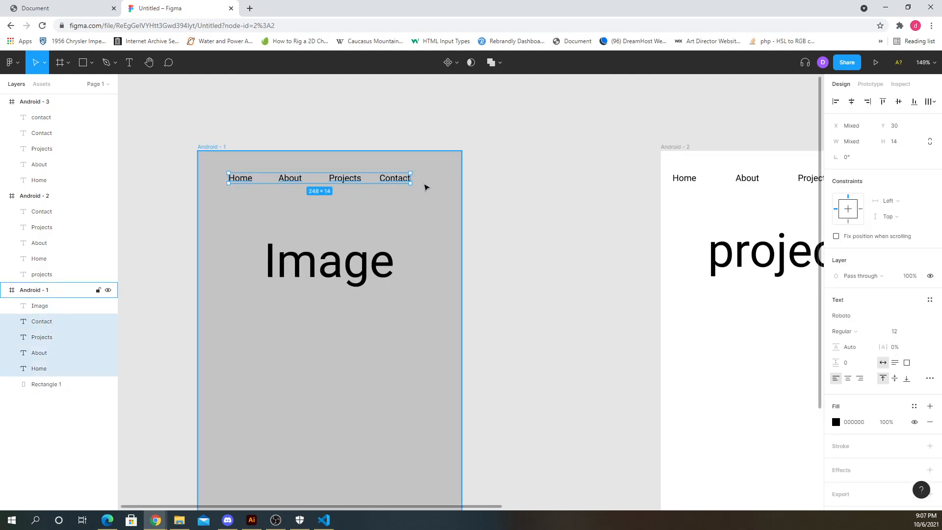
pyautogui.press('Delete')
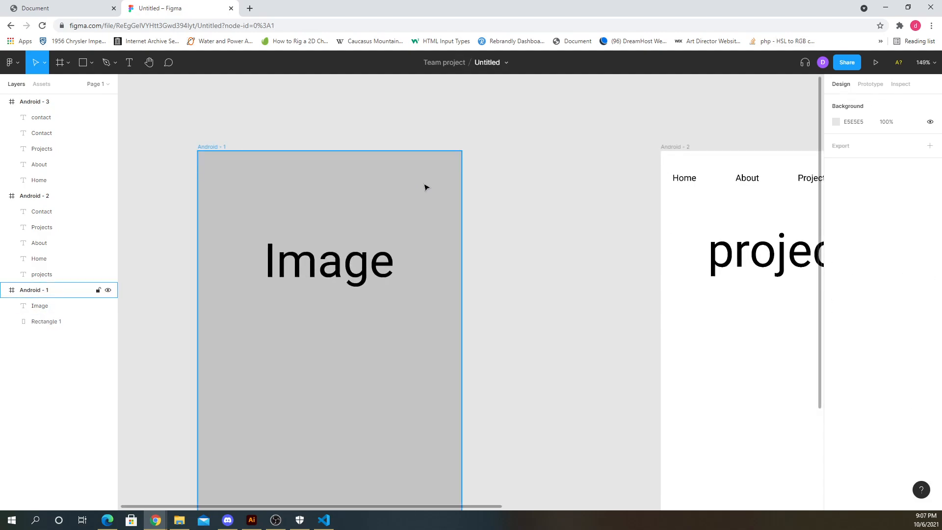
# - Draw a rectangle about 85 × 10 near the first frame's upper right corner and fill it black (000000)
pyautogui.click(90, 63)
pyautogui.click(69, 86)
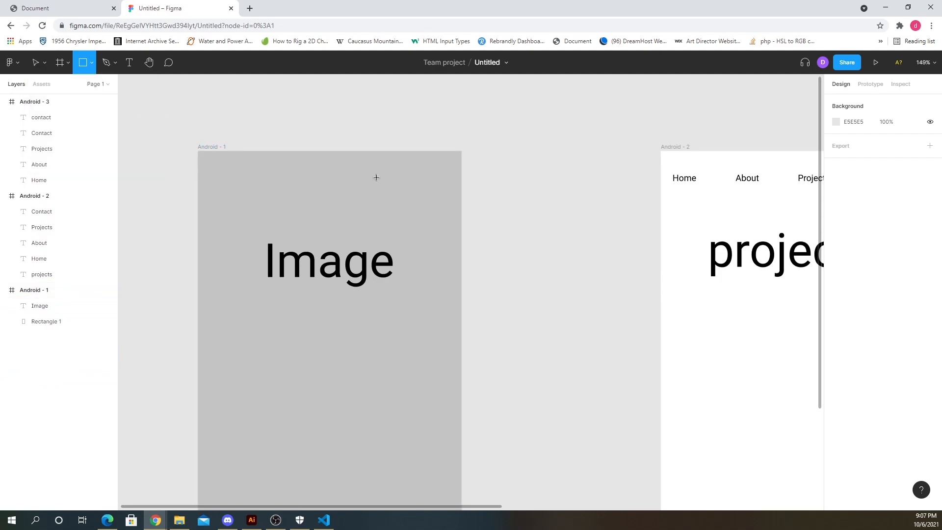
pyautogui.moveTo(363, 167); pyautogui.dragTo(425, 174)
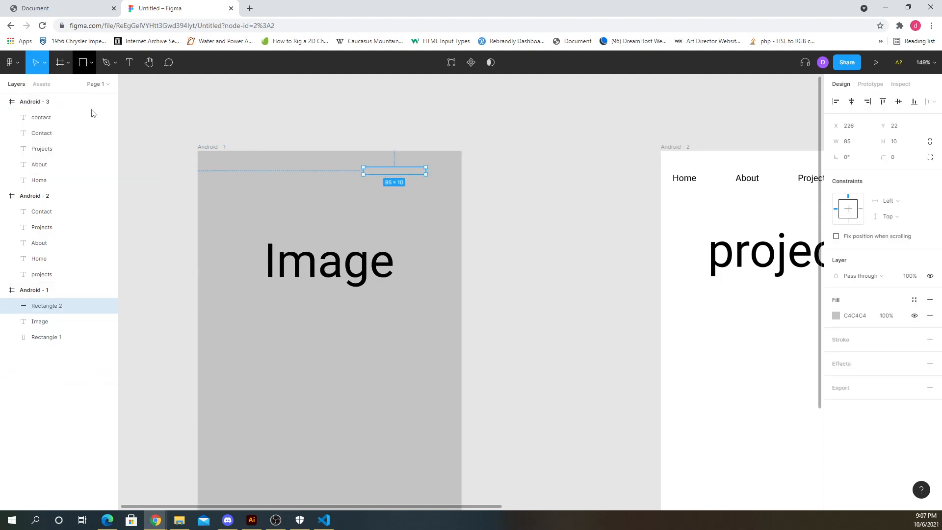
pyautogui.click(838, 317)
pyautogui.moveTo(735, 374); pyautogui.dragTo(704, 383)
# - Duplicate the bar twice, stacking three evenly spaced bars below one another
pyautogui.click(153, 110)
pyautogui.moveTo(387, 171); pyautogui.dragTo(405, 210)
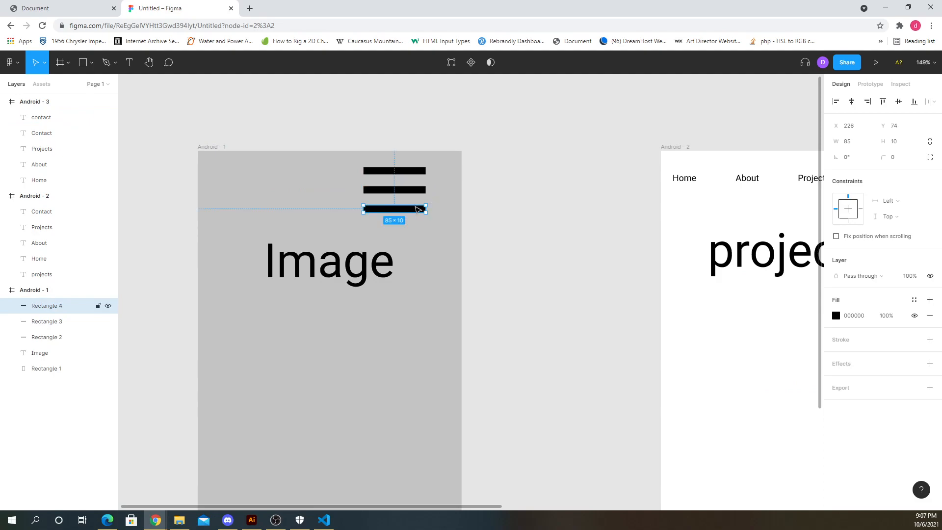
pyautogui.keyDown('shift'); pyautogui.click(412, 191); pyautogui.keyUp('shift')
pyautogui.keyDown('shift'); pyautogui.click(409, 172); pyautogui.keyUp('shift')
# - Scale the three stacked bars down to about 47 px wide to form a hamburger menu icon
pyautogui.scroll(-5, 362, 238)
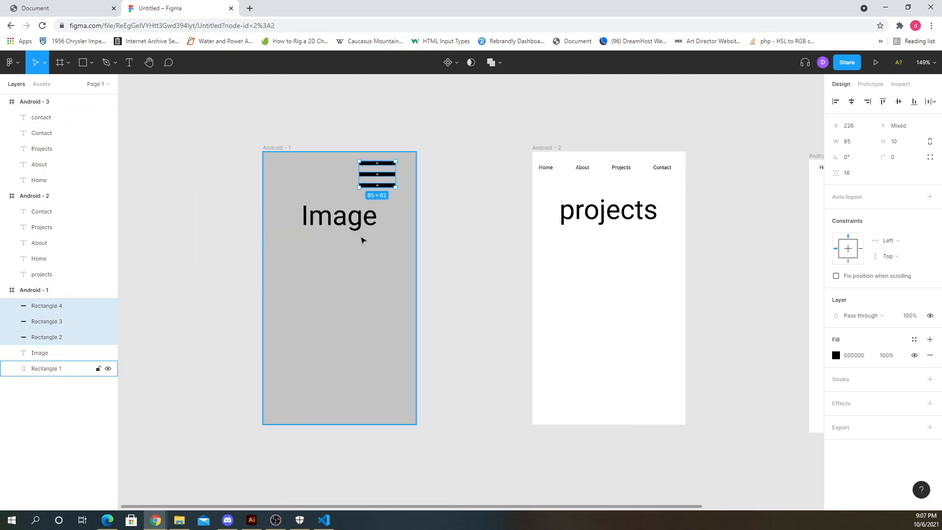
pyautogui.scroll(3, 359, 204)
pyautogui.moveTo(350, 203); pyautogui.dragTo(370, 188)
pyautogui.click(504, 179)
pyautogui.click(390, 187)
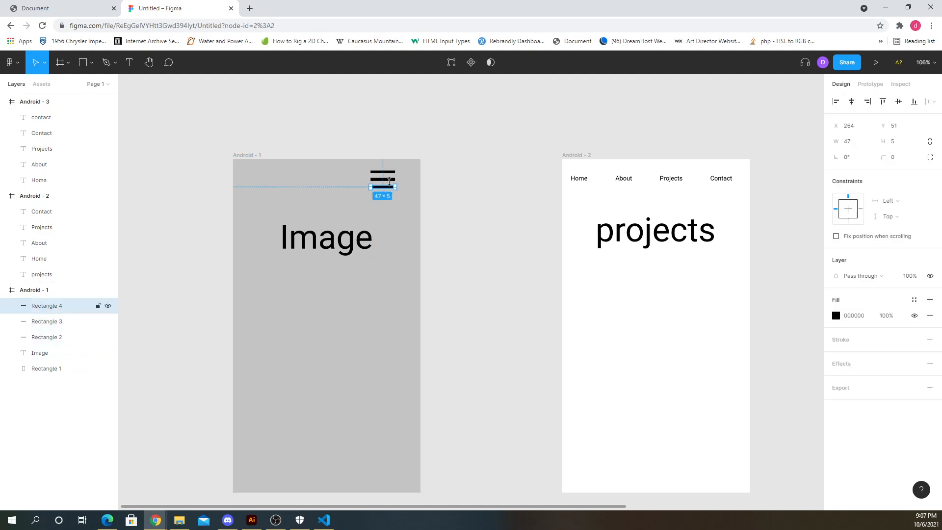
pyautogui.keyDown('shift'); pyautogui.click(385, 179); pyautogui.keyUp('shift')
pyautogui.keyDown('shift'); pyautogui.click(383, 172); pyautogui.keyUp('shift')
pyautogui.click(446, 185)
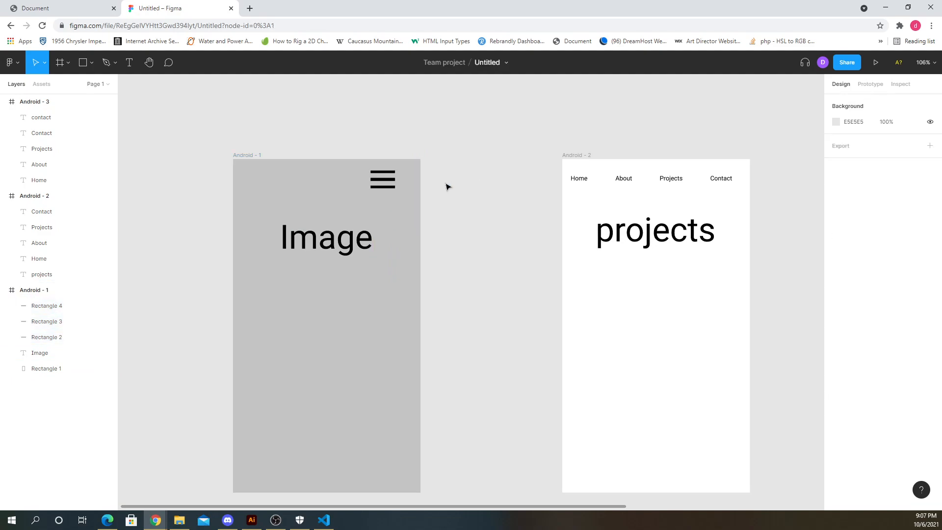
# - Delete the second and third frames, keeping only the first frame
pyautogui.click(352, 239)
pyautogui.scroll(-1, 231, 162)
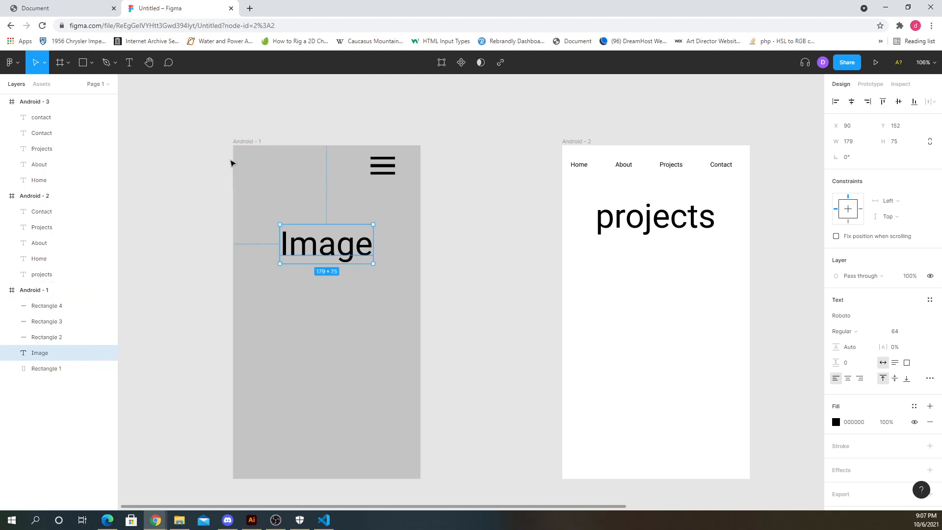
pyautogui.keyDown('ctrl'); pyautogui.scroll(-2, 466, 220); pyautogui.keyUp('ctrl')
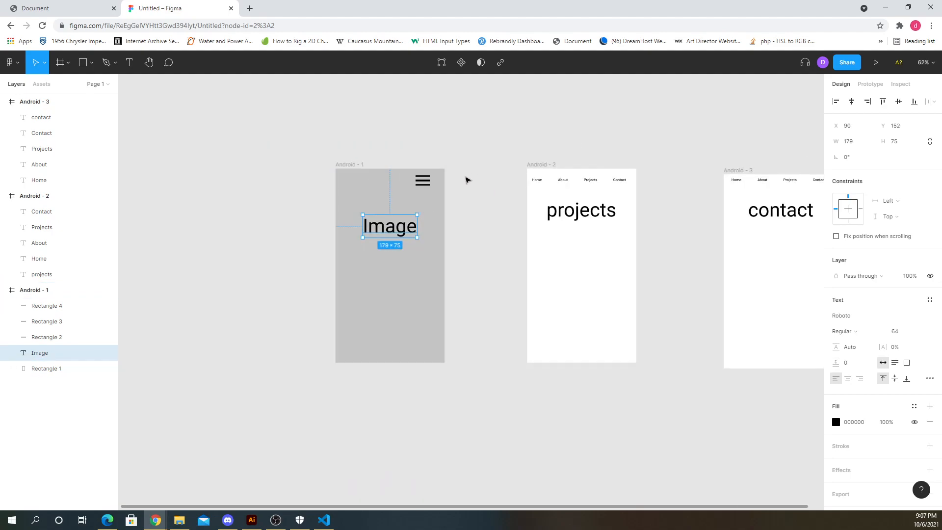
pyautogui.click(466, 180)
pyautogui.keyDown('ctrl'); pyautogui.scroll(-1, 466, 180); pyautogui.keyUp('ctrl')
pyautogui.moveTo(501, 143); pyautogui.dragTo(799, 373)
pyautogui.press('Delete')
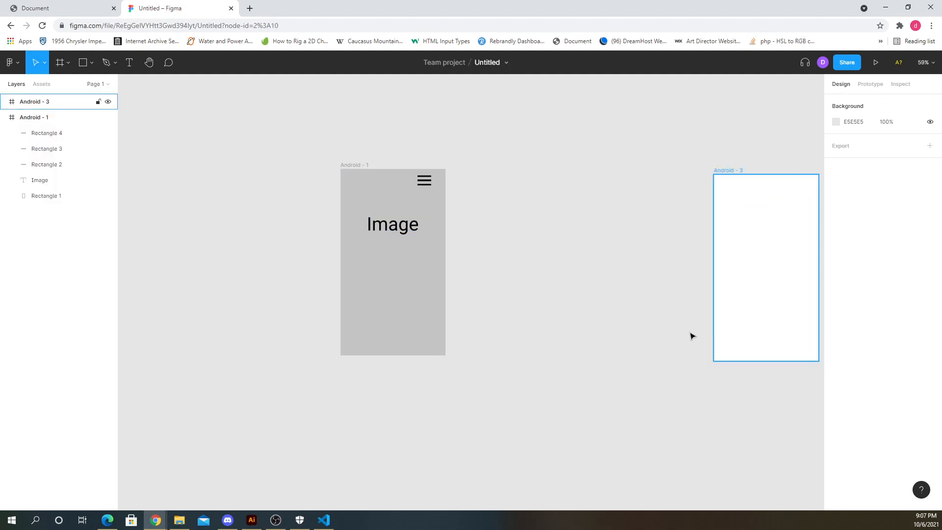
pyautogui.click(726, 257)
pyautogui.press('Delete')
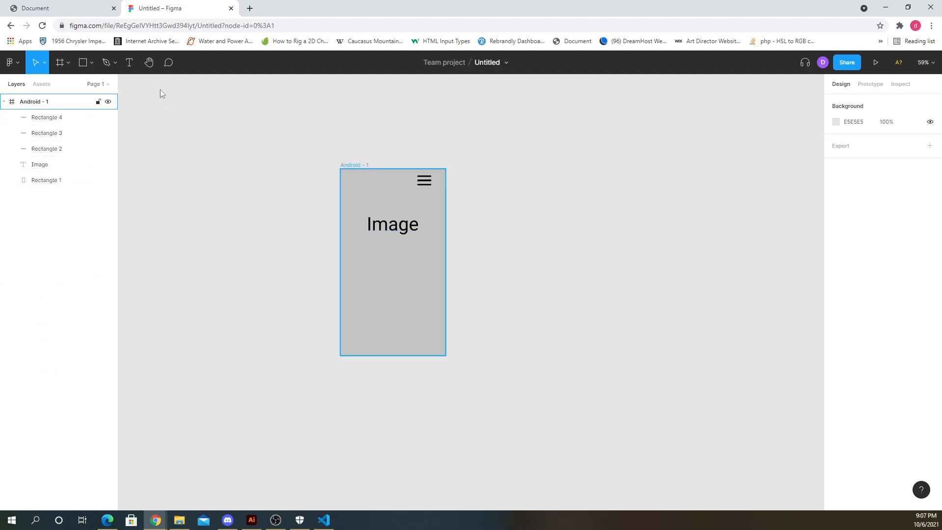
# - Add a new Android-size frame to the right of the first frame
pyautogui.click(60, 62)
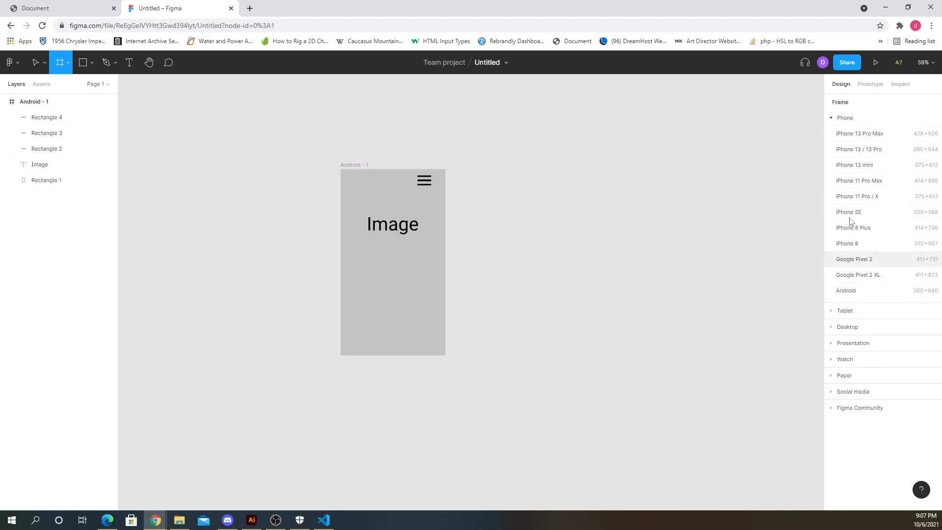
pyautogui.click(851, 290)
pyautogui.moveTo(507, 237); pyautogui.dragTo(568, 208)
pyautogui.click(530, 130)
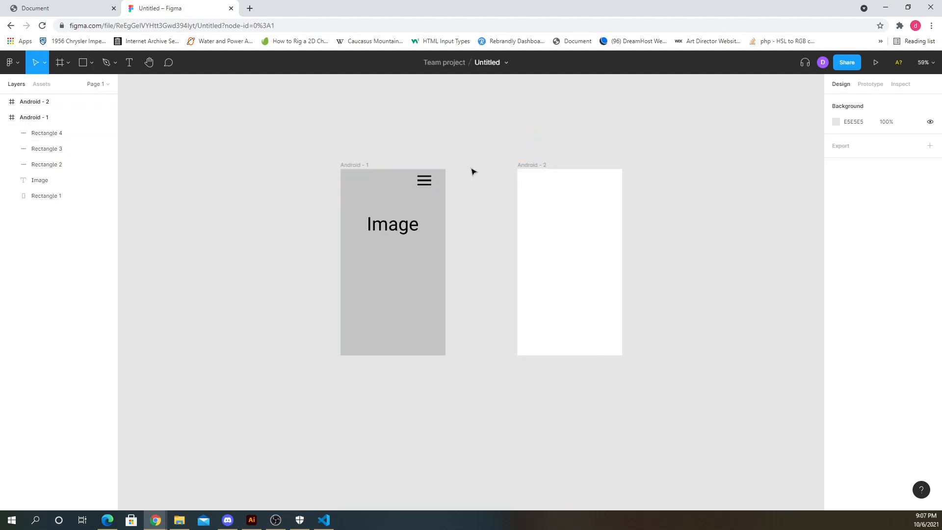
# - Copy the first frame's contents into the new second frame
pyautogui.moveTo(295, 157); pyautogui.dragTo(445, 365)
pyautogui.moveTo(388, 256); pyautogui.dragTo(564, 256)
pyautogui.click(584, 142)
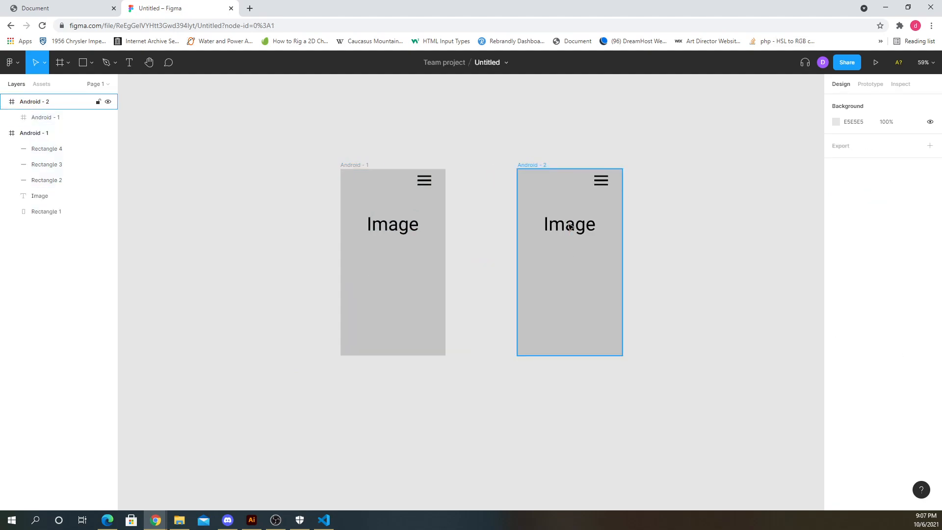
# - Delete the Image text from the second frame
pyautogui.click(573, 231)
pyautogui.click(581, 231)
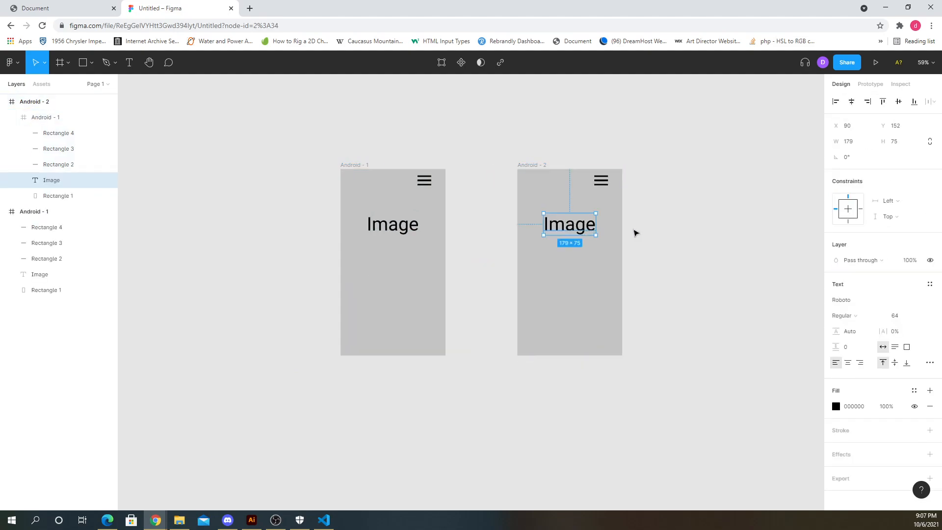
pyautogui.press('Delete')
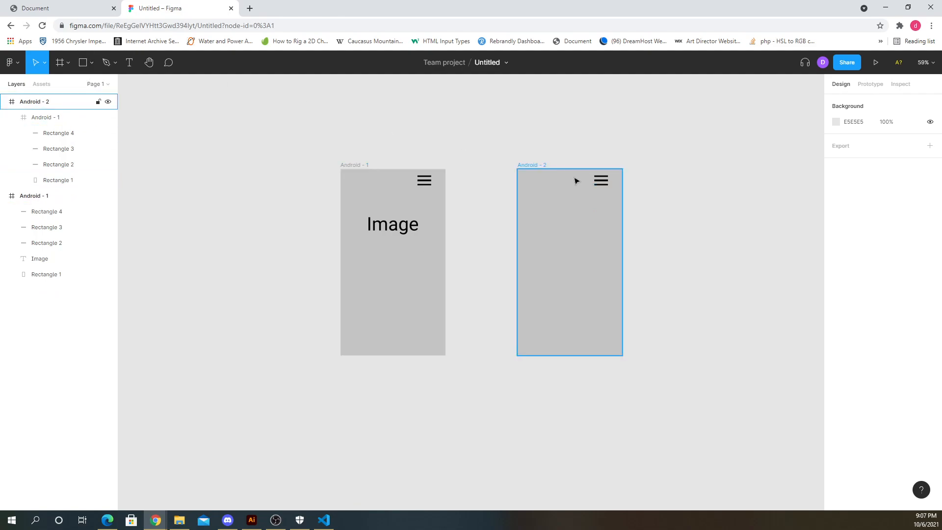
# - Delete the middle bar of the hamburger icon in the second frame
pyautogui.click(601, 180)
pyautogui.click(606, 183)
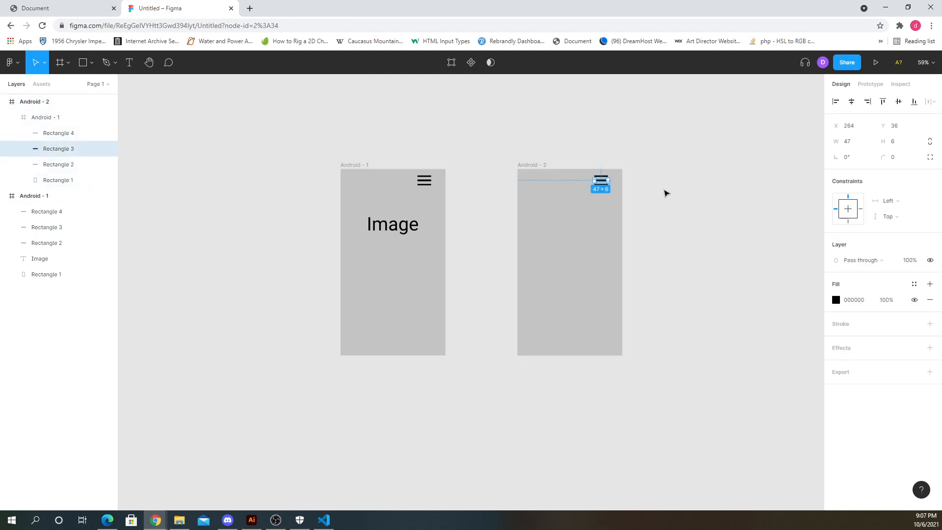
pyautogui.click(664, 191)
pyautogui.scroll(2, 636, 178)
pyautogui.scroll(5, 611, 237)
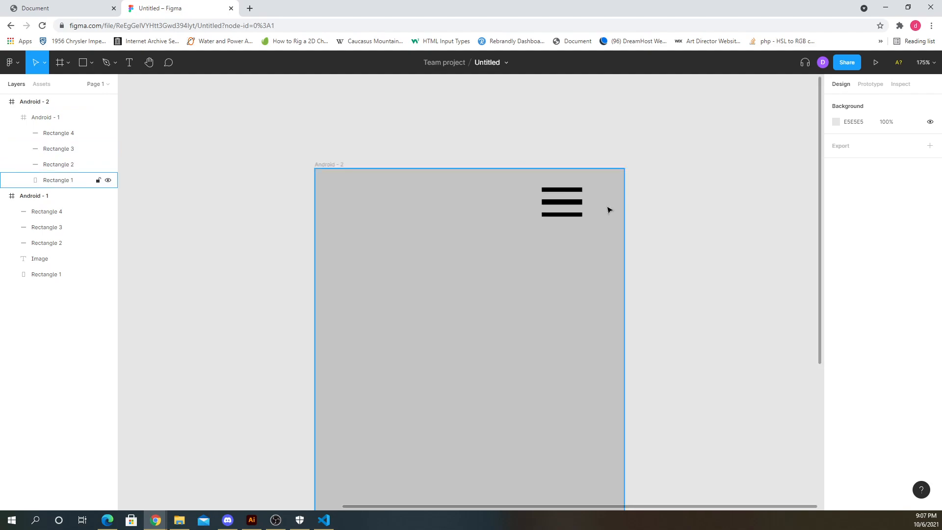
pyautogui.click(557, 207)
pyautogui.click(557, 208)
pyautogui.click(562, 204)
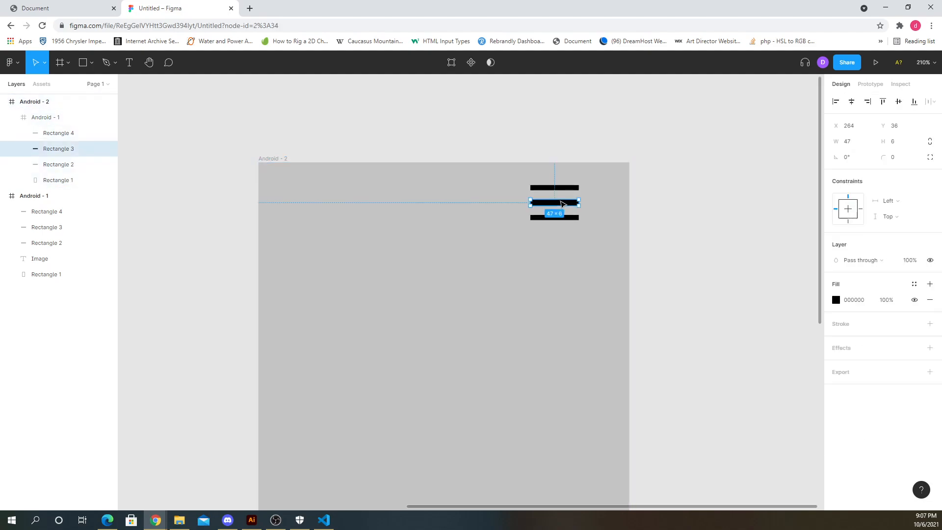
pyautogui.press('Delete')
pyautogui.click(565, 192)
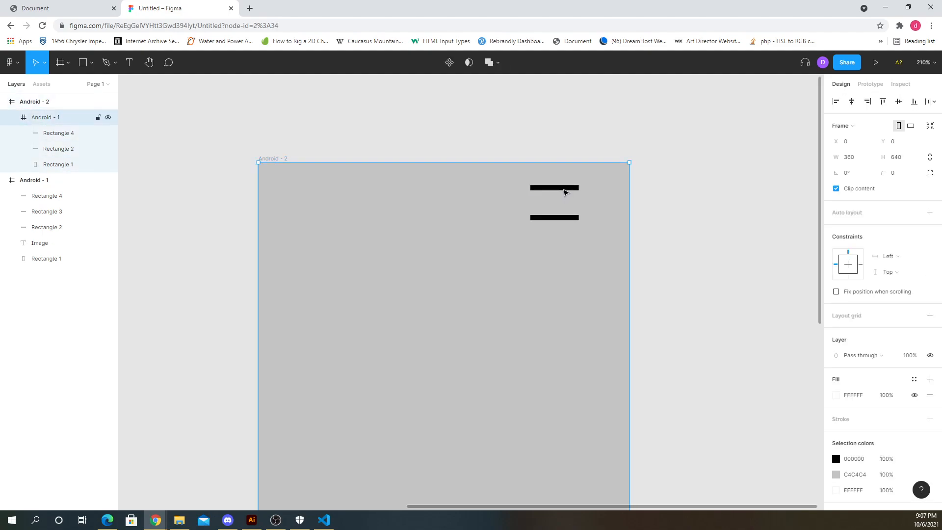
# - Rotate the top bar of the second frame's icon to -45°
pyautogui.click(564, 192)
pyautogui.click(586, 184)
pyautogui.click(568, 189)
pyautogui.moveTo(581, 182); pyautogui.dragTo(575, 208)
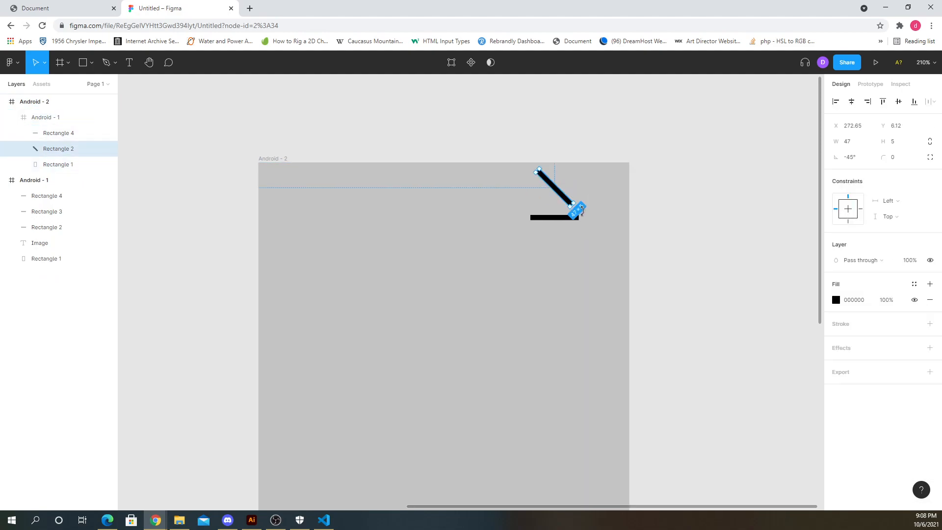
pyautogui.click(577, 215)
pyautogui.click(586, 214)
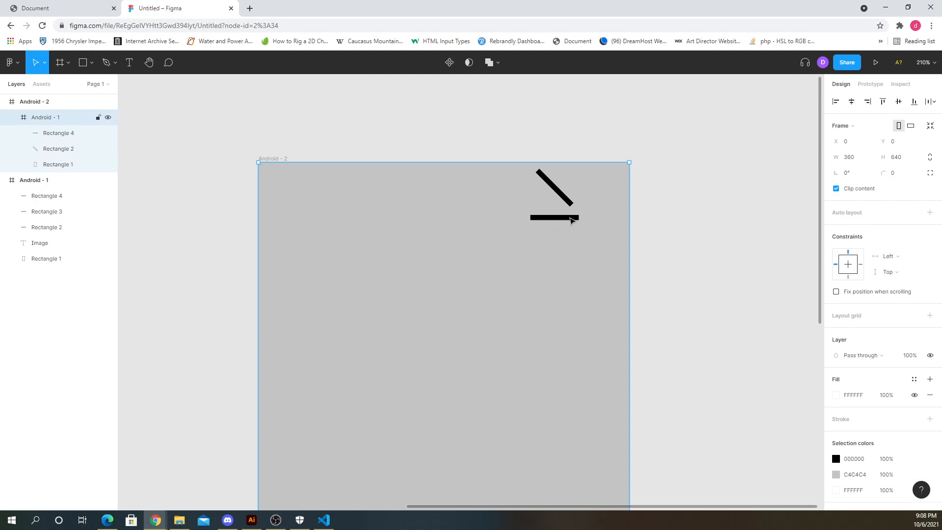
pyautogui.click(719, 244)
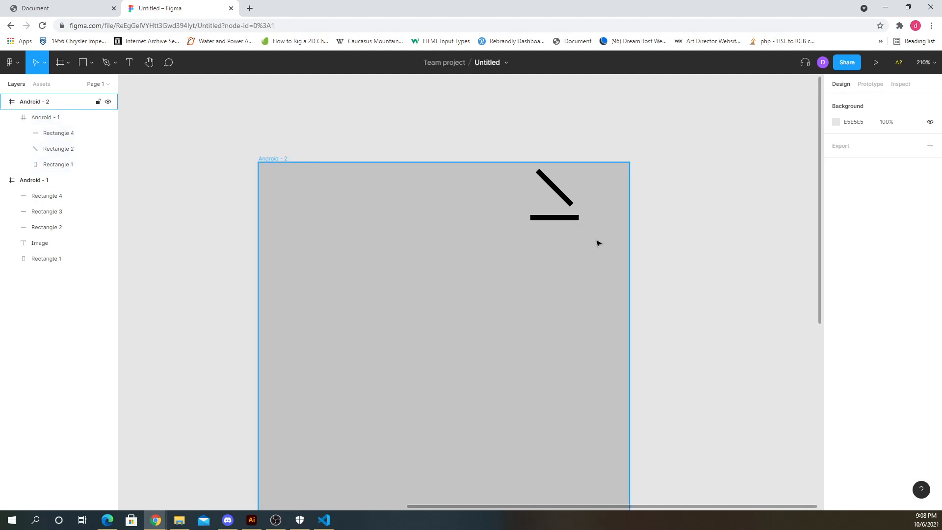
pyautogui.click(596, 239)
pyautogui.press('Delete')
pyautogui.hotkey('ctrl', 'z')
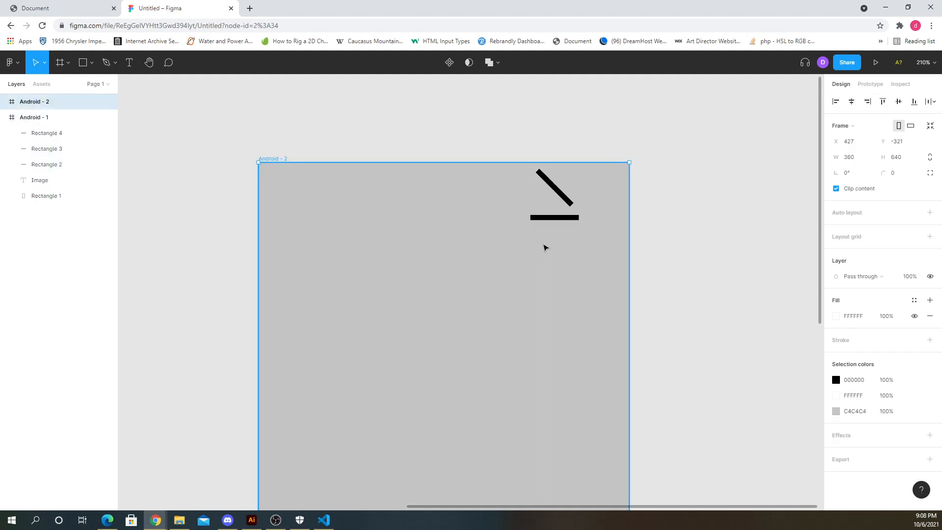
pyautogui.scroll(-2, 275, 231)
pyautogui.scroll(-3, 295, 245)
pyautogui.scroll(-3, 362, 276)
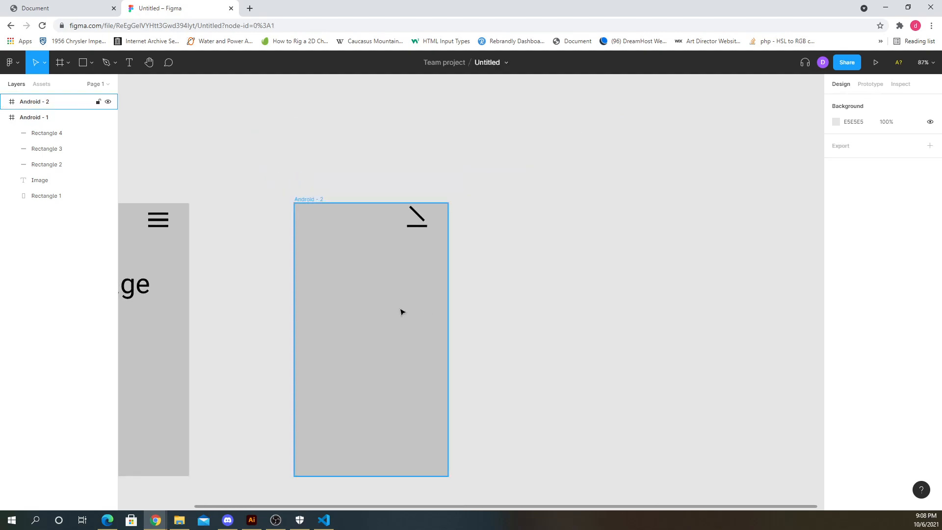
# - Inspect the layers of both frames, expanding the second frame to see its copied contents
pyautogui.click(47, 135)
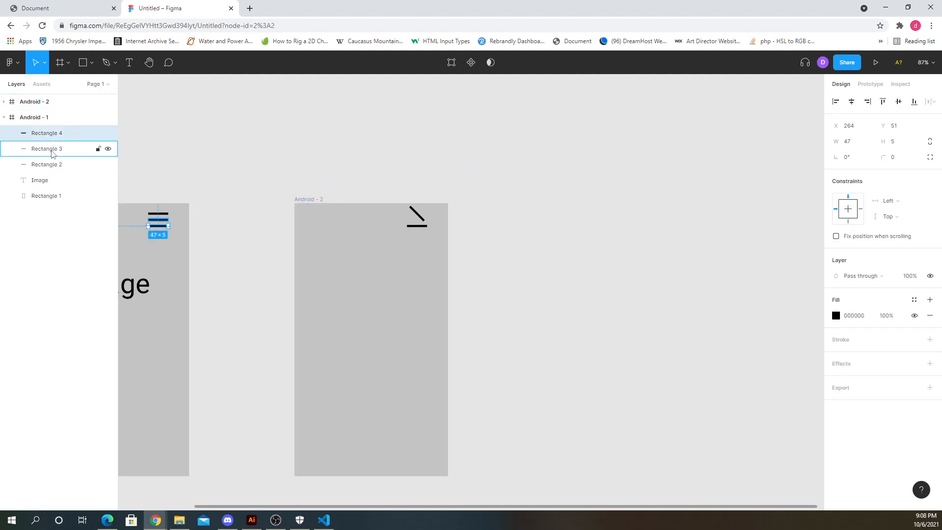
pyautogui.click(52, 149)
pyautogui.click(53, 165)
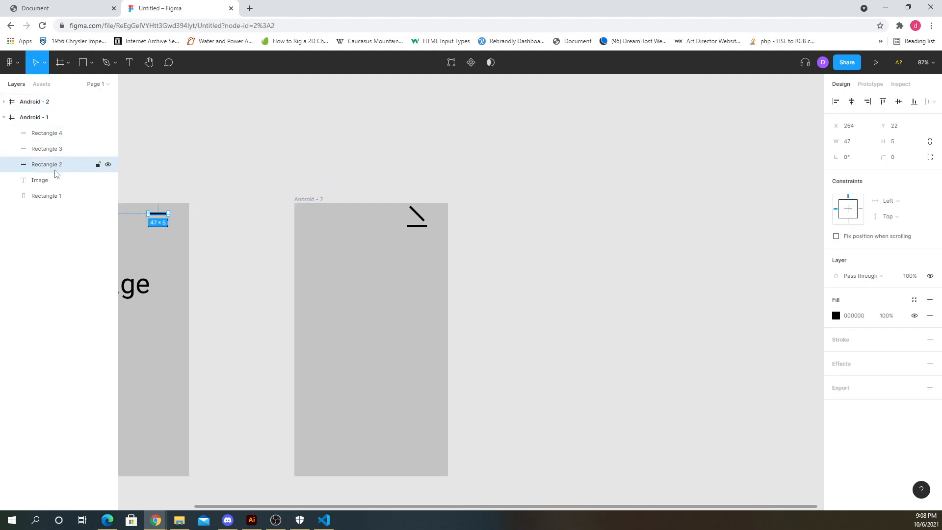
pyautogui.click(55, 198)
pyautogui.click(4, 117)
pyautogui.click(4, 102)
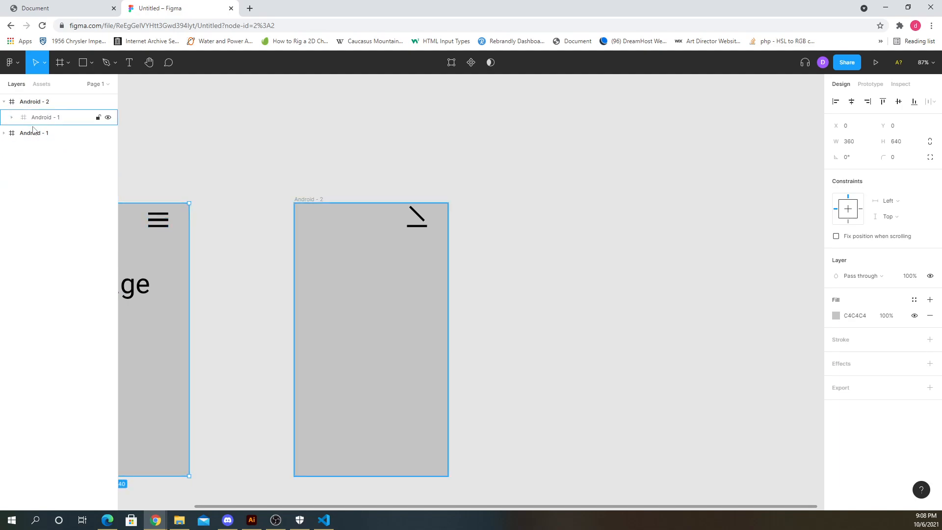
pyautogui.click(46, 122)
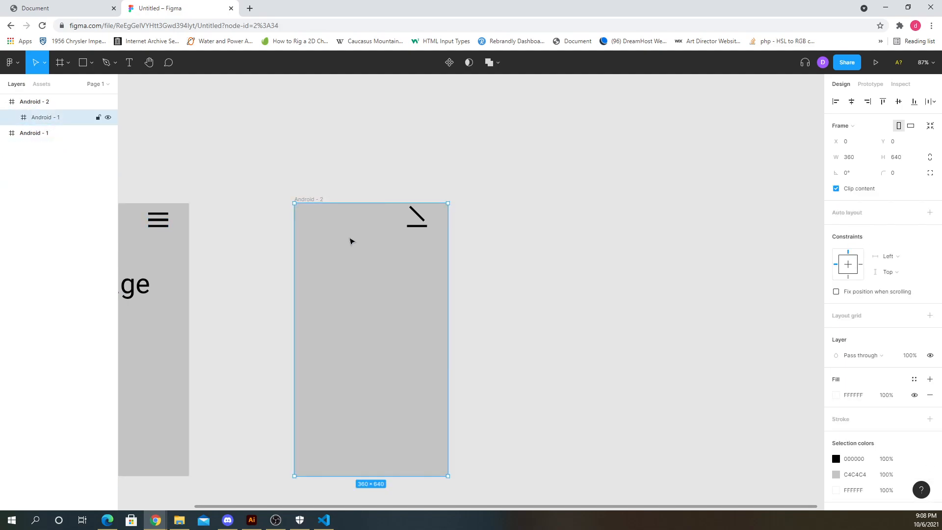
pyautogui.click(327, 174)
pyautogui.click(317, 200)
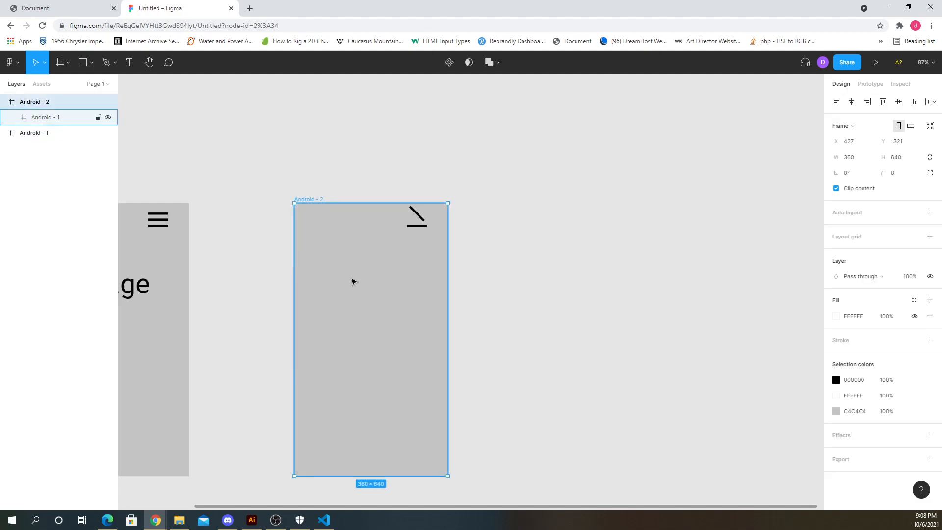
pyautogui.moveTo(354, 280); pyautogui.dragTo(431, 311)
pyautogui.hotkey('ctrl', 'z')
pyautogui.click(193, 144)
pyautogui.click(46, 97)
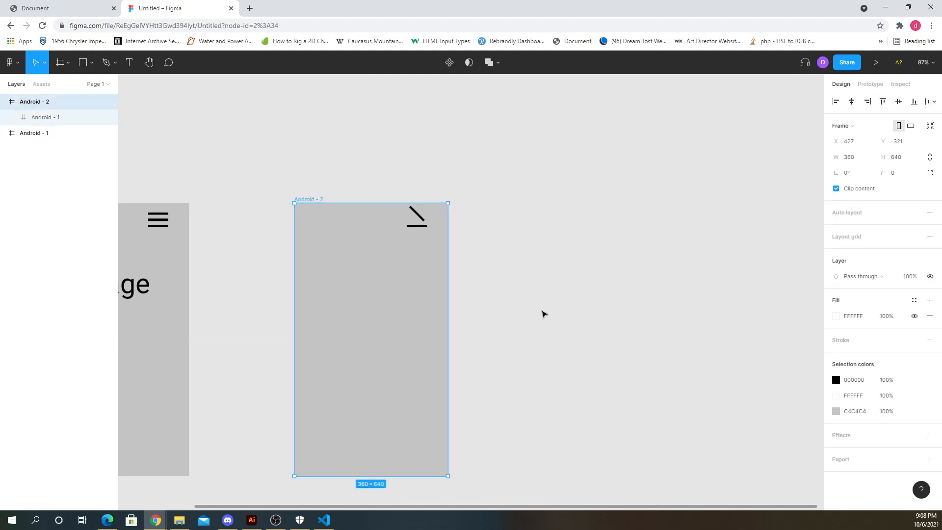
# - Rotate the bottom bar of the second frame's icon and move it across the top bar to form an X
pyautogui.click(543, 313)
pyautogui.scroll(1, 431, 225)
pyautogui.click(417, 245)
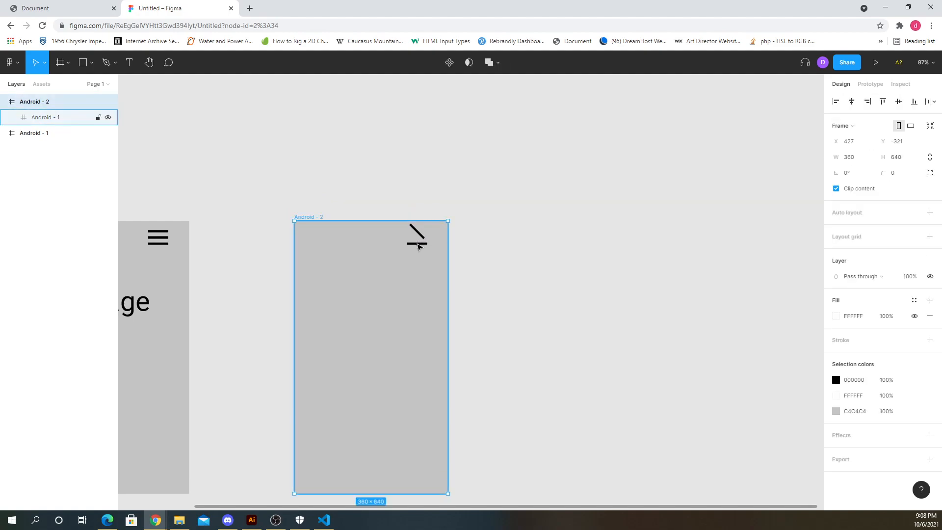
pyautogui.click(494, 268)
pyautogui.scroll(10, 421, 253)
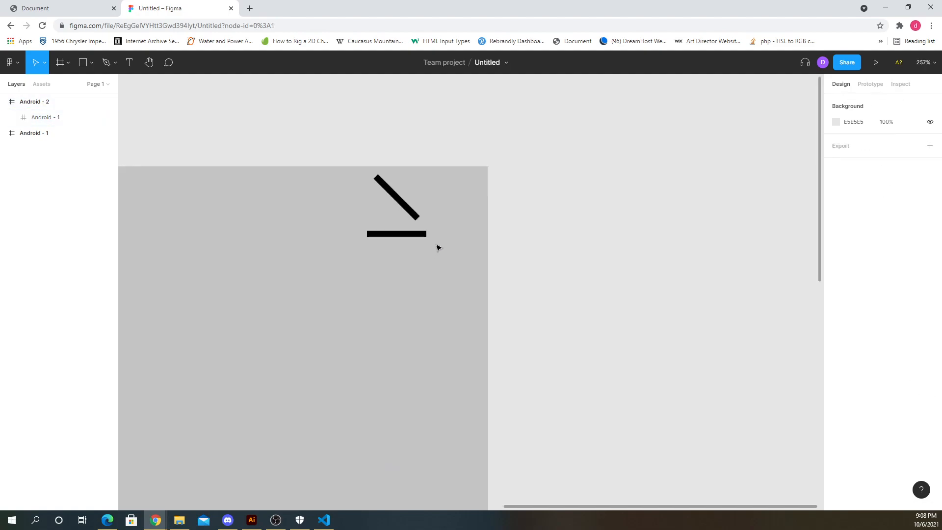
pyautogui.click(411, 232)
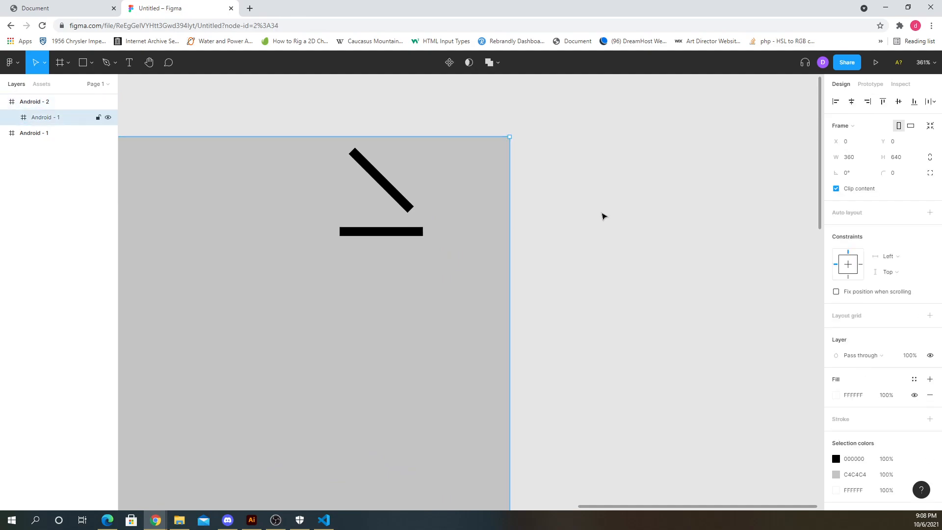
pyautogui.click(603, 213)
pyautogui.click(420, 233)
pyautogui.click(422, 235)
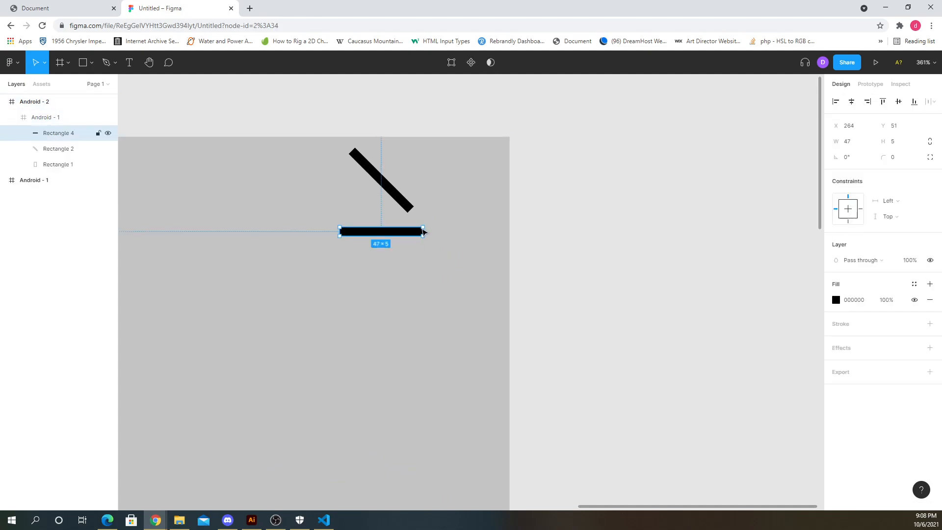
pyautogui.moveTo(430, 225); pyautogui.dragTo(429, 194)
pyautogui.moveTo(399, 222); pyautogui.dragTo(394, 179)
pyautogui.moveTo(394, 166); pyautogui.dragTo(419, 146)
pyautogui.click(606, 214)
pyautogui.scroll(-2, 601, 212)
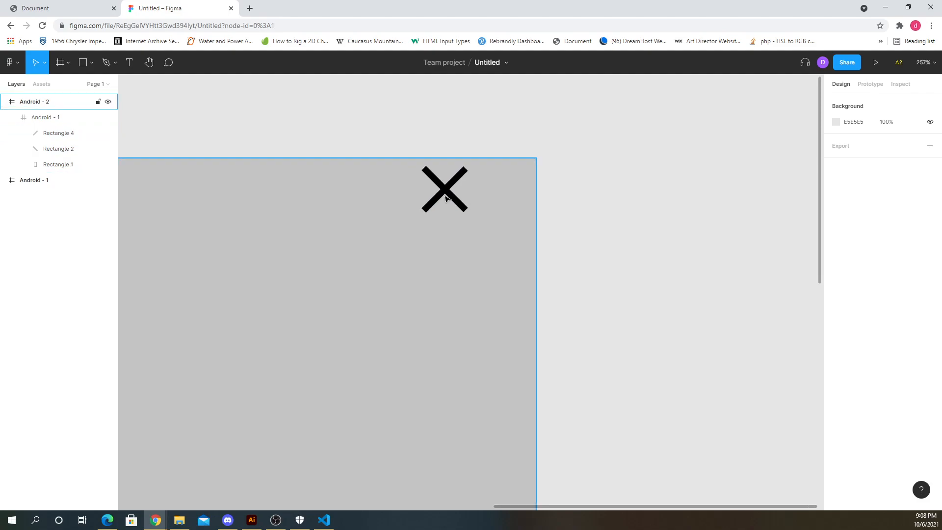
# - Select both bars of the close icon and move the X slightly lower in the frame
pyautogui.click(449, 196)
pyautogui.doubleClick(449, 196)
pyautogui.keyDown('shift'); pyautogui.click(458, 178); pyautogui.keyUp('shift')
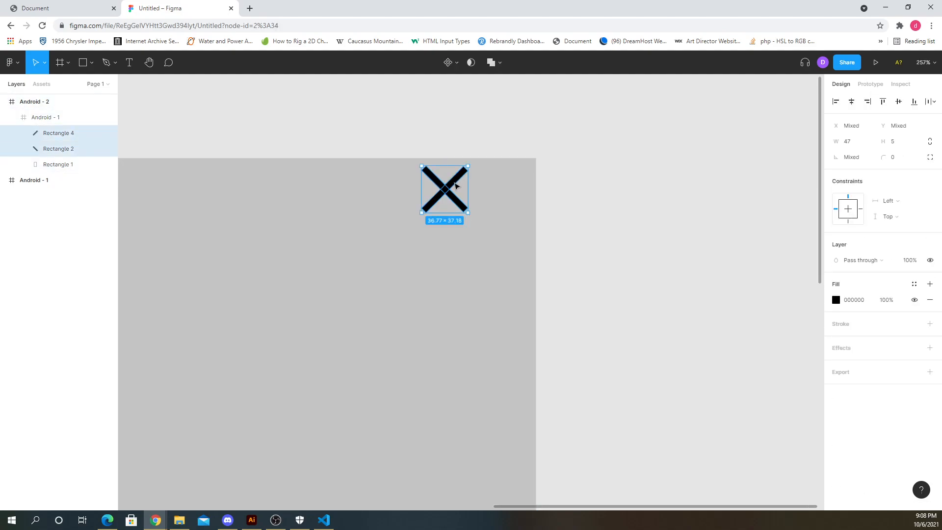
pyautogui.moveTo(456, 187); pyautogui.dragTo(462, 211)
pyautogui.scroll(-2, 534, 217)
pyautogui.scroll(-3, 493, 238)
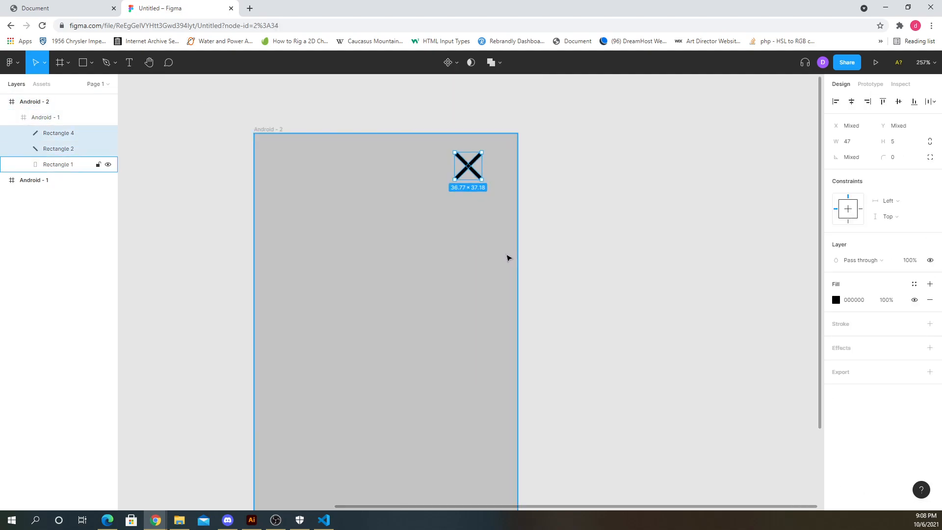
pyautogui.scroll(-5, 508, 258)
pyautogui.scroll(-1, 520, 222)
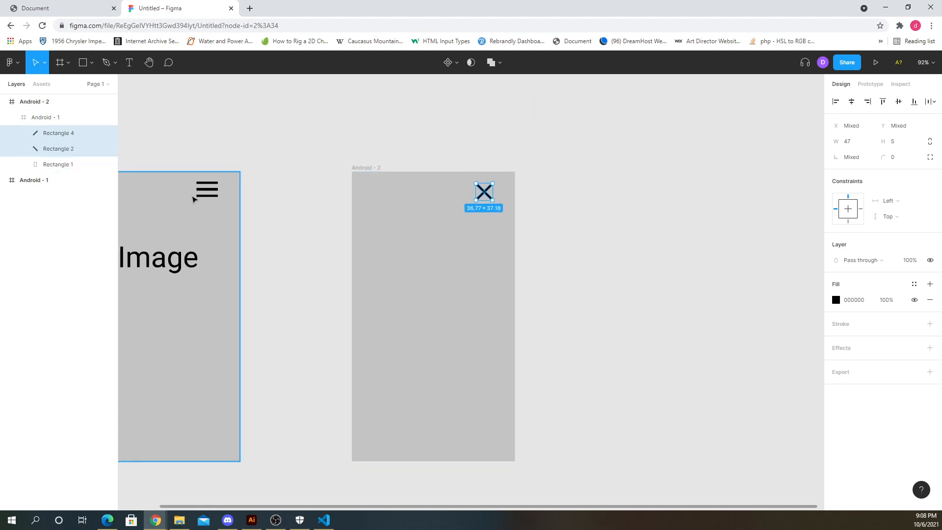
# - Select the three hamburger bars in the first frame and nudge them slightly down
pyautogui.click(206, 183)
pyautogui.click(260, 165)
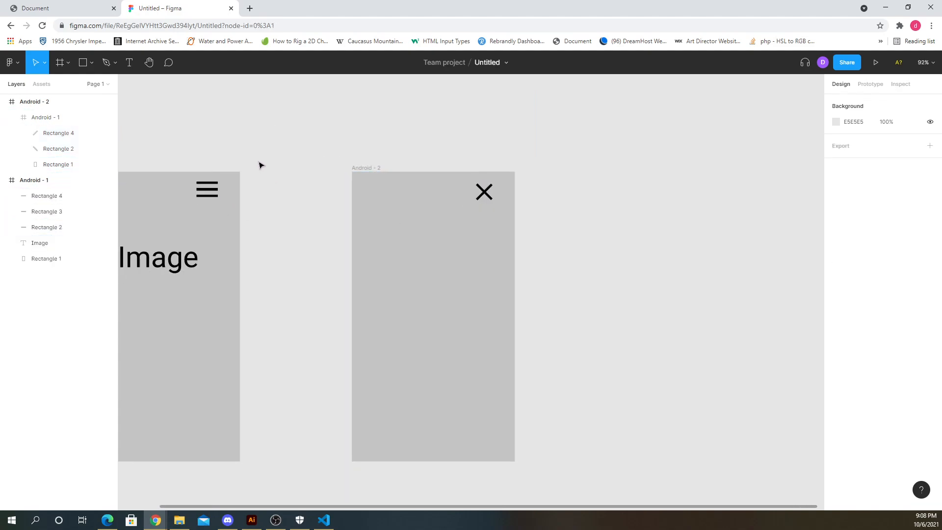
pyautogui.moveTo(260, 166); pyautogui.dragTo(192, 223)
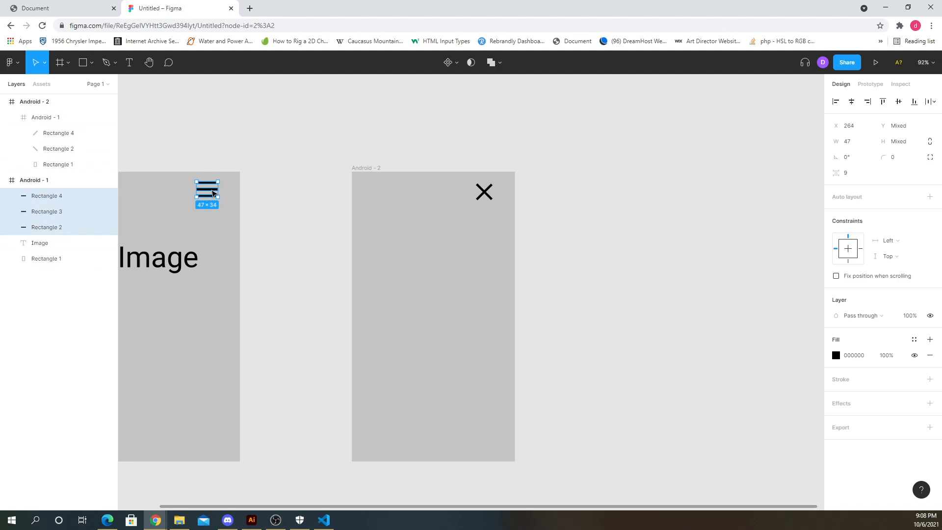
pyautogui.moveTo(212, 193); pyautogui.dragTo(213, 199)
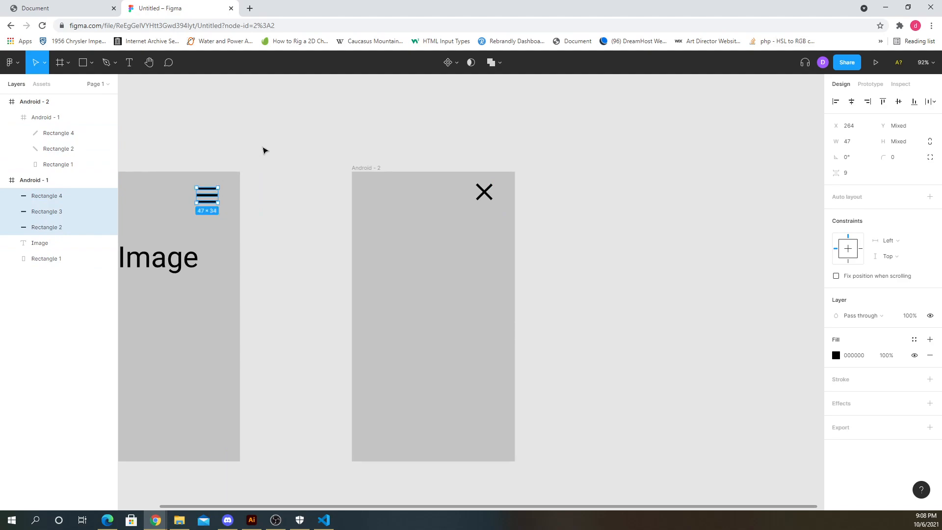
pyautogui.click(265, 150)
pyautogui.keyDown('ctrl'); pyautogui.scroll(-3, 332, 204); pyautogui.keyUp('ctrl')
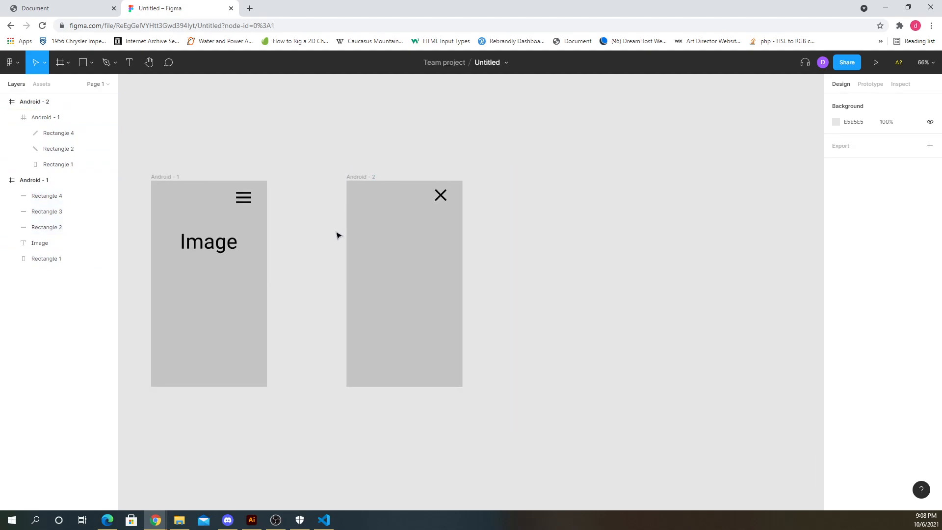
# - Draw a rectangle about 298 × 629 covering the right part of the second frame and send it behind the close icon
pyautogui.click(84, 62)
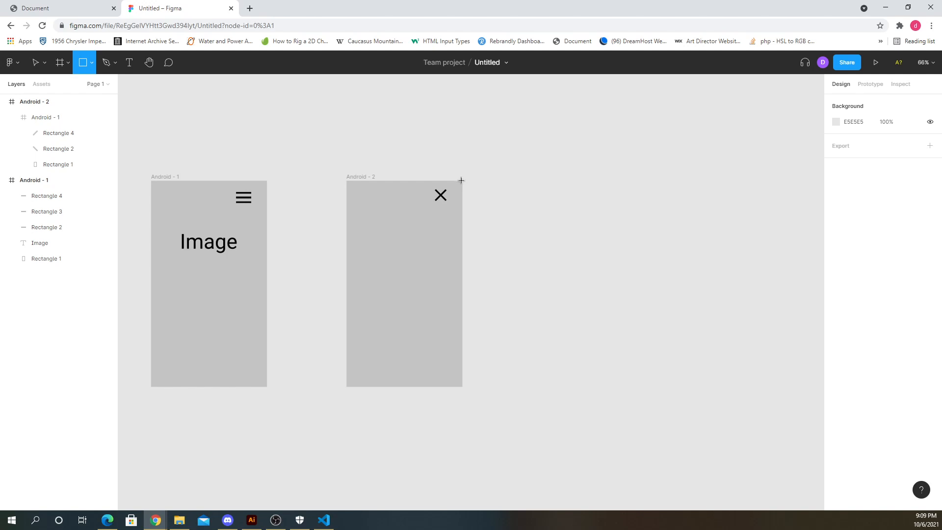
pyautogui.moveTo(461, 181); pyautogui.dragTo(366, 383)
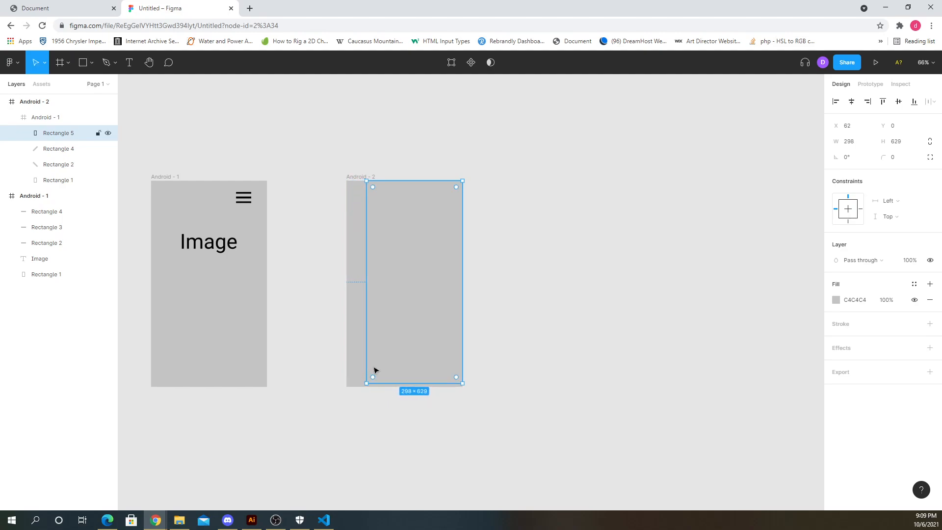
pyautogui.hotkey('ctrl', '[')
pyautogui.hotkey('ctrl', '[')
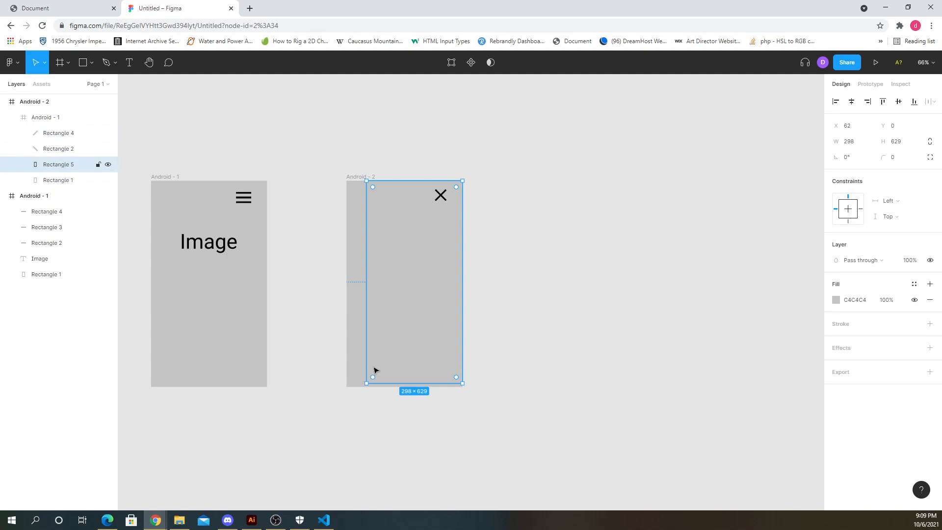
# - Set the new rectangle's fill to white FFFFFF
pyautogui.click(835, 301)
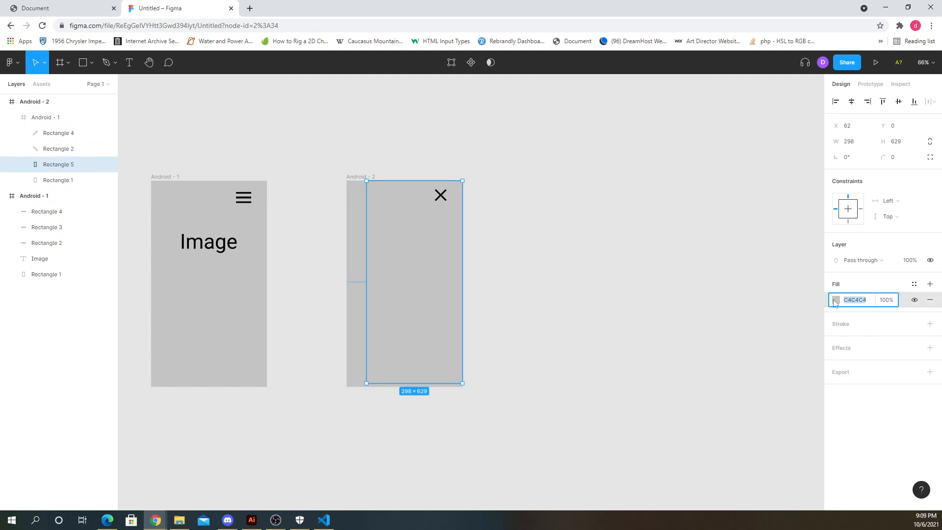
pyautogui.click(836, 301)
pyautogui.moveTo(752, 294); pyautogui.dragTo(692, 263)
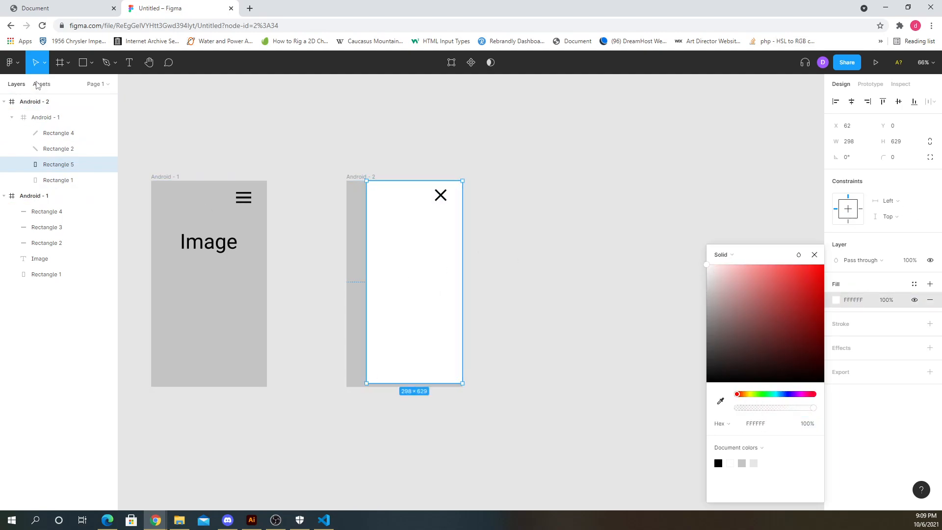
pyautogui.click(391, 143)
# - Extend the white rectangle down to the frame's bottom edge, making it 640 high
pyautogui.click(427, 353)
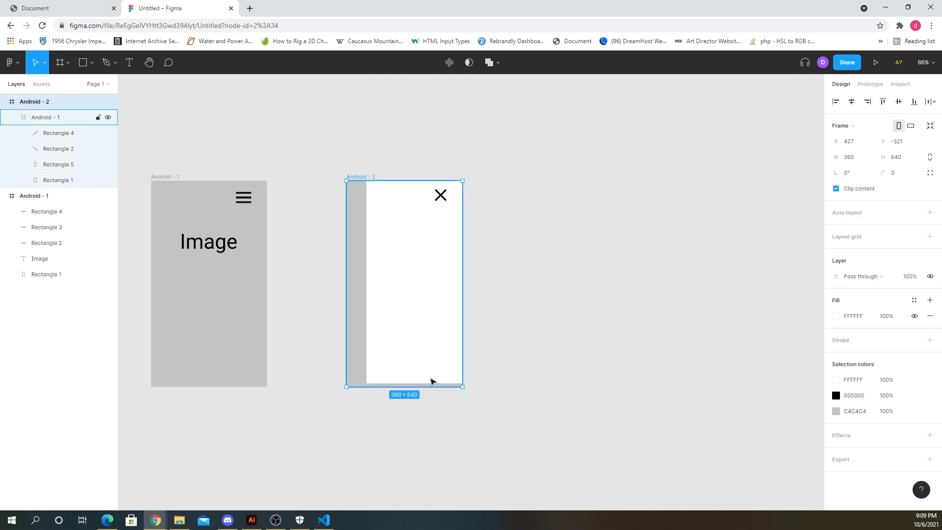
pyautogui.click(432, 382)
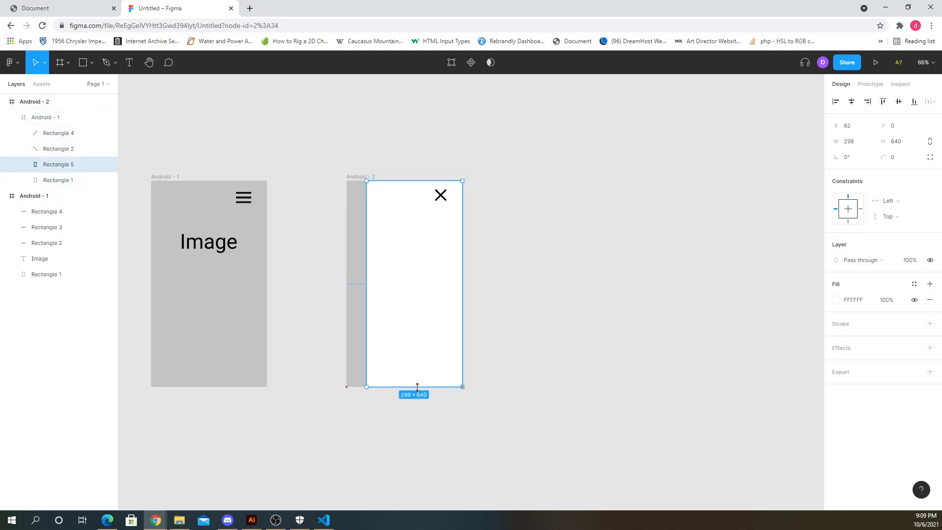
pyautogui.click(480, 272)
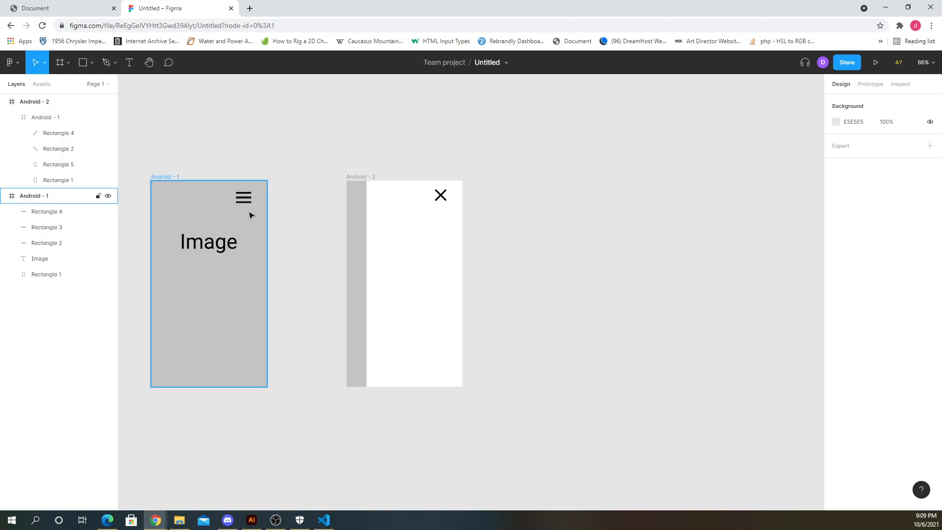
# - Add a text layer reading Projects inside the white panel below the close icon
pyautogui.click(133, 62)
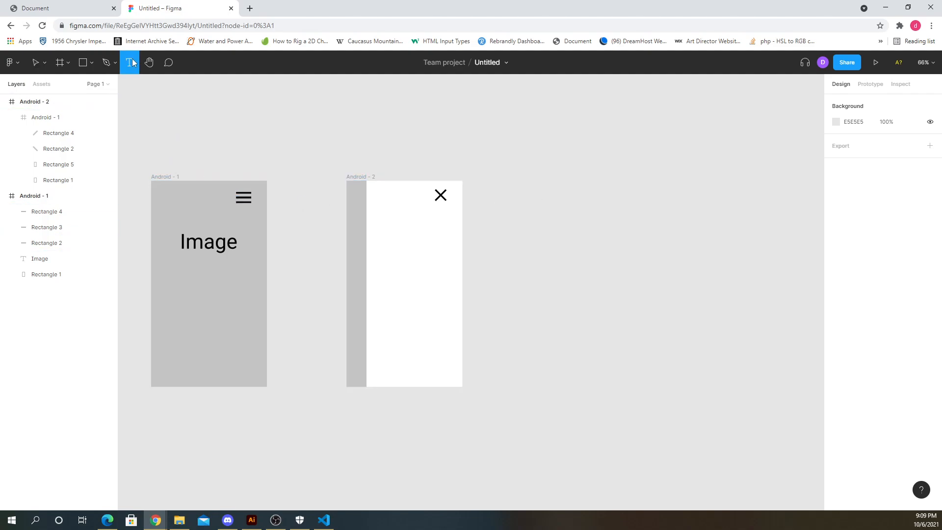
pyautogui.click(395, 225)
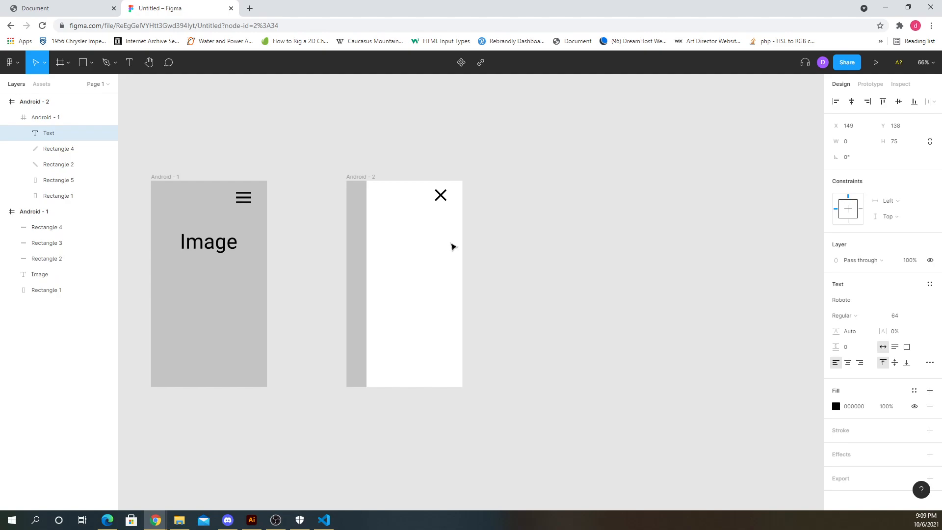
pyautogui.write('Projects')
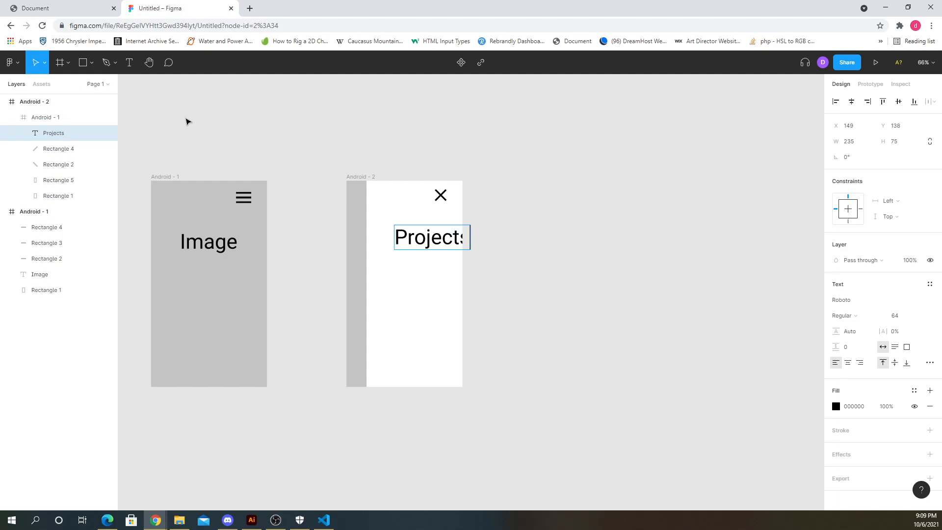
pyautogui.press('Escape')
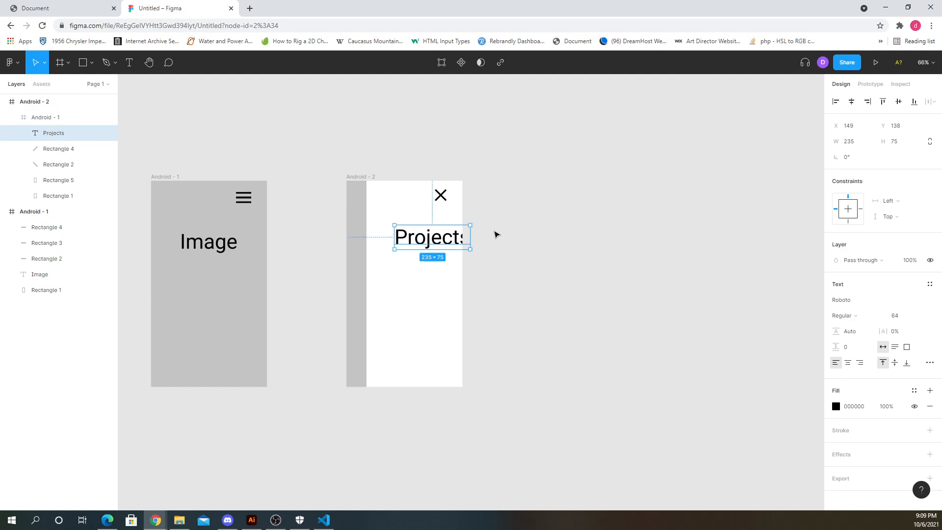
# - Set the Projects text's font size to 36
pyautogui.moveTo(460, 237); pyautogui.dragTo(443, 225)
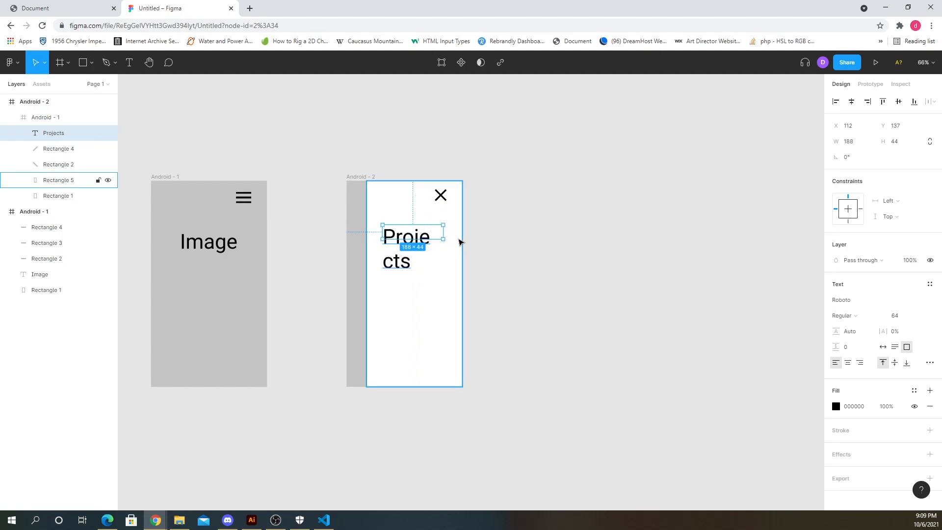
pyautogui.hotkey('ctrl', 'z')
pyautogui.doubleClick(434, 230)
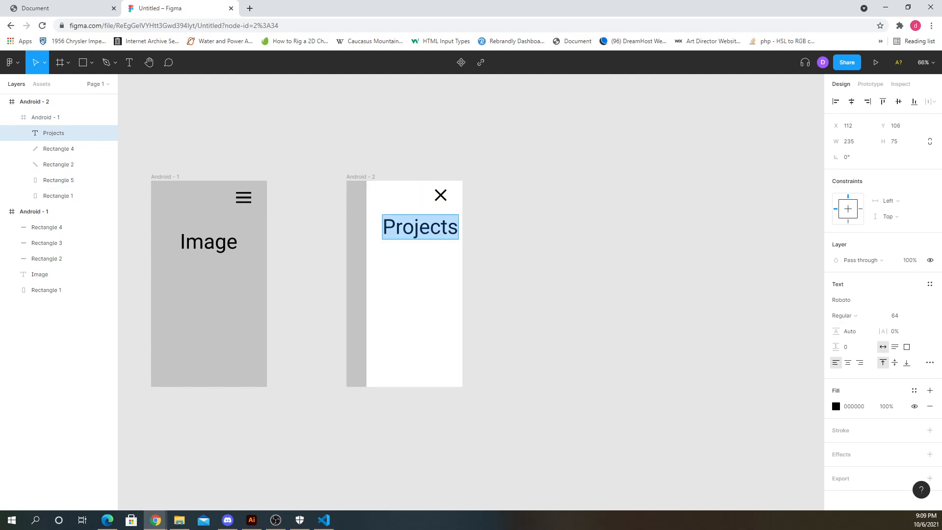
pyautogui.click(916, 317)
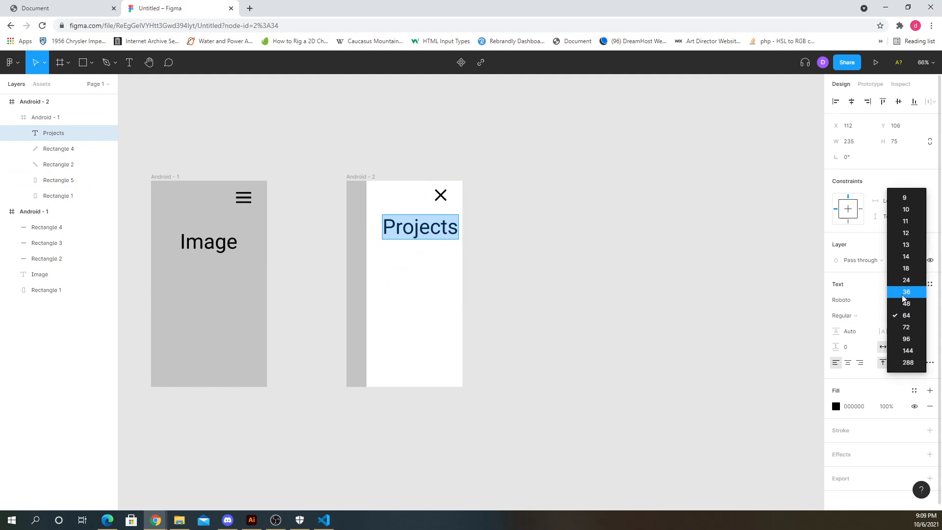
pyautogui.click(905, 291)
pyautogui.press('Escape')
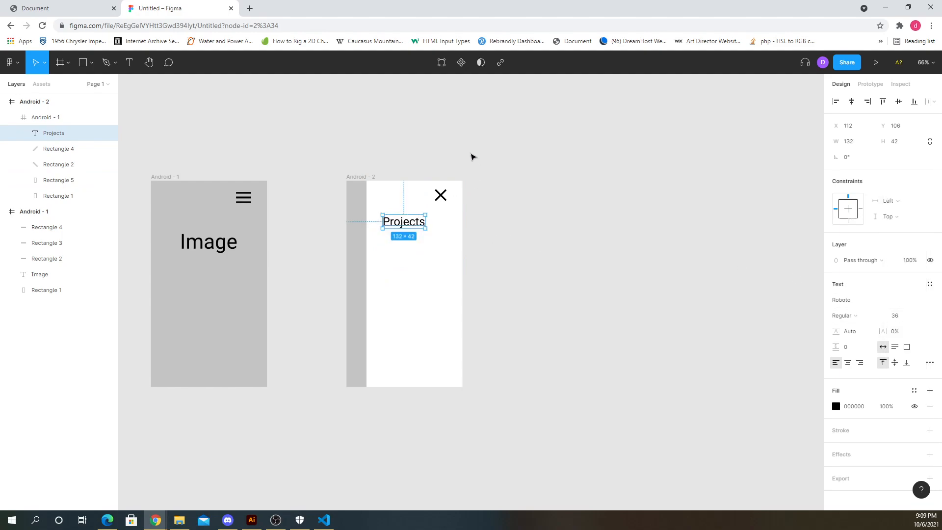
# - Duplicate the Projects text just below it and change the copy's text to About
pyautogui.moveTo(417, 226); pyautogui.dragTo(423, 250)
pyautogui.doubleClick(421, 247)
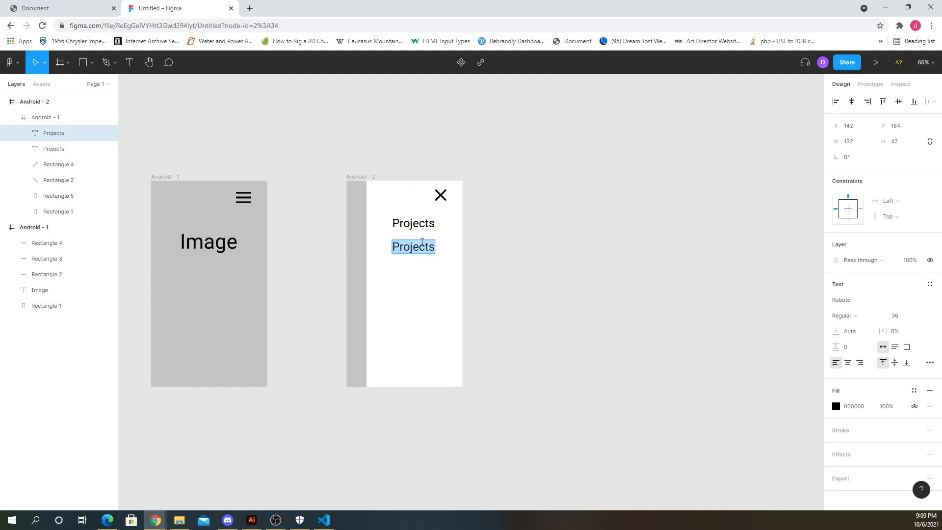
pyautogui.write('About')
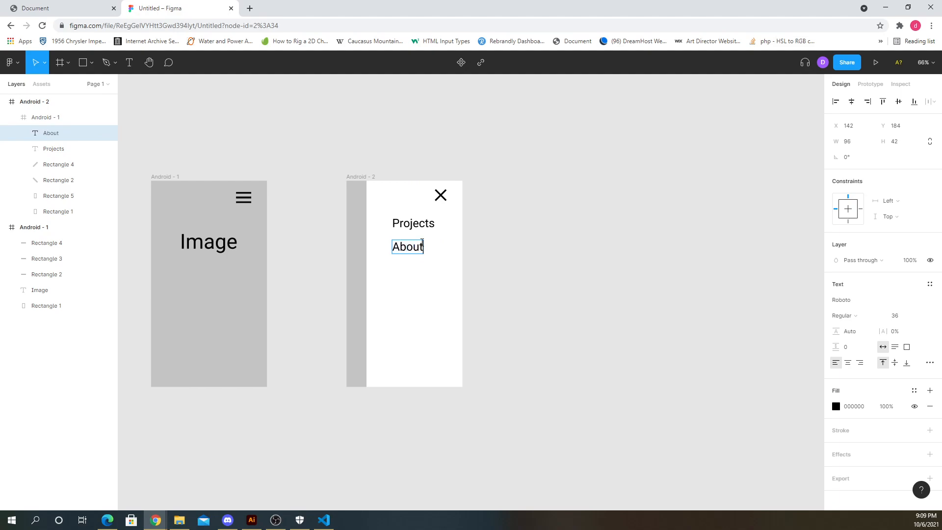
pyautogui.press('Escape')
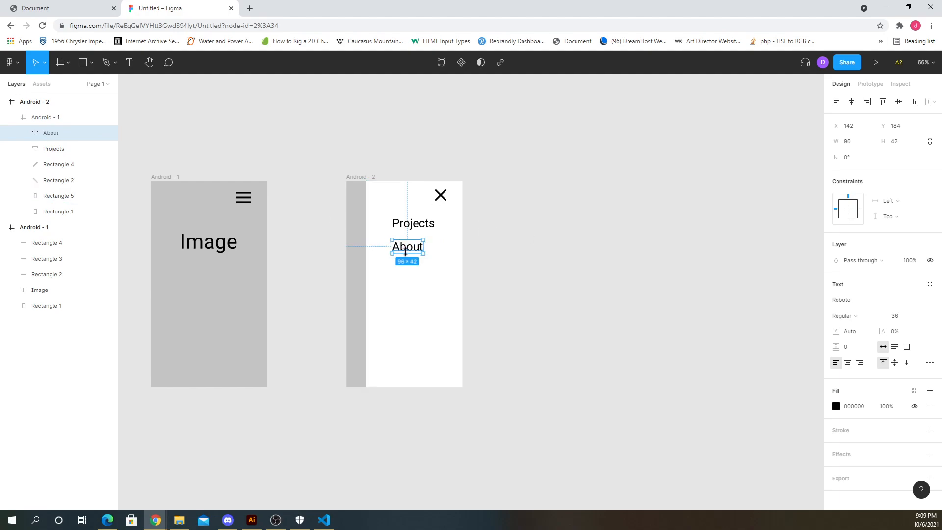
# - Duplicate the About text just below it and change the copy's text to Contact
pyautogui.keyDown('alt'); pyautogui.moveTo(407, 248); pyautogui.dragTo(413, 279); pyautogui.keyUp('alt')
pyautogui.doubleClick(411, 277)
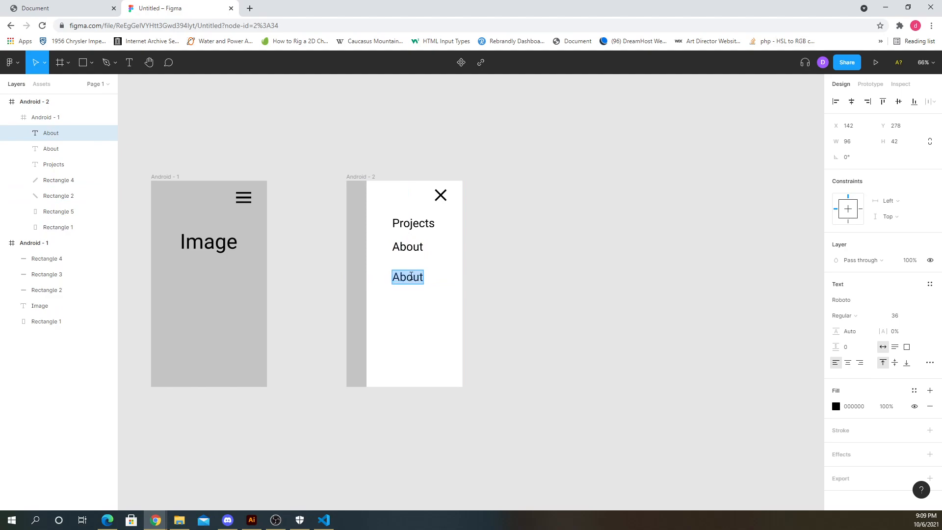
pyautogui.write('Contact')
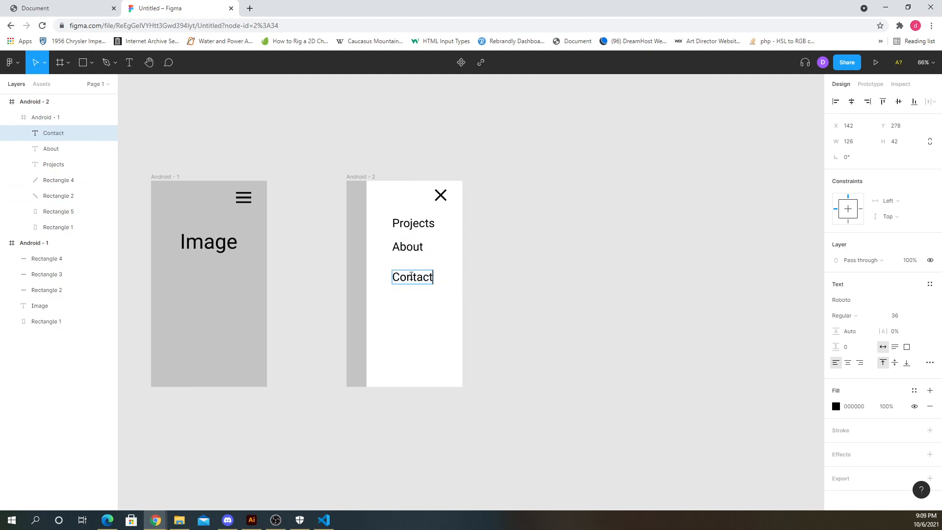
pyautogui.press('Escape')
# - Nudge the About text slightly lower in the menu panel
pyautogui.moveTo(416, 246); pyautogui.dragTo(419, 251)
pyautogui.click(471, 275)
pyautogui.click(427, 280)
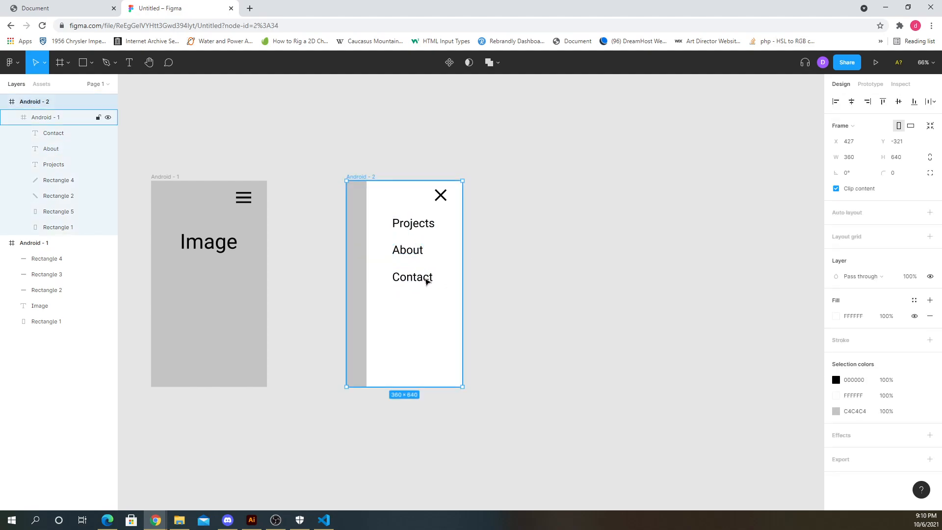
# - Duplicate the Contact text downward and change the upper copy's text to Blog
pyautogui.click(425, 279)
pyautogui.moveTo(425, 279)
pyautogui.mouseDown()
pyautogui.moveTo(425, 313)
pyautogui.moveTo(425, 276)
pyautogui.mouseUp()
pyautogui.doubleClick(418, 279)
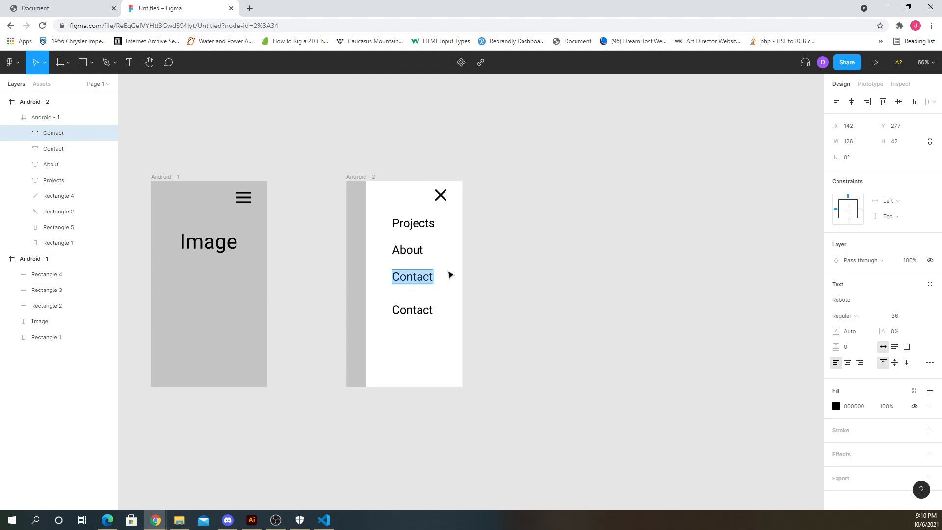
pyautogui.write('Blo')
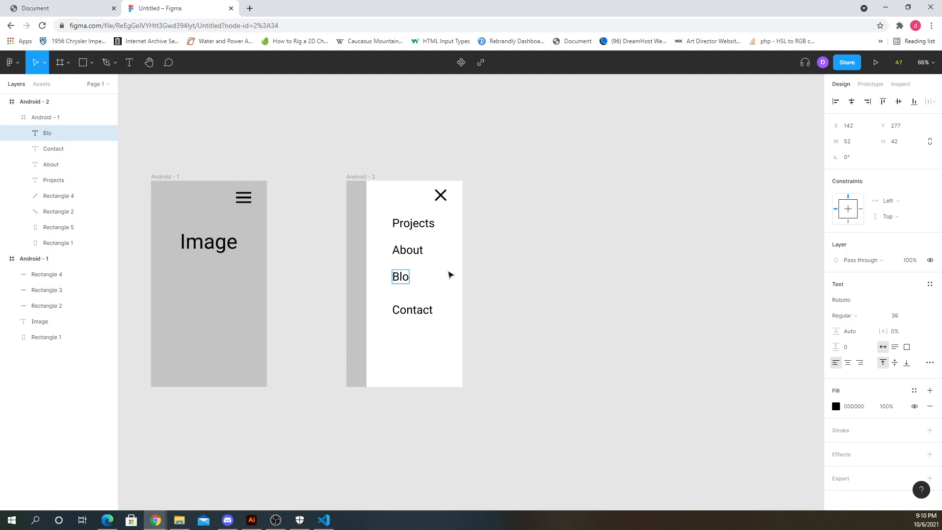
pyautogui.write('g')
# - Select the Projects, About, Blog and Contact texts and distribute their vertical spacing evenly
pyautogui.click(422, 311)
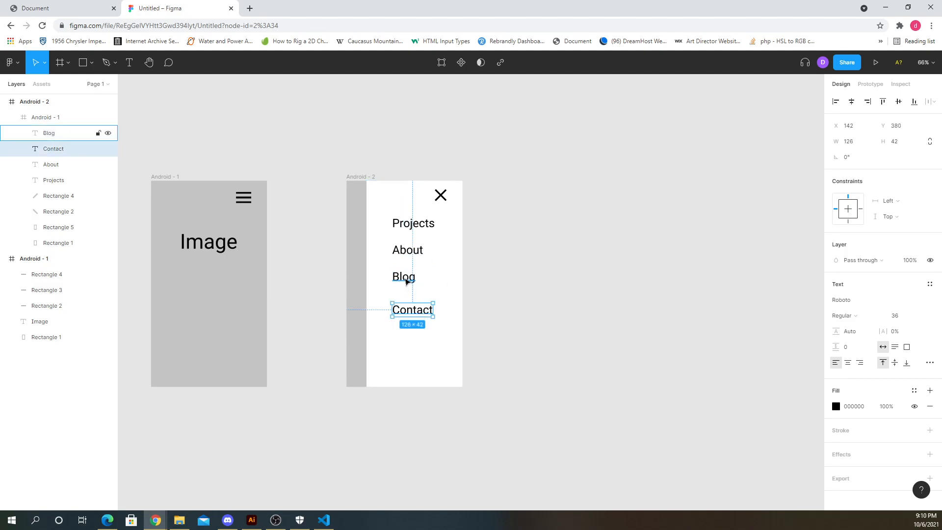
pyautogui.keyDown('shift'); pyautogui.click(406, 278); pyautogui.keyUp('shift')
pyautogui.keyDown('shift'); pyautogui.click(407, 250); pyautogui.keyUp('shift')
pyautogui.keyDown('shift'); pyautogui.click(412, 224); pyautogui.keyUp('shift')
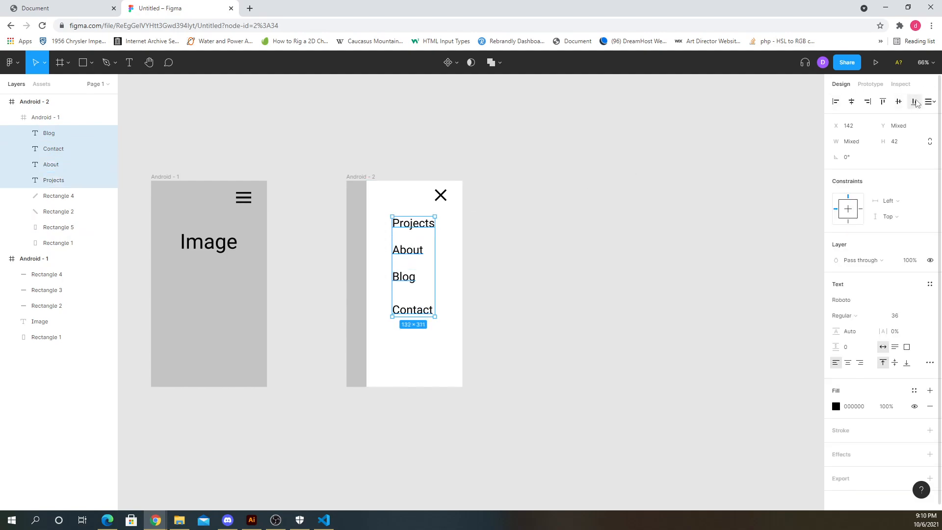
pyautogui.click(930, 101)
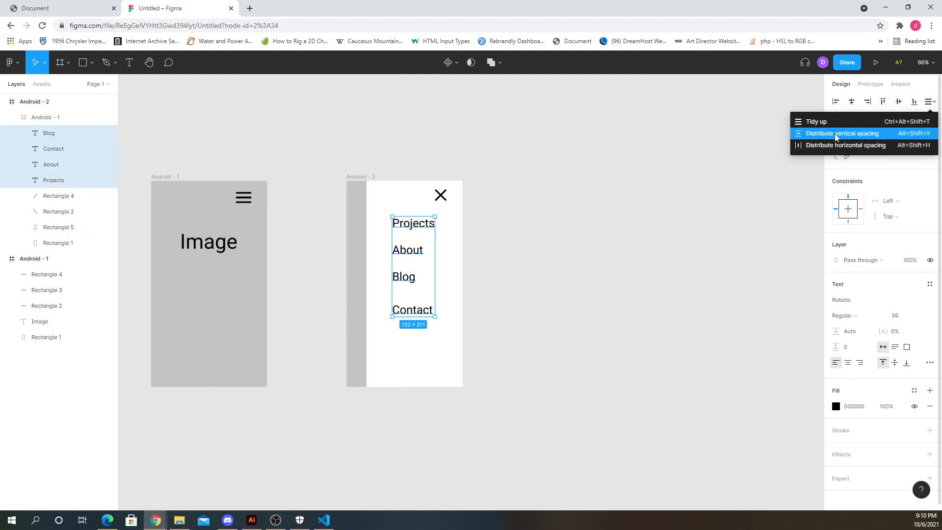
pyautogui.click(838, 134)
pyautogui.click(528, 251)
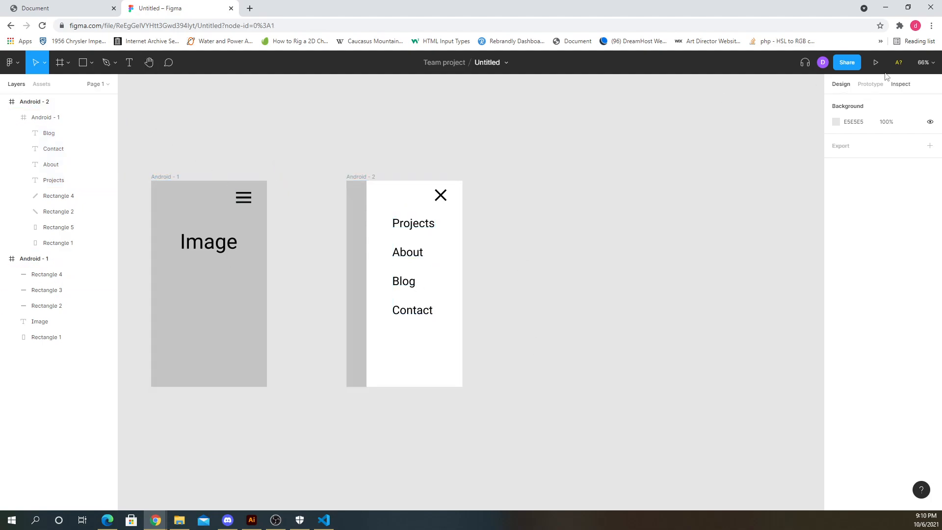
pyautogui.click(869, 84)
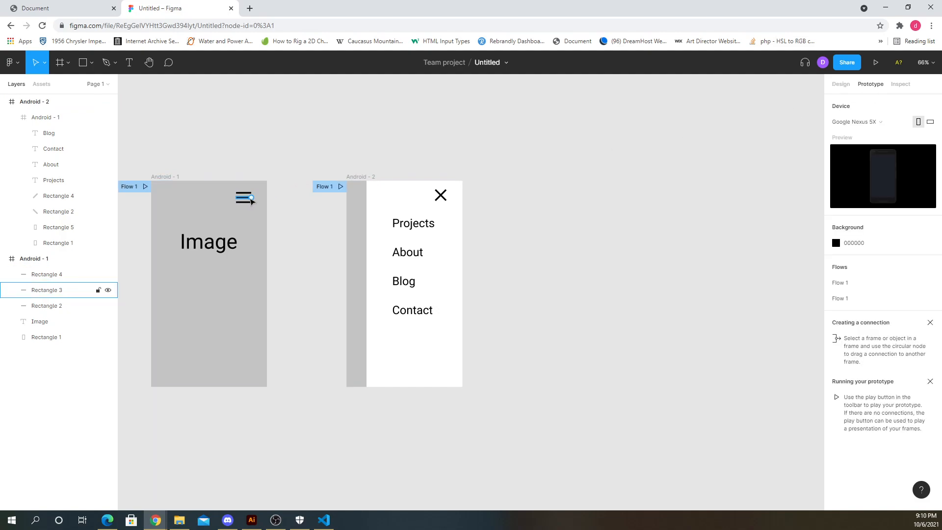
pyautogui.click(248, 197)
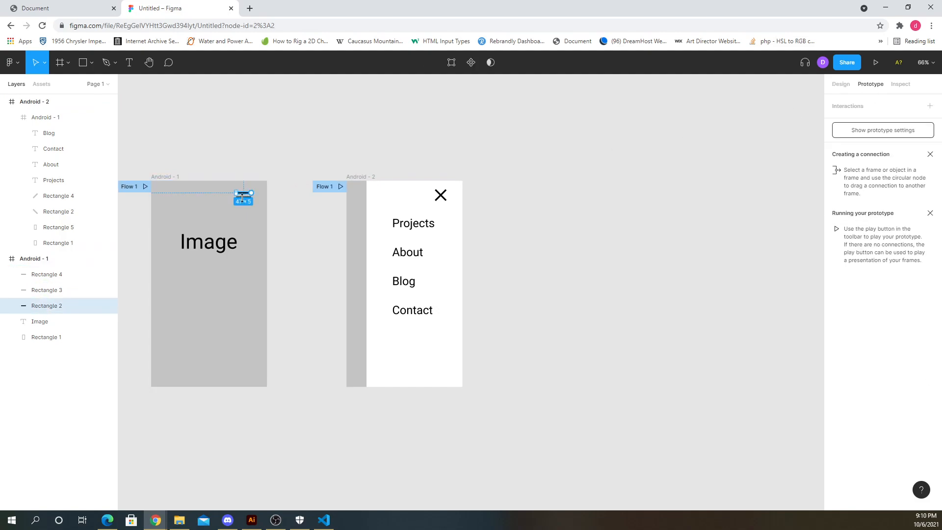
pyautogui.click(841, 87)
pyautogui.click(168, 112)
# - Select all three line rectangles of the hamburger icon in the first frame
pyautogui.scroll(6, 227, 195)
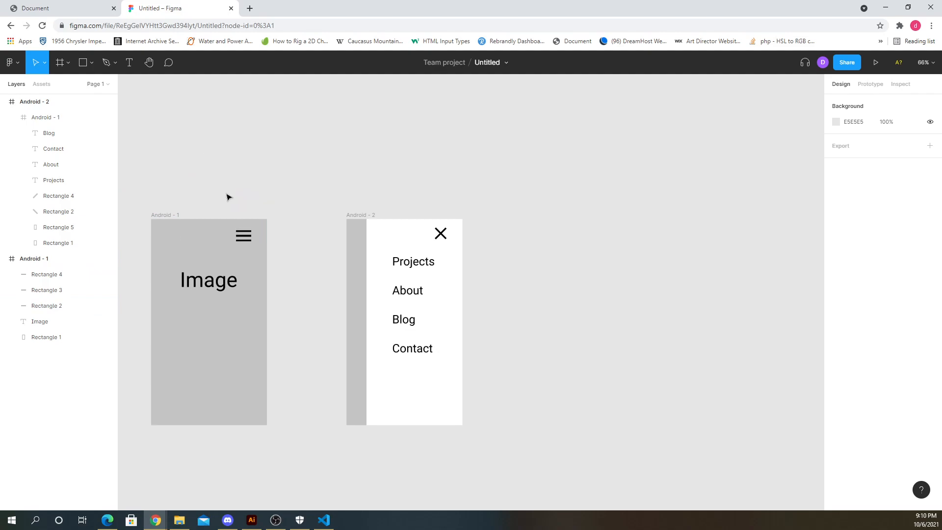
pyautogui.scroll(5, 222, 351)
pyautogui.scroll(3, 222, 354)
pyautogui.moveTo(267, 286); pyautogui.dragTo(309, 325)
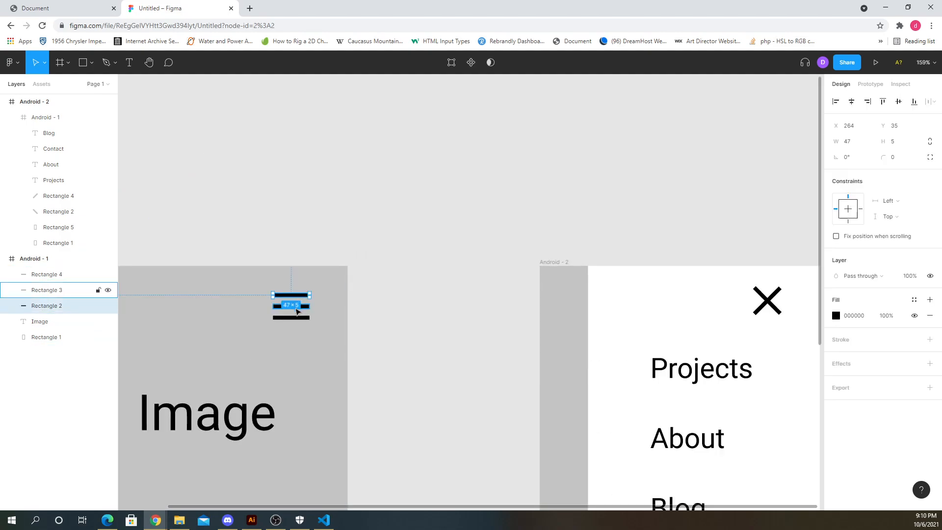
pyautogui.keyDown('shift'); pyautogui.click(307, 317); pyautogui.keyUp('shift')
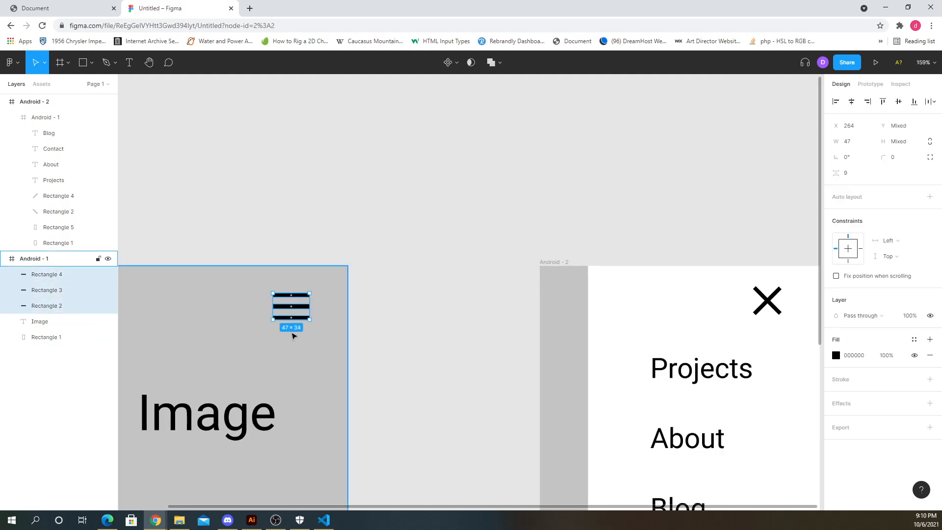
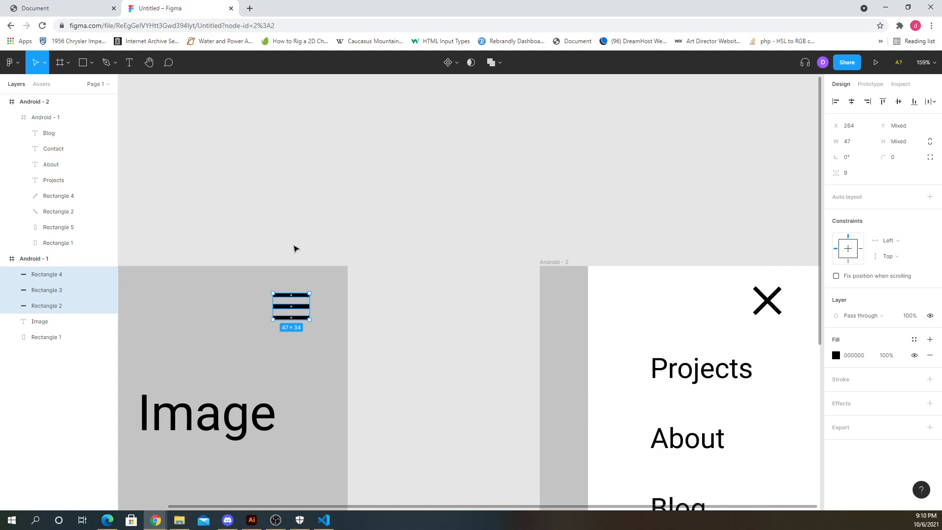
# - Group the three hamburger line rectangles into one group
pyautogui.moveTo(237, 227); pyautogui.dragTo(339, 347)
pyautogui.hotkey('ctrl', 'z')
pyautogui.rightClick(299, 308)
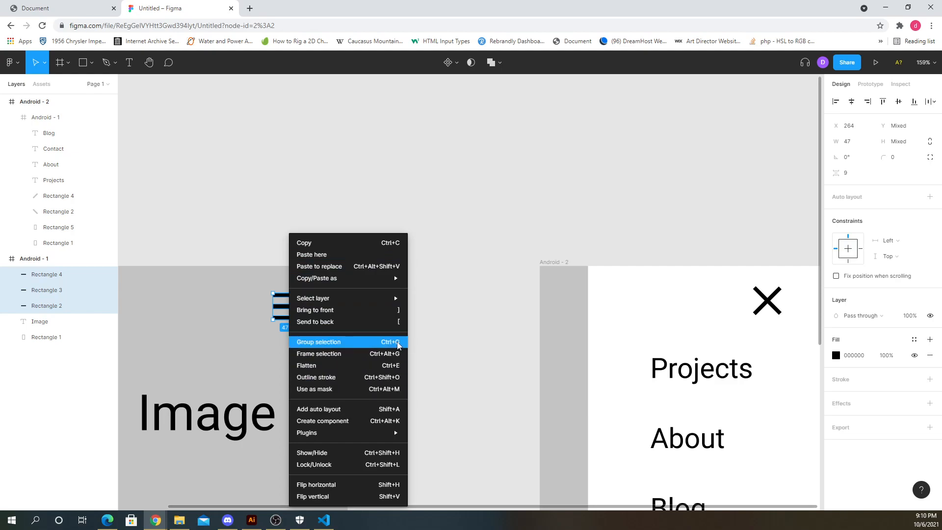
pyautogui.click(343, 342)
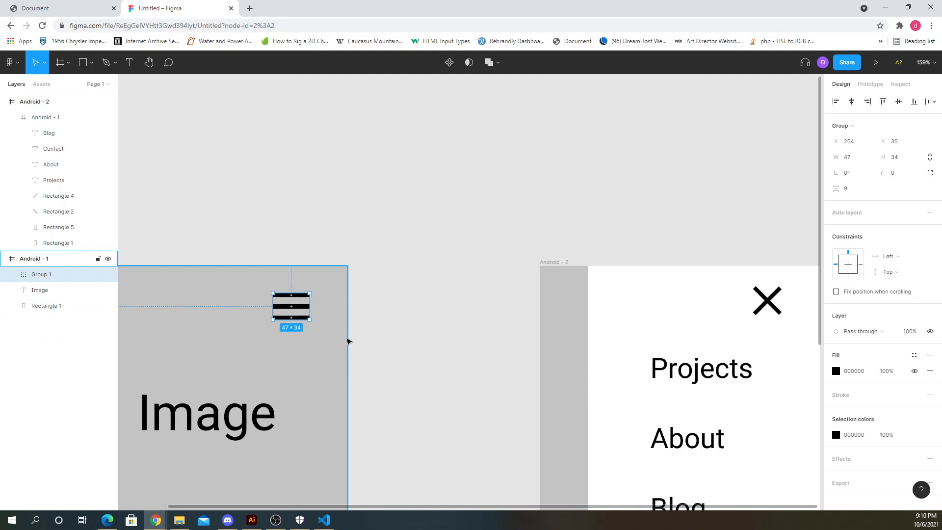
pyautogui.click(400, 280)
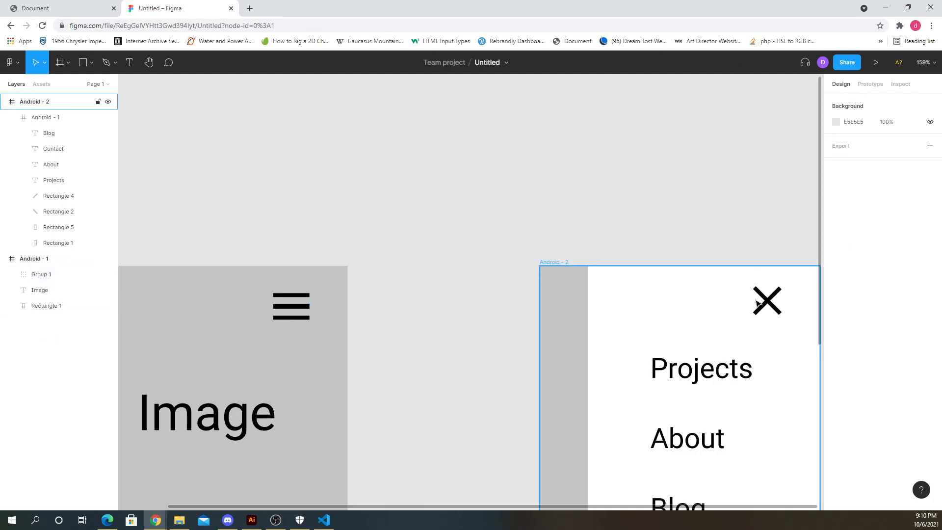
# - Select both crossed rectangles of the close icon and group them
pyautogui.click(767, 300)
pyautogui.click(769, 304)
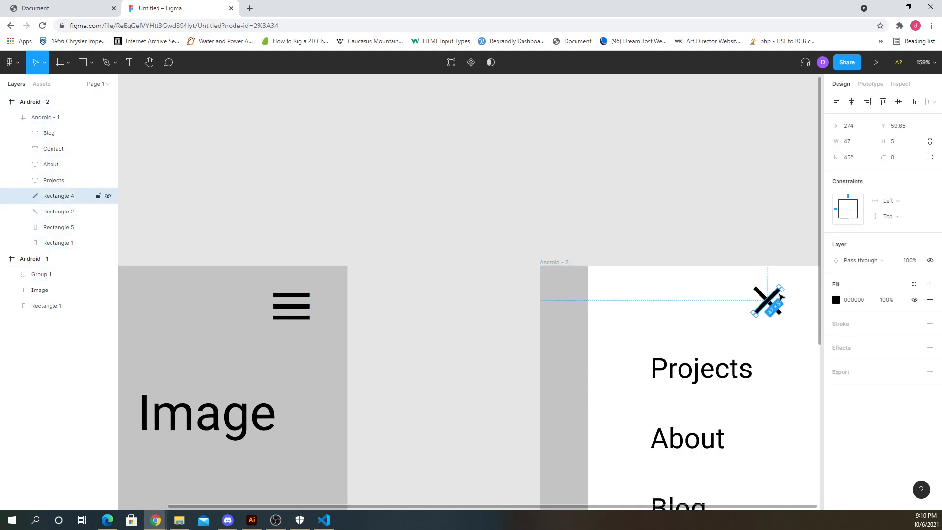
pyautogui.keyDown('shift'); pyautogui.click(769, 304); pyautogui.keyUp('shift')
pyautogui.rightClick(761, 303)
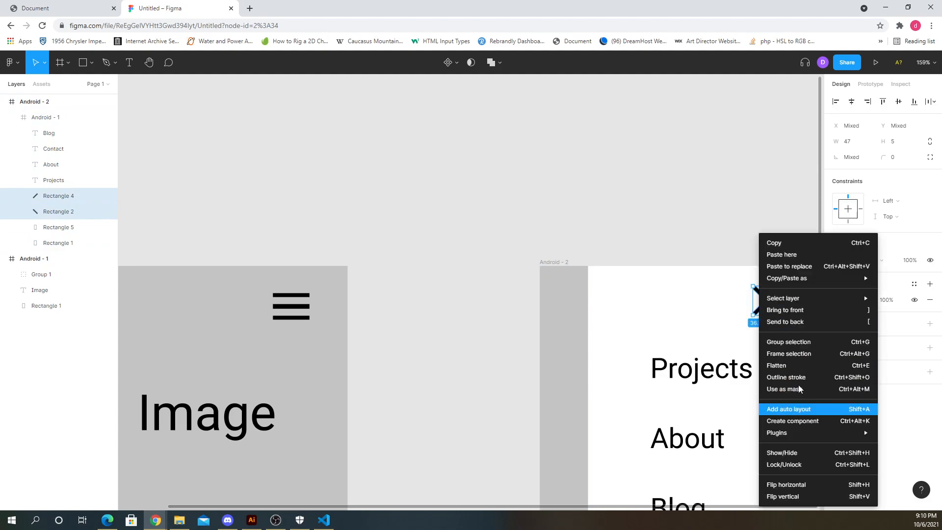
pyautogui.click(788, 342)
pyautogui.click(437, 269)
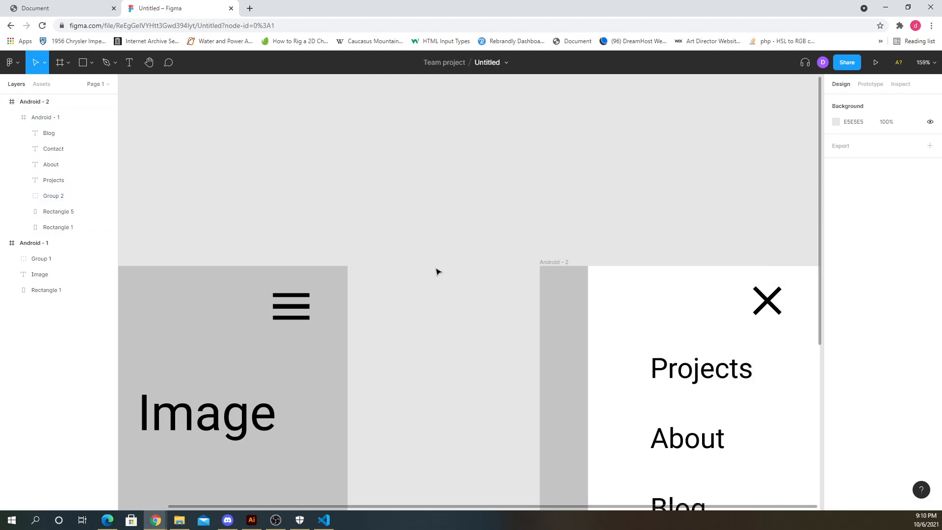
# - Rename the hamburger icon group to "hamburger button"
pyautogui.click(294, 307)
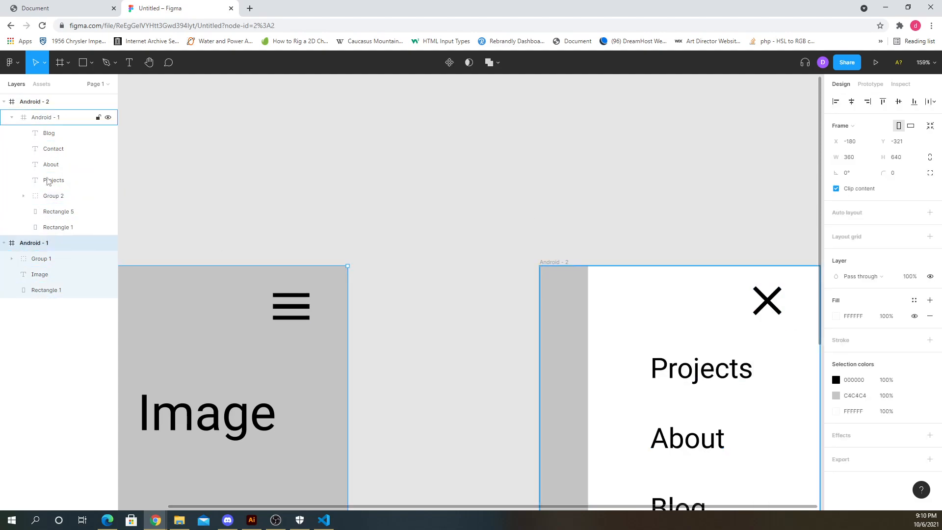
pyautogui.click(288, 298)
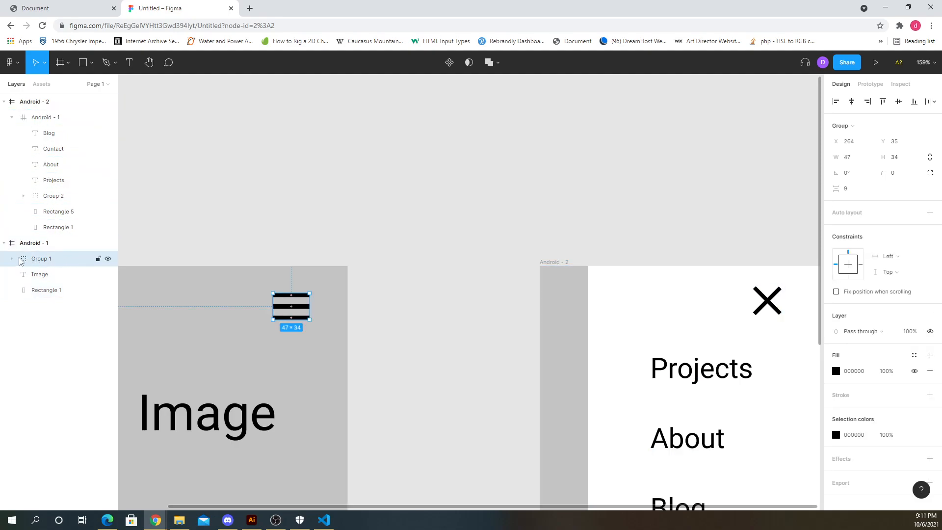
pyautogui.doubleClick(45, 260)
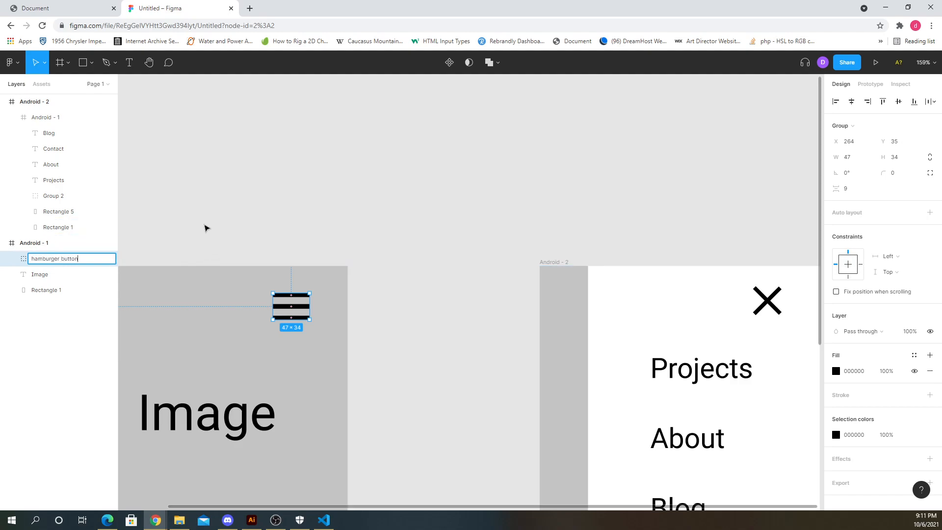
pyautogui.click(204, 225)
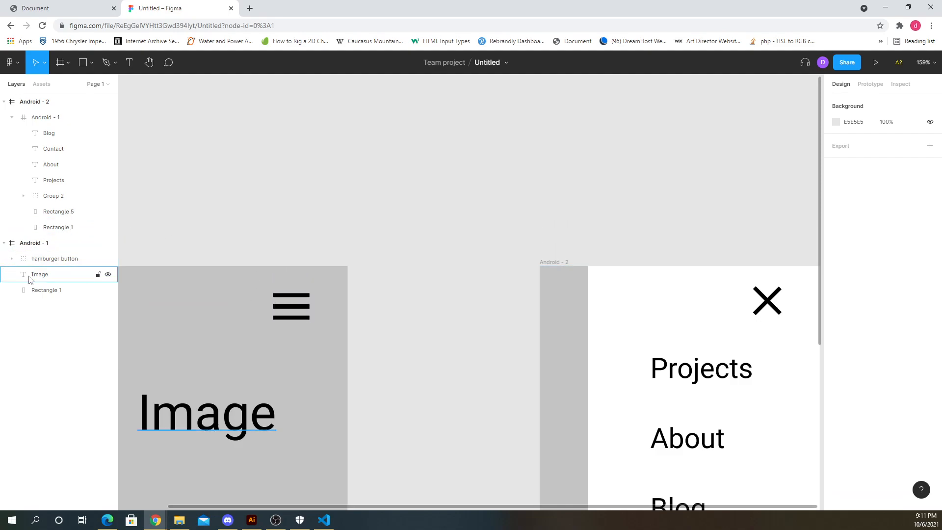
pyautogui.click(54, 258)
pyautogui.click(201, 228)
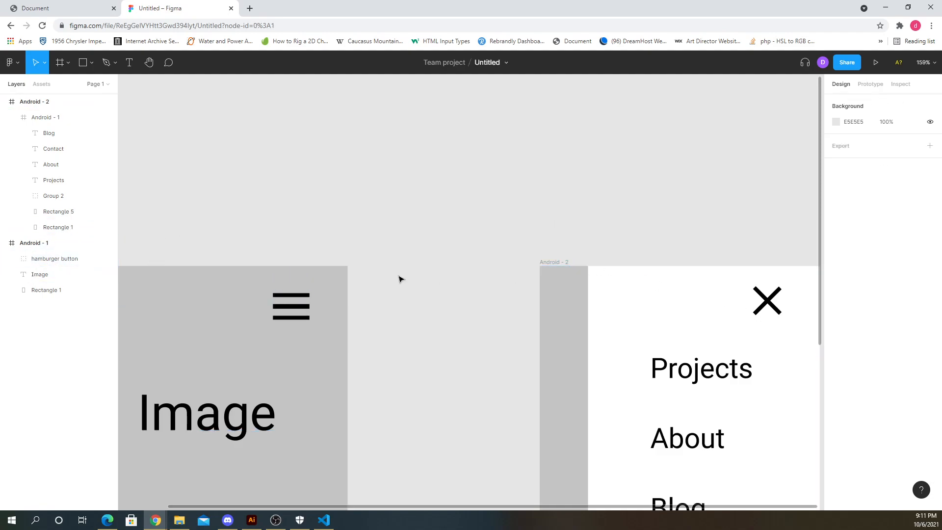
# - Rename the close icon group to "close button"
pyautogui.click(764, 304)
pyautogui.click(765, 304)
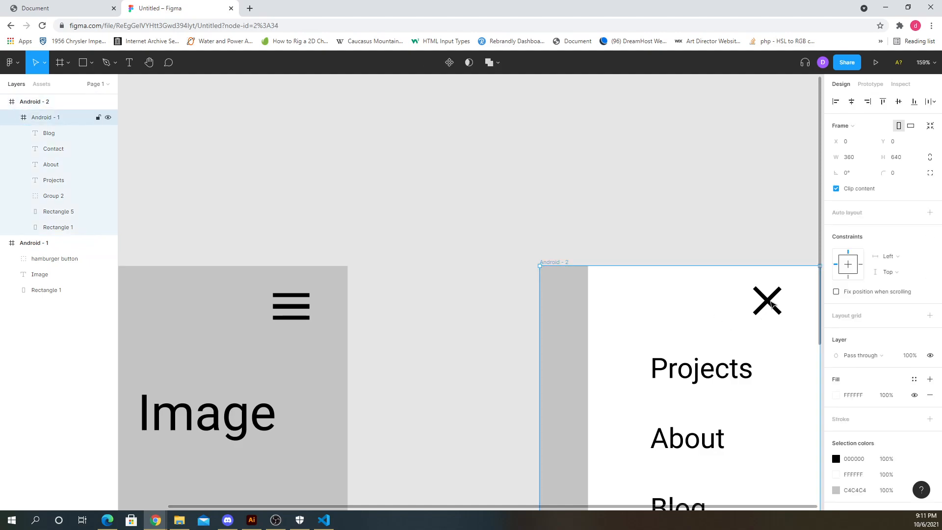
pyautogui.click(770, 305)
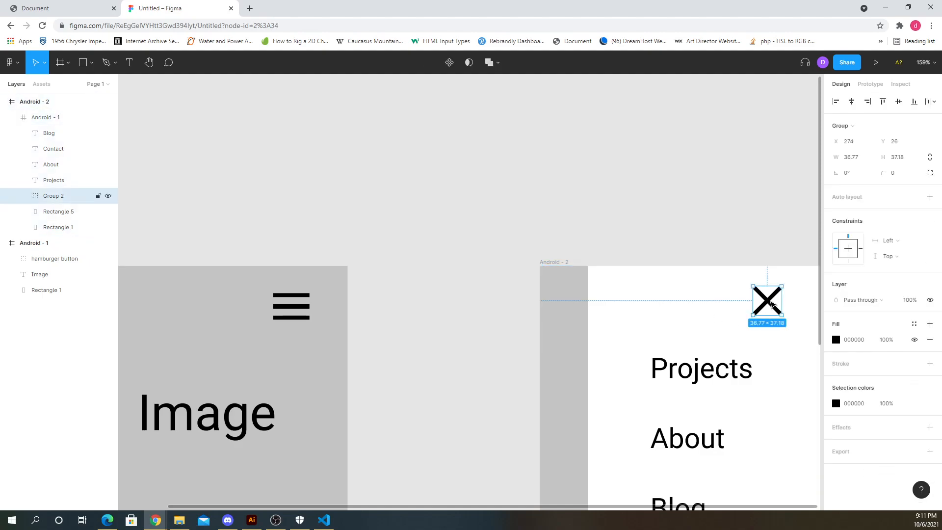
pyautogui.doubleClick(61, 197)
pyautogui.write('close button')
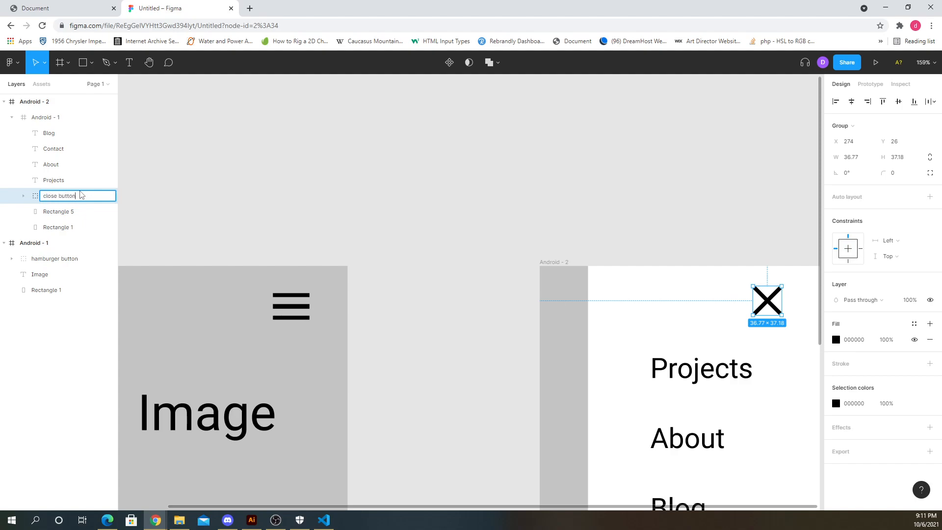
pyautogui.press('Return')
pyautogui.click(511, 194)
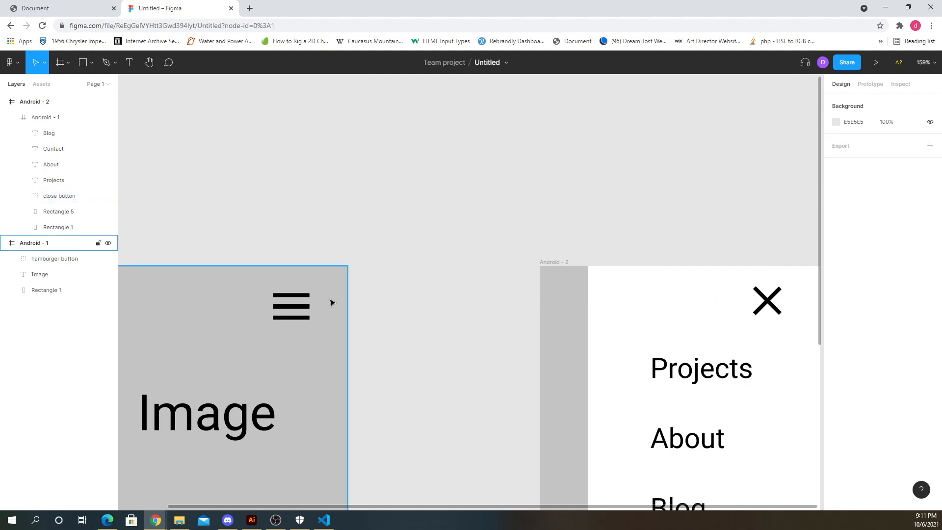
# - In prototype mode, connect the hamburger button to the Android - 2 frame
pyautogui.click(297, 307)
pyautogui.click(328, 241)
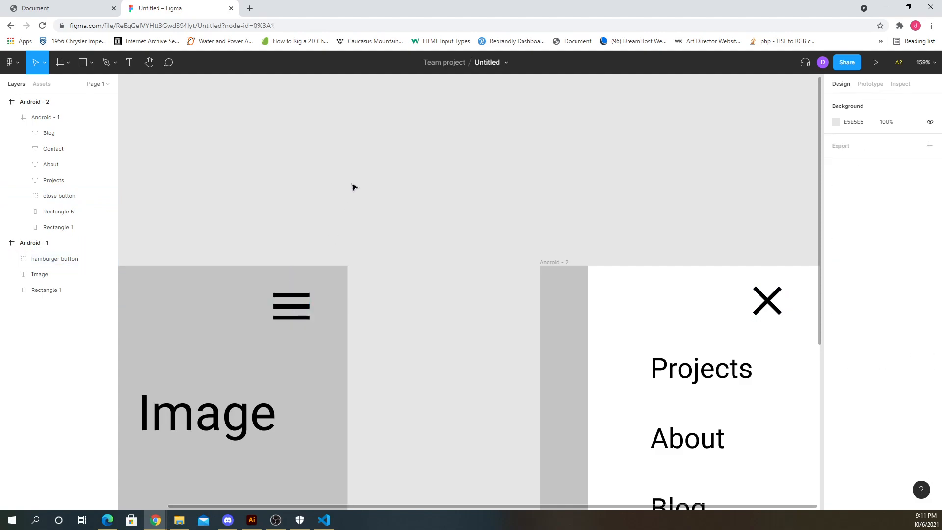
pyautogui.scroll(-2, 294, 206)
pyautogui.click(870, 84)
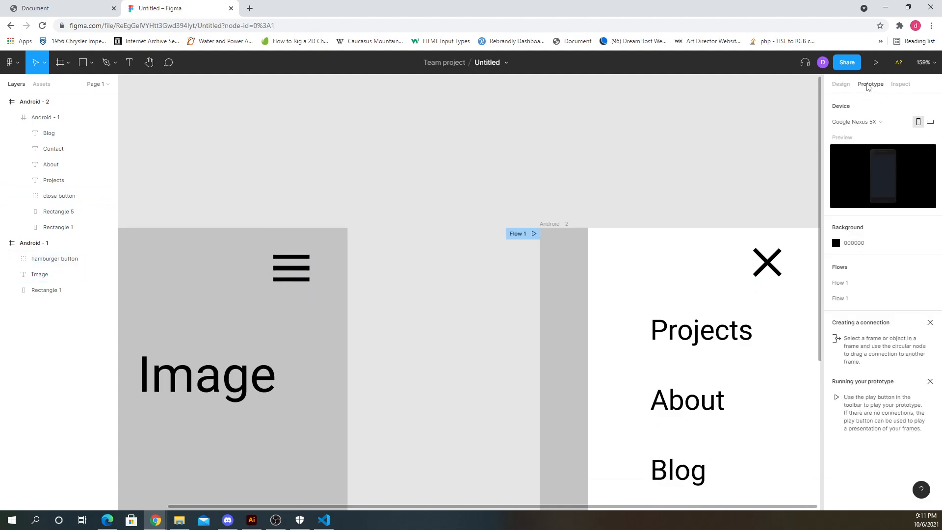
pyautogui.click(308, 271)
pyautogui.moveTo(310, 268); pyautogui.dragTo(557, 329)
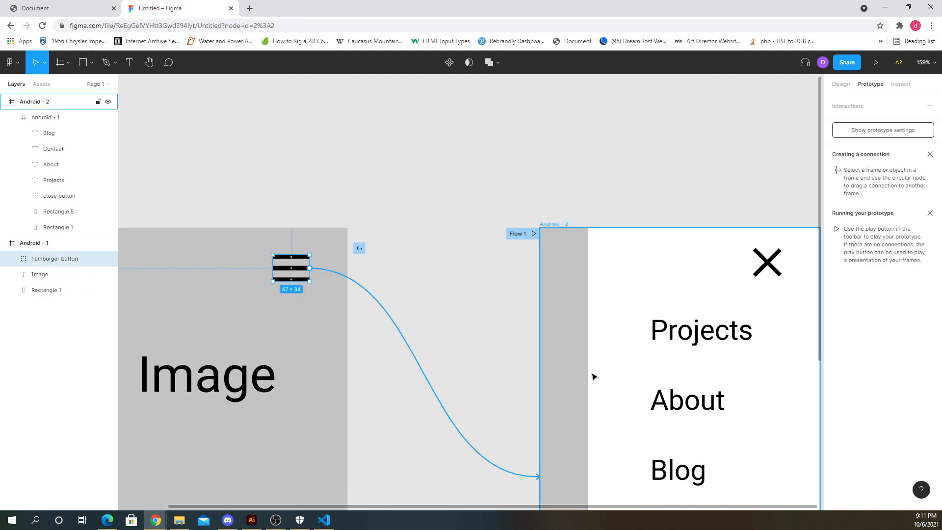
pyautogui.moveTo(594, 377); pyautogui.dragTo(593, 376)
pyautogui.click(705, 296)
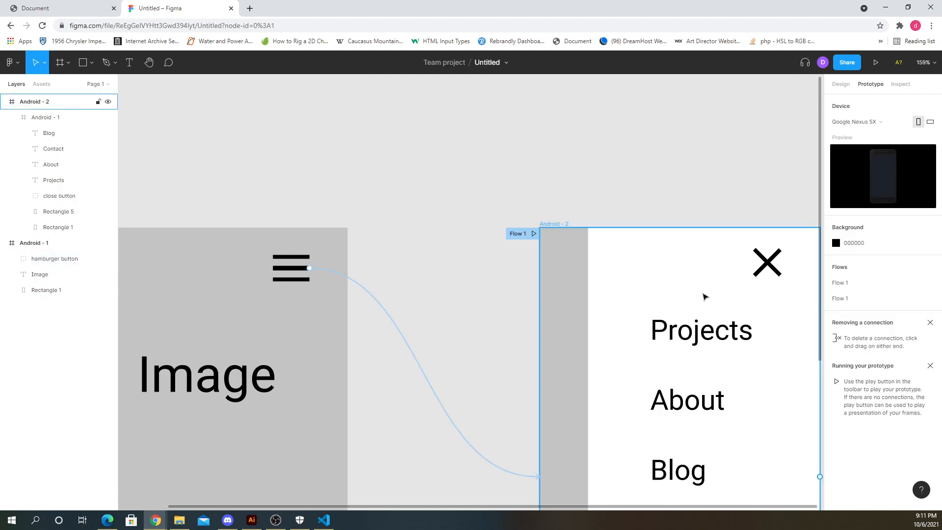
# - Connect the close button in Android - 2 back to the Android - 1 frame
pyautogui.click(773, 265)
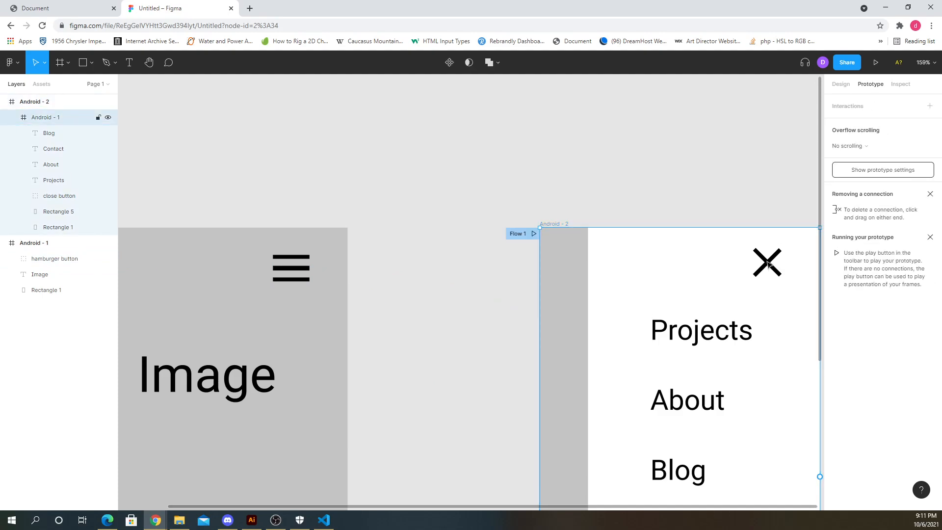
pyautogui.click(768, 264)
pyautogui.moveTo(782, 262); pyautogui.dragTo(336, 284)
pyautogui.click(449, 194)
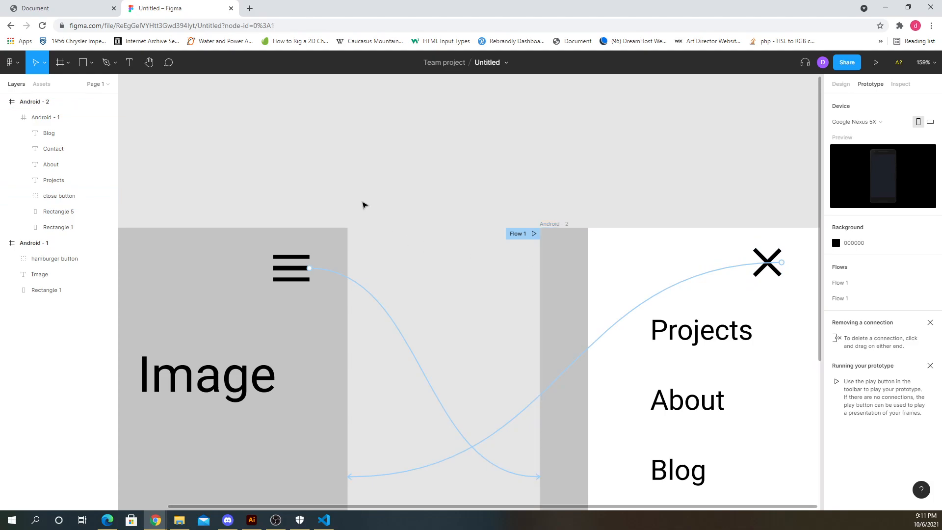
# - Review both frames and their prototype connections
pyautogui.scroll(-5, 363, 206)
pyautogui.click(328, 242)
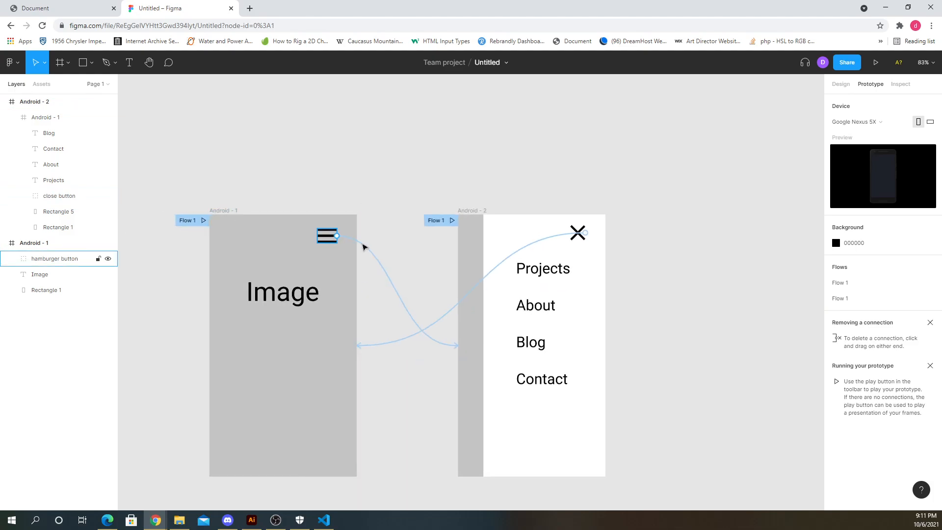
pyautogui.click(310, 267)
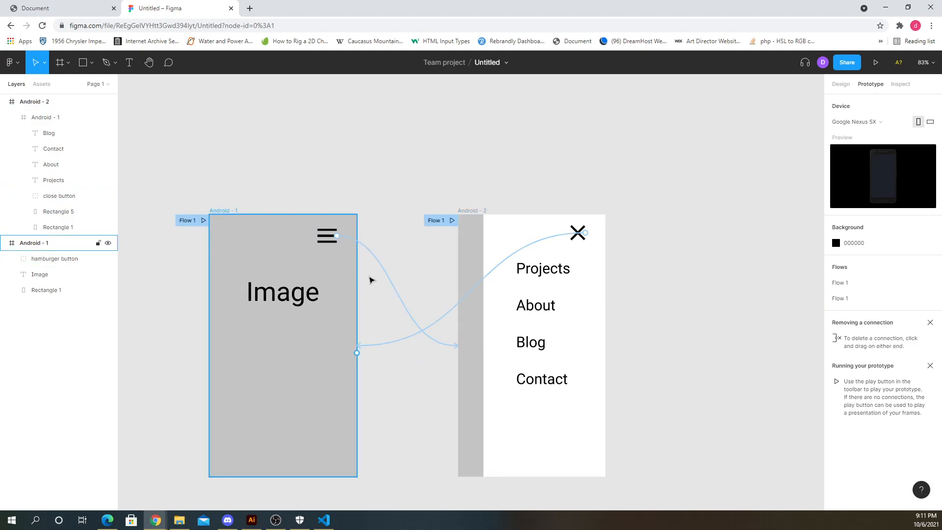
pyautogui.click(498, 252)
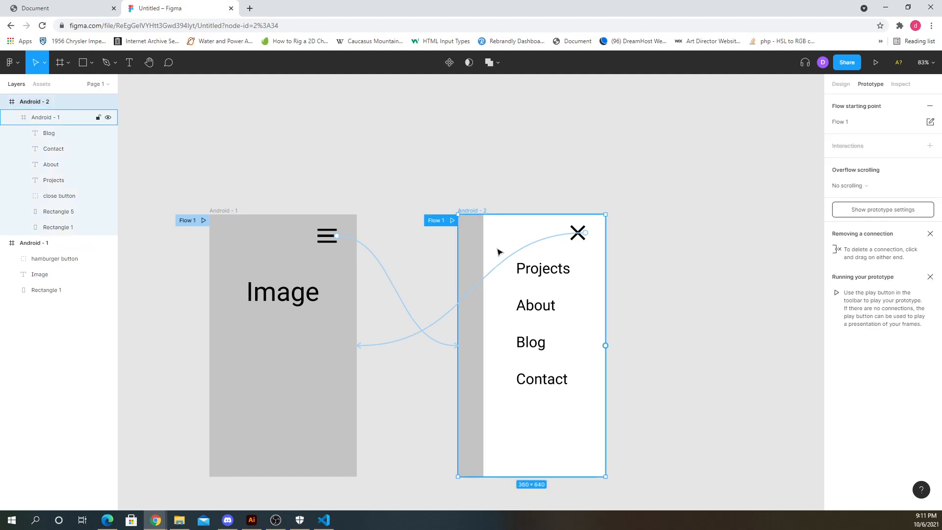
pyautogui.click(525, 177)
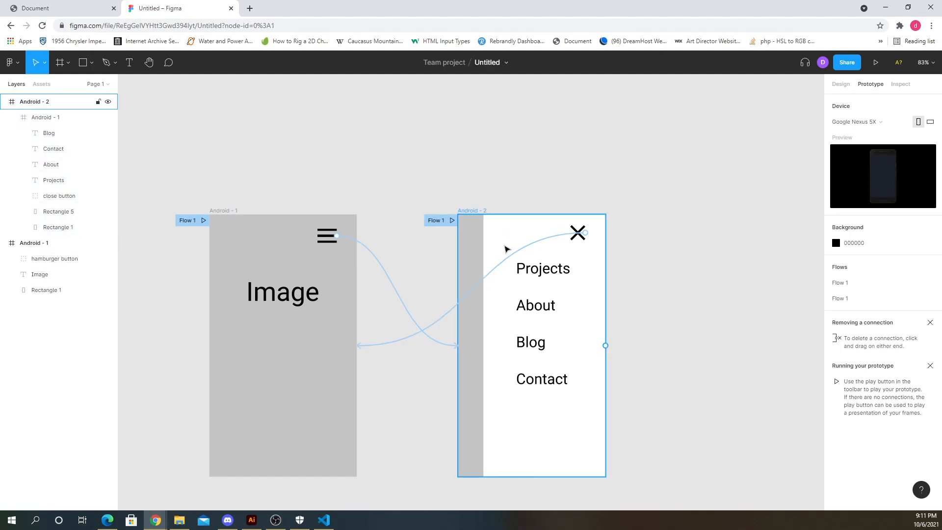
pyautogui.click(518, 241)
pyautogui.click(525, 195)
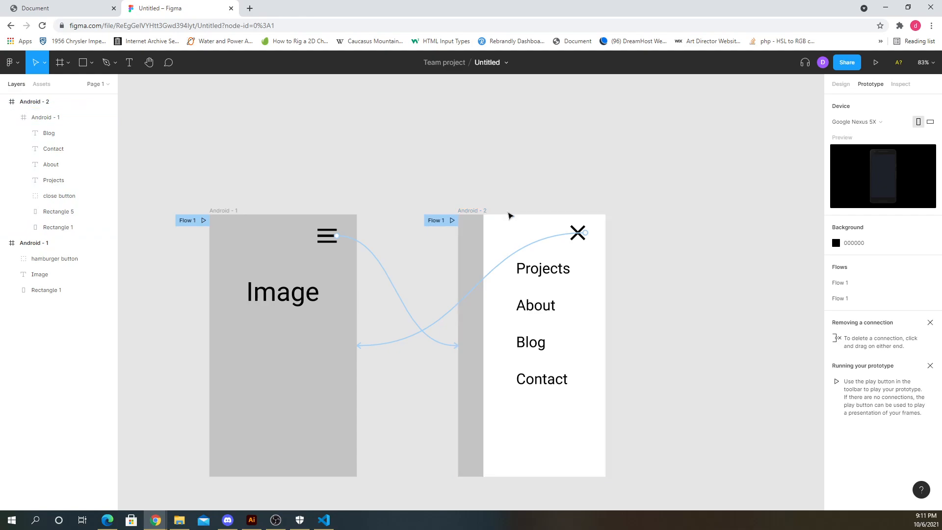
pyautogui.click(505, 239)
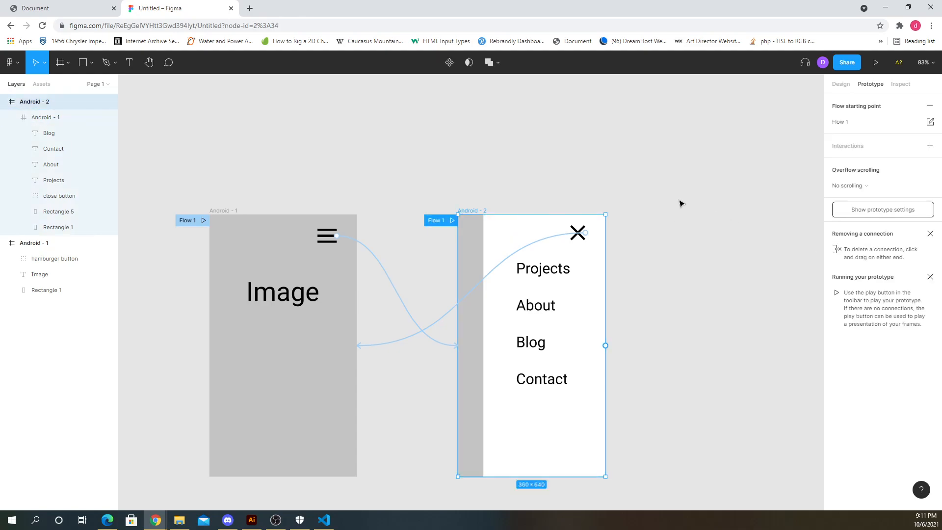
pyautogui.click(853, 186)
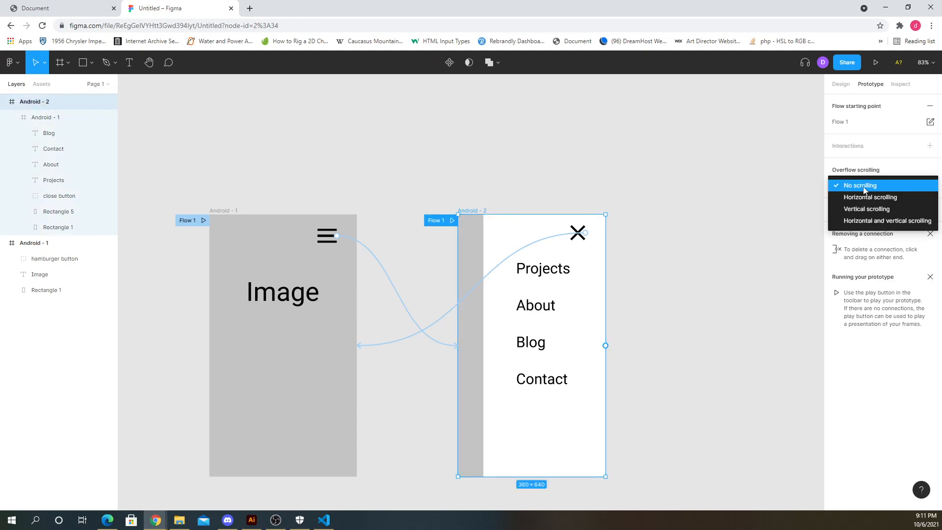
pyautogui.click(798, 172)
pyautogui.click(891, 149)
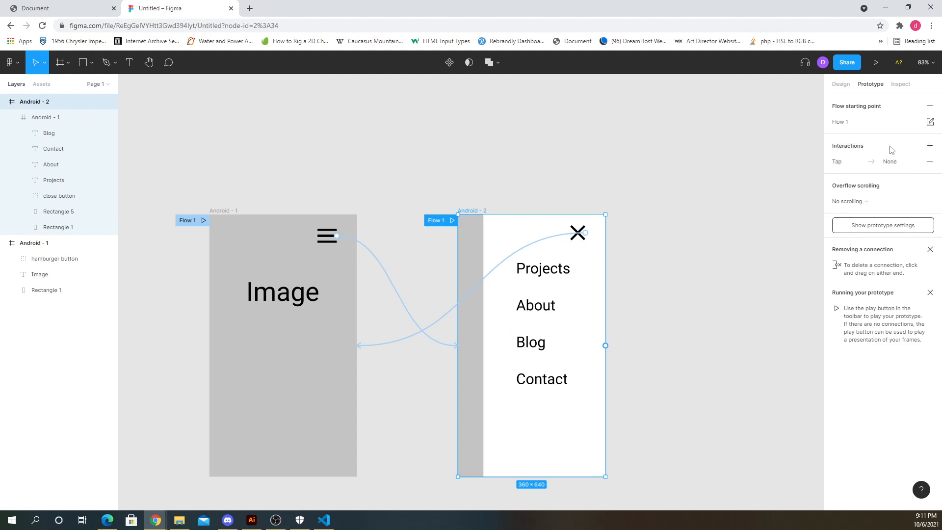
pyautogui.click(931, 162)
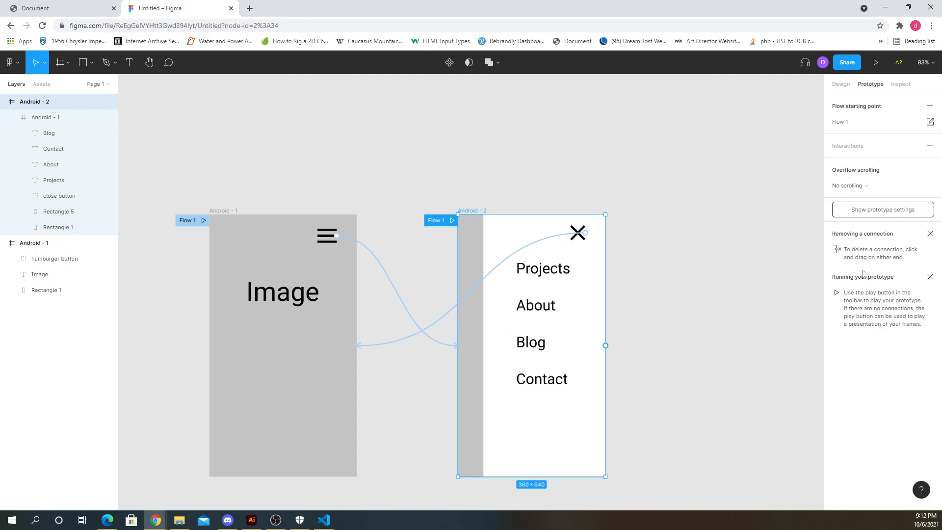
pyautogui.click(616, 204)
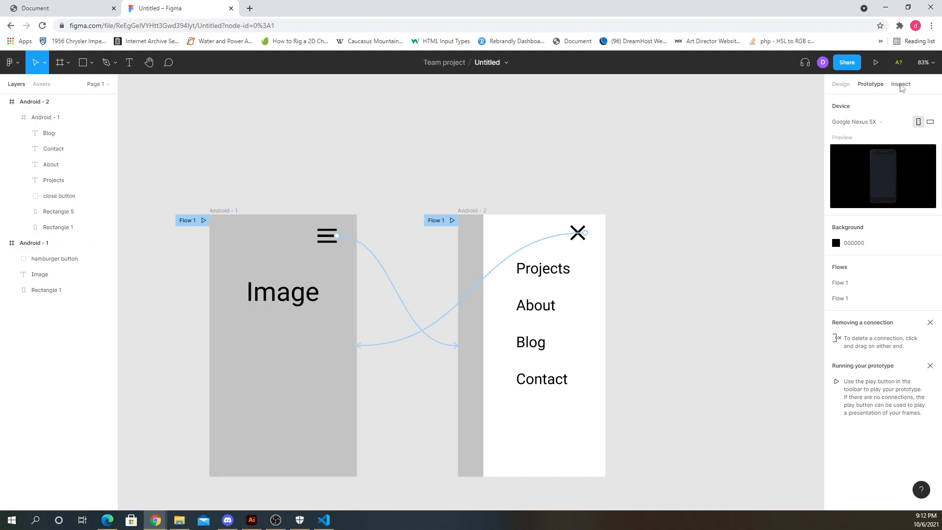
pyautogui.click(901, 85)
pyautogui.click(871, 87)
pyautogui.click(847, 87)
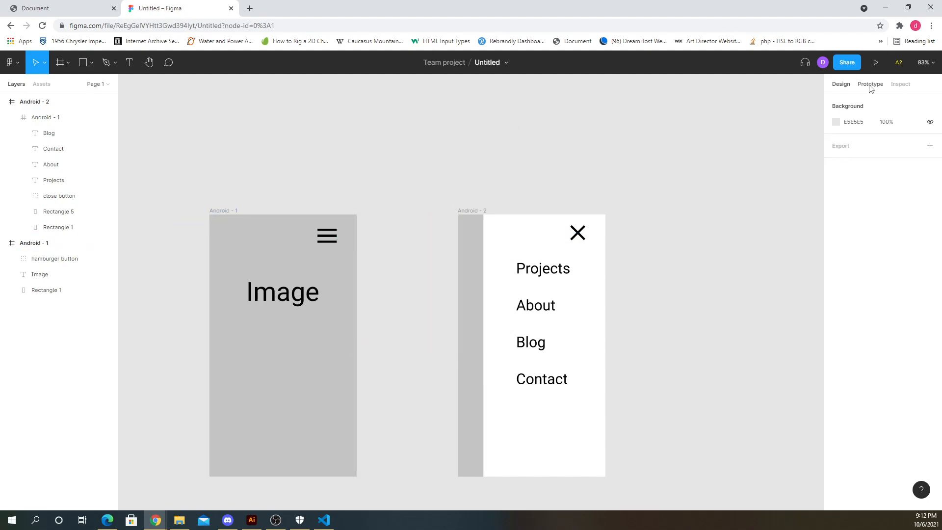
pyautogui.click(870, 87)
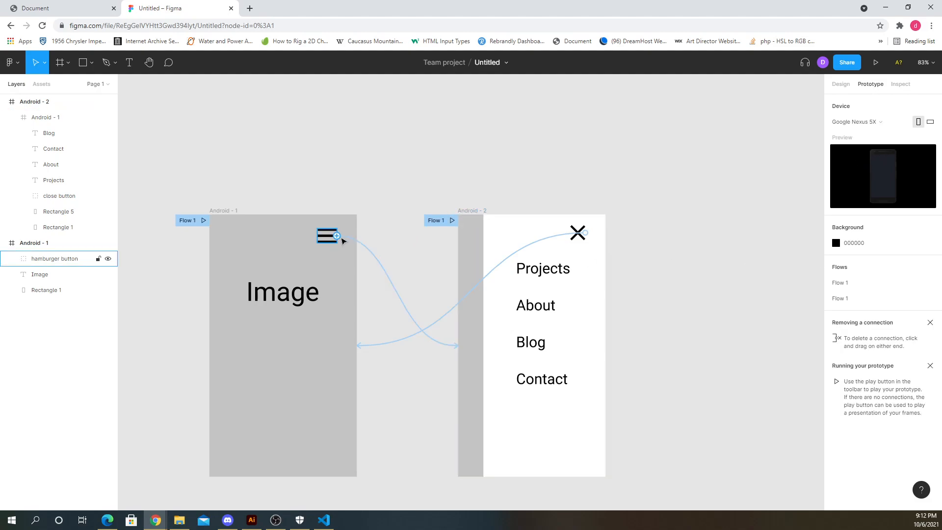
# - Set the hamburger button's navigation interaction animation to Slide in
pyautogui.click(354, 241)
pyautogui.click(363, 244)
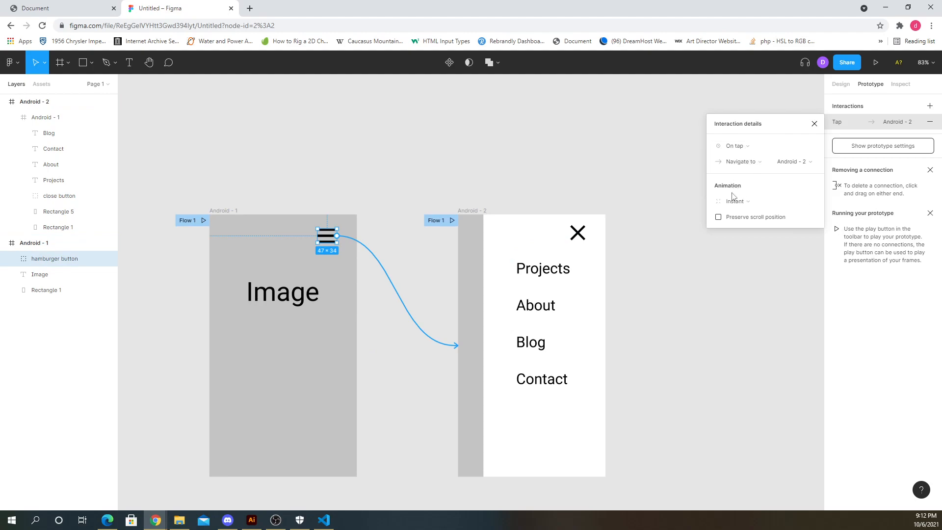
pyautogui.click(734, 201)
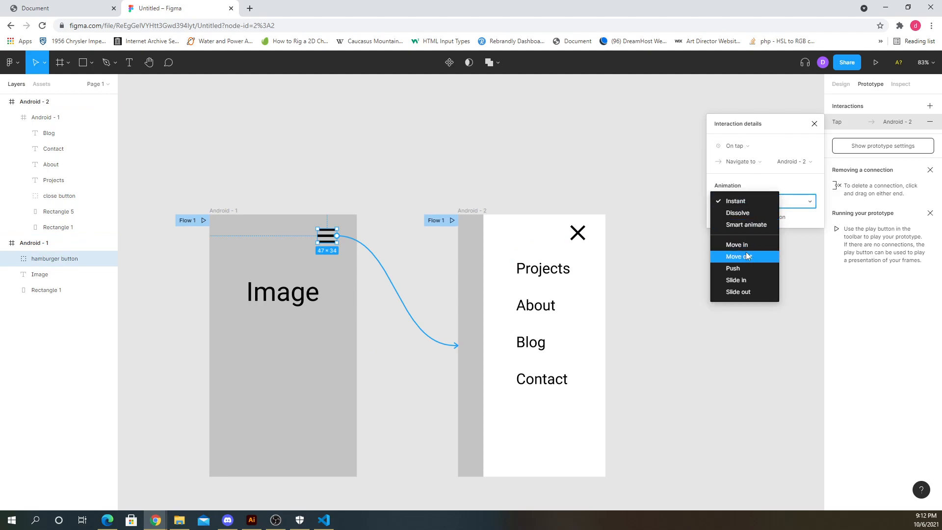
pyautogui.click(748, 280)
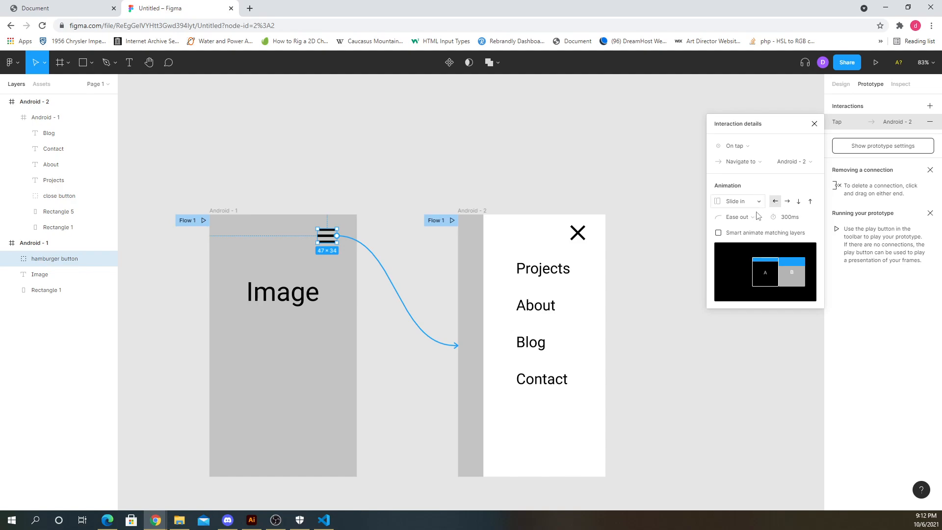
pyautogui.click(815, 124)
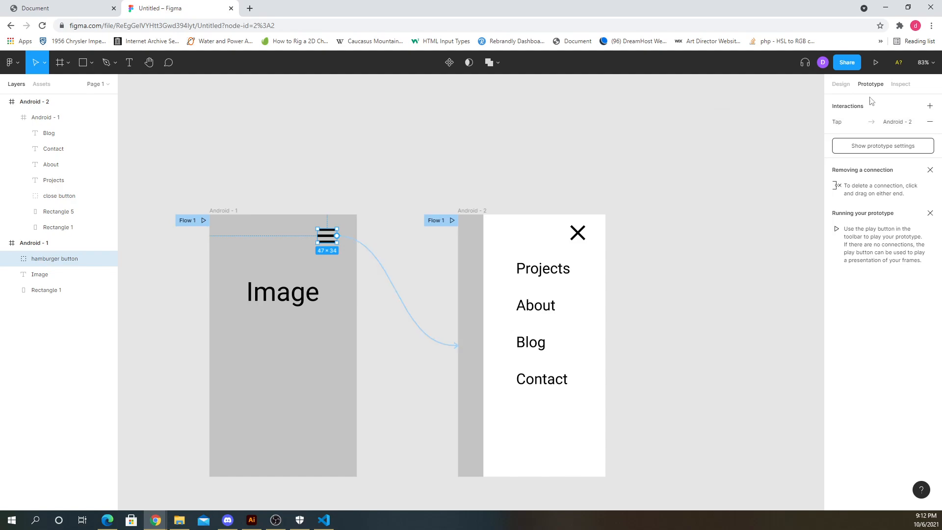
# - Present the prototype and test the hamburger and close buttons repeatedly to preview the menu transitions
pyautogui.click(874, 63)
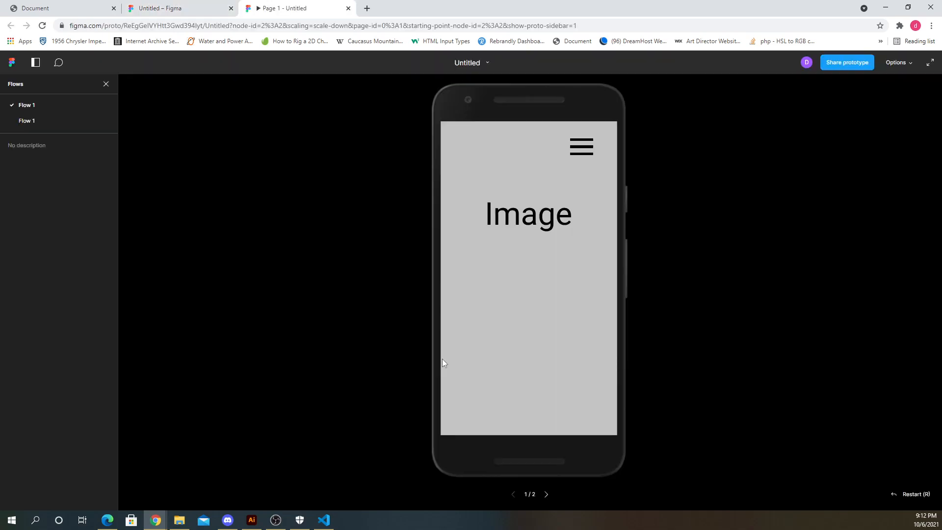
pyautogui.click(581, 146)
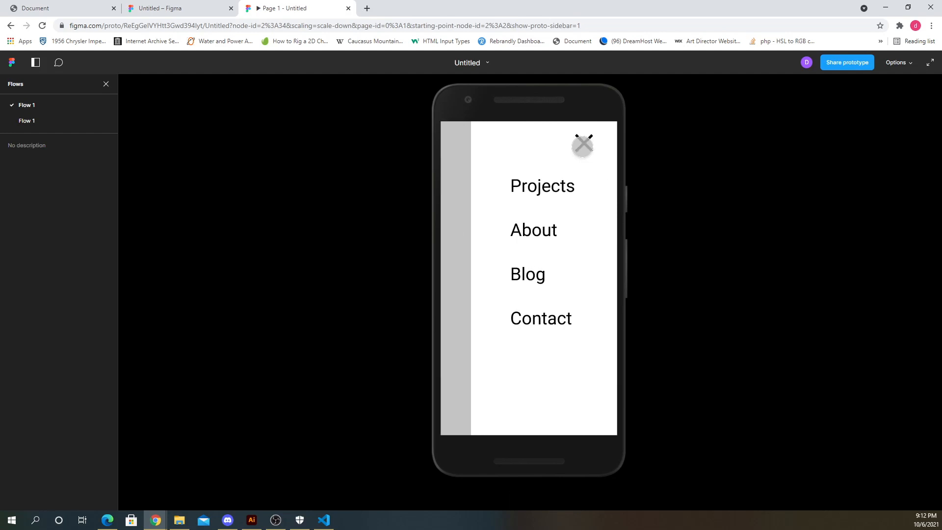
pyautogui.click(582, 144)
pyautogui.click(582, 147)
pyautogui.click(582, 145)
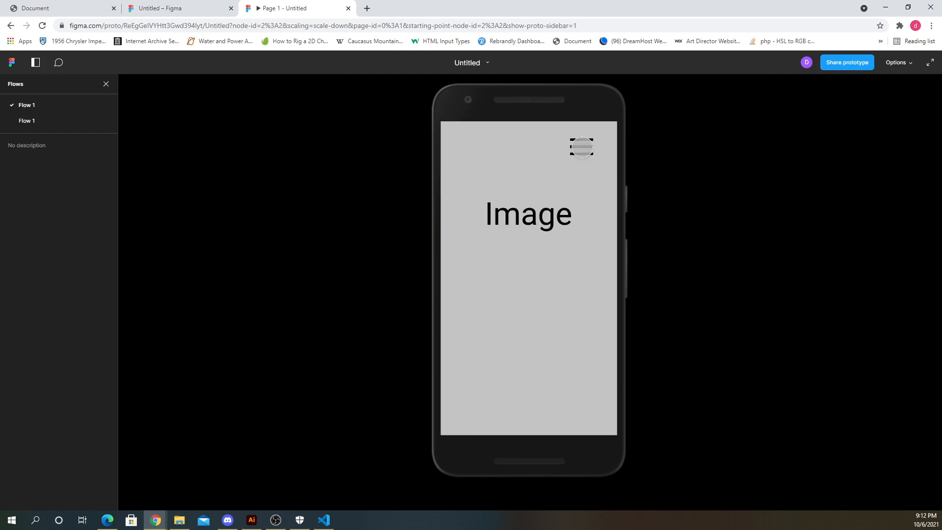
pyautogui.click(581, 146)
pyautogui.click(587, 143)
pyautogui.click(586, 144)
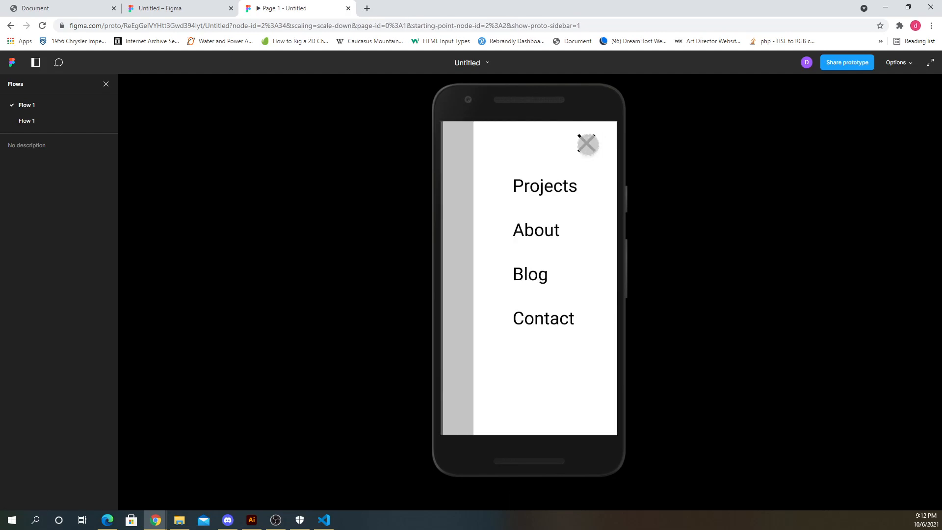
pyautogui.click(588, 145)
pyautogui.click(587, 145)
pyautogui.click(588, 144)
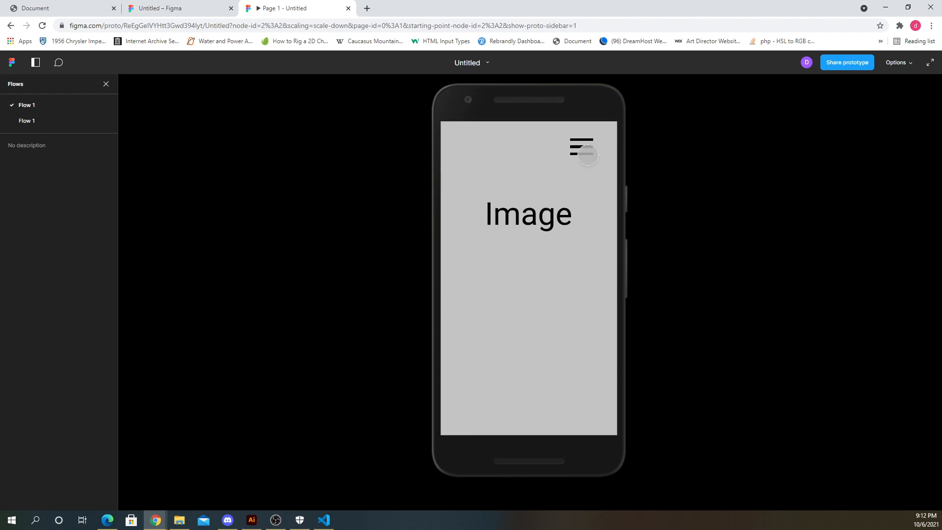
pyautogui.click(582, 145)
pyautogui.click(583, 145)
pyautogui.click(581, 146)
pyautogui.click(583, 145)
pyautogui.click(583, 146)
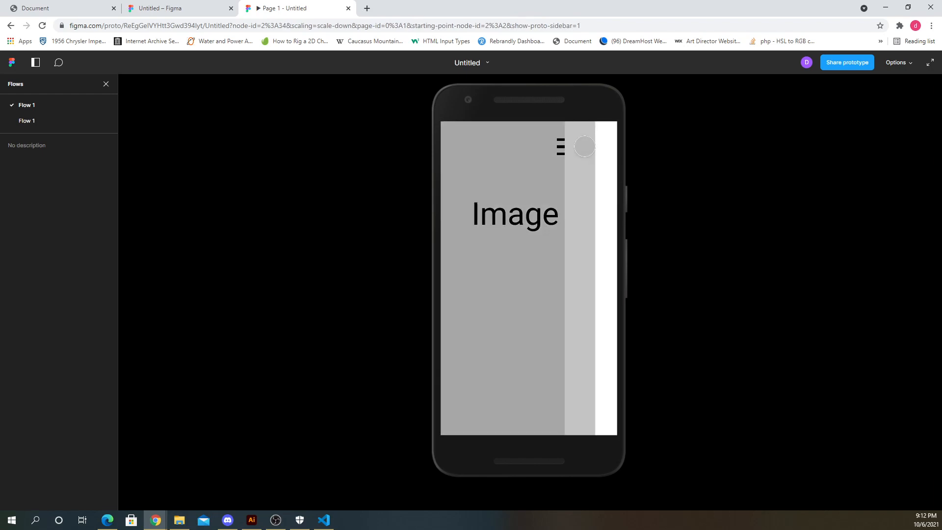
pyautogui.click(585, 145)
pyautogui.click(584, 146)
pyautogui.click(585, 147)
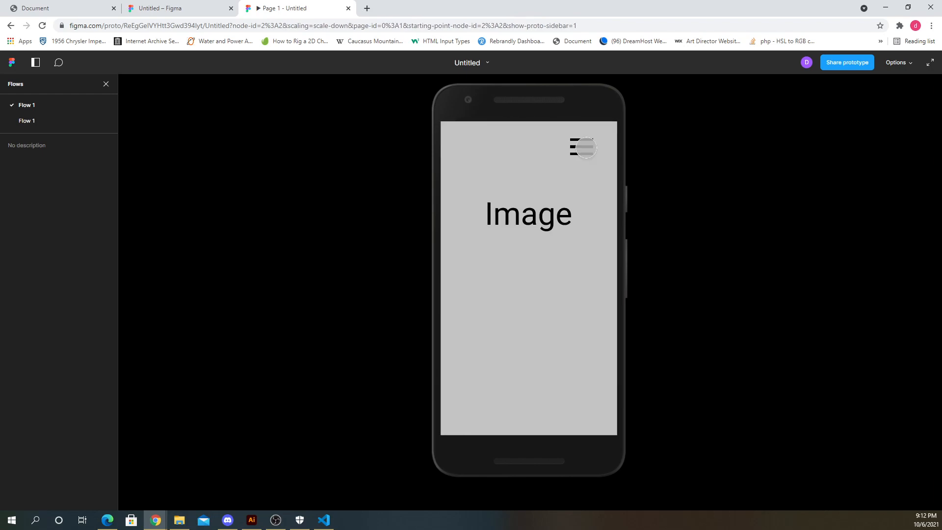
pyautogui.click(584, 147)
pyautogui.click(583, 145)
pyautogui.click(574, 146)
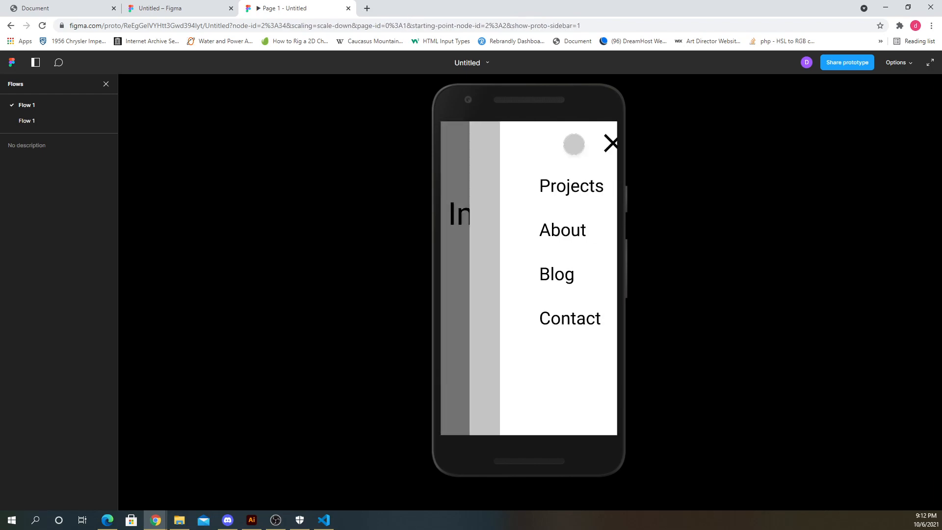
pyautogui.click(582, 146)
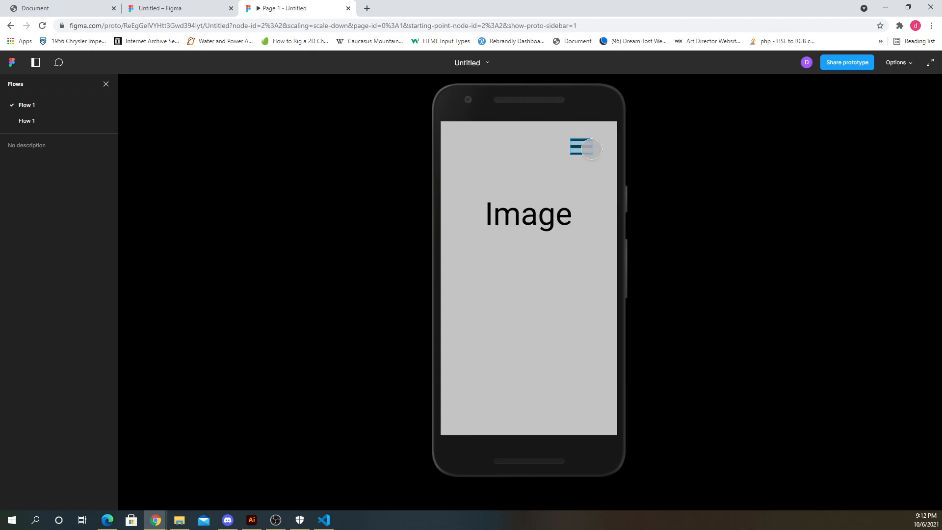
pyautogui.click(591, 149)
pyautogui.click(590, 143)
pyautogui.click(583, 147)
pyautogui.click(586, 146)
pyautogui.click(579, 142)
pyautogui.click(583, 144)
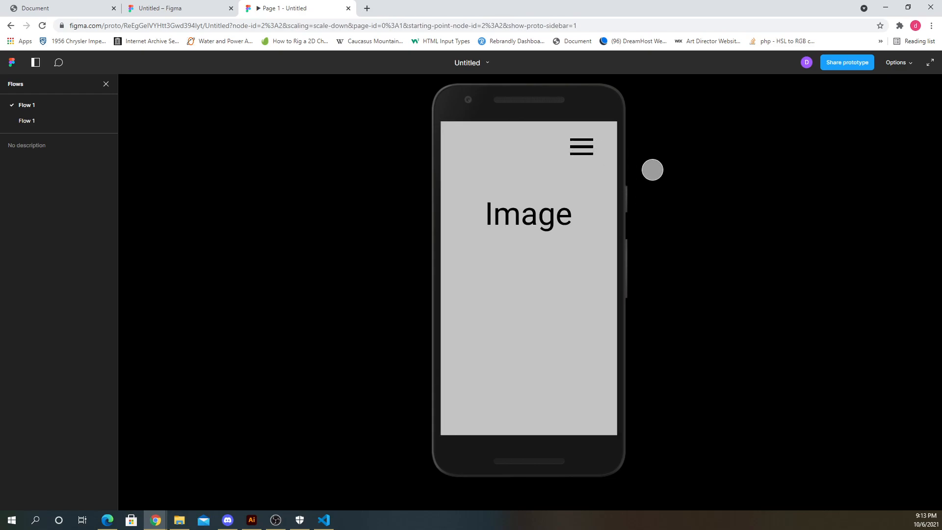
pyautogui.click(587, 145)
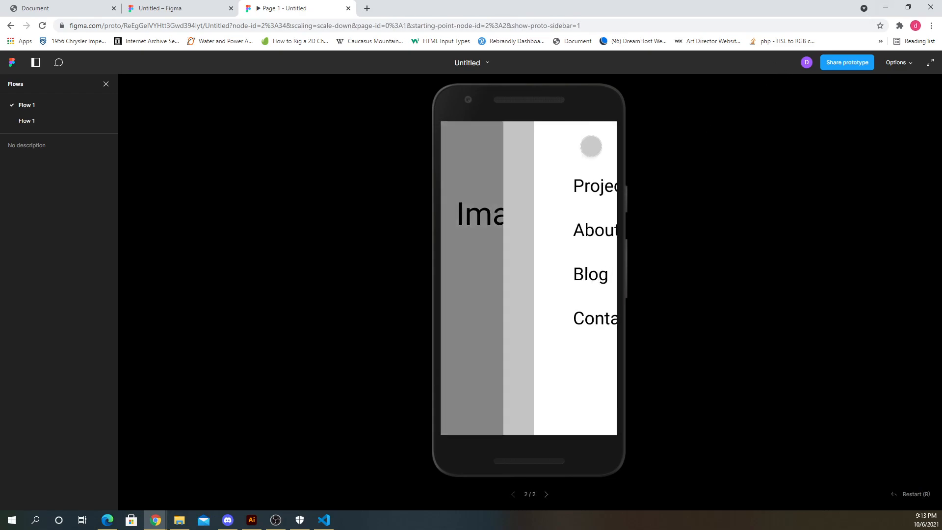
pyautogui.click(583, 144)
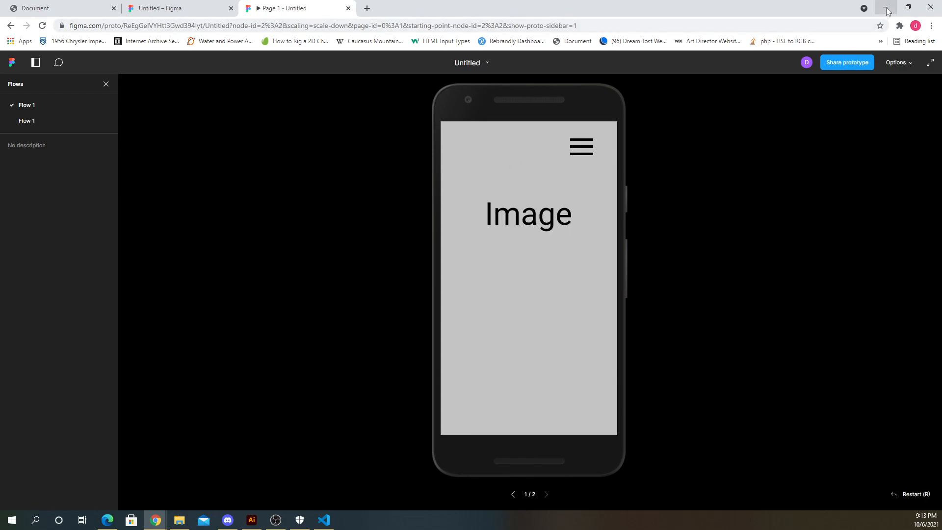
# - Switch to Visual Studio Code and add a header element inside the body of index.html
pyautogui.click(887, 10)
pyautogui.click(451, 11)
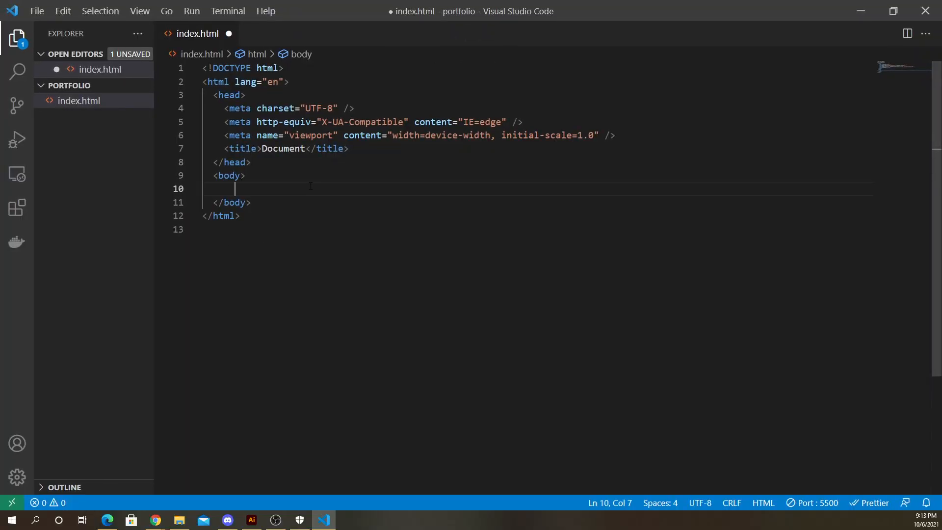
pyautogui.write('<')
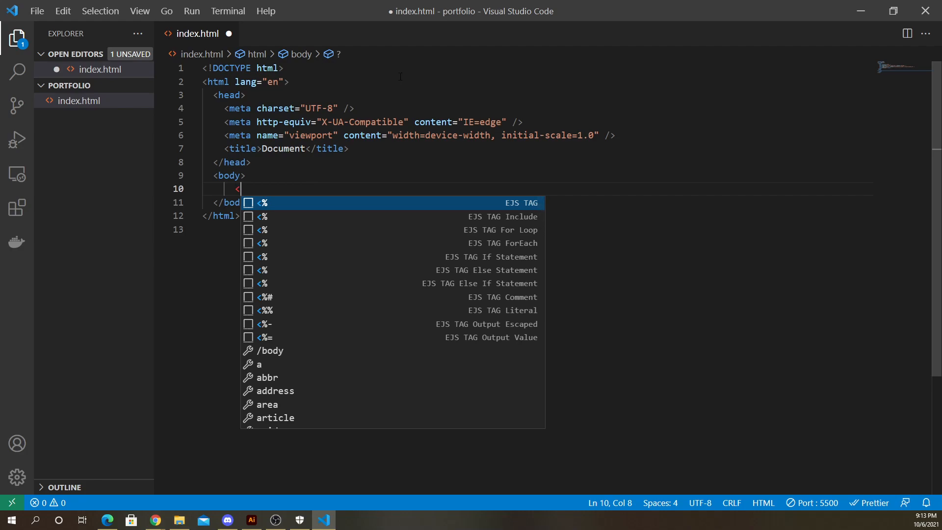
pyautogui.press('alt')
pyautogui.press('alt')
pyautogui.press('alt')
pyautogui.scroll(4, 315, 233)
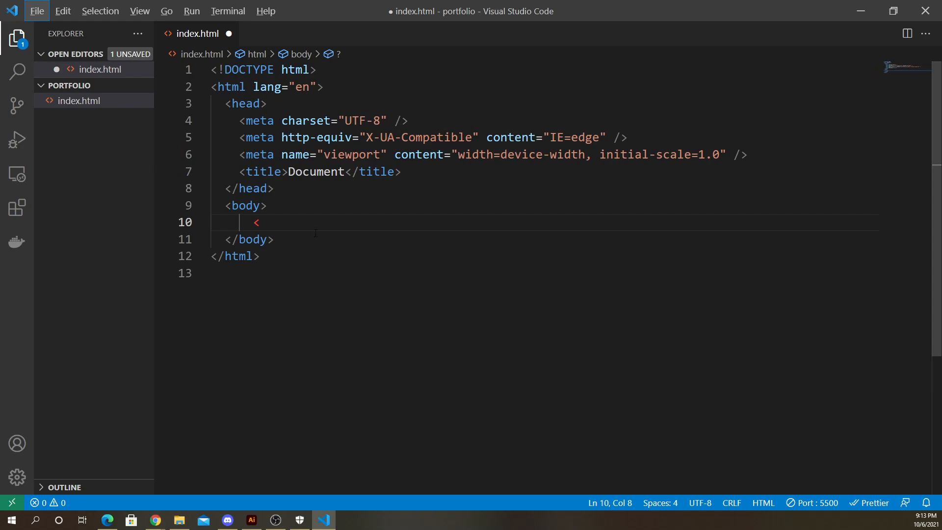
pyautogui.scroll(7, 343, 275)
pyautogui.scroll(-4, 441, 383)
pyautogui.scroll(1, 382, 267)
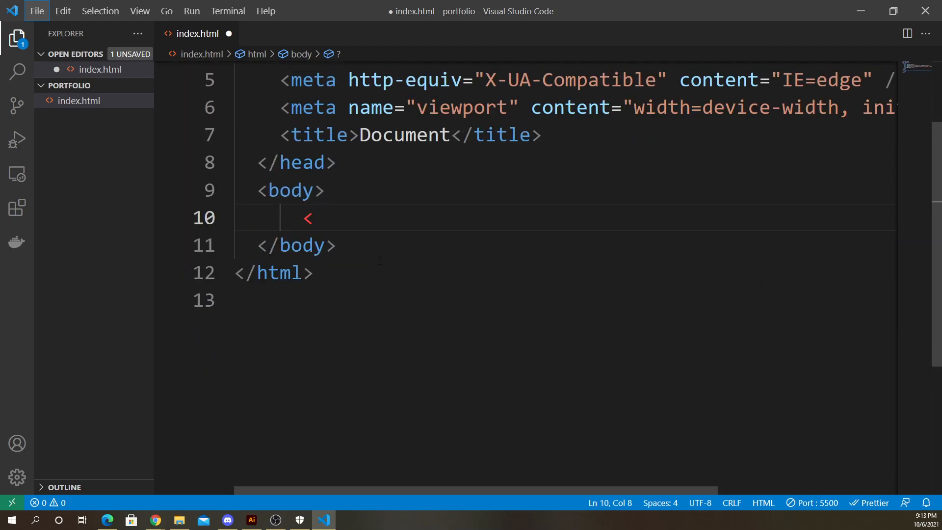
pyautogui.click(342, 217)
pyautogui.write('head')
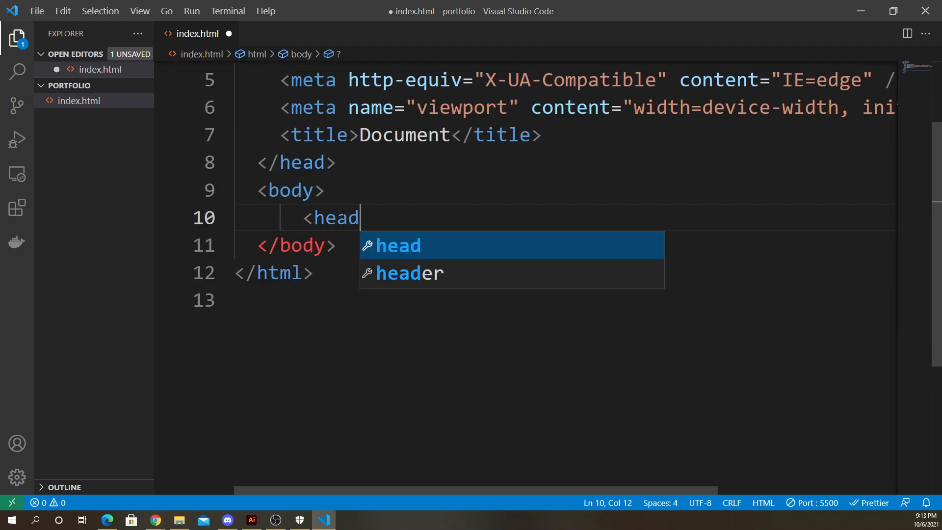
pyautogui.write('er></header>')
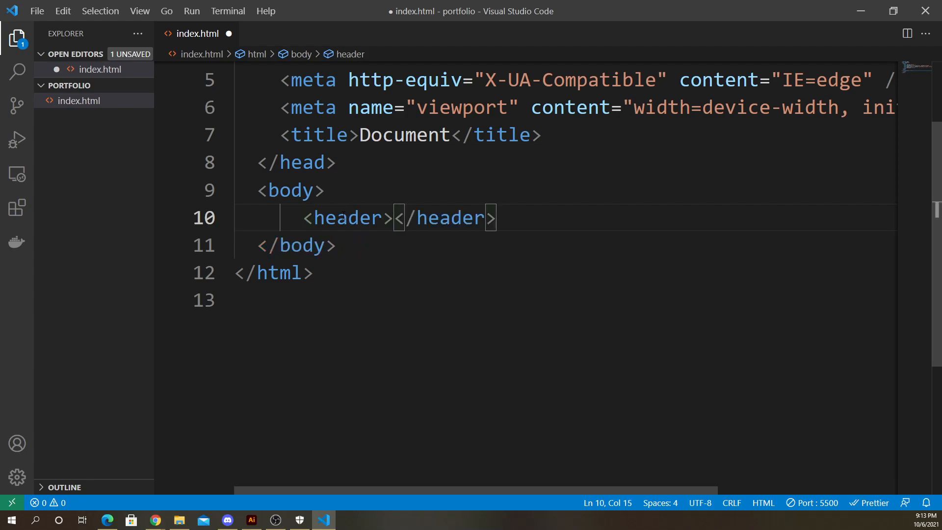
pyautogui.press('Return')
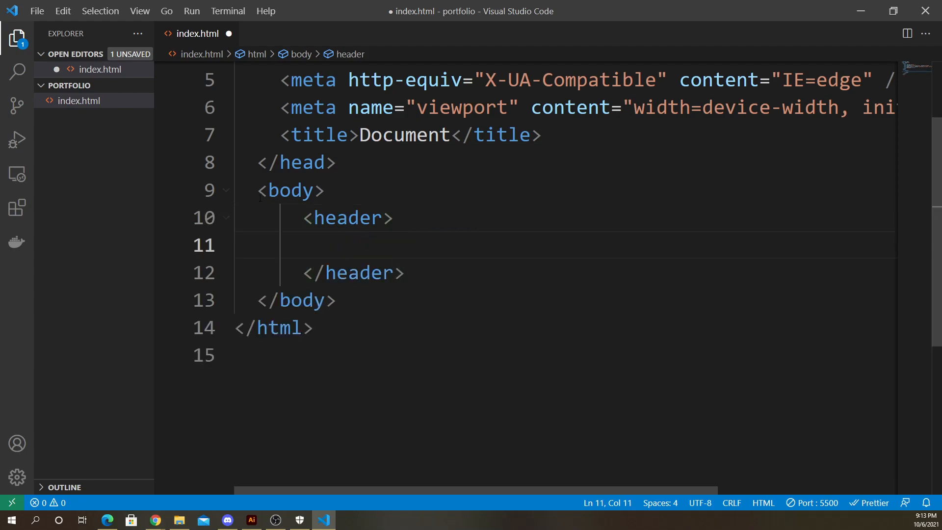
# - Review the header element's opening and closing tags within the body
pyautogui.click(305, 217)
pyautogui.doubleClick(344, 217)
pyautogui.doubleClick(303, 163)
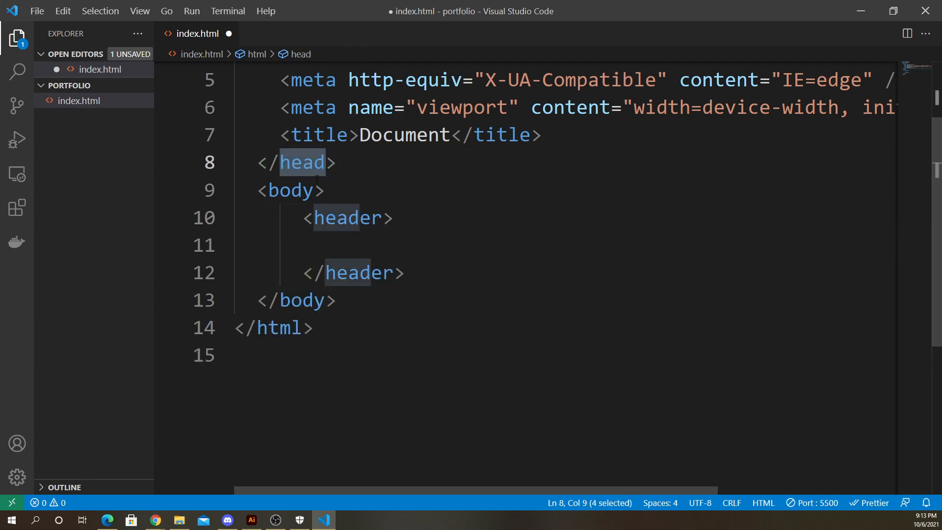
pyautogui.scroll(3, 317, 180)
pyautogui.click(281, 159)
pyautogui.moveTo(258, 131); pyautogui.dragTo(337, 269)
pyautogui.click(412, 263)
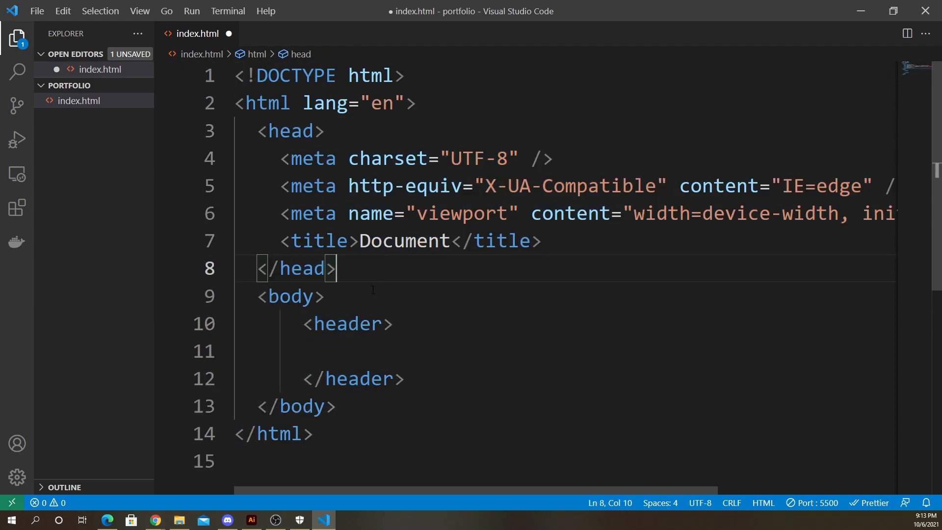
pyautogui.scroll(-3, 412, 263)
pyautogui.moveTo(303, 218); pyautogui.dragTo(440, 271)
pyautogui.click(440, 271)
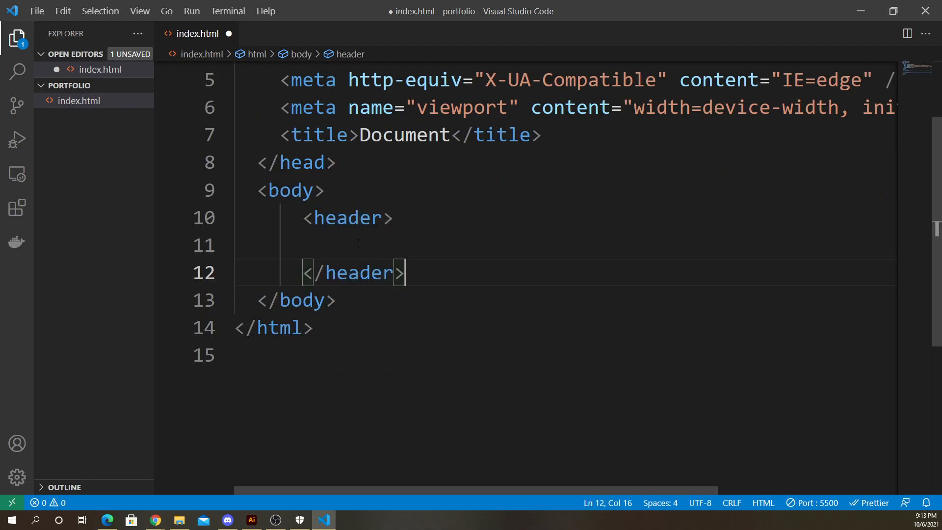
pyautogui.click(394, 244)
pyautogui.moveTo(304, 218); pyautogui.dragTo(407, 273)
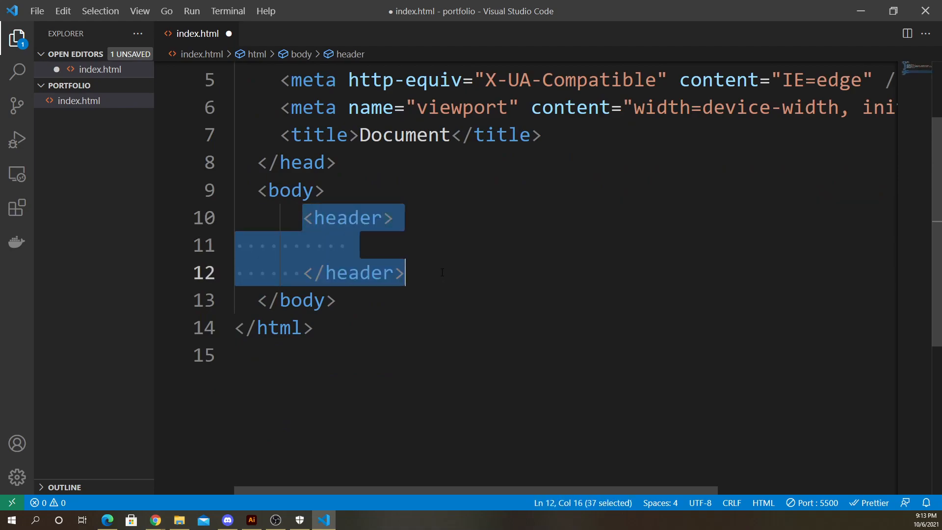
pyautogui.click(408, 273)
pyautogui.click(387, 244)
pyautogui.moveTo(304, 218); pyautogui.dragTo(406, 273)
pyautogui.click(358, 245)
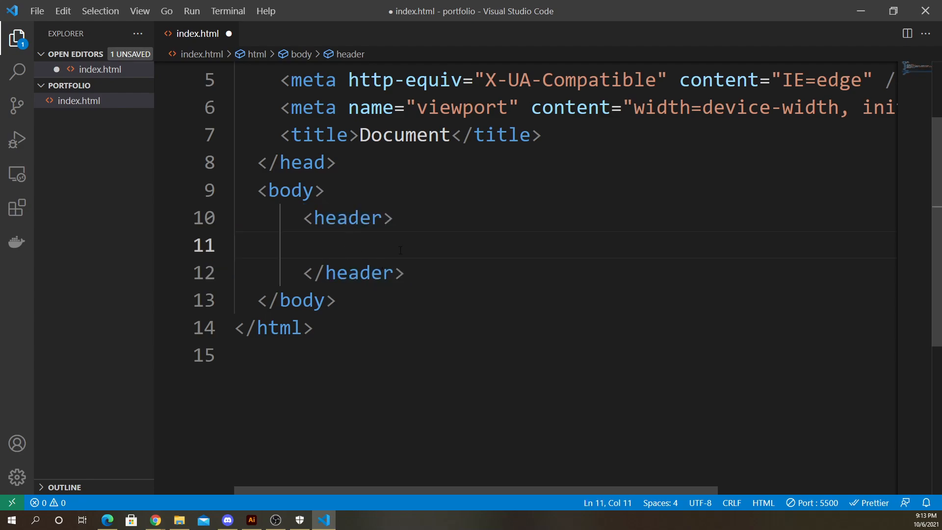
pyautogui.moveTo(410, 271); pyautogui.dragTo(307, 227)
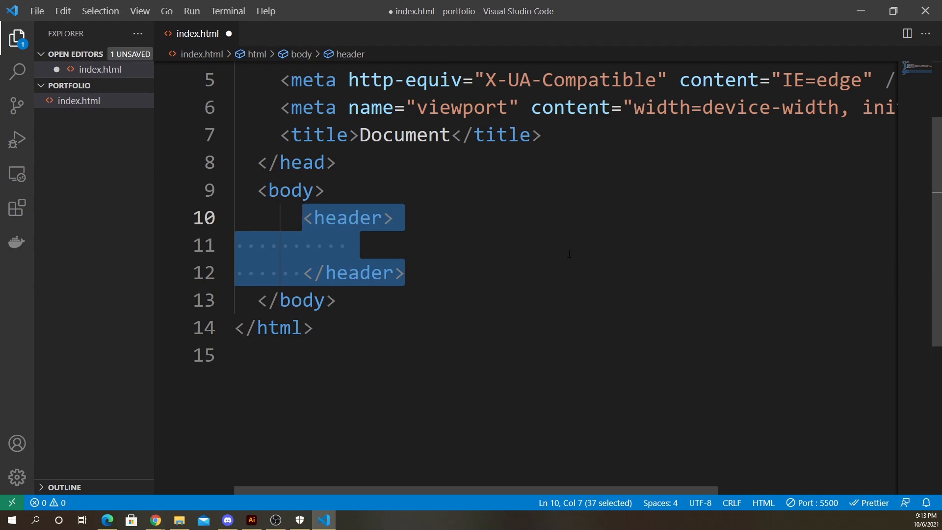
pyautogui.moveTo(410, 272); pyautogui.dragTo(305, 217)
pyautogui.click(340, 247)
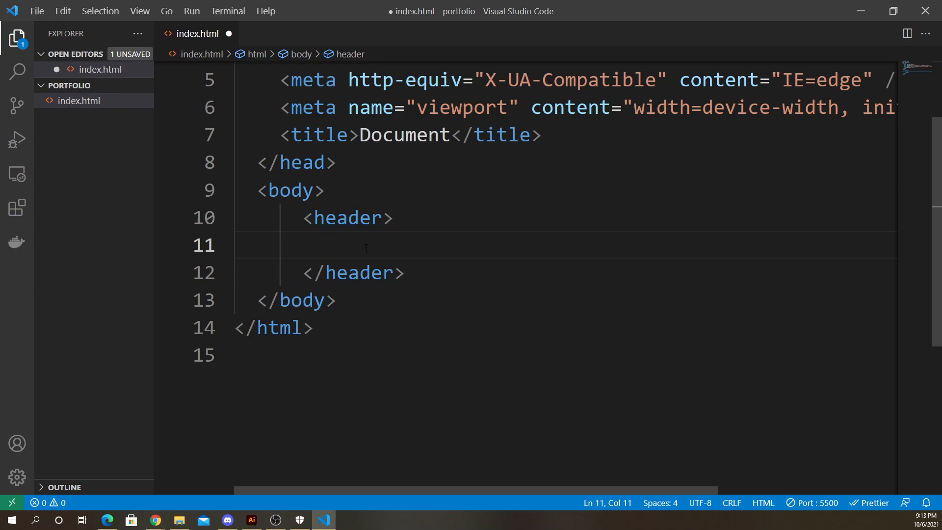
# - Add a nav element inside the header
pyautogui.write('<nav></nav>')
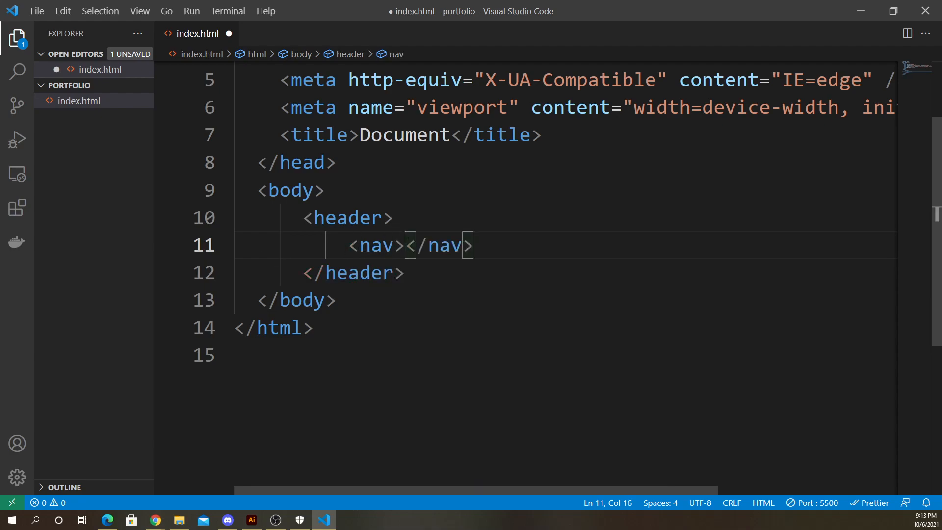
pyautogui.press('Return')
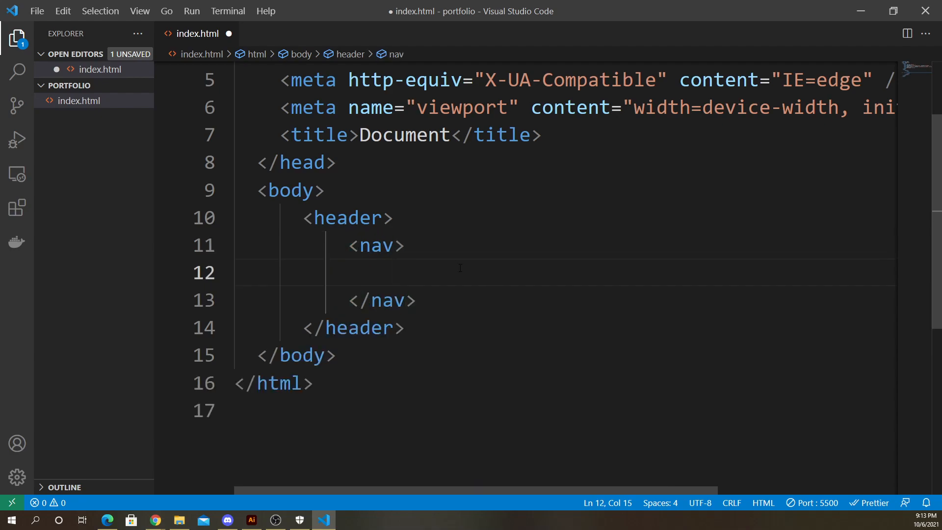
# - Add a div with class "hamburger" inside the nav and open a blank line within it
pyautogui.write('<')
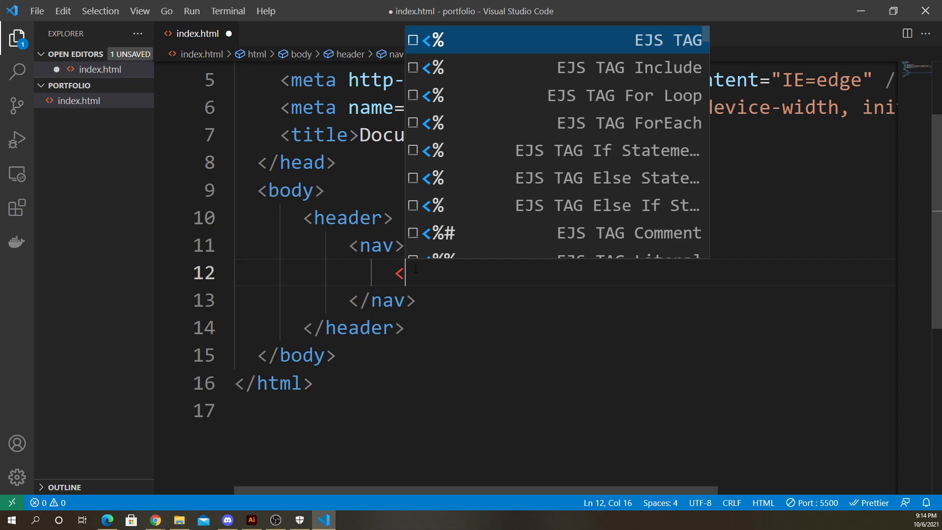
pyautogui.write('div></div>')
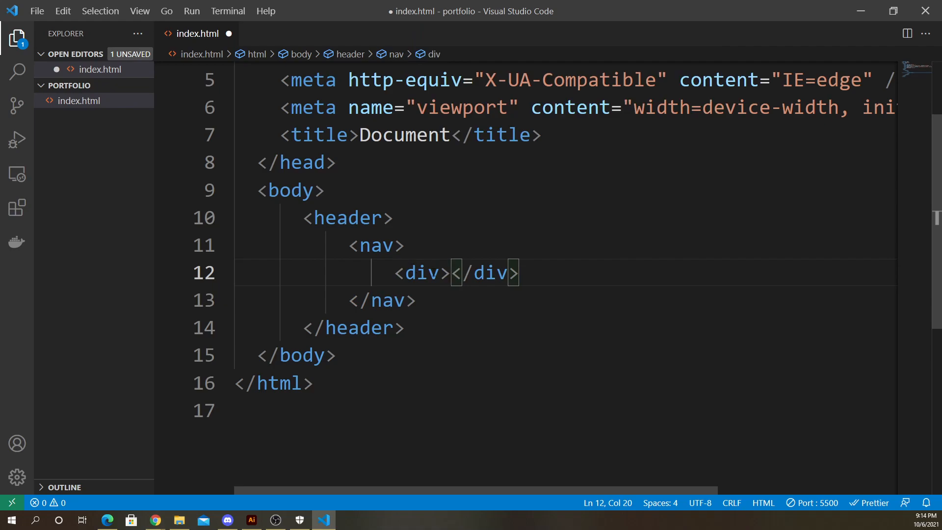
pyautogui.press('Left')
pyautogui.write('clas')
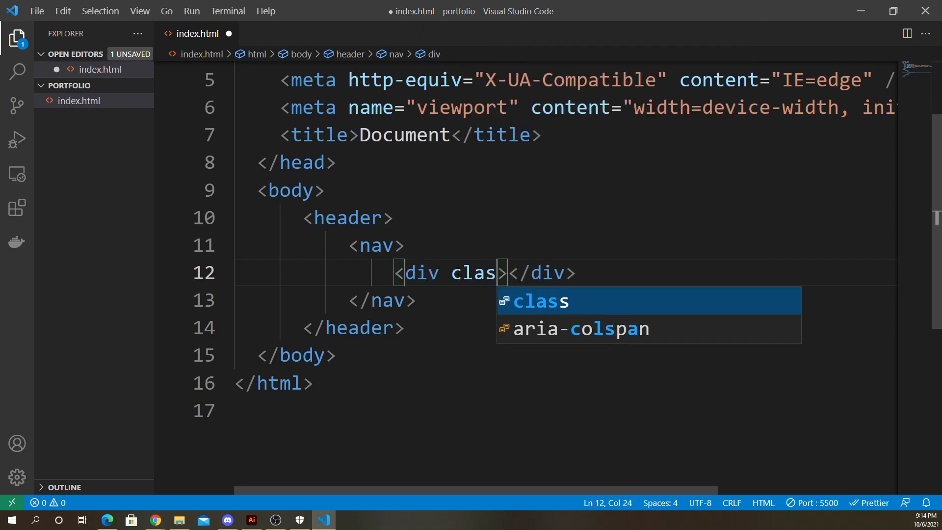
pyautogui.write('s=')
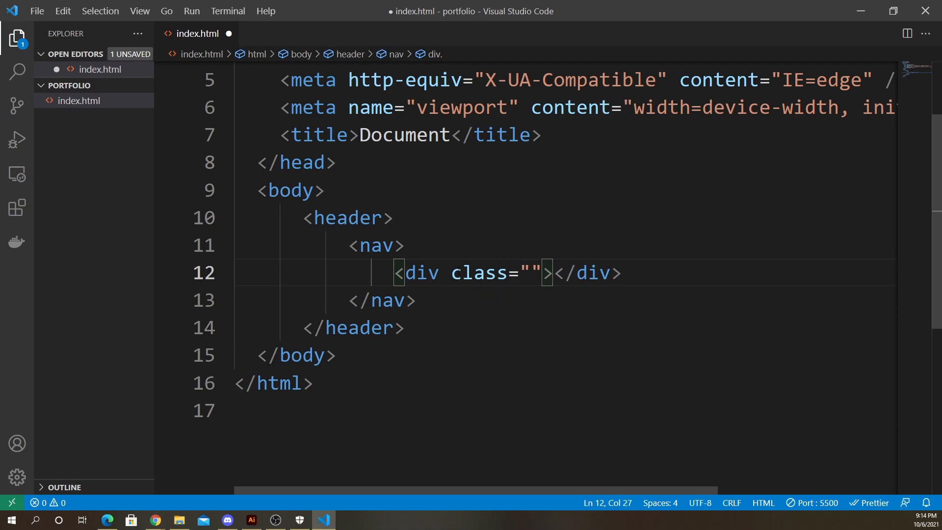
pyautogui.write('hambe')
pyautogui.press('BackSpace')
pyautogui.write('ur')
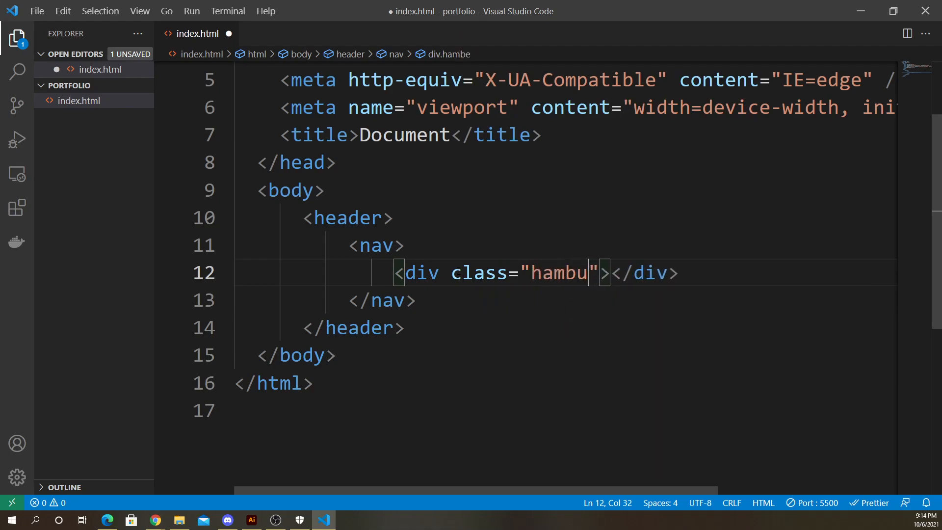
pyautogui.write('ger')
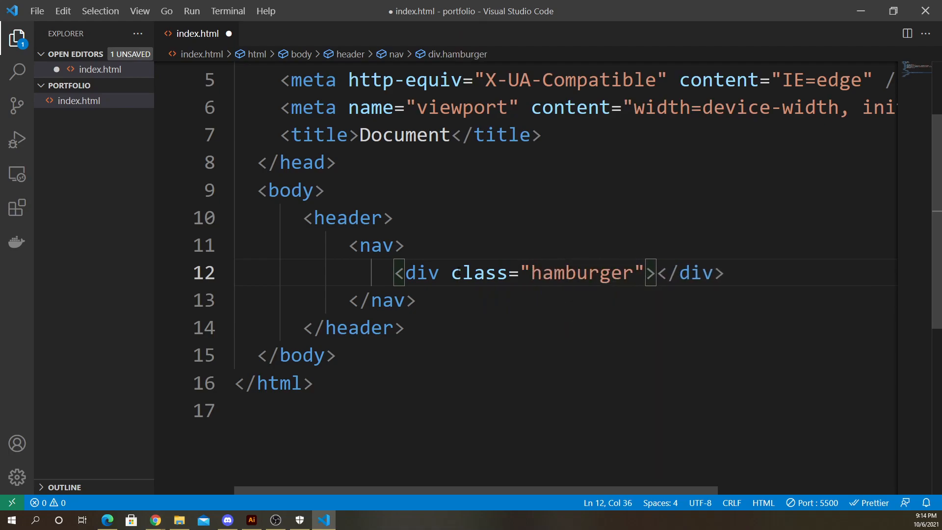
pyautogui.click(753, 276)
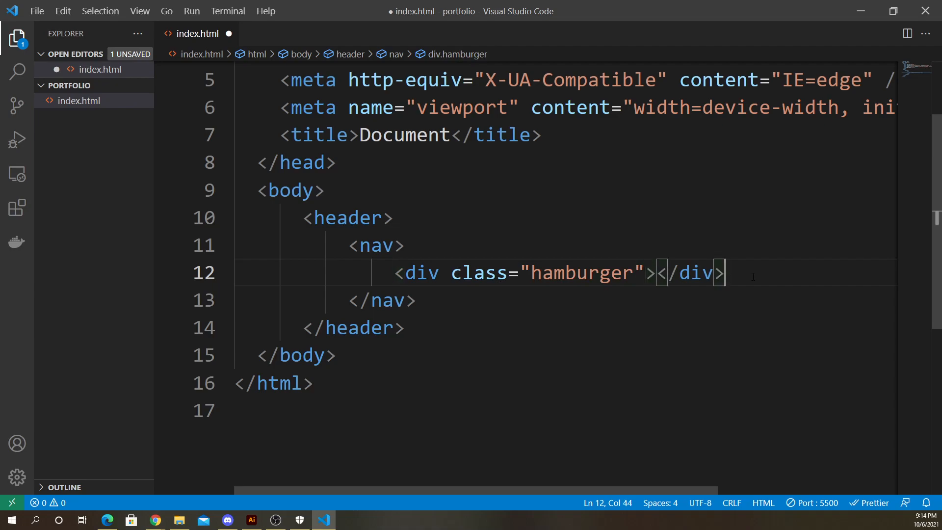
pyautogui.click(660, 274)
pyautogui.press('Return')
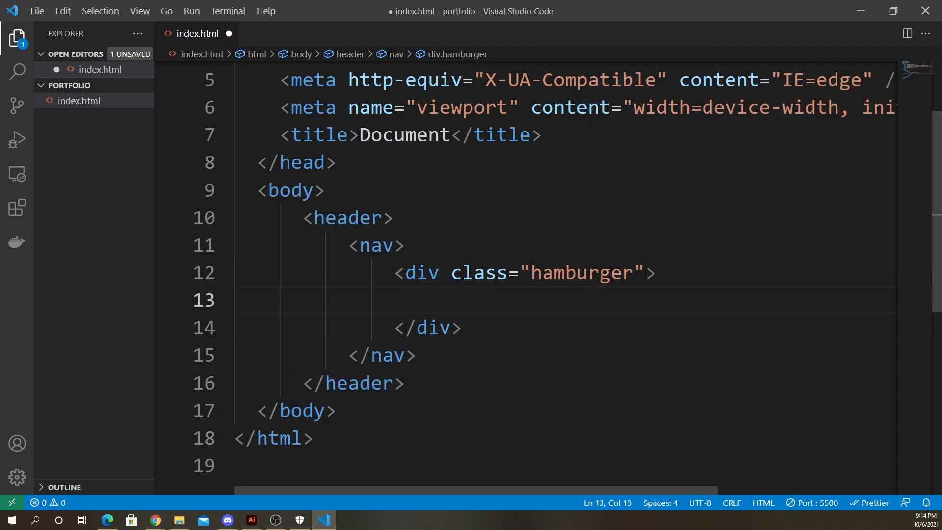
# - Add an empty span element inside the hamburger div
pyautogui.moveTo(394, 275); pyautogui.dragTo(511, 323)
pyautogui.click(510, 322)
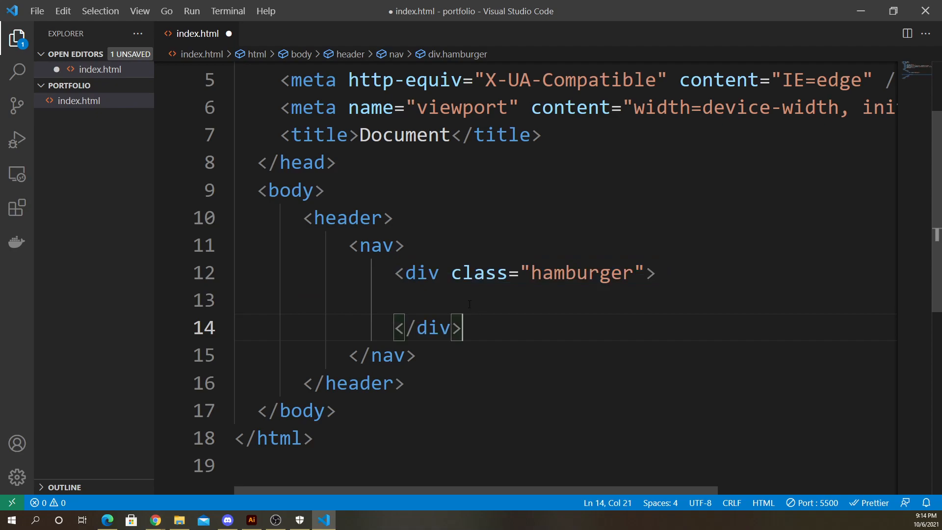
pyautogui.click(474, 303)
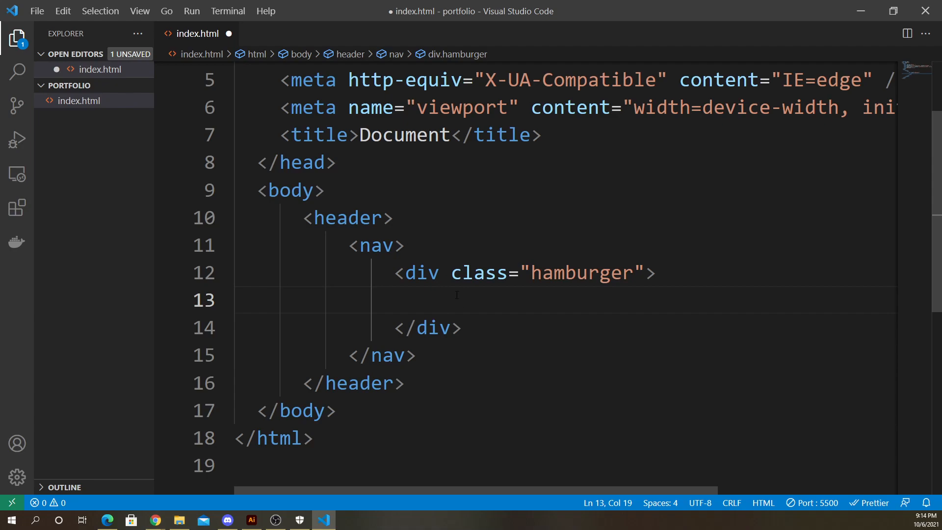
pyautogui.write('<spam')
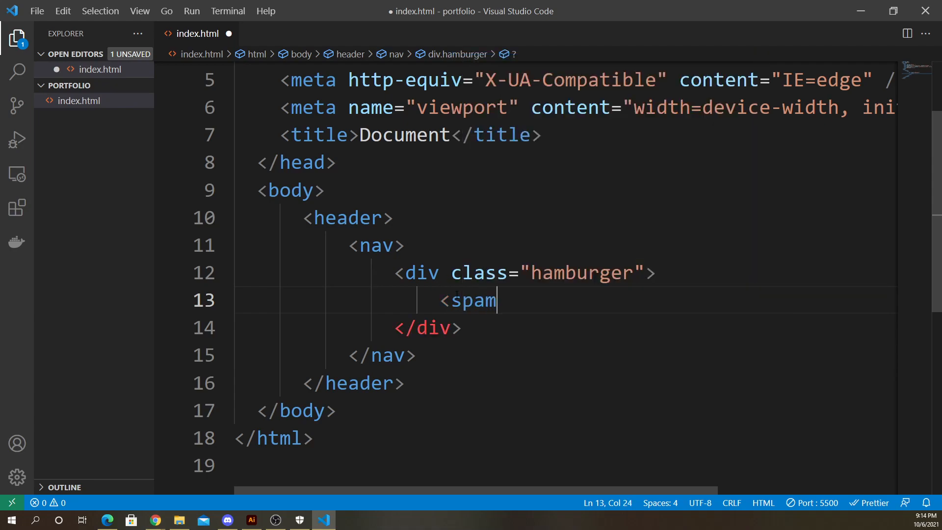
pyautogui.press('BackSpace')
pyautogui.write('n></span>')
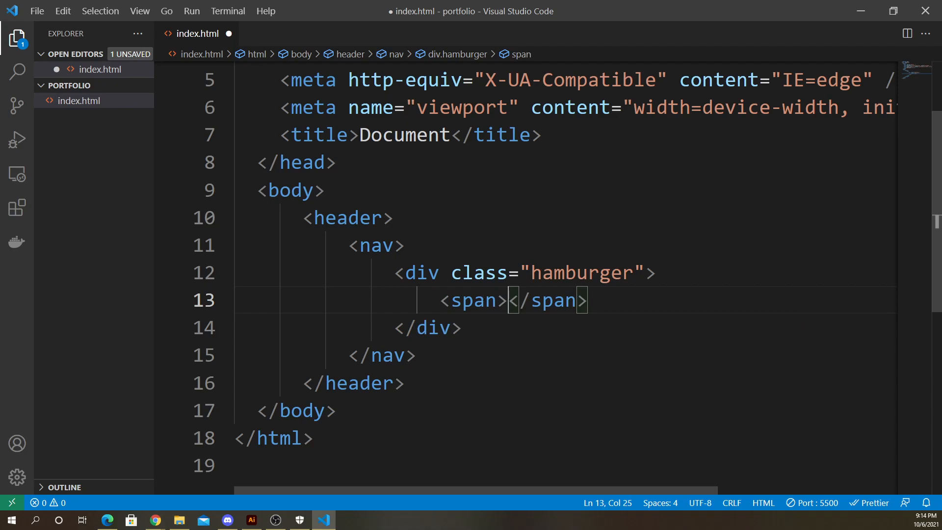
# - Switch to the Figma prototype preview to check the hamburger icon's lines, then return to the editor
pyautogui.moveTo(441, 304); pyautogui.dragTo(602, 306)
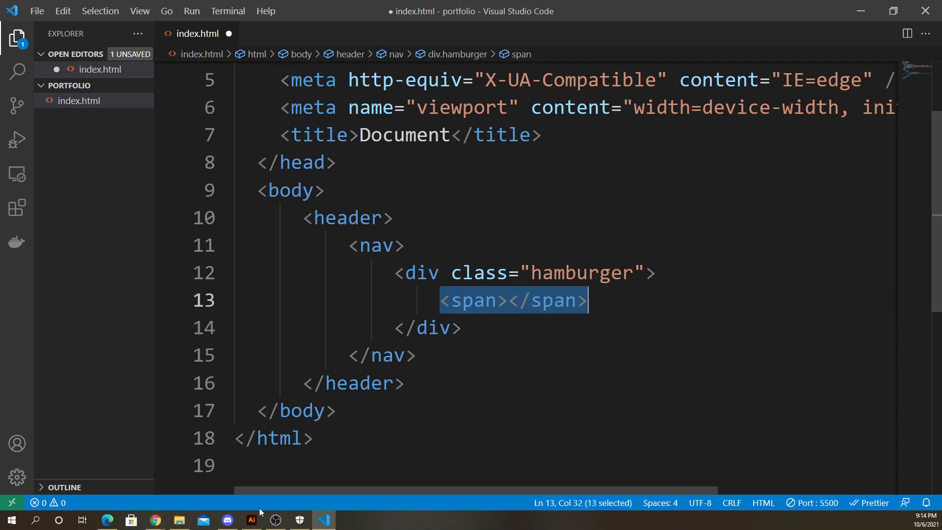
pyautogui.click(155, 520)
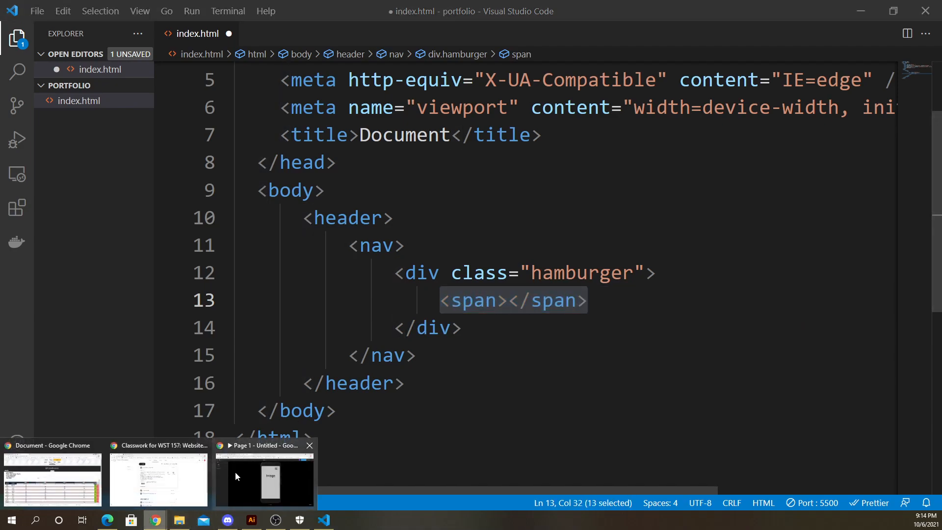
pyautogui.click(236, 476)
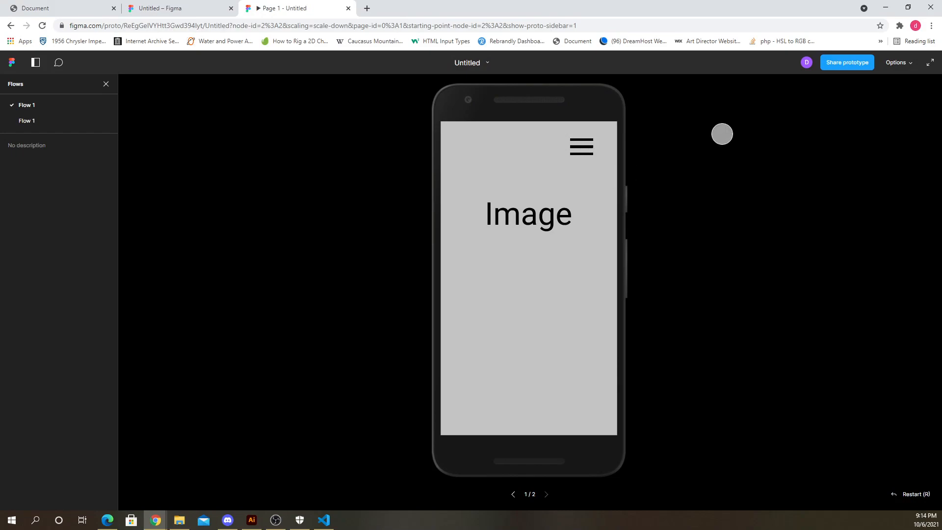
pyautogui.click(885, 7)
# - Duplicate the span line twice so the hamburger div holds three spans, and save the file
pyautogui.click(430, 300)
pyautogui.moveTo(441, 301); pyautogui.dragTo(598, 301)
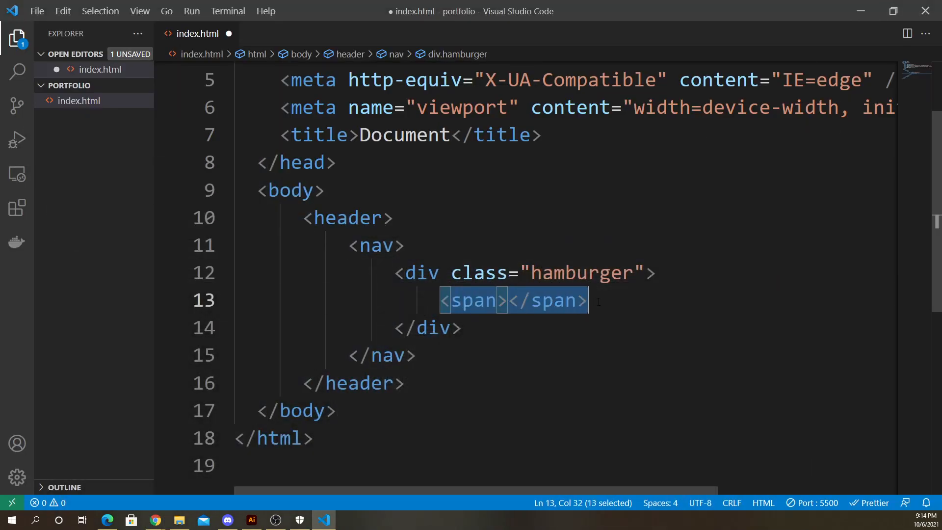
pyautogui.hotkey('ctrl', 'c')
pyautogui.click(611, 307)
pyautogui.press('Return')
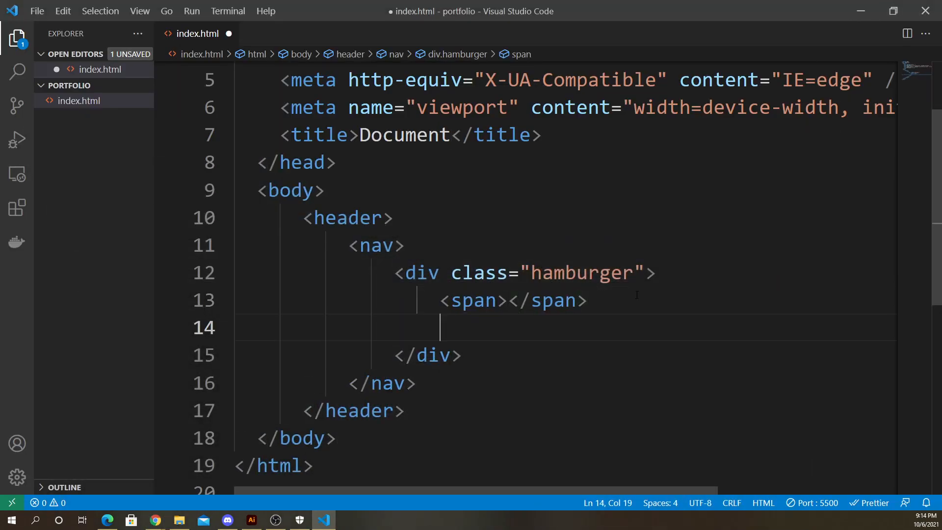
pyautogui.hotkey('ctrl', 'v')
pyautogui.press('Return')
pyautogui.hotkey('ctrl', 'v')
pyautogui.hotkey('ctrl', 's')
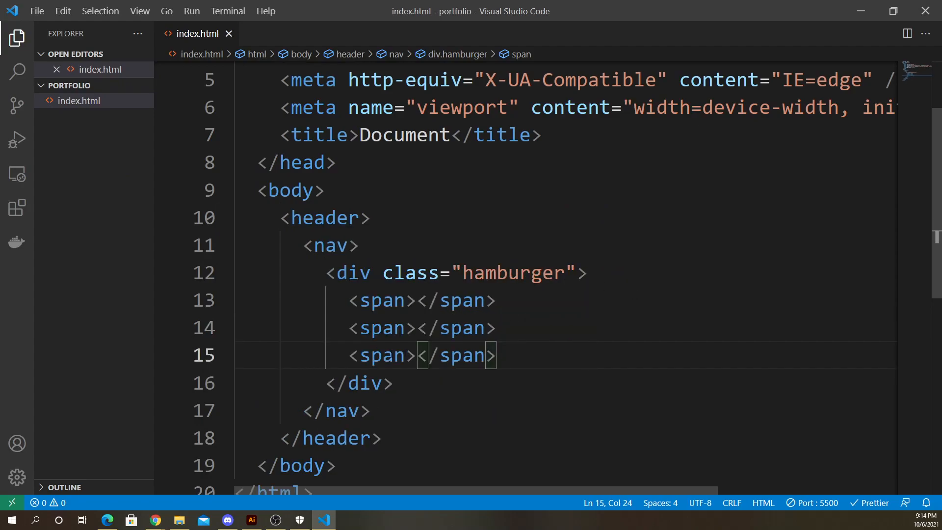
# - Review the nesting of the header, nav, hamburger div and span tags
pyautogui.scroll(-1, 332, 278)
pyautogui.scroll(-1, 373, 252)
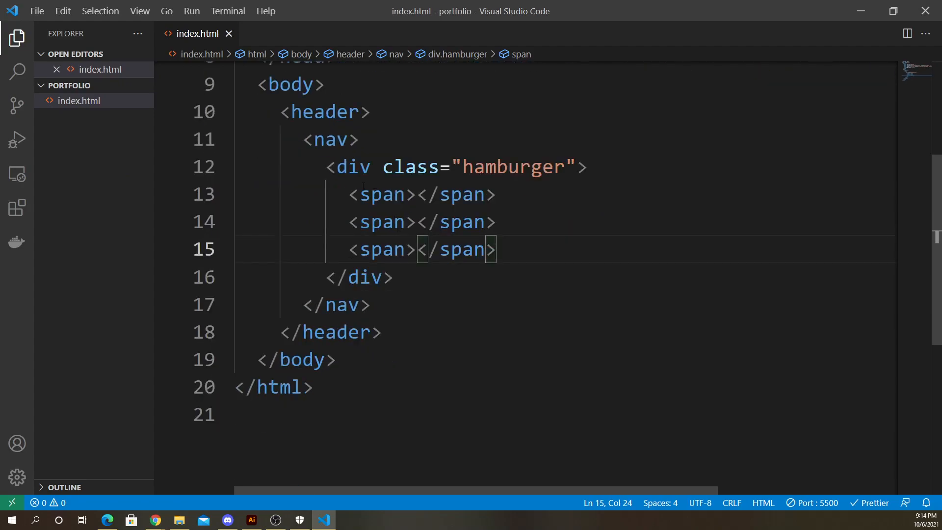
pyautogui.moveTo(353, 194); pyautogui.dragTo(485, 200)
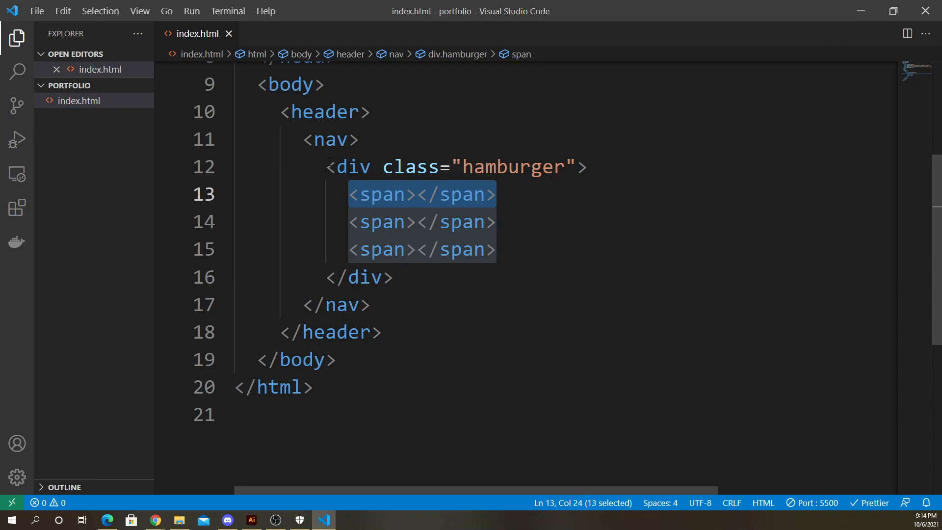
pyautogui.moveTo(327, 167); pyautogui.dragTo(504, 250)
pyautogui.click(382, 194)
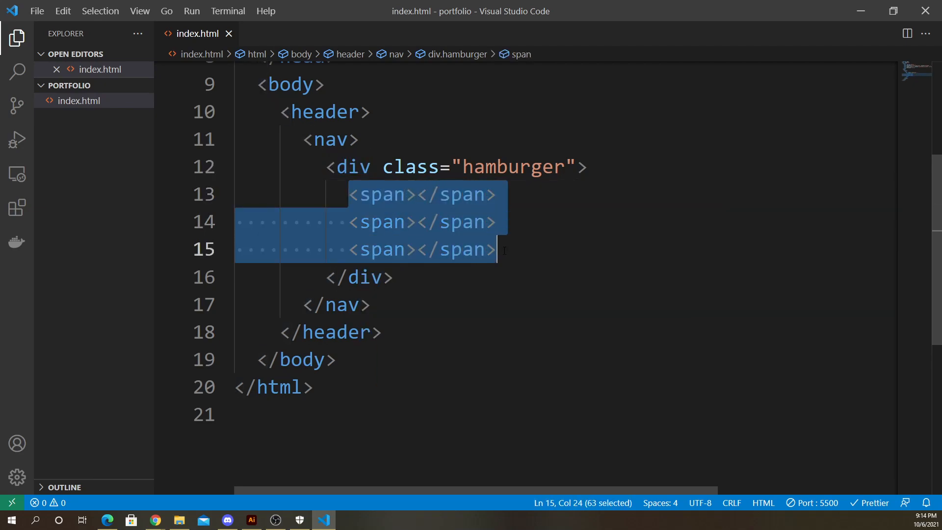
pyautogui.moveTo(327, 166); pyautogui.dragTo(408, 277)
pyautogui.click(373, 216)
pyautogui.click(409, 277)
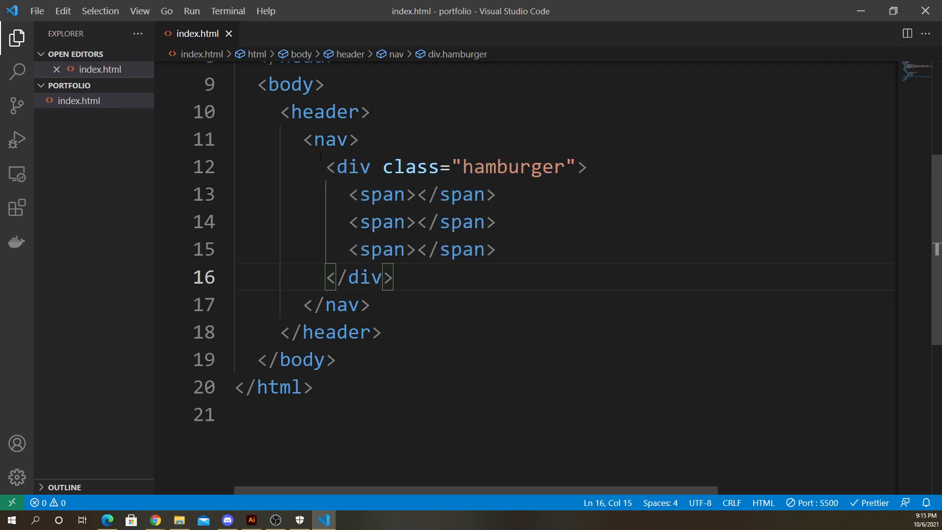
pyautogui.moveTo(329, 167); pyautogui.dragTo(371, 167)
pyautogui.moveTo(304, 140); pyautogui.dragTo(359, 141)
pyautogui.moveTo(273, 113); pyautogui.dragTo(339, 117)
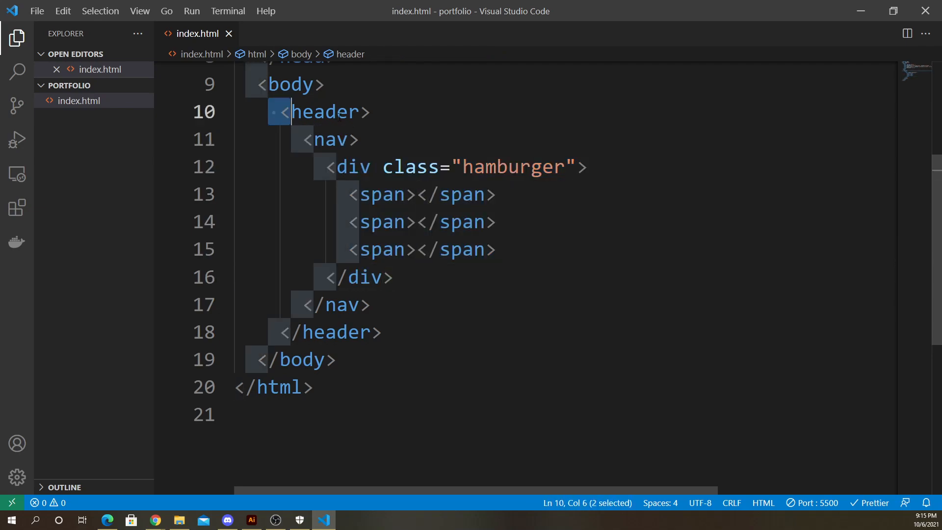
pyautogui.click(378, 115)
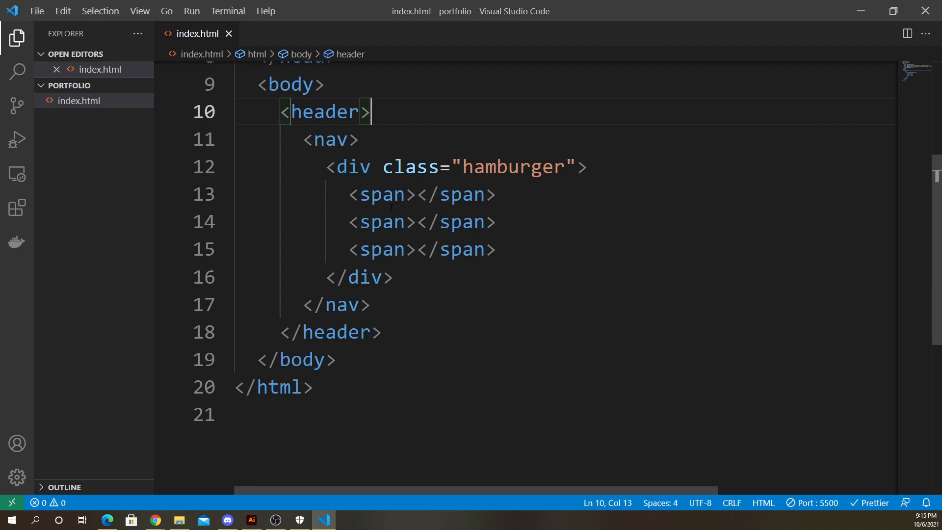
# - Try renaming the first span element to an i element, then undo the rename
pyautogui.moveTo(353, 196); pyautogui.dragTo(506, 251)
pyautogui.click(505, 252)
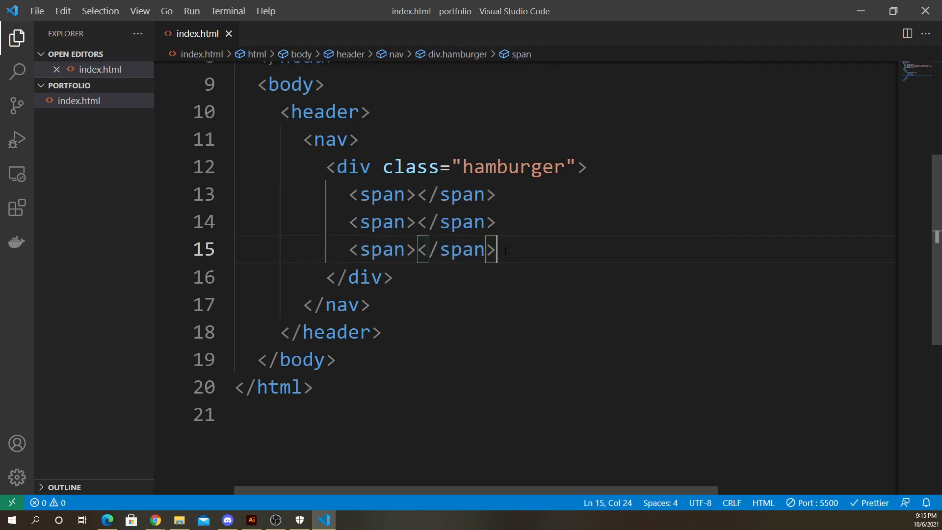
pyautogui.click(387, 194)
pyautogui.doubleClick(385, 196)
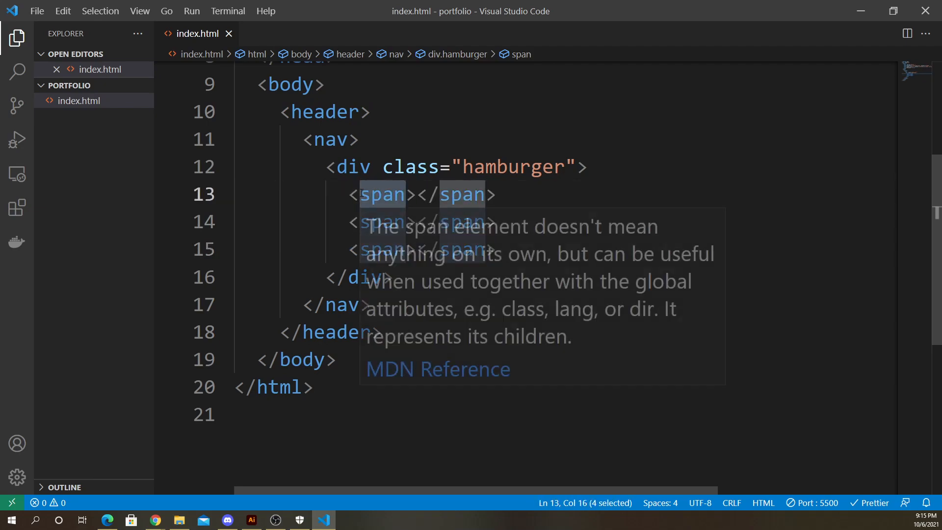
pyautogui.write('i')
pyautogui.click(425, 195)
pyautogui.doubleClick(425, 195)
pyautogui.write('i>')
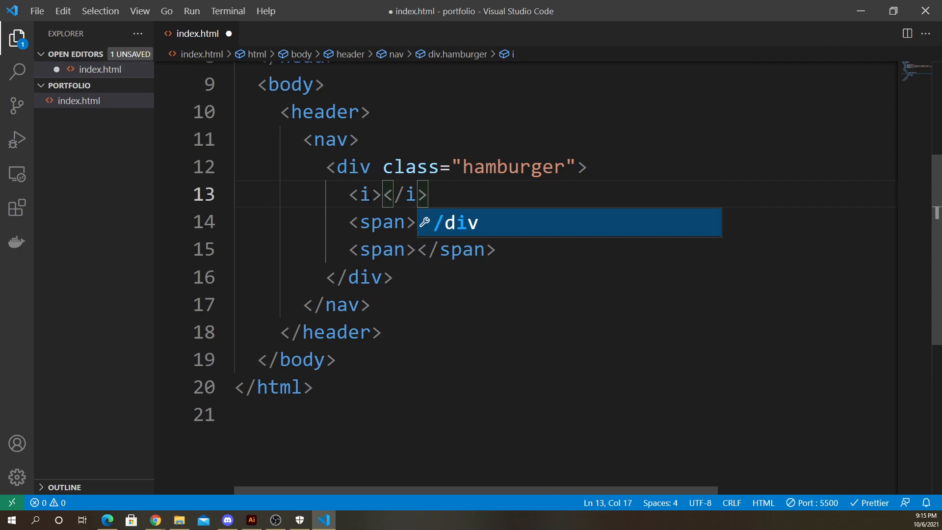
pyautogui.moveTo(349, 194); pyautogui.dragTo(443, 186)
pyautogui.hotkey('ctrl', 'z')
pyautogui.hotkey('ctrl', 'z')
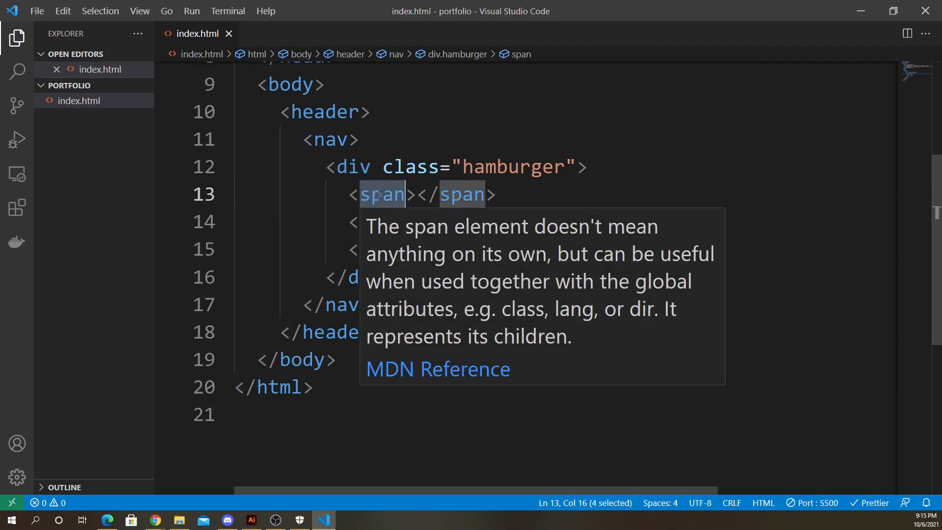
# - Change the first span element inside the hamburger div into a div element
pyautogui.write('b')
pyautogui.doubleClick(421, 196)
pyautogui.write('b>')
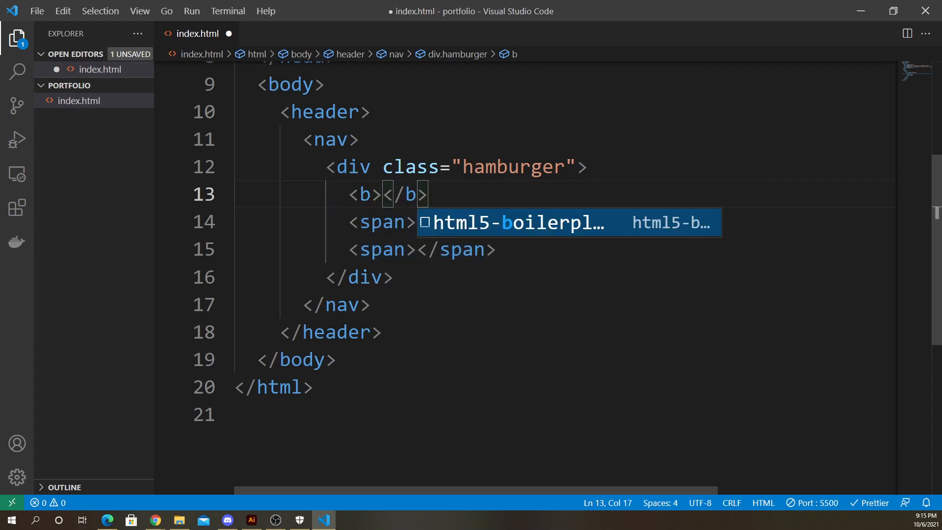
pyautogui.press('Home')
pyautogui.hotkey('shift', 'End')
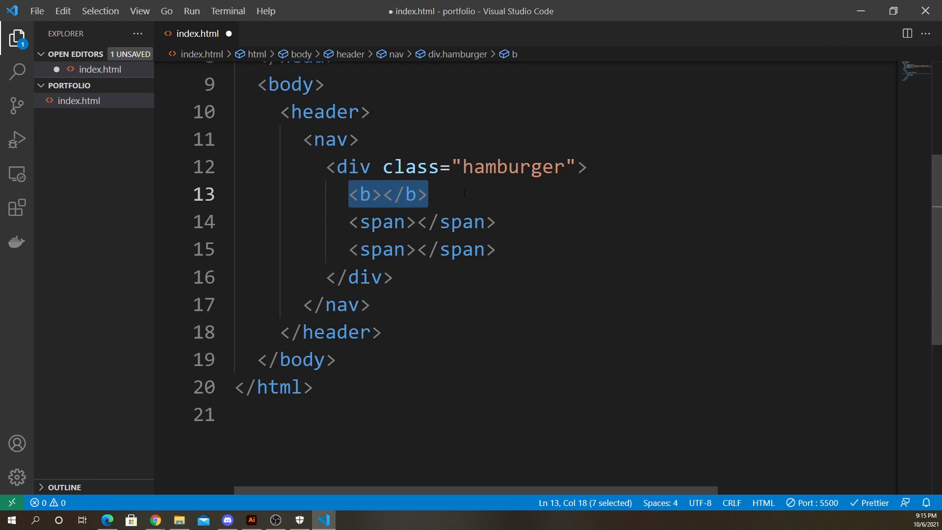
pyautogui.click(441, 202)
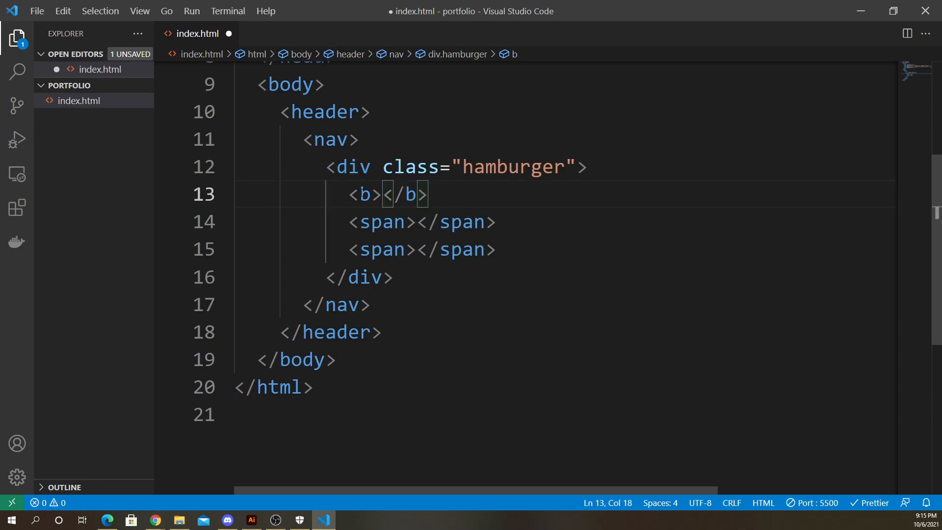
pyautogui.hotkey('shift', 'Right')
pyautogui.write('div')
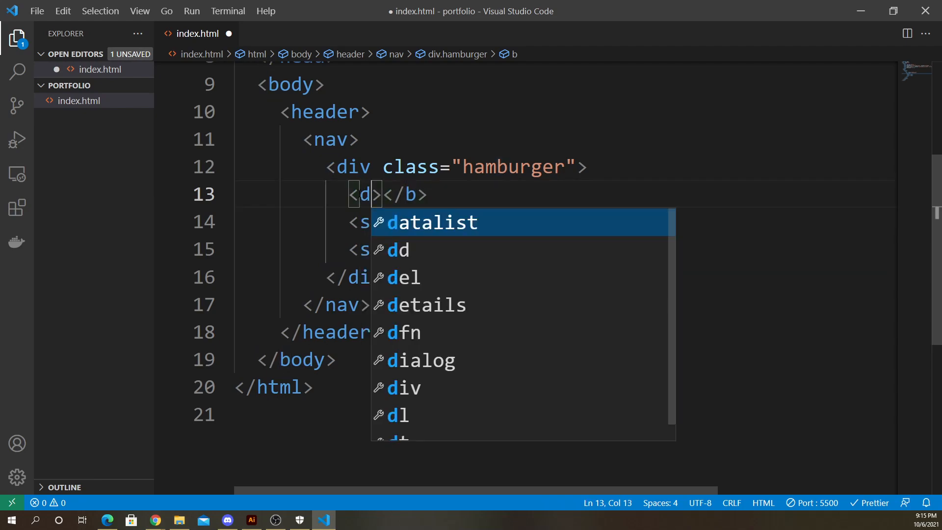
pyautogui.doubleClick(435, 195)
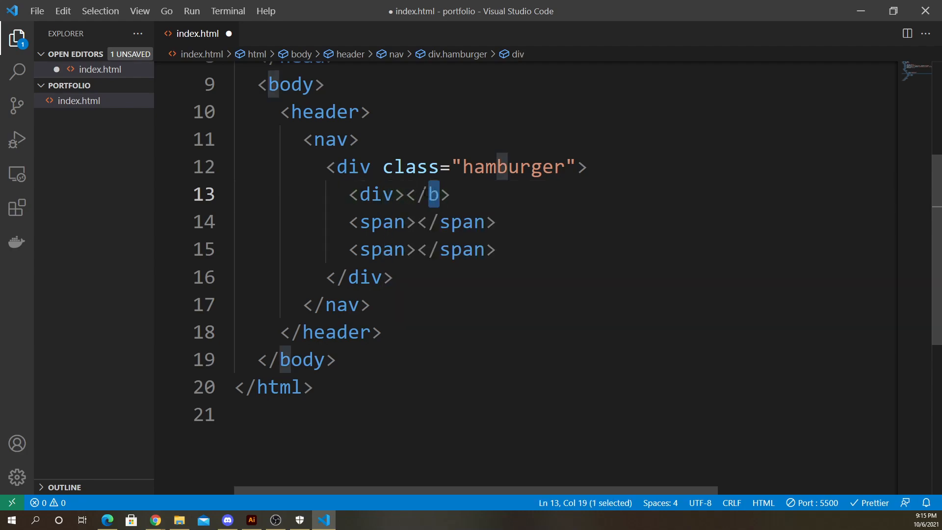
pyautogui.write('div')
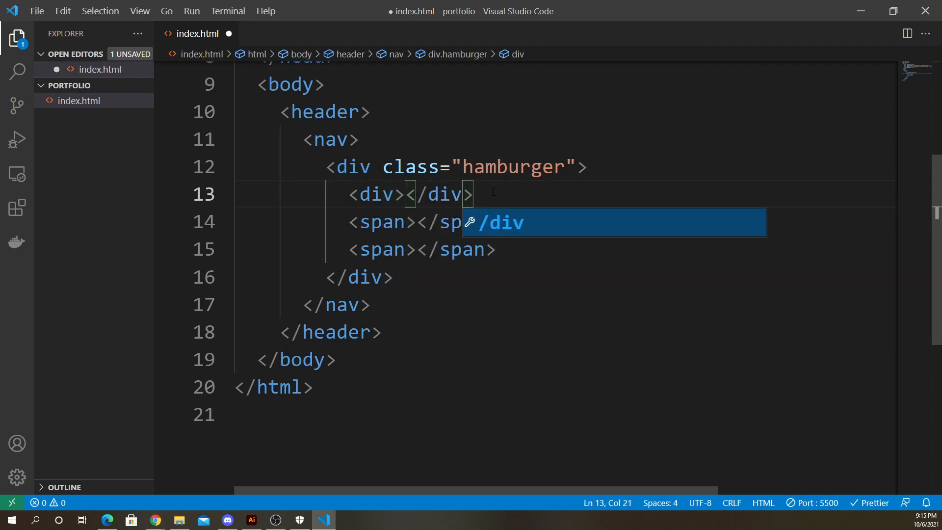
pyautogui.moveTo(501, 192); pyautogui.dragTo(347, 194)
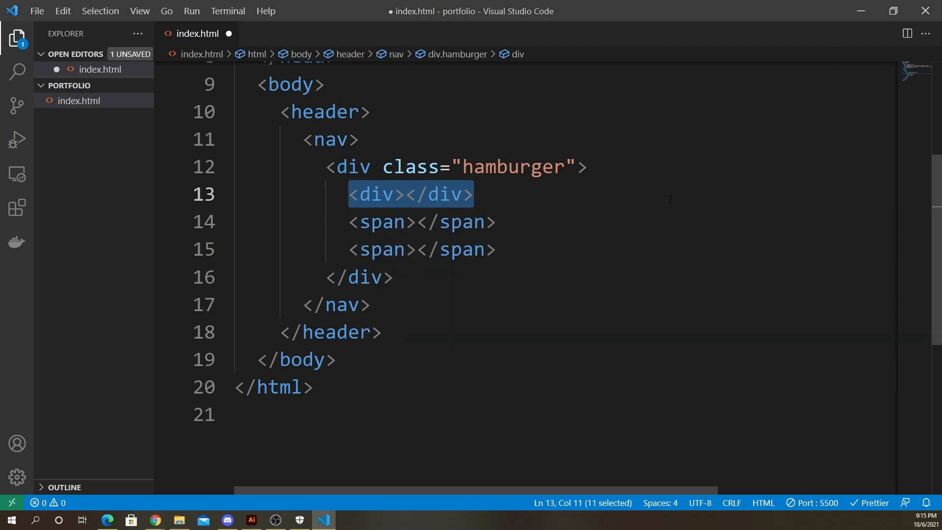
# - Undo the last two edits to the first hamburger line and inspect the three span lines
pyautogui.hotkey('ctrl', 'z')
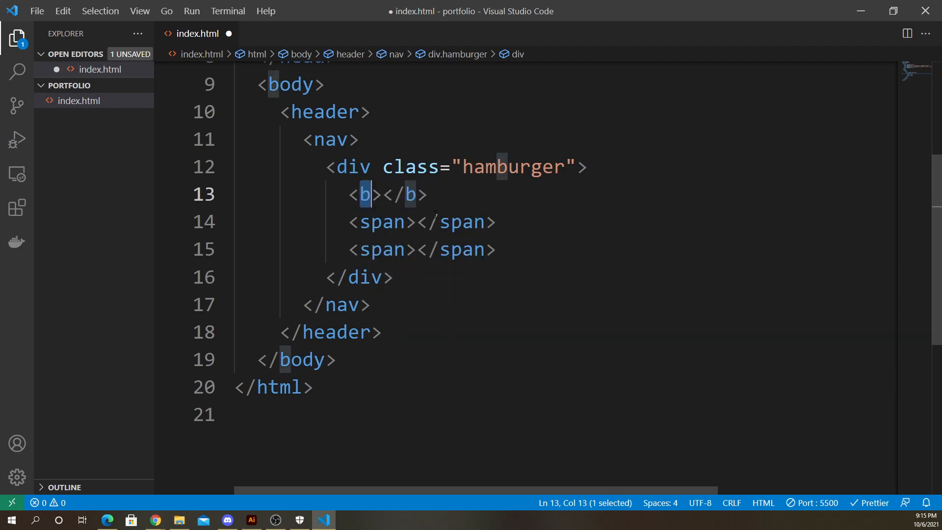
pyautogui.hotkey('ctrl', 'z')
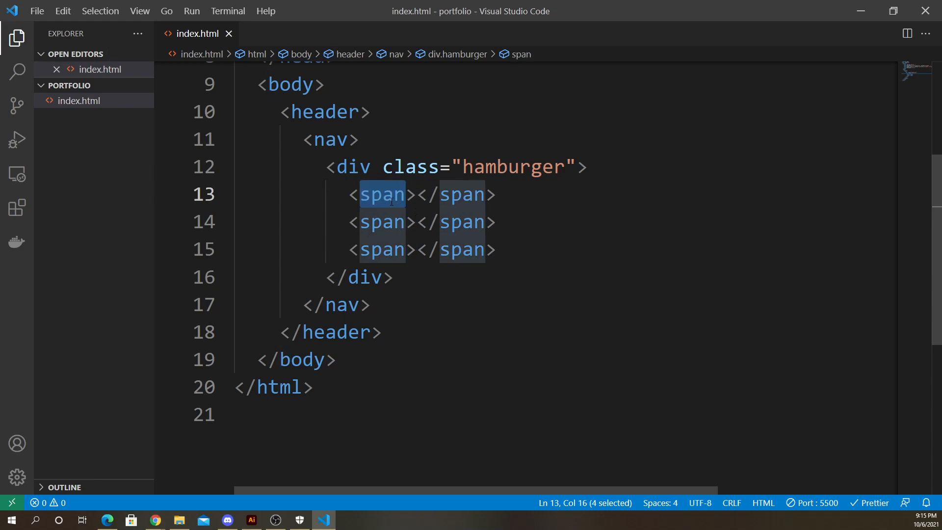
pyautogui.doubleClick(461, 206)
pyautogui.click(461, 206)
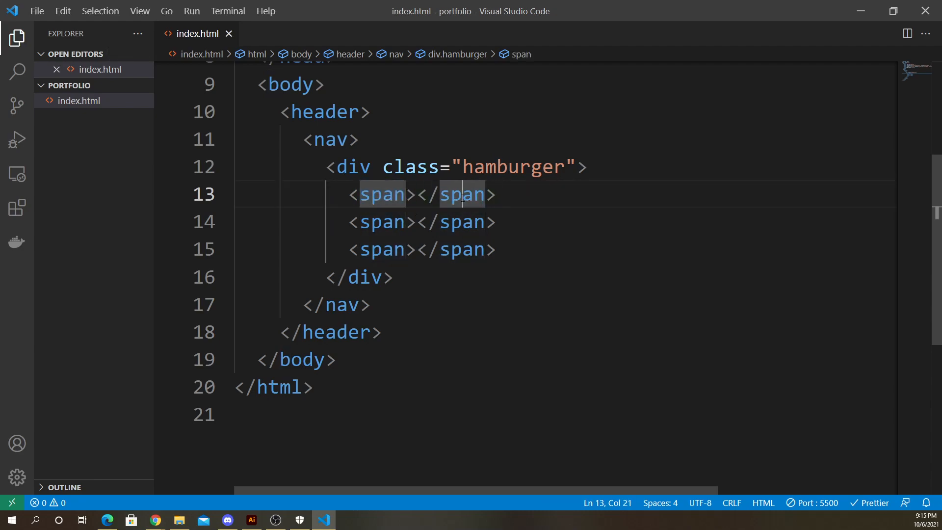
pyautogui.click(505, 194)
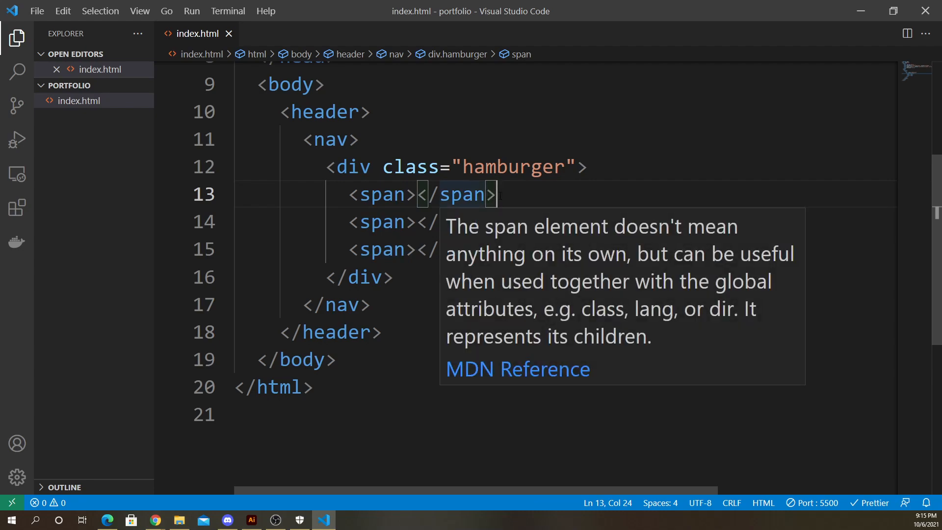
pyautogui.moveTo(510, 195); pyautogui.dragTo(349, 250)
pyautogui.click(395, 195)
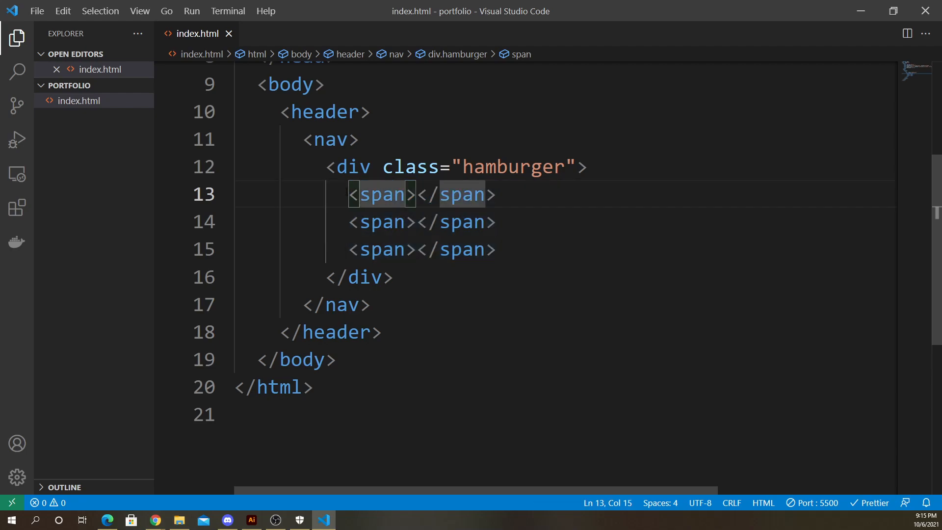
pyautogui.moveTo(349, 195); pyautogui.dragTo(499, 196)
pyautogui.click(501, 195)
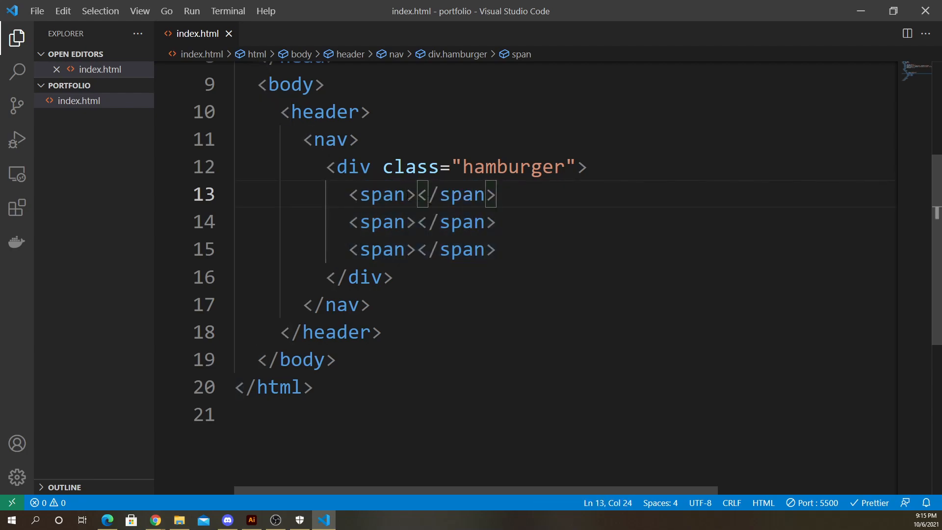
# - Add class="red" to the first span, then delete the attribute again and save the file
pyautogui.doubleClick(406, 195)
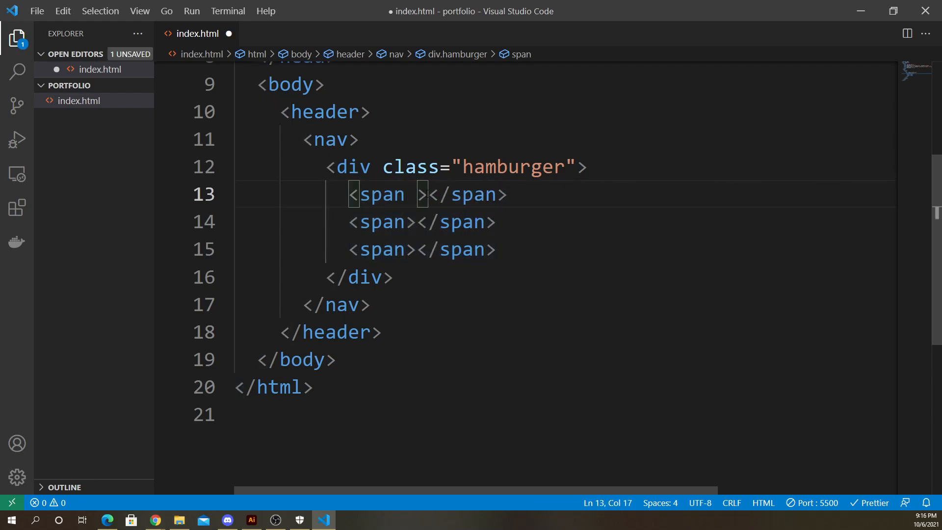
pyautogui.write('class="')
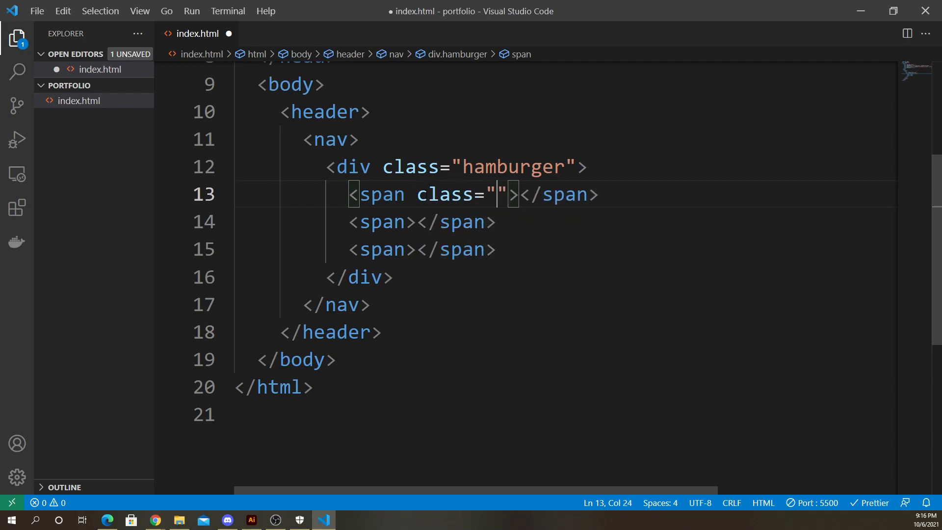
pyautogui.write('red')
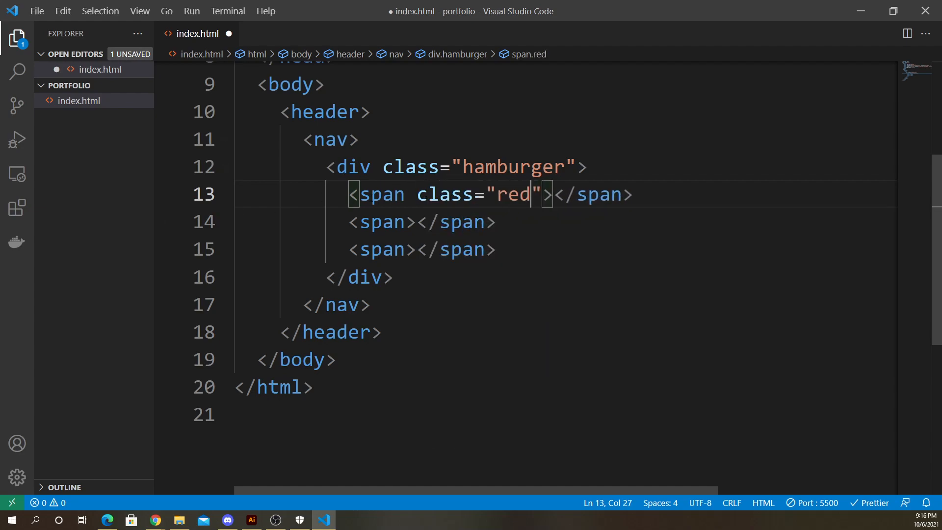
pyautogui.moveTo(349, 194); pyautogui.dragTo(660, 197)
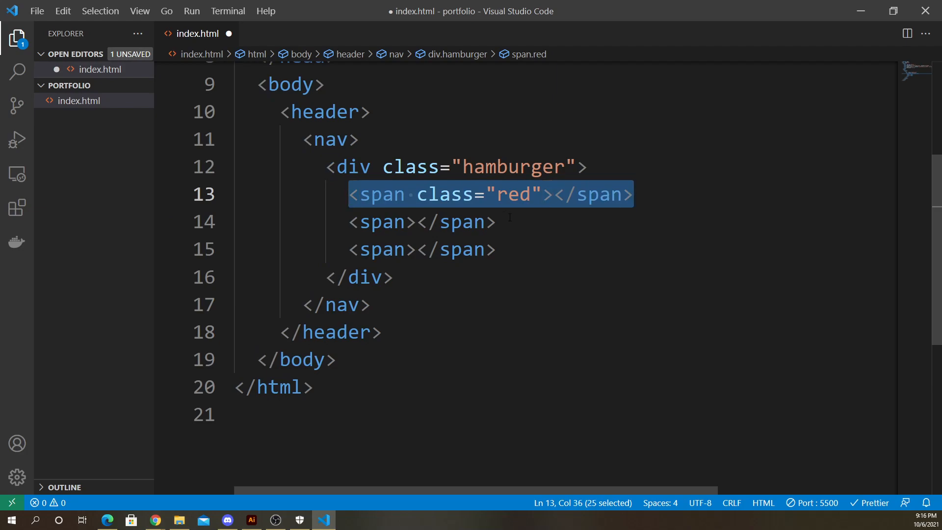
pyautogui.click(466, 203)
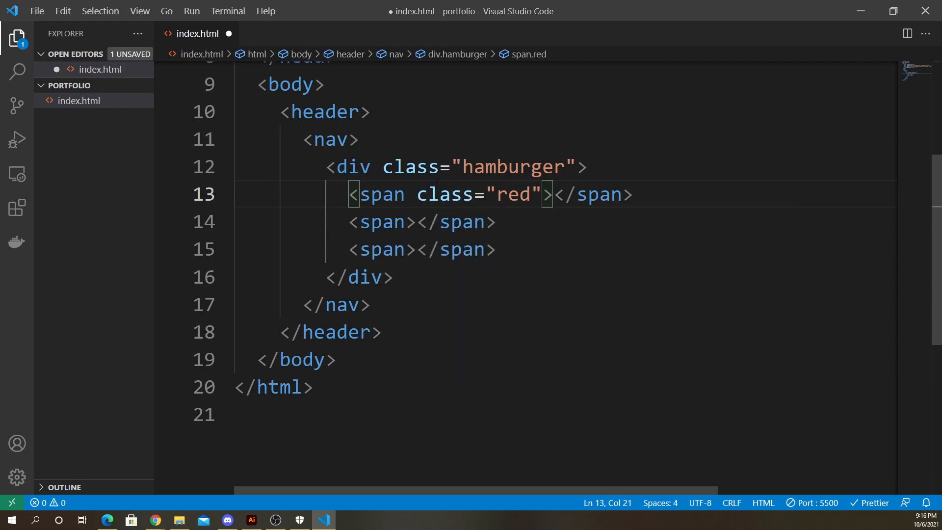
pyautogui.moveTo(418, 195); pyautogui.dragTo(541, 195)
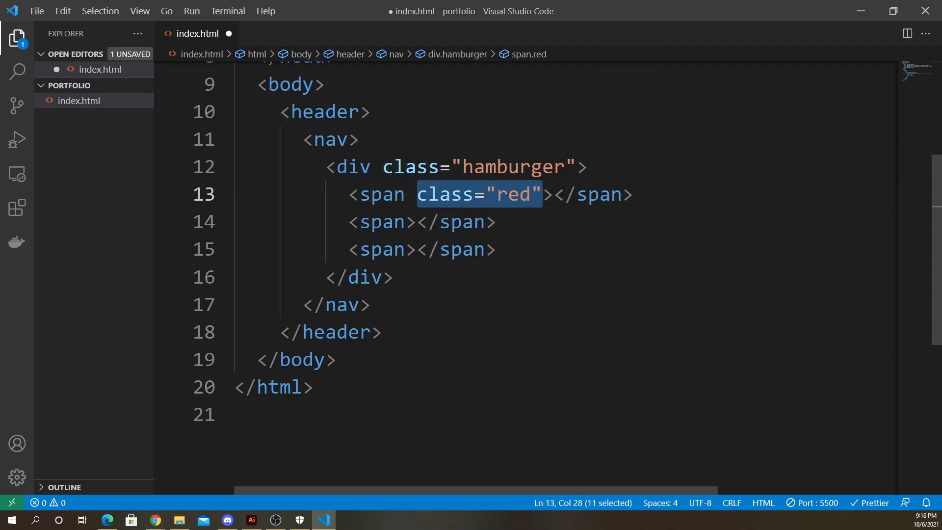
pyautogui.press('BackSpace')
pyautogui.press('BackSpace')
pyautogui.hotkey('ctrl', 's')
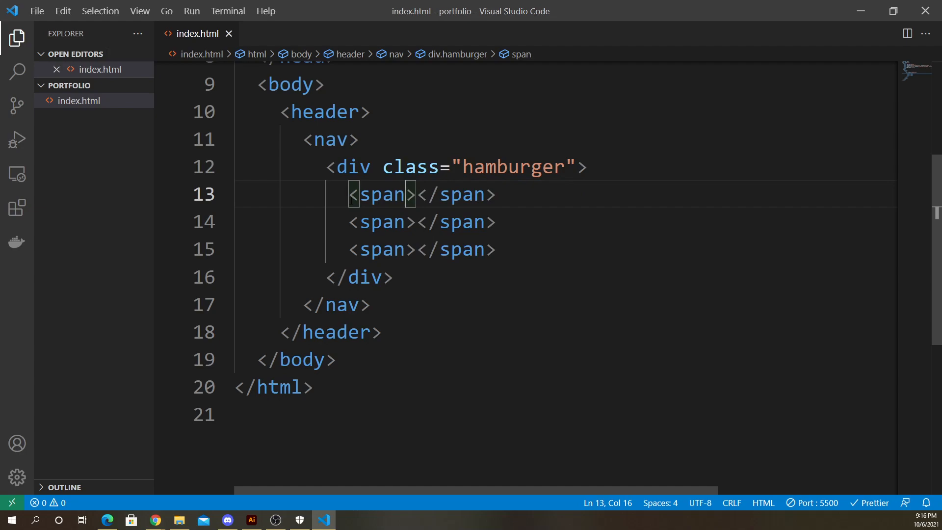
# - Arrange the code editor and the Chrome preview of index.html side by side
pyautogui.moveTo(350, 194); pyautogui.dragTo(496, 250)
pyautogui.click(418, 248)
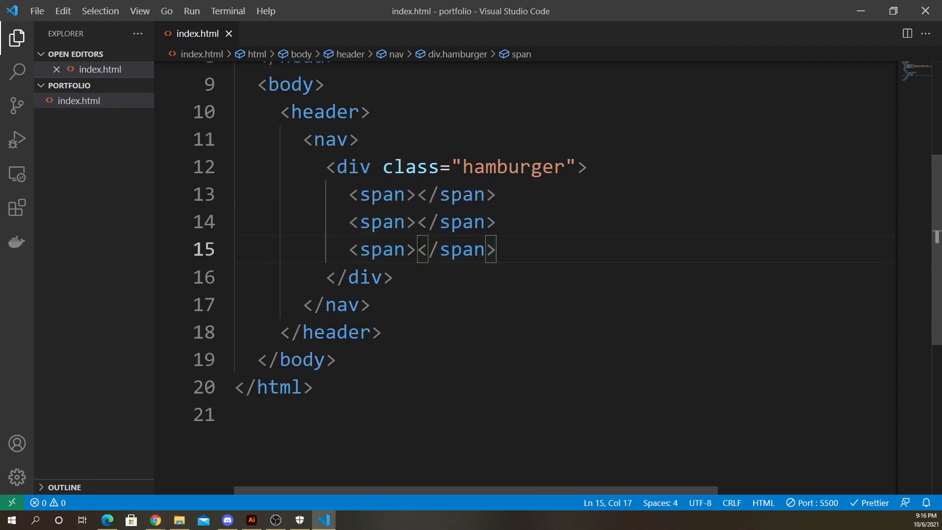
pyautogui.click(894, 12)
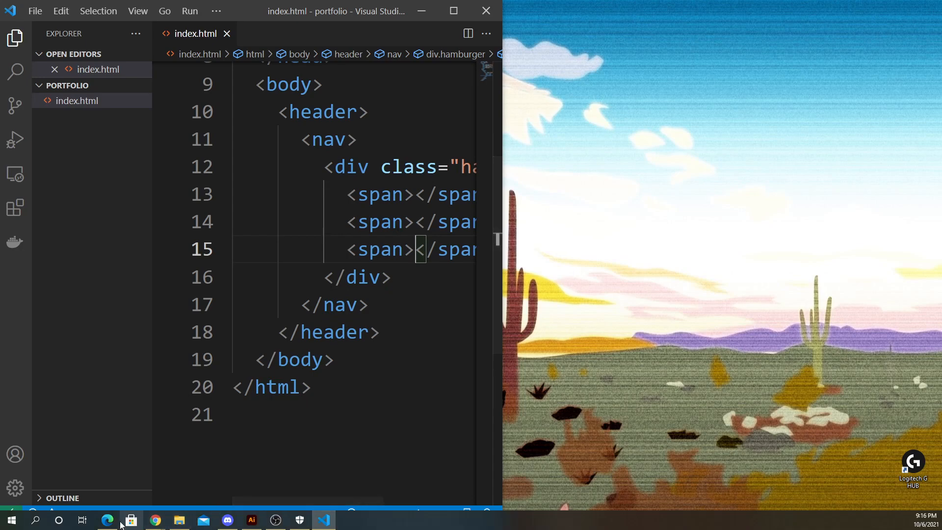
pyautogui.click(155, 519)
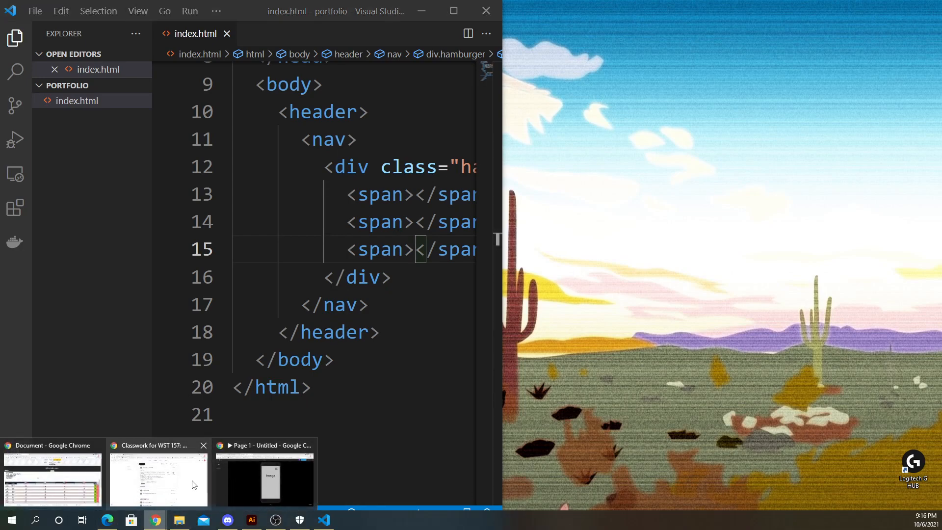
pyautogui.rightClick(92, 101)
pyautogui.click(238, 117)
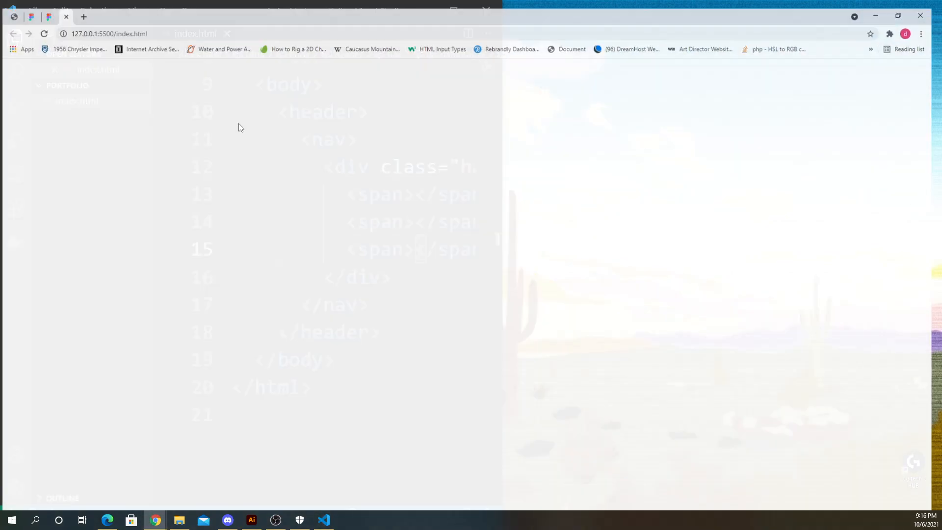
pyautogui.click(908, 7)
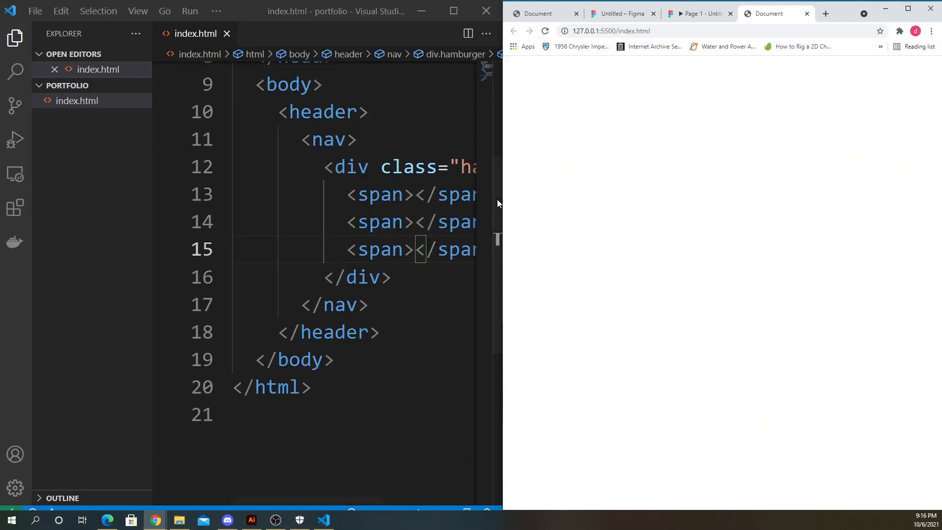
pyautogui.moveTo(501, 200)
pyautogui.mouseDown()
pyautogui.moveTo(604, 203)
pyautogui.moveTo(500, 203)
pyautogui.mouseUp()
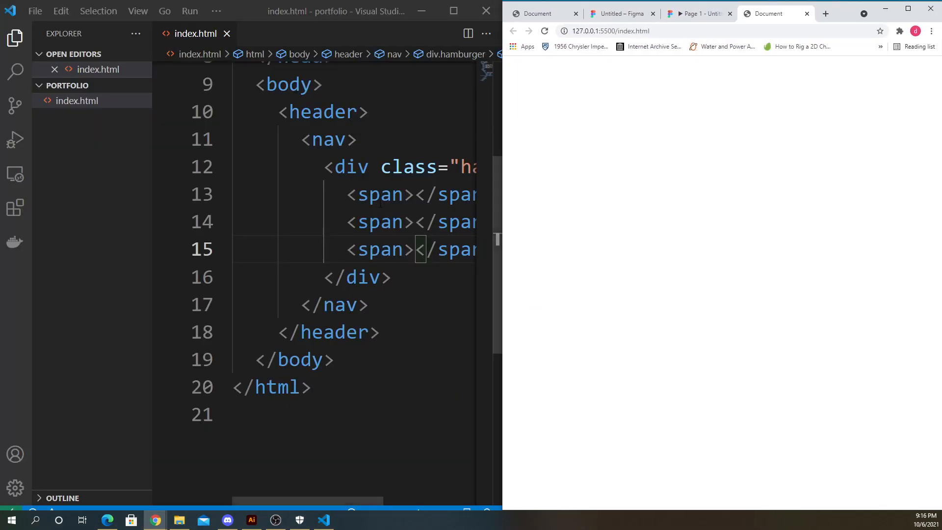
# - Review the nav, hamburger div and span markup in the narrowed editor
pyautogui.click(381, 197)
pyautogui.moveTo(365, 502); pyautogui.dragTo(401, 500)
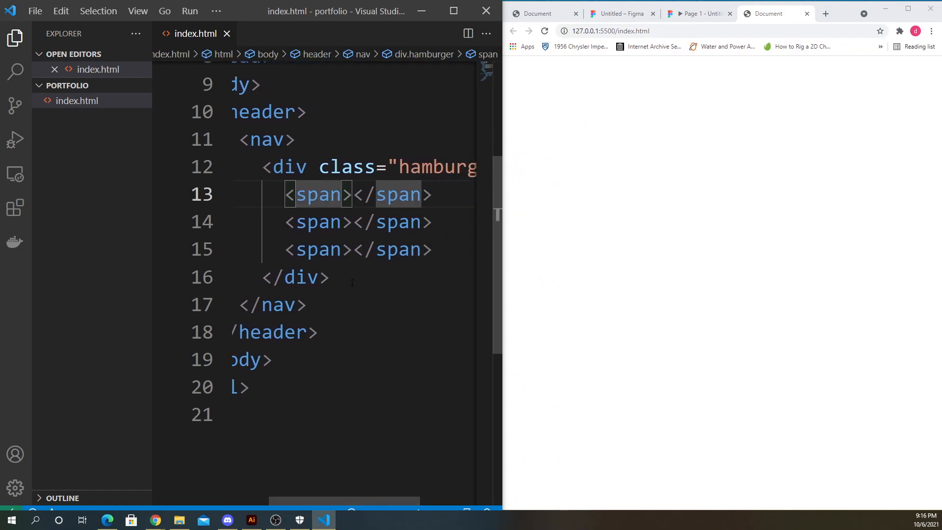
pyautogui.moveTo(285, 194); pyautogui.dragTo(450, 257)
pyautogui.click(447, 251)
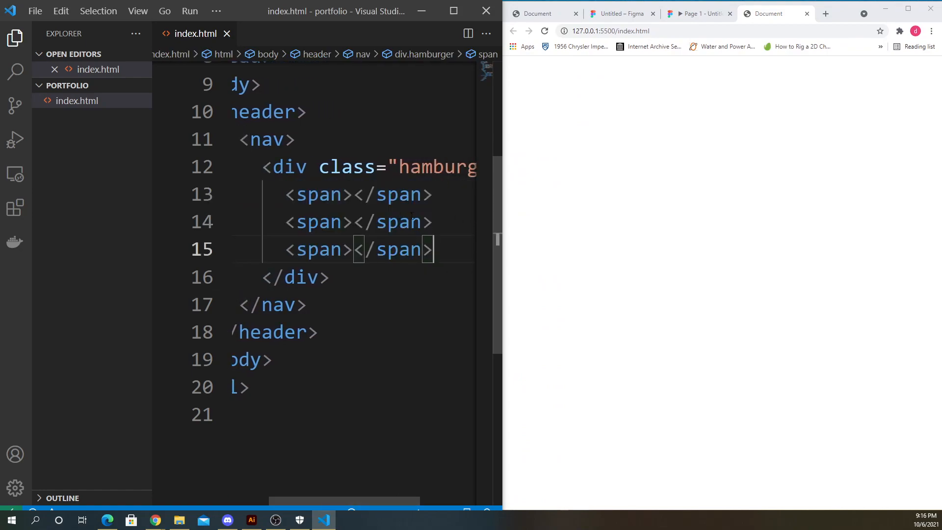
pyautogui.click(310, 104)
pyautogui.click(306, 143)
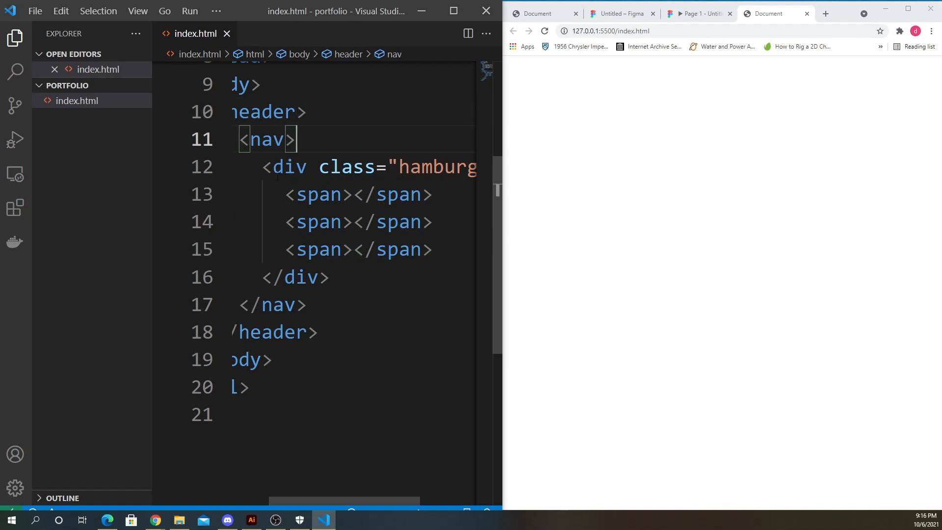
pyautogui.moveTo(263, 167); pyautogui.dragTo(361, 278)
pyautogui.click(360, 278)
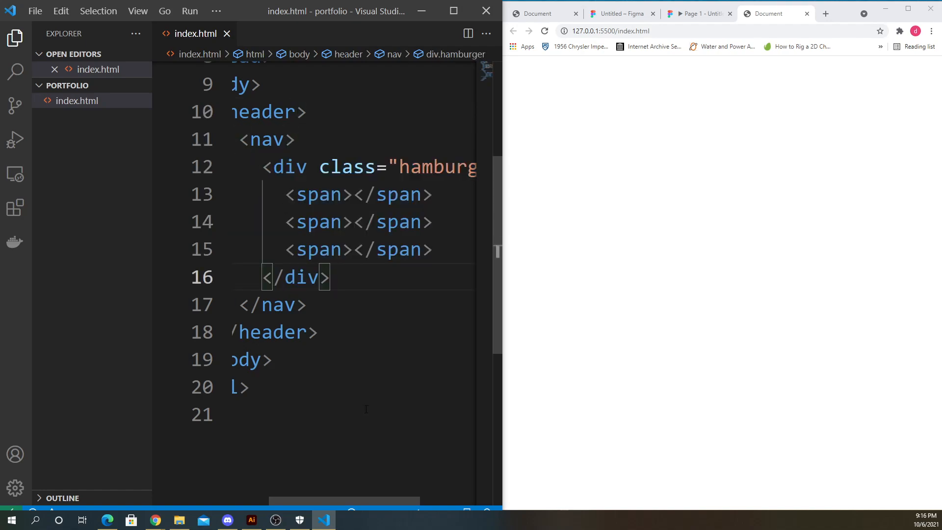
pyautogui.moveTo(363, 498); pyautogui.dragTo(324, 499)
pyautogui.scroll(3, 361, 356)
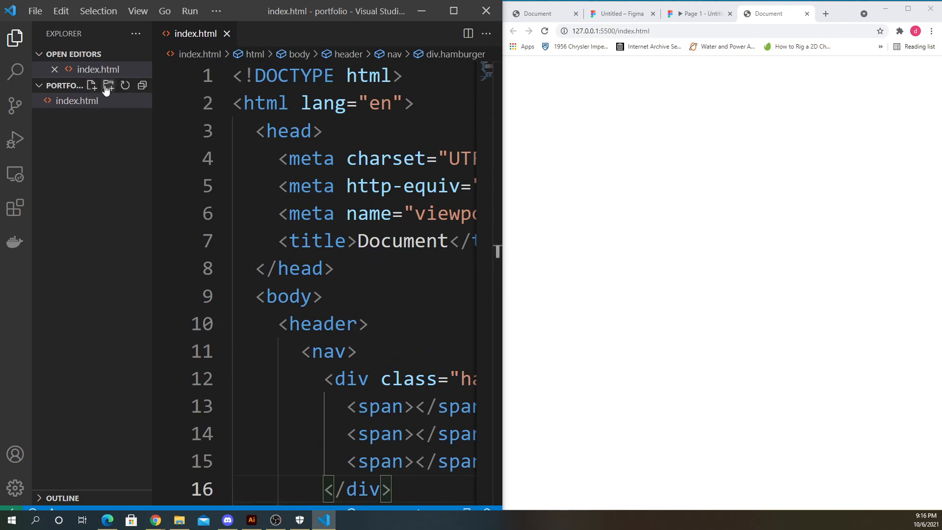
# - Create a new folder named css in the portfolio project
pyautogui.click(92, 87)
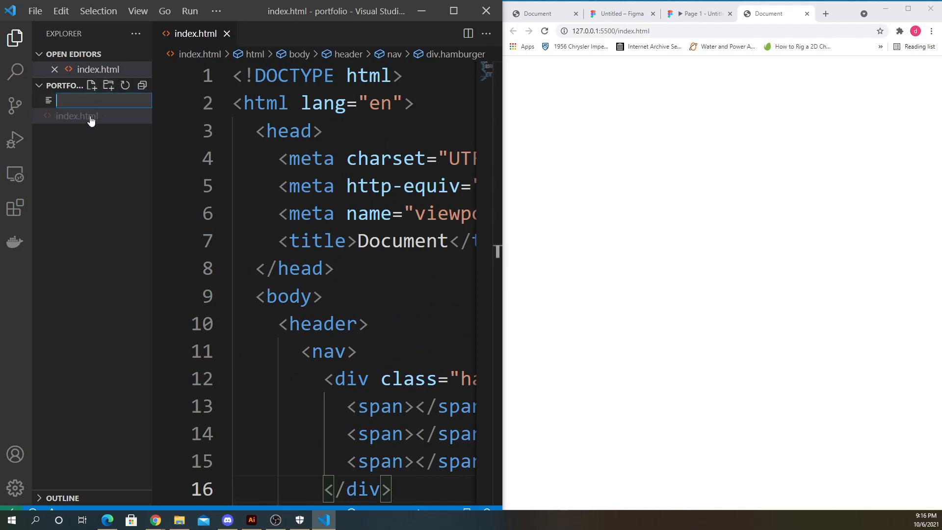
pyautogui.click(108, 104)
pyautogui.click(108, 85)
pyautogui.write('css')
pyautogui.press('Return')
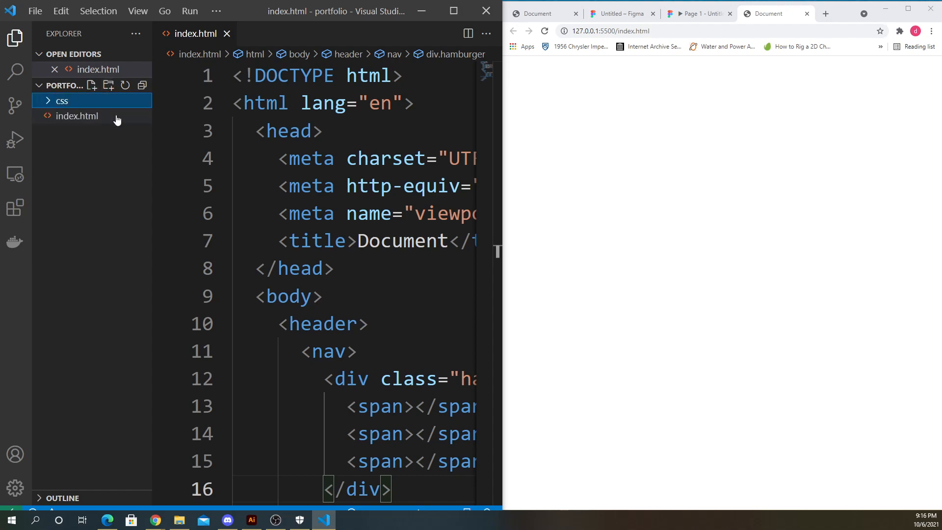
# - Create a file named styles.scsss inside the css folder
pyautogui.click(60, 101)
pyautogui.click(92, 85)
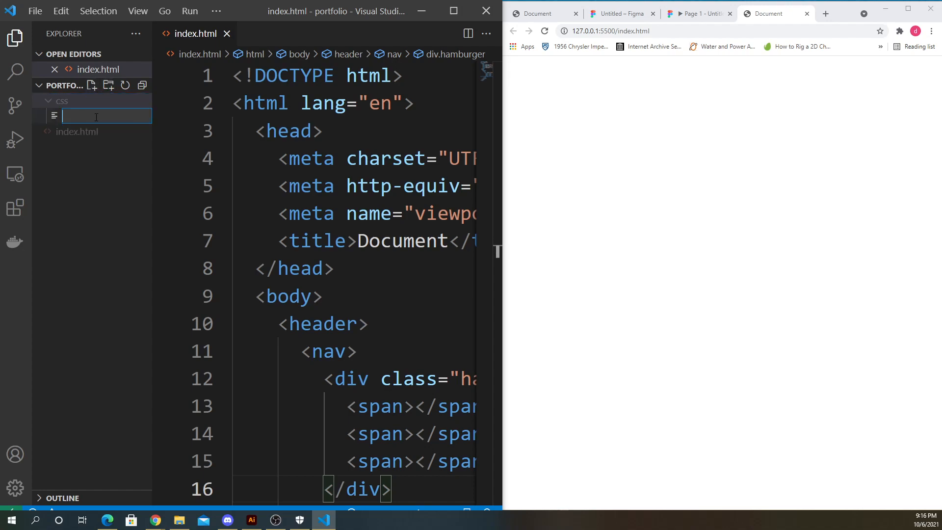
pyautogui.write('styles.')
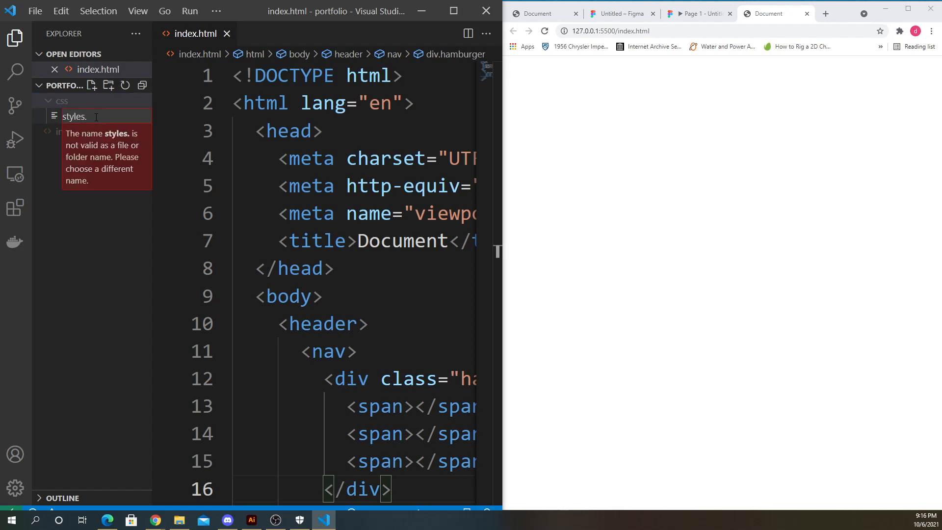
pyautogui.write('css')
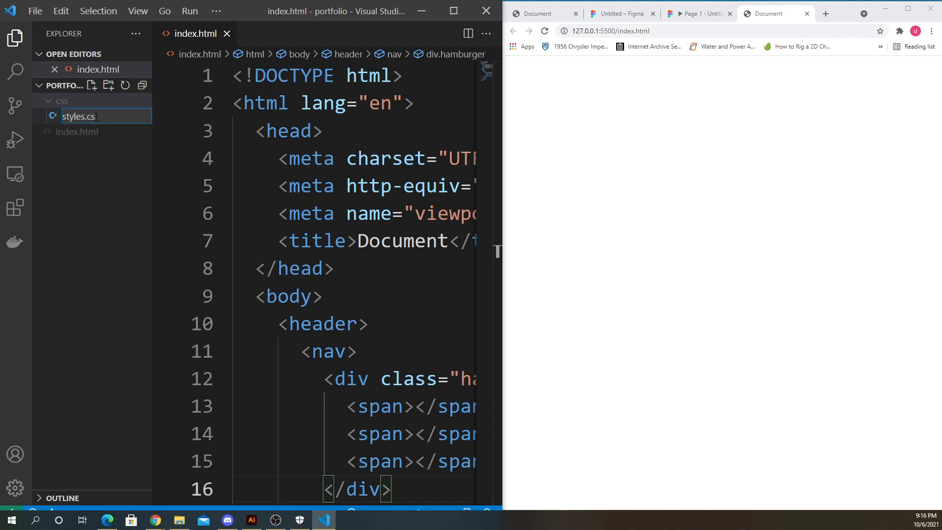
pyautogui.press('BackSpace')
pyautogui.press('BackSpace')
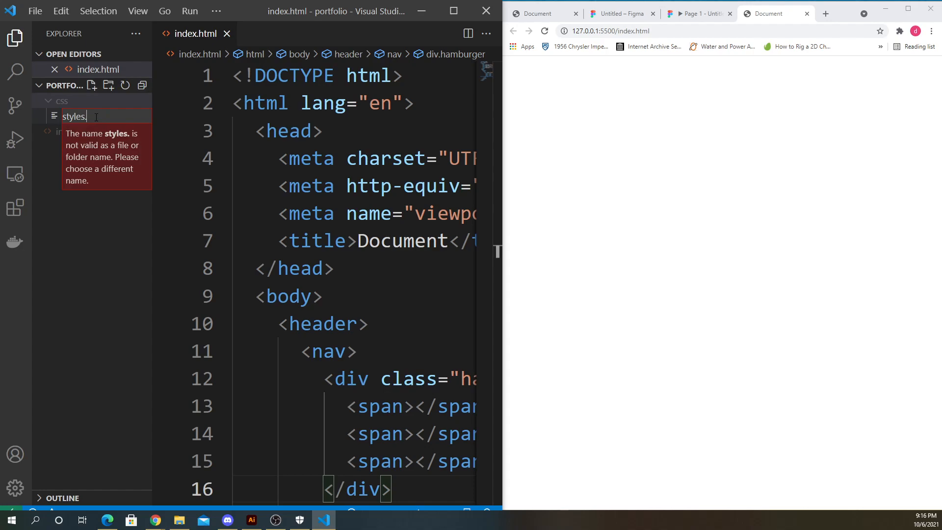
pyautogui.write('scs')
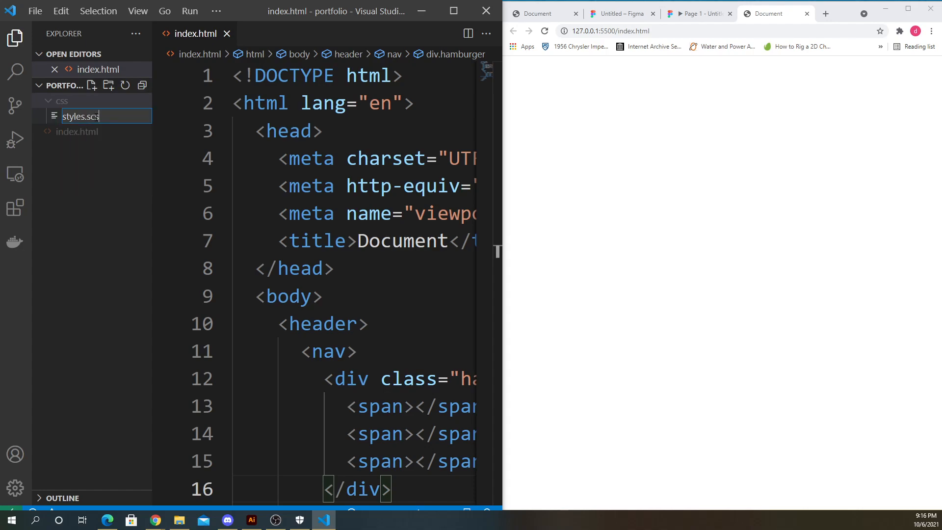
pyautogui.write('ss')
pyautogui.press('Return')
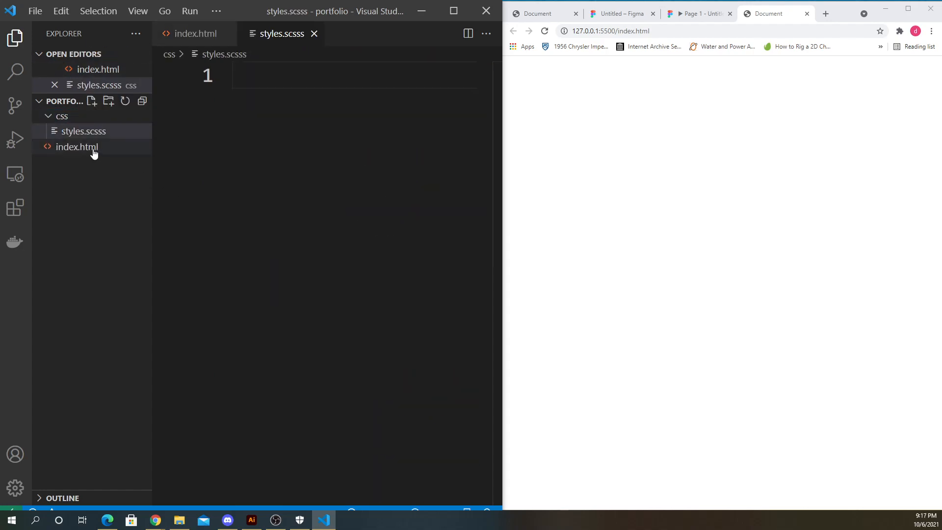
pyautogui.rightClick(97, 131)
pyautogui.click(152, 352)
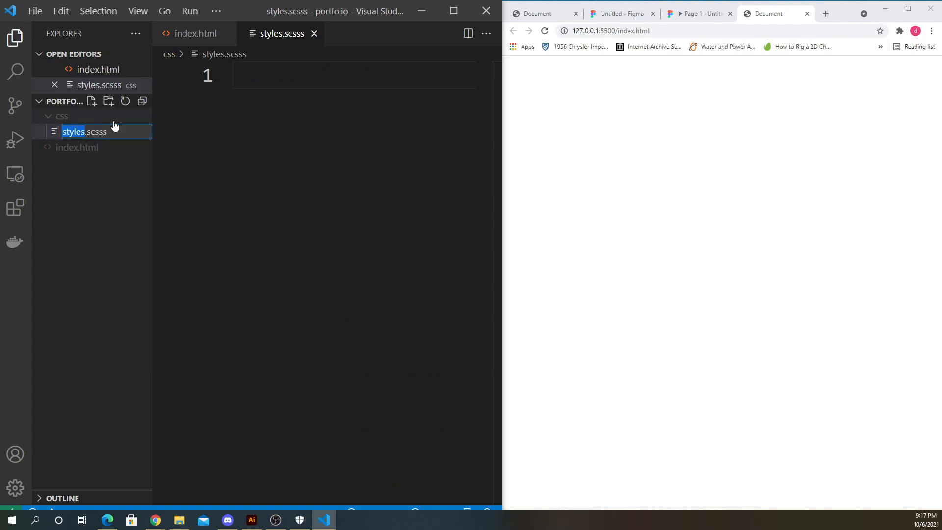
pyautogui.click(113, 122)
pyautogui.click(51, 121)
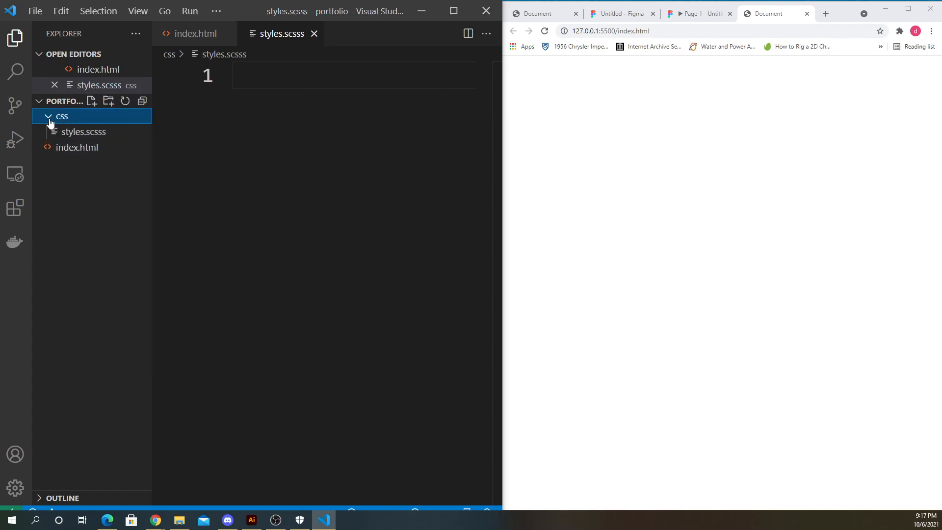
# - Rename the stylesheet file as styles.scss
pyautogui.rightClick(117, 140)
pyautogui.click(153, 351)
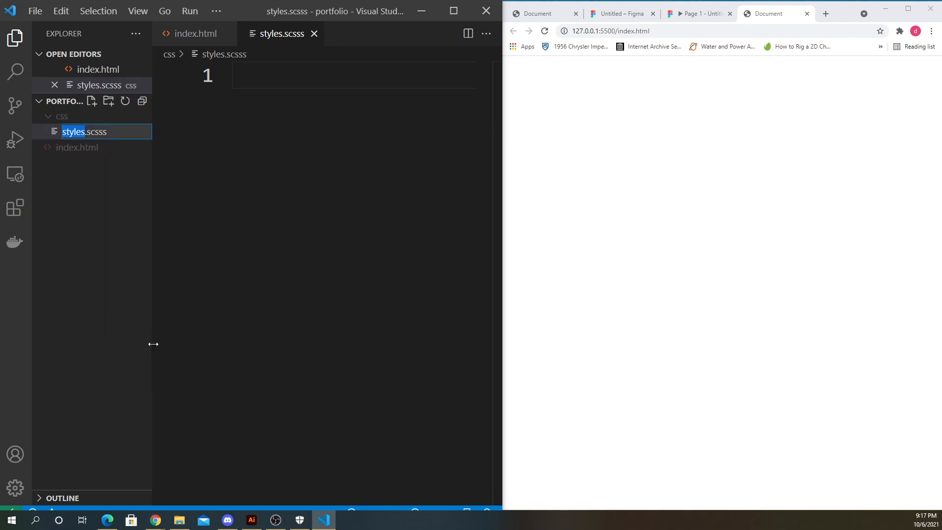
pyautogui.press('End')
pyautogui.press('BackSpace')
pyautogui.press('Return')
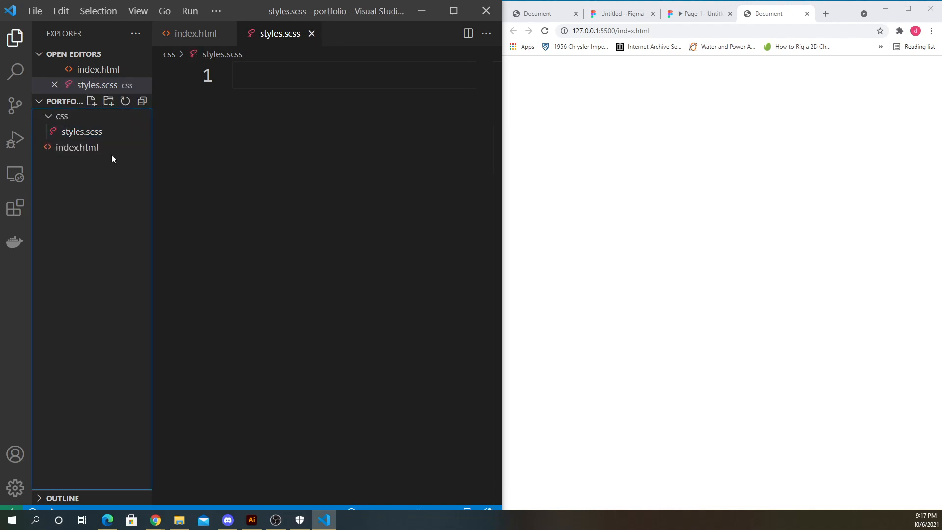
# - Start a rule block for the header nav div.hamburger selector in styles.scss
pyautogui.click(84, 137)
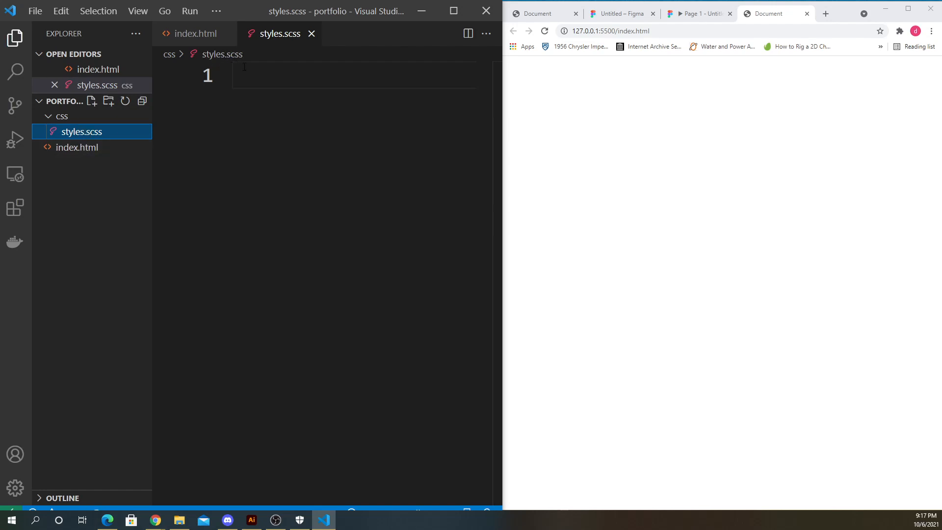
pyautogui.click(266, 78)
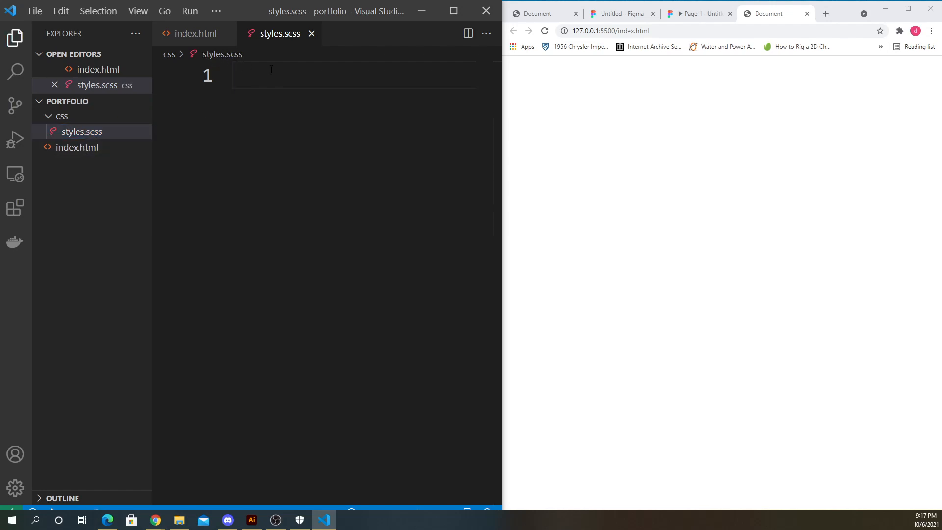
pyautogui.write('header ')
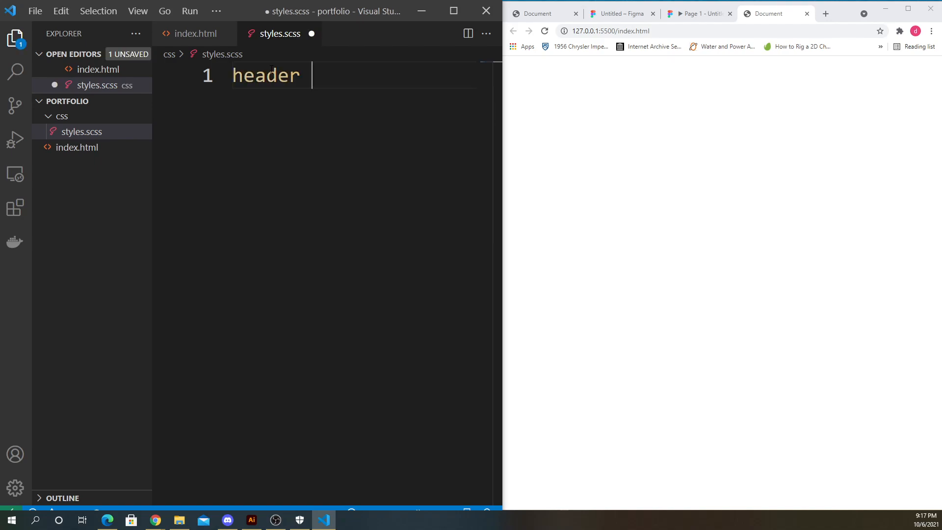
pyautogui.write('nav')
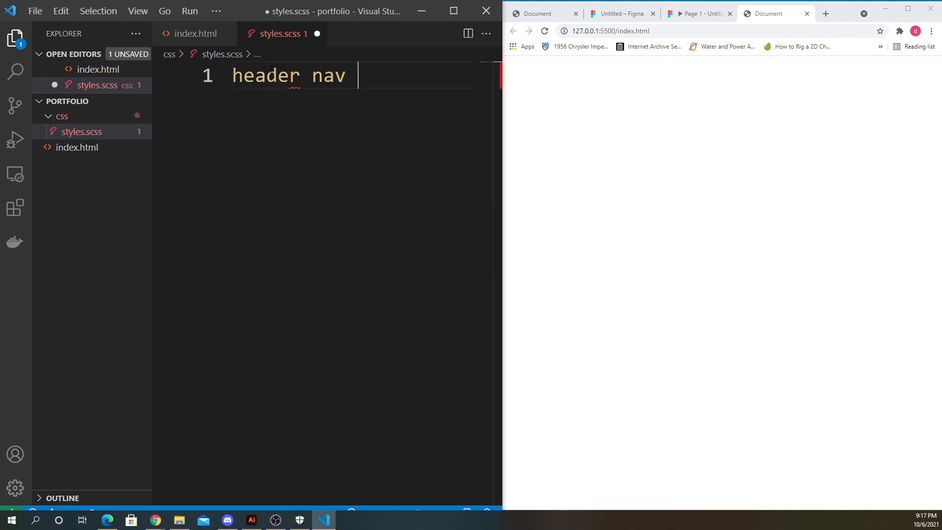
pyautogui.write(' div')
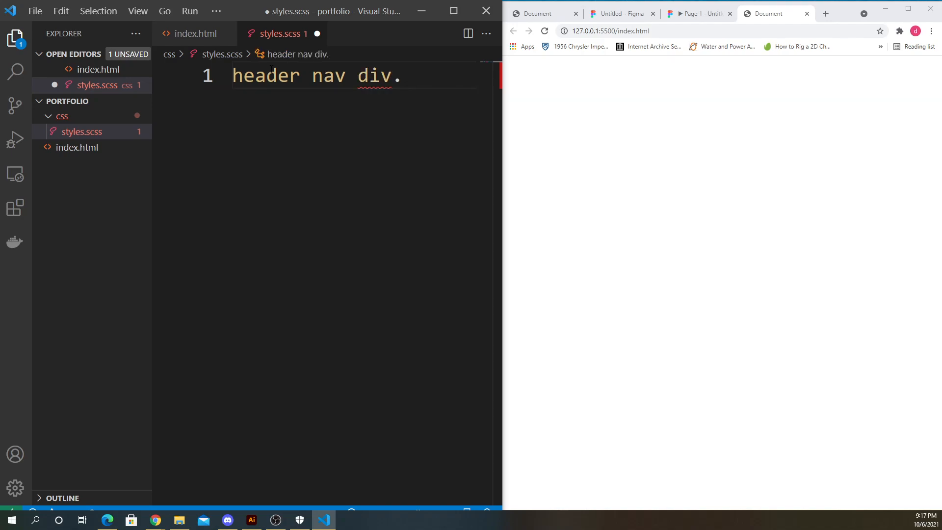
pyautogui.write('.haa')
pyautogui.press('BackSpace')
pyautogui.write('mburger')
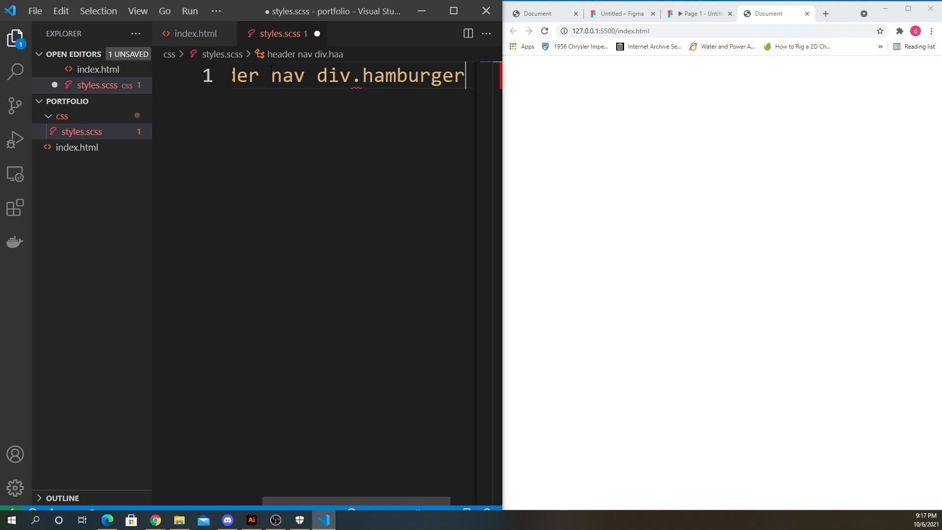
pyautogui.write(' {')
pyautogui.press('Return')
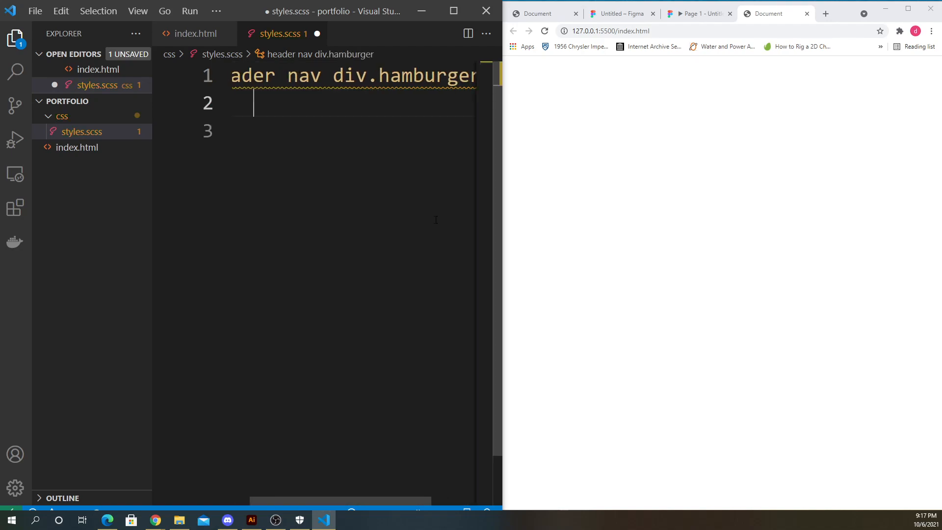
# - Add an empty header rule above the hamburger rule
pyautogui.click(454, 10)
pyautogui.moveTo(266, 138); pyautogui.dragTo(240, 72)
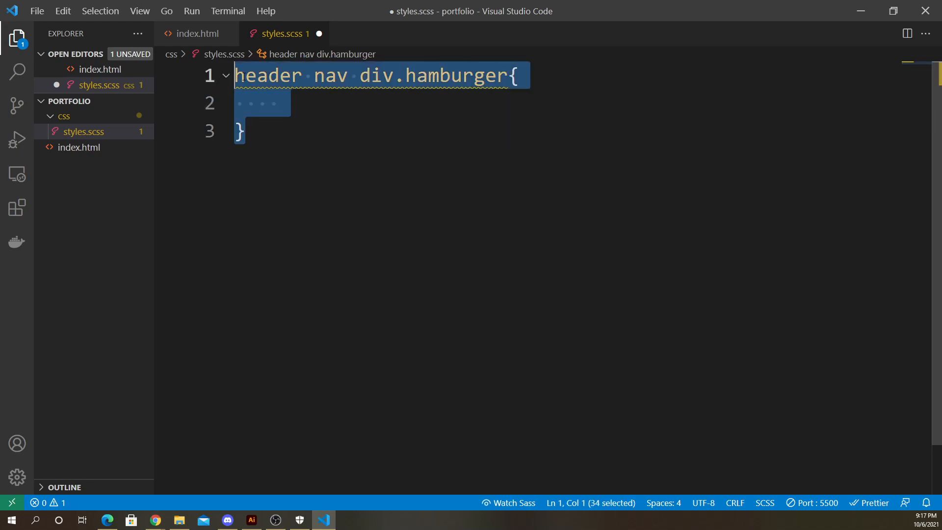
pyautogui.click(240, 73)
pyautogui.press('Return')
pyautogui.press('Return')
pyautogui.click(240, 73)
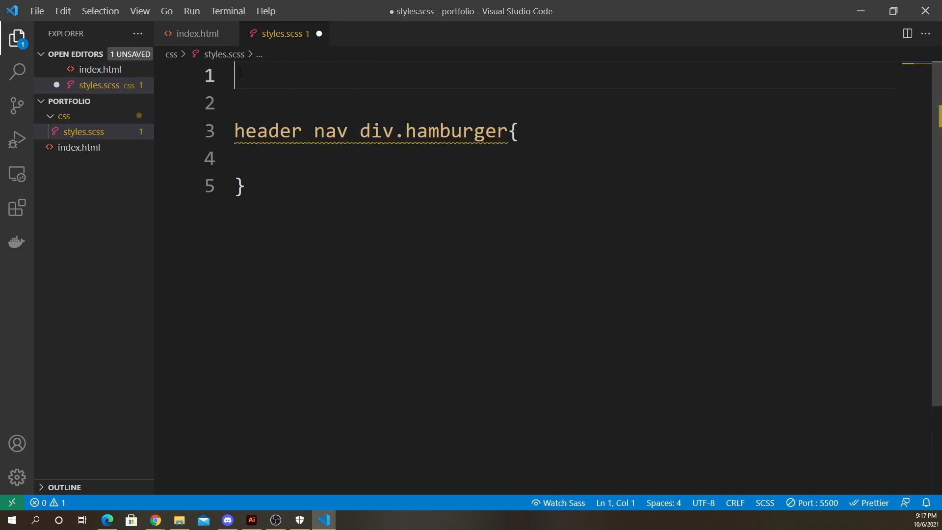
pyautogui.write('header{')
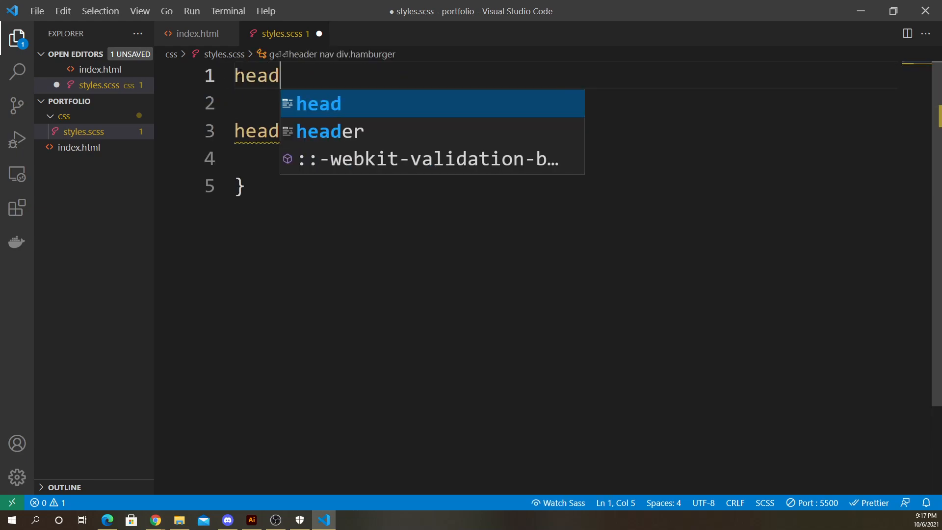
pyautogui.press('Return')
pyautogui.press('Down')
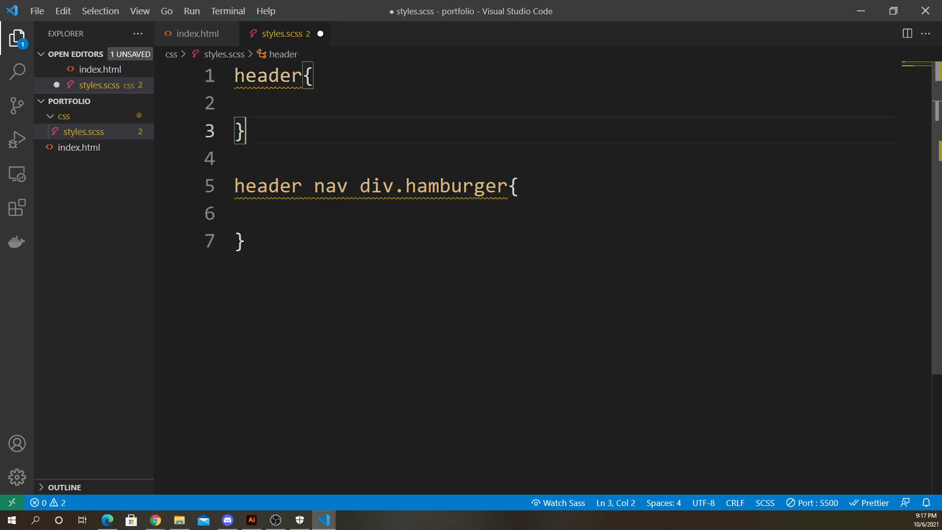
# - Add an empty nav rule between the header and hamburger rules
pyautogui.press('Return')
pyautogui.press('Return')
pyautogui.write('nav{')
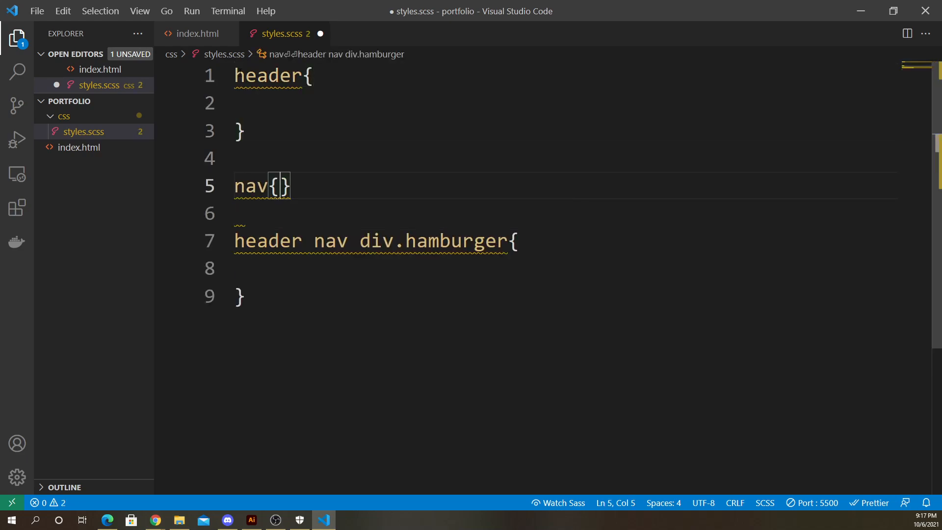
pyautogui.press('Return')
# - Set the header's background-color to black
pyautogui.click(307, 101)
pyautogui.write('back')
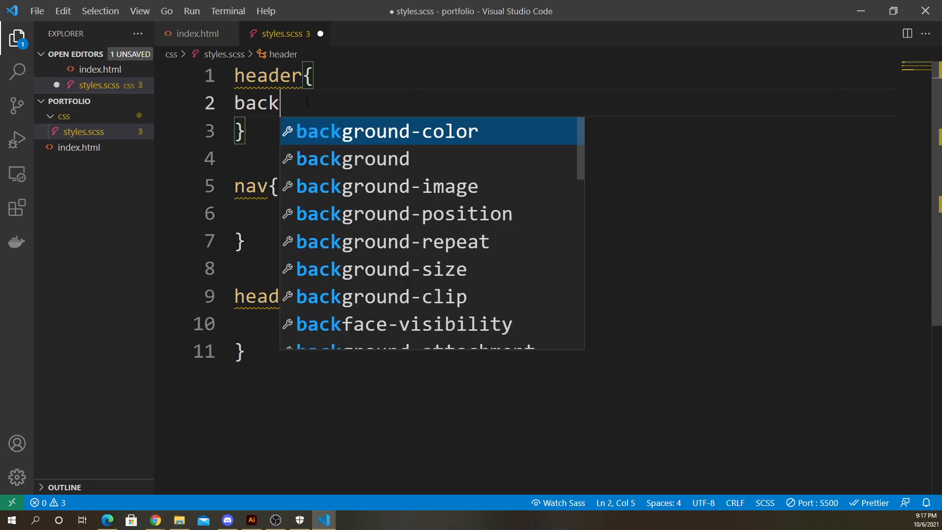
pyautogui.press('Return')
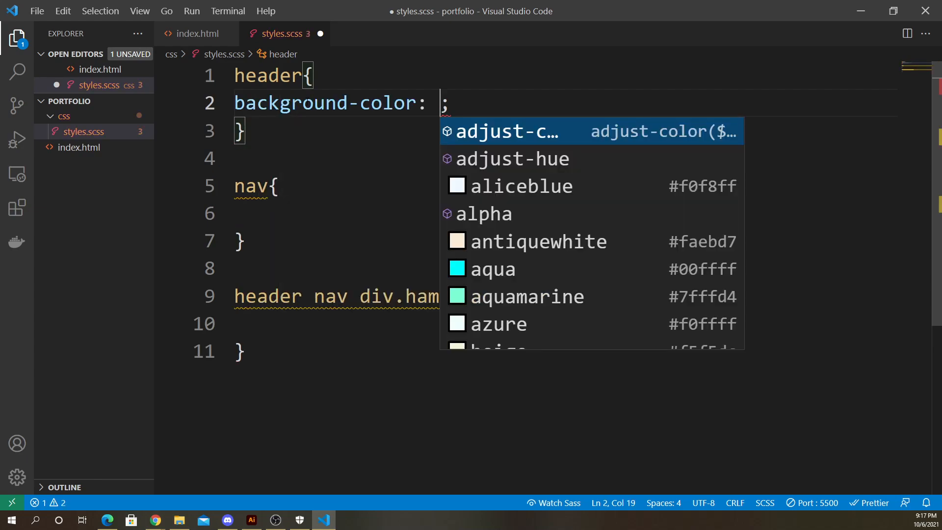
pyautogui.write('black')
# - Set the nav's background-color to grey
pyautogui.click(299, 203)
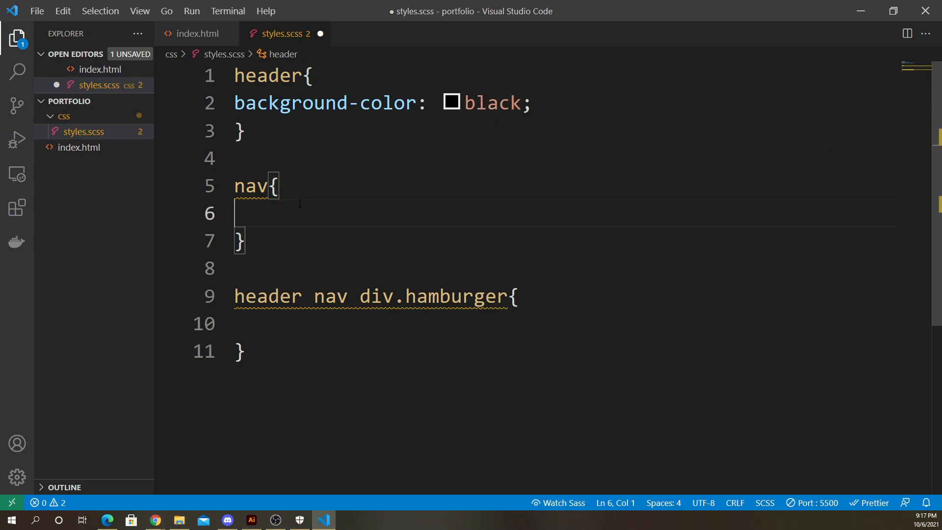
pyautogui.write('back')
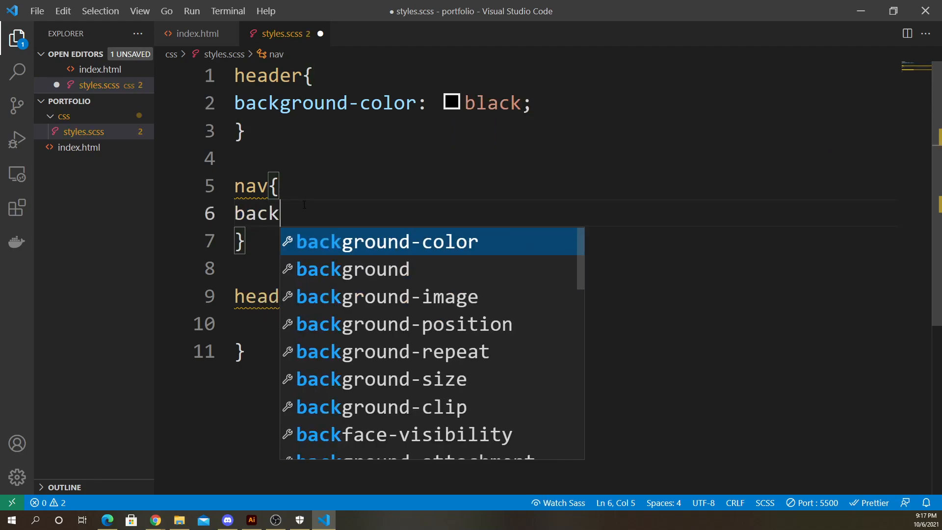
pyautogui.press('Return')
pyautogui.write('grey;')
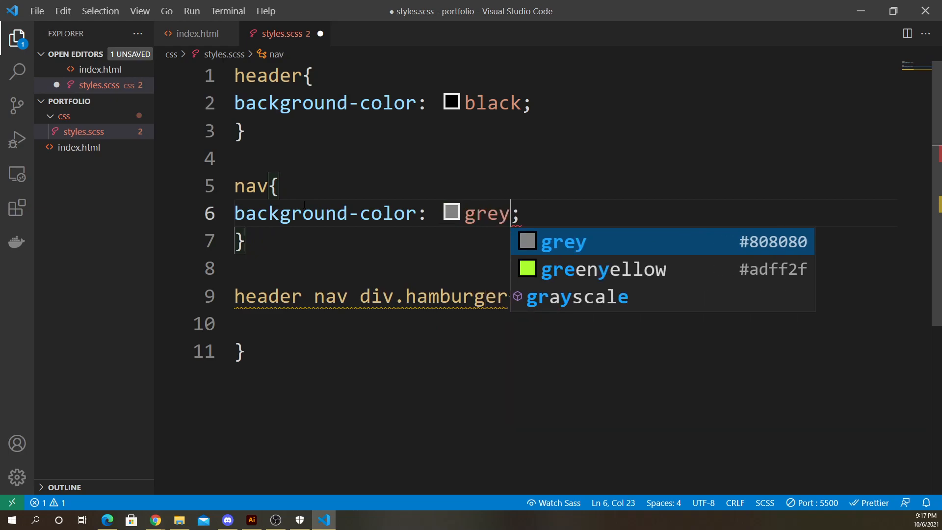
# - Set the hamburger rule's background-color to aliceblue
pyautogui.click(335, 336)
pyautogui.press('Tab')
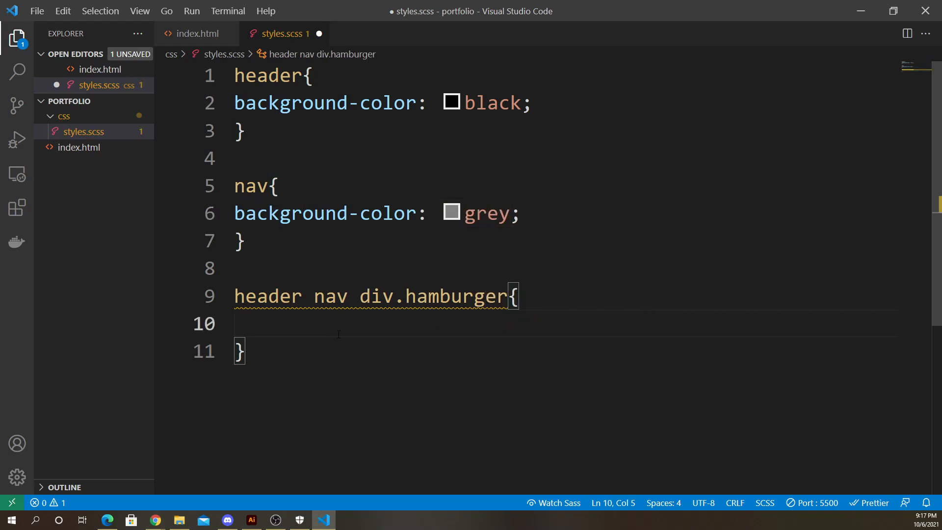
pyautogui.write('bac')
pyautogui.press('Return')
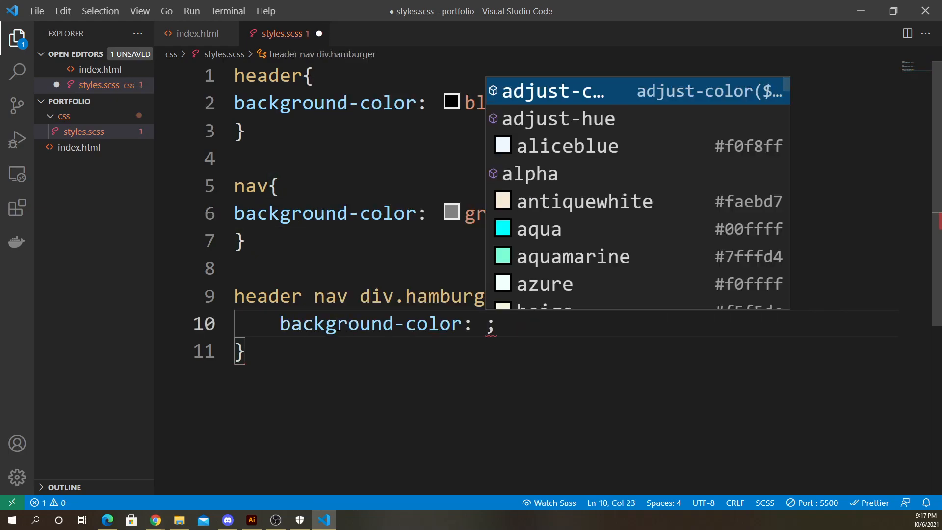
pyautogui.press('Down')
pyautogui.press('Down')
pyautogui.press('Return')
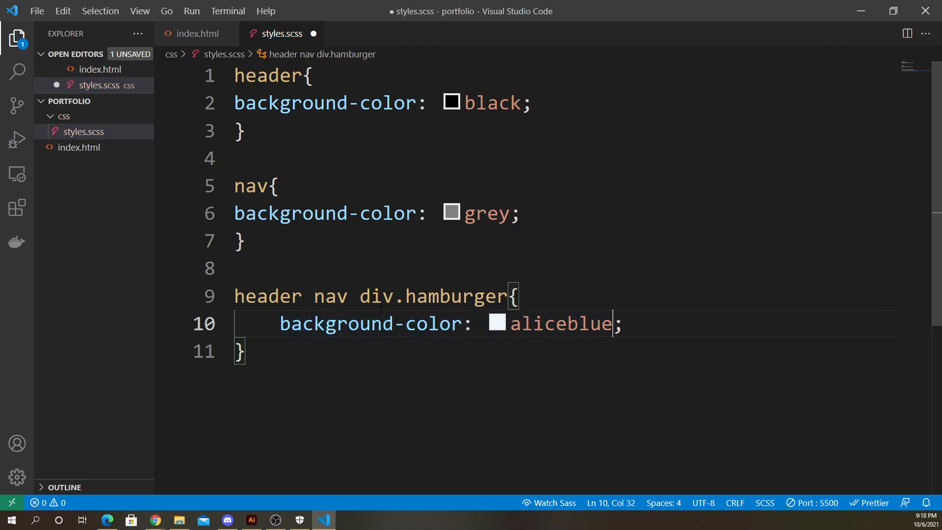
# - Shorten the hamburger selector to div.hamburger and save the stylesheet
pyautogui.moveTo(358, 296); pyautogui.dragTo(216, 299)
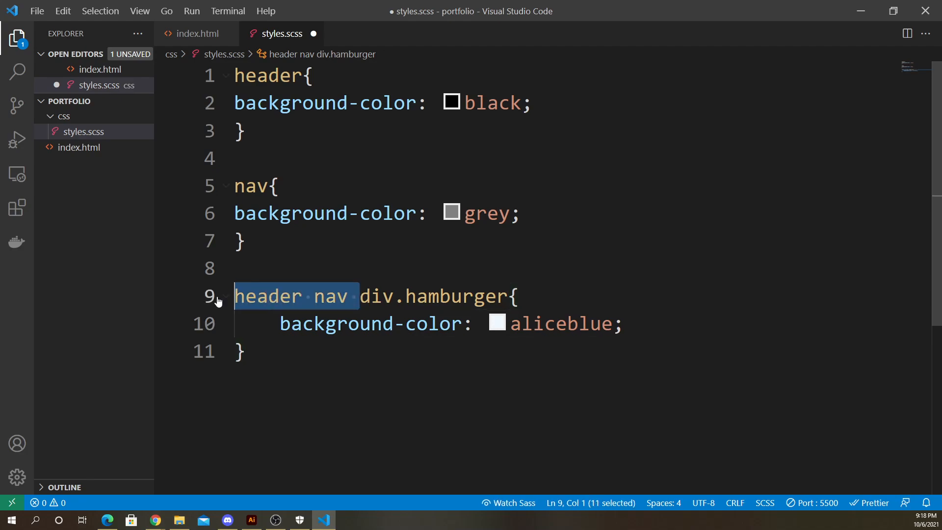
pyautogui.press('BackSpace')
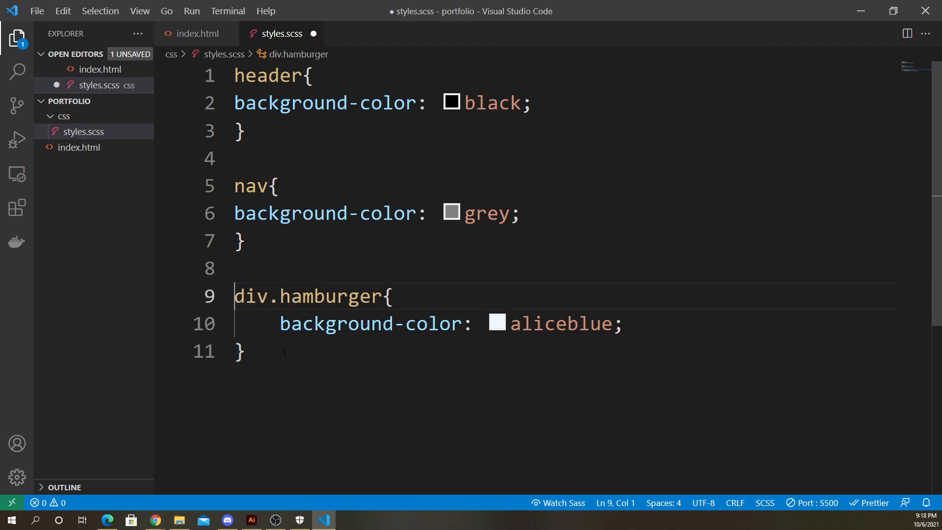
pyautogui.hotkey('ctrl', 's')
pyautogui.click(891, 10)
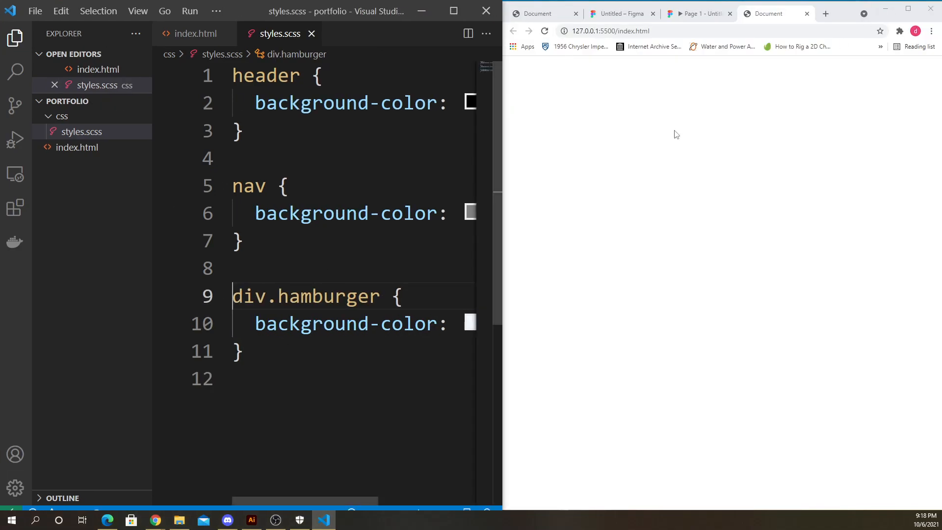
# - Add a link element on a new line in index.html's head with type "text/css"
pyautogui.click(197, 35)
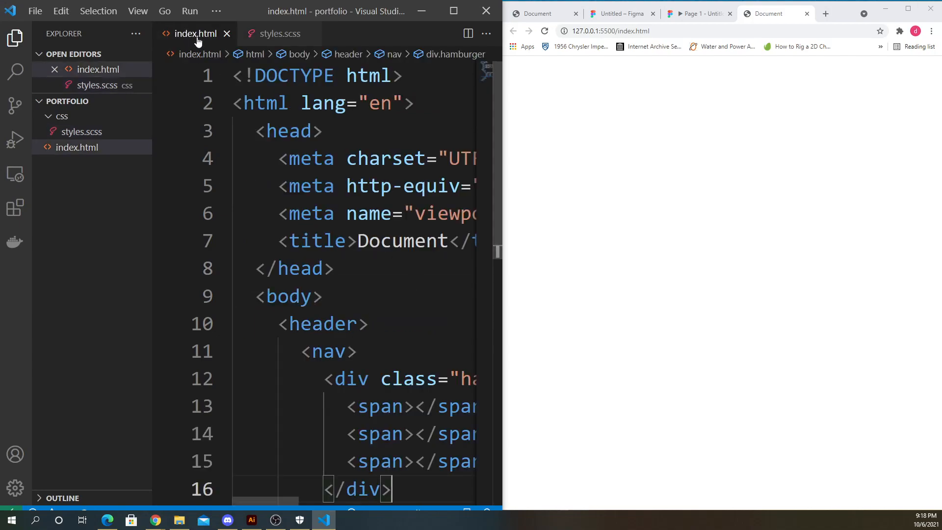
pyautogui.moveTo(502, 126); pyautogui.dragTo(753, 127)
pyautogui.press('Return')
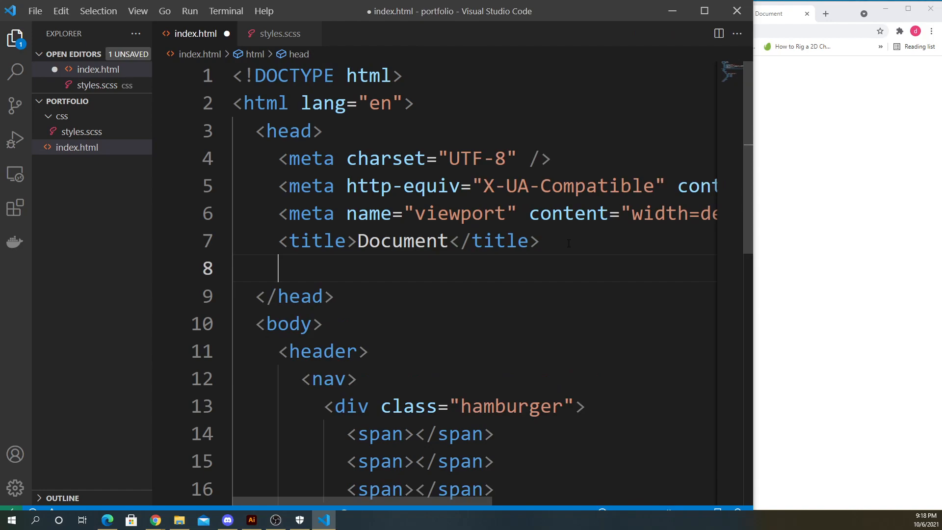
pyautogui.write('<lin')
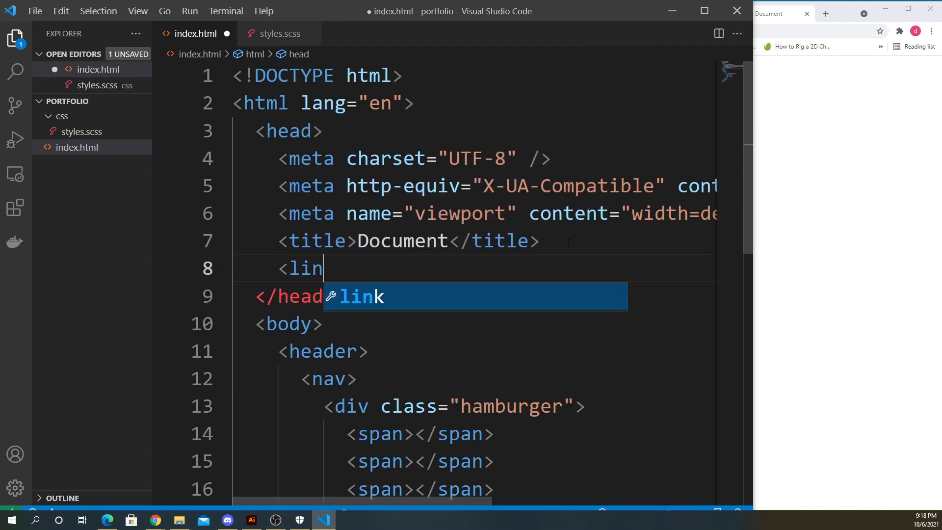
pyautogui.write('k ty')
pyautogui.press('Return')
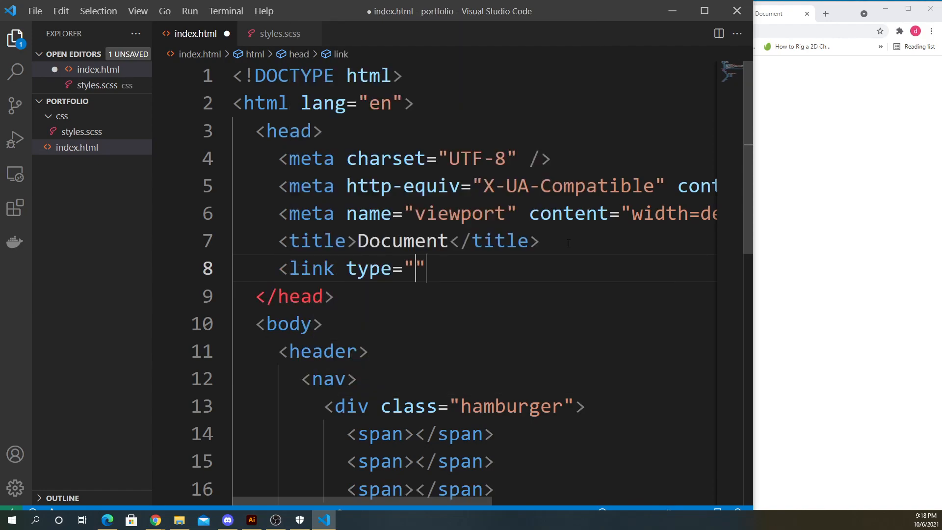
pyautogui.write('tex')
pyautogui.write('t/css')
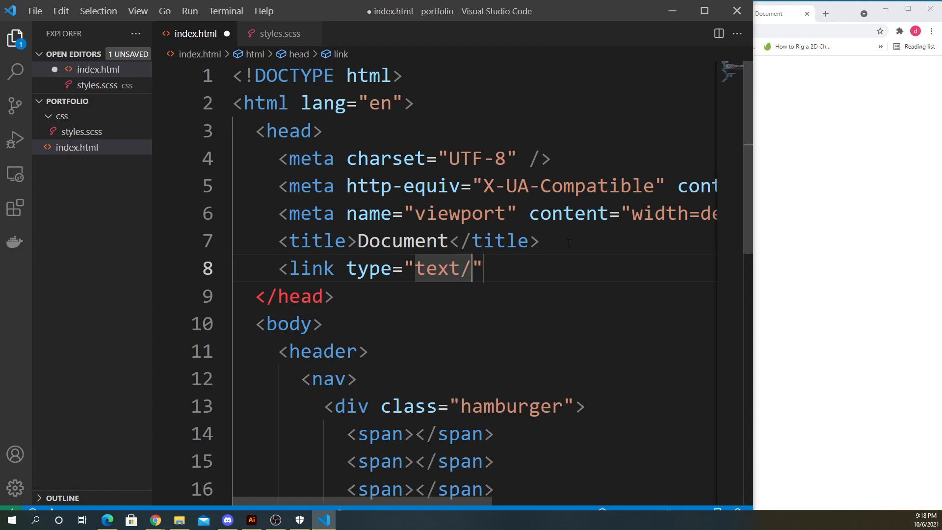
# - Give the link rel "stylesheet" and href "css/styles.css" and close the tag
pyautogui.press('Tab')
pyautogui.write('rel')
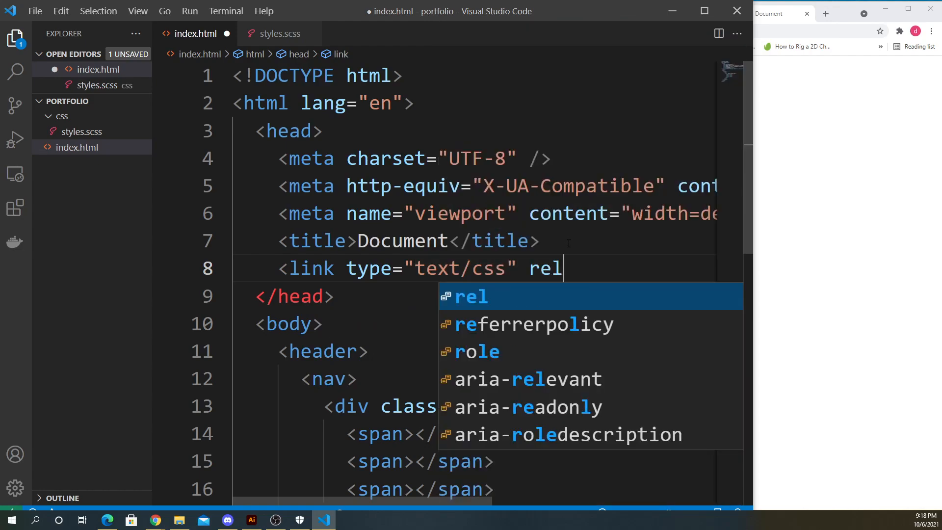
pyautogui.write('="stylesheet')
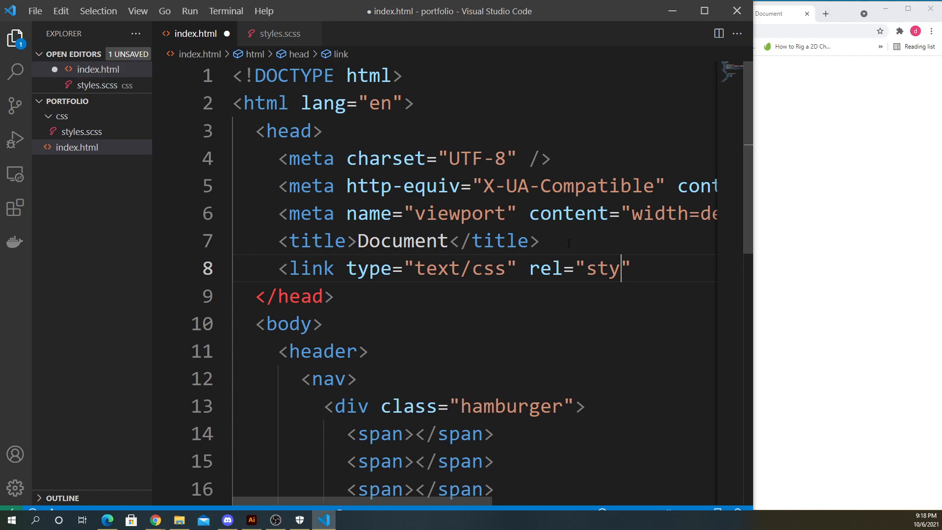
pyautogui.press('Right')
pyautogui.write('href')
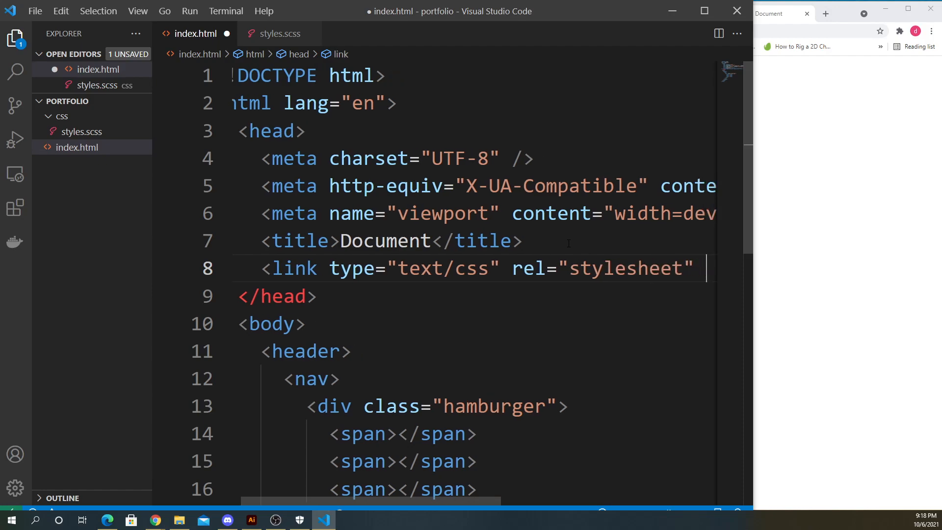
pyautogui.press('Return')
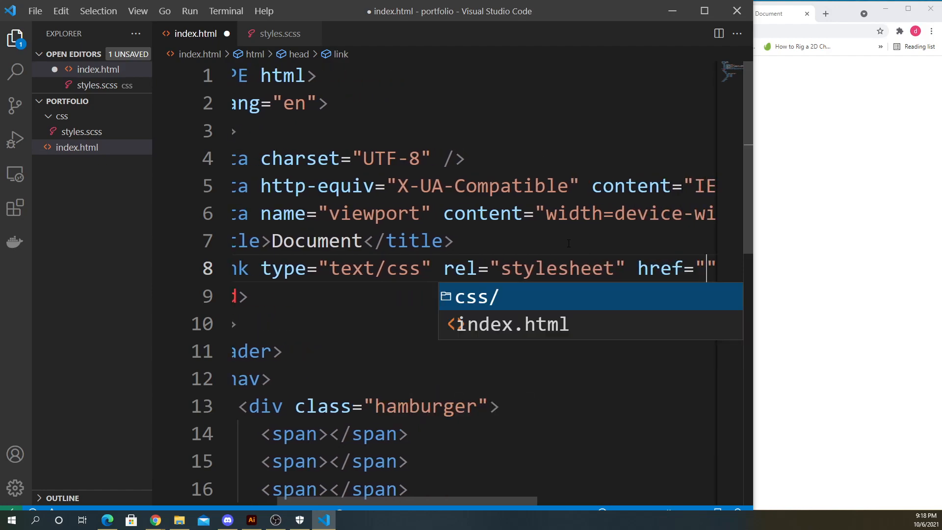
pyautogui.write('css/sty')
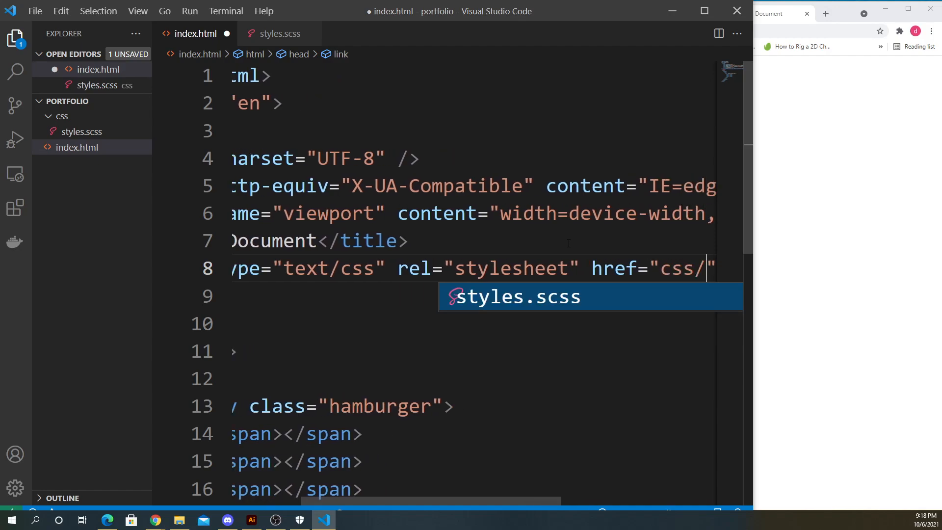
pyautogui.write('les.css')
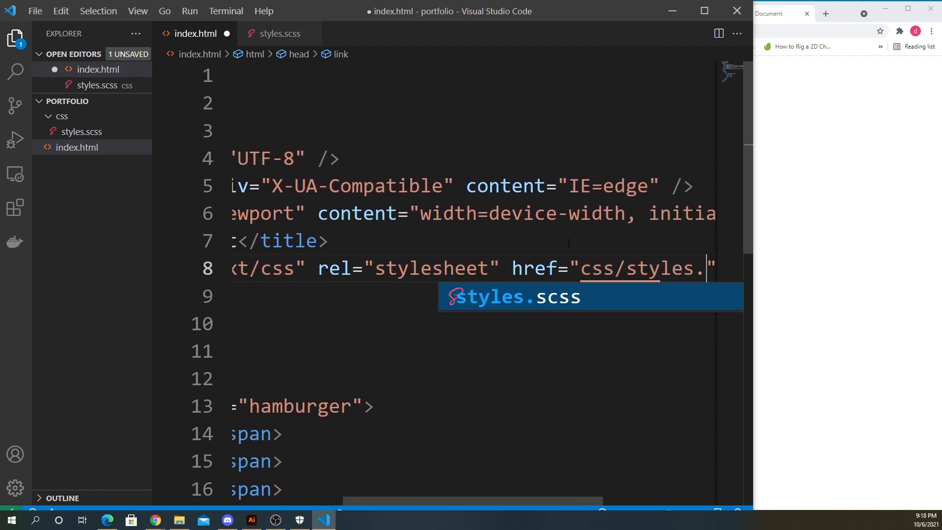
pyautogui.click(422, 377)
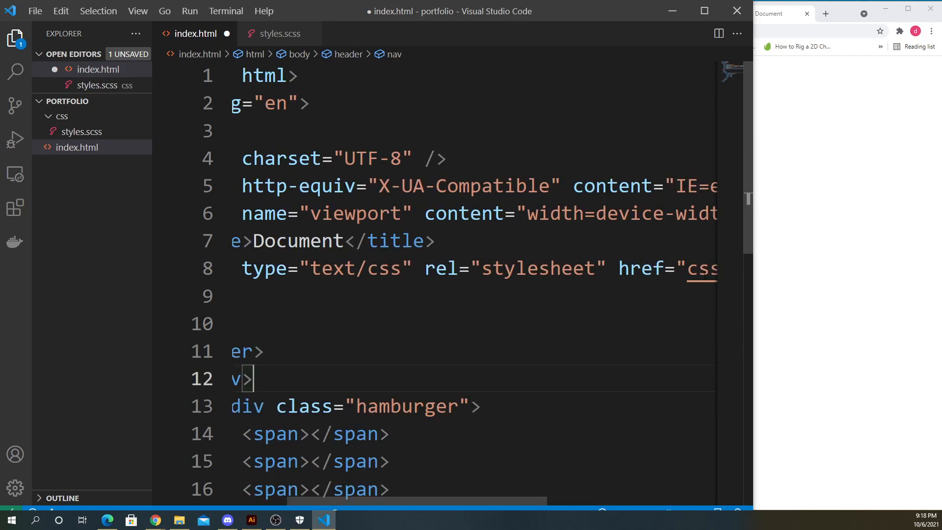
pyautogui.moveTo(514, 500); pyautogui.dragTo(629, 501)
pyautogui.moveTo(512, 269); pyautogui.dragTo(625, 278)
pyautogui.click(651, 271)
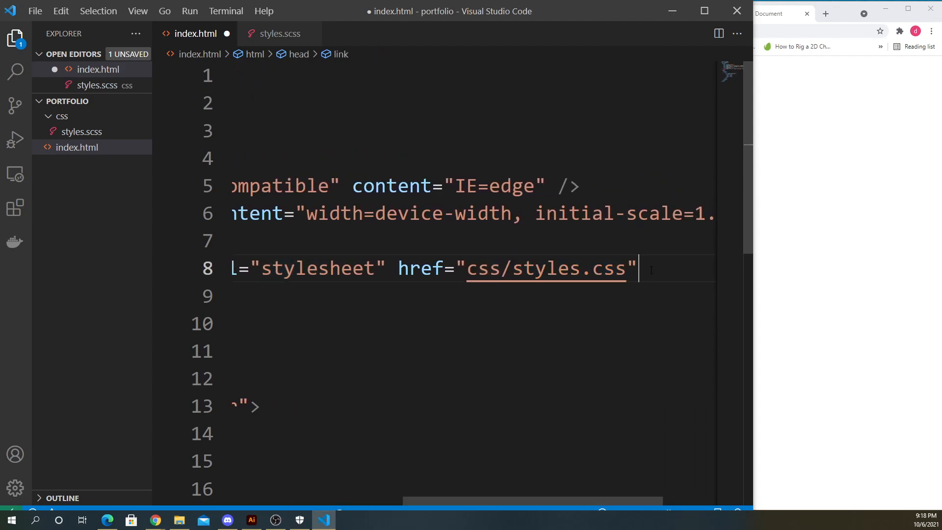
pyautogui.moveTo(610, 499); pyautogui.dragTo(605, 474)
pyautogui.write('>')
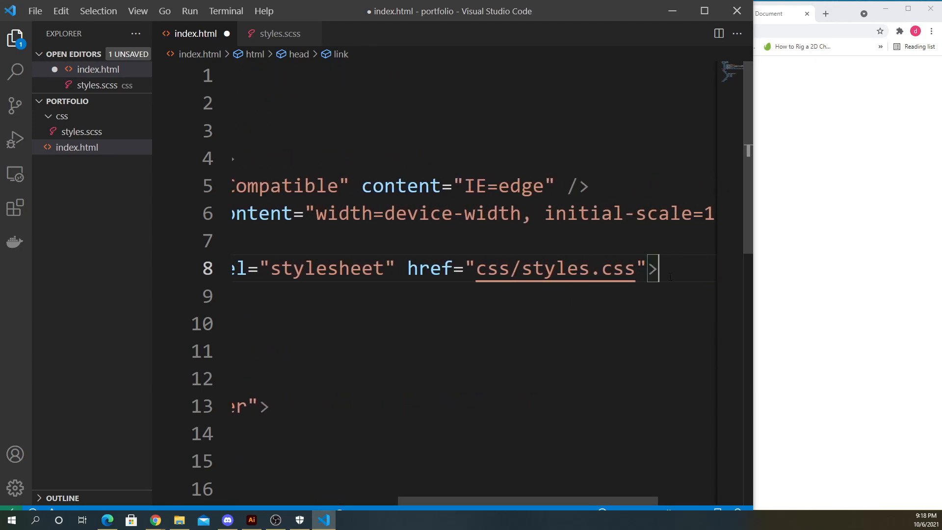
pyautogui.click(737, 11)
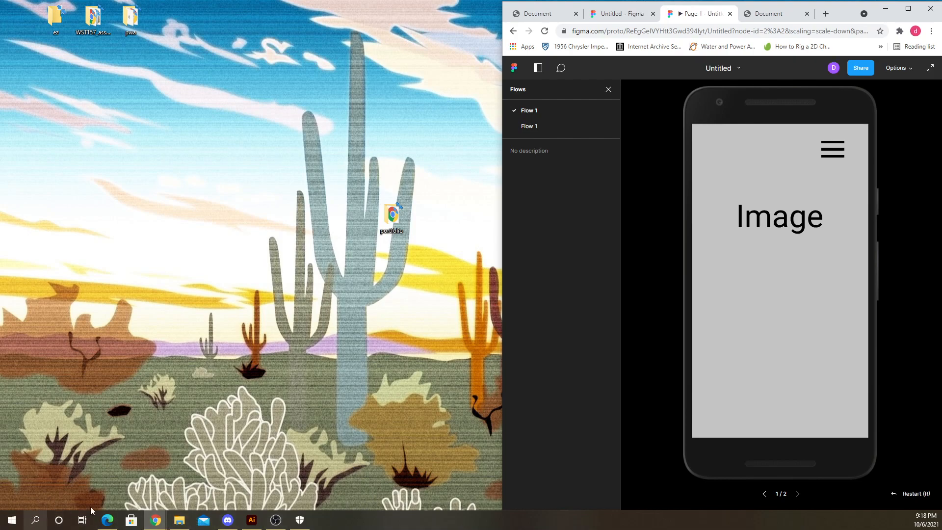
pyautogui.click(34, 520)
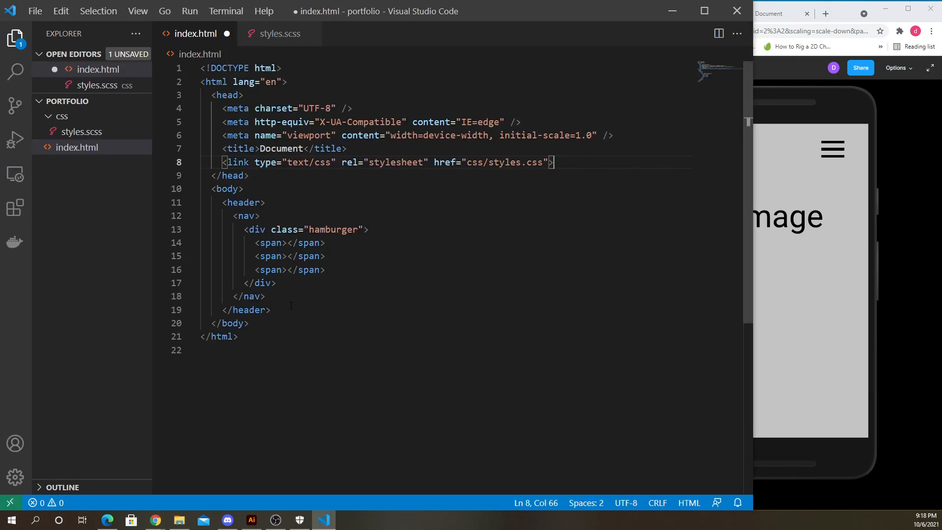
pyautogui.click(291, 305)
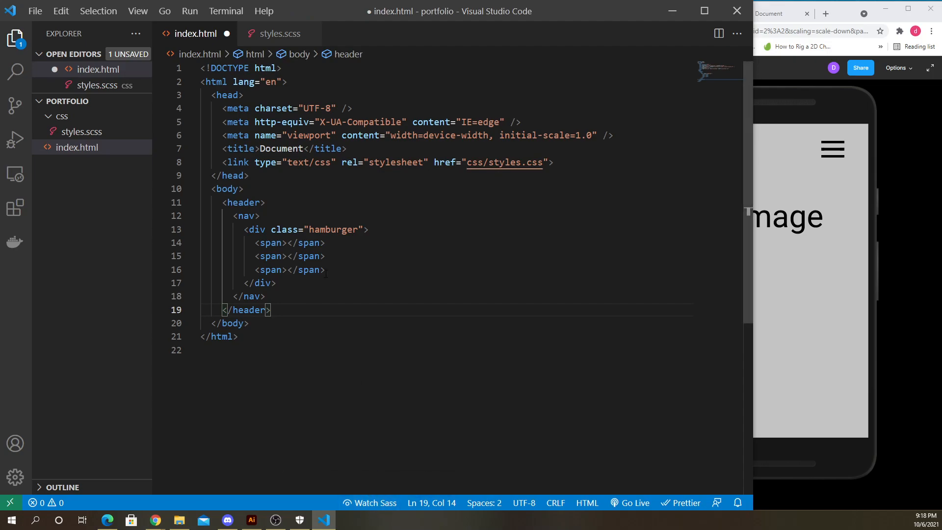
# - Search the extensions for live sass and open the Live Sass Compiler extension page
pyautogui.click(15, 208)
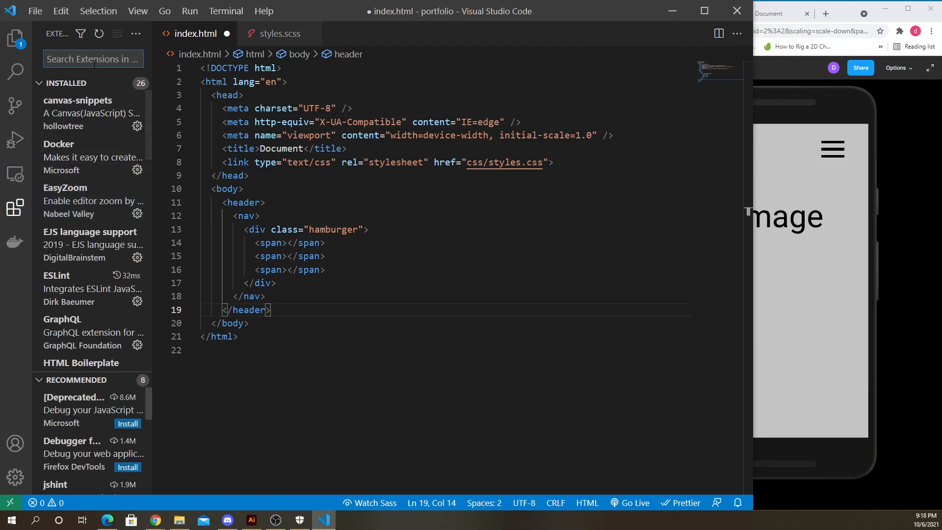
pyautogui.write('liv')
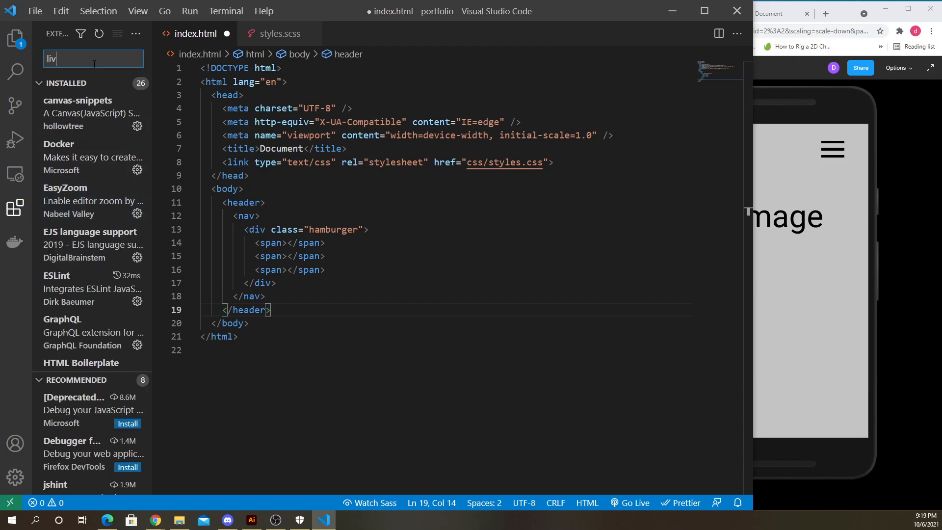
pyautogui.write('e sass')
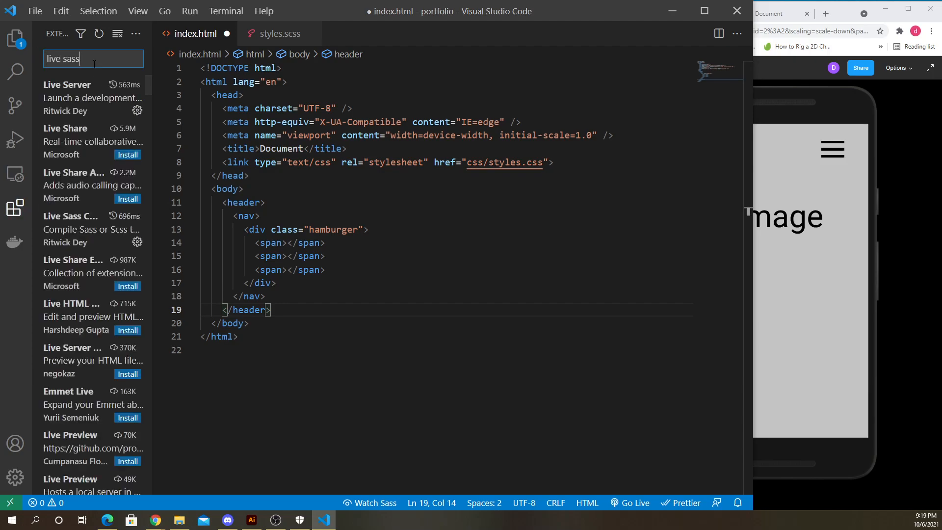
pyautogui.click(84, 95)
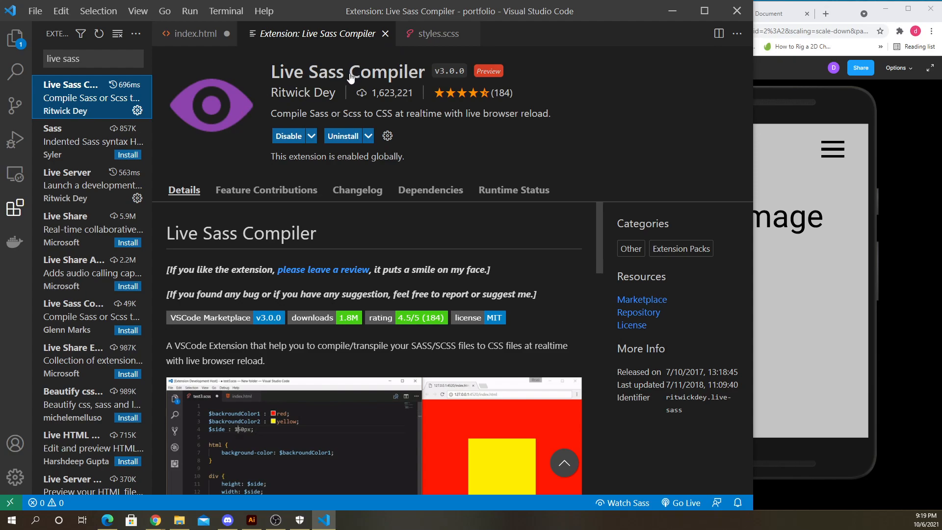
# - Start Live Sass watching on styles.scss to compile it to CSS
pyautogui.click(452, 42)
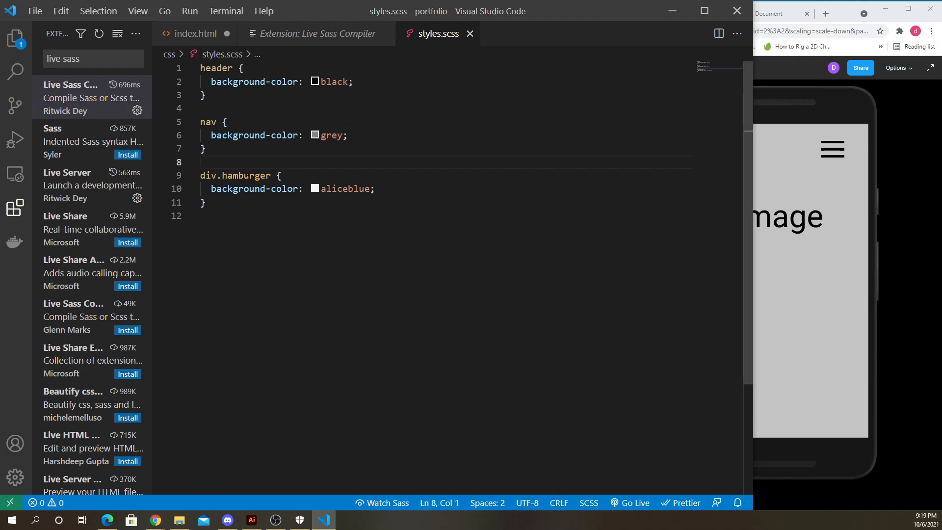
pyautogui.click(384, 504)
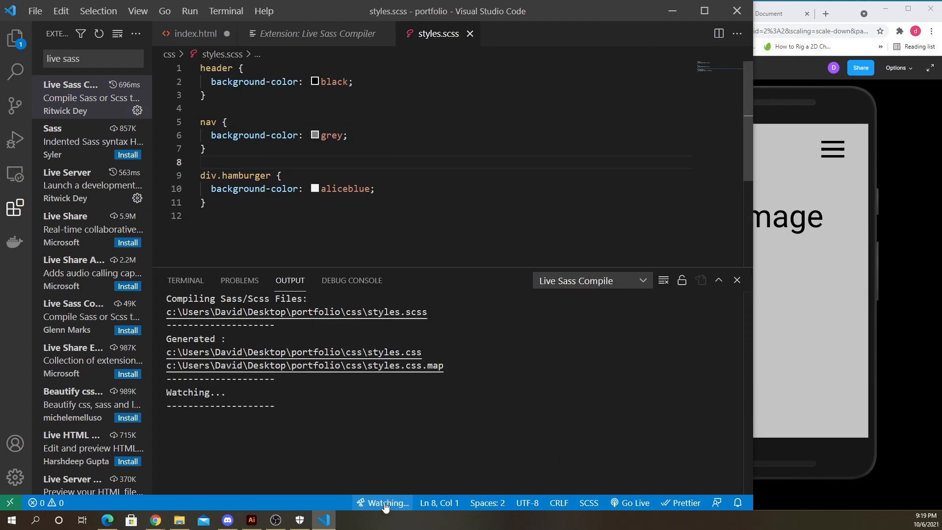
# - Inspect the generated styles.css and styles.css.map files in the css folder
pyautogui.click(10, 40)
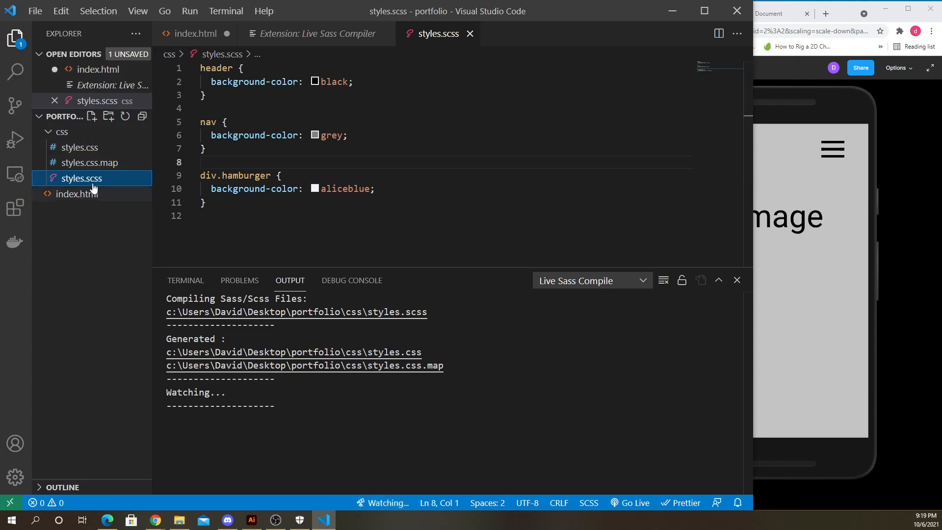
pyautogui.click(103, 148)
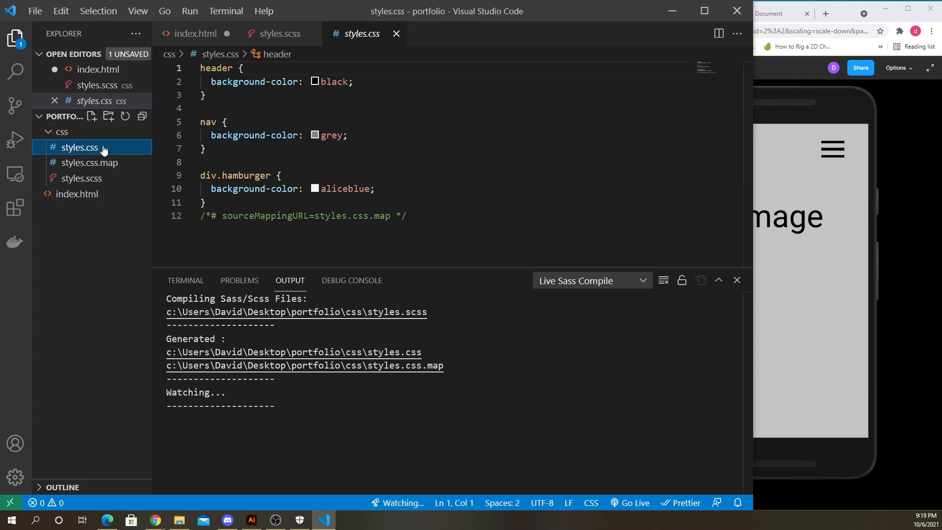
pyautogui.click(77, 165)
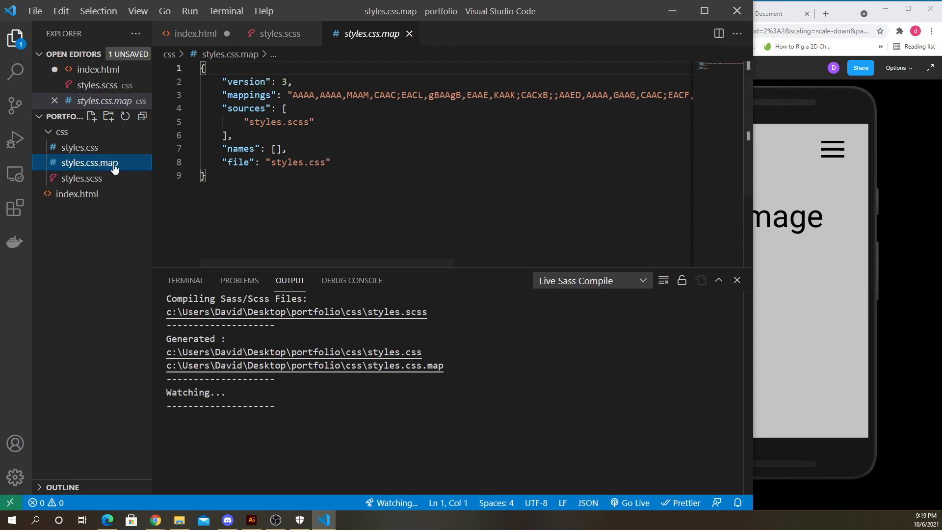
pyautogui.click(89, 147)
pyautogui.click(89, 157)
pyautogui.click(89, 148)
pyautogui.click(88, 163)
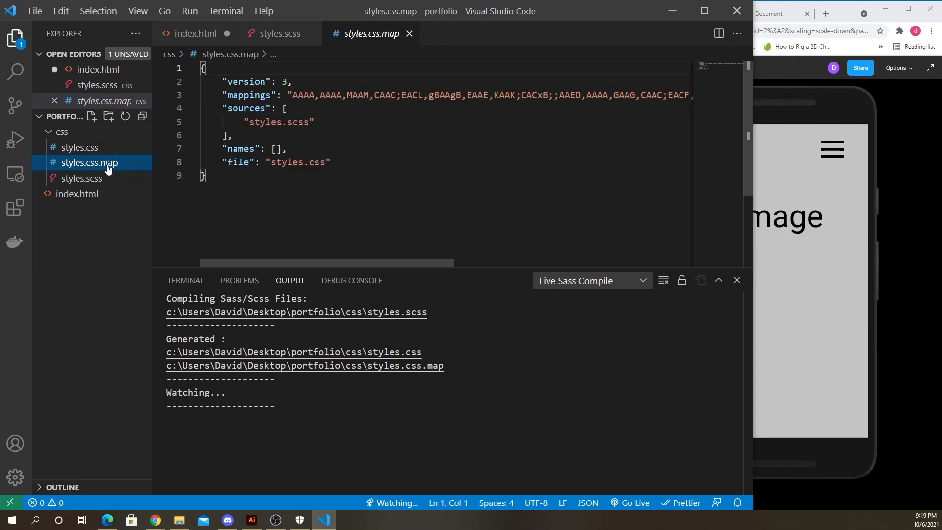
pyautogui.click(82, 148)
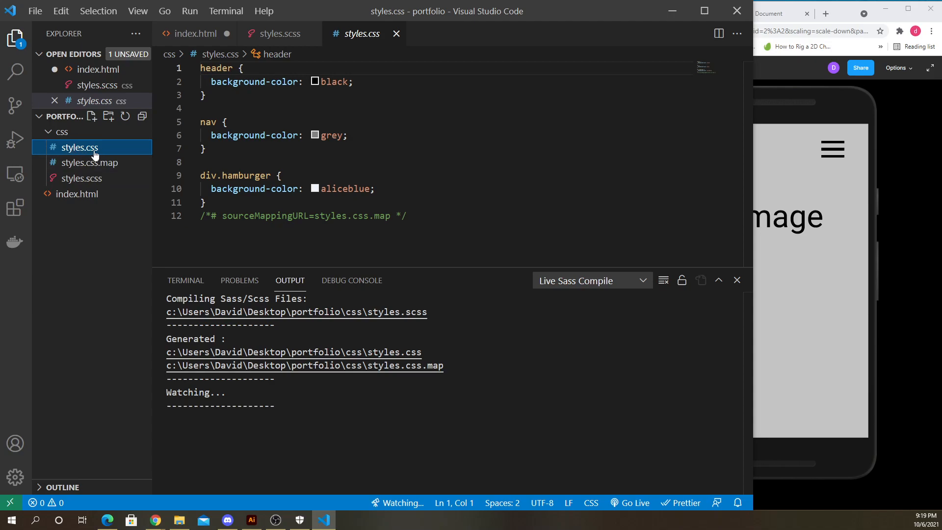
# - Compare styles.scss with the compiled styles.css and its source-mapping comment
pyautogui.click(292, 41)
pyautogui.click(333, 36)
pyautogui.click(265, 31)
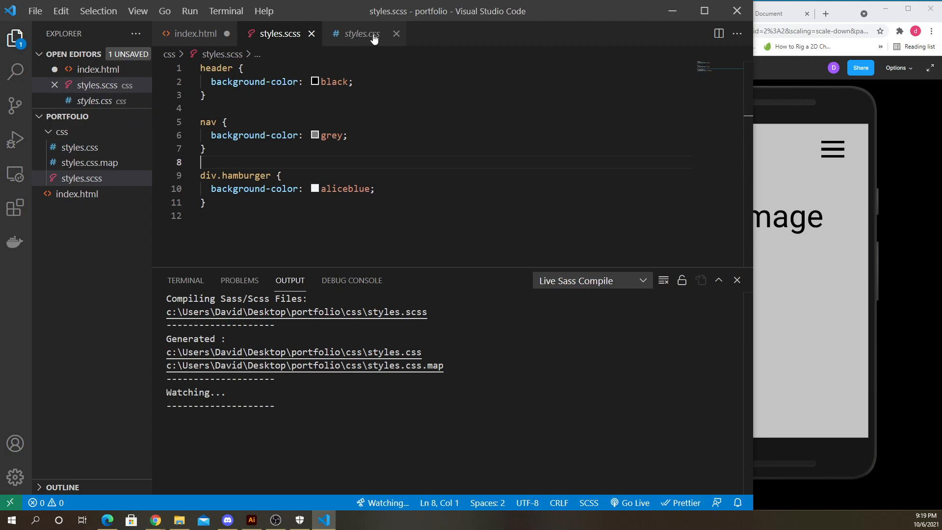
pyautogui.click(340, 37)
pyautogui.click(286, 33)
pyautogui.click(353, 36)
pyautogui.click(271, 35)
pyautogui.click(361, 42)
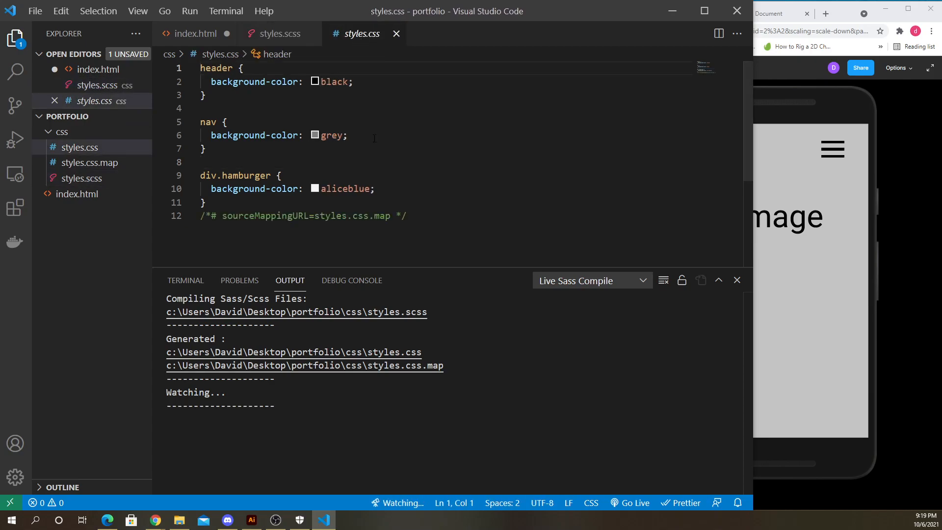
pyautogui.moveTo(420, 225); pyautogui.dragTo(197, 221)
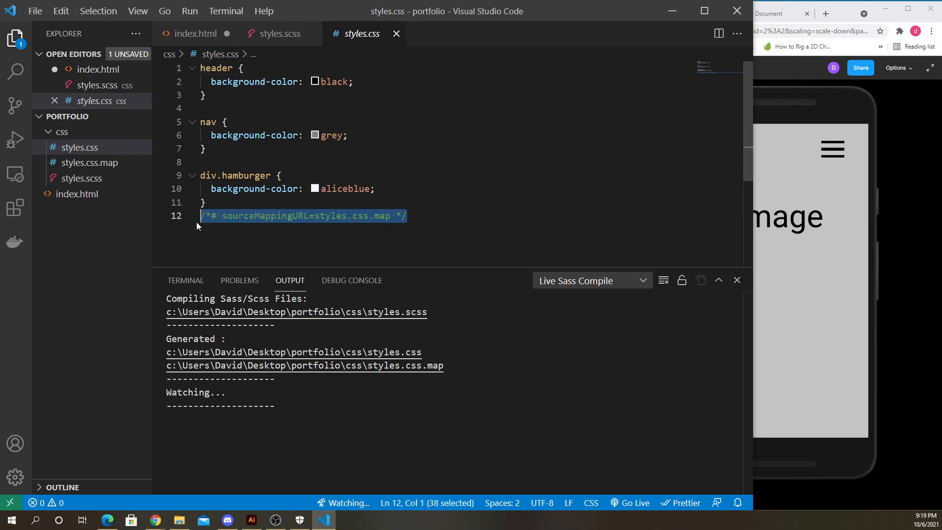
pyautogui.click(387, 189)
# - Open index.html with Live Server in the browser
pyautogui.click(824, 28)
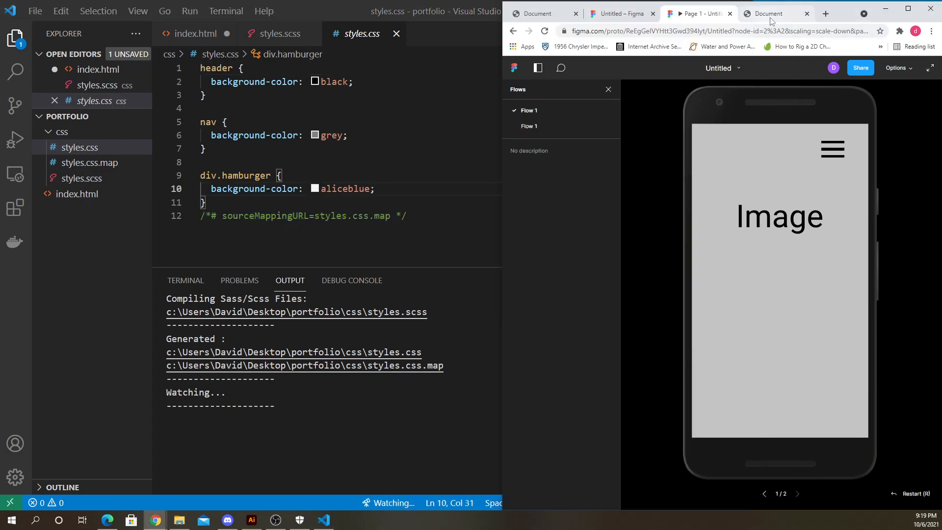
pyautogui.click(769, 15)
pyautogui.click(542, 31)
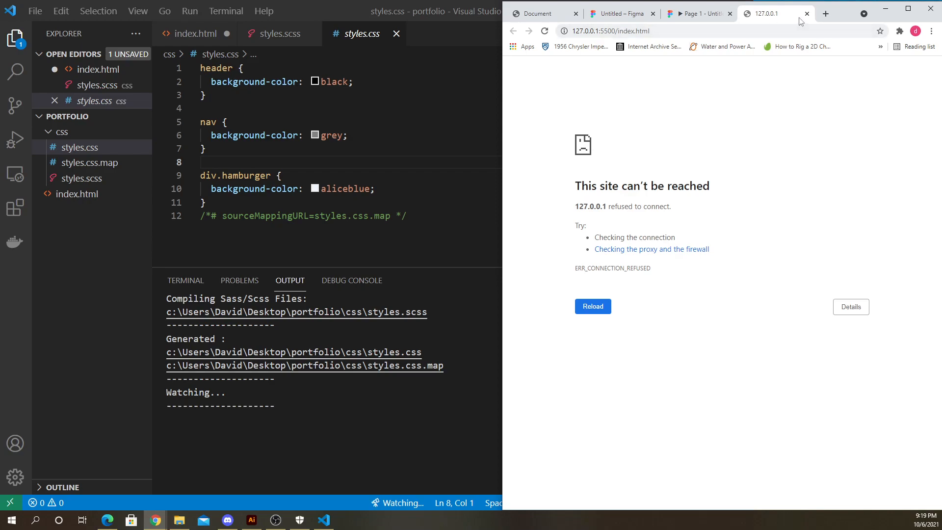
pyautogui.click(807, 14)
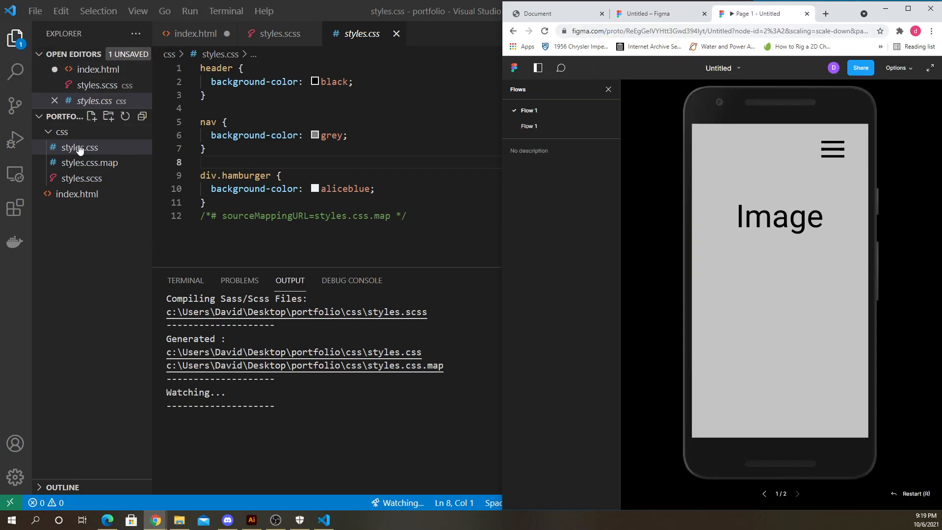
pyautogui.rightClick(73, 195)
pyautogui.click(126, 206)
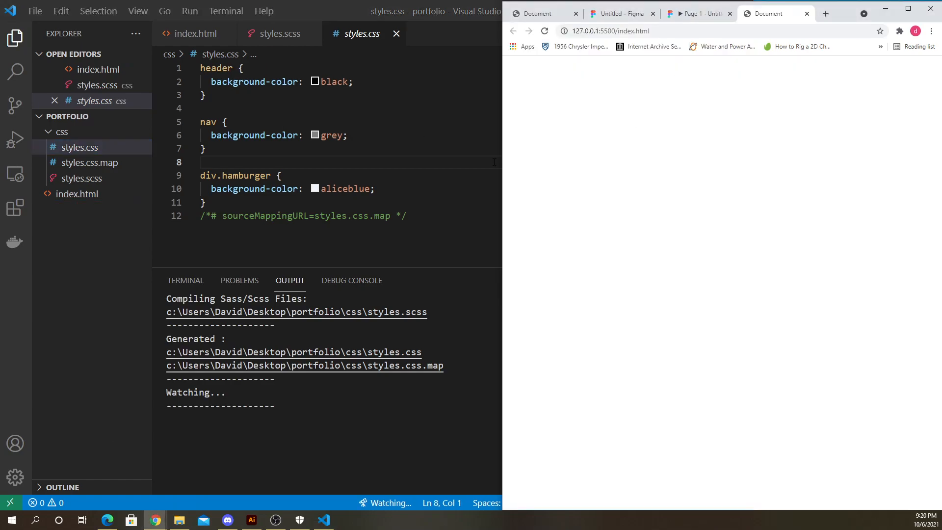
# - Arrange the editor and browser side by side and review the header, nav and hamburger markup in index.html
pyautogui.moveTo(500, 176); pyautogui.dragTo(540, 176)
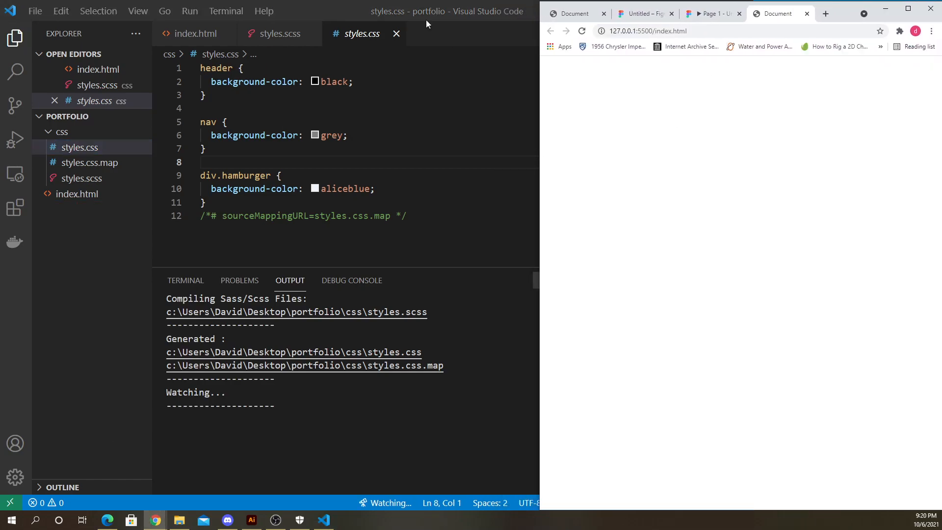
pyautogui.click(426, 20)
pyautogui.click(754, 191)
pyautogui.click(196, 34)
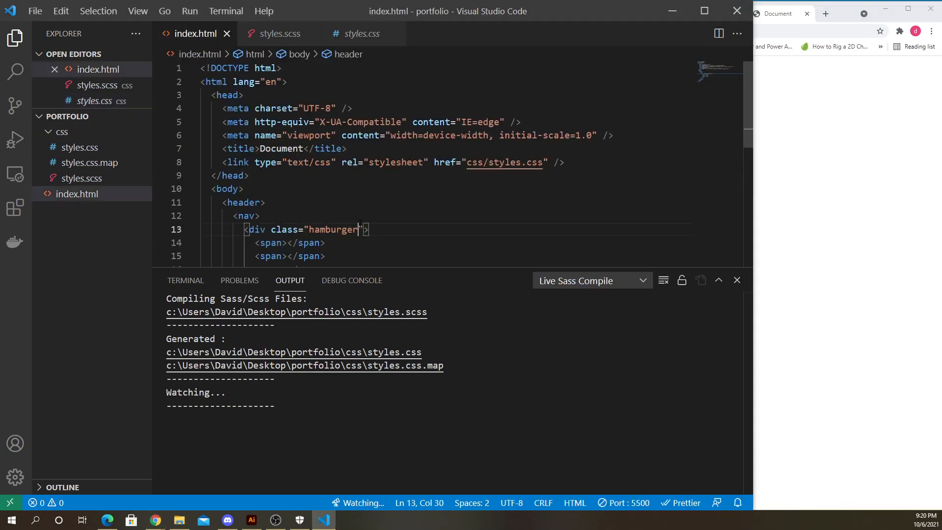
pyautogui.scroll(-2, 346, 207)
pyautogui.scroll(-2, 346, 206)
pyautogui.scroll(2, 271, 158)
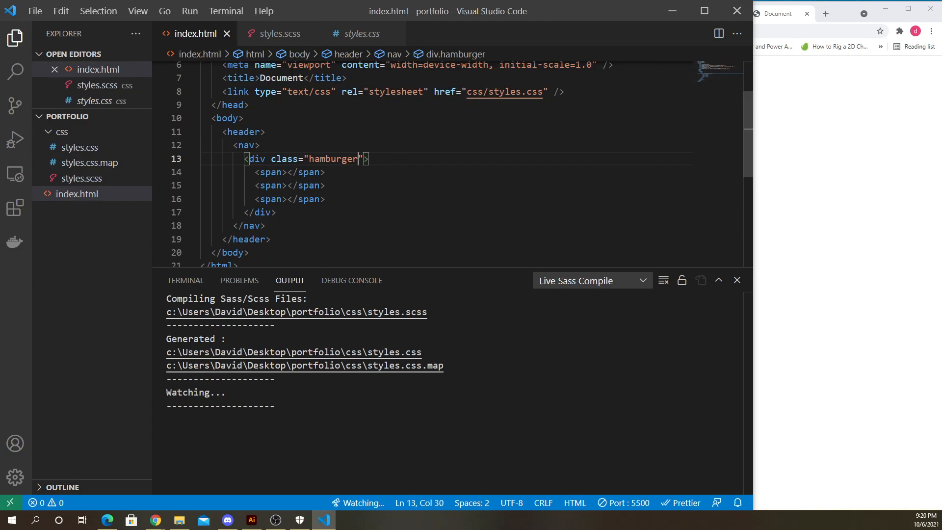
# - Give the header rule in styles.scss a height of 60px
pyautogui.click(280, 33)
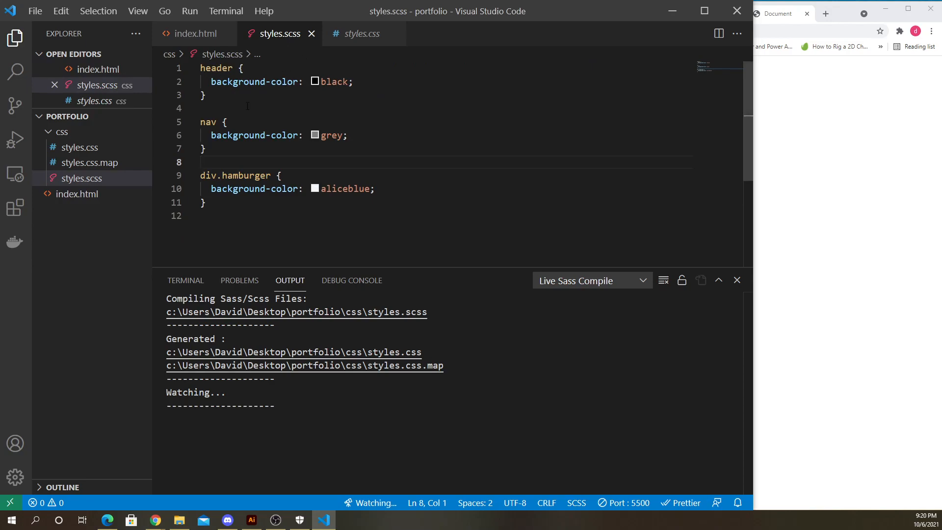
pyautogui.click(360, 80)
pyautogui.press('Return')
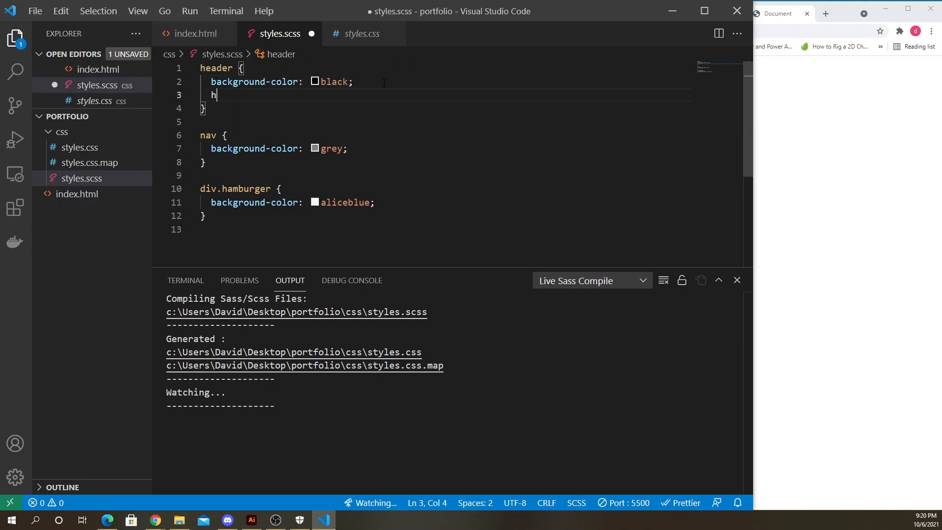
pyautogui.write('height:')
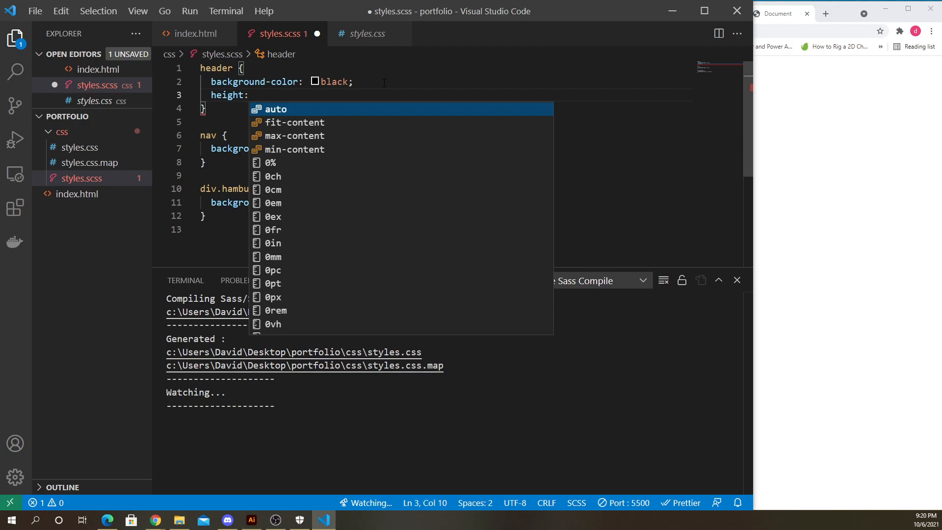
pyautogui.write('60px')
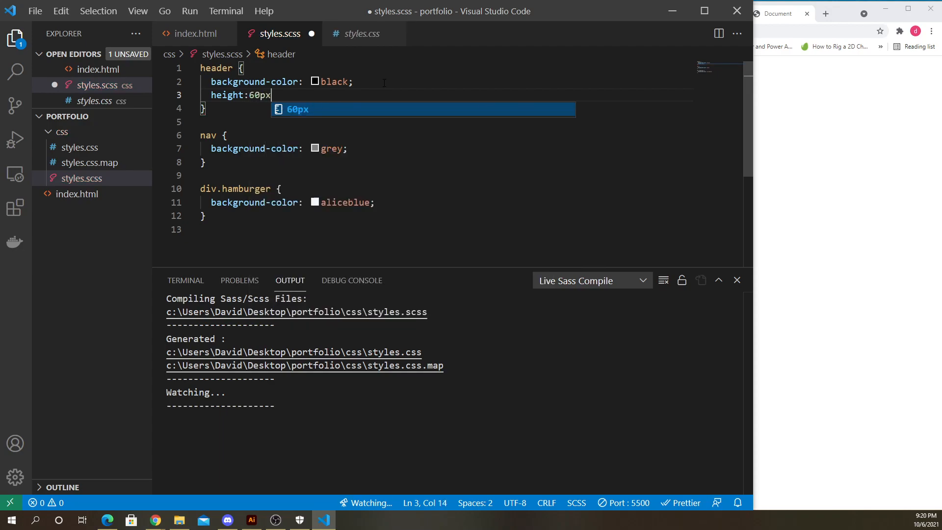
pyautogui.write(';')
# - Give the nav rule a height of 50px
pyautogui.click(391, 153)
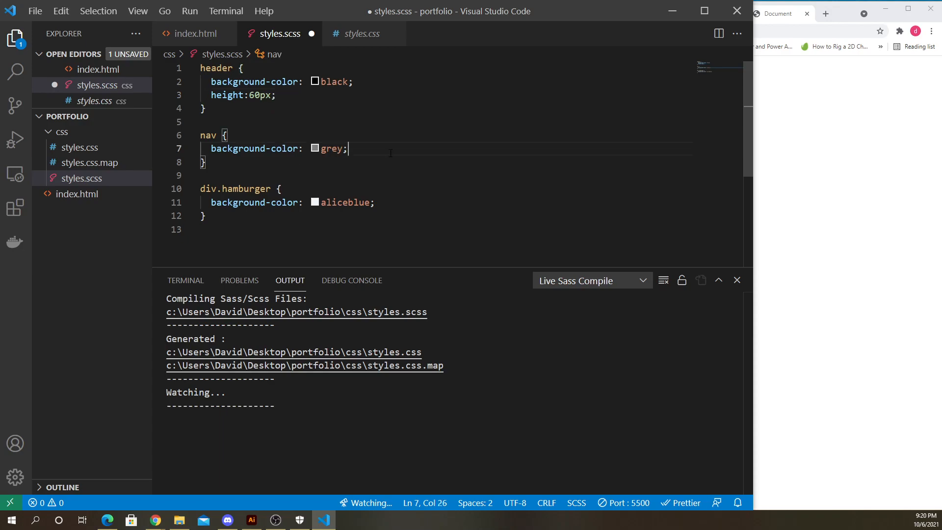
pyautogui.press('Return')
pyautogui.write('heig')
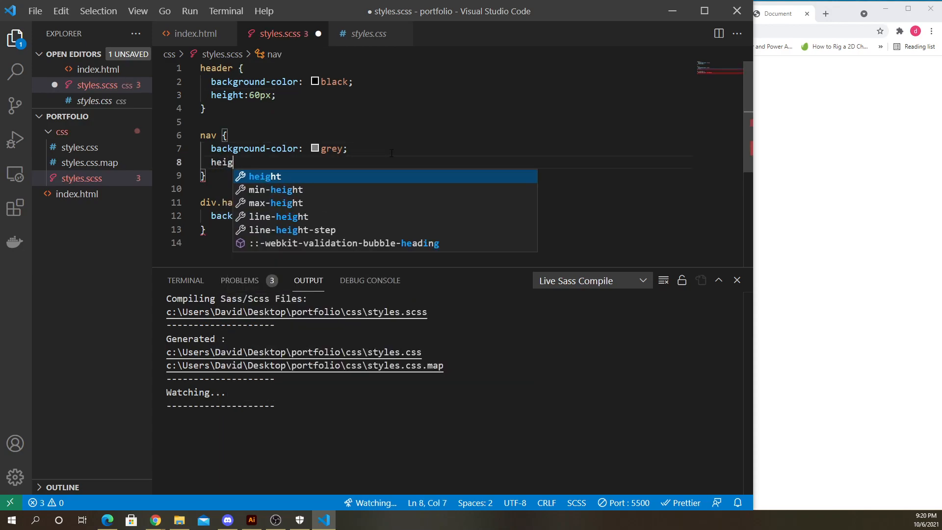
pyautogui.write('ht:')
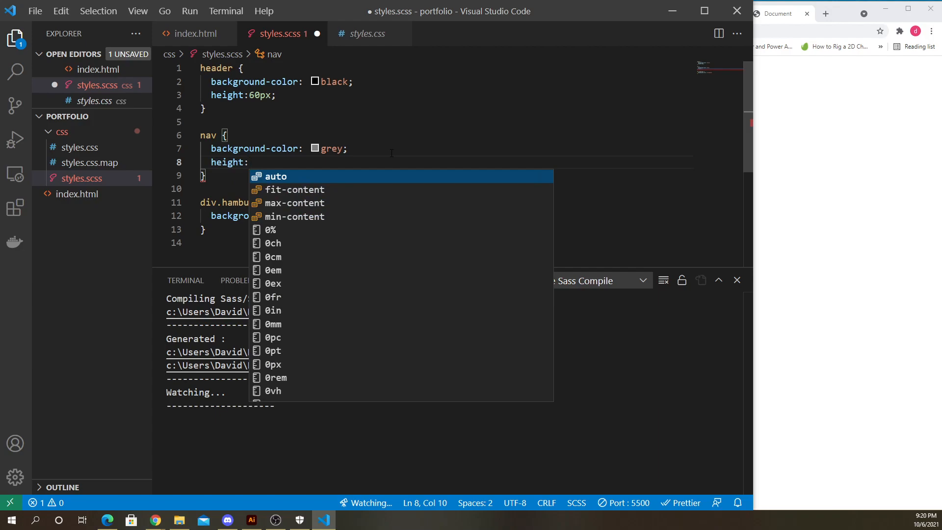
pyautogui.write('50px;')
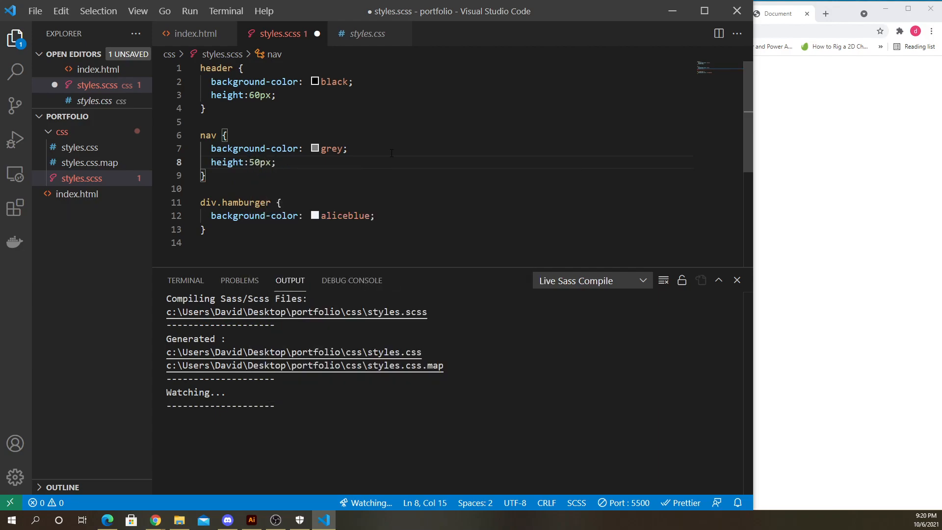
# - Give the div.hamburger rule a height of 40px and save the stylesheet
pyautogui.click(395, 216)
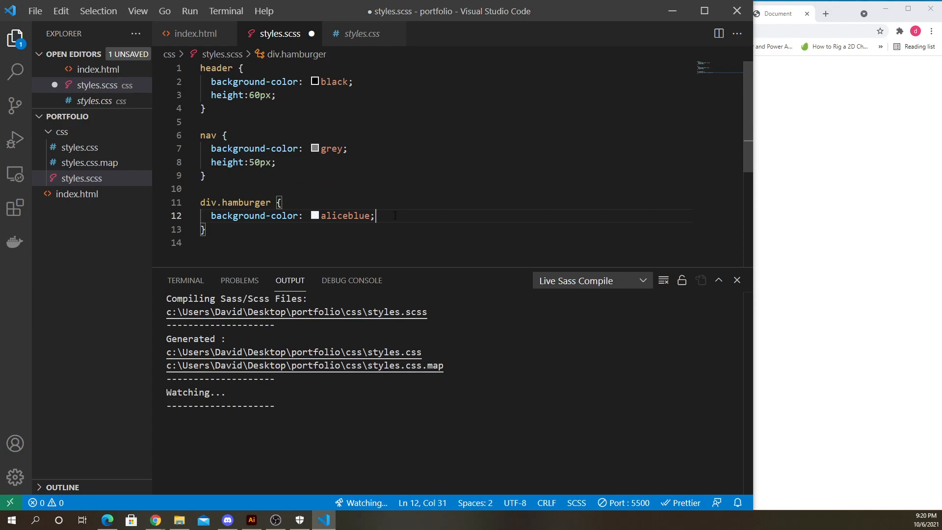
pyautogui.press('Return')
pyautogui.write('height: ')
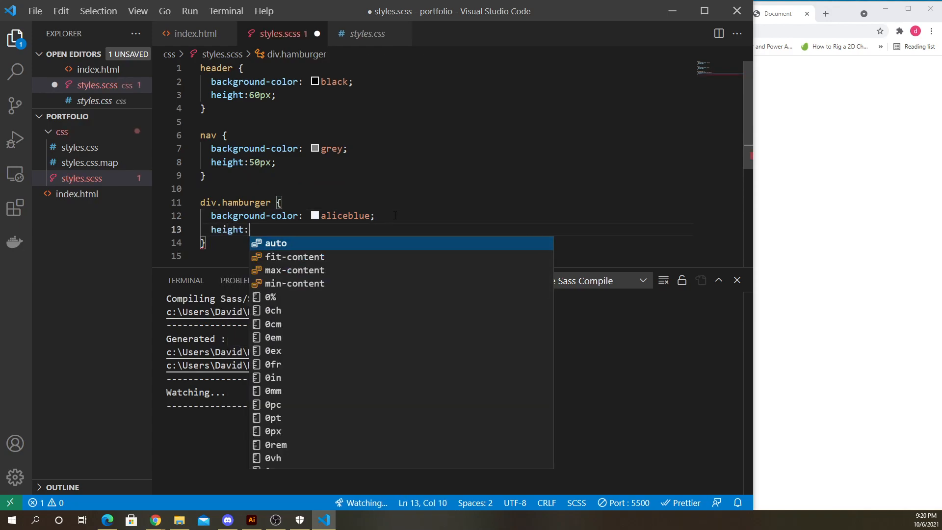
pyautogui.write('40px')
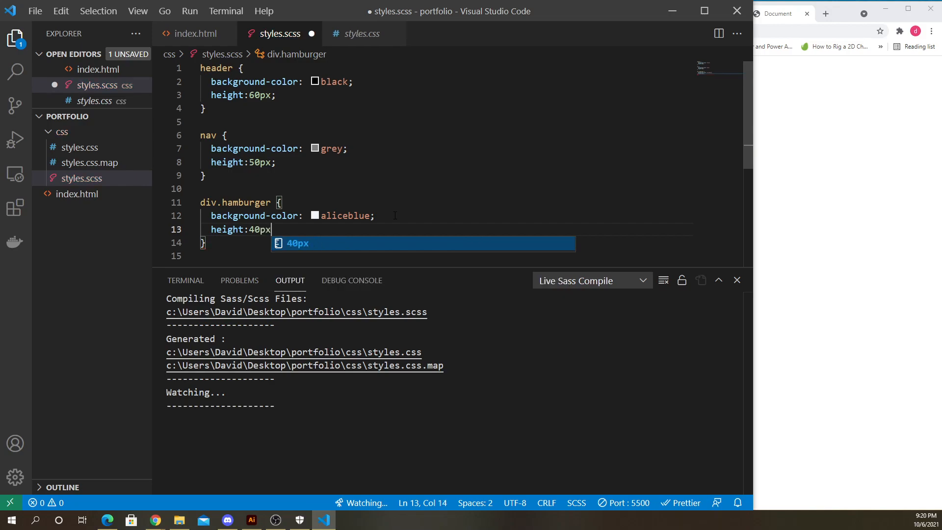
pyautogui.write(';')
pyautogui.hotkey('ctrl', 's')
pyautogui.click(852, 204)
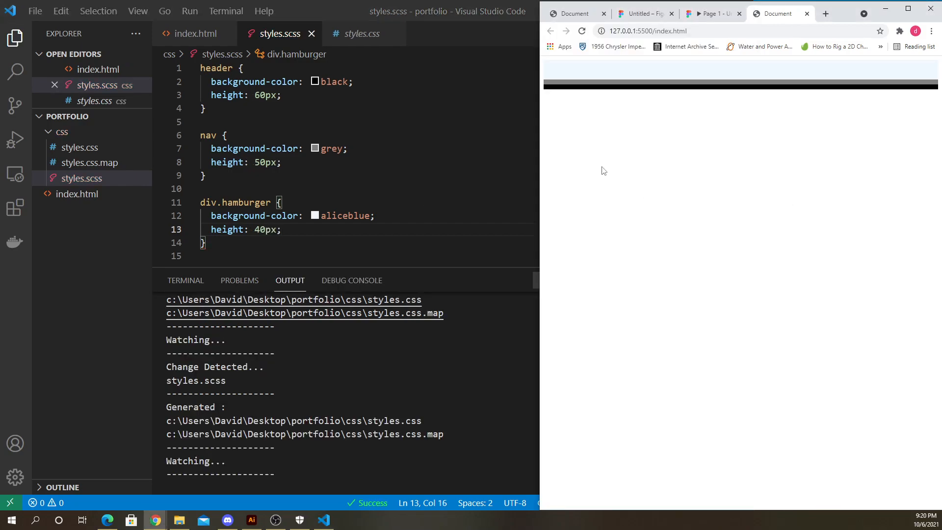
# - Compare the header, nav and hamburger bars in the browser preview with their style rules
pyautogui.moveTo(538, 86); pyautogui.dragTo(579, 86)
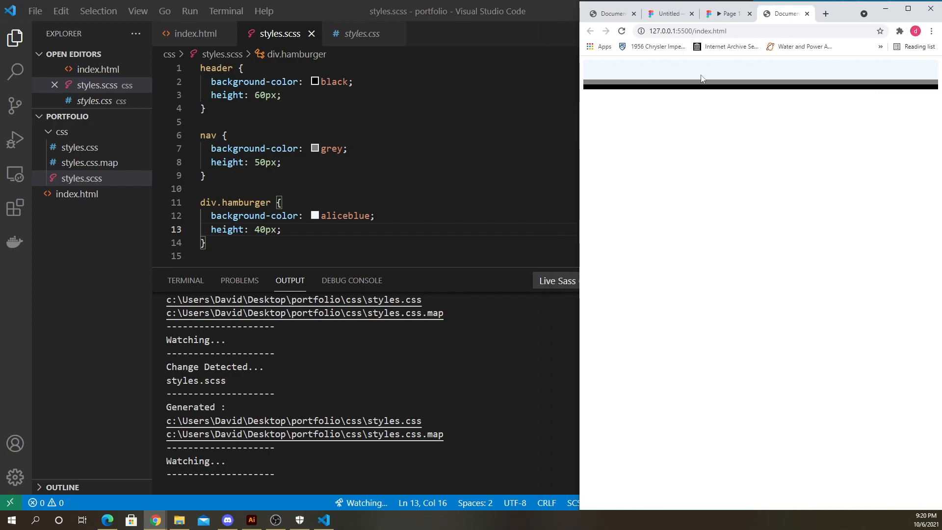
pyautogui.scroll(9, 706, 78)
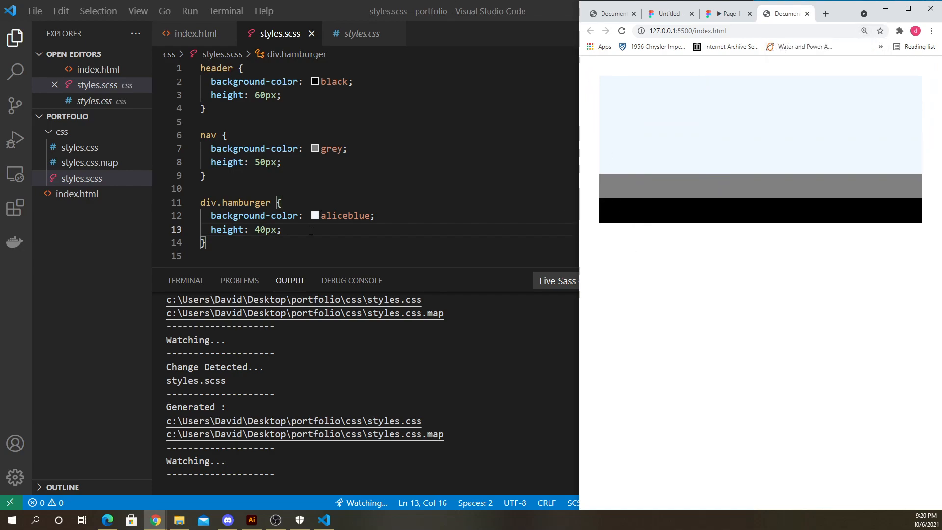
pyautogui.doubleClick(345, 216)
pyautogui.click(665, 120)
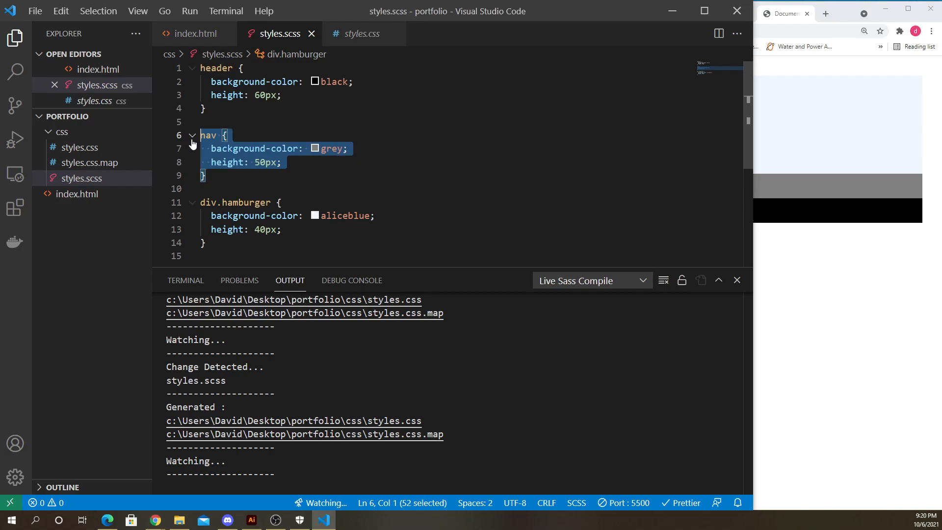
pyautogui.click(282, 162)
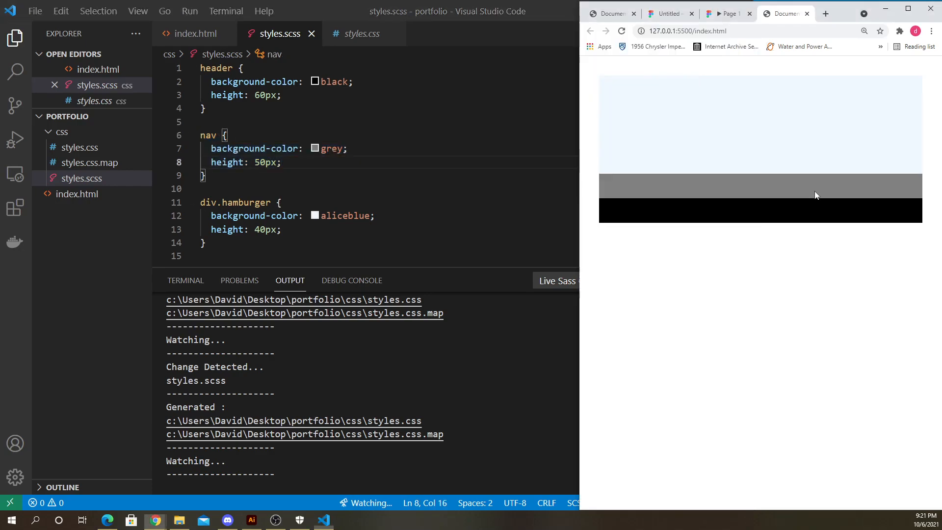
pyautogui.moveTo(227, 109); pyautogui.dragTo(195, 81)
pyautogui.click(333, 135)
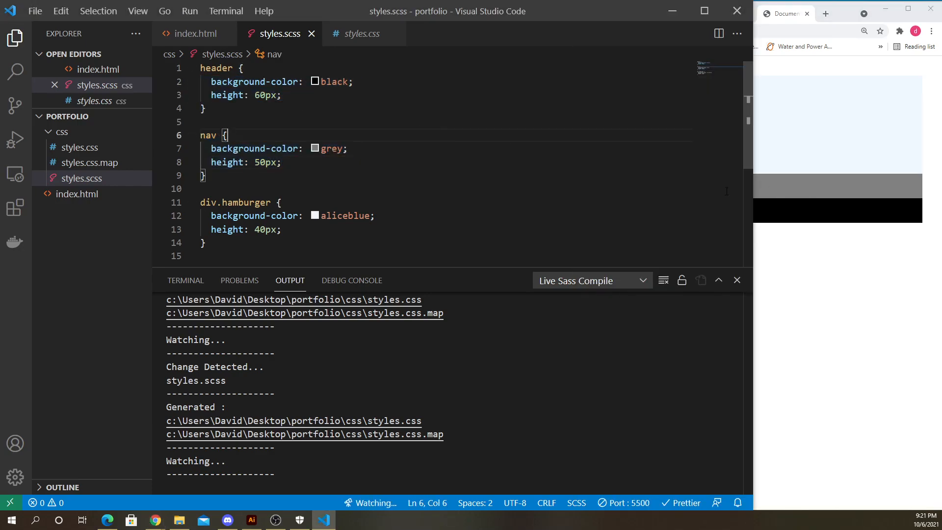
pyautogui.click(768, 208)
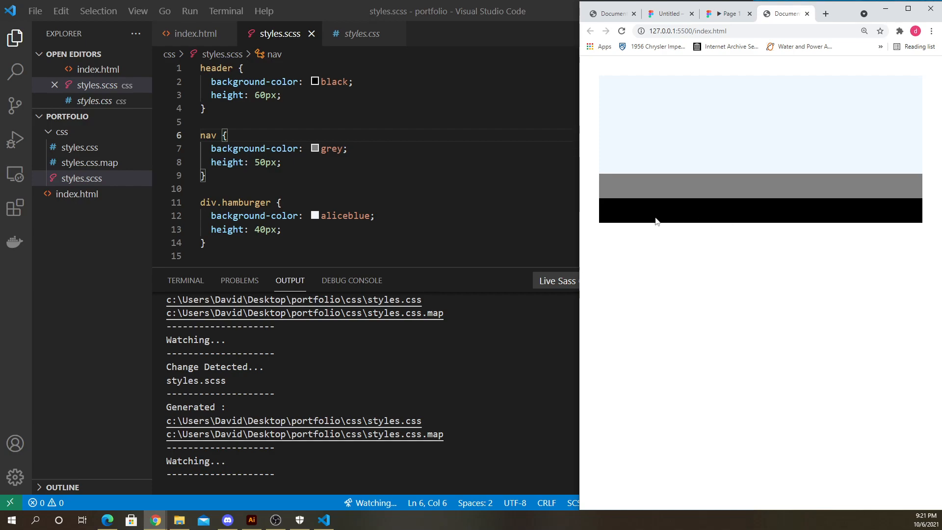
pyautogui.click(382, 216)
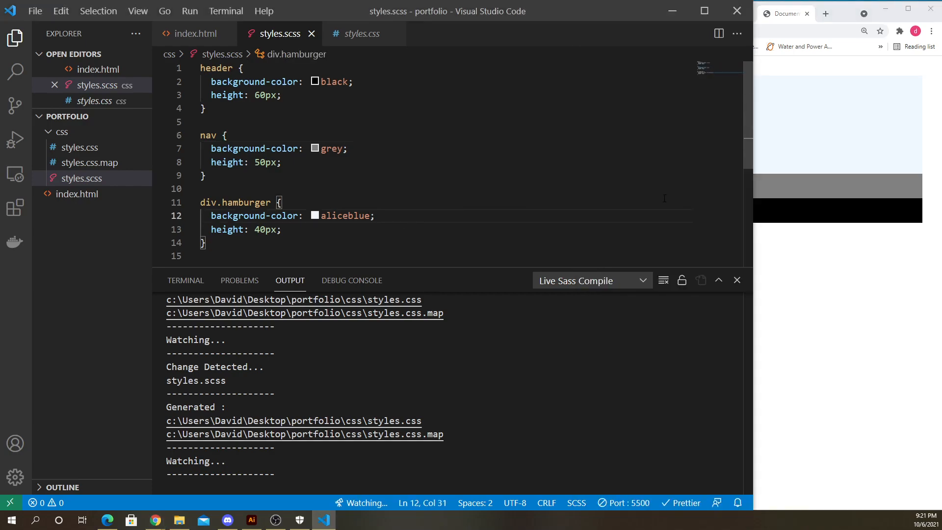
pyautogui.click(807, 249)
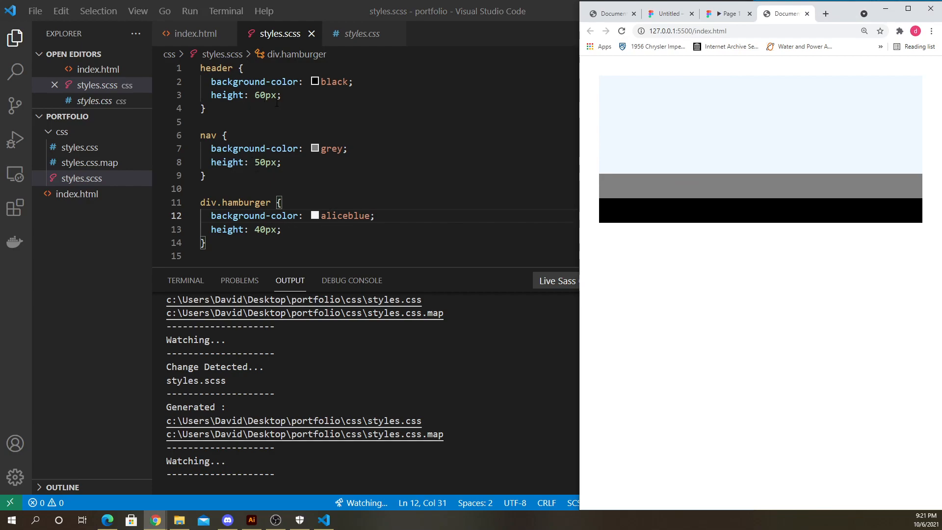
# - Add 10px padding to the header rule and save
pyautogui.click(329, 97)
pyautogui.press('Return')
pyautogui.write('pad')
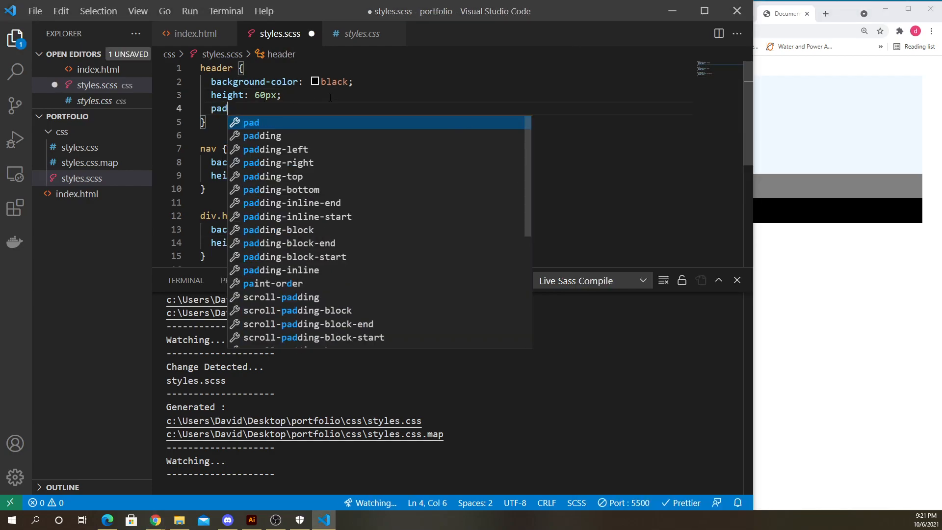
pyautogui.write('ding: 10px;')
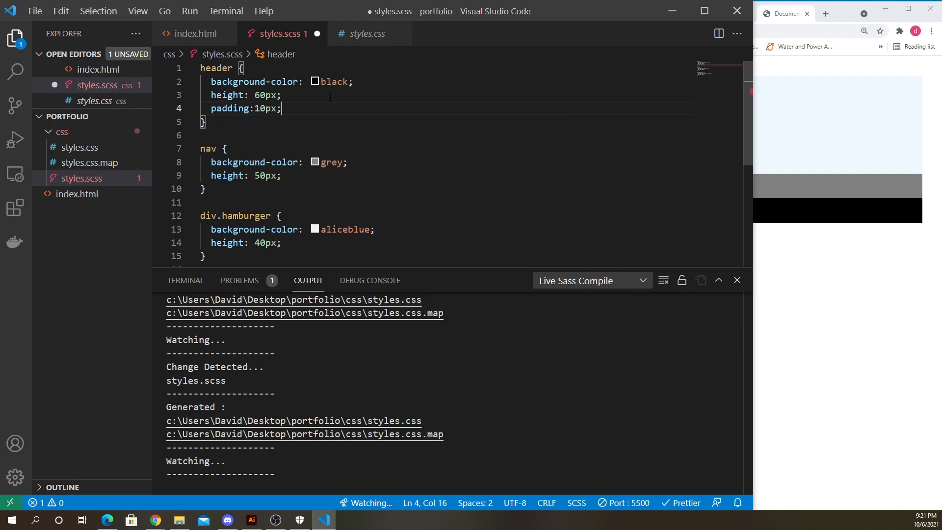
pyautogui.hotkey('ctrl', 's')
pyautogui.click(817, 254)
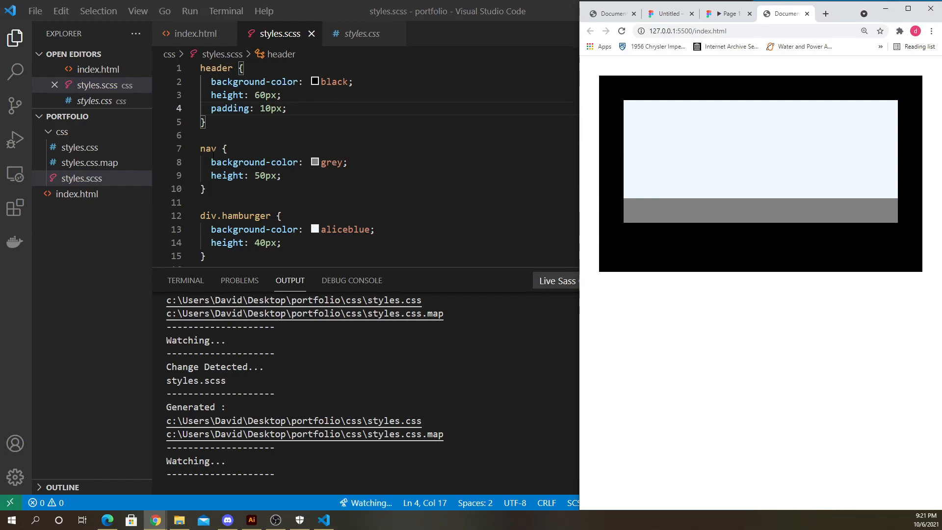
# - Add 10px padding to the nav rule and save
pyautogui.moveTo(239, 254); pyautogui.dragTo(198, 194)
pyautogui.moveTo(240, 168); pyautogui.dragTo(200, 126)
pyautogui.scroll(1, 294, 147)
pyautogui.click(863, 173)
pyautogui.hotkey('alt', 'Tab')
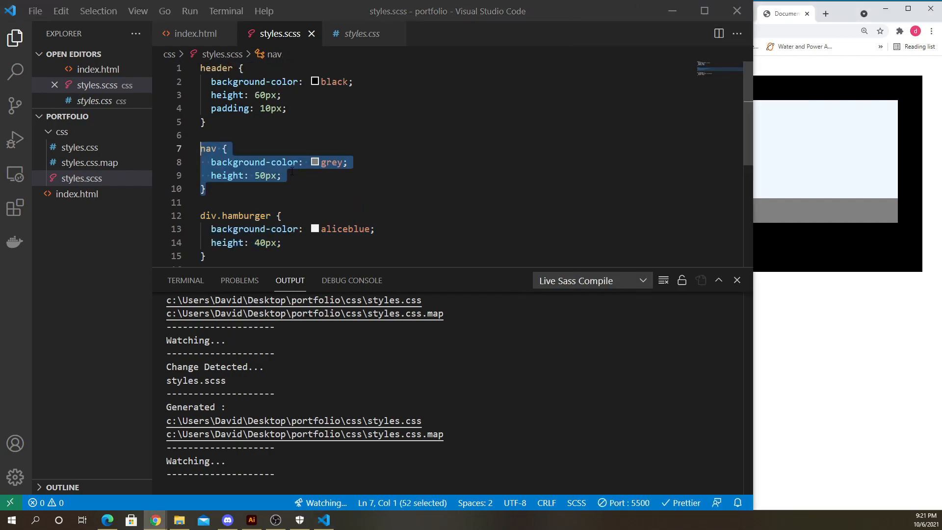
pyautogui.click(304, 176)
pyautogui.press('Return')
pyautogui.write('padd')
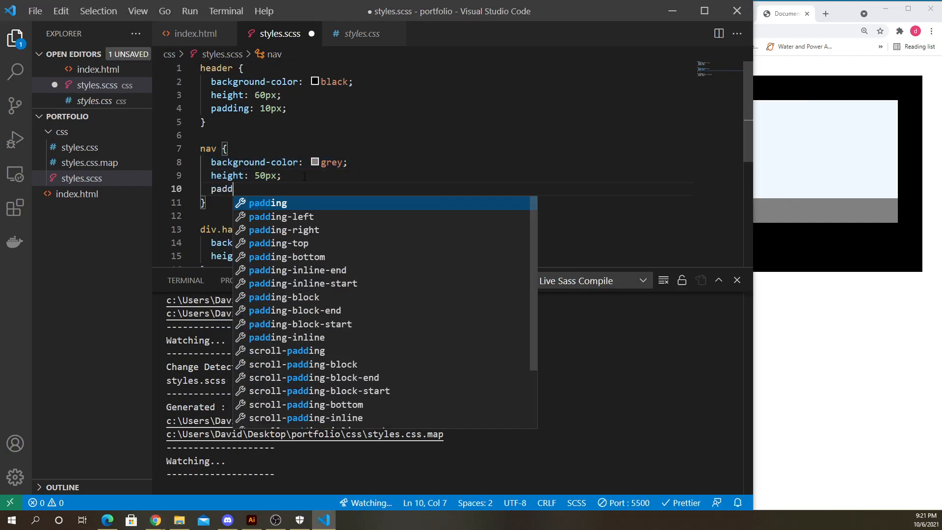
pyautogui.write('ing: 10px;')
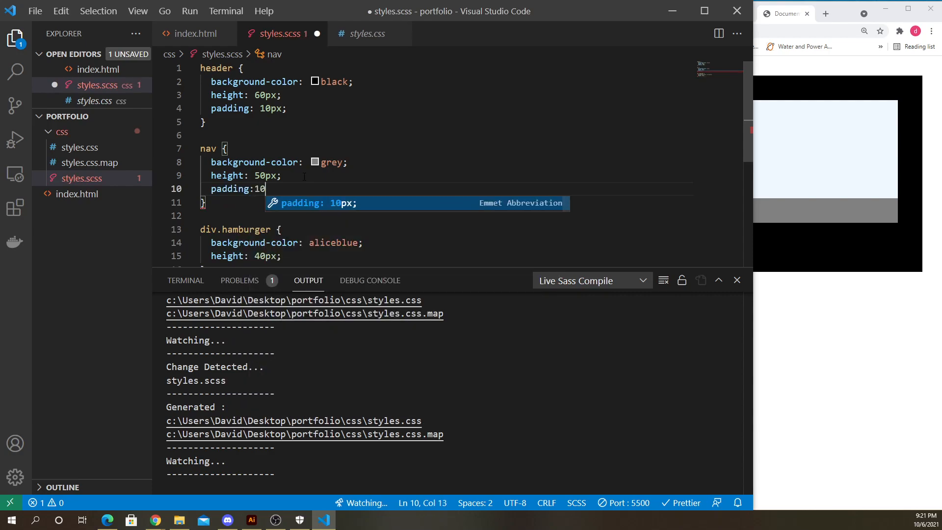
pyautogui.hotkey('ctrl', 's')
pyautogui.click(834, 287)
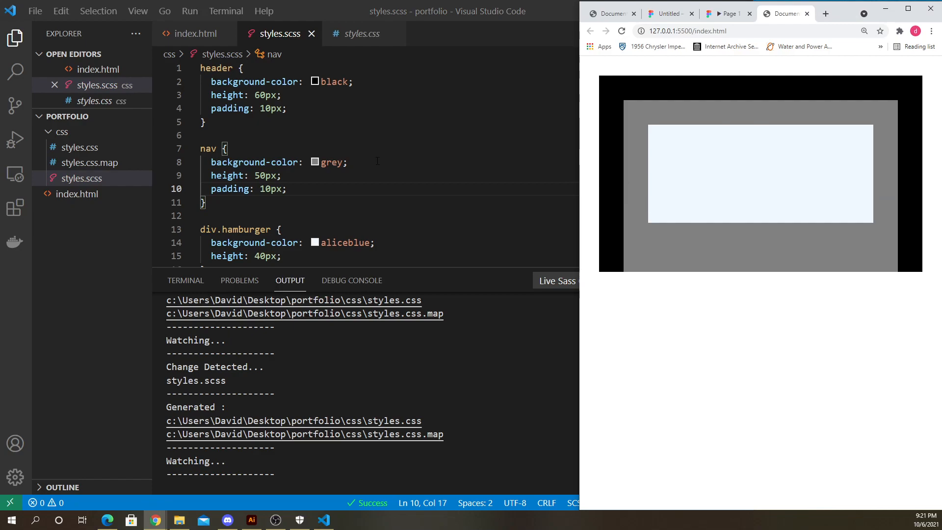
# - Set the nav height to 40px and save
pyautogui.moveTo(284, 175); pyautogui.dragTo(168, 176)
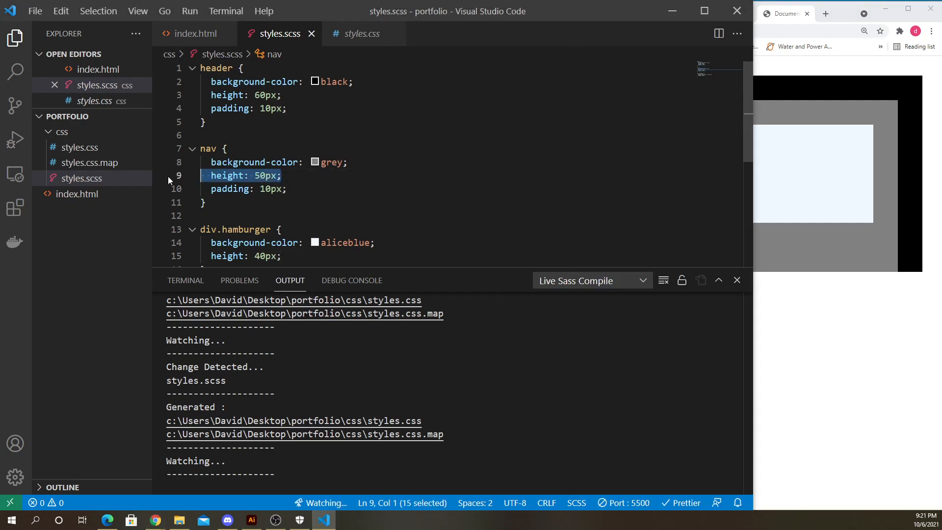
pyautogui.click(289, 177)
pyautogui.press('Left')
pyautogui.press('Left')
pyautogui.press('Left')
pyautogui.hotkey('shift', 'Left')
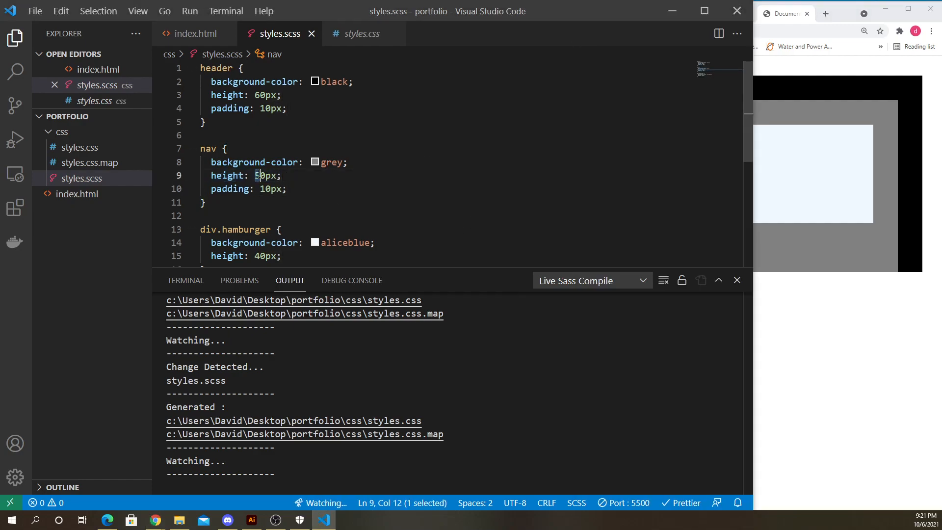
pyautogui.write('4')
pyautogui.hotkey('ctrl', 's')
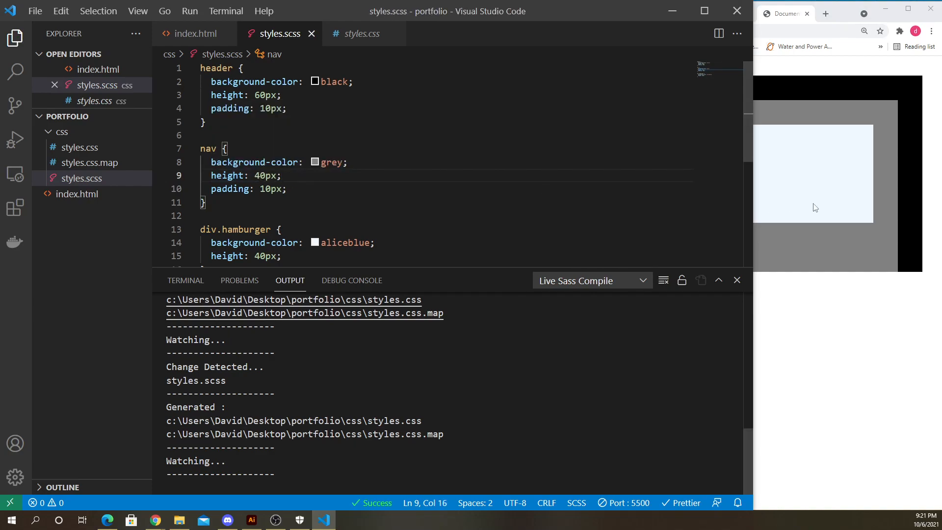
# - Maximize the browser and inspect the rendered header, nav and hamburger bars
pyautogui.click(804, 261)
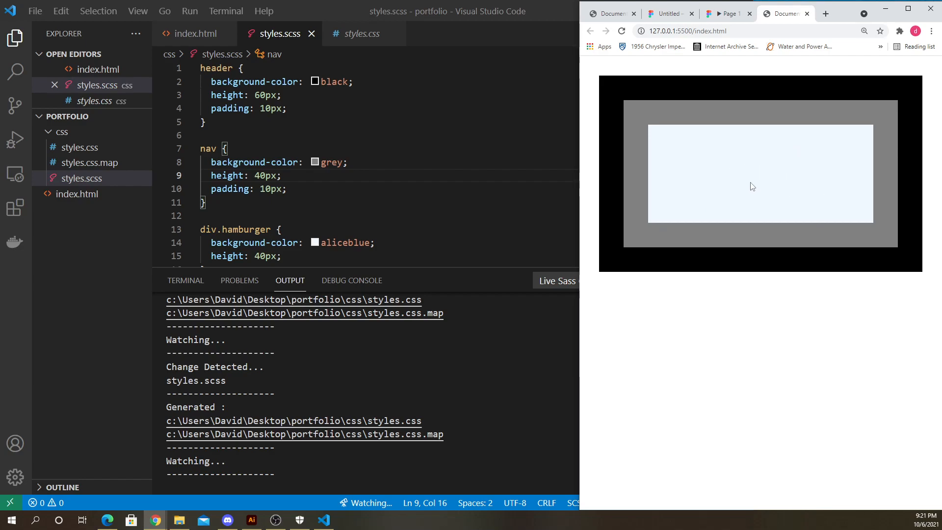
pyautogui.click(907, 8)
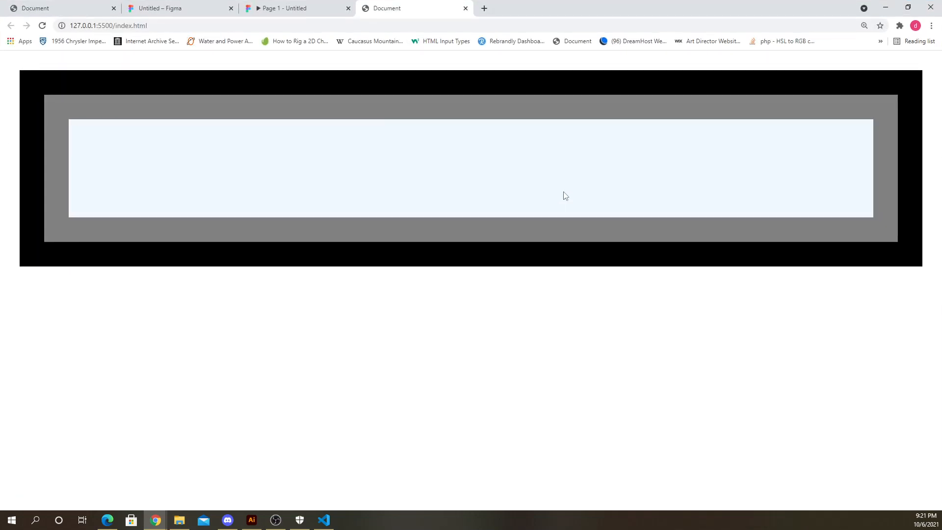
pyautogui.keyDown('ctrl'); pyautogui.scroll(-7, 565, 199); pyautogui.keyUp('ctrl')
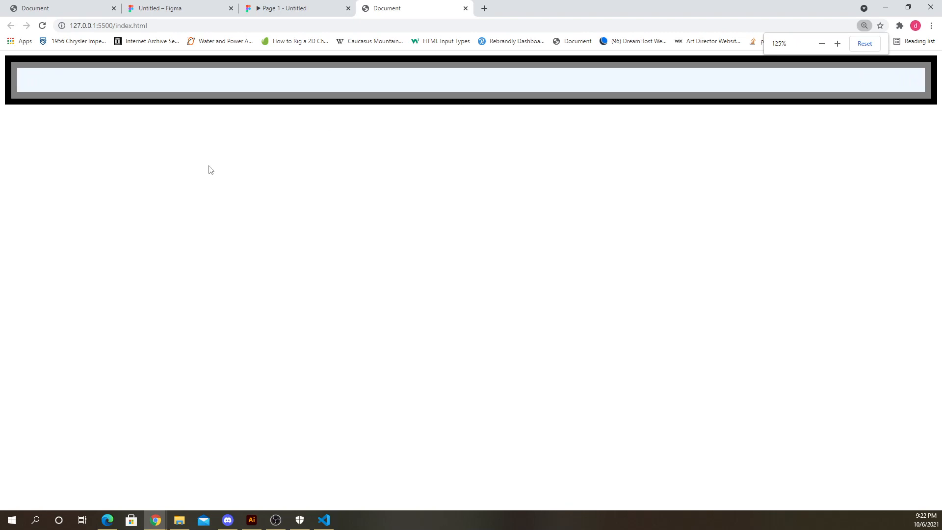
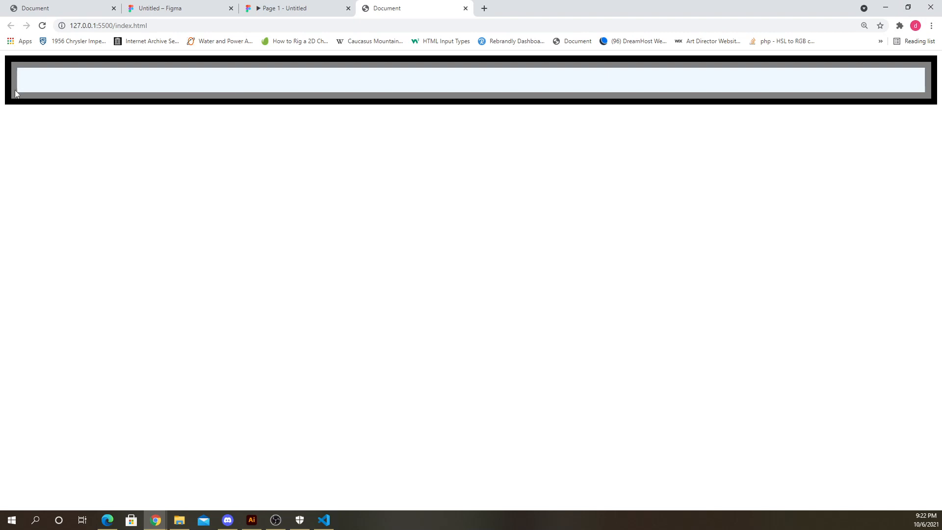
# - Add a width of 40px to the div.hamburger rule in styles.scss and save to preview it
pyautogui.click(908, 7)
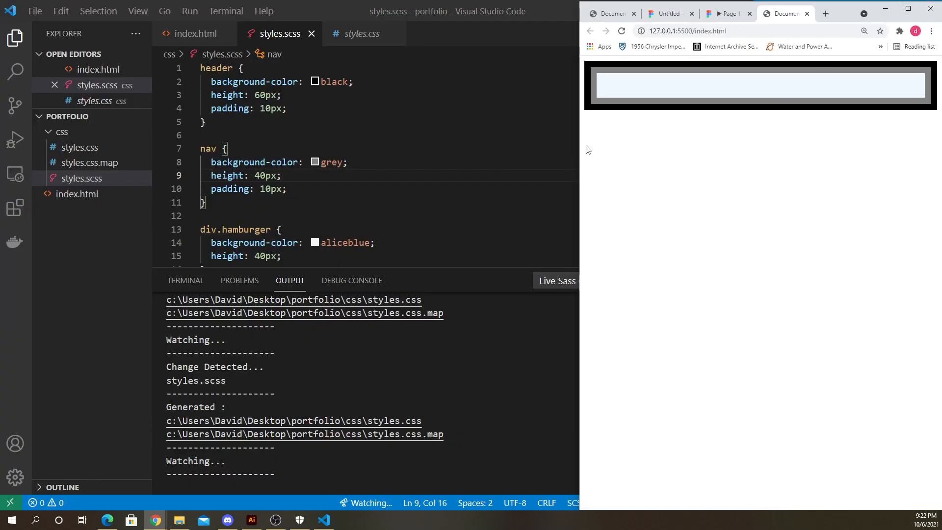
pyautogui.click(291, 176)
pyautogui.scroll(-2, 292, 176)
pyautogui.press('Down')
pyautogui.press('Down')
pyautogui.press('Down')
pyautogui.press('Down')
pyautogui.press('Down')
pyautogui.press('Down')
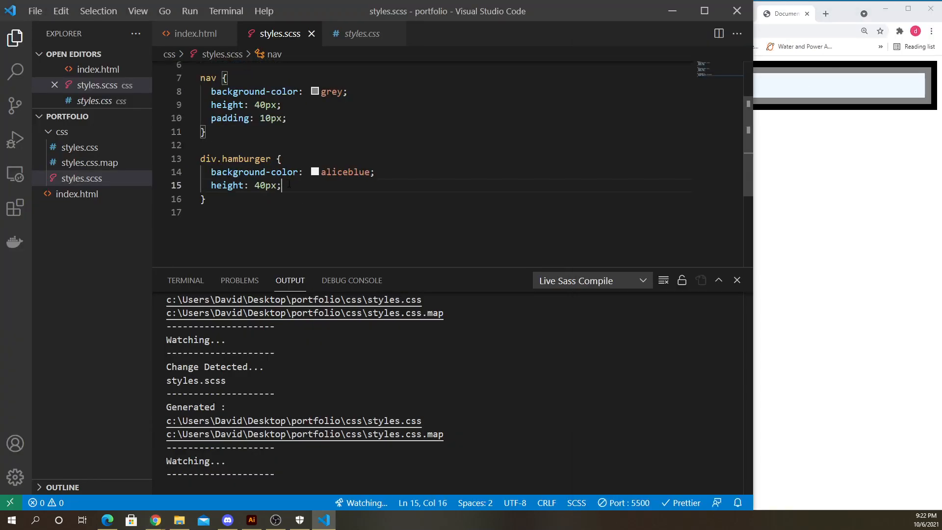
pyautogui.press('Return')
pyautogui.write('wid')
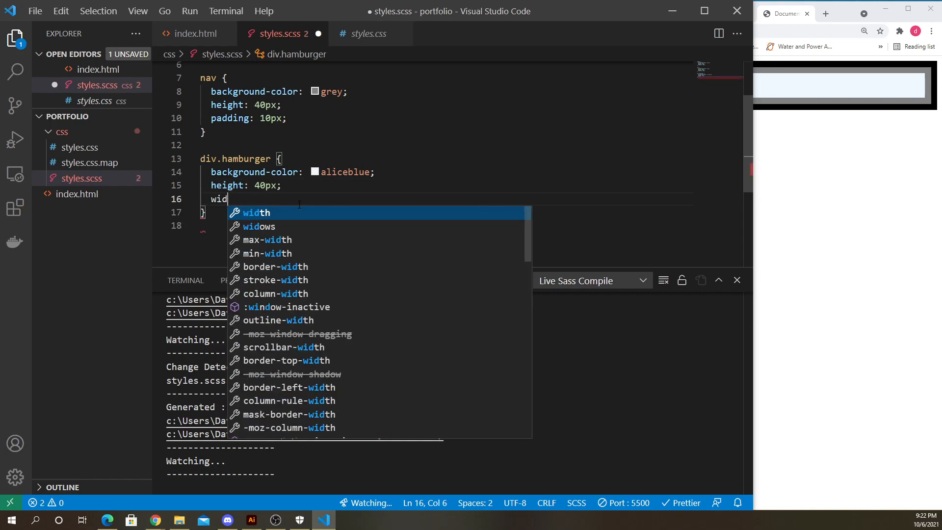
pyautogui.write('th:40px;')
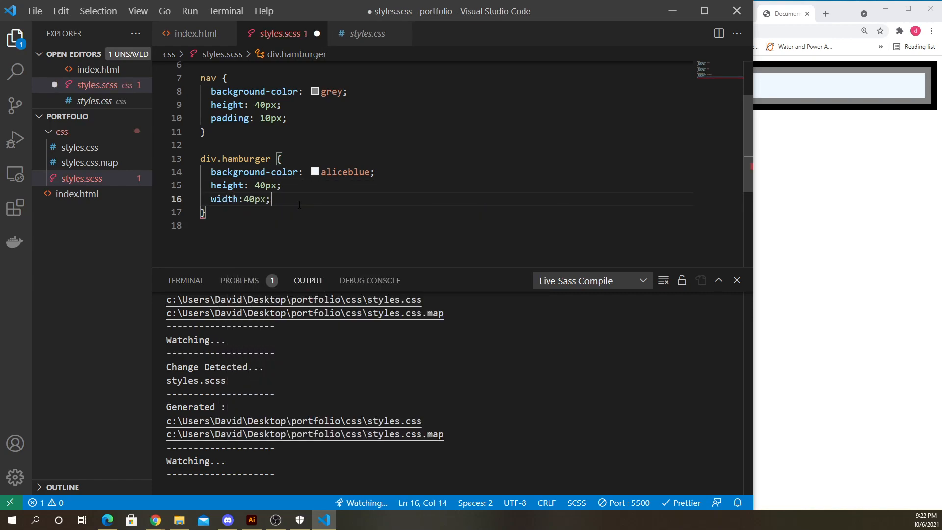
pyautogui.hotkey('ctrl', 's')
pyautogui.click(867, 183)
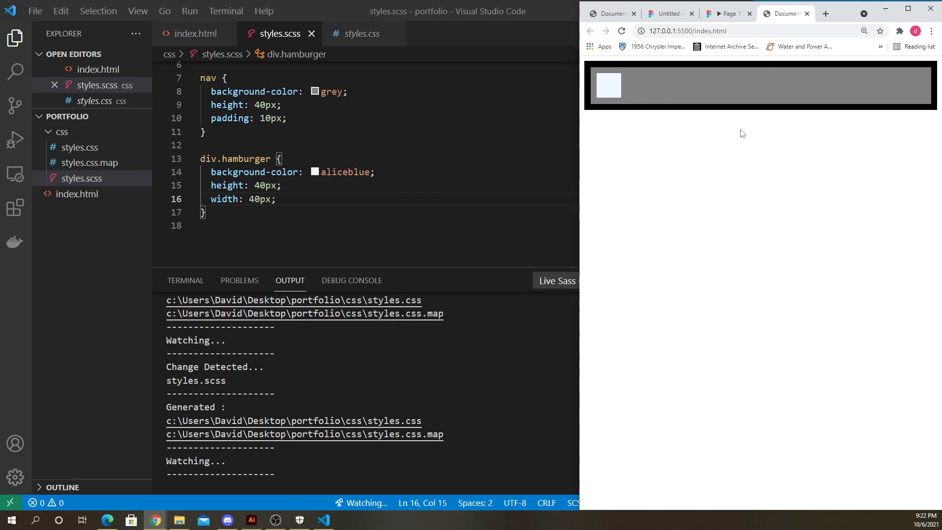
# - Adjust the browser's page zoom to examine the preview
pyautogui.click(298, 197)
pyautogui.click(409, 172)
pyautogui.click(816, 122)
pyautogui.click(931, 31)
pyautogui.click(862, 122)
pyautogui.click(861, 122)
pyautogui.click(861, 122)
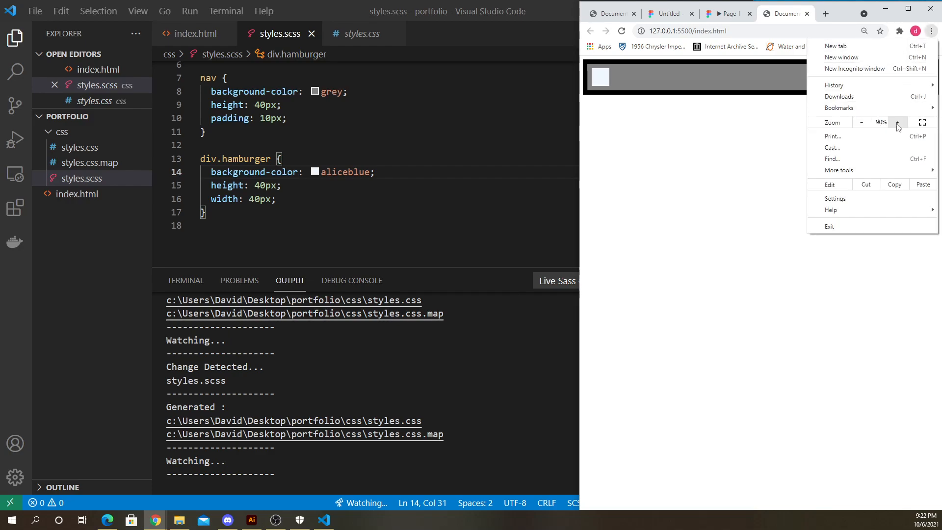
pyautogui.click(897, 123)
pyautogui.click(665, 164)
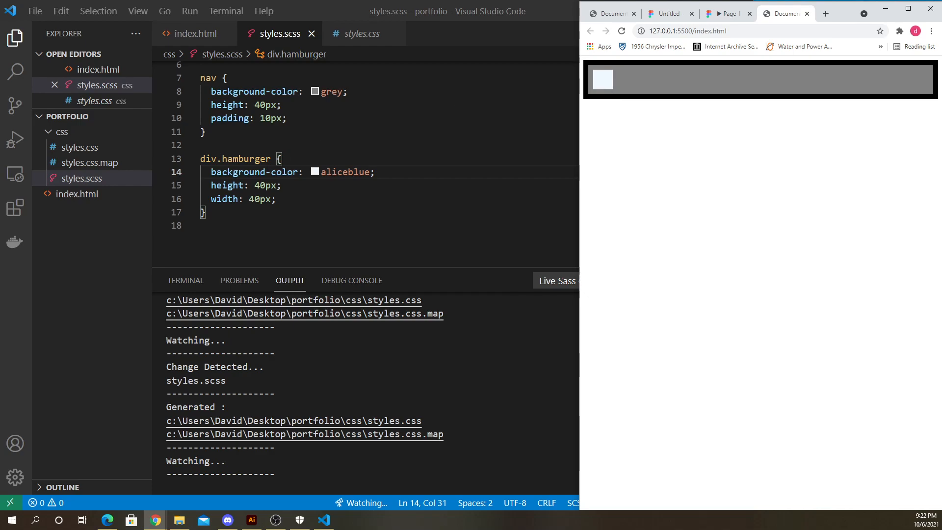
# - Delete the nav rule's padding declaration, save, and compare the preview
pyautogui.click(295, 185)
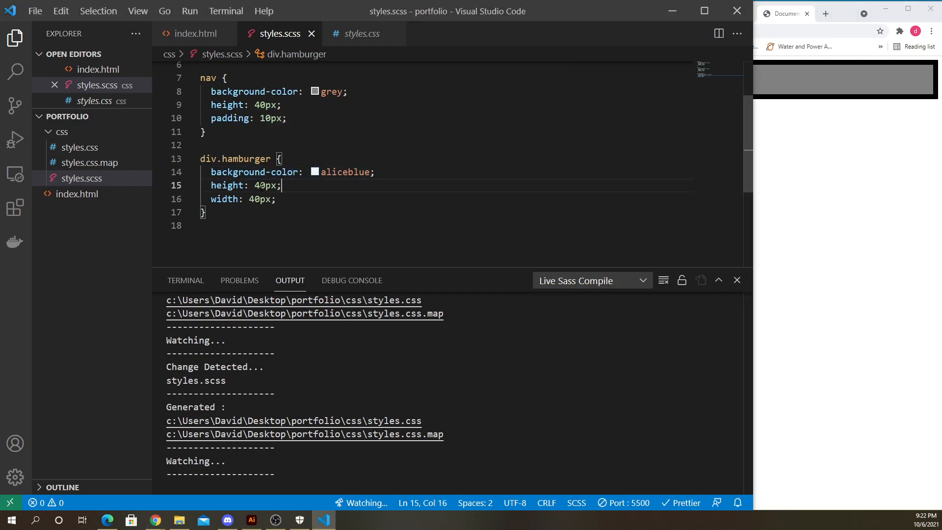
pyautogui.moveTo(300, 118); pyautogui.dragTo(200, 119)
pyautogui.press('BackSpace')
pyautogui.press('BackSpace')
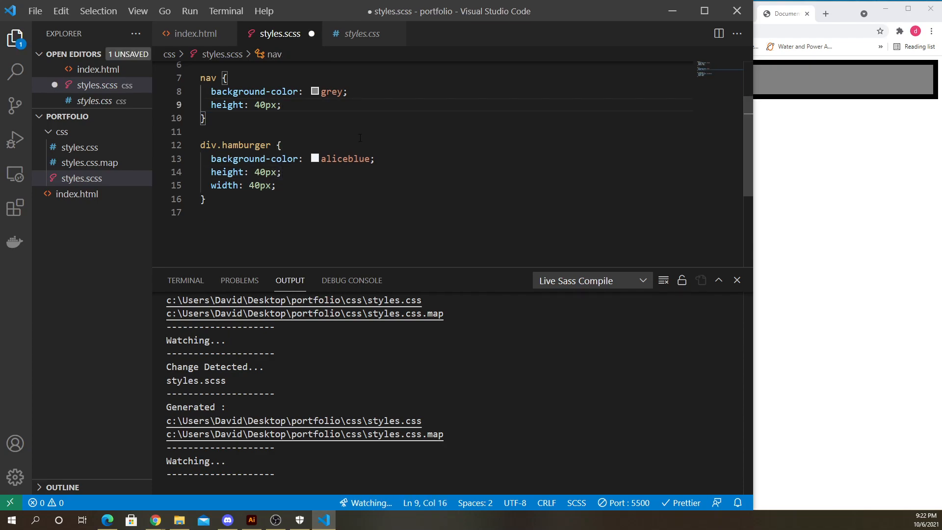
pyautogui.hotkey('ctrl', 's')
pyautogui.hotkey('alt', 'Tab')
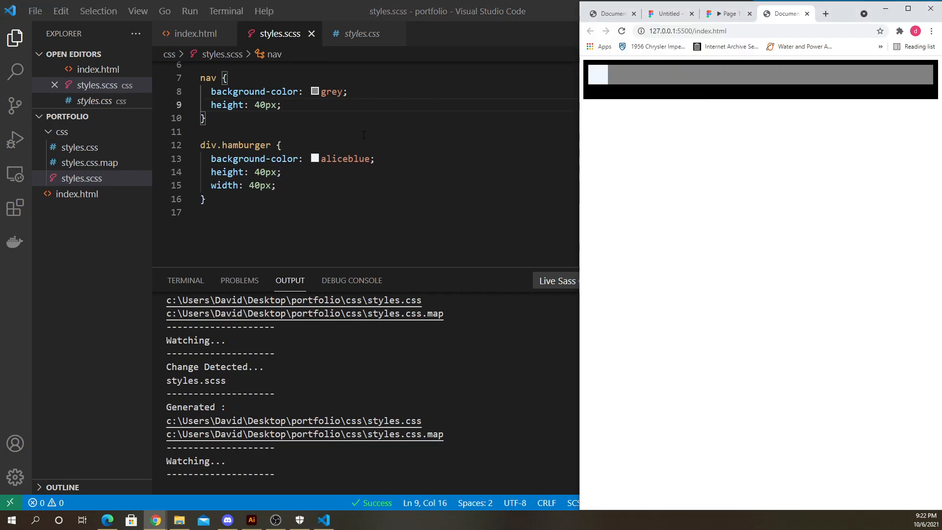
pyautogui.hotkey('alt', 'Tab')
pyautogui.click(280, 117)
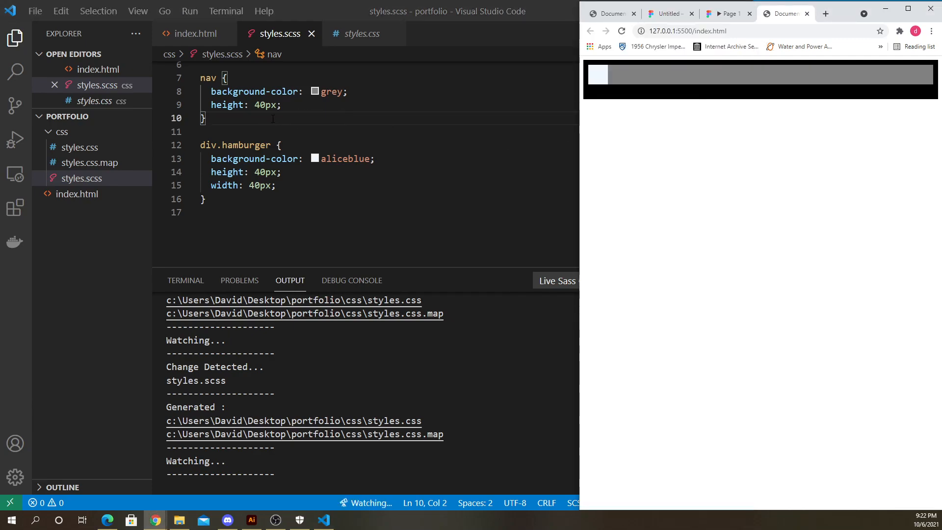
# - Undo the padding deletion and save the stylesheet again
pyautogui.hotkey('alt', 'Tab')
pyautogui.hotkey('ctrl', 'z')
pyautogui.hotkey('ctrl', 'z')
pyautogui.hotkey('ctrl', 's')
pyautogui.hotkey('alt', 'Tab')
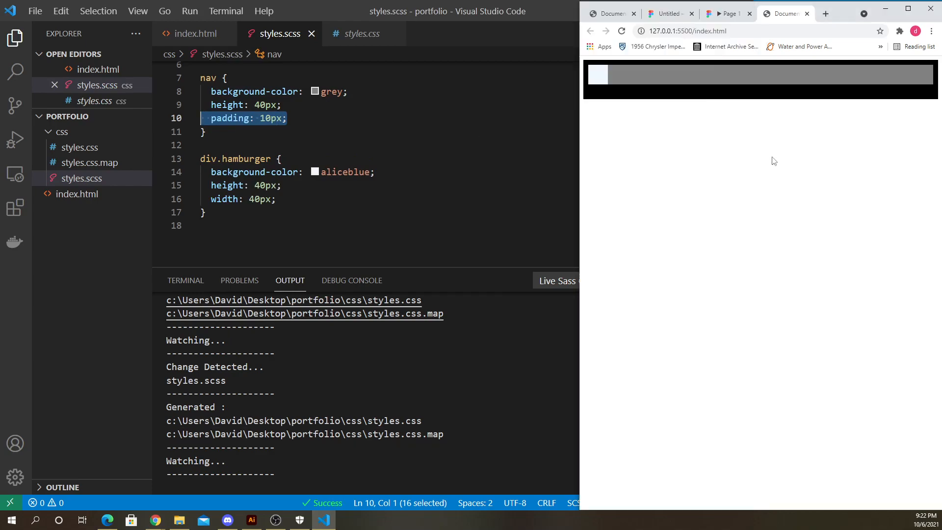
# - Set both the hamburger's height and width to 50px and save
pyautogui.moveTo(255, 185); pyautogui.dragTo(255, 199)
pyautogui.write('55')
pyautogui.click(309, 205)
pyautogui.hotkey('ctrl', 's')
pyautogui.click(765, 197)
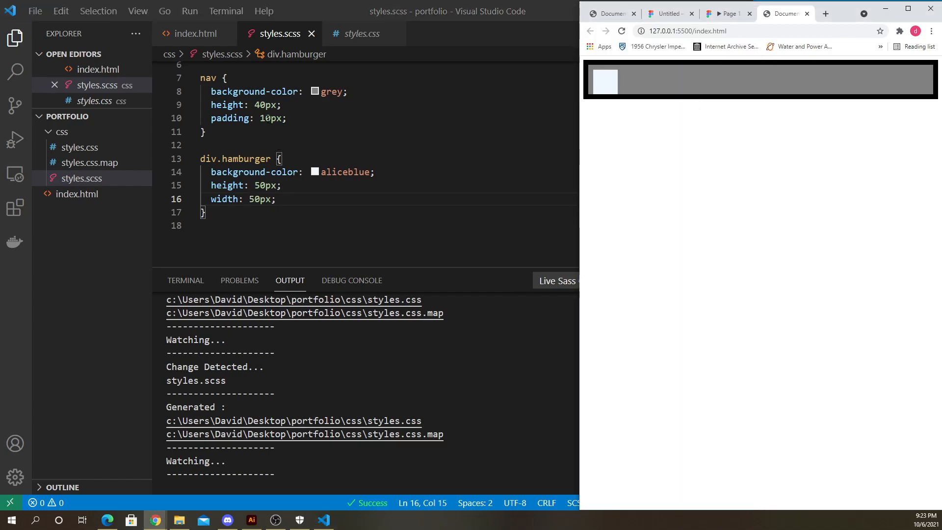
# - Set the nav rule's padding to 5px and save
pyautogui.moveTo(260, 117); pyautogui.dragTo(271, 117)
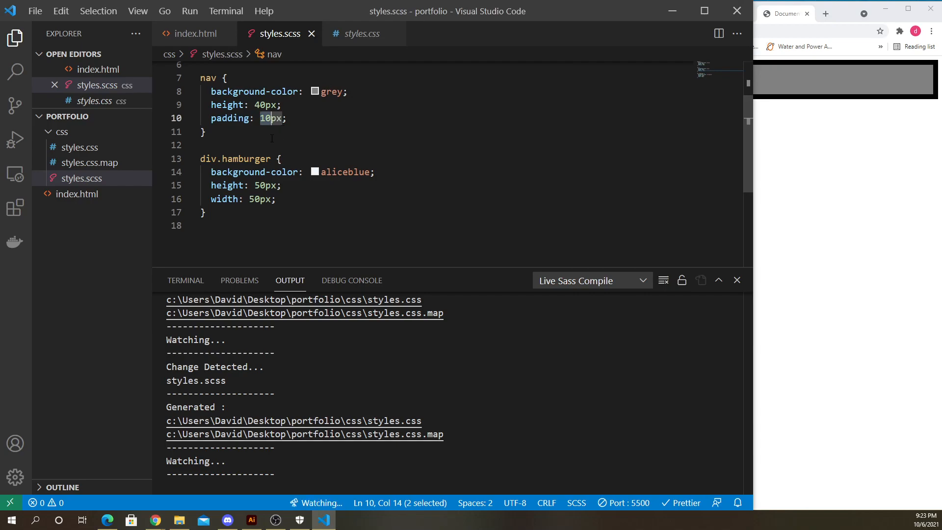
pyautogui.write('5')
pyautogui.hotkey('ctrl', 's')
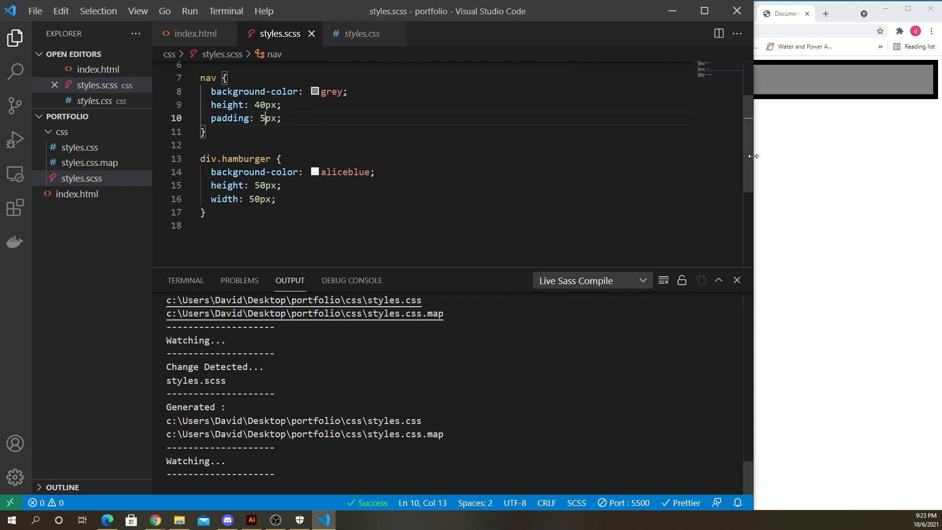
pyautogui.click(772, 154)
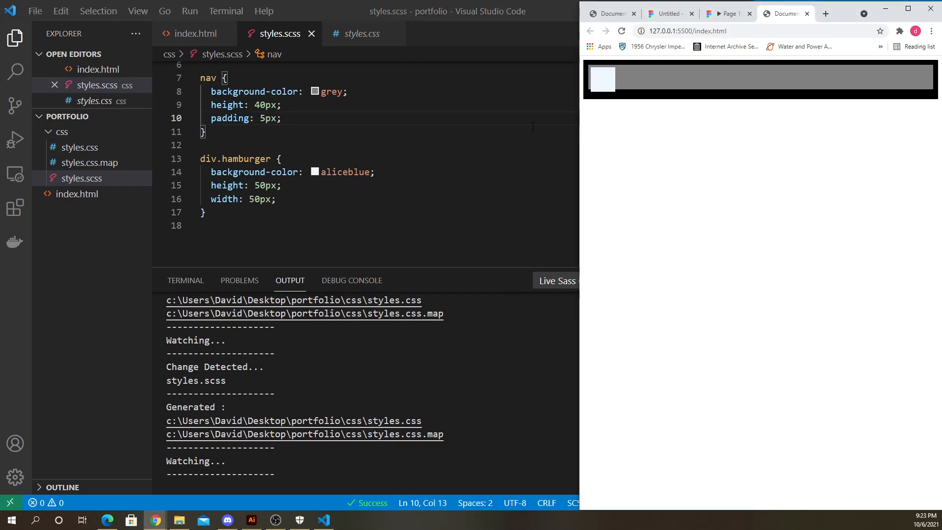
# - Set the nav rule's height to 50px and save
pyautogui.click(261, 131)
pyautogui.moveTo(254, 105); pyautogui.dragTo(260, 105)
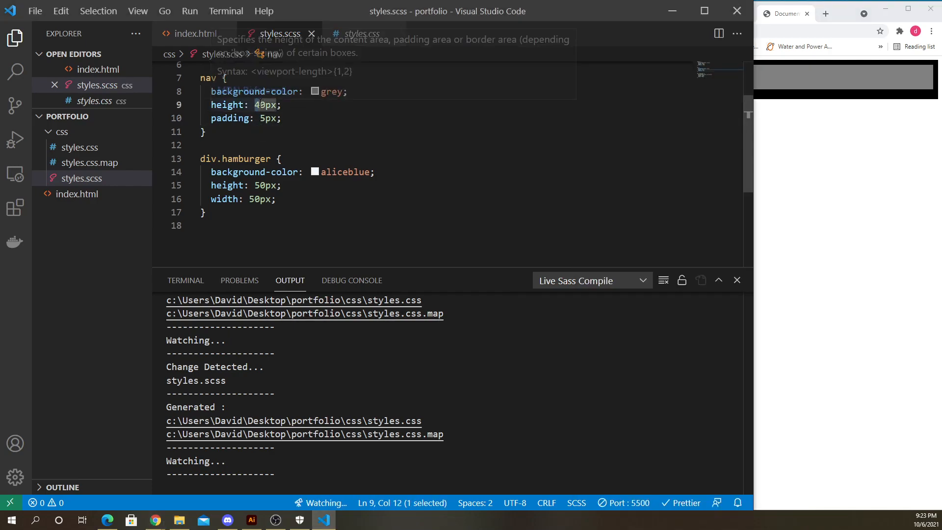
pyautogui.write('5')
pyautogui.click(281, 118)
pyautogui.hotkey('ctrl', 's')
pyautogui.click(809, 188)
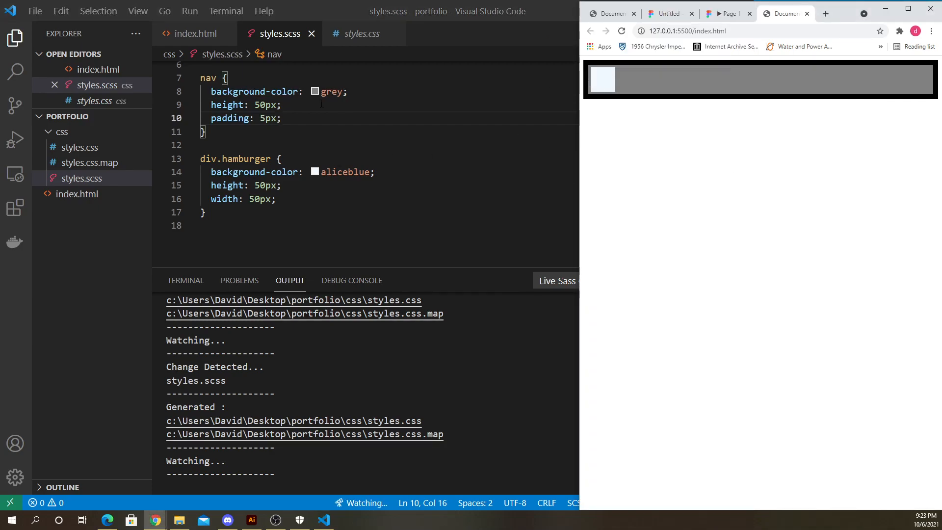
# - Review the markup in index.html and the stylesheet rules, enlarging the editor area
pyautogui.click(172, 35)
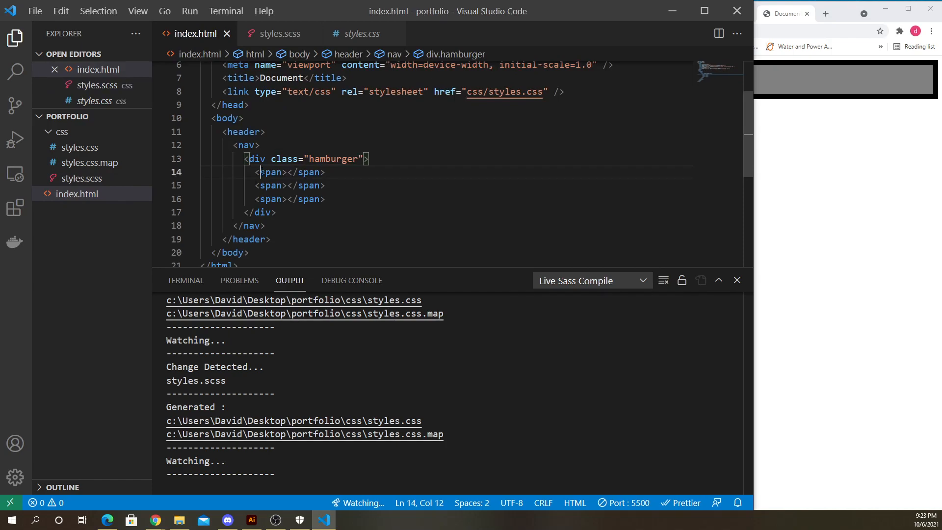
pyautogui.moveTo(244, 171); pyautogui.dragTo(325, 199)
pyautogui.click(277, 42)
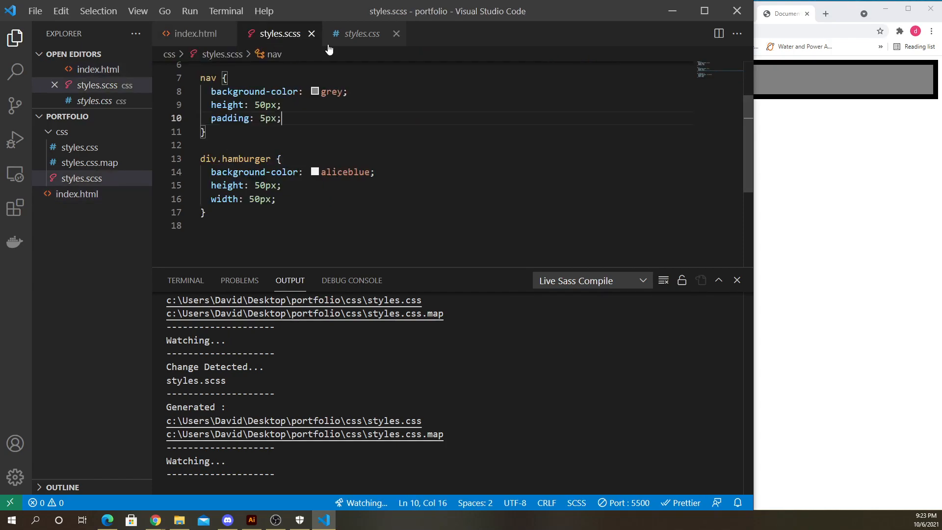
pyautogui.click(284, 132)
pyautogui.scroll(2, 284, 143)
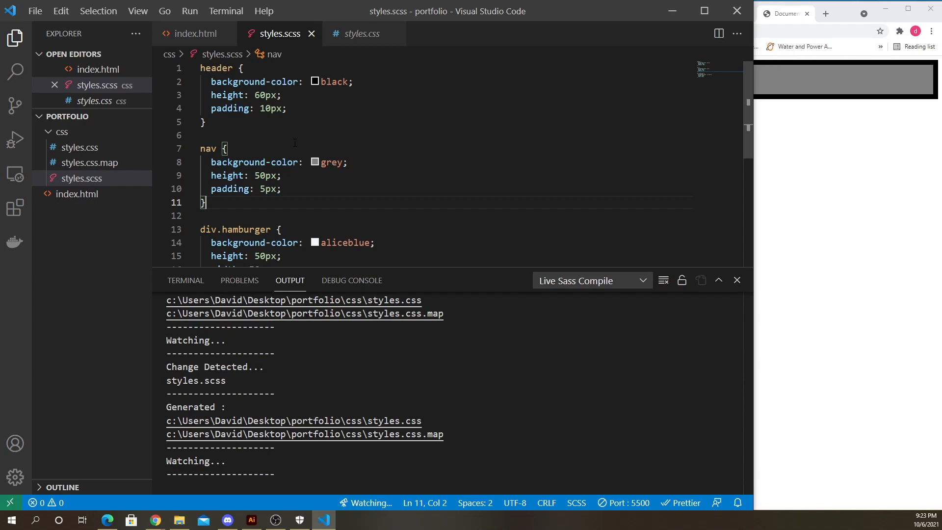
pyautogui.scroll(-4, 295, 142)
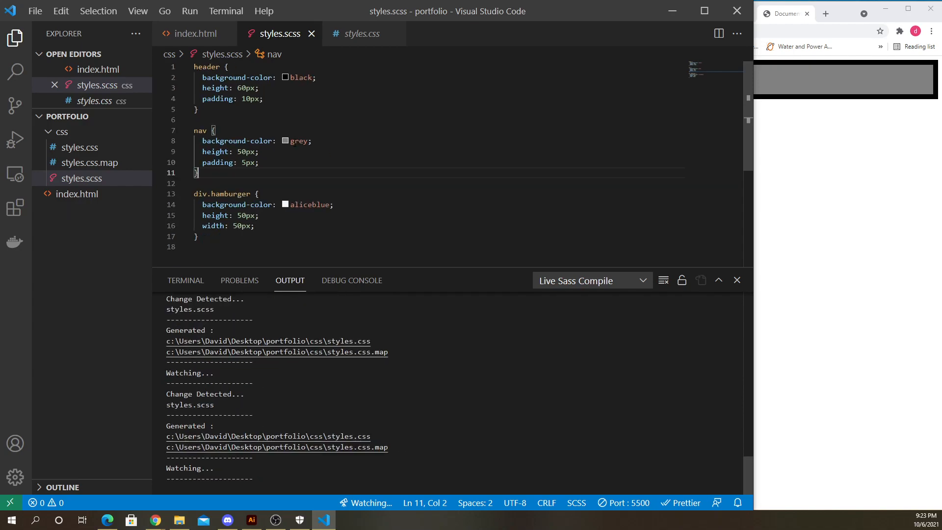
pyautogui.click(351, 35)
pyautogui.click(277, 33)
pyautogui.scroll(4, 332, 138)
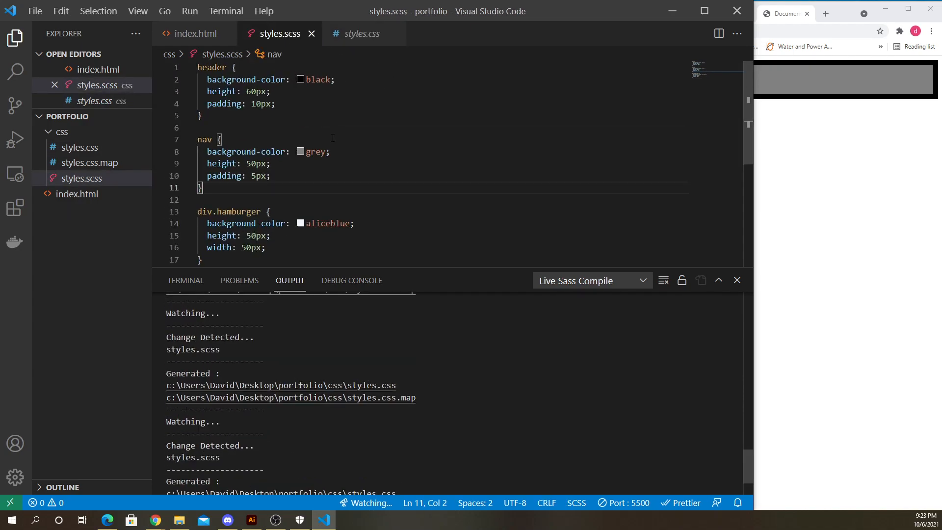
pyautogui.scroll(3, 333, 138)
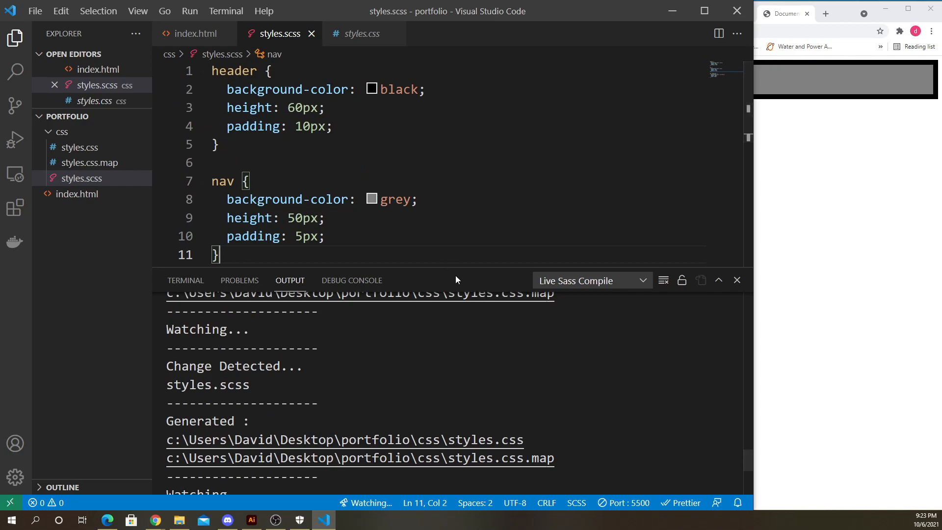
pyautogui.moveTo(450, 268); pyautogui.dragTo(444, 490)
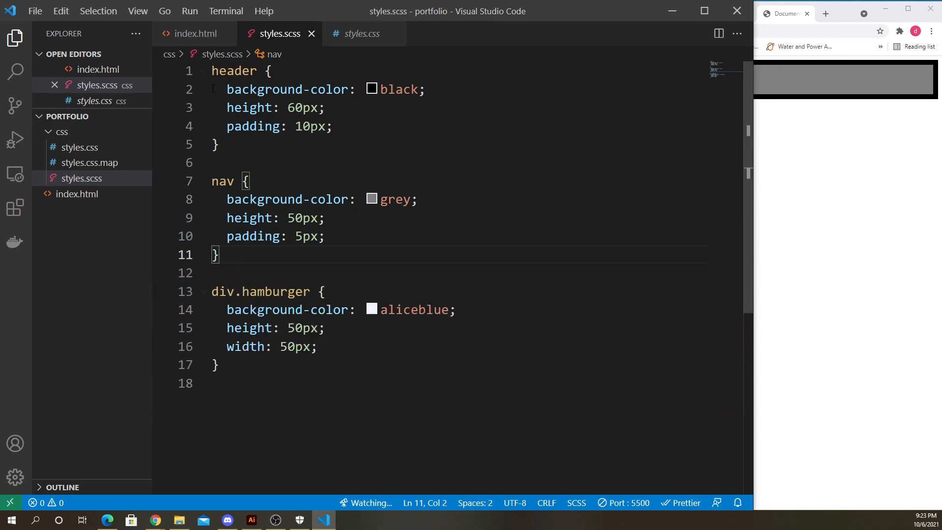
# - Compare the stylesheet rules with the nested header, nav, hamburger div and span elements in index.html
pyautogui.moveTo(310, 357); pyautogui.dragTo(211, 68)
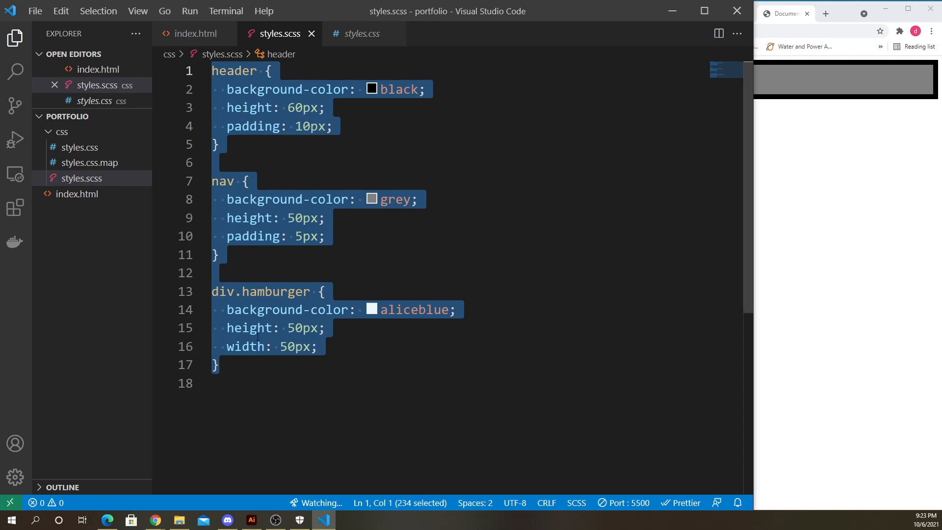
pyautogui.click(196, 34)
pyautogui.click(255, 162)
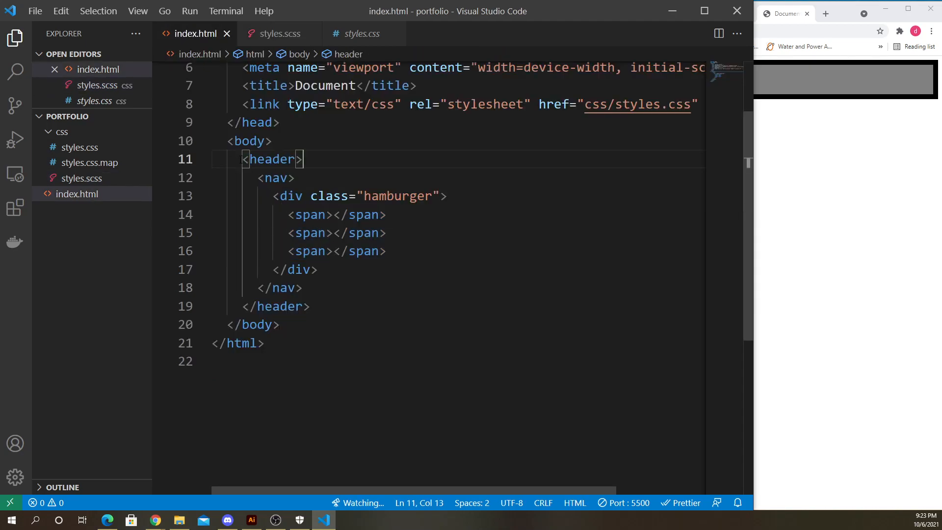
pyautogui.moveTo(241, 160); pyautogui.dragTo(319, 311)
pyautogui.click(315, 289)
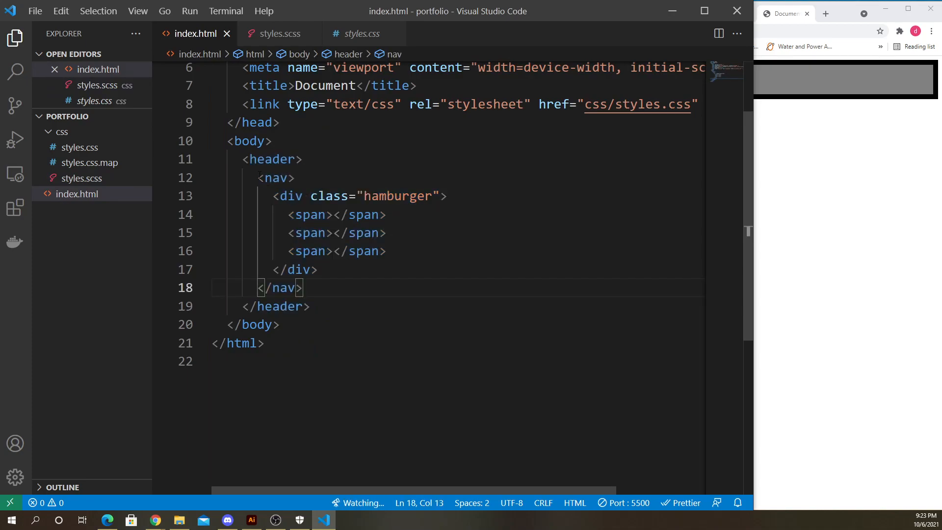
pyautogui.moveTo(258, 177); pyautogui.dragTo(334, 295)
pyautogui.click(339, 305)
pyautogui.moveTo(273, 196); pyautogui.dragTo(334, 273)
pyautogui.moveTo(289, 215); pyautogui.dragTo(388, 253)
pyautogui.click(278, 33)
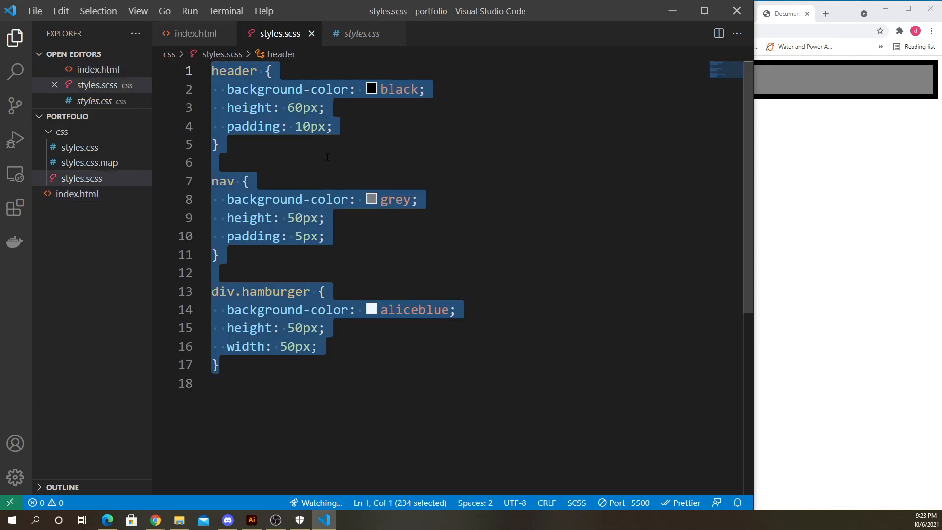
# - Nest the nav rule inside the header rule in styles.scss
pyautogui.click(249, 181)
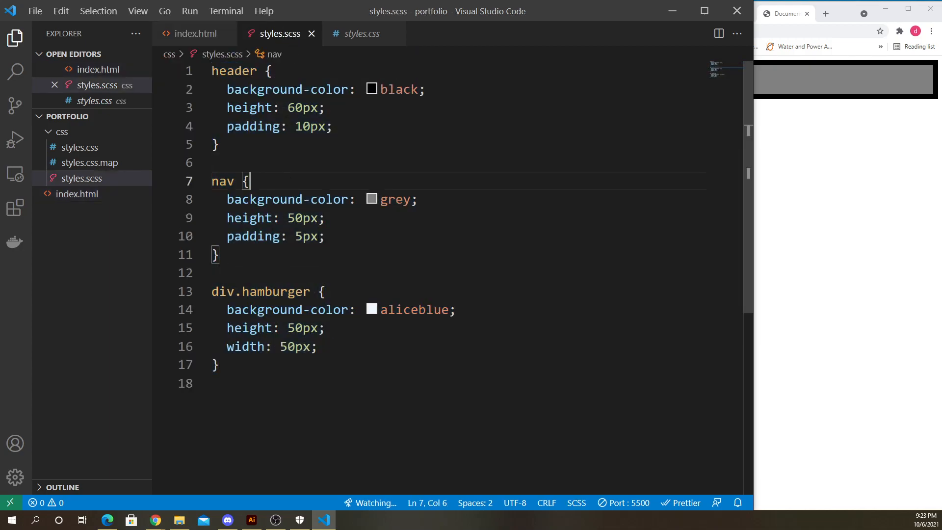
pyautogui.click(218, 254)
pyautogui.keyDown('shift'); pyautogui.click(204, 185); pyautogui.keyUp('shift')
pyautogui.moveTo(216, 182); pyautogui.dragTo(334, 126)
pyautogui.click(335, 126)
pyautogui.press('Return')
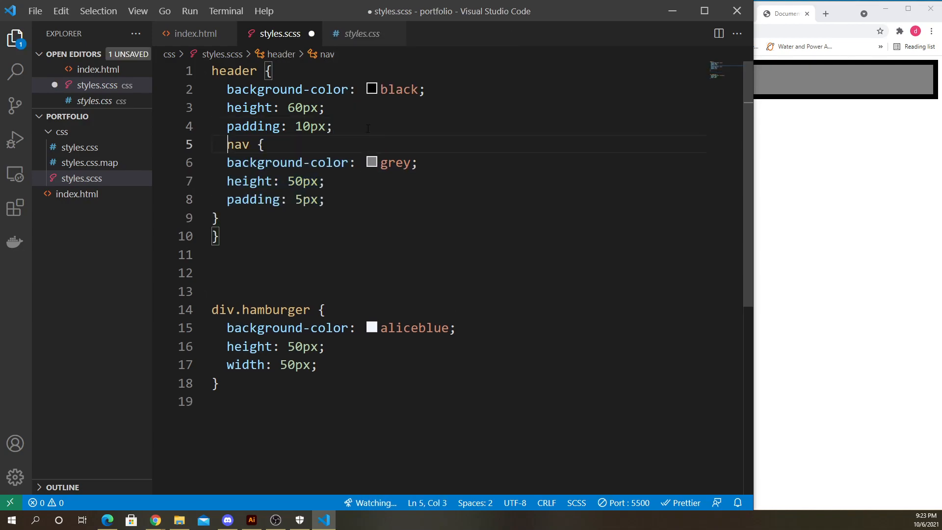
pyautogui.click(282, 72)
# - Move the div.hamburger rule inside the nav rule onto its own line after the padding
pyautogui.moveTo(211, 310); pyautogui.dragTo(256, 383)
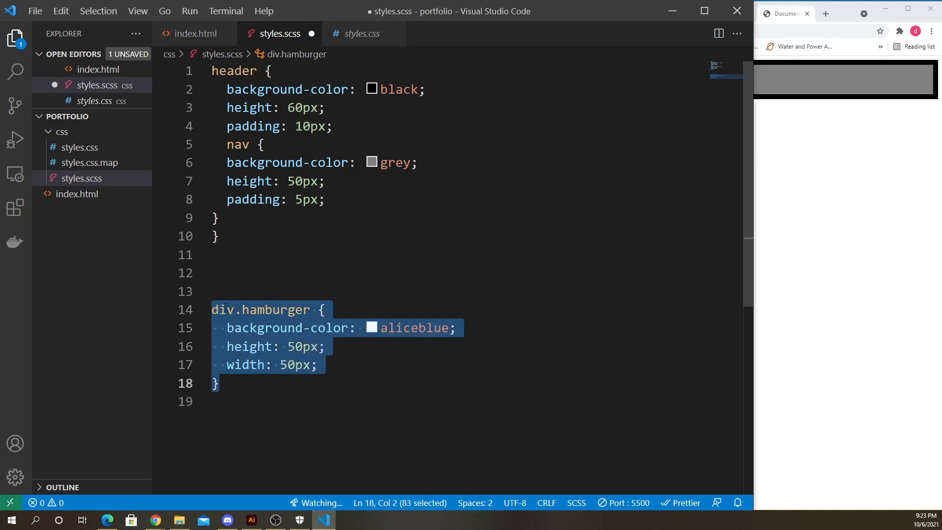
pyautogui.moveTo(312, 234); pyautogui.dragTo(336, 201)
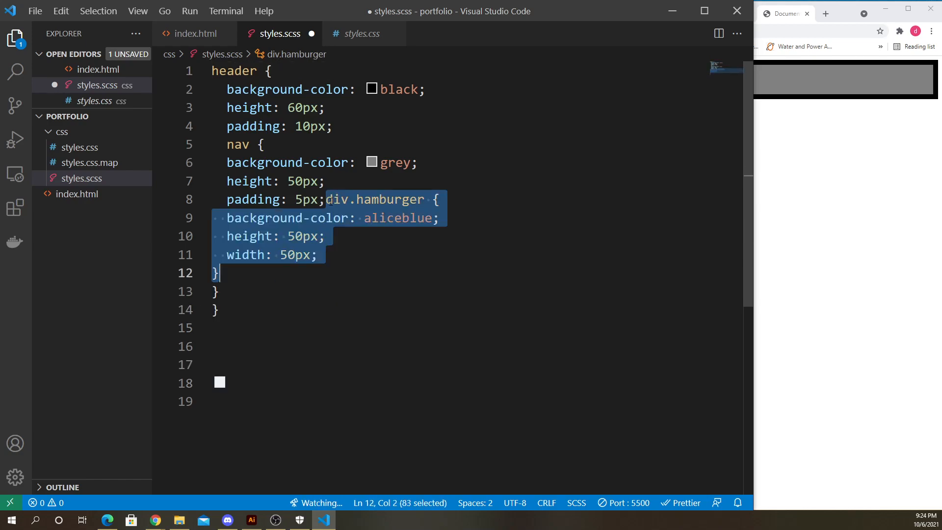
pyautogui.click(326, 199)
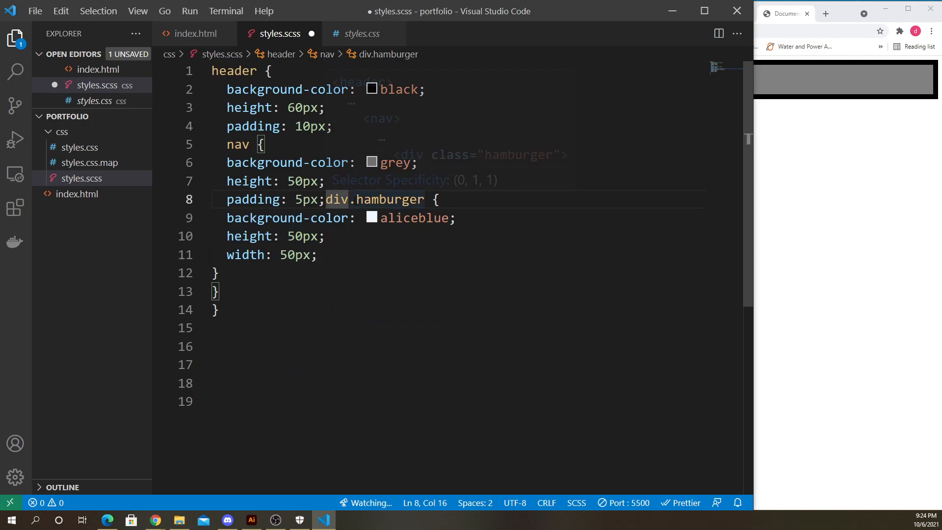
pyautogui.press('Return')
pyautogui.moveTo(225, 207); pyautogui.dragTo(327, 199)
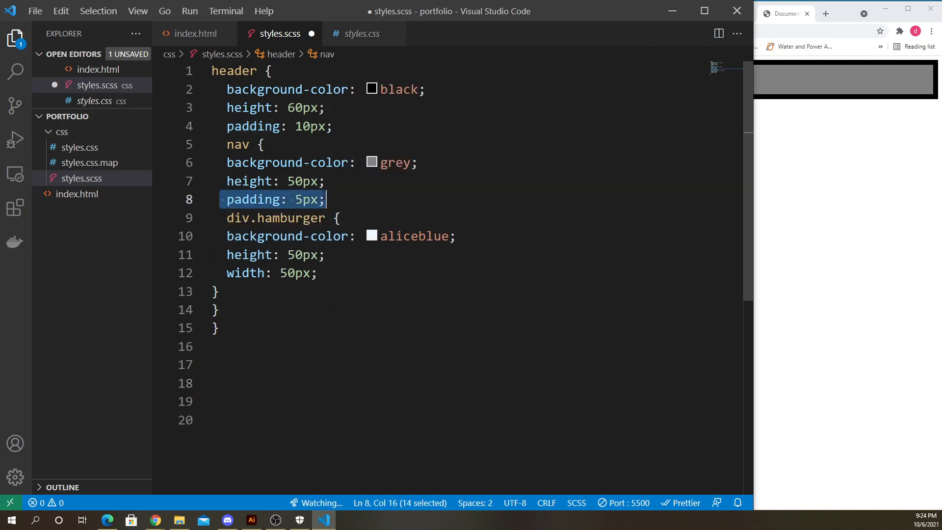
# - Save styles.scss and compare its nested rules with the hamburger div's span elements in index.html
pyautogui.click(348, 192)
pyautogui.hotkey('ctrl', 's')
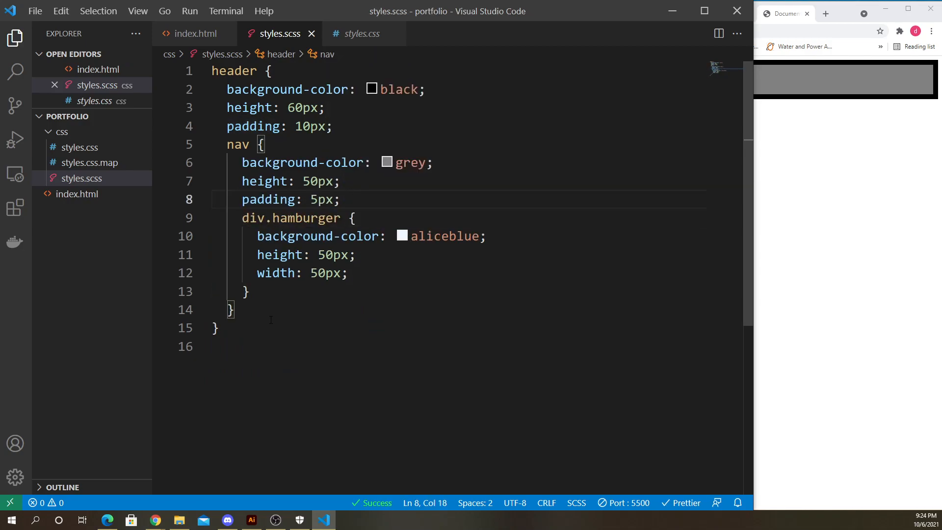
pyautogui.moveTo(212, 72); pyautogui.dragTo(311, 327)
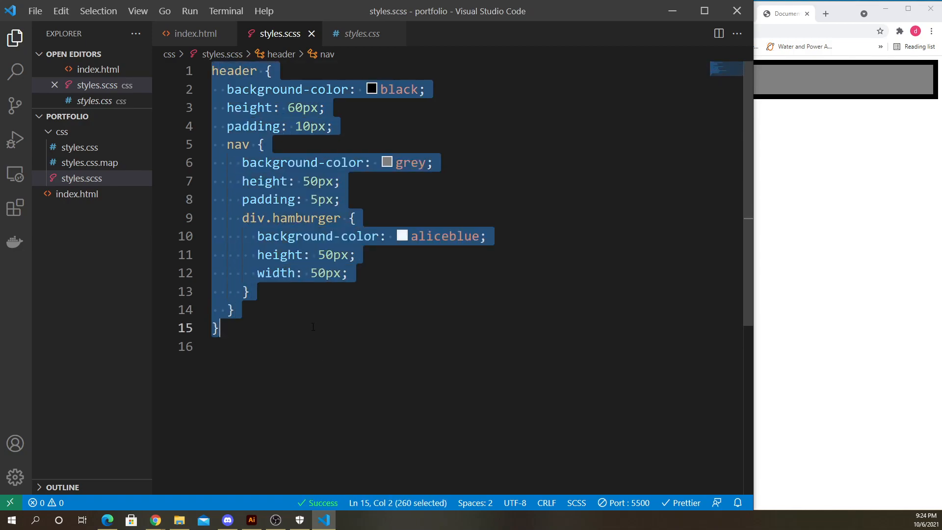
pyautogui.click(311, 327)
pyautogui.click(190, 35)
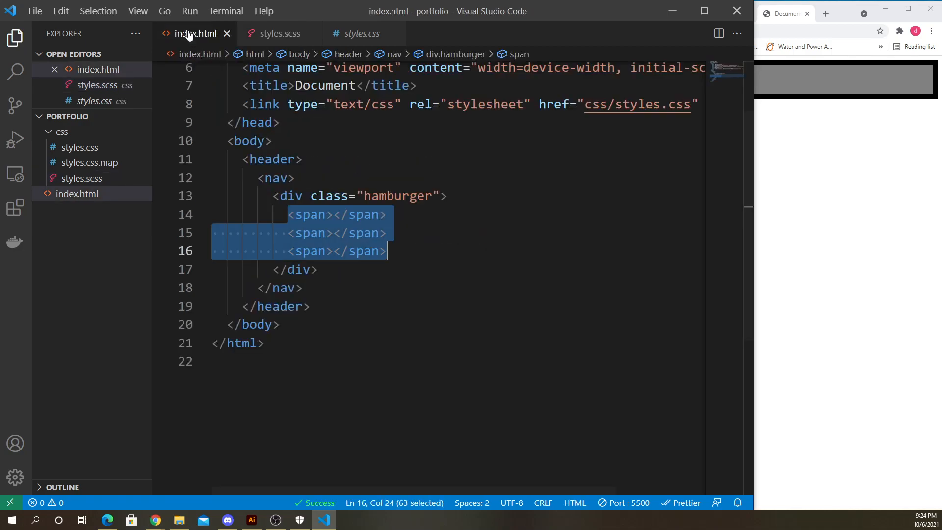
pyautogui.click(274, 34)
pyautogui.click(371, 312)
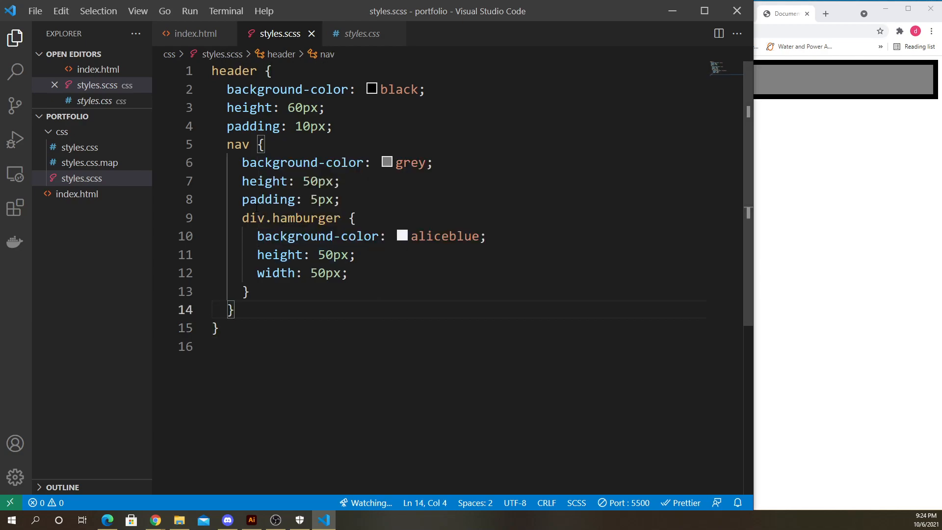
pyautogui.click(192, 34)
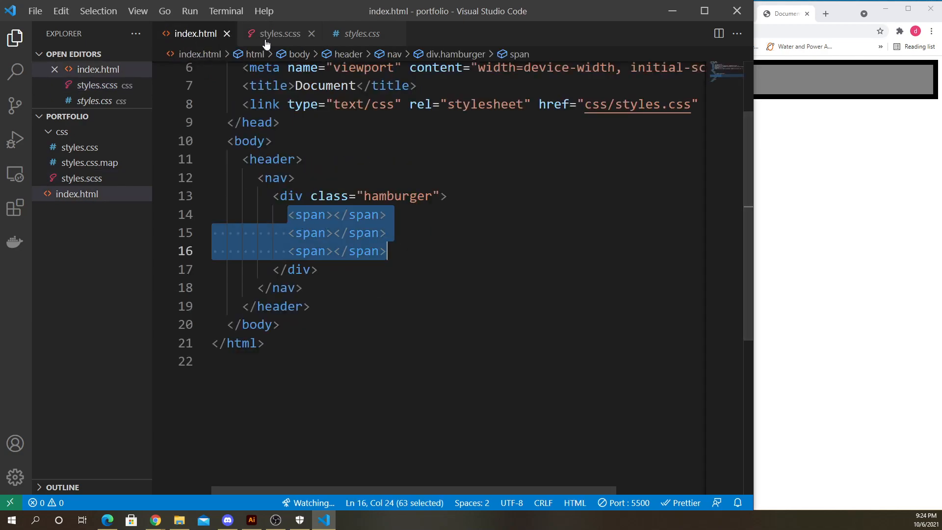
pyautogui.click(268, 38)
pyautogui.click(349, 272)
pyautogui.moveTo(243, 219); pyautogui.dragTo(253, 292)
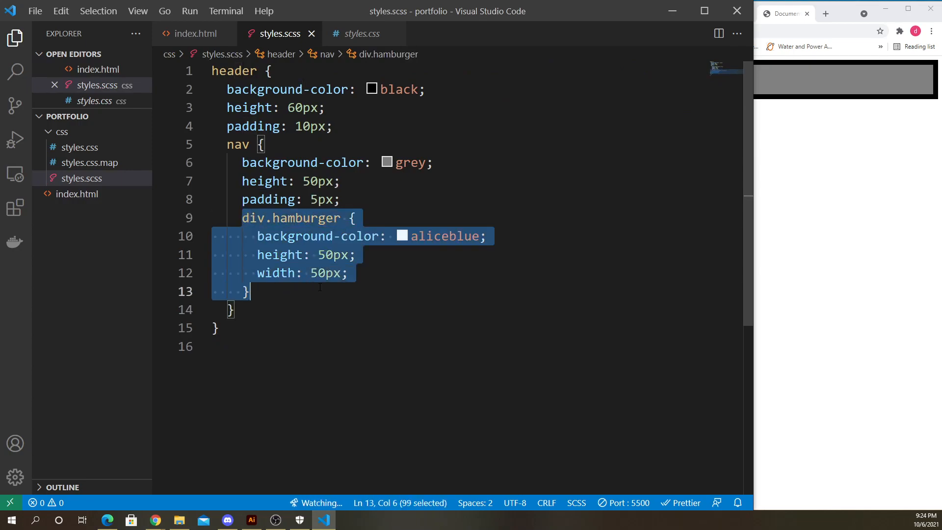
# - Add a nested span rule inside div.hamburger with a height of 5px
pyautogui.click(377, 274)
pyautogui.press('Return')
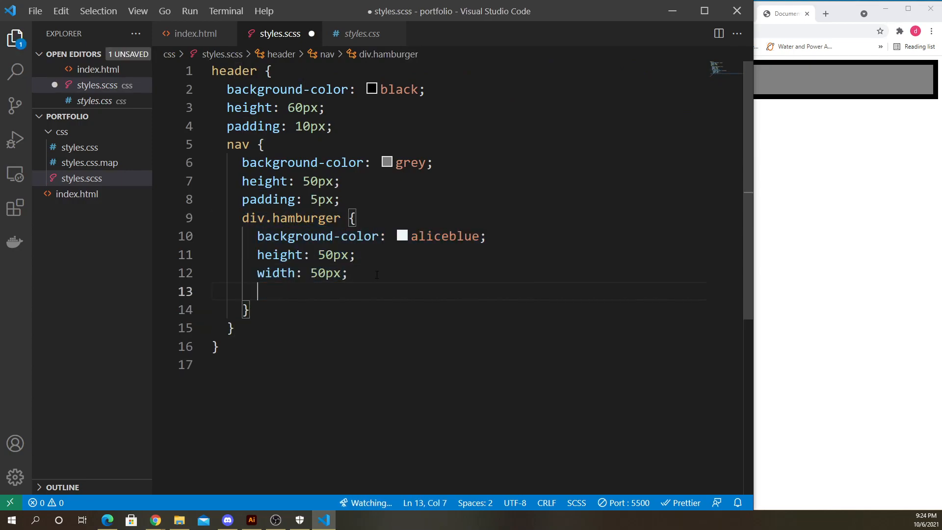
pyautogui.write('span')
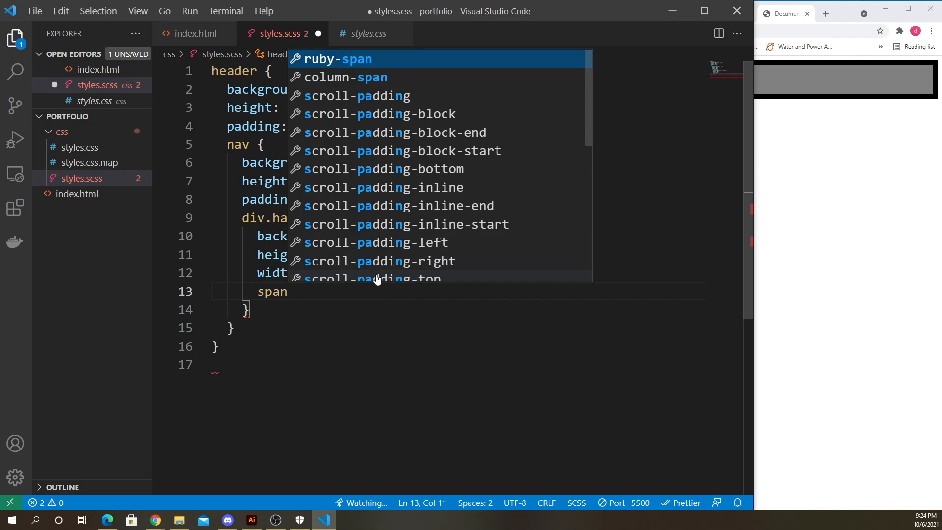
pyautogui.write('{')
pyautogui.press('Return')
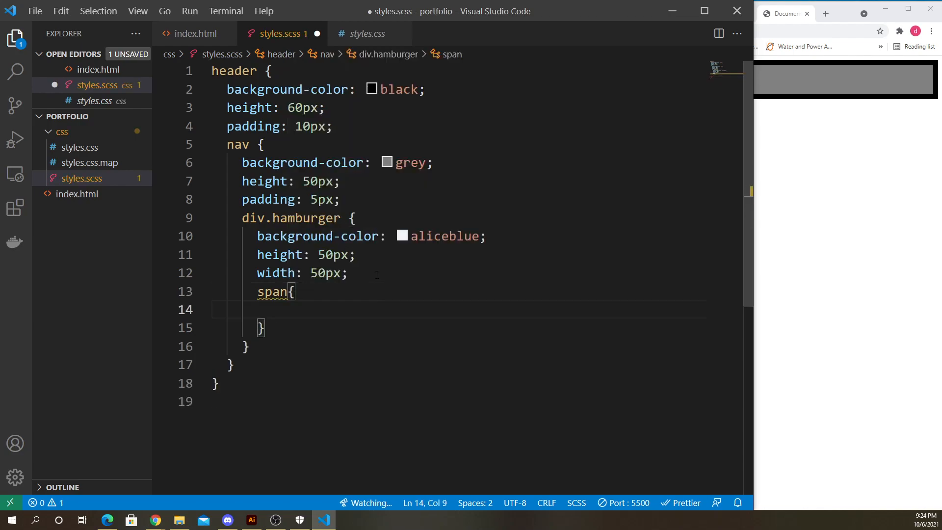
pyautogui.write('hei')
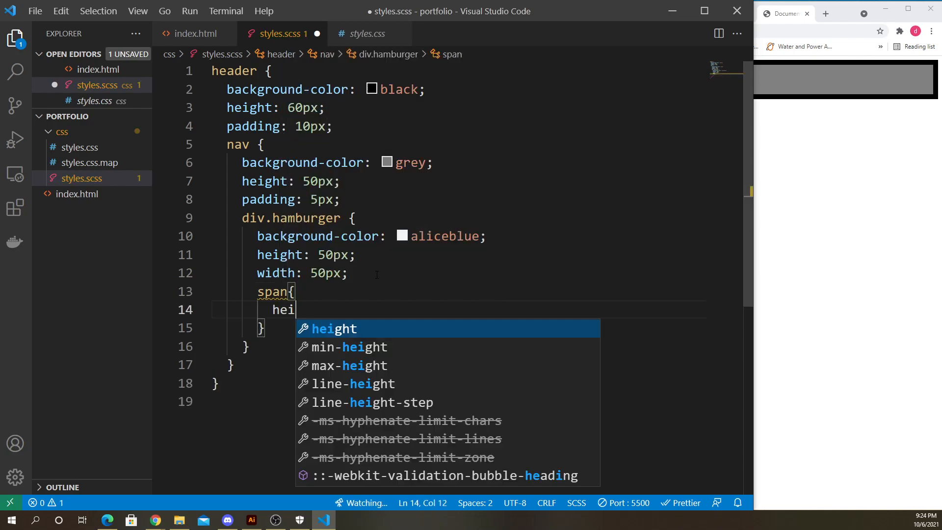
pyautogui.write('ght:')
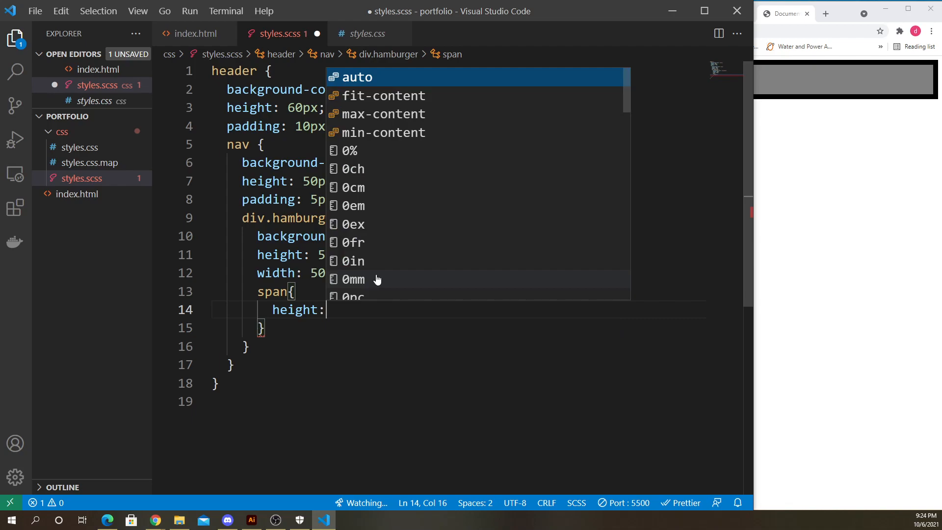
pyautogui.write('5px')
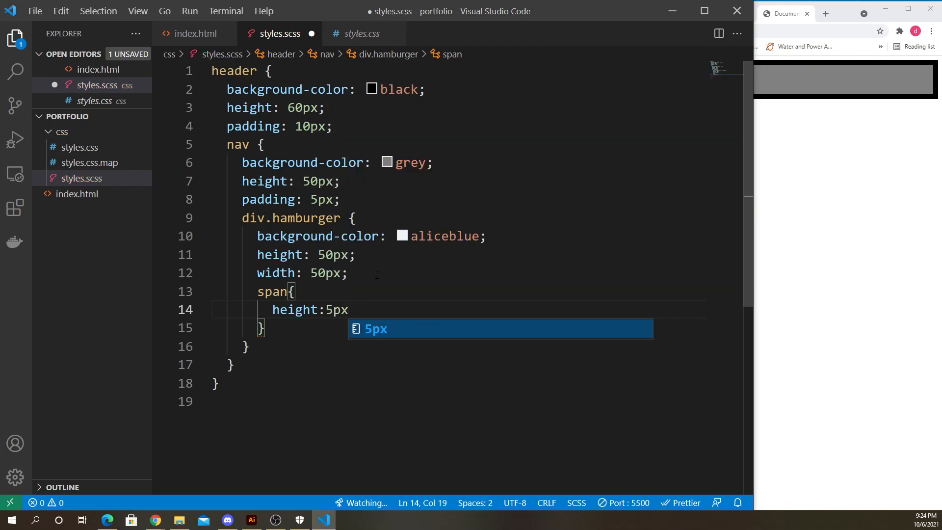
pyautogui.write(';')
pyautogui.press('Return')
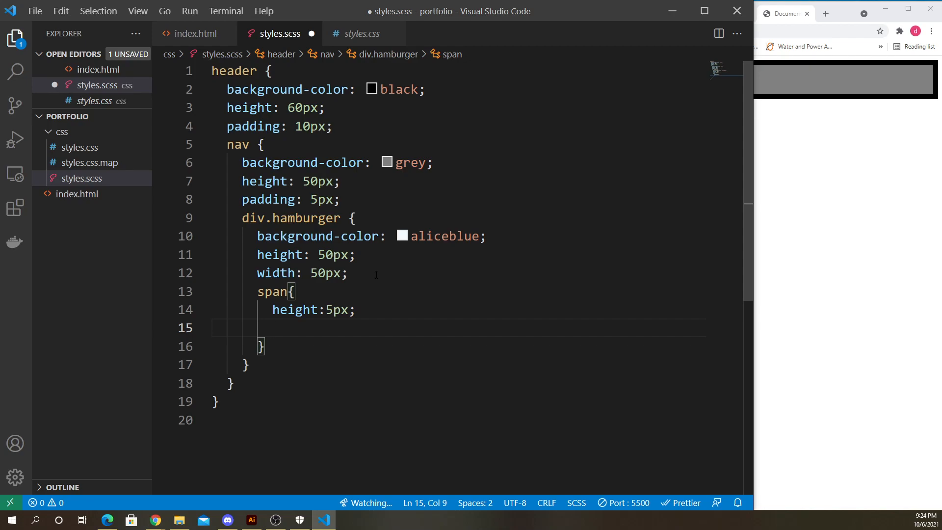
# - Give the span rule a 5px margin and a darkcyan background colour, then save the stylesheet
pyautogui.write('margin')
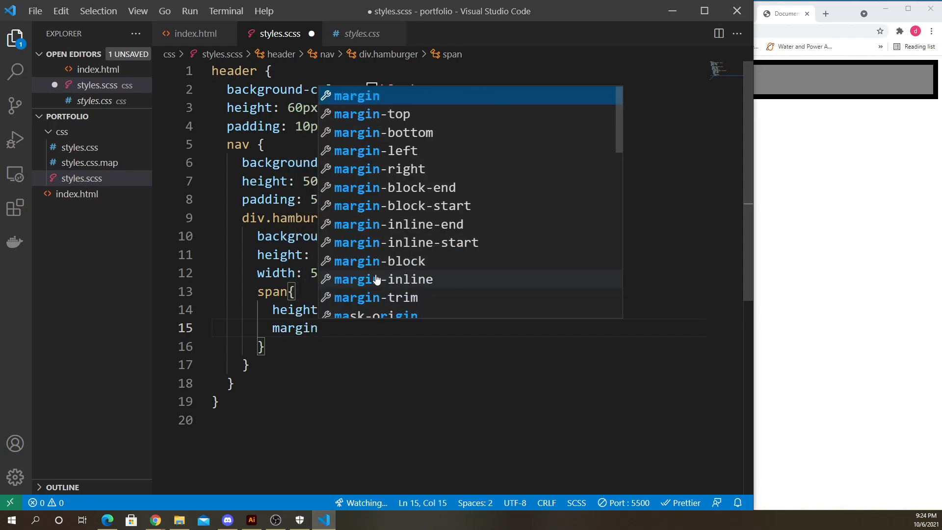
pyautogui.write(':5px;')
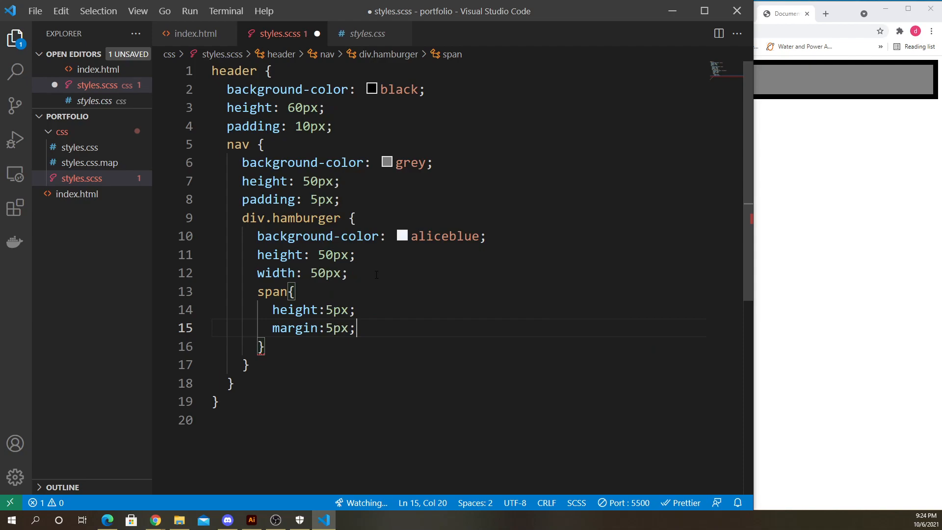
pyautogui.press('Return')
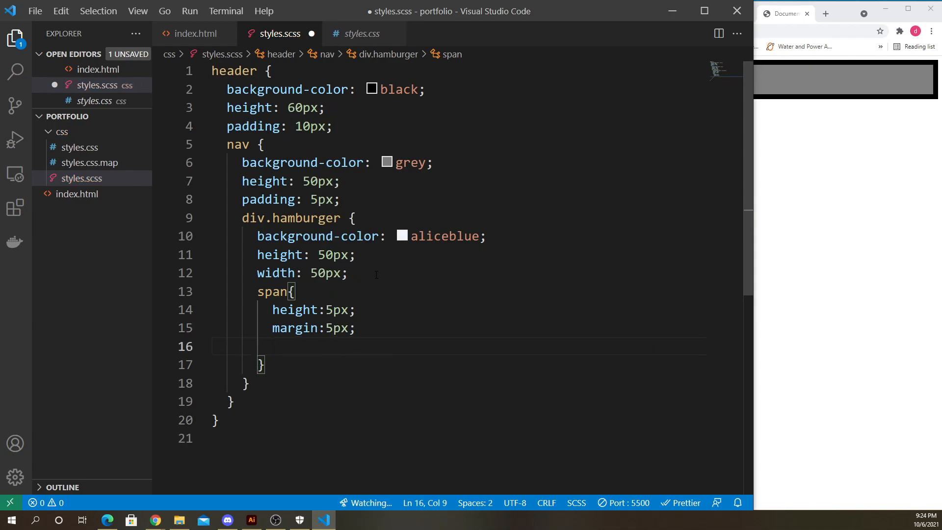
pyautogui.write('bac')
pyautogui.press('Return')
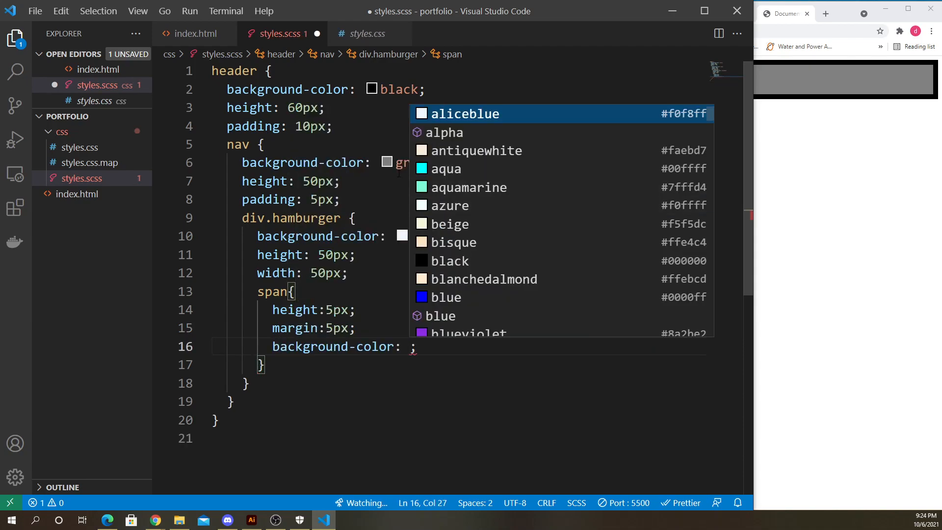
pyautogui.scroll(-7, 479, 301)
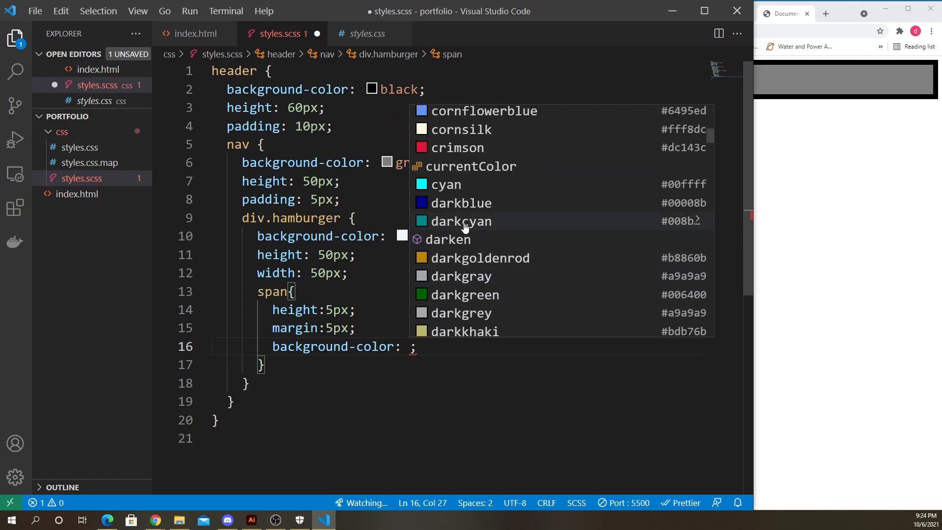
pyautogui.scroll(-2, 461, 206)
pyautogui.scroll(1, 461, 206)
pyautogui.click(461, 185)
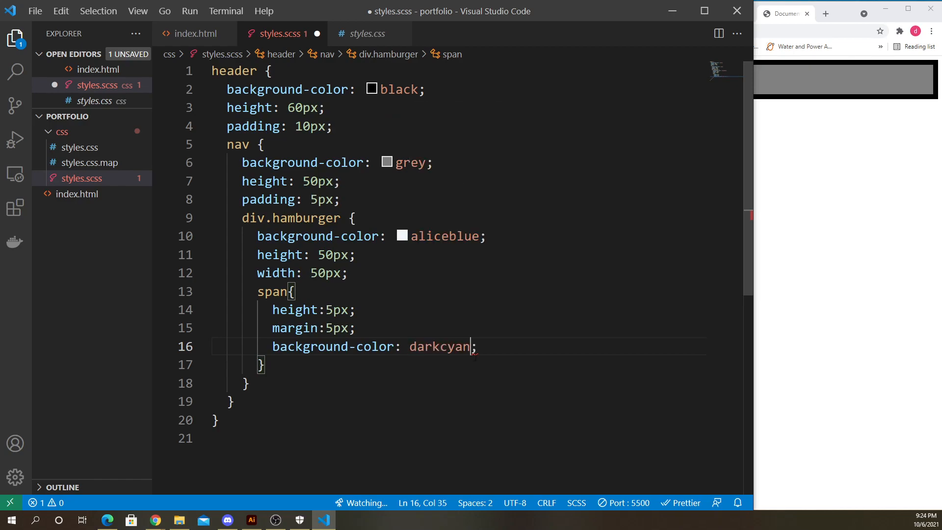
pyautogui.hotkey('ctrl', 's')
# - Resize the editor to sit beside the browser preview and review the span rule's declarations
pyautogui.hotkey('alt', 'Tab')
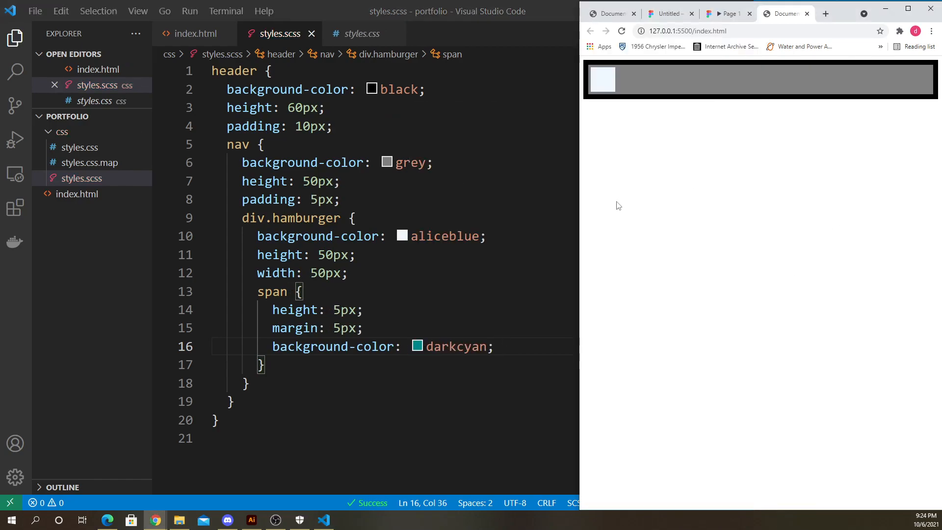
pyautogui.moveTo(579, 212); pyautogui.dragTo(637, 219)
pyautogui.click(531, 37)
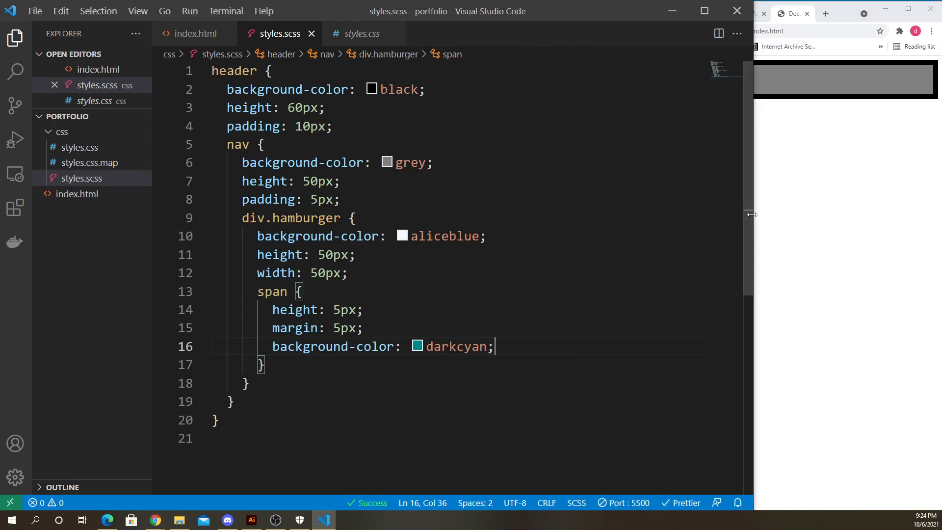
pyautogui.moveTo(751, 214); pyautogui.dragTo(636, 218)
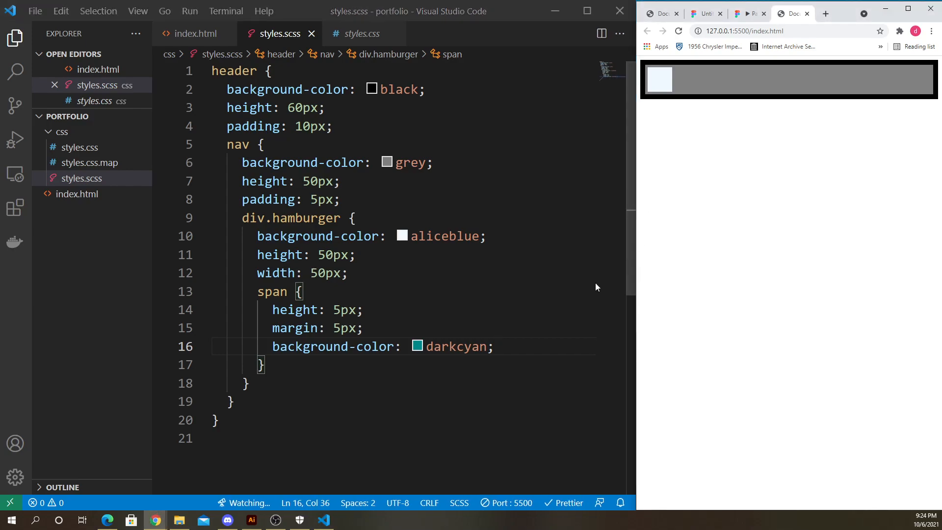
pyautogui.click(377, 329)
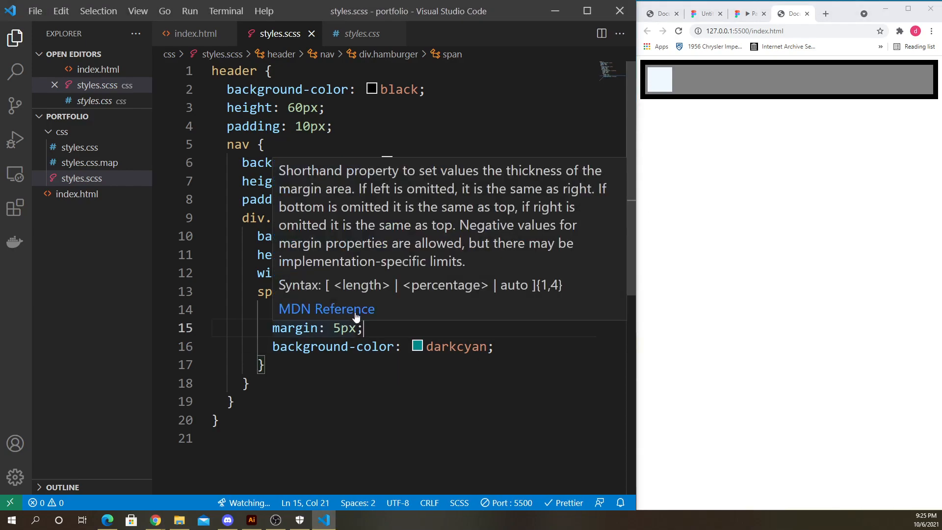
pyautogui.click(372, 313)
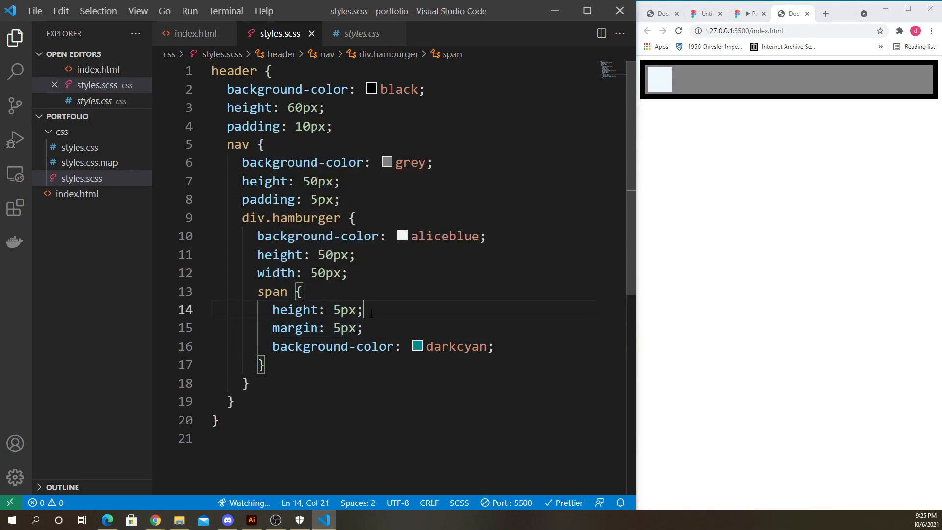
pyautogui.click(330, 298)
pyautogui.doubleClick(272, 291)
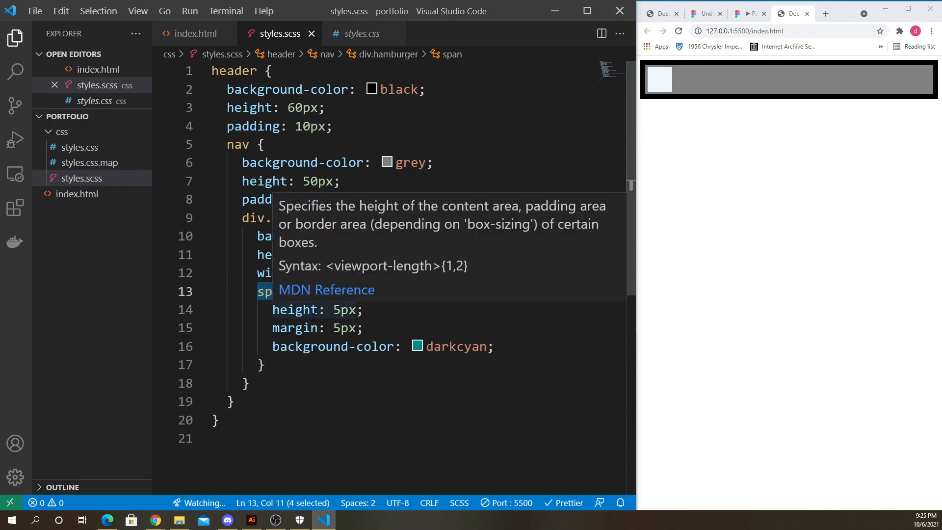
pyautogui.click(327, 290)
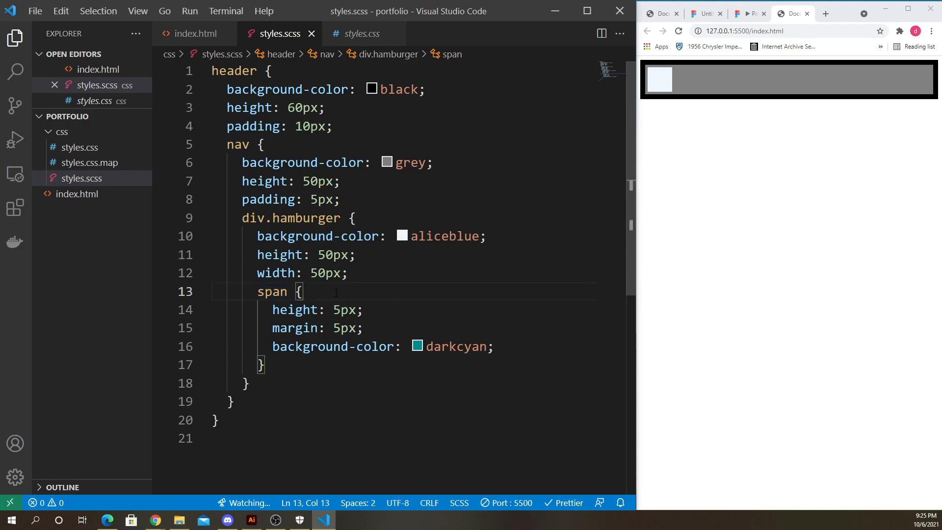
# - Insert display: inline-block as the first declaration of the span rule and save
pyautogui.press('Return')
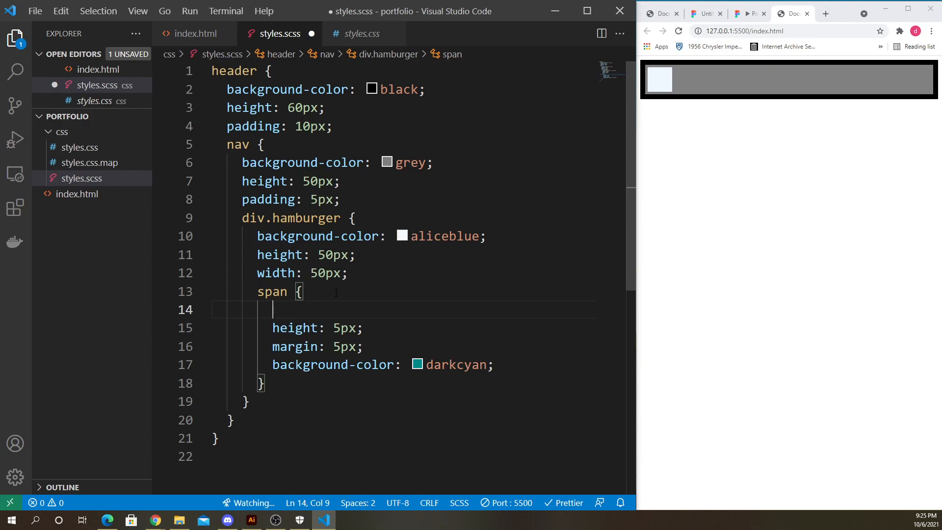
pyautogui.write('dis')
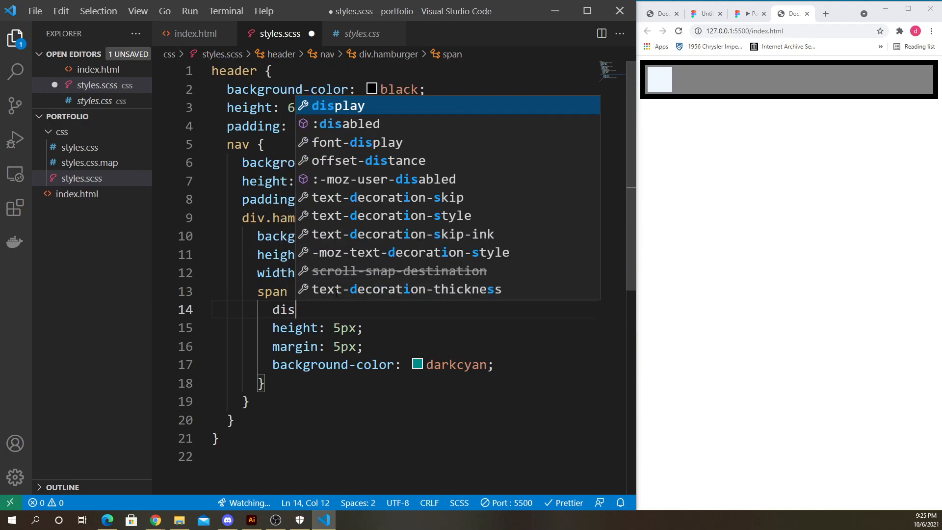
pyautogui.write('play:bloc')
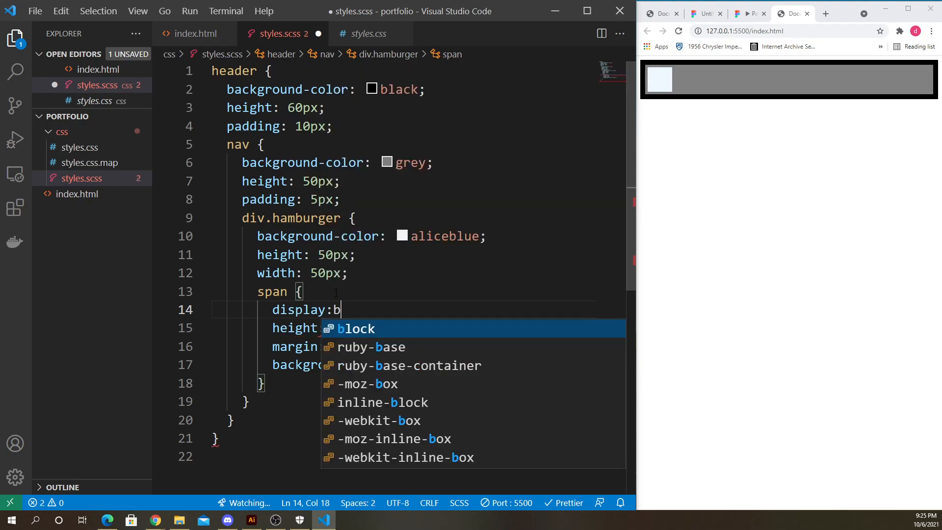
pyautogui.press('BackSpace')
pyautogui.press('BackSpace')
pyautogui.press('BackSpace')
pyautogui.press('BackSpace')
pyautogui.write('inlin')
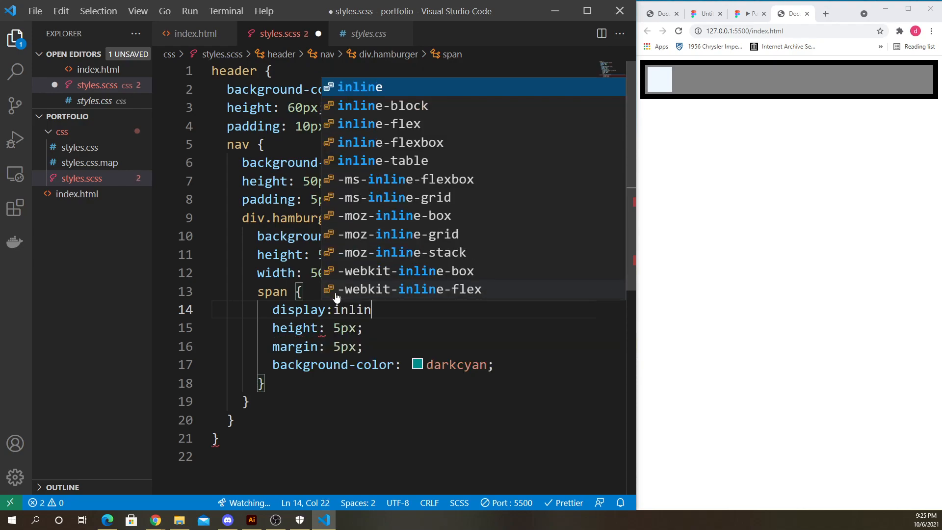
pyautogui.write('e-block;')
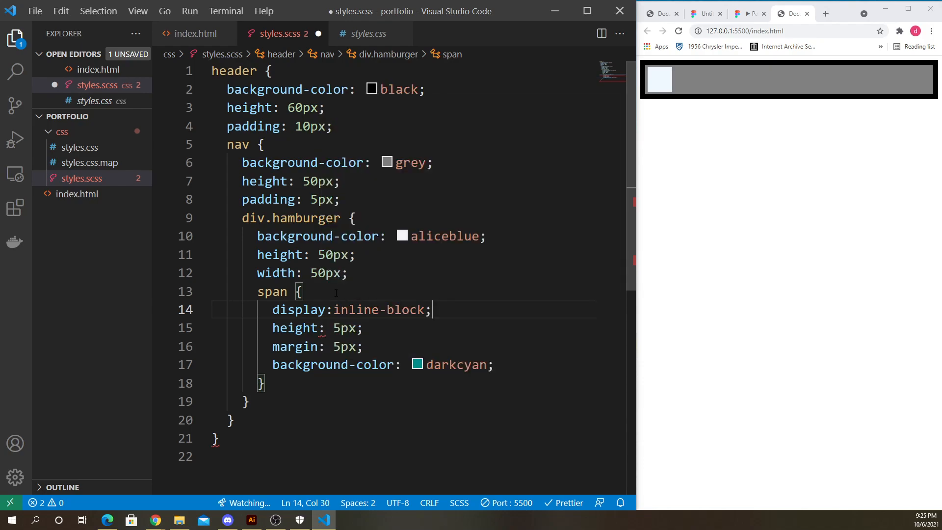
pyautogui.hotkey('ctrl', 's')
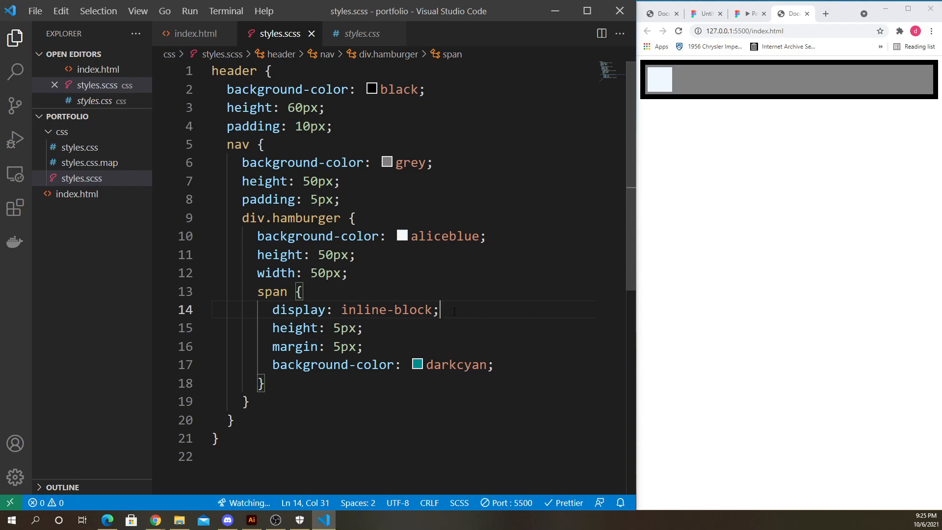
# - Add width: 50px to the span rule and save the stylesheet
pyautogui.press('Return')
pyautogui.write('width: ')
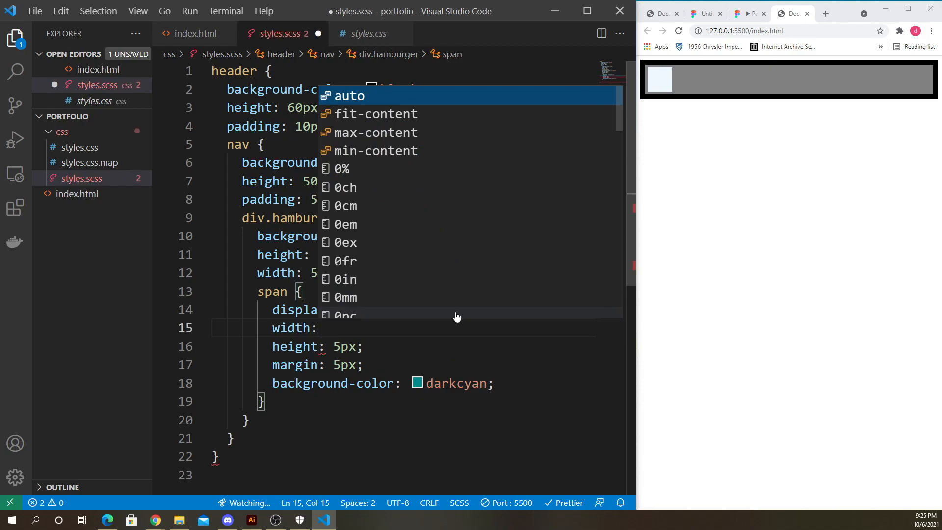
pyautogui.write('50px;')
pyautogui.hotkey('ctrl', 's')
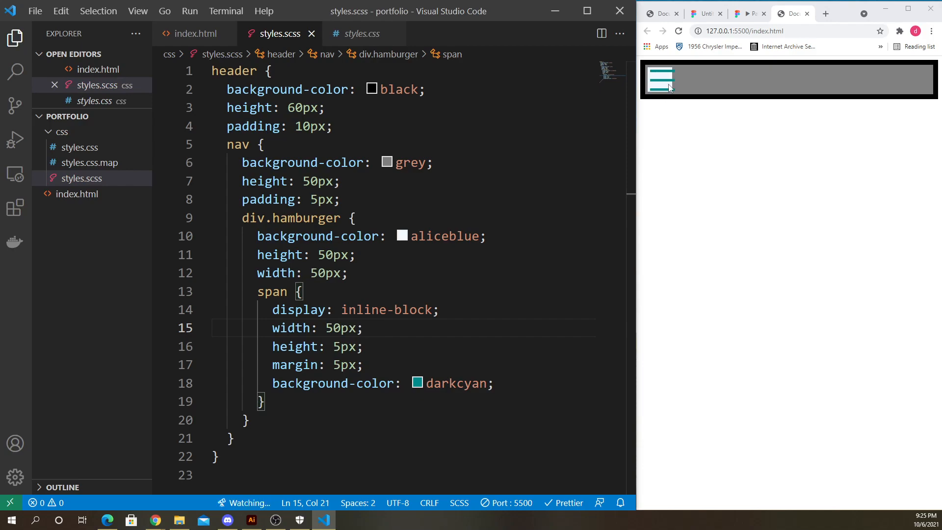
# - Zoom in on the browser preview to inspect the hamburger icon
pyautogui.click(731, 120)
pyautogui.hotkey('ctrl', '+')
pyautogui.hotkey('ctrl', '+')
pyautogui.hotkey('ctrl', '+')
pyautogui.hotkey('ctrl', '+')
pyautogui.hotkey('ctrl', '+')
pyautogui.hotkey('ctrl', '+')
pyautogui.hotkey('ctrl', '+')
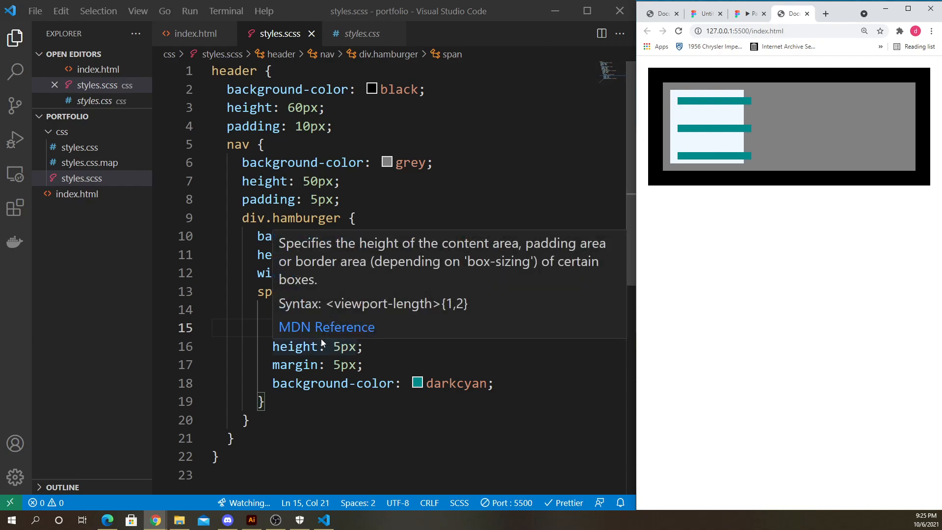
# - Change the span rule's margin to 5px 0 and save the stylesheet
pyautogui.click(318, 365)
pyautogui.click(400, 369)
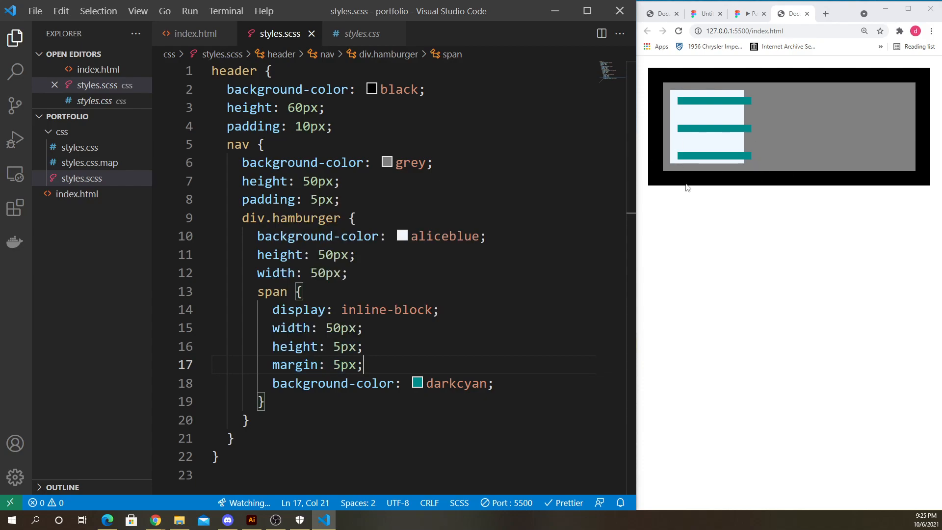
pyautogui.click(333, 365)
pyautogui.click(385, 371)
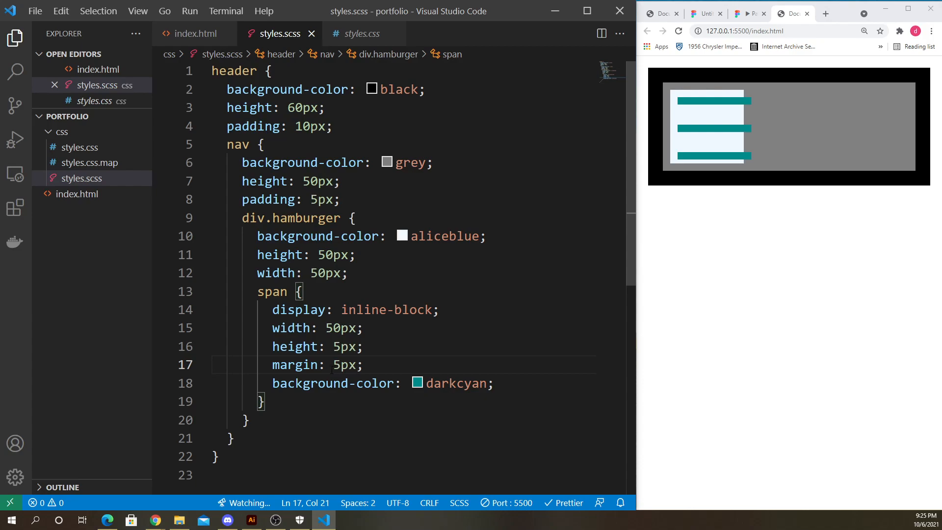
pyautogui.press('Left')
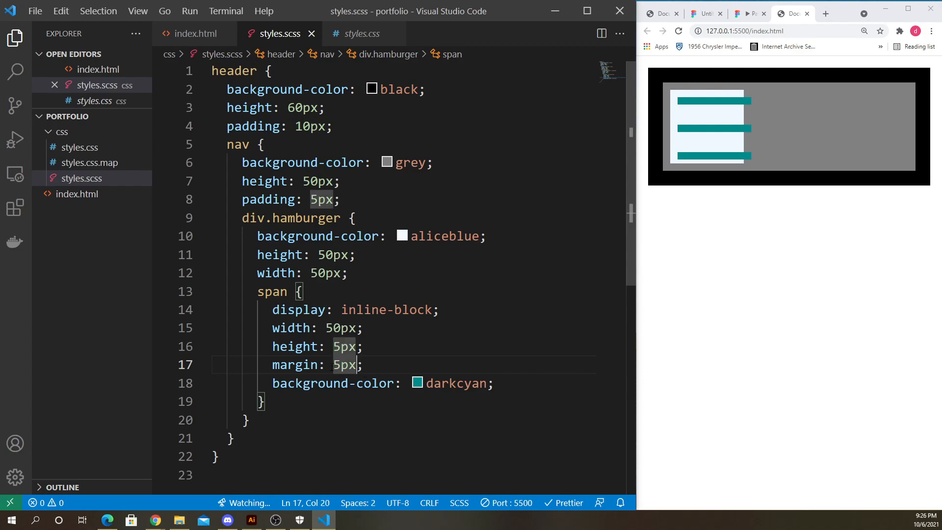
pyautogui.click(337, 367)
pyautogui.click(357, 366)
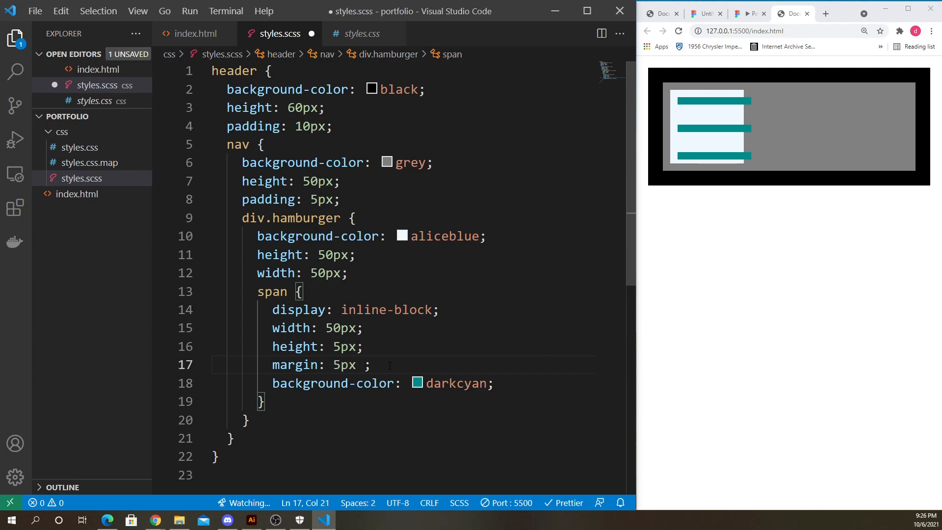
pyautogui.hotkey('ctrl', 's')
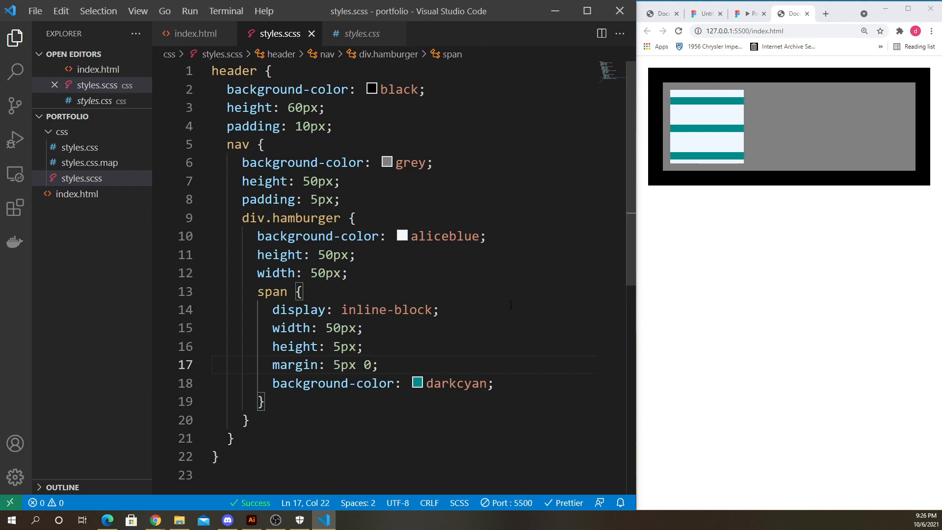
# - Set the span's height to 7px and save the stylesheet
pyautogui.doubleClick(337, 367)
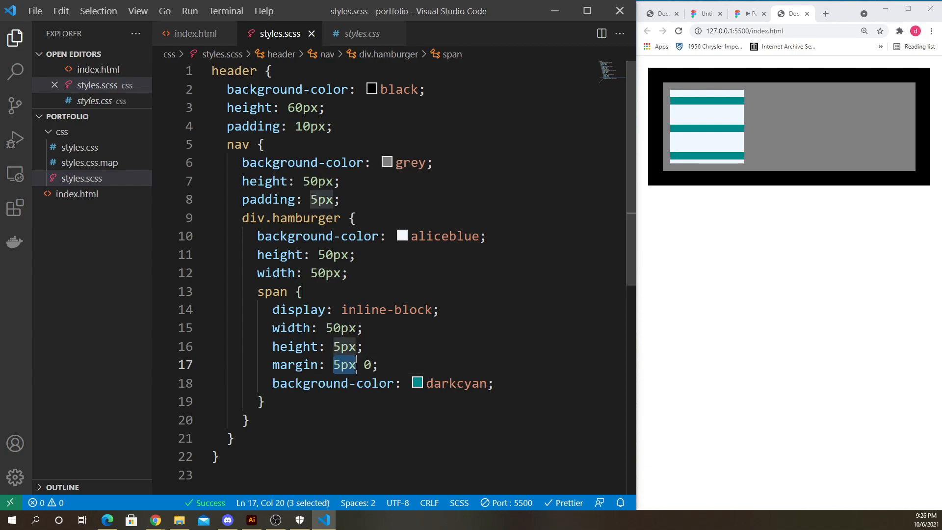
pyautogui.doubleClick(367, 365)
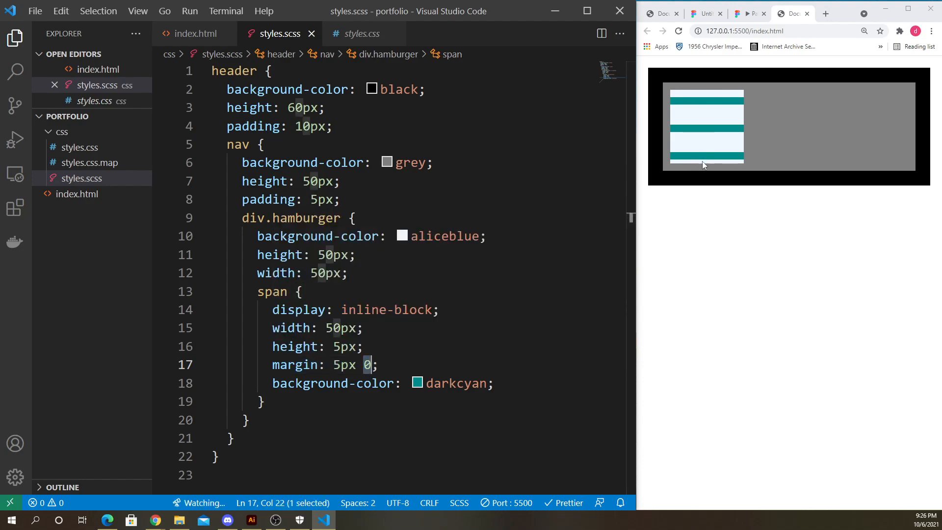
pyautogui.click(701, 216)
pyautogui.click(363, 347)
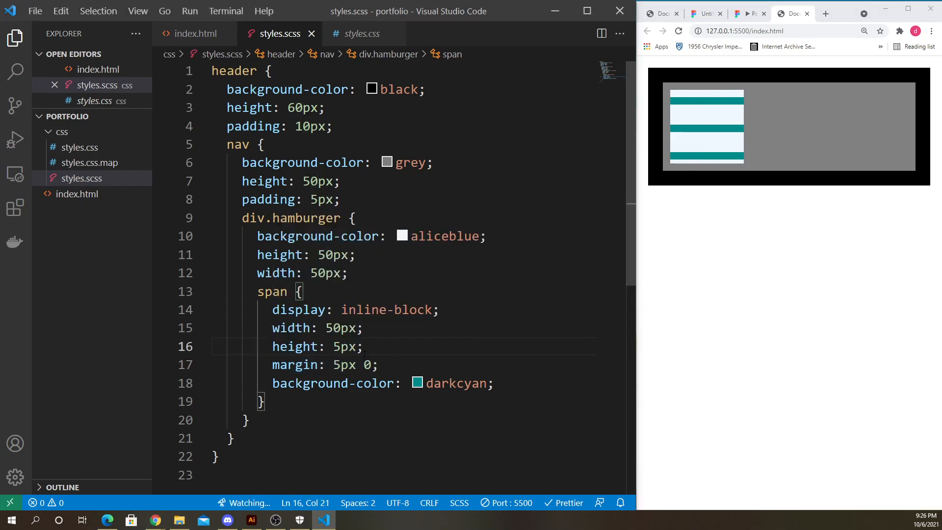
pyautogui.moveTo(333, 365); pyautogui.dragTo(341, 365)
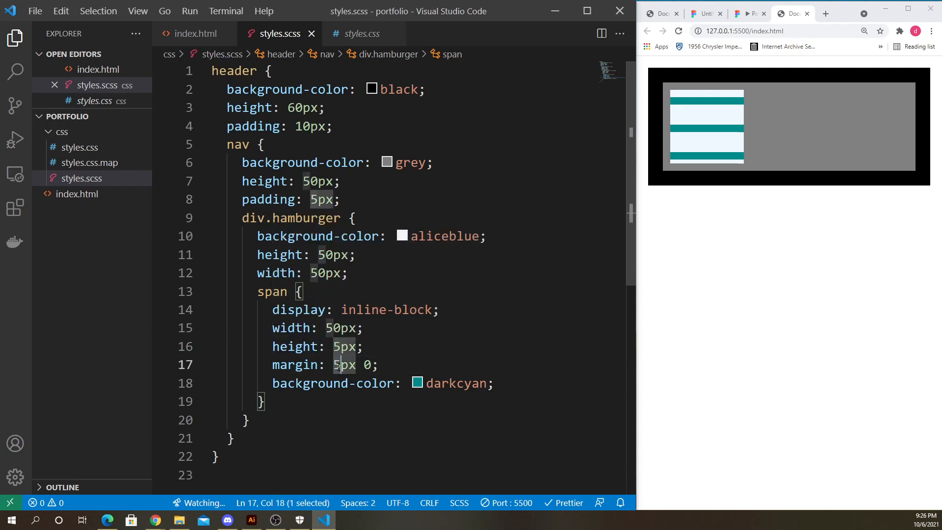
pyautogui.click(376, 344)
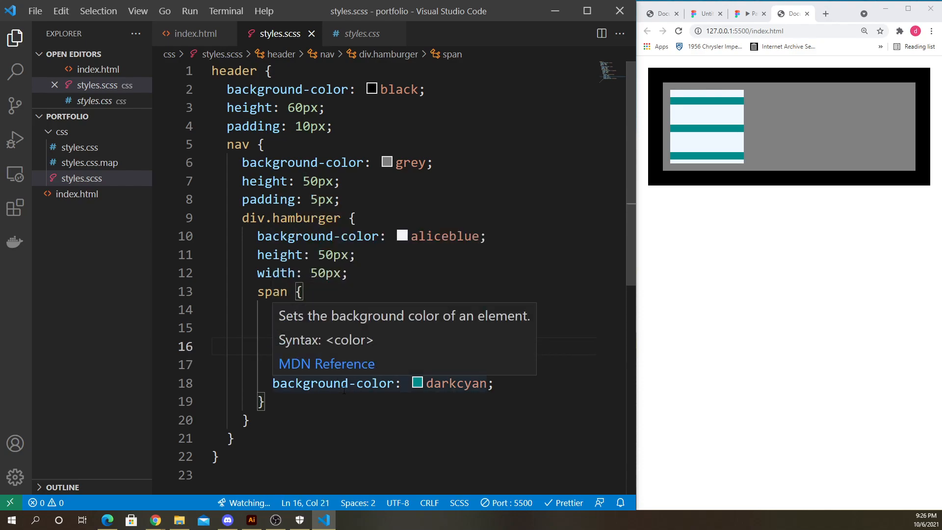
pyautogui.click(343, 387)
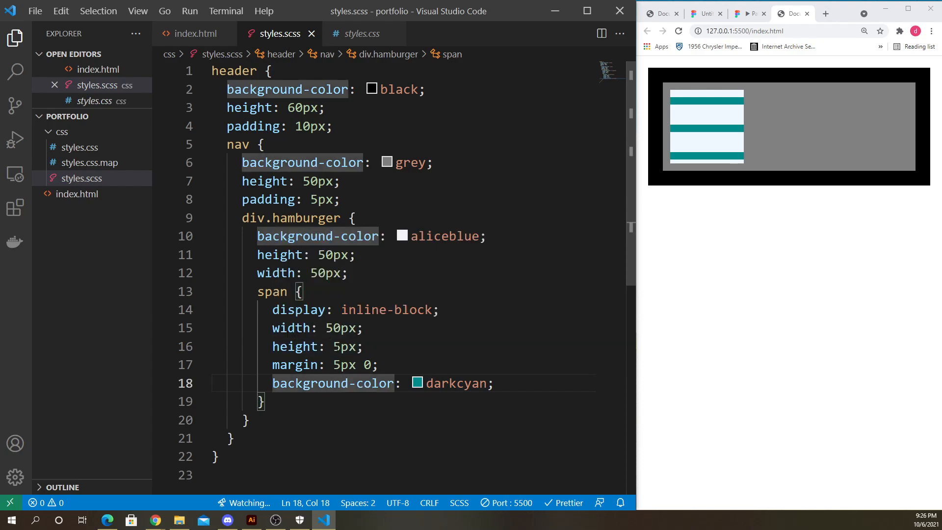
pyautogui.moveTo(333, 349); pyautogui.dragTo(343, 350)
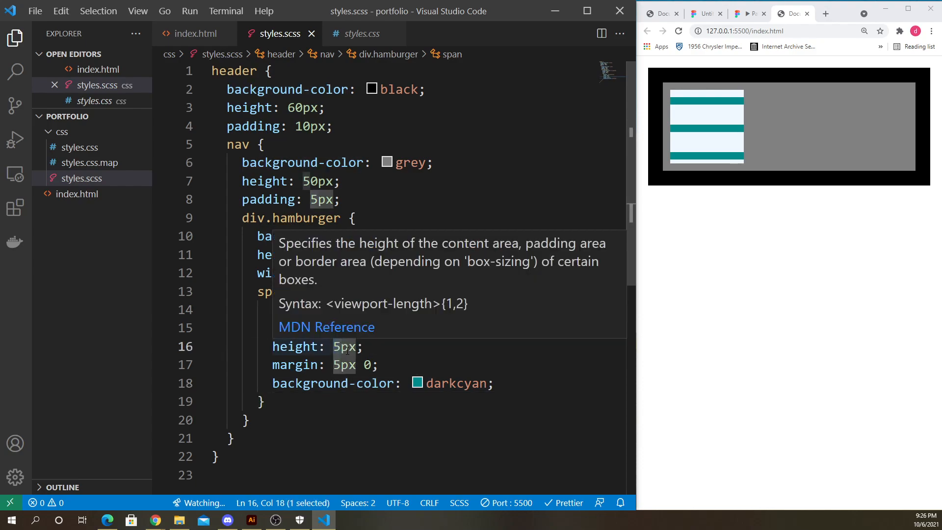
pyautogui.write('7')
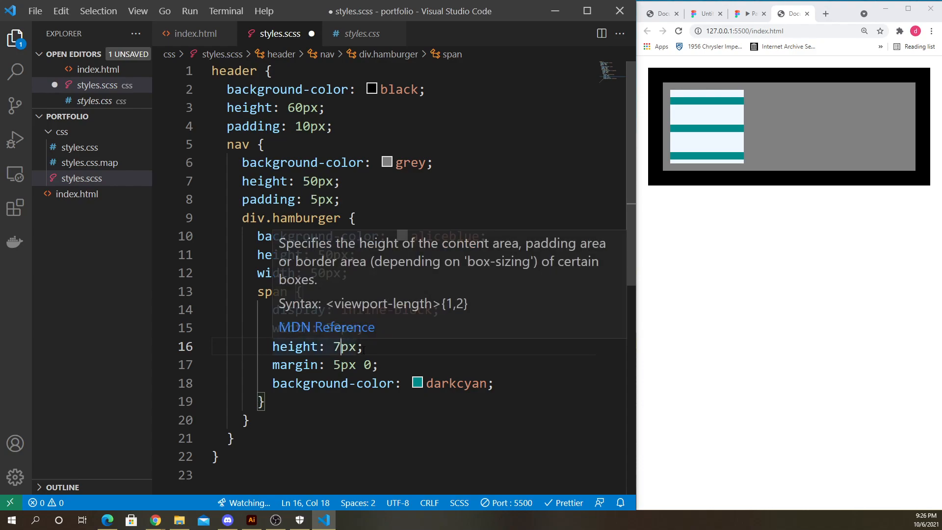
pyautogui.hotkey('ctrl', 's')
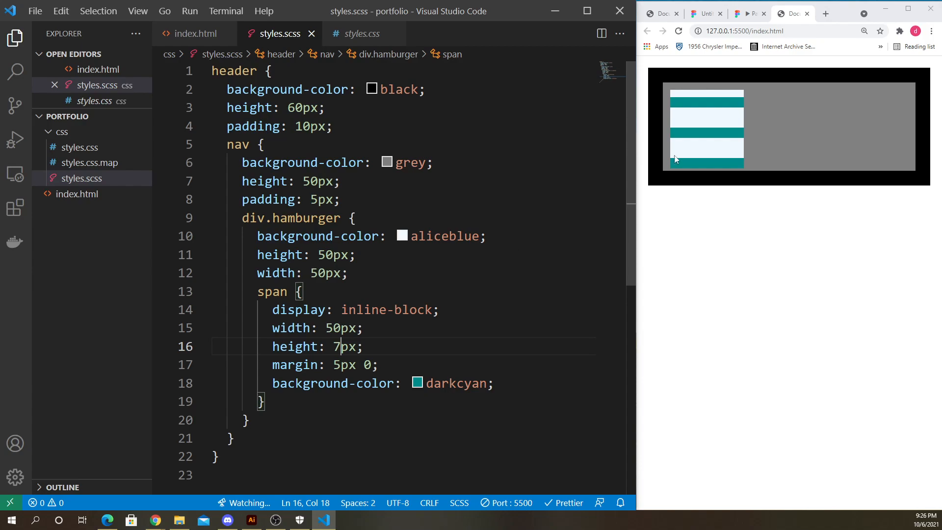
# - Try span margins of 3px 0 and then 2px 0, saving the stylesheet after each change
pyautogui.click(317, 294)
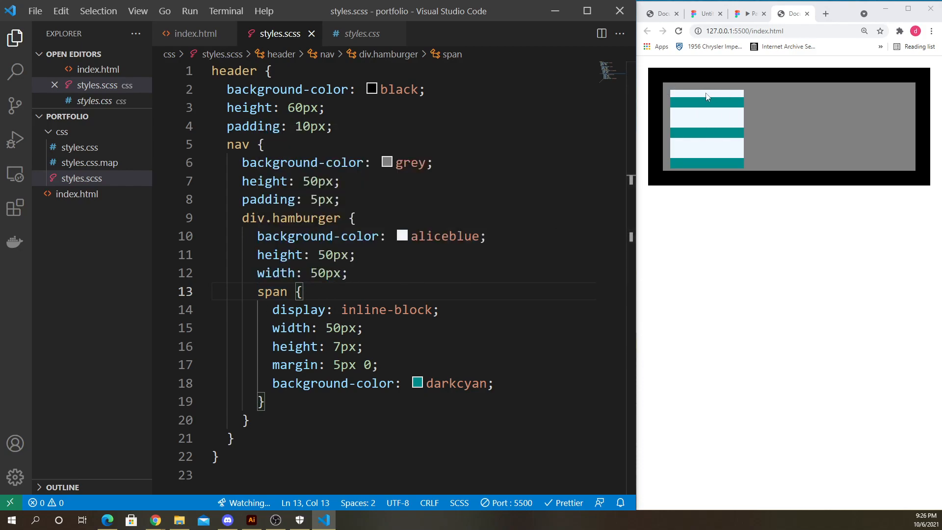
pyautogui.click(393, 347)
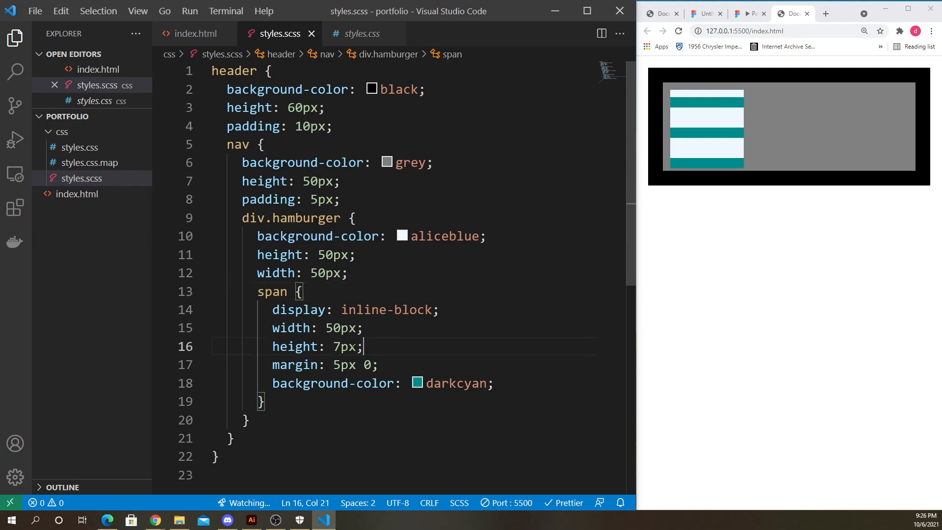
pyautogui.moveTo(334, 364); pyautogui.dragTo(341, 364)
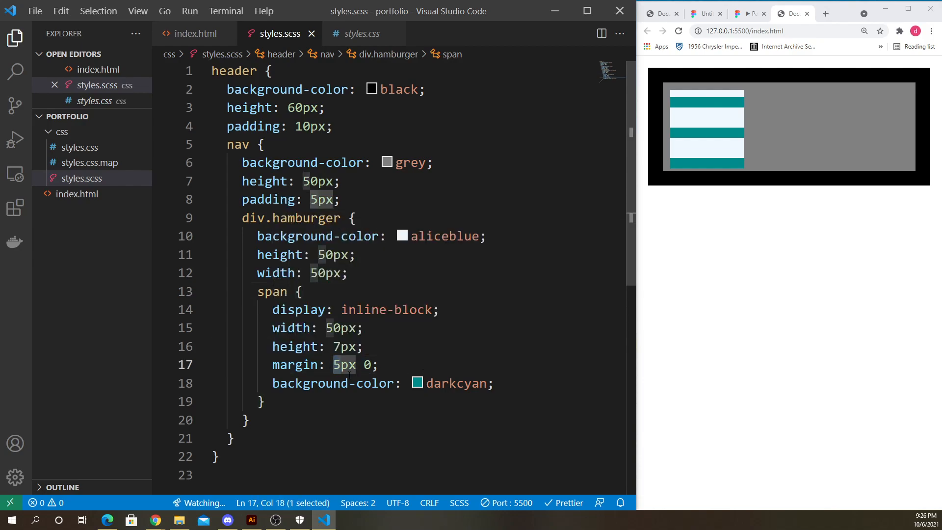
pyautogui.write('3')
pyautogui.hotkey('ctrl', 's')
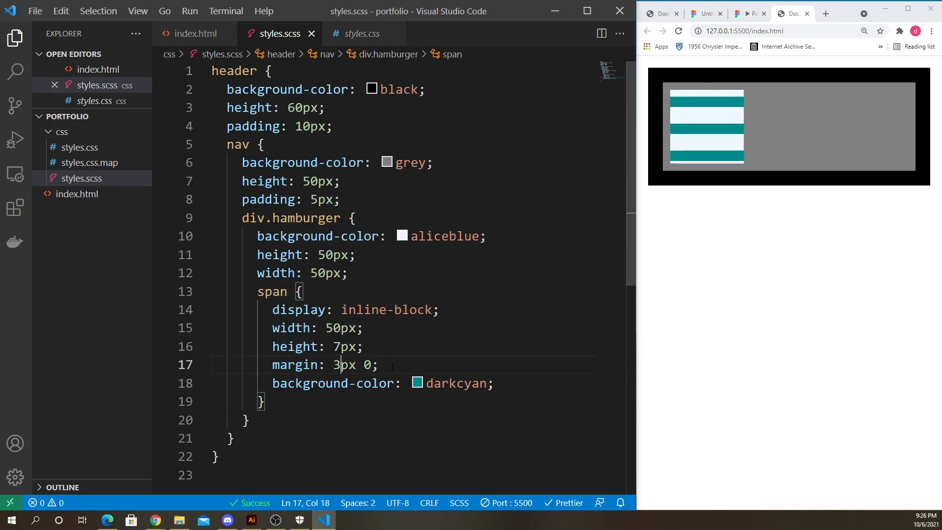
pyautogui.hotkey('shift', 'Left')
pyautogui.write('2')
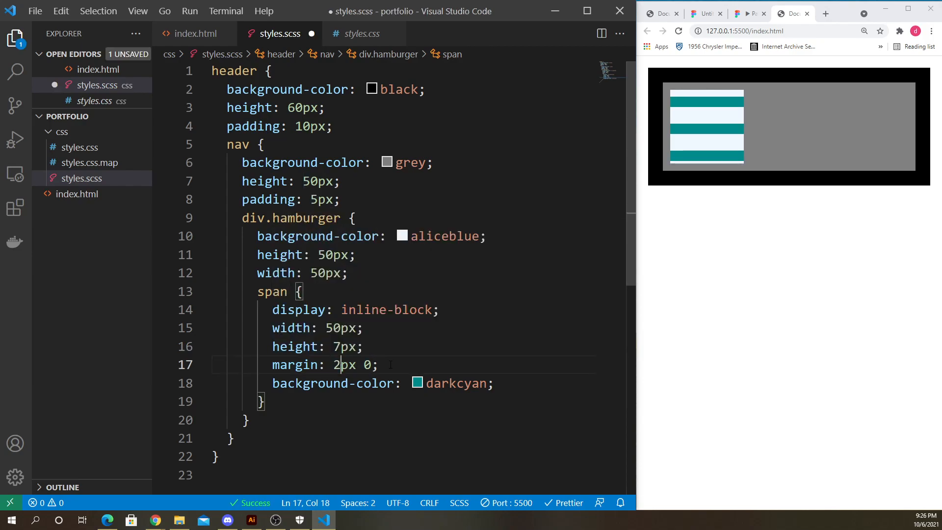
pyautogui.hotkey('ctrl', 's')
# - Delete the span's margin declaration and save the stylesheet
pyautogui.click(402, 364)
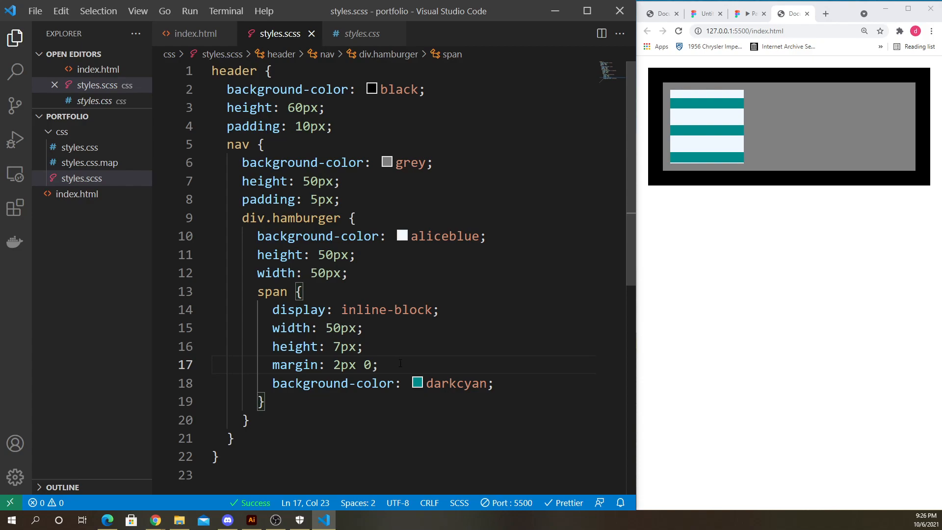
pyautogui.moveTo(402, 363); pyautogui.dragTo(216, 368)
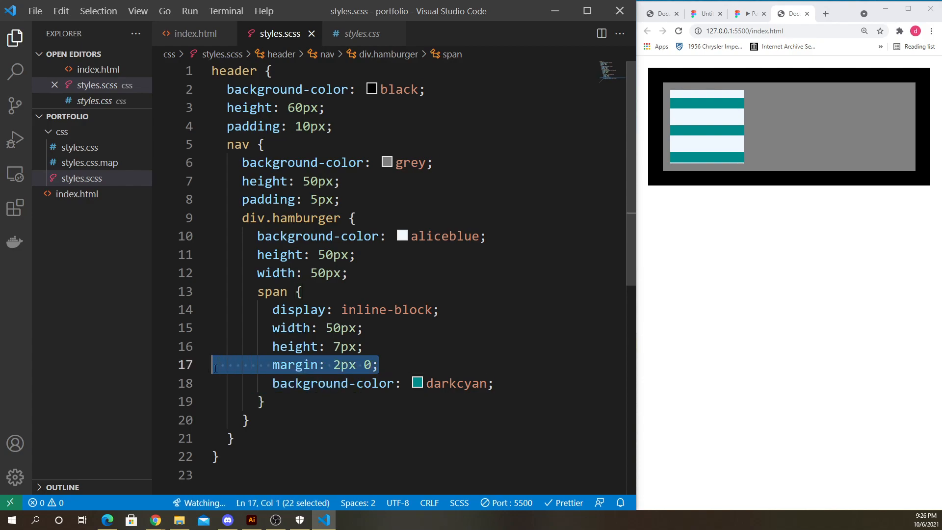
pyautogui.press('BackSpace')
pyautogui.press('BackSpace')
pyautogui.hotkey('ctrl', 's')
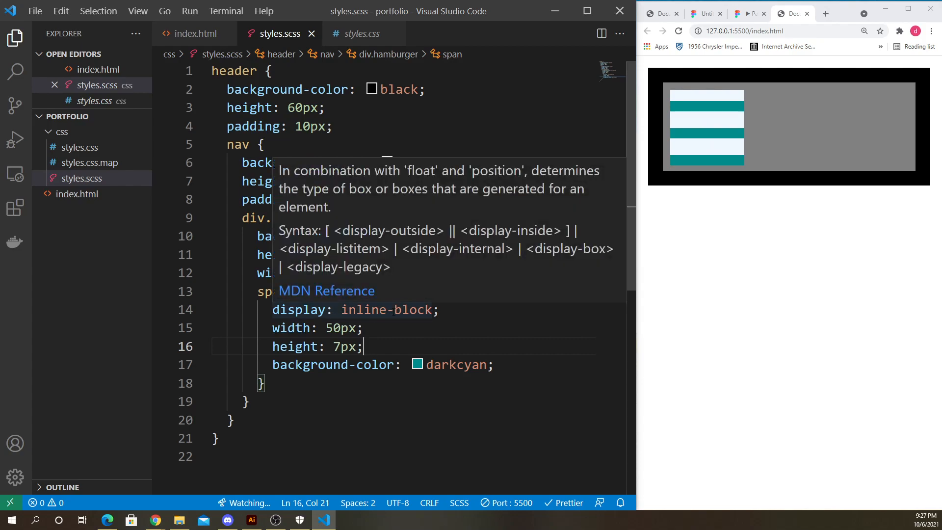
# - Change the span's display from inline-block to block and save
pyautogui.moveTo(395, 309); pyautogui.dragTo(342, 310)
pyautogui.press('BackSpace')
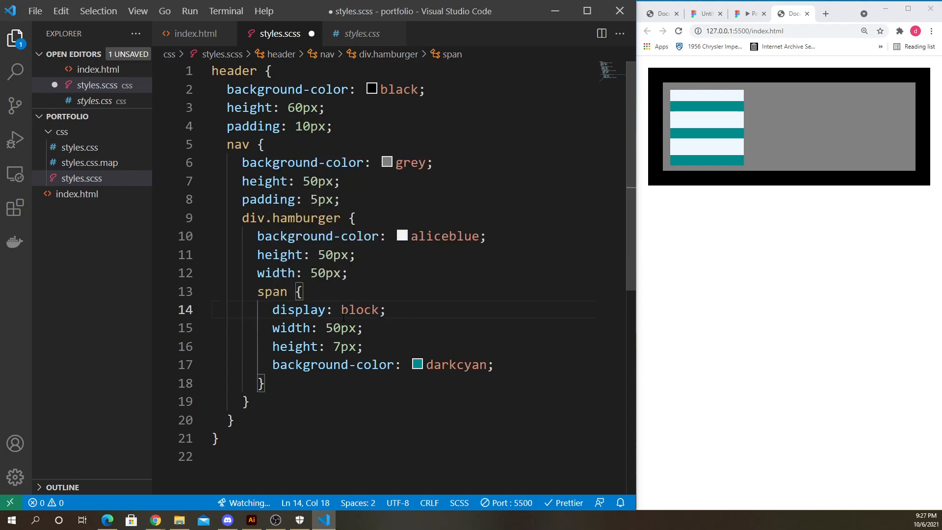
pyautogui.hotkey('ctrl', 's')
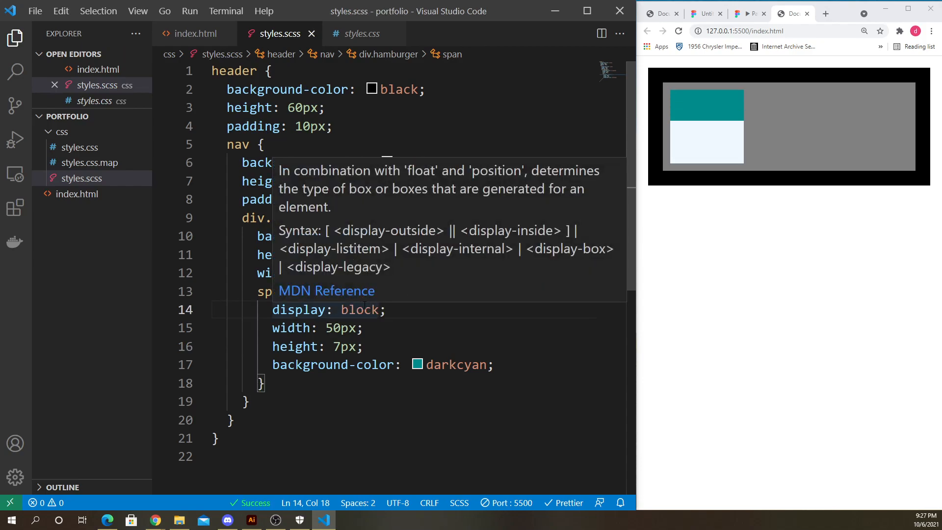
# - Add margin: 5px after the span's width declaration and save the stylesheet
pyautogui.click(400, 310)
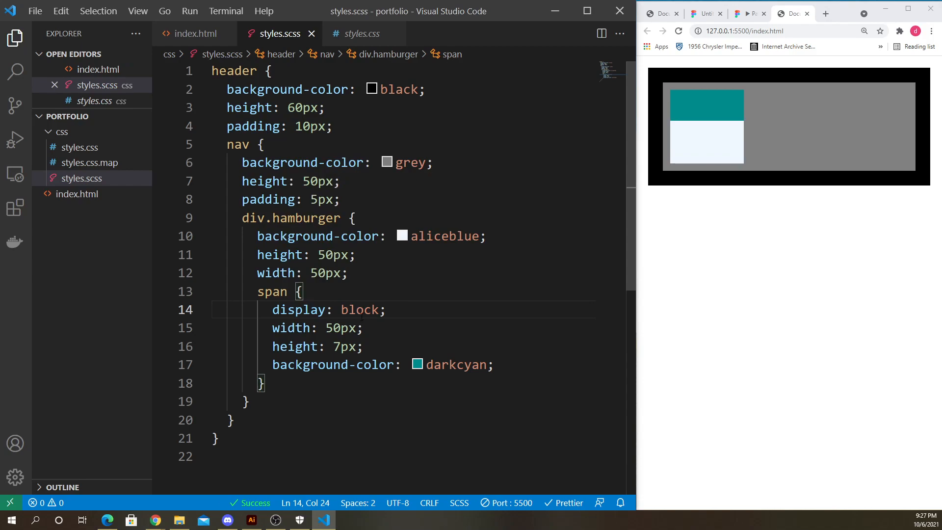
pyautogui.doubleClick(344, 310)
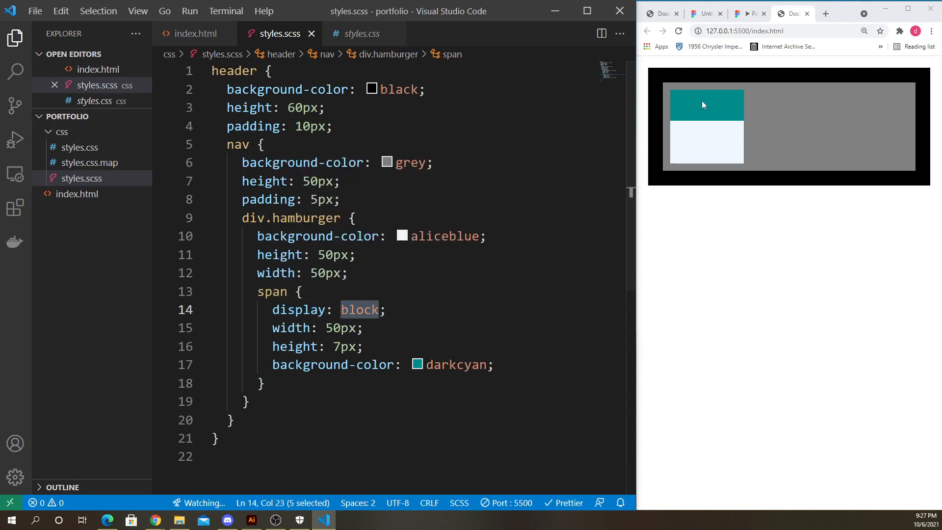
pyautogui.click(363, 329)
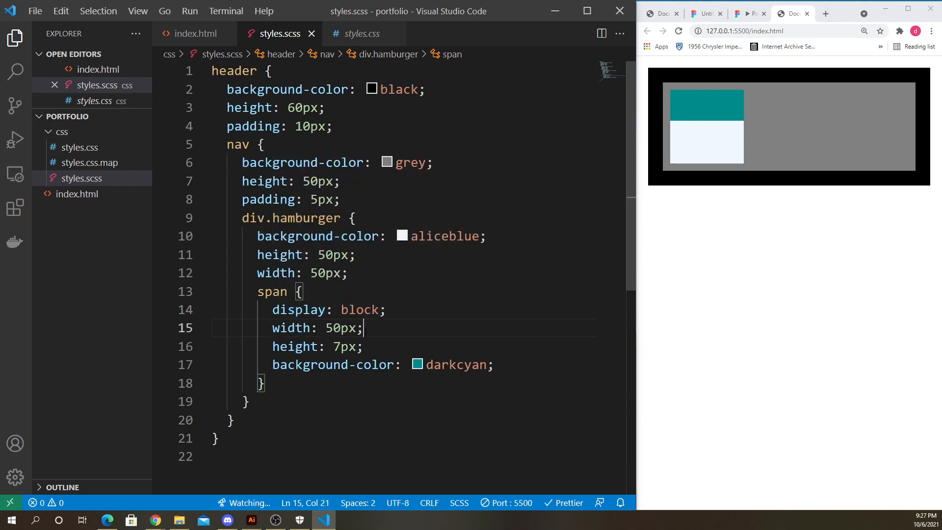
pyautogui.press('Return')
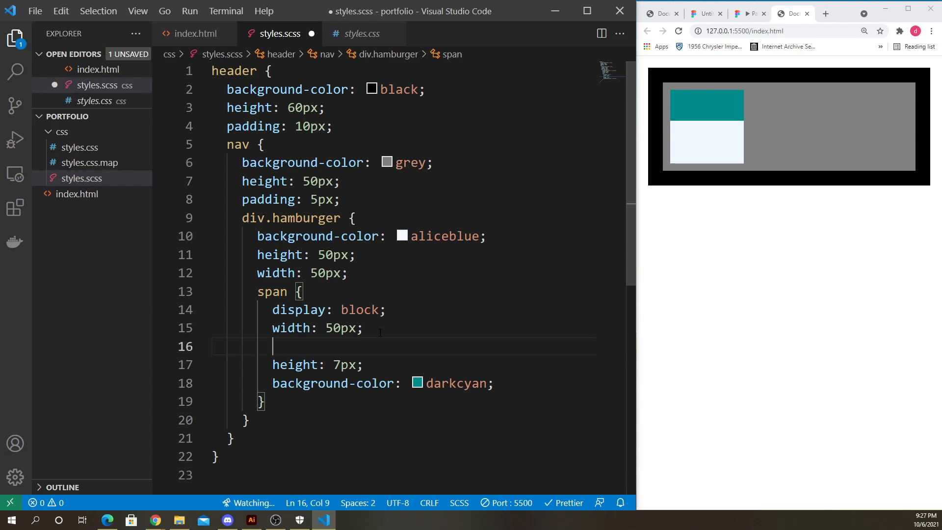
pyautogui.write('margin:')
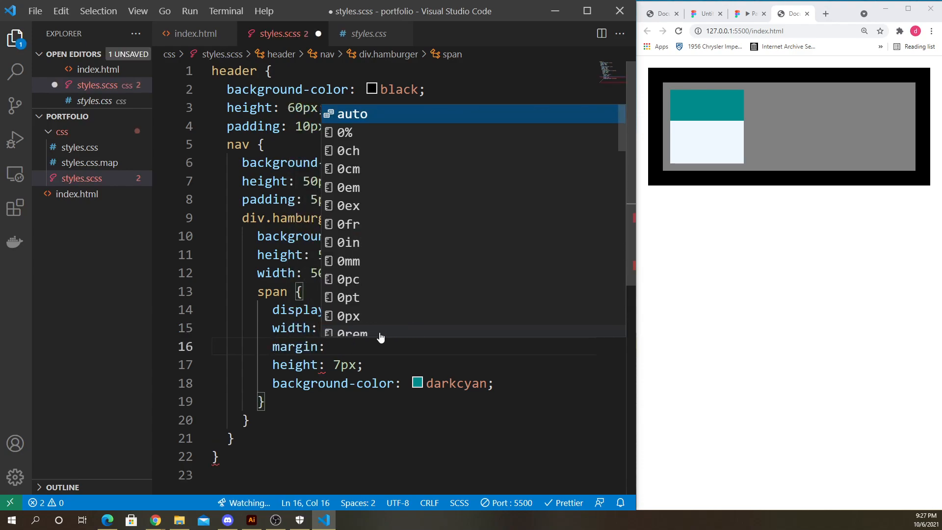
pyautogui.write('1')
pyautogui.press('BackSpace')
pyautogui.write('5px;')
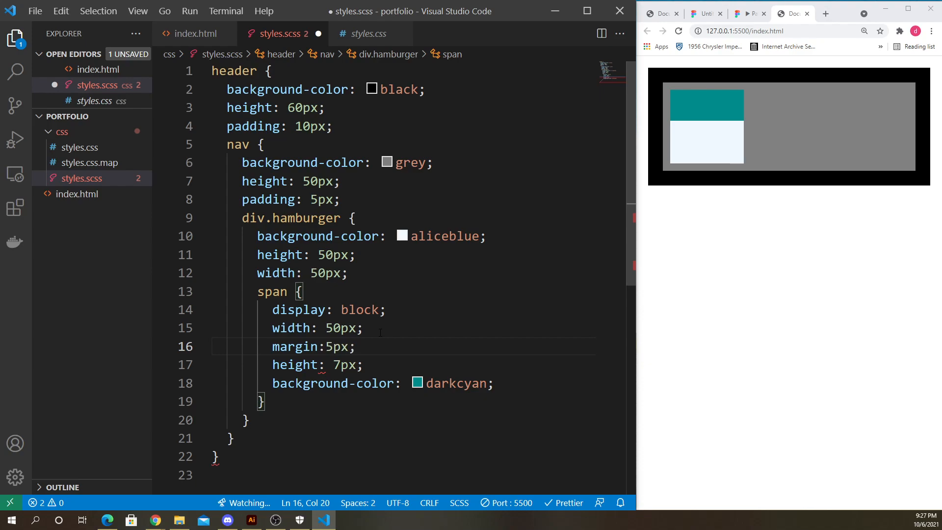
pyautogui.hotkey('ctrl', 's')
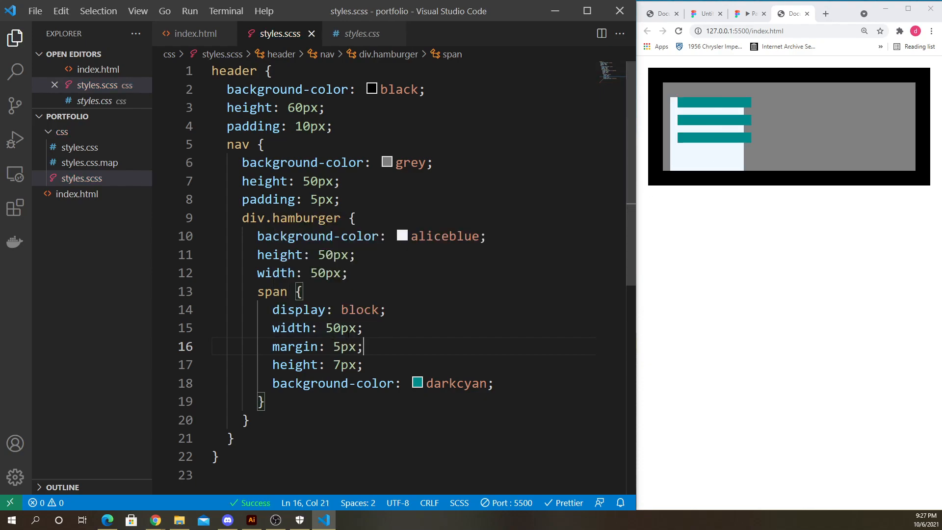
# - Set the span's margin to 7px and save the stylesheet
pyautogui.click(335, 346)
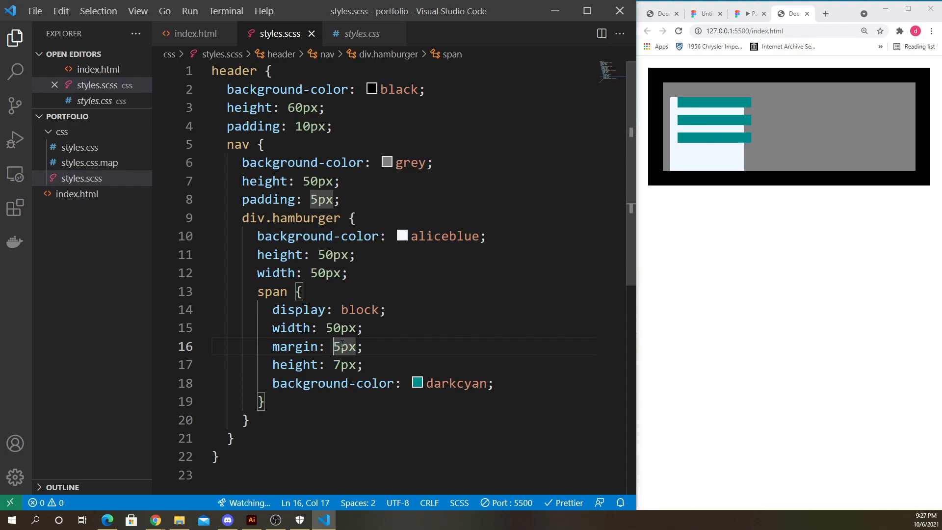
pyautogui.press('Right')
pyautogui.press('Left')
pyautogui.hotkey('shift', 'Right')
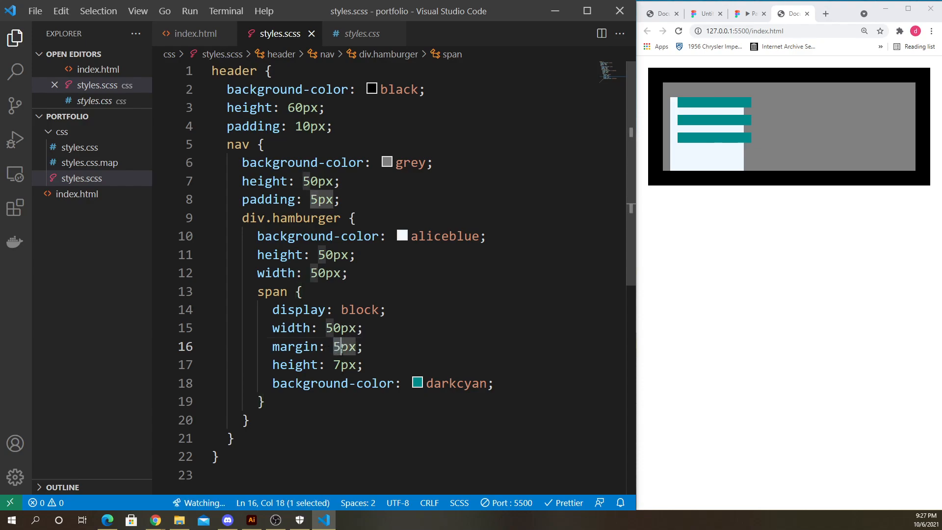
pyautogui.write('10')
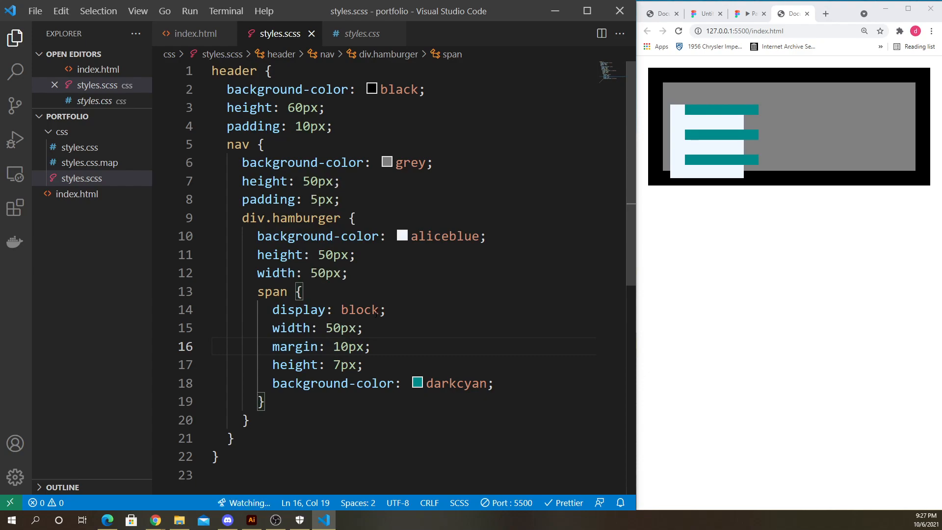
pyautogui.press('BackSpace')
pyautogui.press('BackSpace')
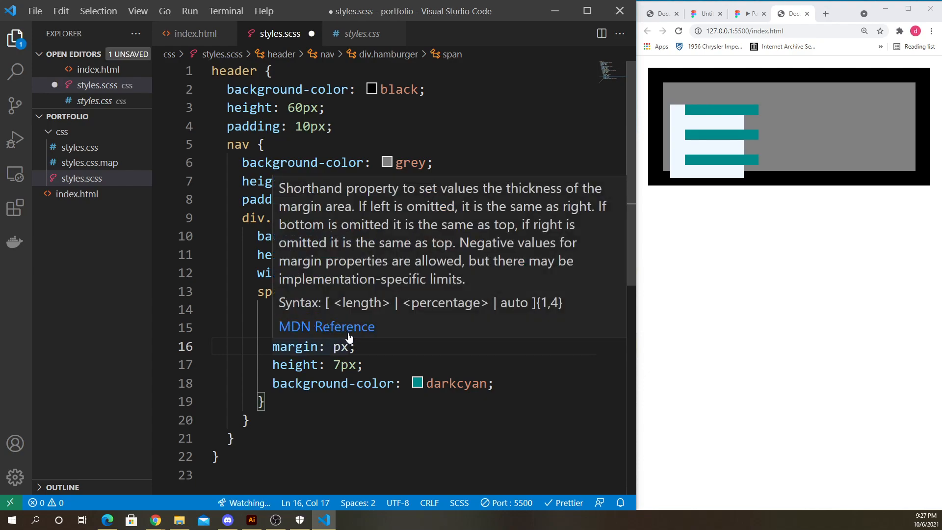
pyautogui.write('7')
pyautogui.hotkey('ctrl', 's')
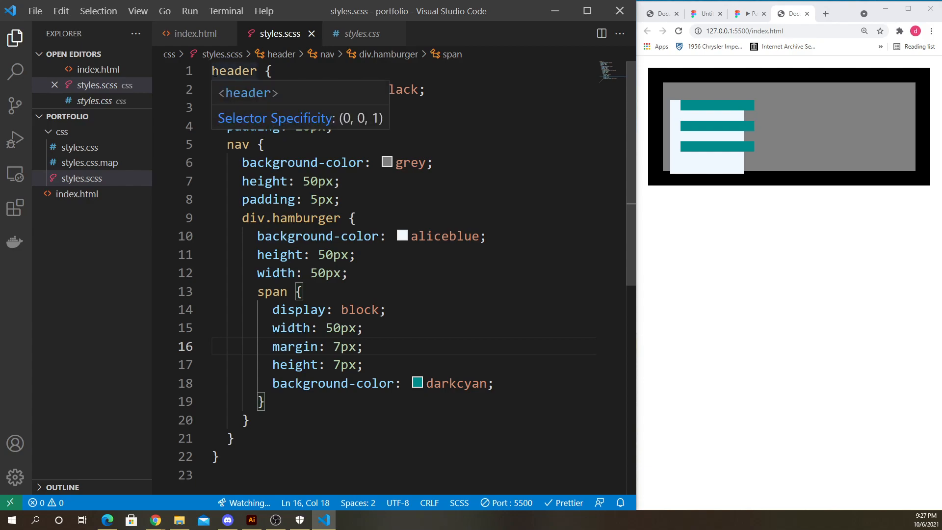
# - Add a universal selector rule at the top of the stylesheet setting margin to 0 and save
pyautogui.click(214, 72)
pyautogui.press('Return')
pyautogui.press('Return')
pyautogui.click(265, 83)
pyautogui.press('Up')
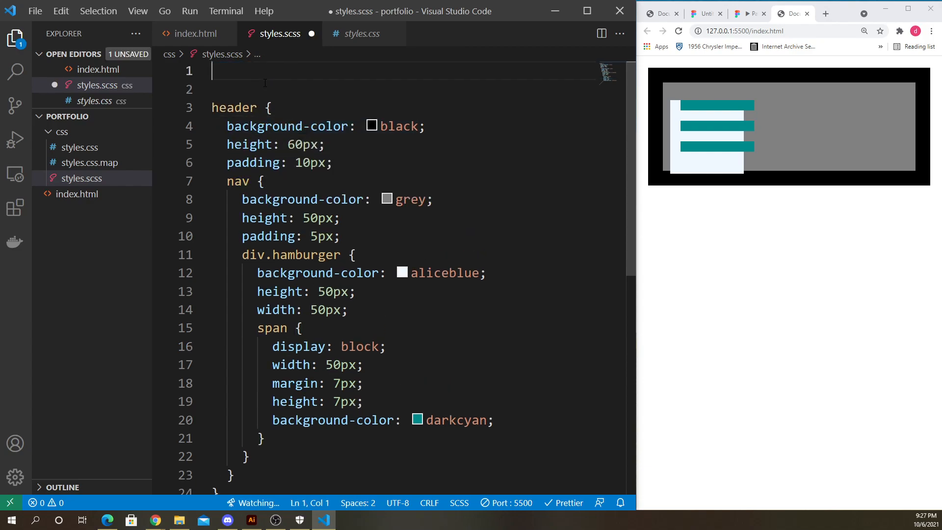
pyautogui.write('*{')
pyautogui.press('Return')
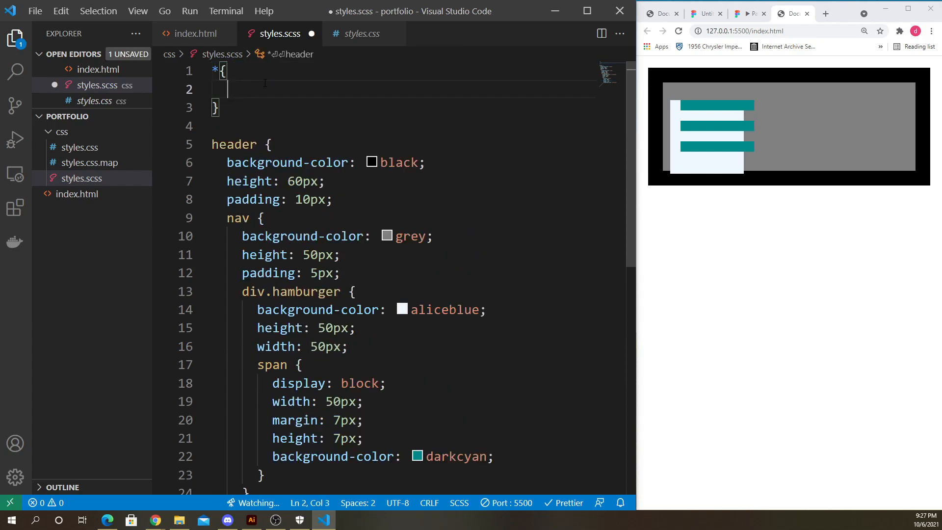
pyautogui.write('mar')
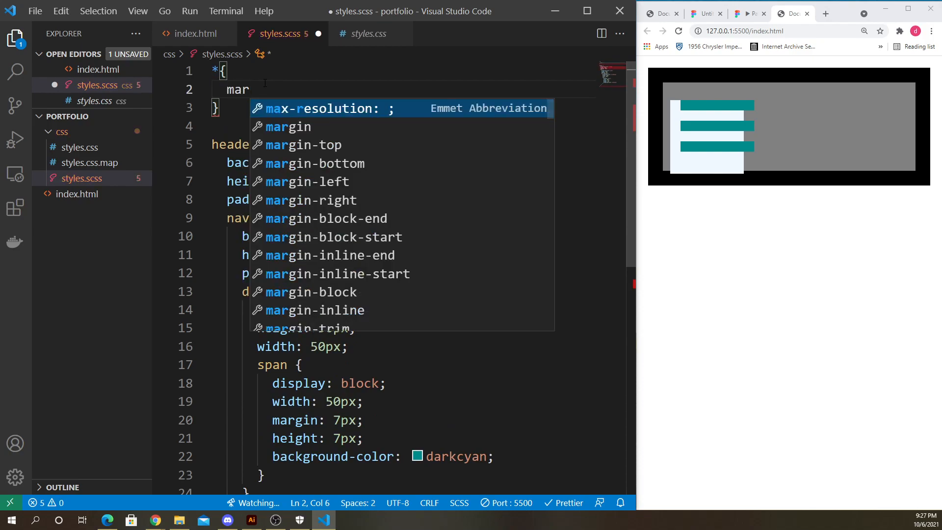
pyautogui.write('gin:')
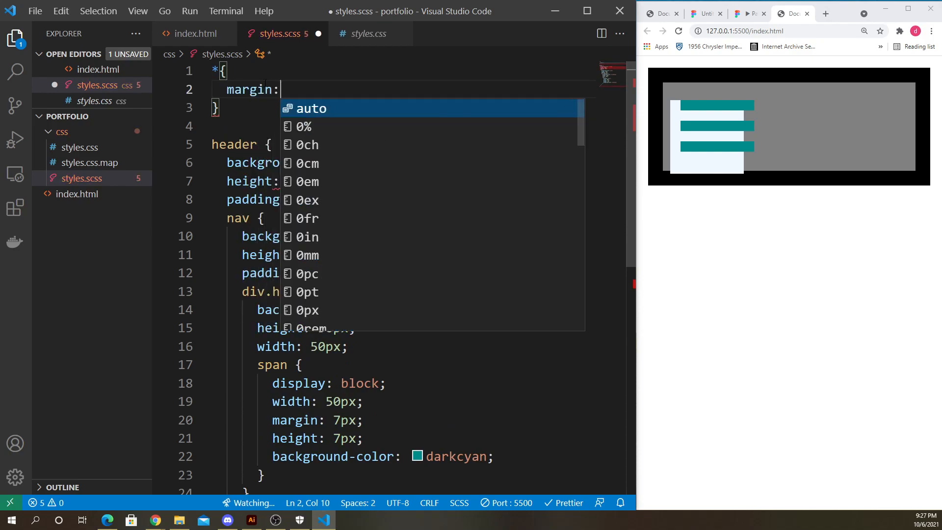
pyautogui.moveTo(211, 72); pyautogui.dragTo(220, 72)
pyautogui.click(286, 92)
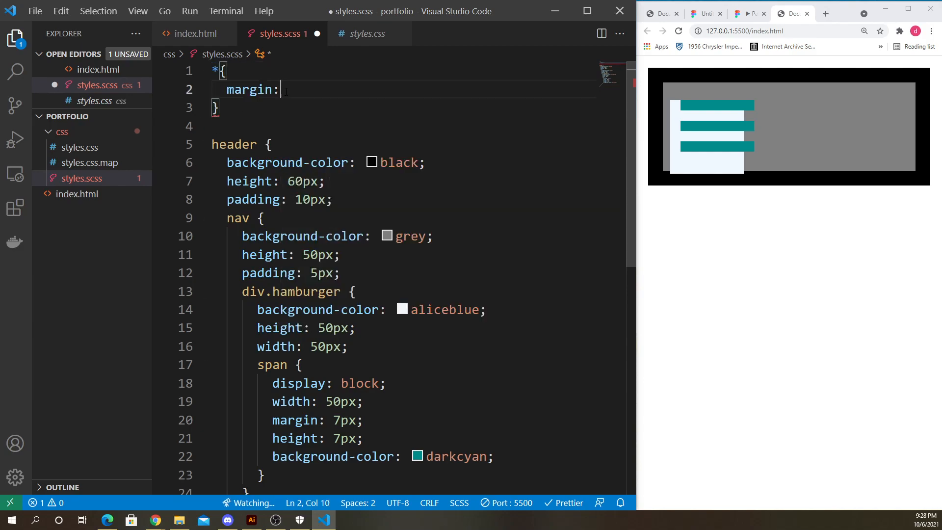
pyautogui.write('0;')
pyautogui.hotkey('ctrl', 's')
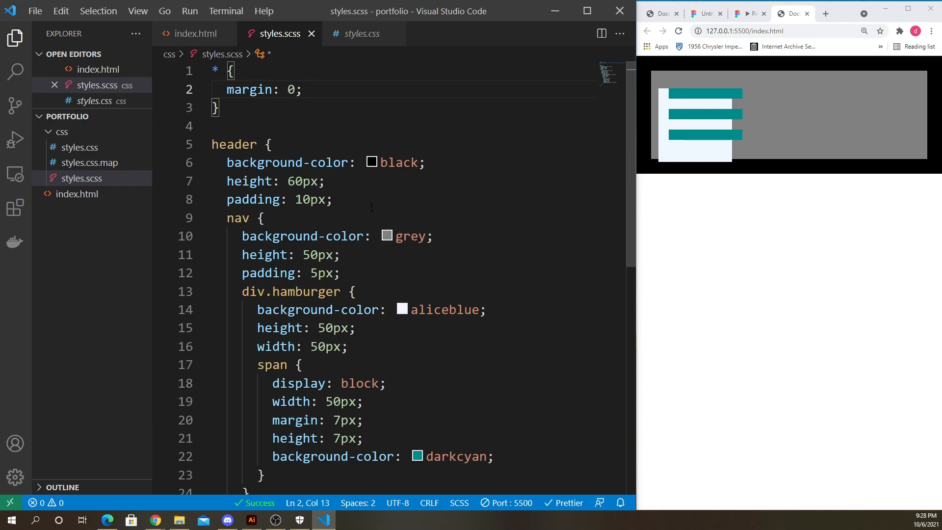
pyautogui.moveTo(255, 113); pyautogui.dragTo(167, 59)
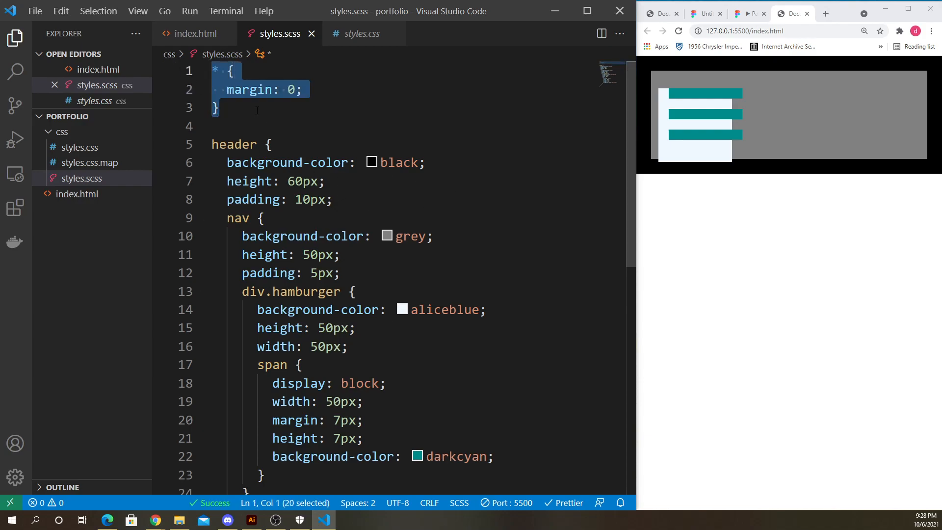
pyautogui.click(212, 126)
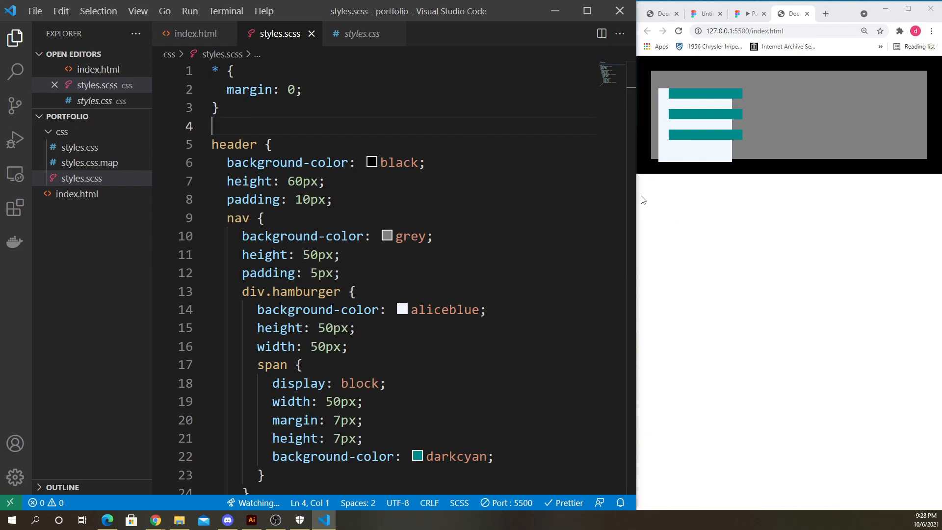
pyautogui.moveTo(637, 195); pyautogui.dragTo(606, 194)
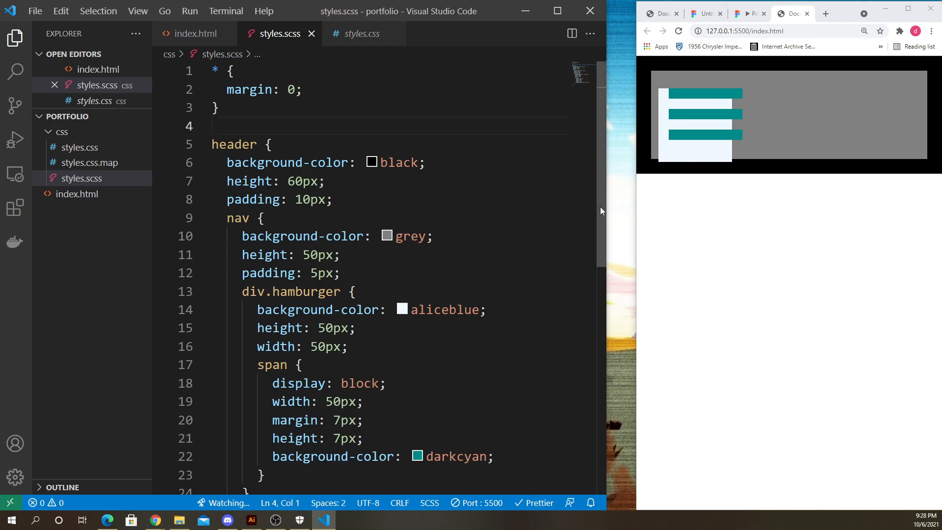
pyautogui.moveTo(606, 207); pyautogui.dragTo(627, 210)
pyautogui.click(392, 347)
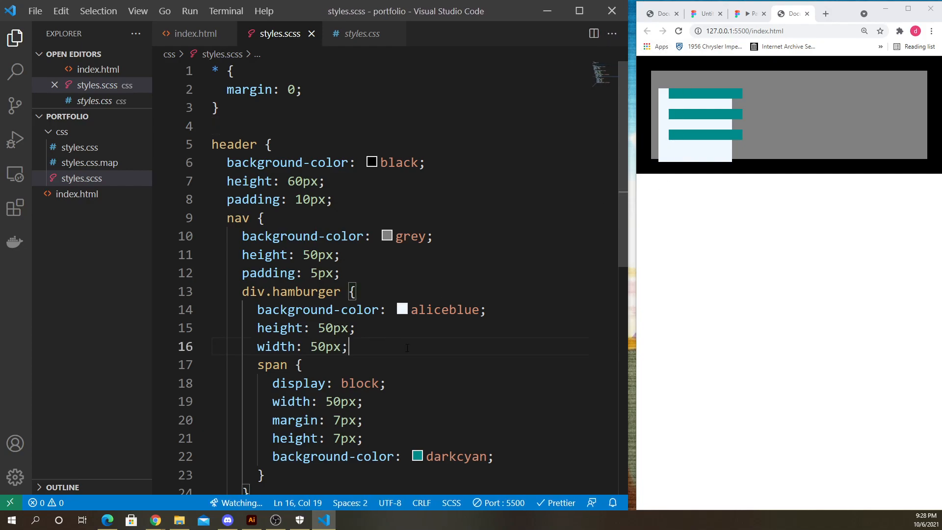
pyautogui.scroll(-3, 373, 328)
pyautogui.scroll(1, 358, 315)
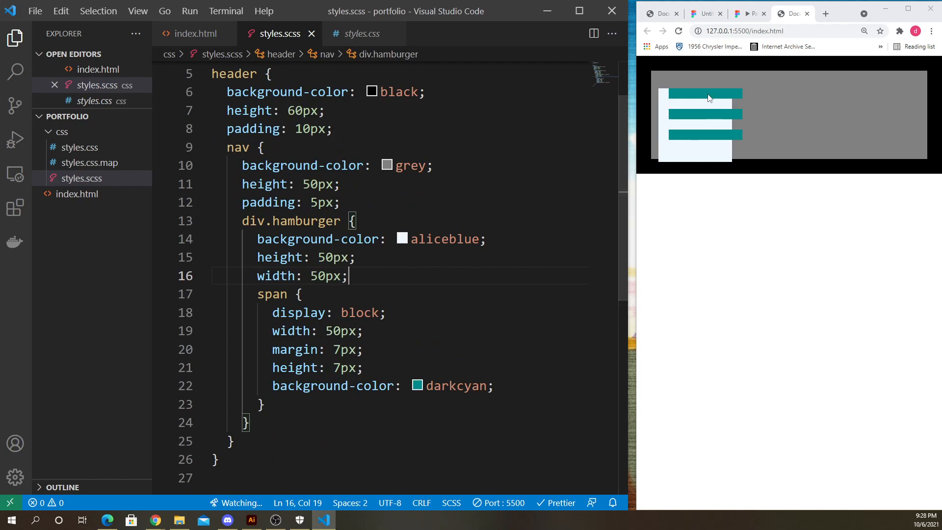
pyautogui.click(707, 99)
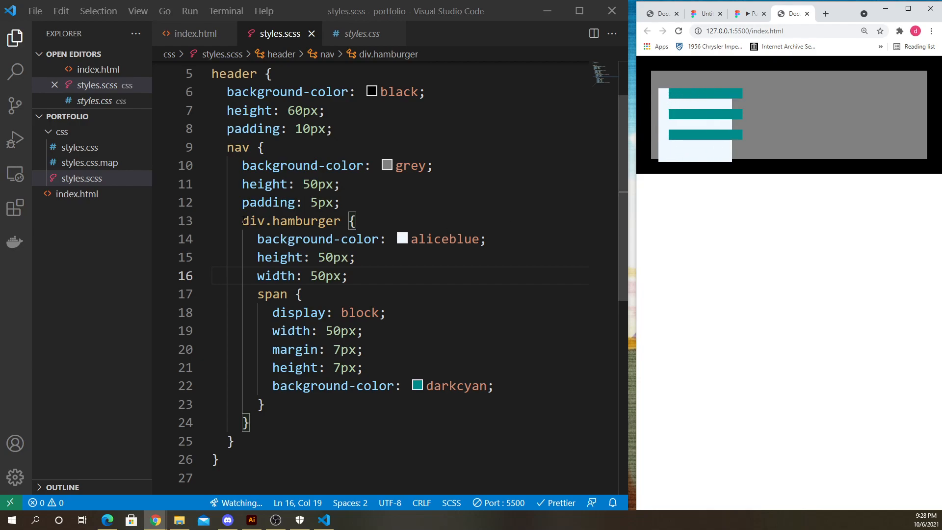
# - Remove the span's margin declaration and save the stylesheet
pyautogui.moveTo(243, 221); pyautogui.dragTo(326, 401)
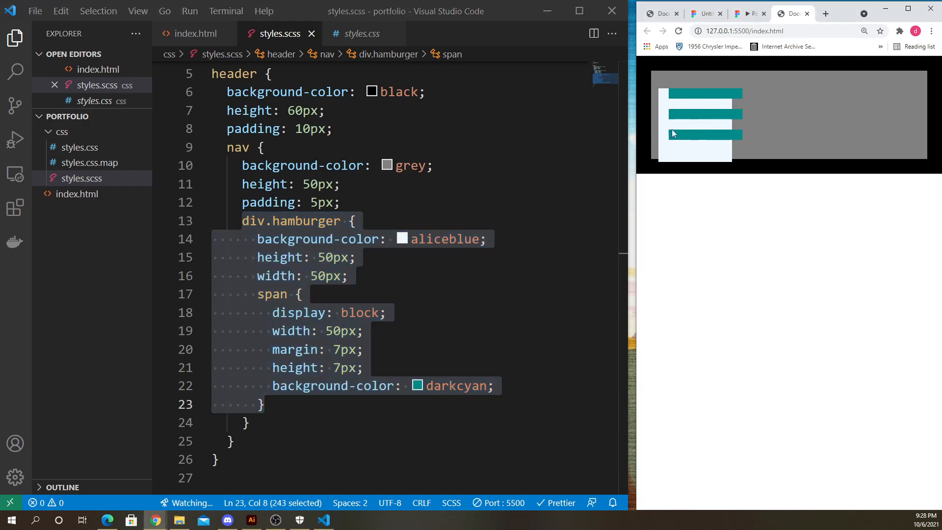
pyautogui.click(375, 334)
pyautogui.moveTo(368, 350); pyautogui.dragTo(203, 354)
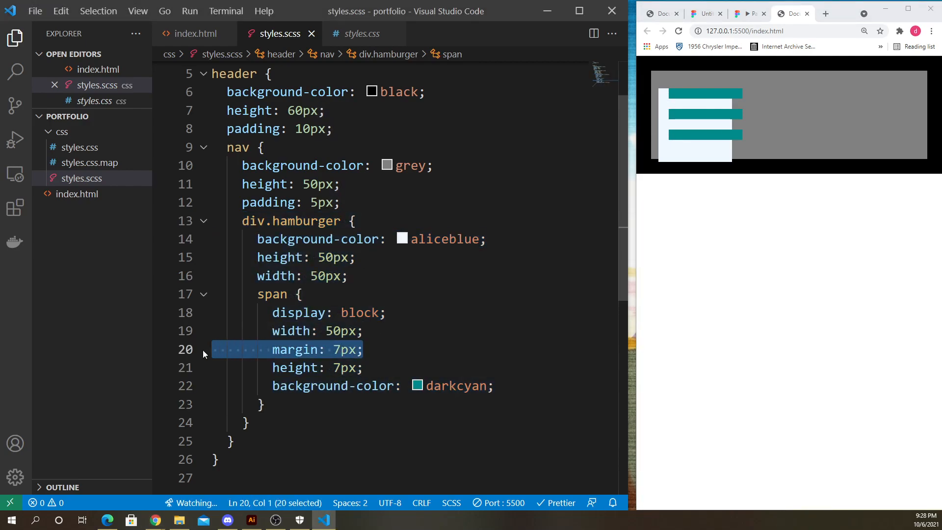
pyautogui.press('BackSpace')
pyautogui.press('BackSpace')
pyautogui.hotkey('ctrl', 's')
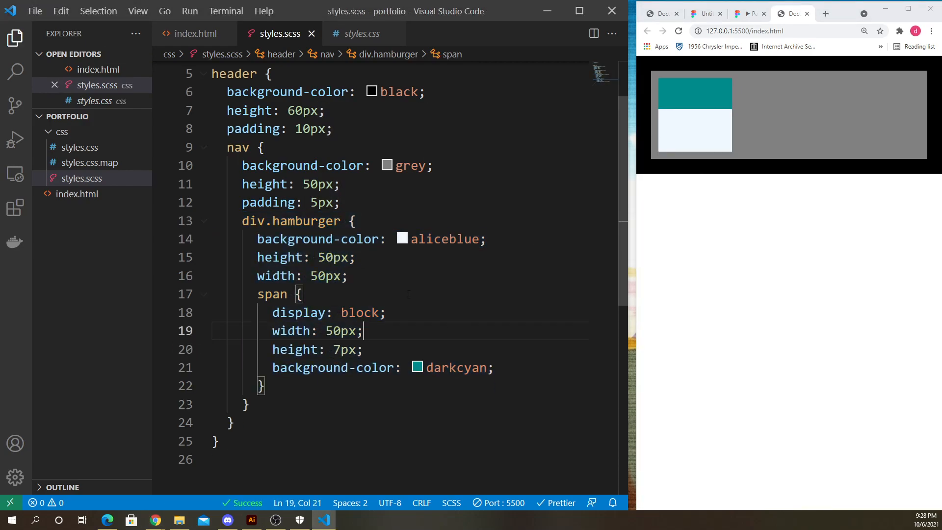
# - Try setting the span's display to grid and saving, then undo that change
pyautogui.click(387, 310)
pyautogui.doubleClick(361, 312)
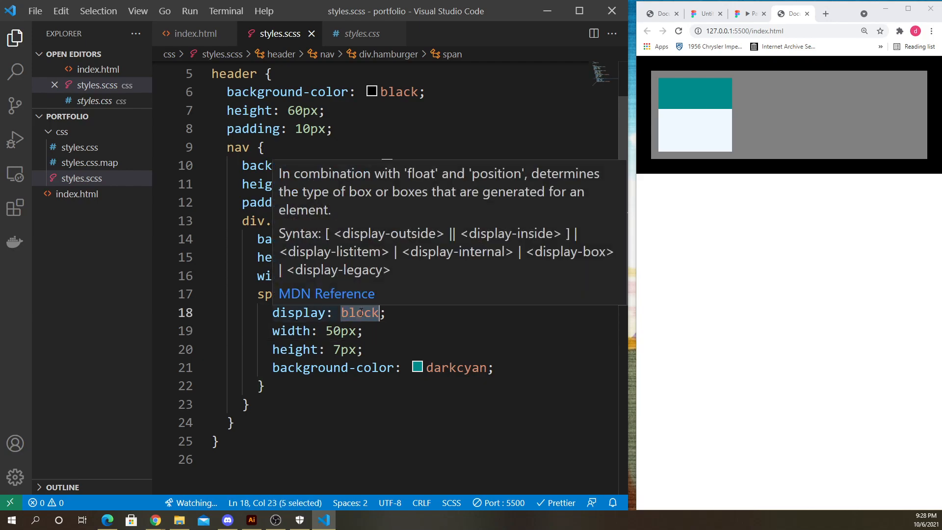
pyautogui.write('grid')
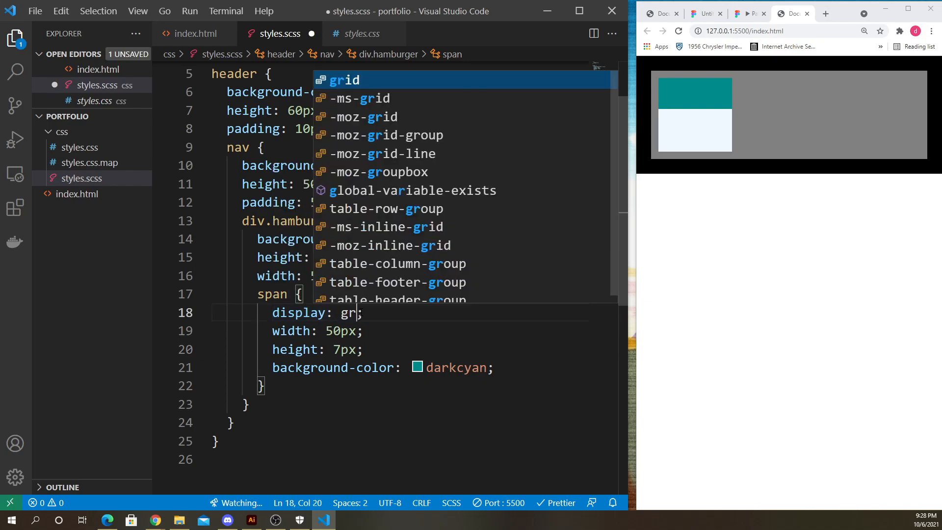
pyautogui.hotkey('ctrl', 's')
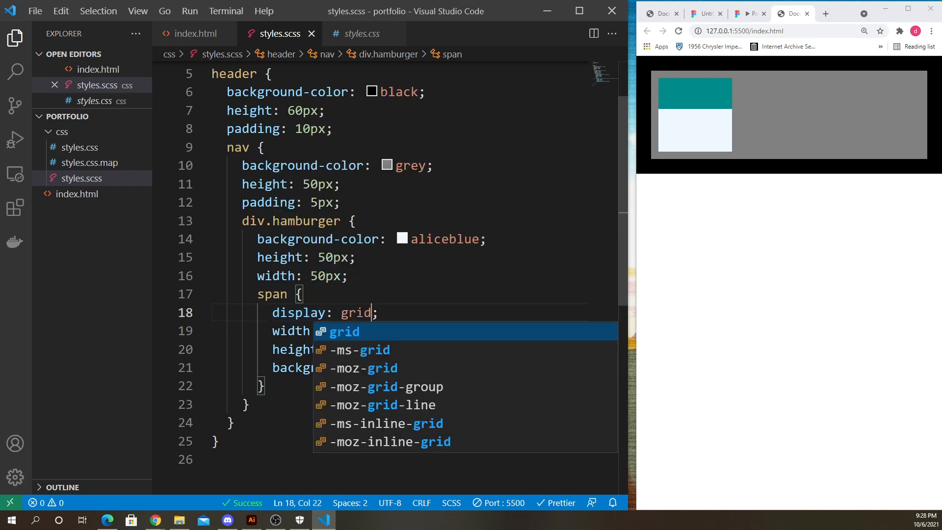
pyautogui.click(388, 318)
pyautogui.hotkey('ctrl', 'z')
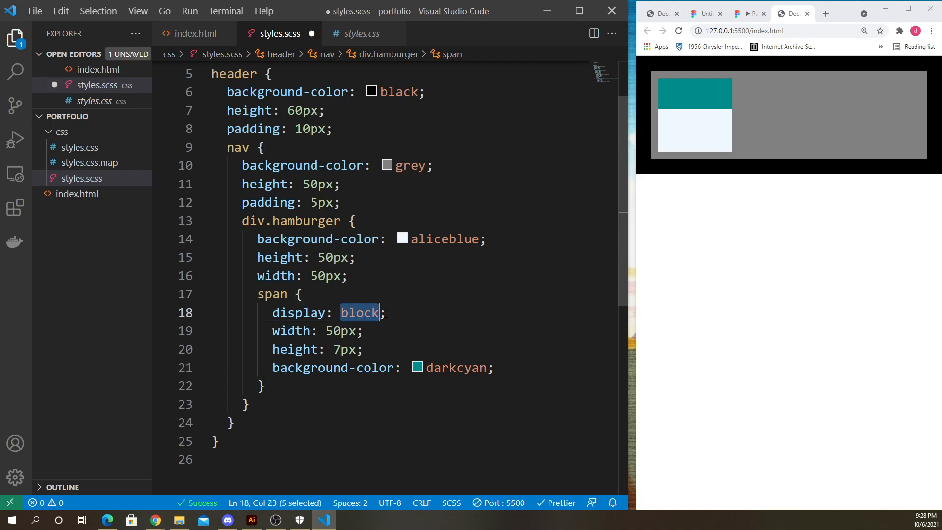
# - Add display: grid to the div.hamburger rule after its width and save the stylesheet
pyautogui.click(352, 280)
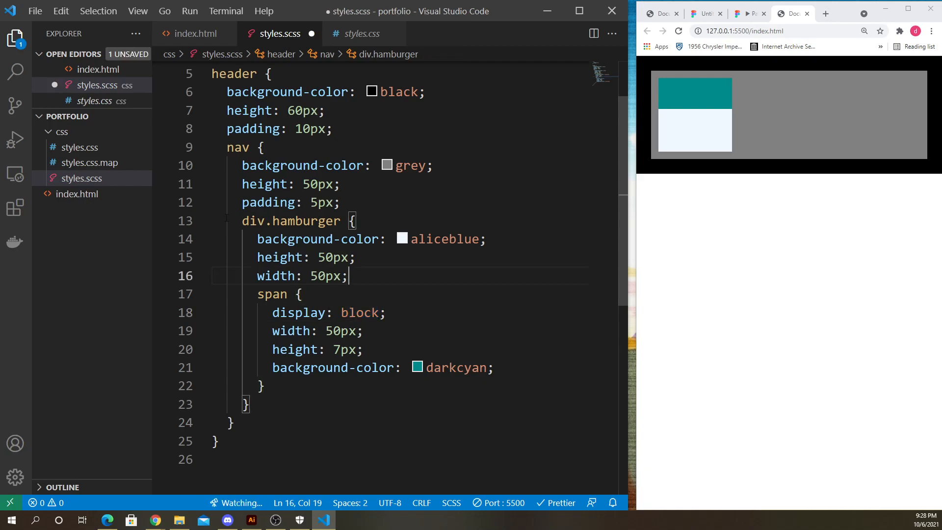
pyautogui.press('Return')
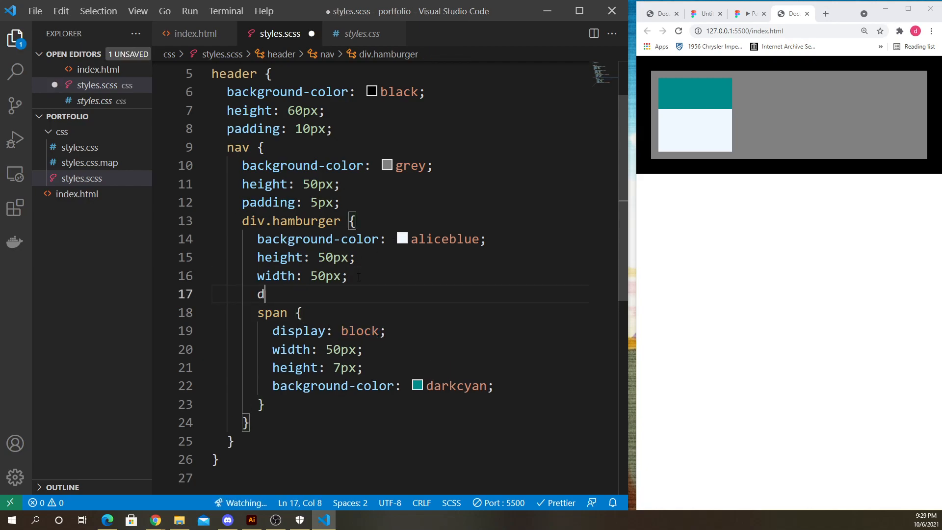
pyautogui.write('display: grid;')
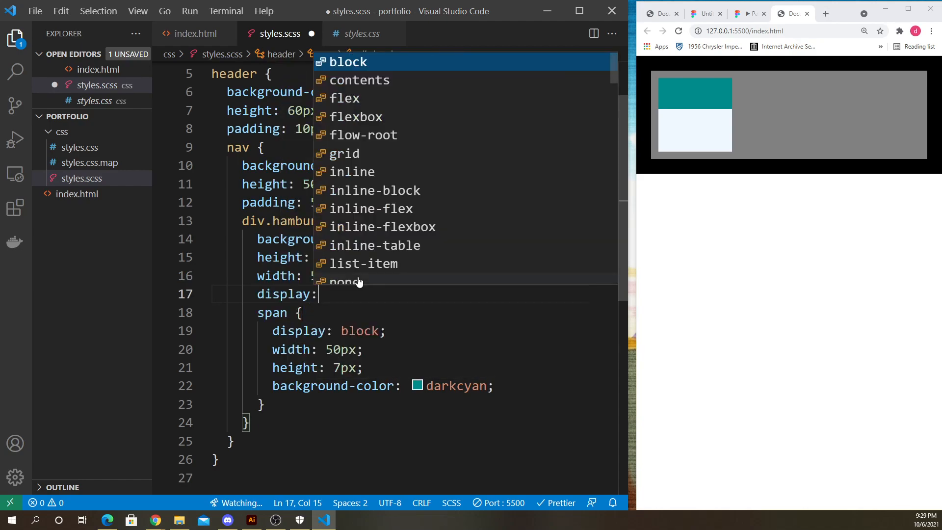
pyautogui.hotkey('ctrl', 's')
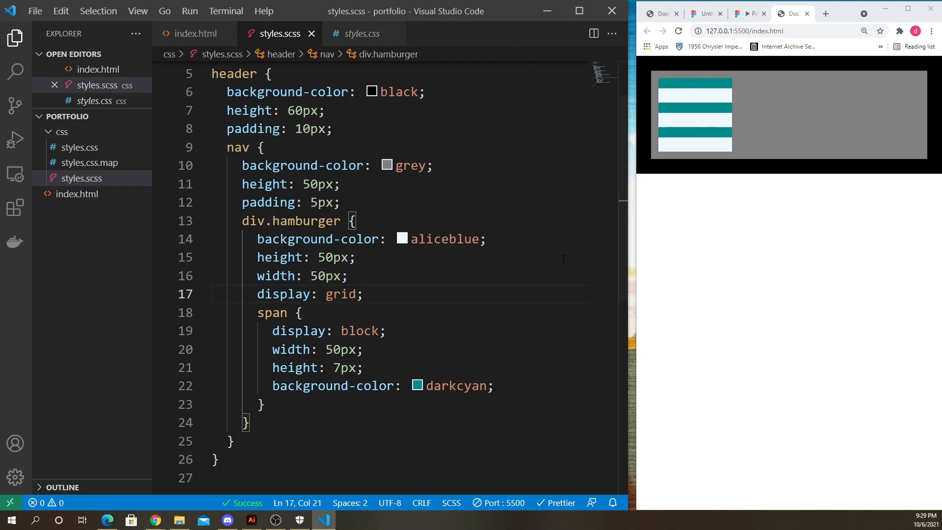
# - Set the span's height to 10px and save the stylesheet
pyautogui.click(394, 326)
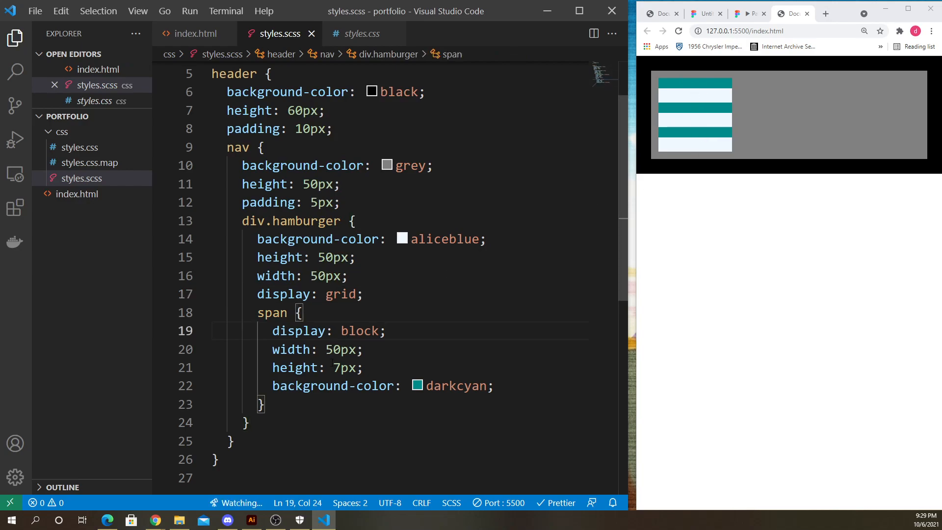
pyautogui.moveTo(334, 368); pyautogui.dragTo(341, 369)
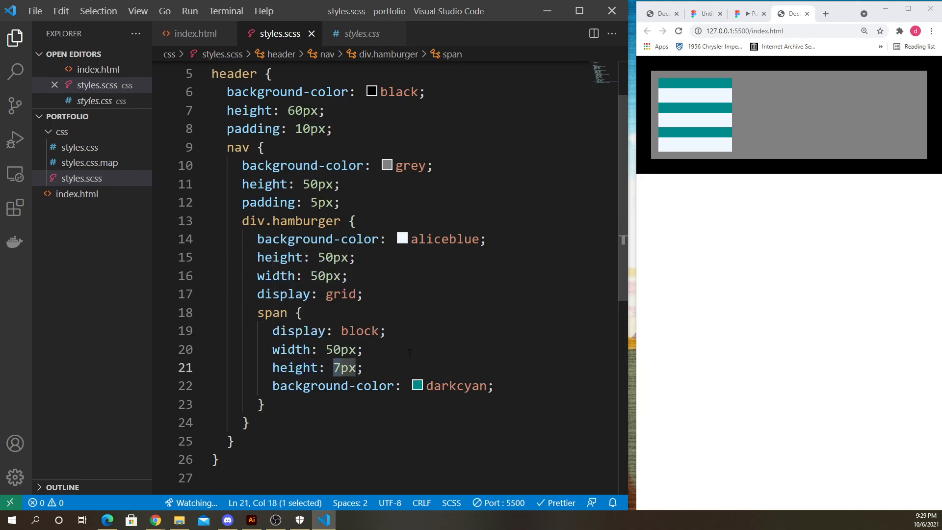
pyautogui.write('10')
pyautogui.hotkey('ctrl', 's')
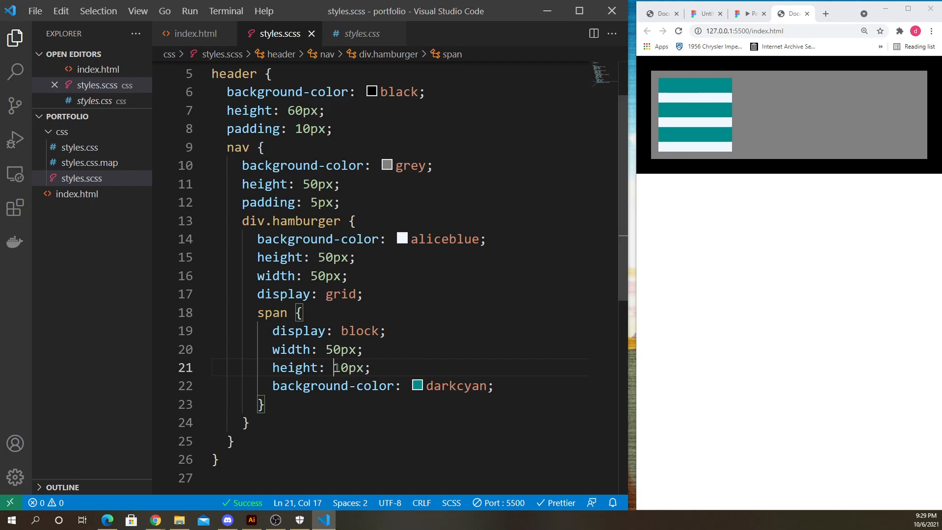
pyautogui.doubleClick(335, 368)
pyautogui.click(371, 368)
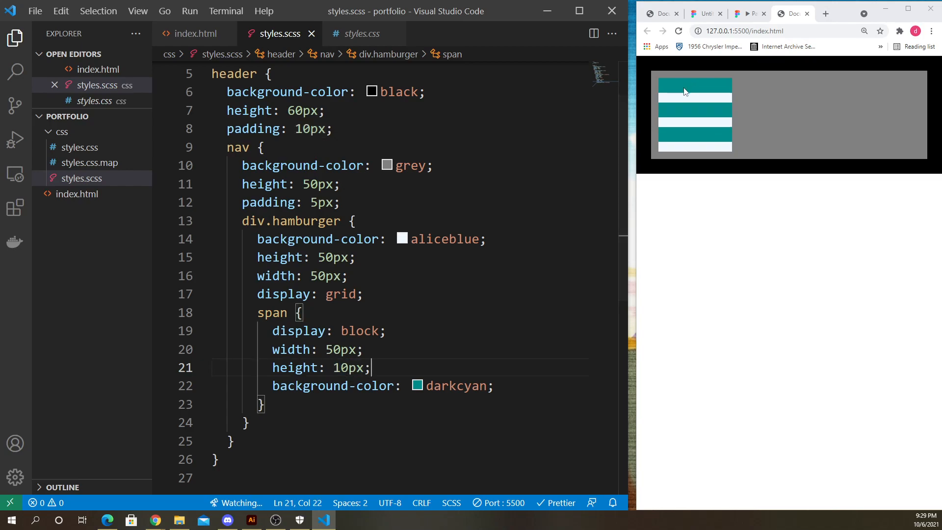
# - Examine the hamburger icon in the browser preview and review the header's declarations in the stylesheet
pyautogui.click(692, 98)
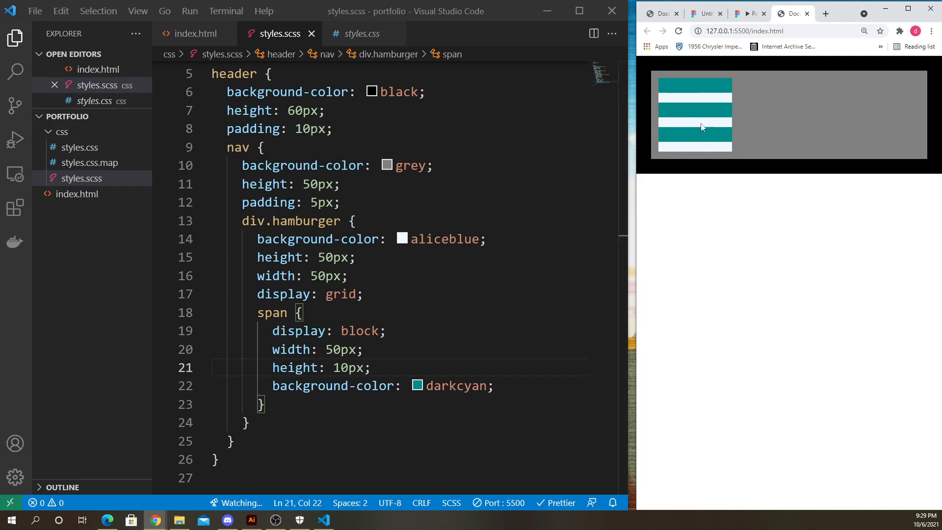
pyautogui.click(390, 333)
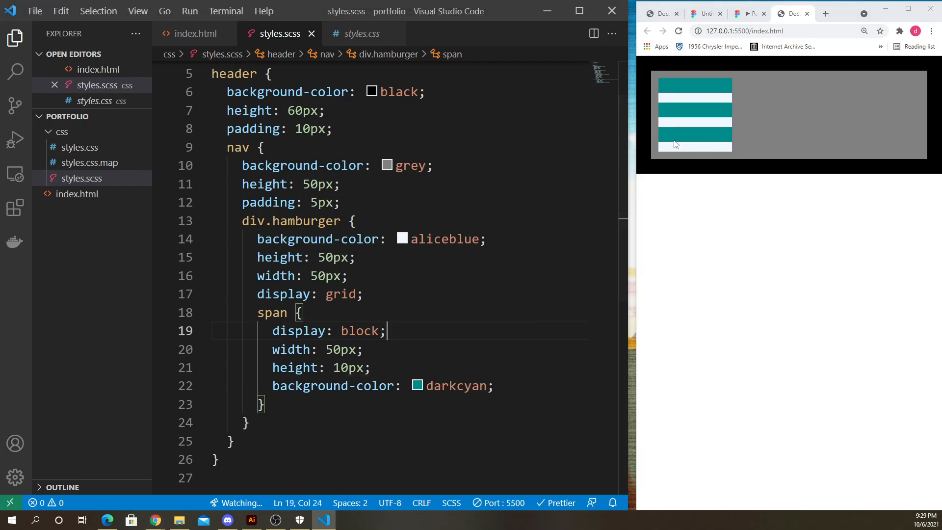
pyautogui.click(388, 361)
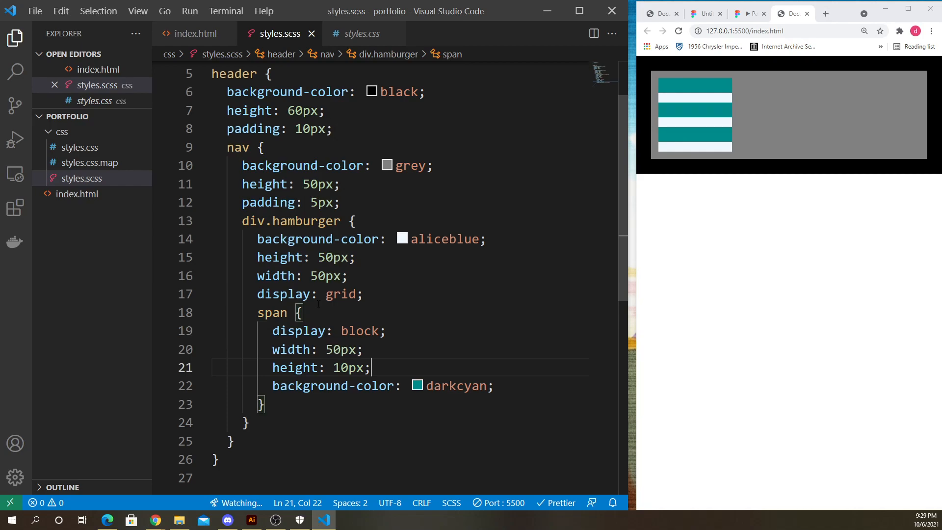
pyautogui.scroll(-1, 318, 305)
pyautogui.scroll(2, 304, 307)
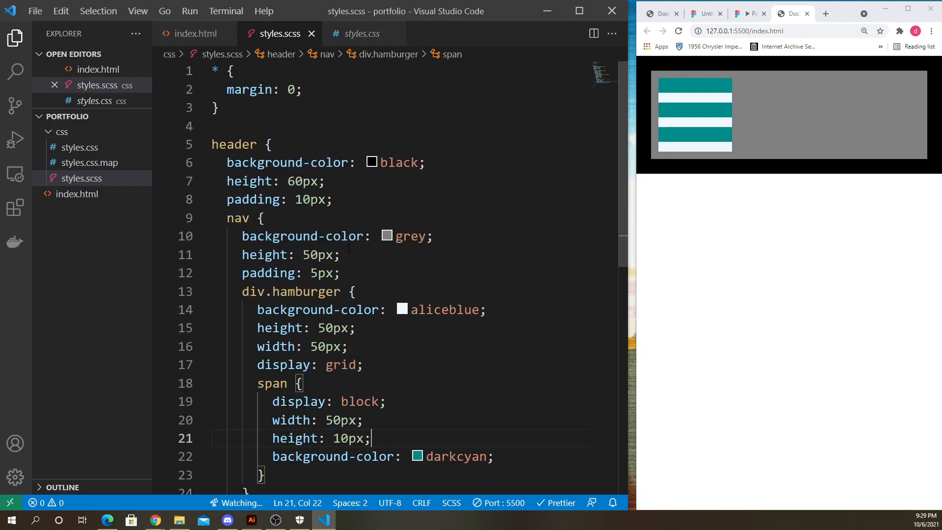
pyautogui.scroll(-1, 343, 208)
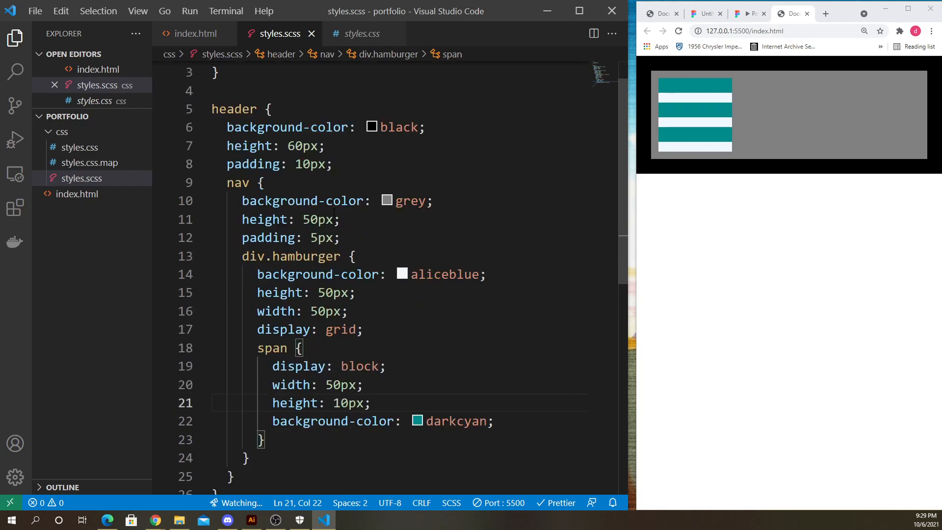
pyautogui.moveTo(349, 168); pyautogui.dragTo(188, 166)
pyautogui.click(358, 167)
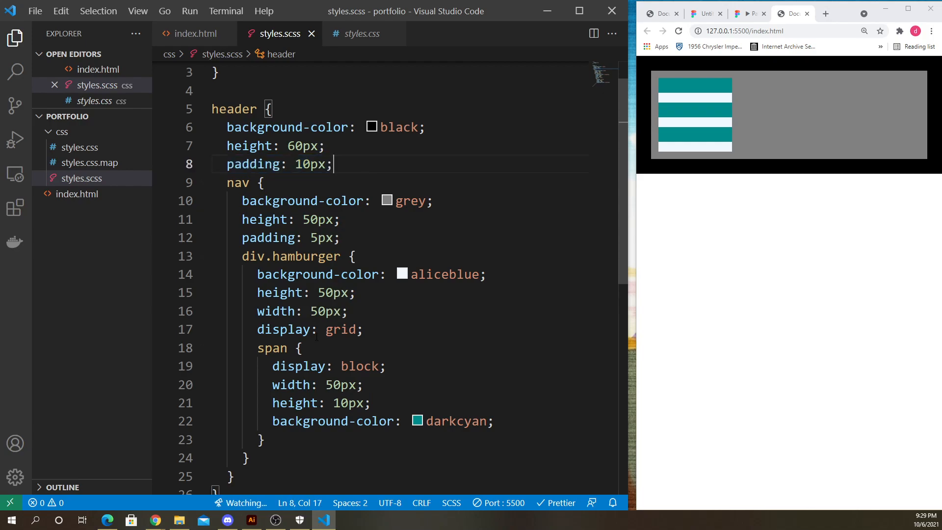
pyautogui.scroll(-1, 327, 312)
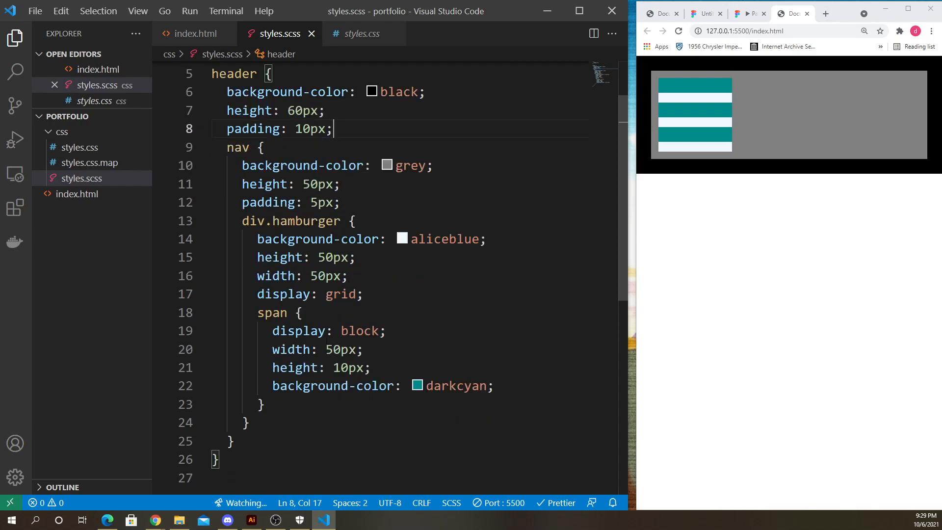
pyautogui.scroll(1, 326, 340)
pyautogui.scroll(-1, 339, 339)
pyautogui.scroll(1, 328, 169)
pyautogui.click(189, 165)
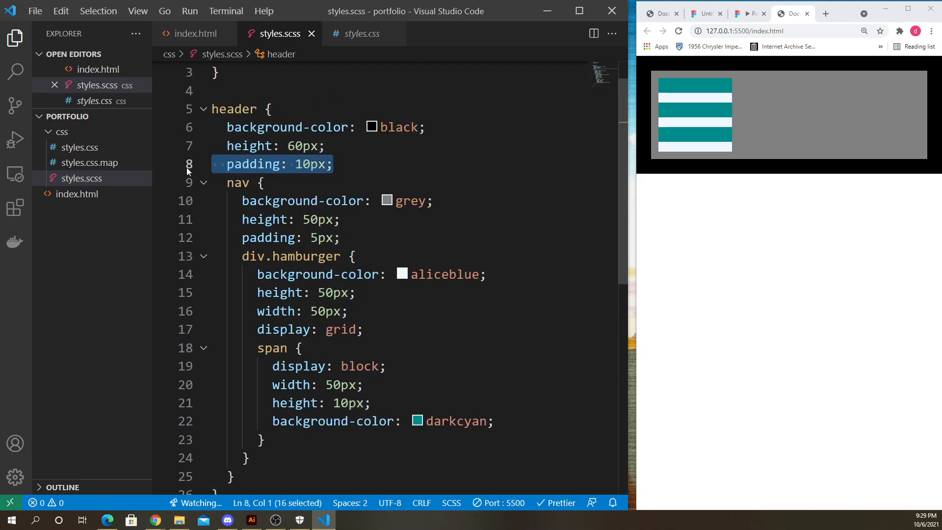
# - Try removing the header's padding declaration and saving, then restore it and save again
pyautogui.press('BackSpace')
pyautogui.hotkey('ctrl', 's')
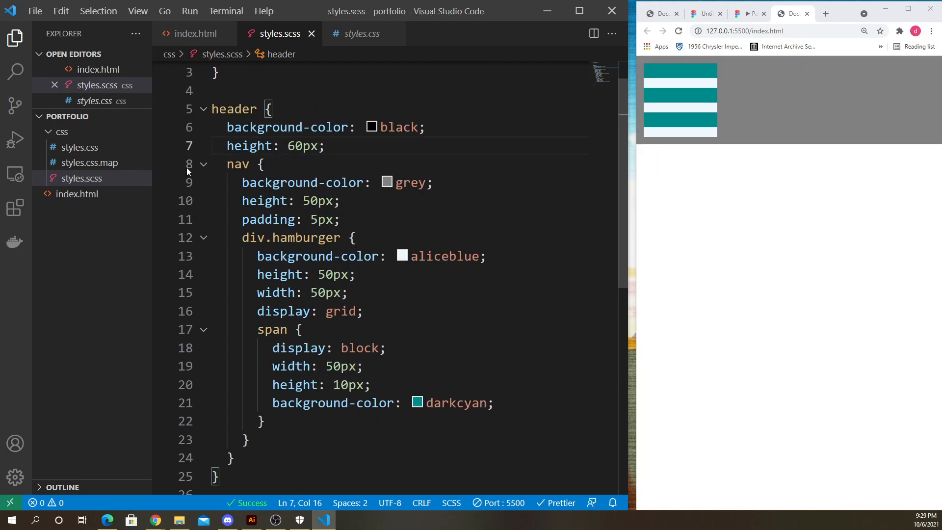
pyautogui.press('Return')
pyautogui.hotkey('ctrl', 'z')
pyautogui.hotkey('ctrl', 's')
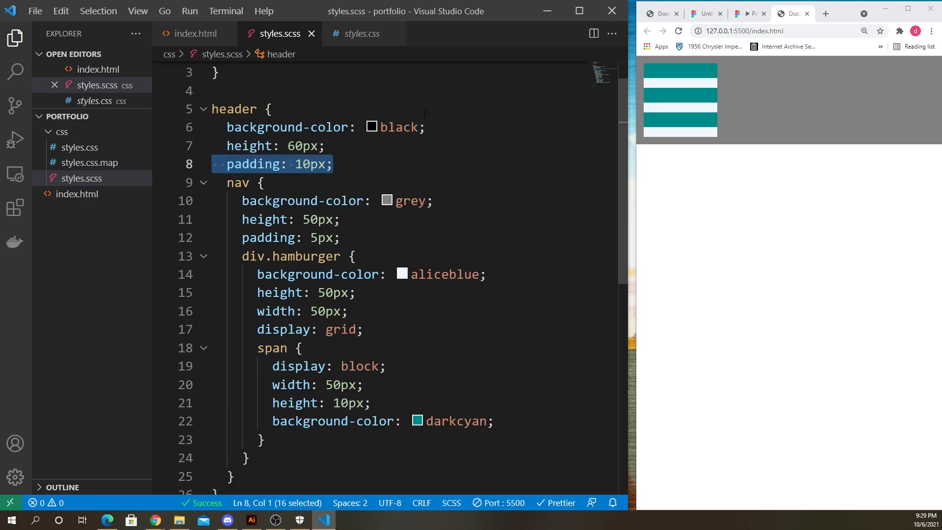
# - Try deleting the height declaration from the div.hamburger rule, then restore it and save
pyautogui.click(363, 329)
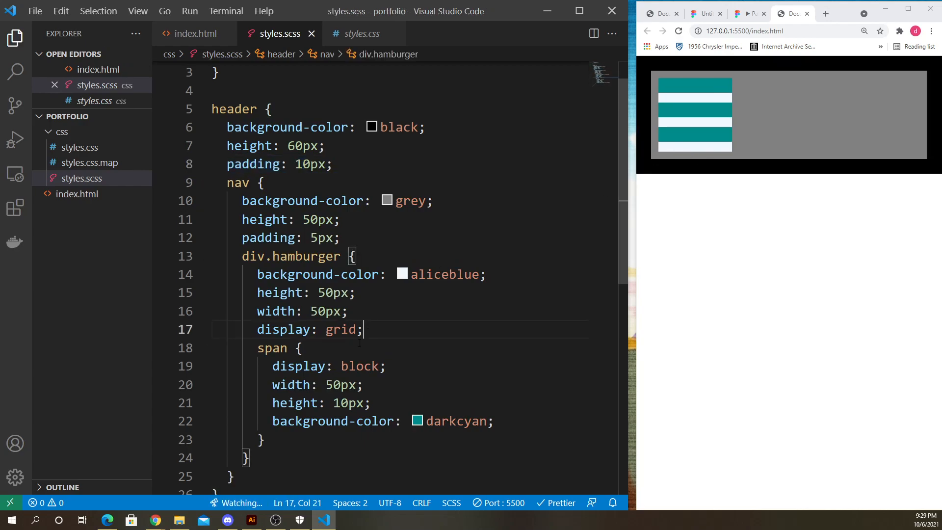
pyautogui.scroll(-1, 364, 349)
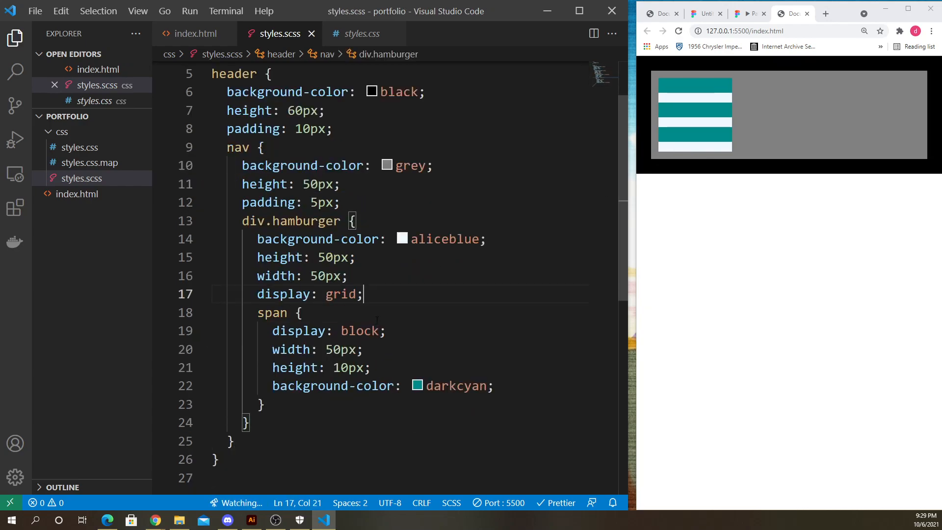
pyautogui.scroll(-1, 377, 320)
pyautogui.click(686, 93)
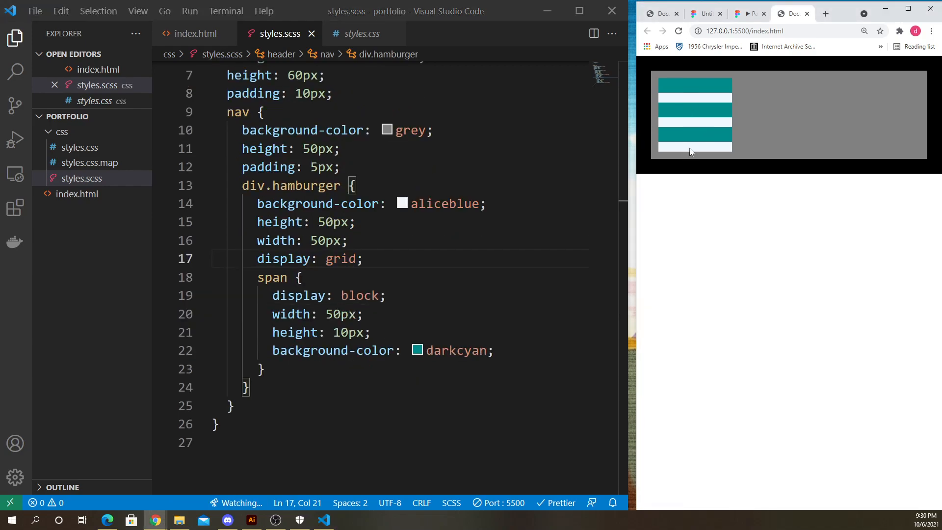
pyautogui.click(390, 295)
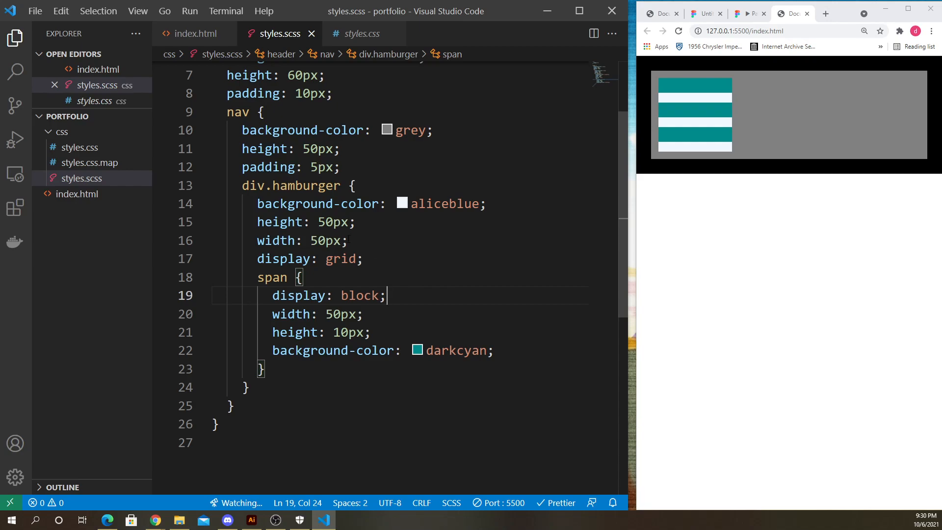
pyautogui.moveTo(375, 226); pyautogui.dragTo(189, 218)
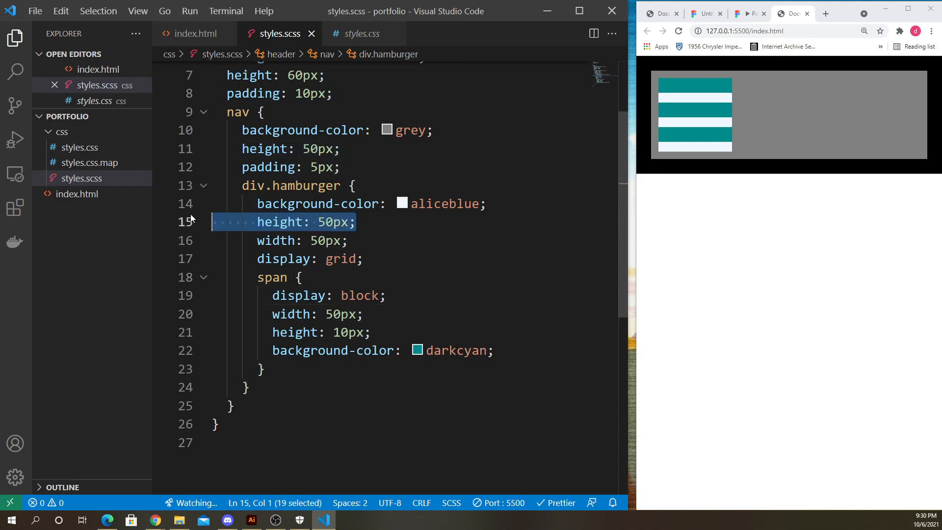
pyautogui.press('BackSpace')
pyautogui.press('BackSpace')
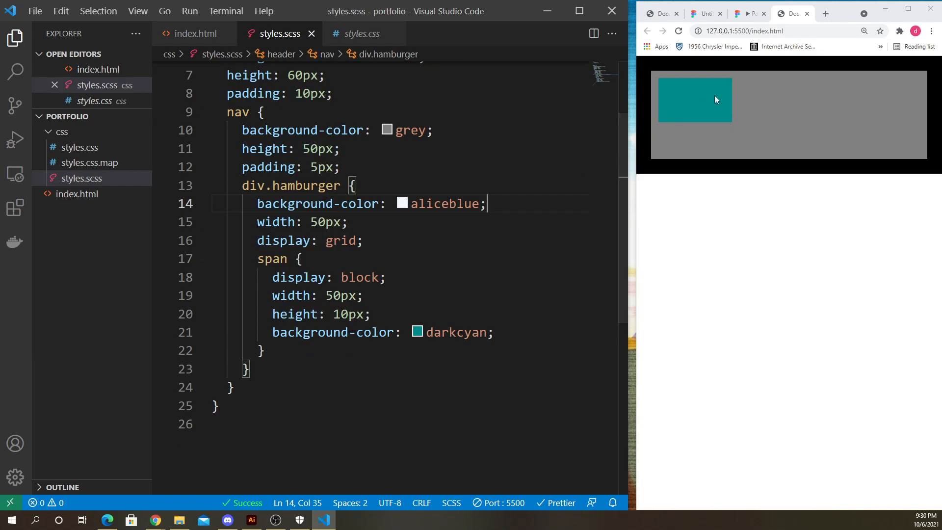
pyautogui.press('Return')
pyautogui.hotkey('ctrl', 'z')
pyautogui.hotkey('ctrl', 'z')
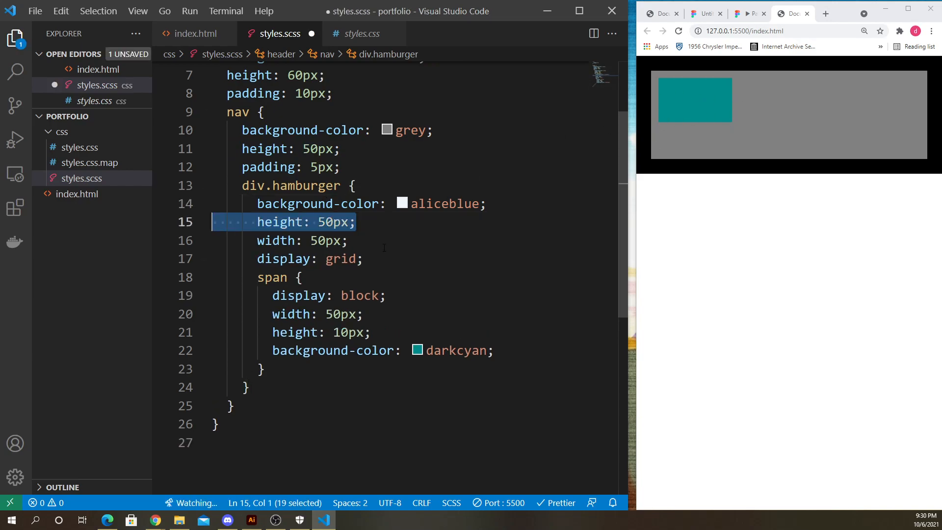
pyautogui.hotkey('ctrl', 's')
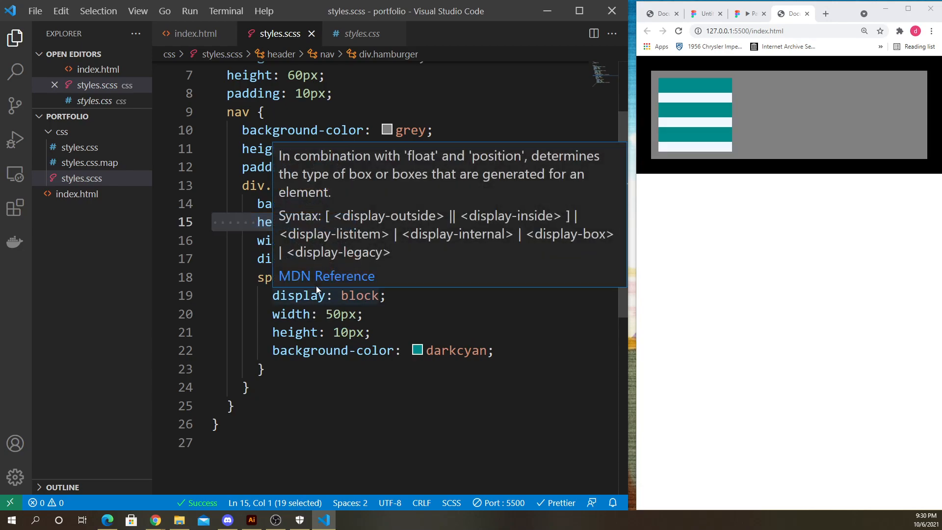
# - Add align-items: center to the div.hamburger rule below display: grid and save the stylesheet
pyautogui.click(316, 287)
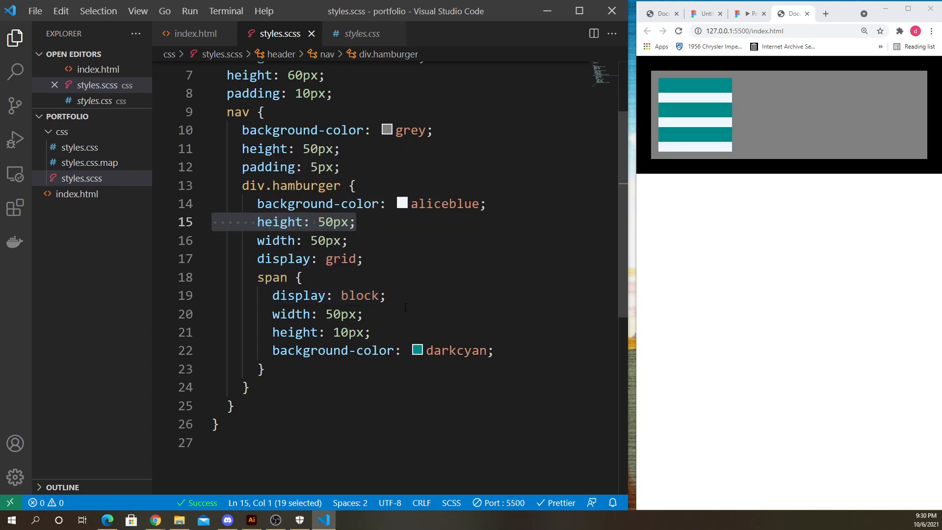
pyautogui.click(373, 295)
pyautogui.click(385, 327)
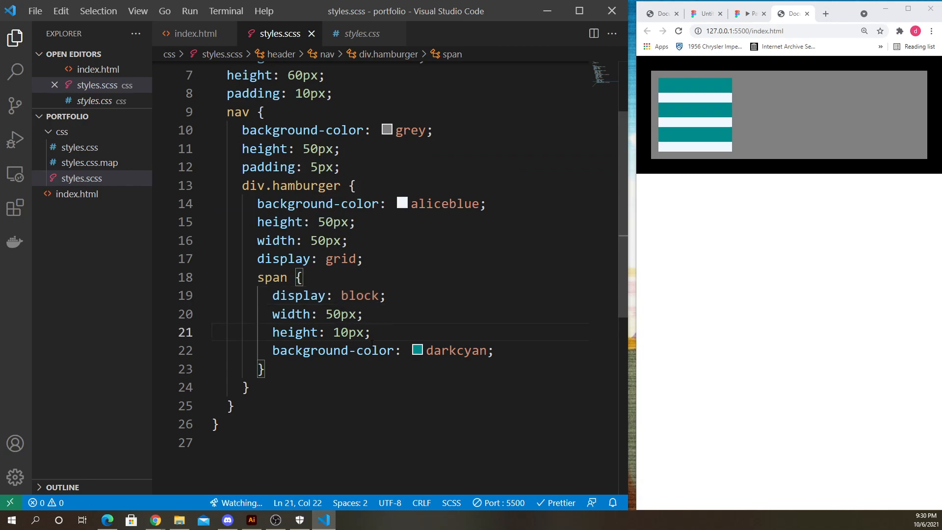
pyautogui.click(341, 259)
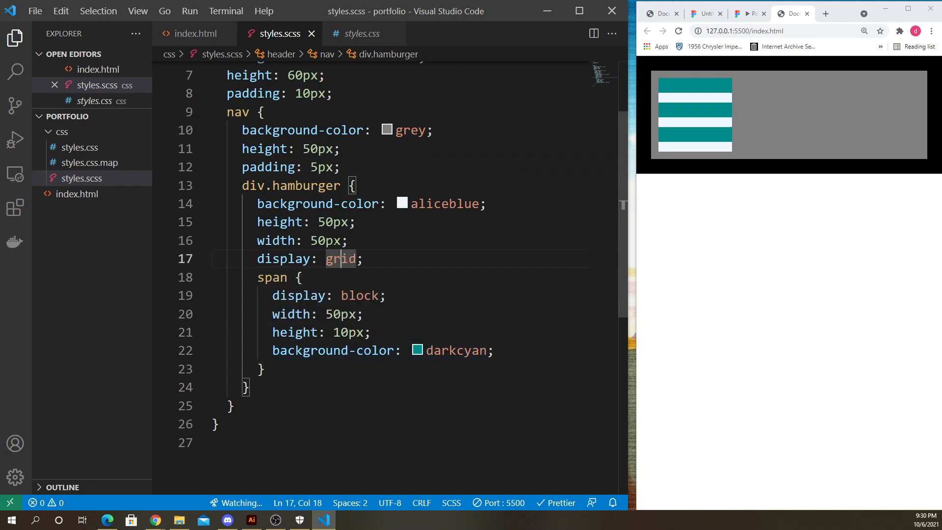
pyautogui.moveTo(258, 259); pyautogui.dragTo(372, 257)
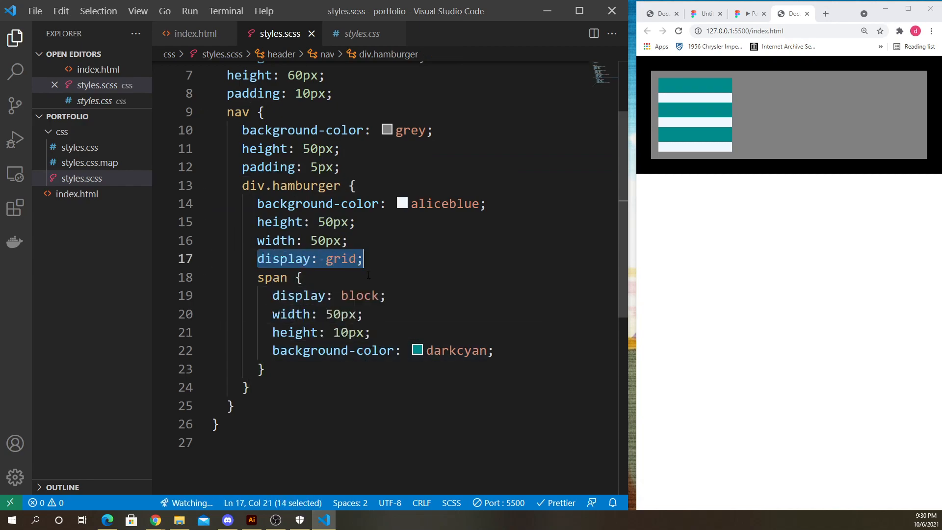
pyautogui.click(364, 258)
pyautogui.press('Return')
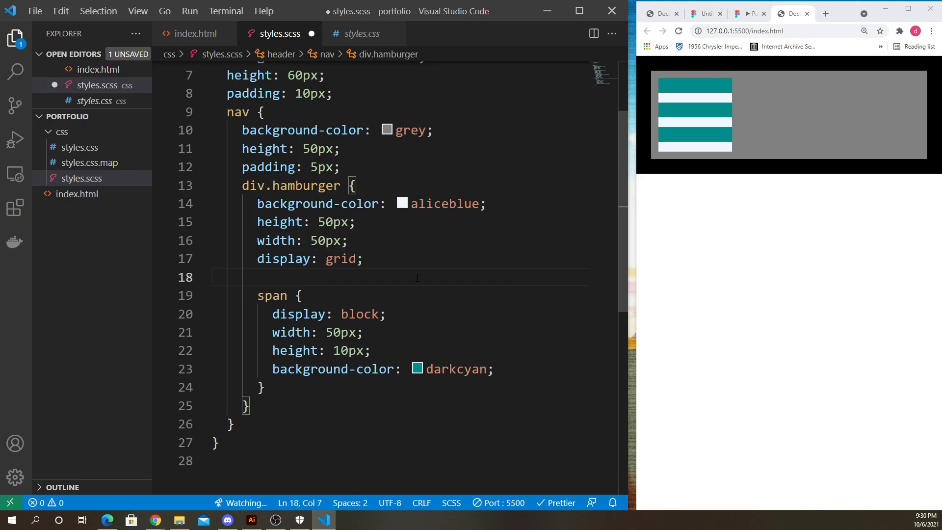
pyautogui.write('align')
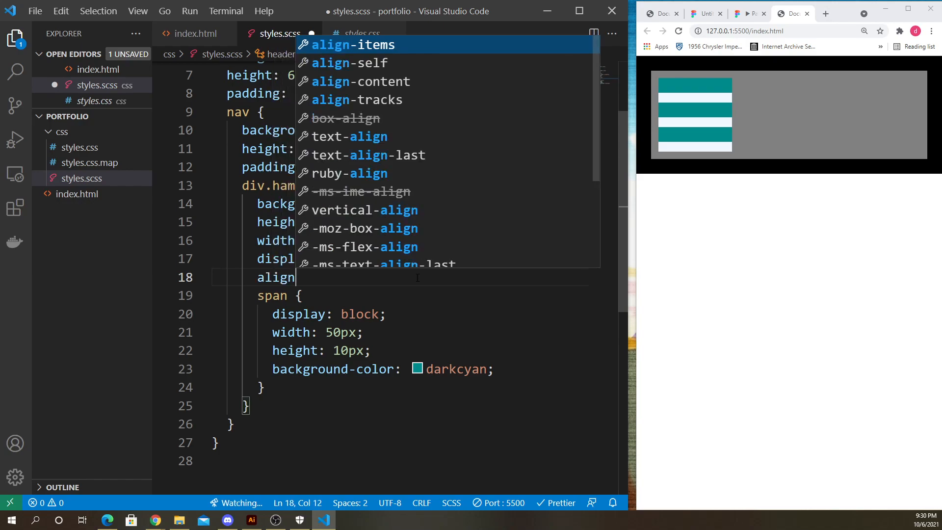
pyautogui.press('Return')
pyautogui.press('Down')
pyautogui.press('Return')
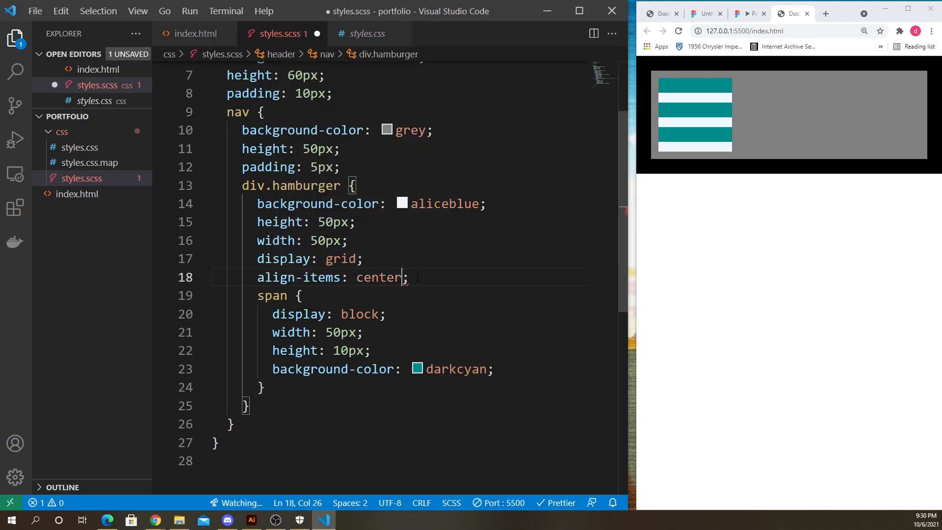
pyautogui.hotkey('ctrl', 's')
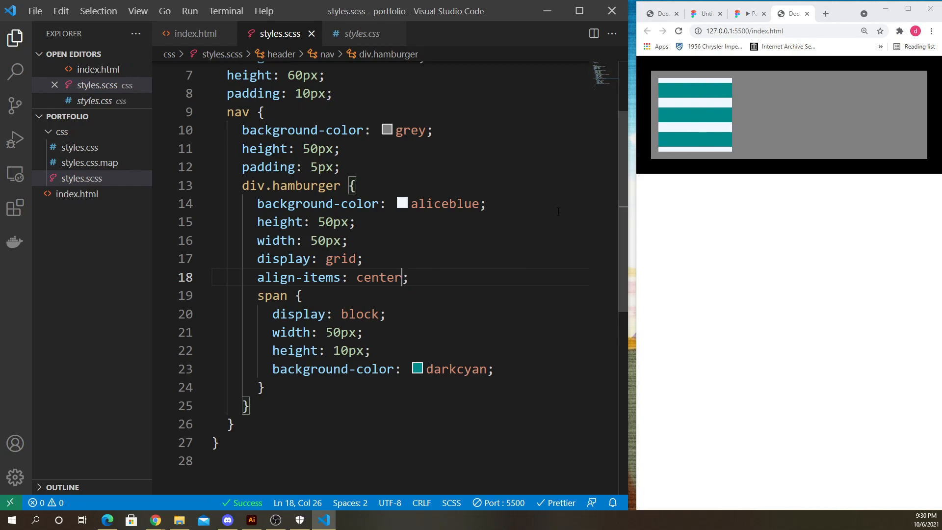
# - Add row-gap: 10px to the div.hamburger rule and save the stylesheet
pyautogui.click(421, 284)
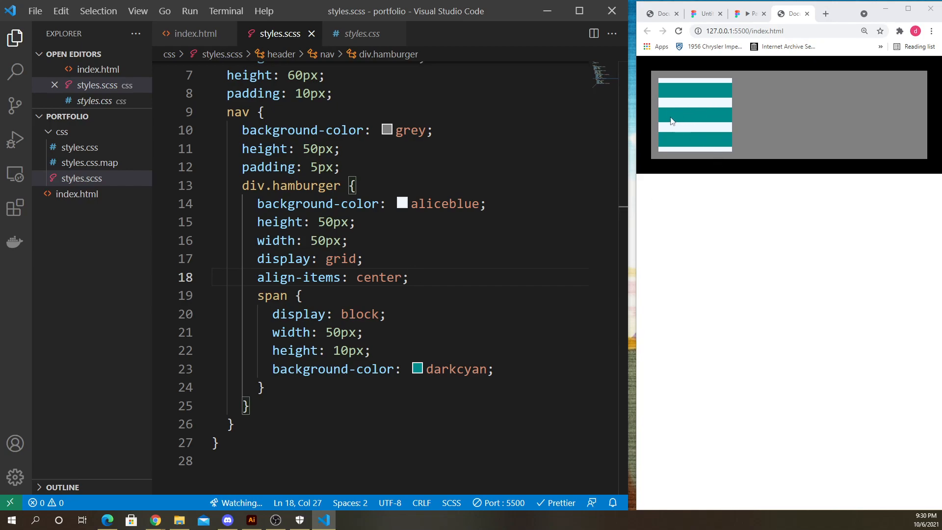
pyautogui.press('Return')
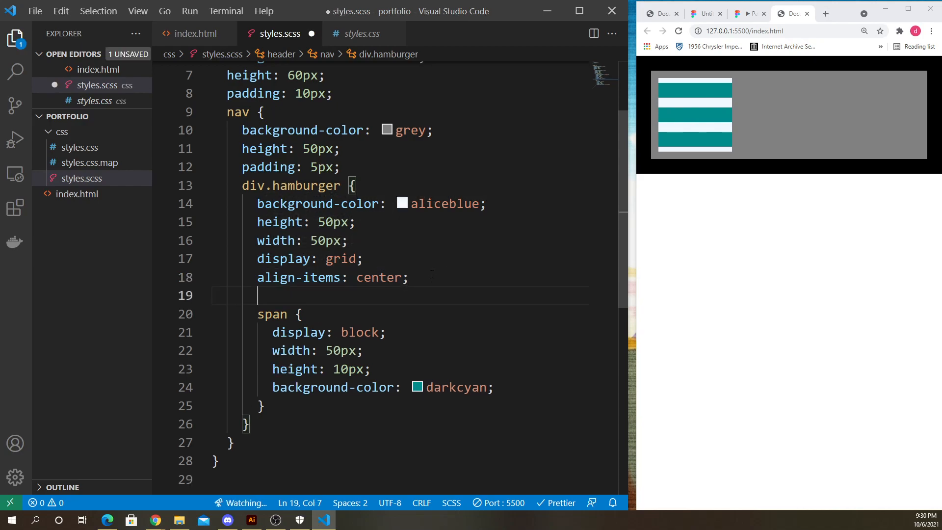
pyautogui.write('row')
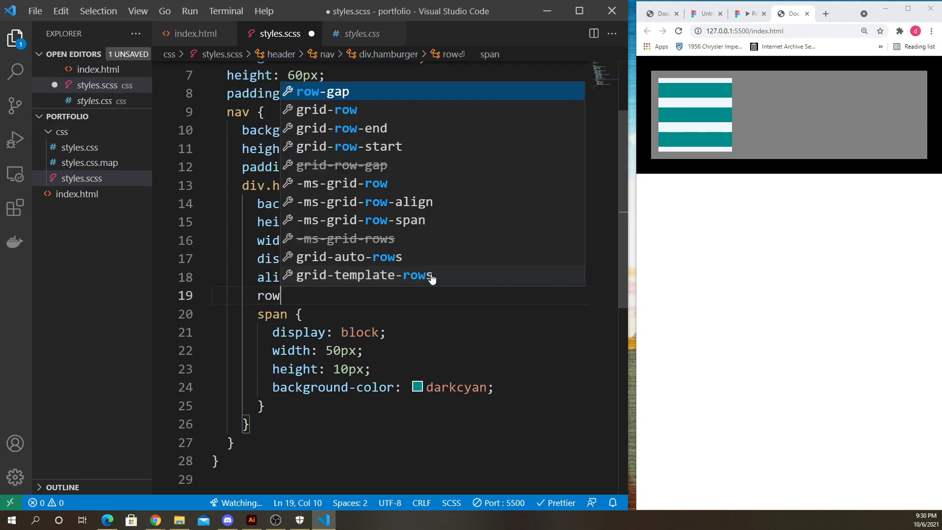
pyautogui.press('Return')
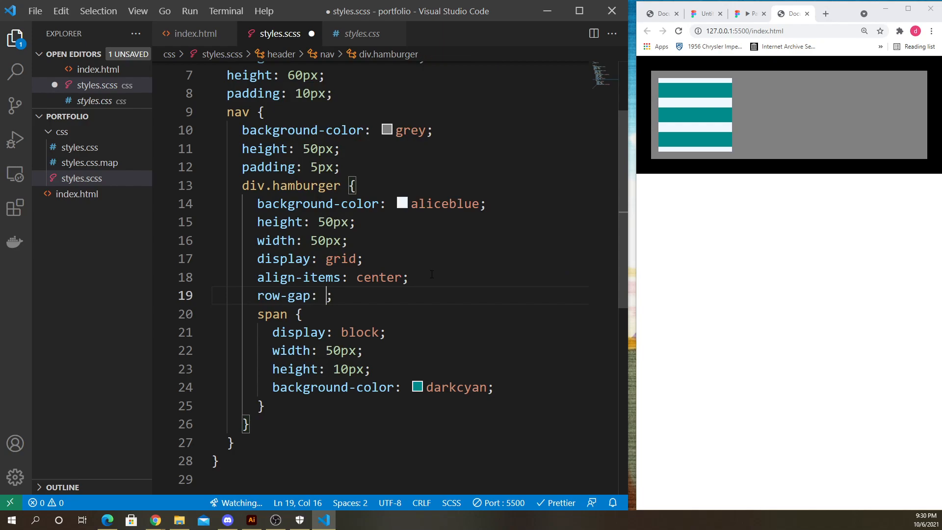
pyautogui.write('10px')
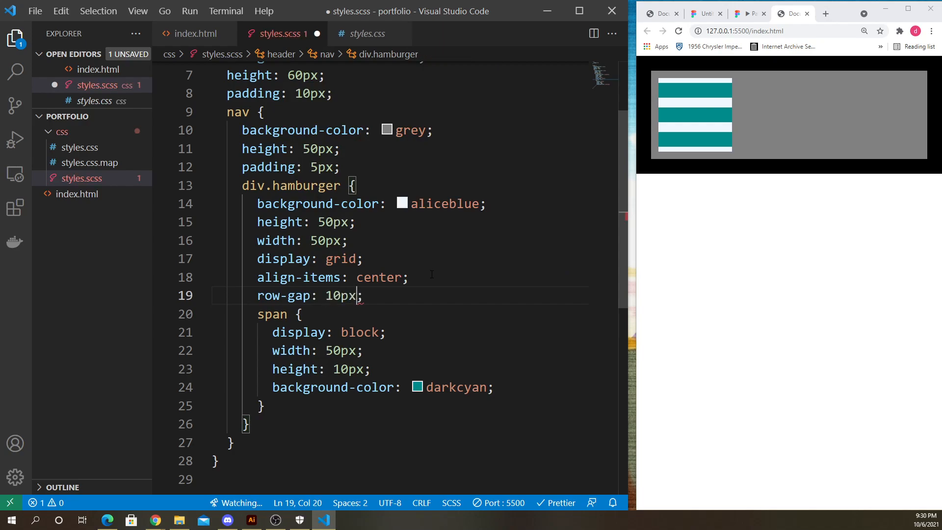
pyautogui.hotkey('ctrl', 's')
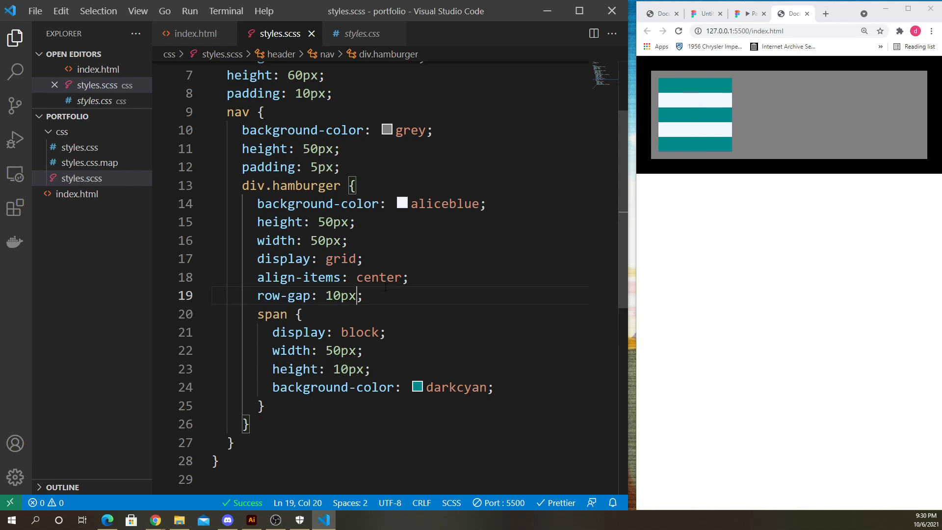
# - Try a row-gap of 2px and save, then undo it and save again
pyautogui.moveTo(326, 296); pyautogui.dragTo(340, 295)
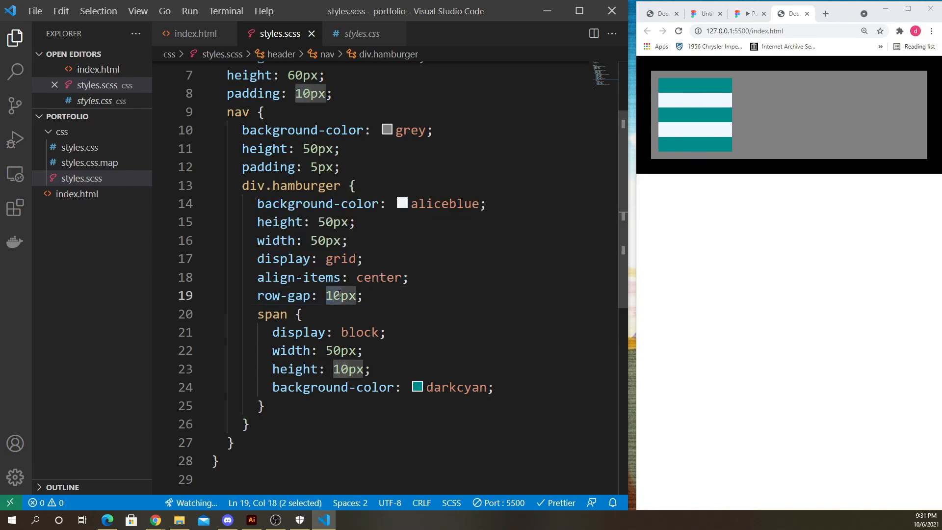
pyautogui.write('2')
pyautogui.hotkey('ctrl', 's')
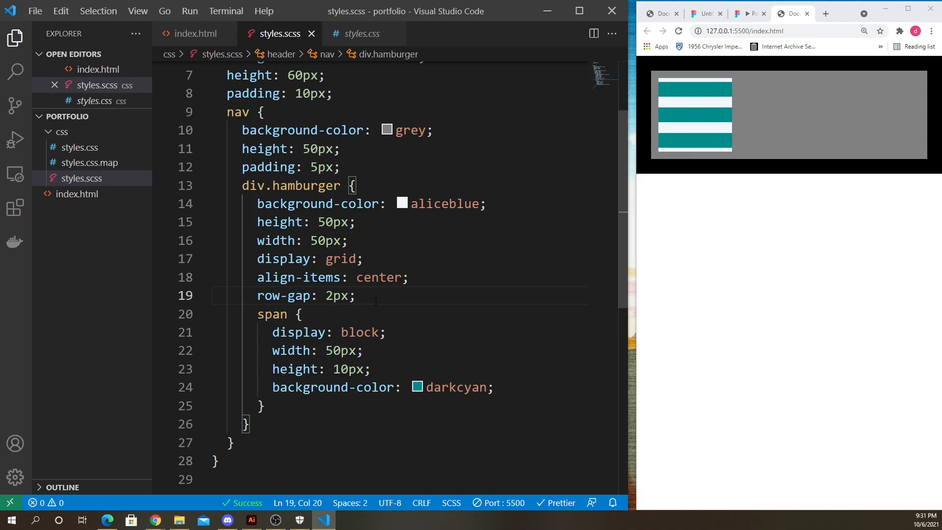
pyautogui.hotkey('ctrl', 'z')
pyautogui.hotkey('ctrl', 's')
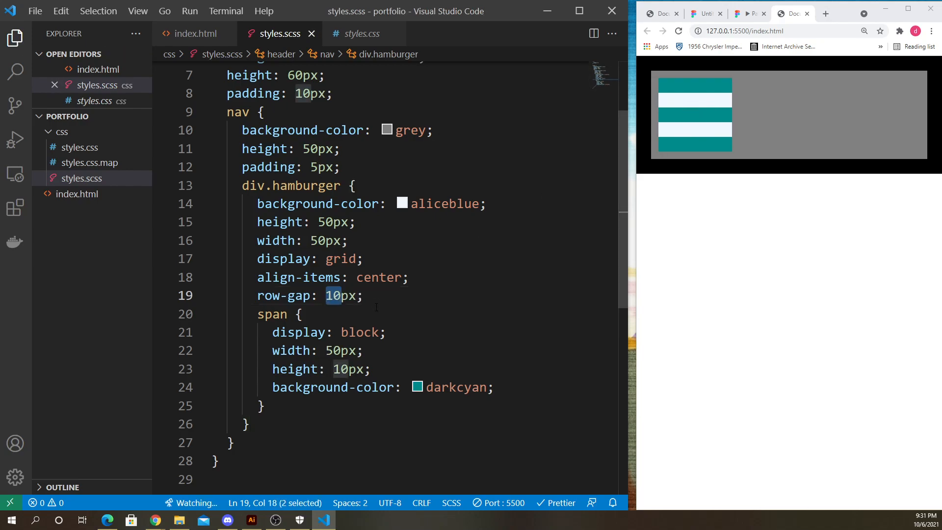
# - Try a row-gap of 20px and save, then set it back to 10px and save
pyautogui.press('Down')
pyautogui.moveTo(325, 295); pyautogui.dragTo(341, 295)
pyautogui.write('20')
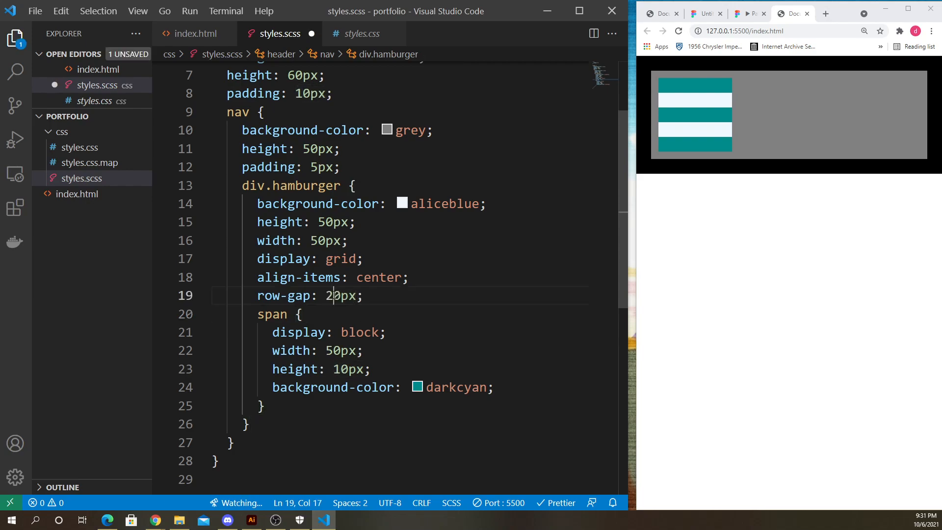
pyautogui.click(371, 295)
pyautogui.hotkey('ctrl', 's')
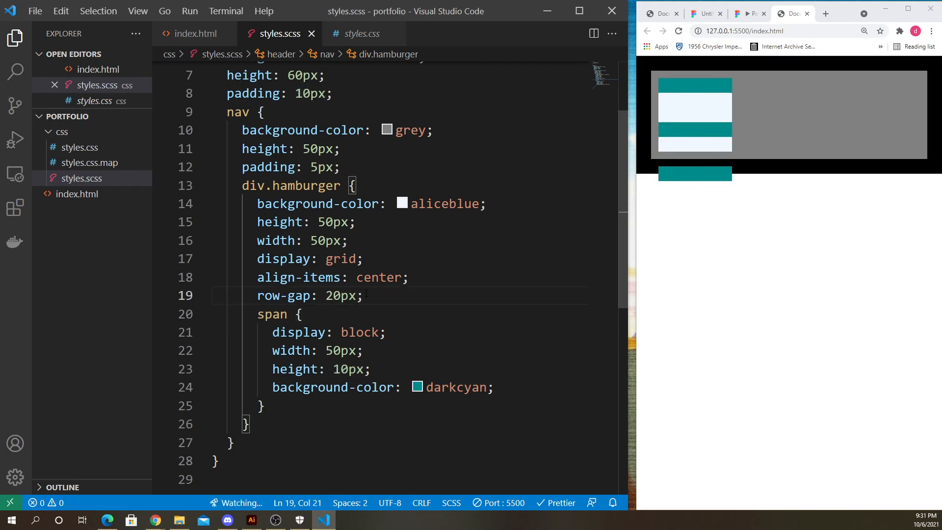
pyautogui.press('Left')
pyautogui.press('Left')
pyautogui.press('Left')
pyautogui.press('Left')
pyautogui.hotkey('shift', 'Left')
pyautogui.write('1')
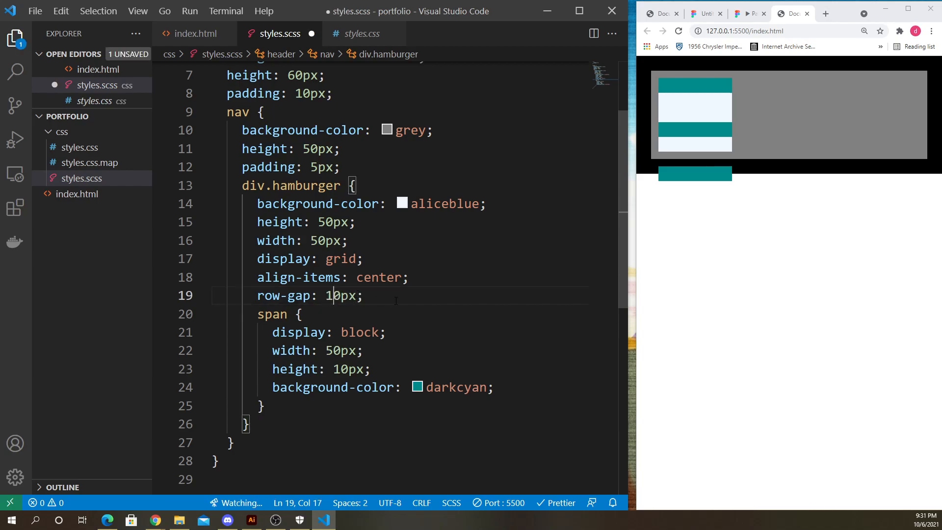
pyautogui.hotkey('ctrl', 's')
# - Maximize the browser preview, zoom the page out to inspect the header, then restore the window
pyautogui.click(687, 216)
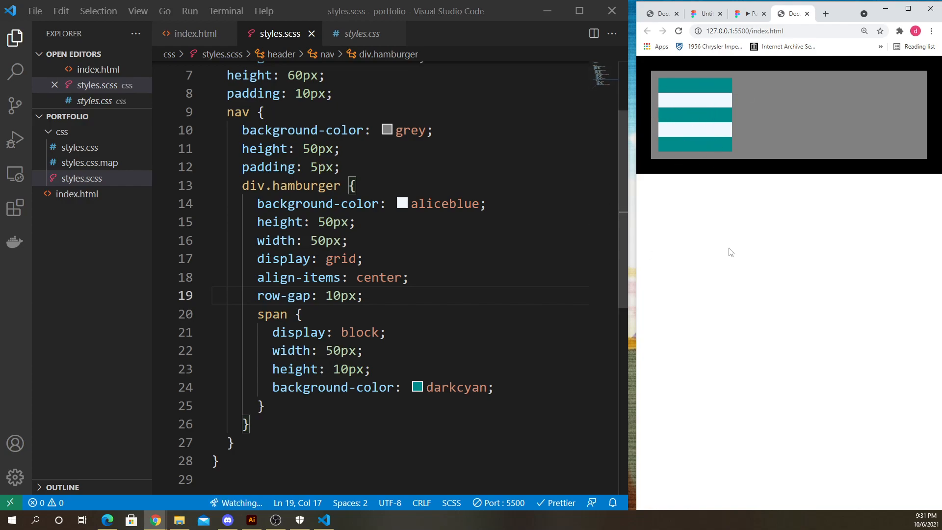
pyautogui.click(908, 8)
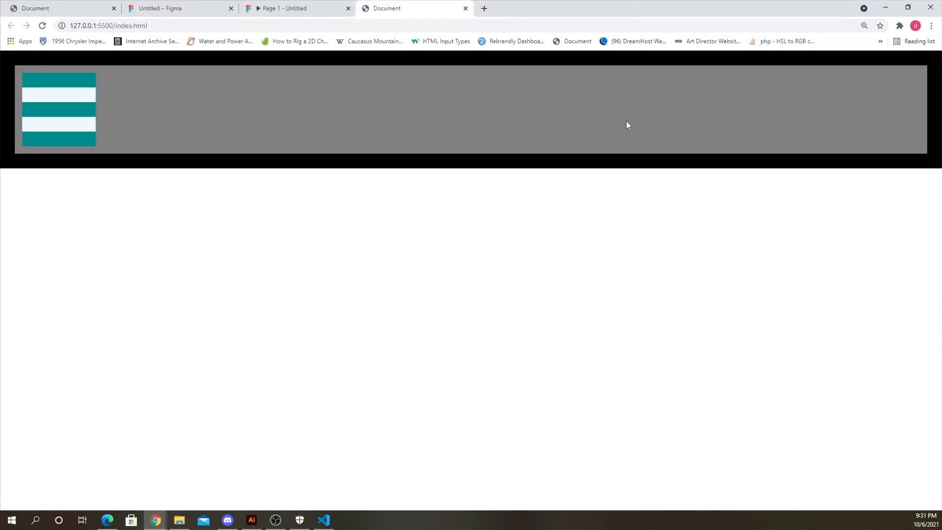
pyautogui.hotkey('ctrl', '-')
pyautogui.hotkey('ctrl', '-')
pyautogui.hotkey('ctrl', '-')
pyautogui.hotkey('ctrl', '-')
pyautogui.hotkey('ctrl', '-')
pyautogui.hotkey('ctrl', '-')
pyautogui.hotkey('ctrl', '-')
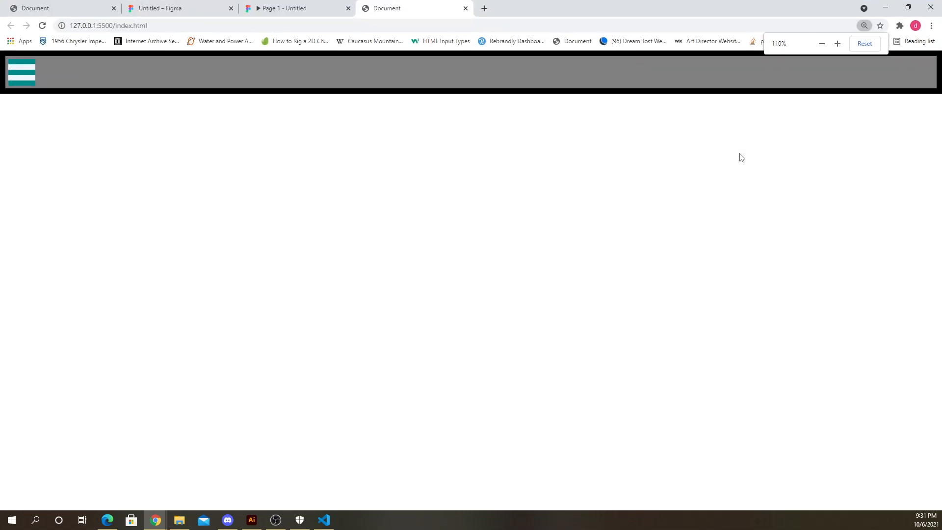
pyautogui.click(908, 8)
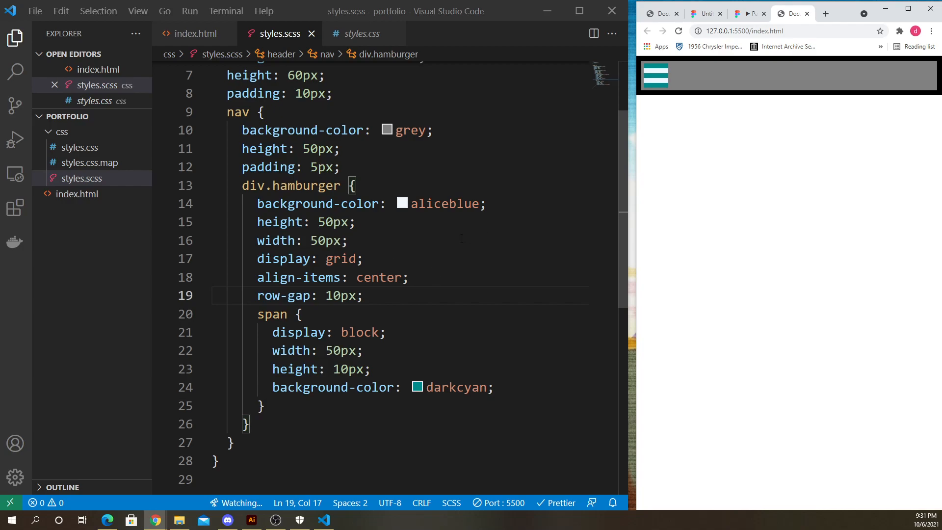
pyautogui.scroll(2, 398, 239)
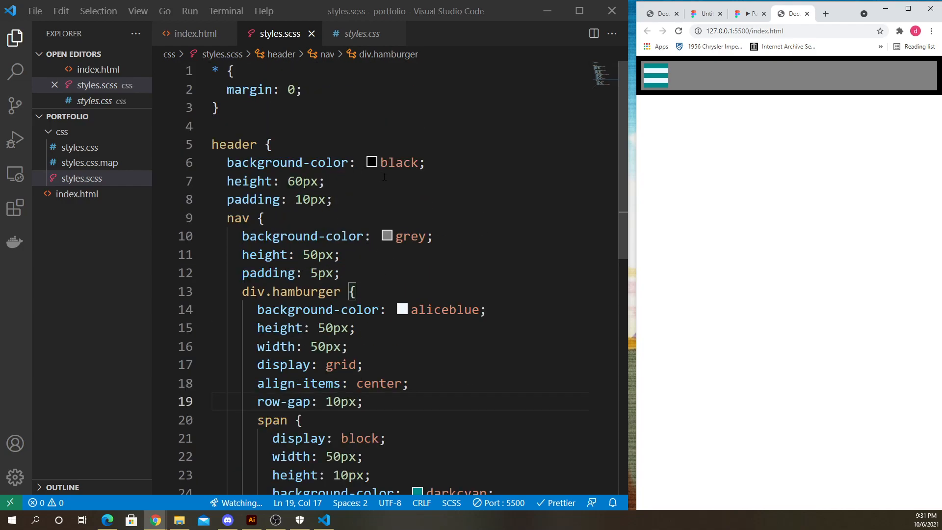
# - Delete the background-color declarations from the header, nav and div.hamburger rules and save the stylesheet
pyautogui.moveTo(427, 164); pyautogui.dragTo(141, 175)
pyautogui.press('BackSpace')
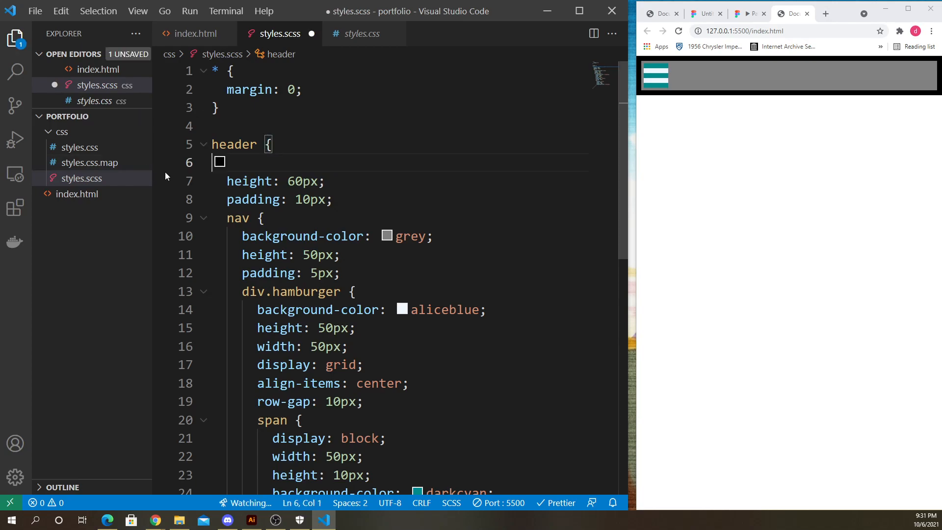
pyautogui.press('BackSpace')
pyautogui.moveTo(432, 217); pyautogui.dragTo(169, 217)
pyautogui.press('BackSpace')
pyautogui.press('BackSpace')
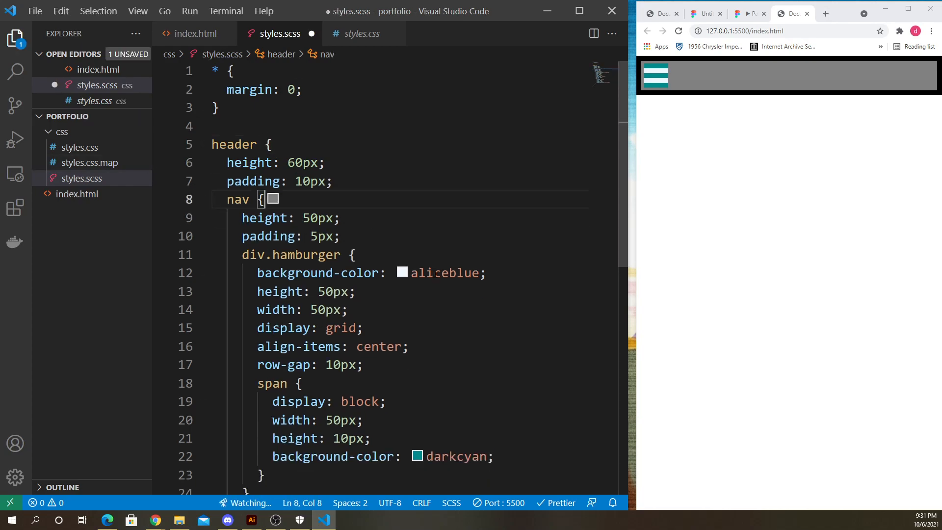
pyautogui.moveTo(487, 272); pyautogui.dragTo(212, 273)
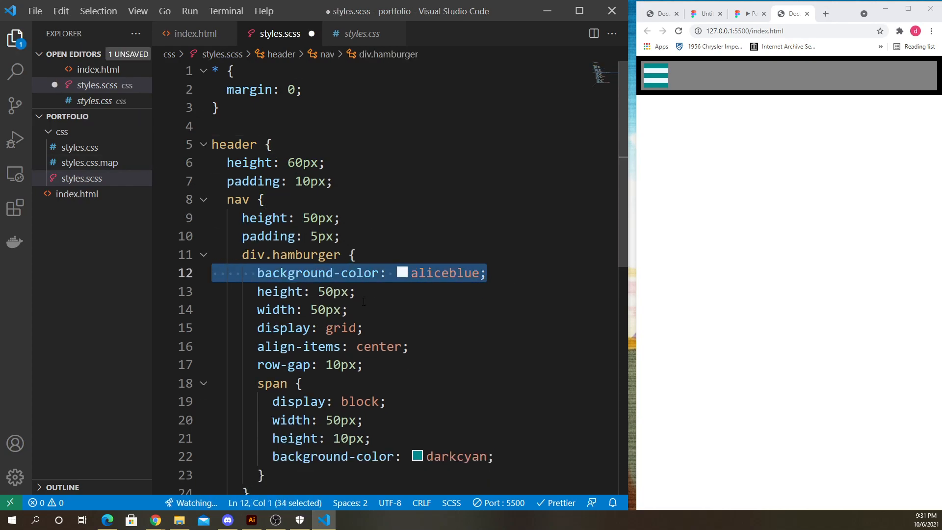
pyautogui.press('BackSpace')
pyautogui.press('BackSpace')
pyautogui.hotkey('ctrl', 's')
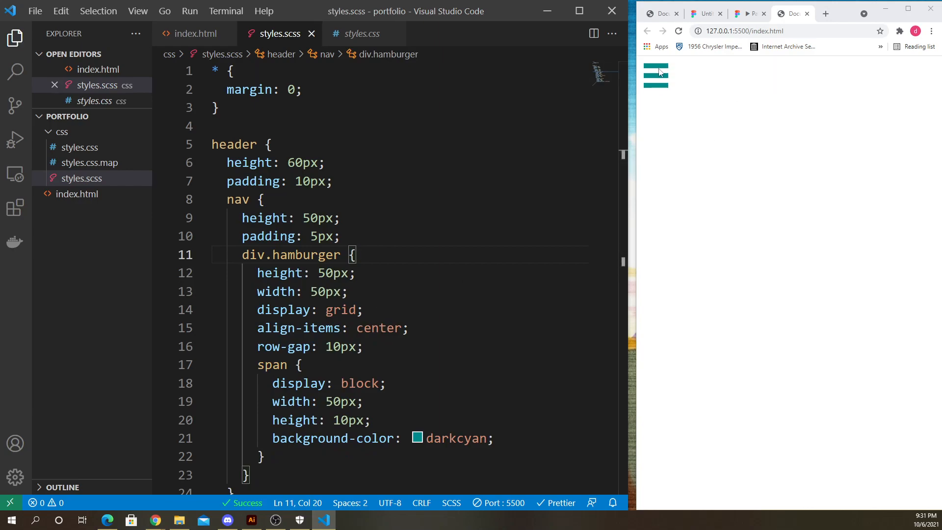
# - Widen the browser preview and examine the div.hamburger rule block in the stylesheet
pyautogui.click(676, 164)
pyautogui.moveTo(632, 196); pyautogui.dragTo(630, 227)
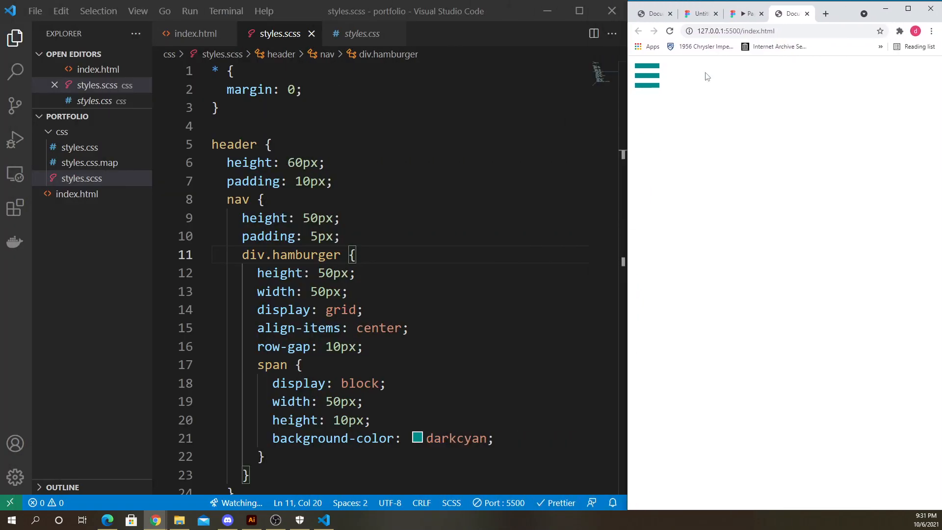
pyautogui.click(364, 254)
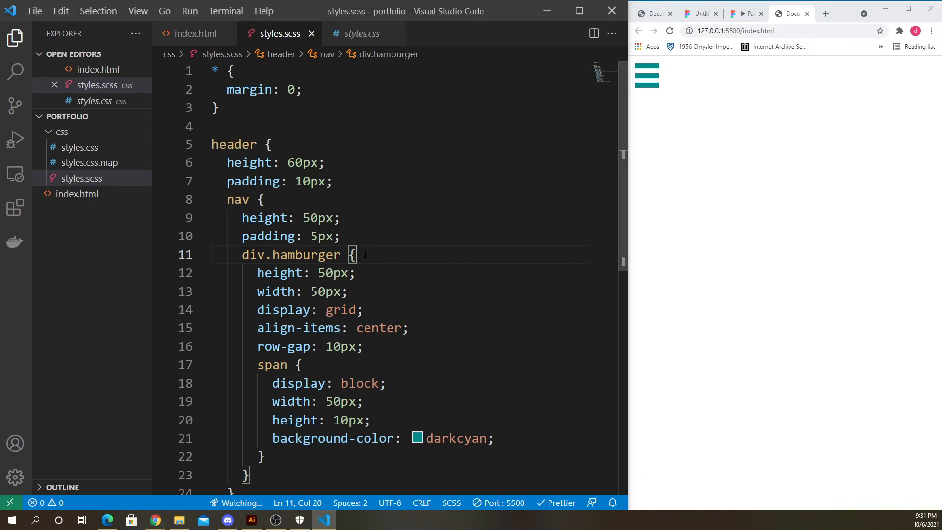
pyautogui.scroll(-2, 364, 254)
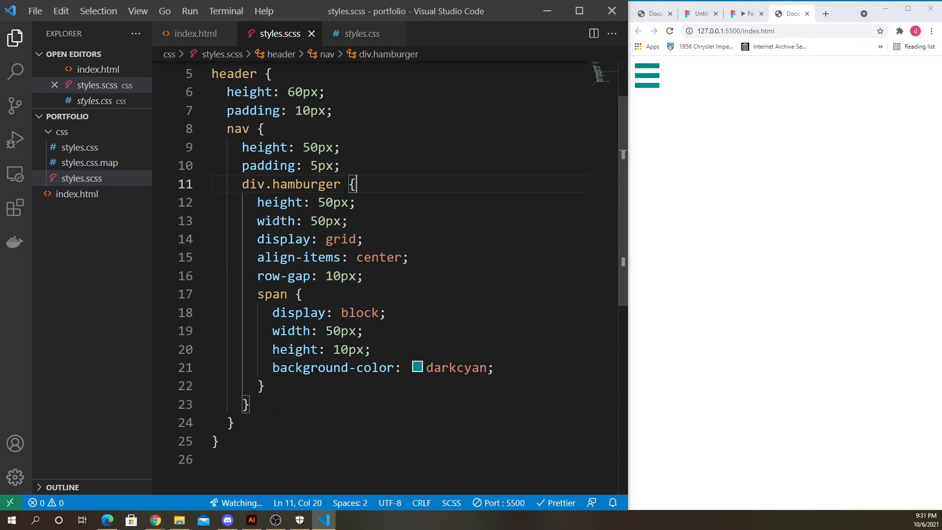
pyautogui.moveTo(242, 184); pyautogui.dragTo(306, 384)
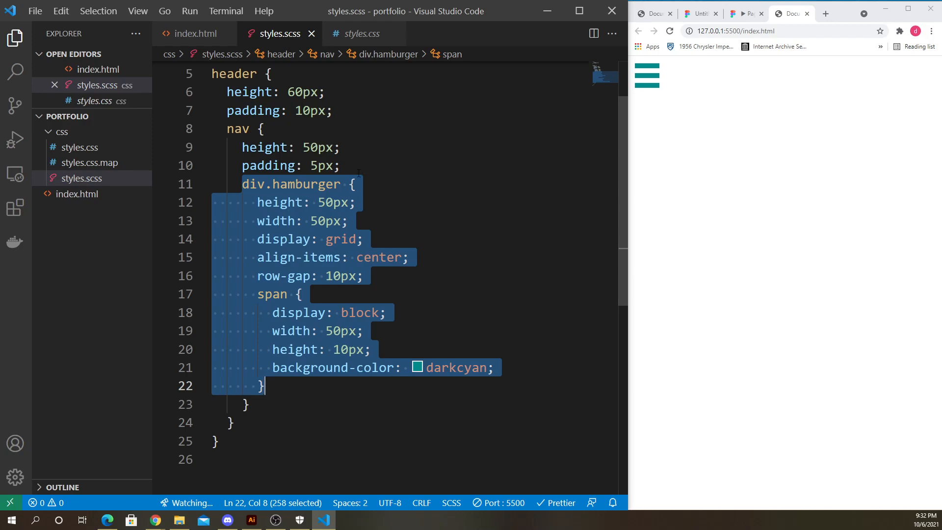
pyautogui.click(428, 161)
pyautogui.click(356, 187)
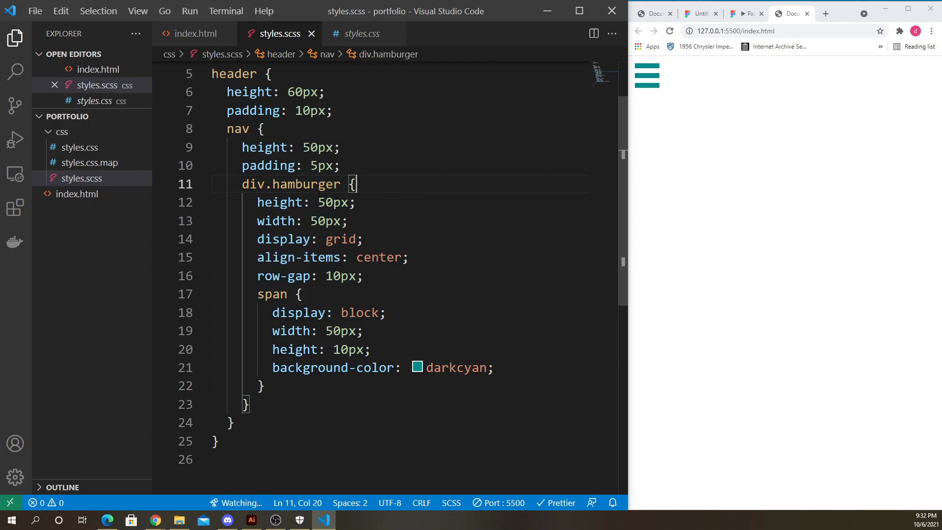
pyautogui.moveTo(244, 186); pyautogui.dragTo(277, 398)
pyautogui.click(370, 191)
# - Add position: absolute as the first declaration of the div.hamburger rule and save
pyautogui.press('Return')
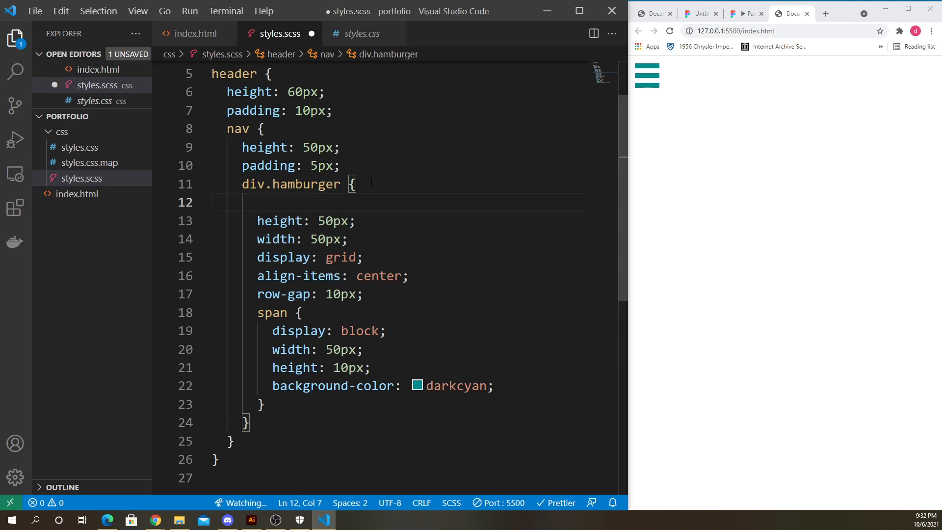
pyautogui.write('ab')
pyautogui.press('BackSpace')
pyautogui.press('BackSpace')
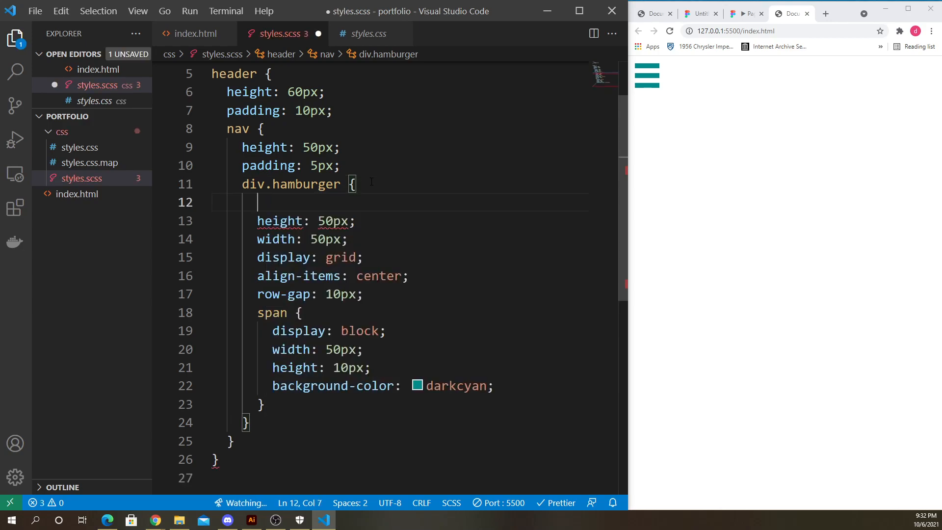
pyautogui.write('po')
pyautogui.press('Return')
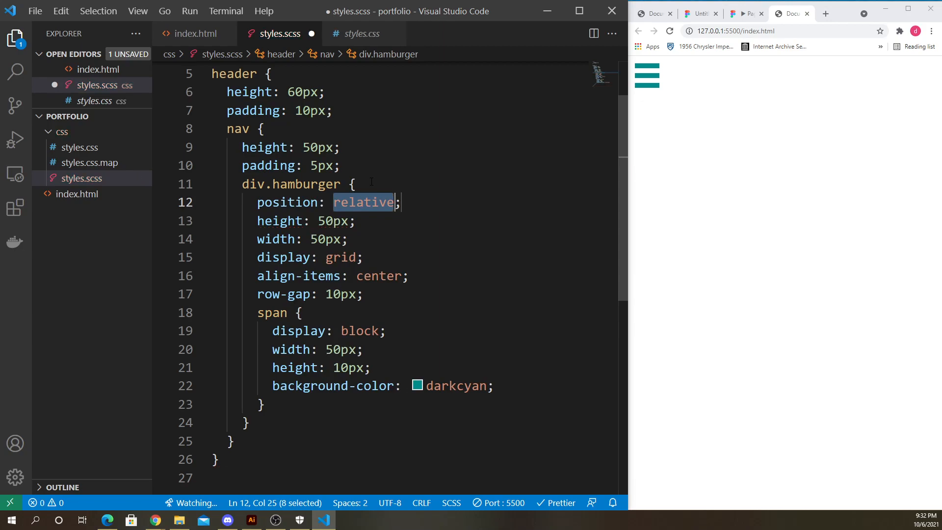
pyautogui.write('absolutel')
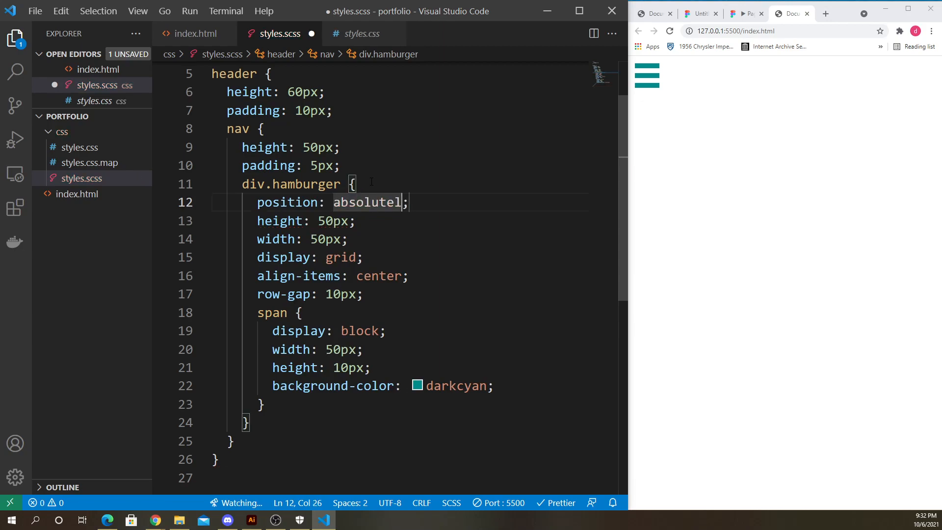
pyautogui.press('BackSpace')
pyautogui.hotkey('ctrl', 's')
pyautogui.click(416, 202)
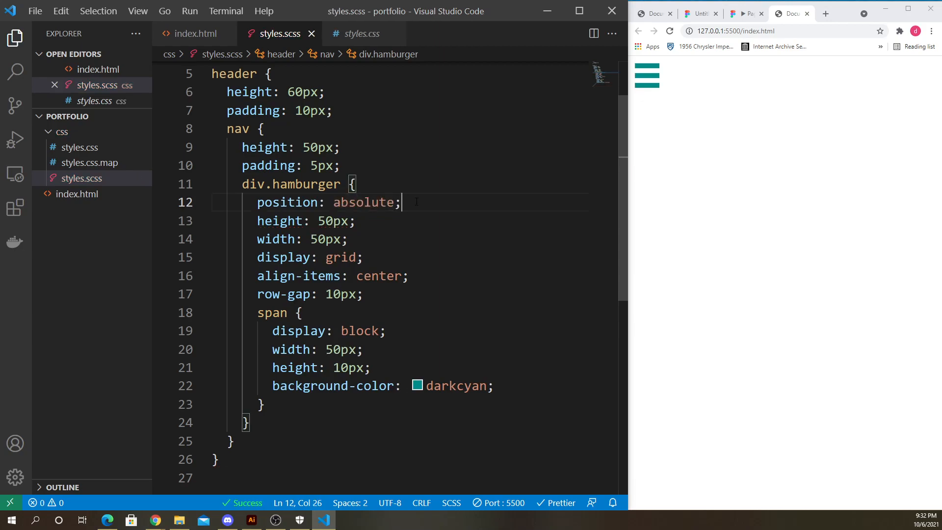
# - Add right: 0 below the position declaration and save
pyautogui.press('Return')
pyautogui.write('righ')
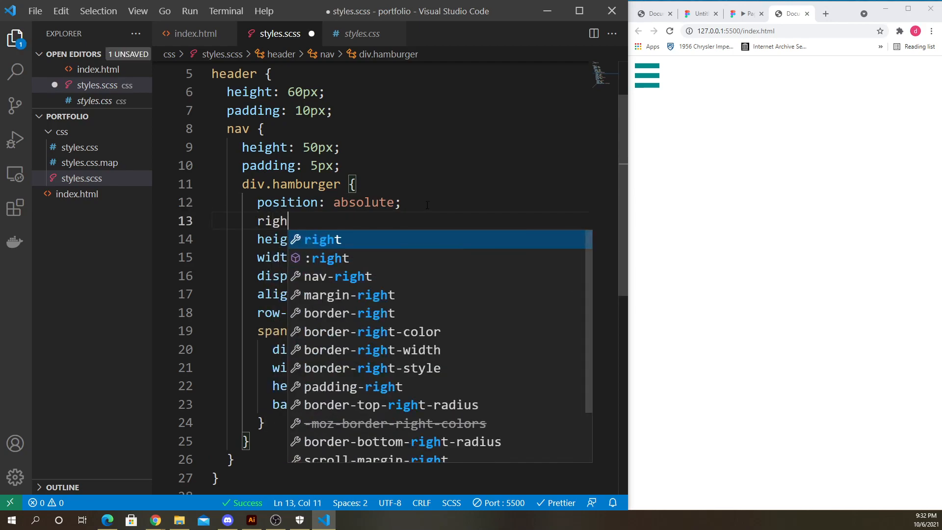
pyautogui.write('t:')
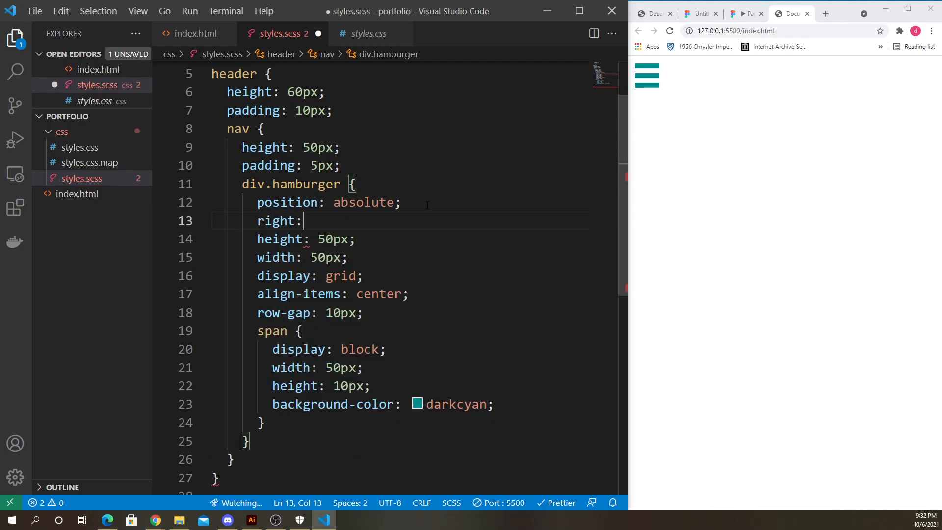
pyautogui.write('-0;')
pyautogui.hotkey('ctrl', 's')
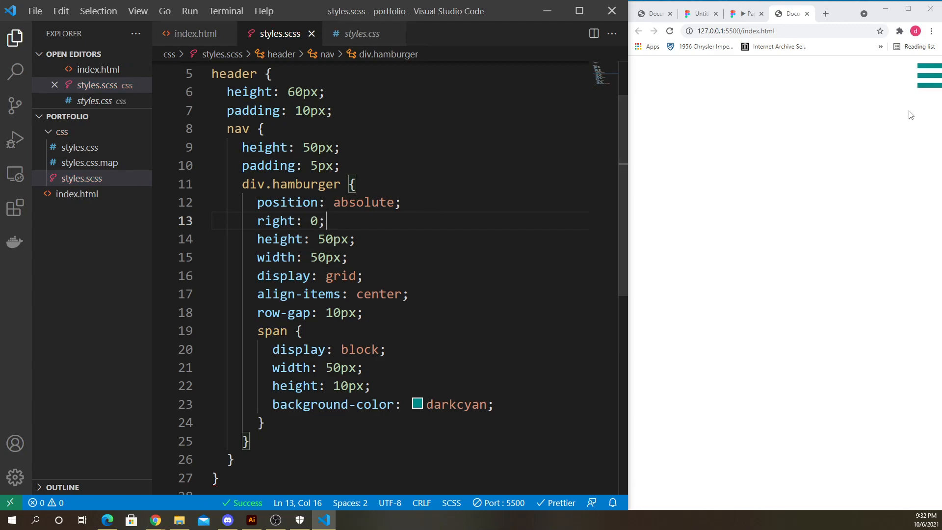
# - Change the hamburger's right offset to 10px and save
pyautogui.moveTo(847, 15); pyautogui.dragTo(649, 28)
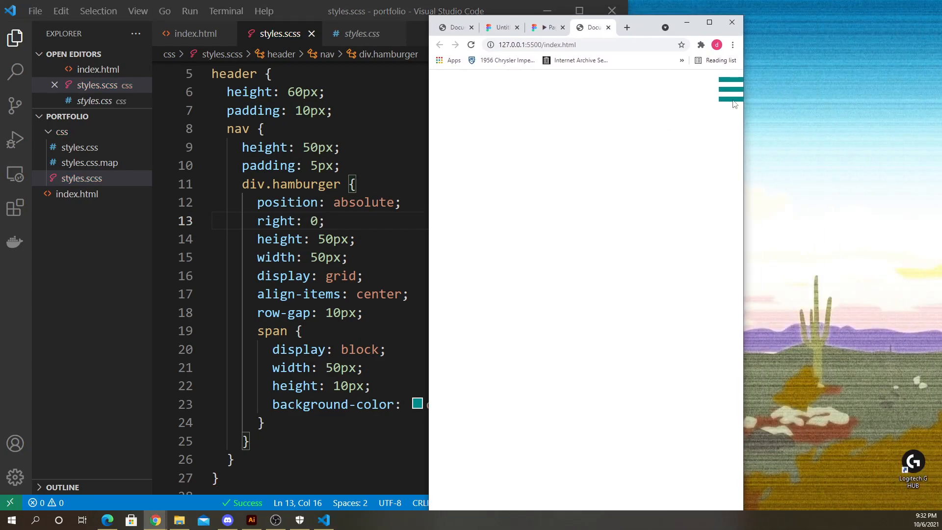
pyautogui.click(321, 224)
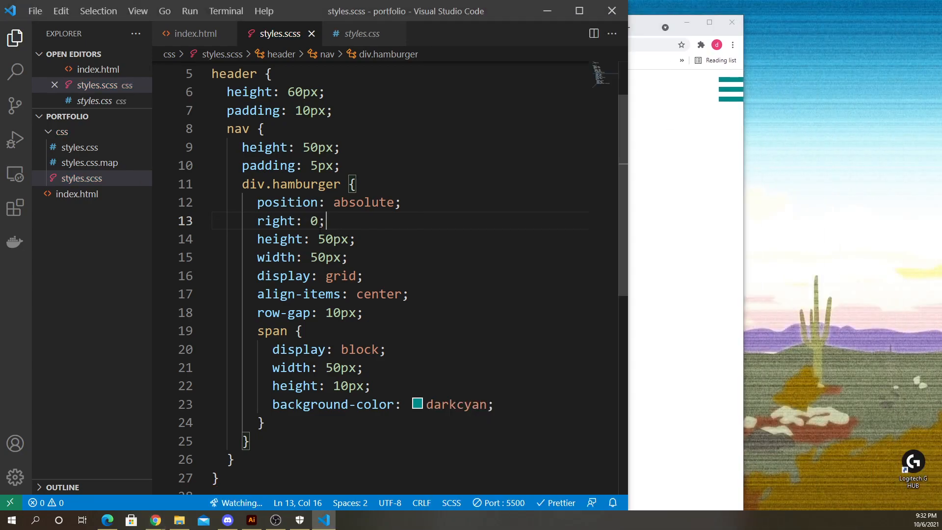
pyautogui.doubleClick(315, 222)
pyautogui.write('10')
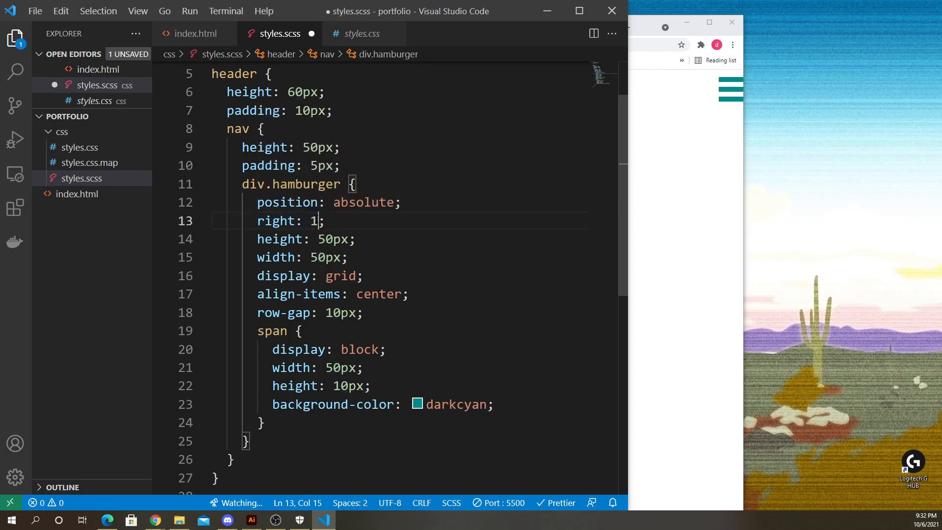
pyautogui.click(684, 219)
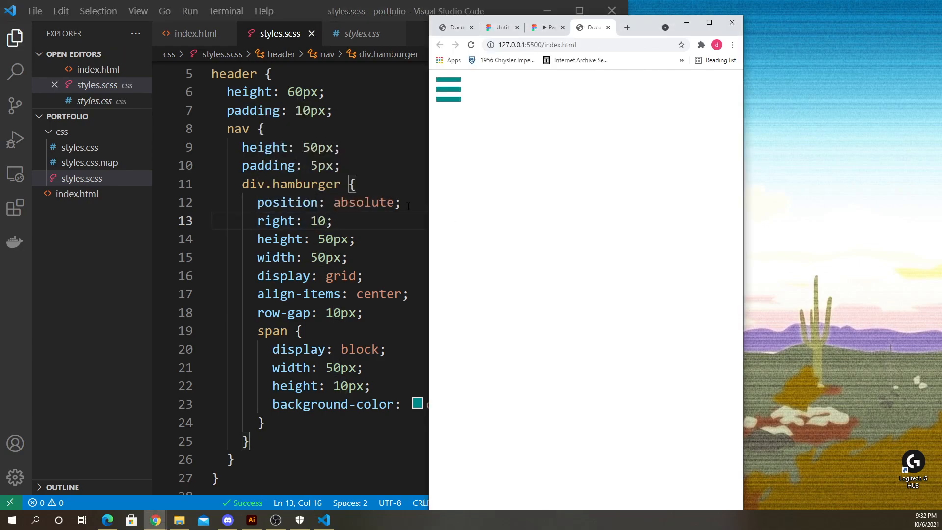
pyautogui.click(348, 220)
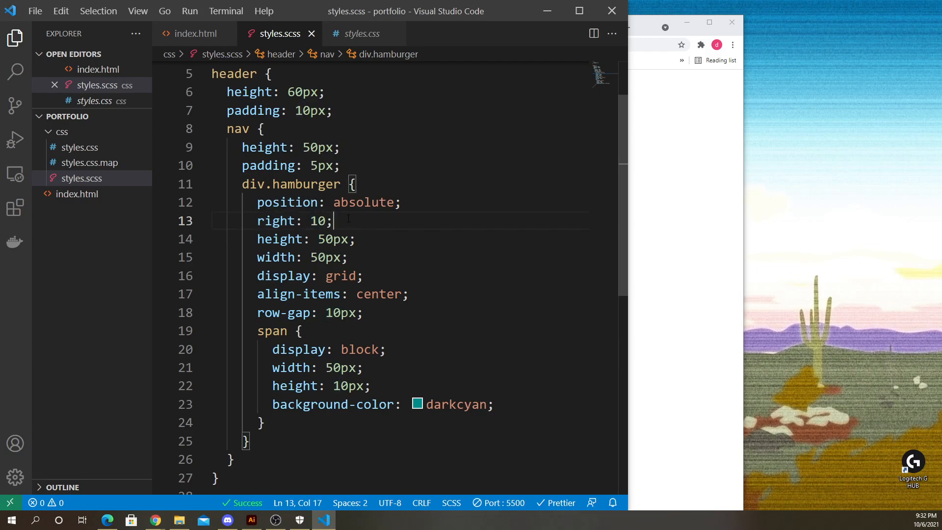
pyautogui.press('Left')
pyautogui.write('px')
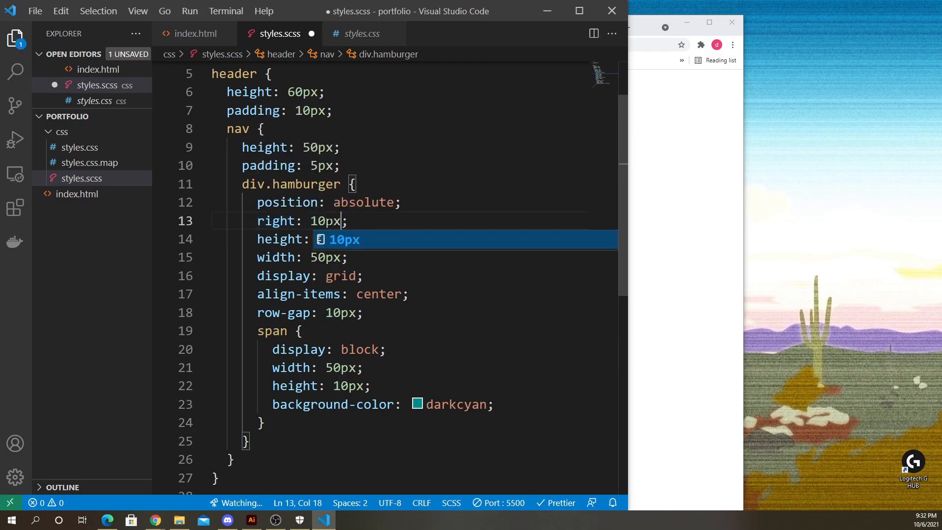
pyautogui.click(710, 230)
pyautogui.moveTo(642, 31); pyautogui.dragTo(702, 30)
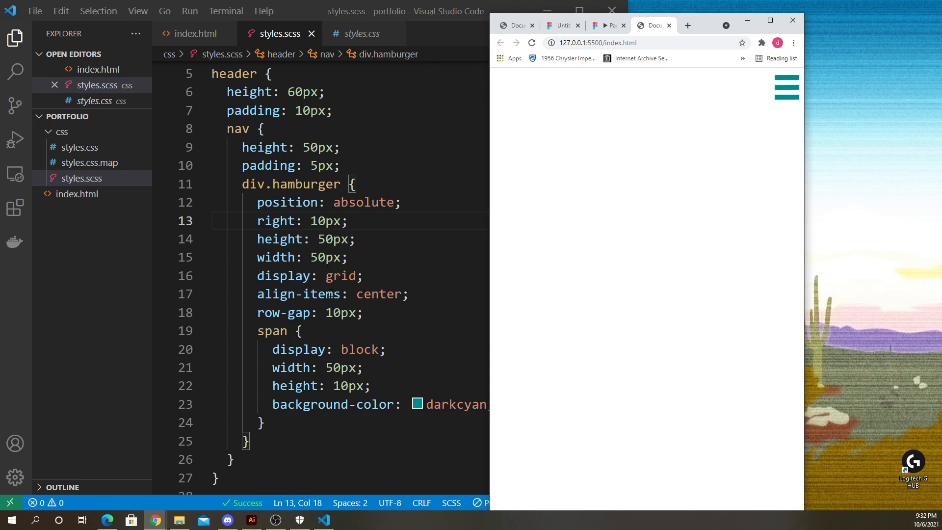
# - Remove the position: absolute declaration from the div.hamburger rule
pyautogui.moveTo(258, 276); pyautogui.dragTo(363, 276)
pyautogui.click(730, 210)
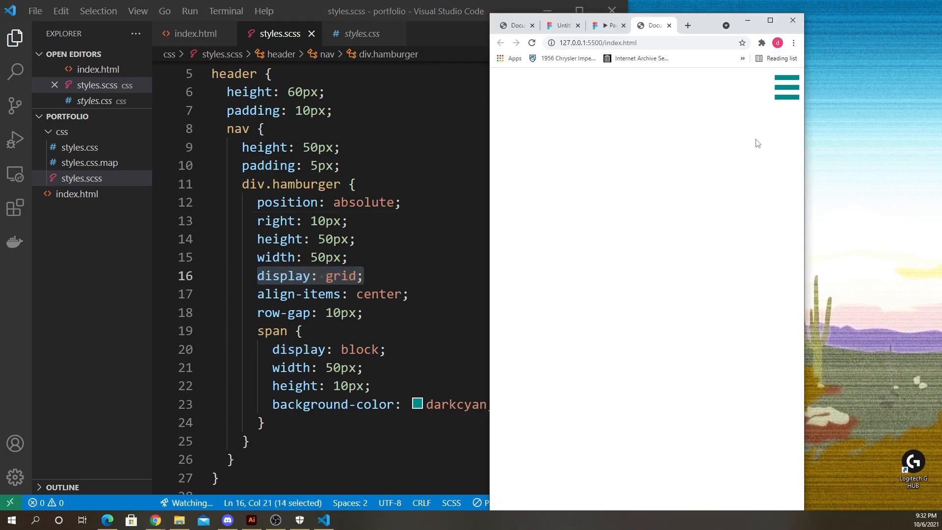
pyautogui.click(361, 171)
pyautogui.moveTo(408, 203); pyautogui.dragTo(173, 192)
pyautogui.click(174, 199)
pyautogui.click(429, 202)
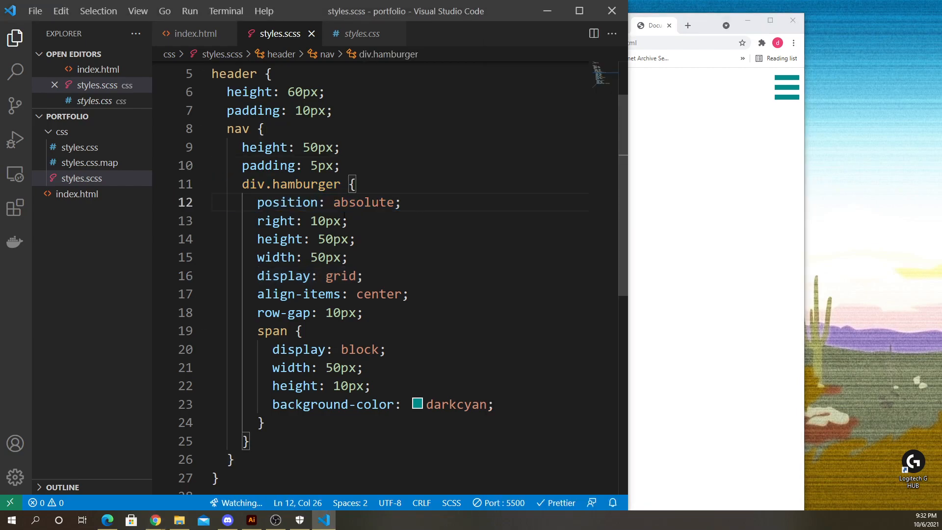
pyautogui.moveTo(423, 205); pyautogui.dragTo(372, 184)
pyautogui.click(267, 183)
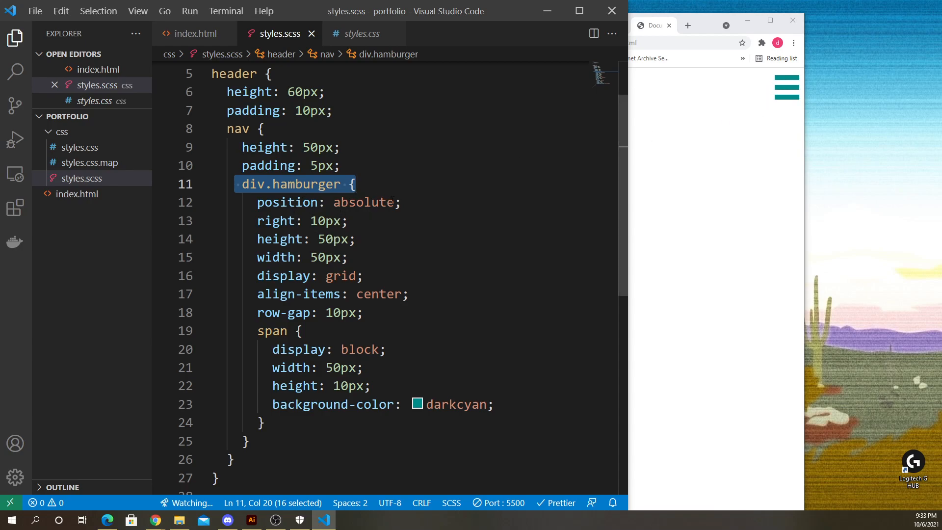
pyautogui.moveTo(406, 202); pyautogui.dragTo(210, 189)
pyautogui.click(362, 201)
pyautogui.moveTo(423, 200); pyautogui.dragTo(171, 203)
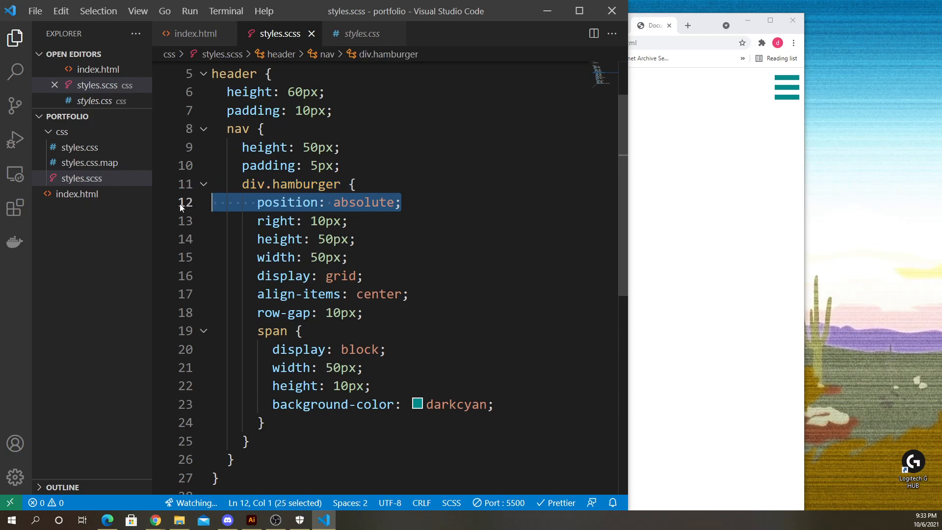
pyautogui.press('BackSpace')
pyautogui.press('BackSpace')
# - Examine the display, align-items and row-gap declarations of div.hamburger alongside the browser preview
pyautogui.moveTo(257, 257); pyautogui.dragTo(363, 257)
pyautogui.click(771, 82)
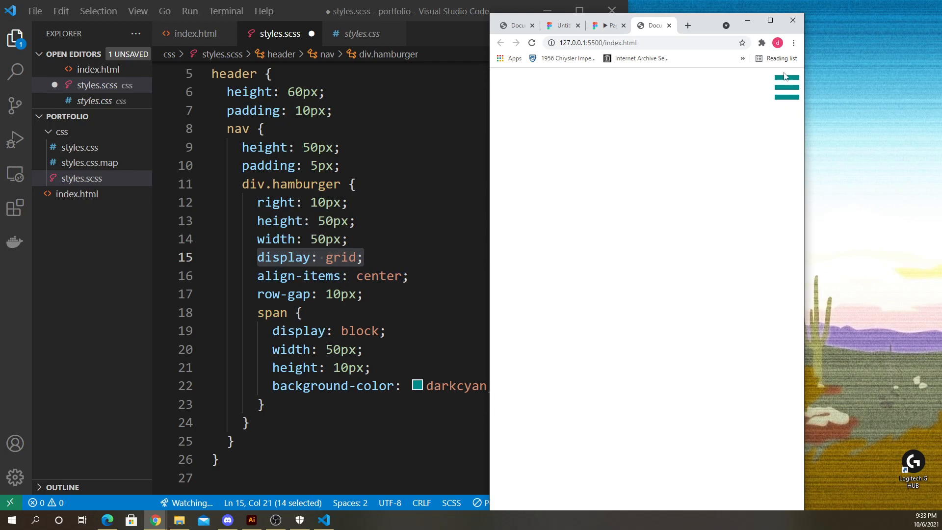
pyautogui.click(409, 276)
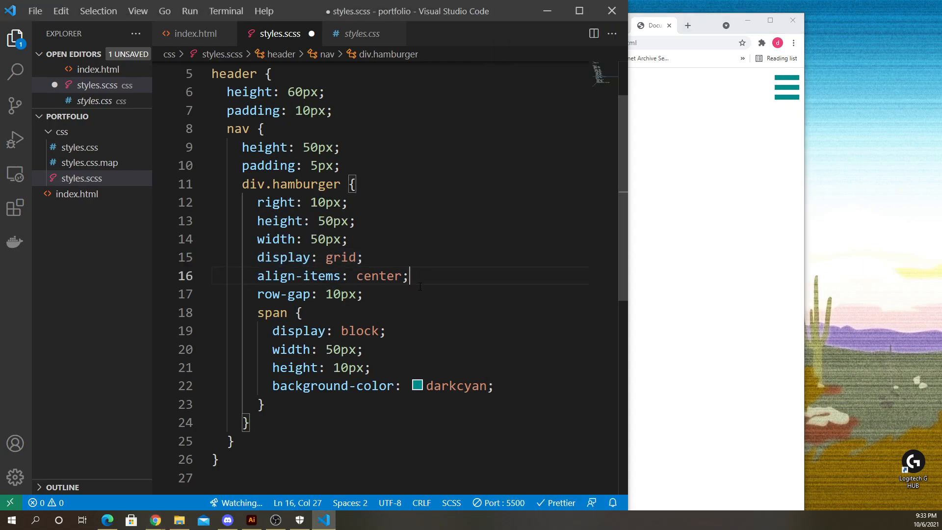
pyautogui.click(340, 294)
pyautogui.click(380, 295)
pyautogui.moveTo(431, 278); pyautogui.dragTo(257, 278)
pyautogui.click(771, 134)
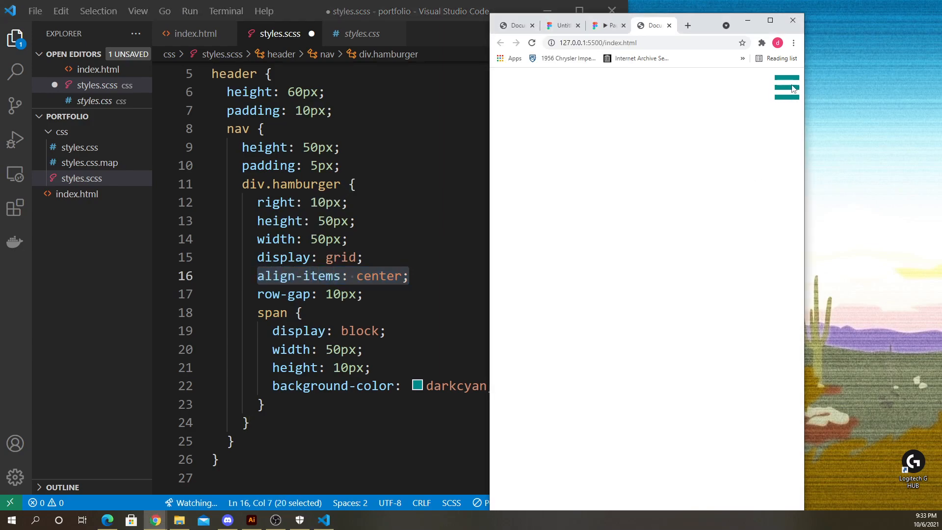
pyautogui.click(420, 277)
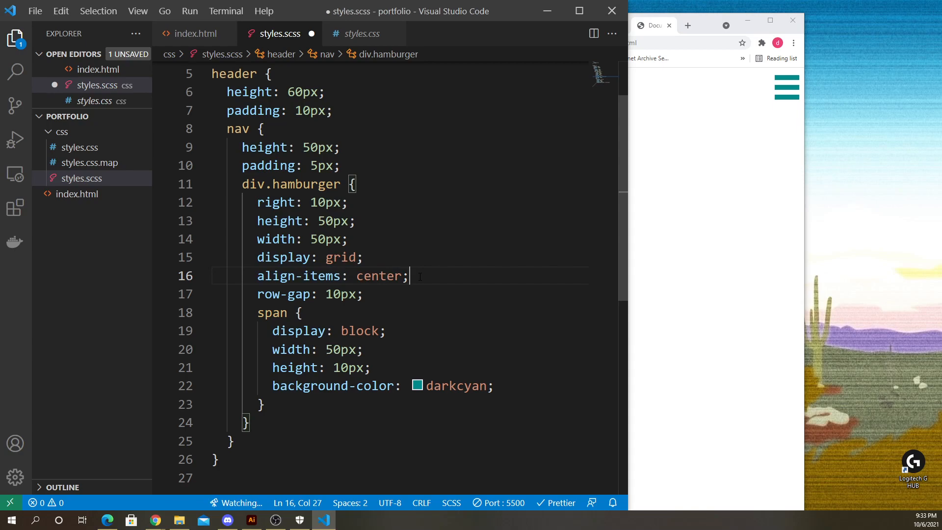
pyautogui.click(739, 97)
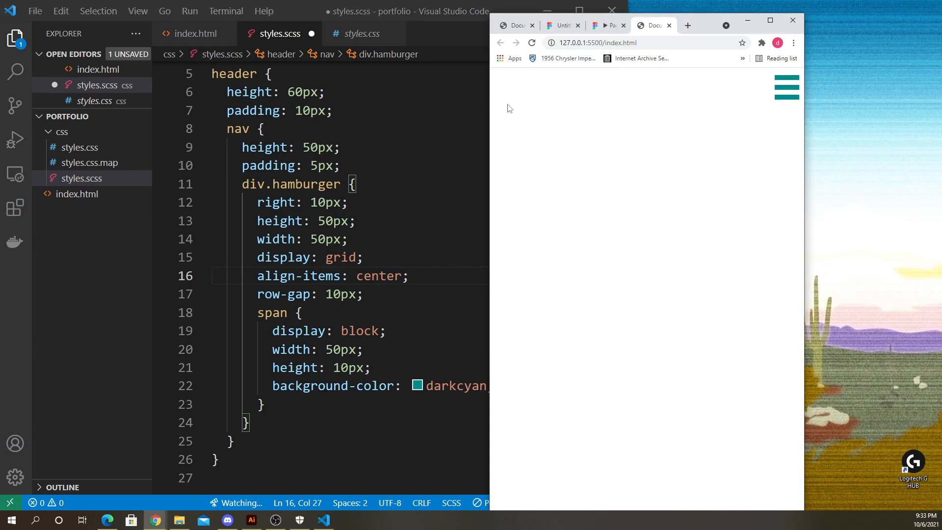
pyautogui.click(403, 264)
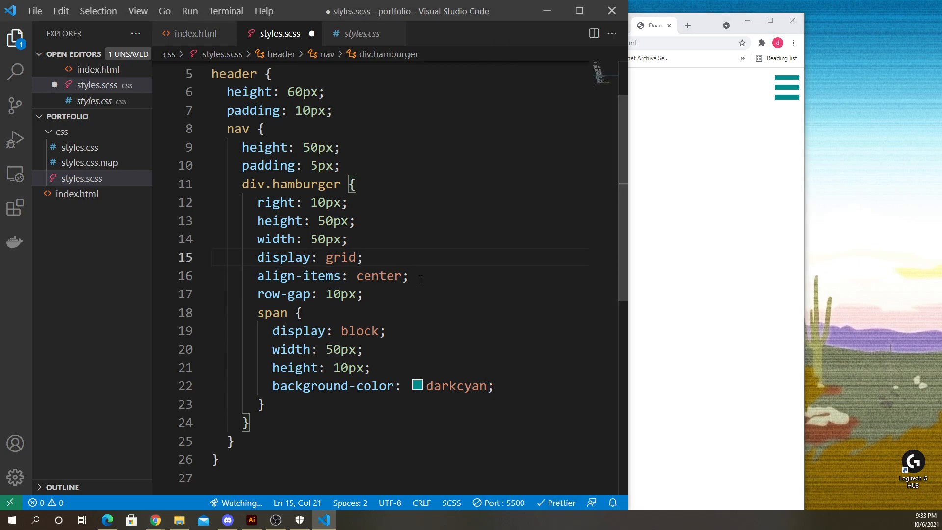
pyautogui.click(421, 280)
pyautogui.moveTo(391, 293); pyautogui.dragTo(386, 281)
pyautogui.click(387, 294)
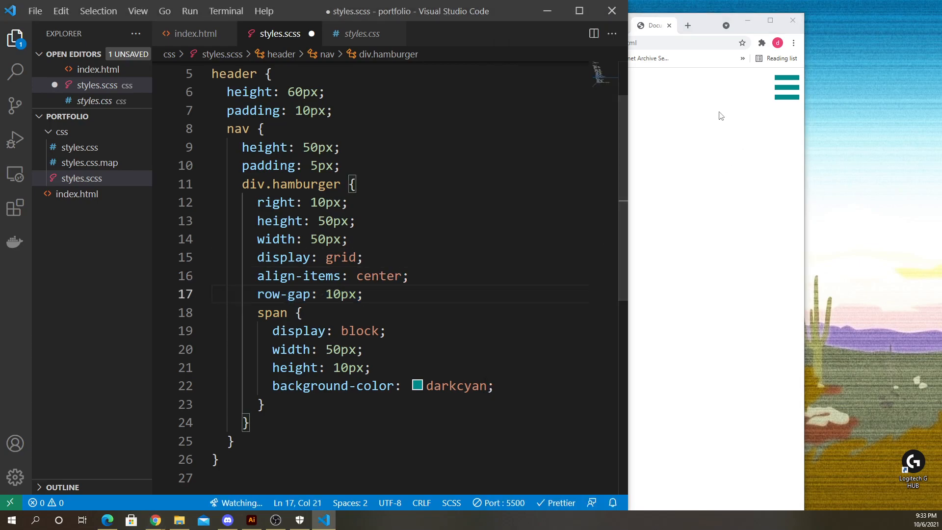
# - Try adding justify-content: left to the div.hamburger rule, then delete that line
pyautogui.click(431, 277)
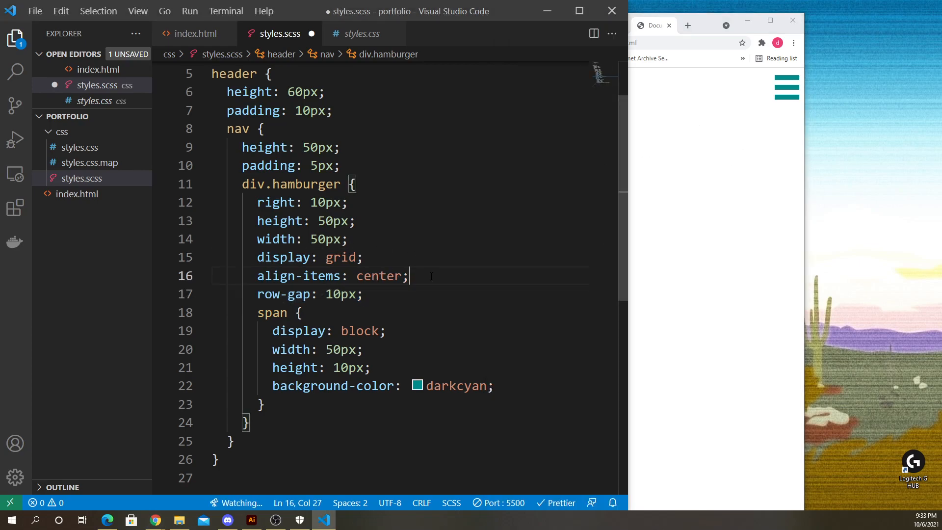
pyautogui.press('Return')
pyautogui.write('just')
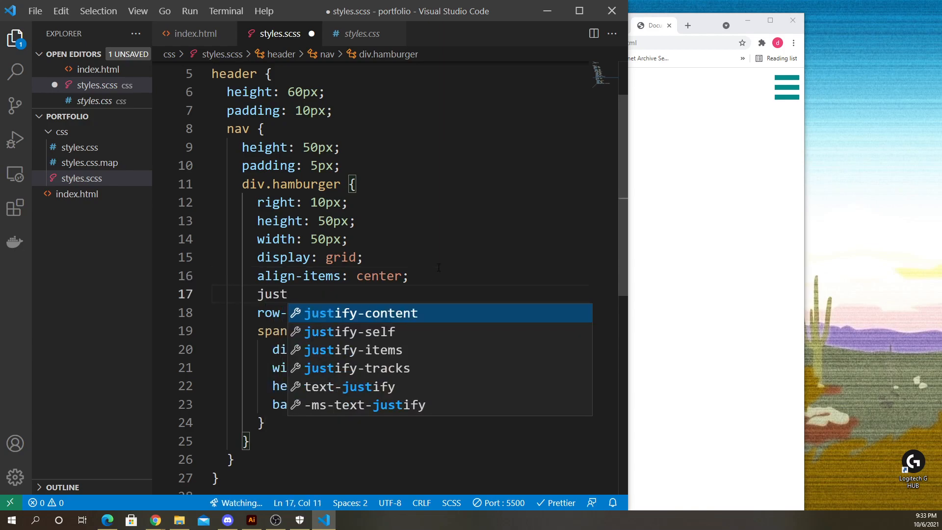
pyautogui.press('Return')
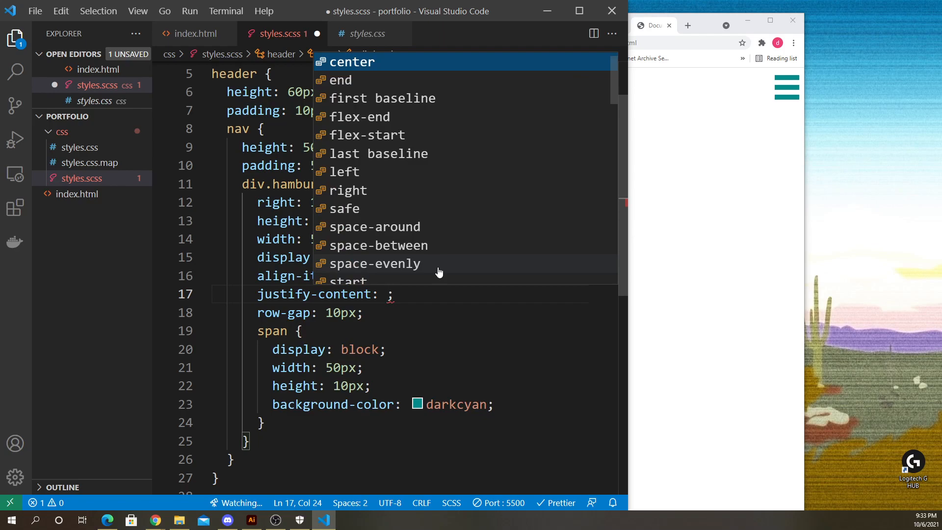
pyautogui.write('lef')
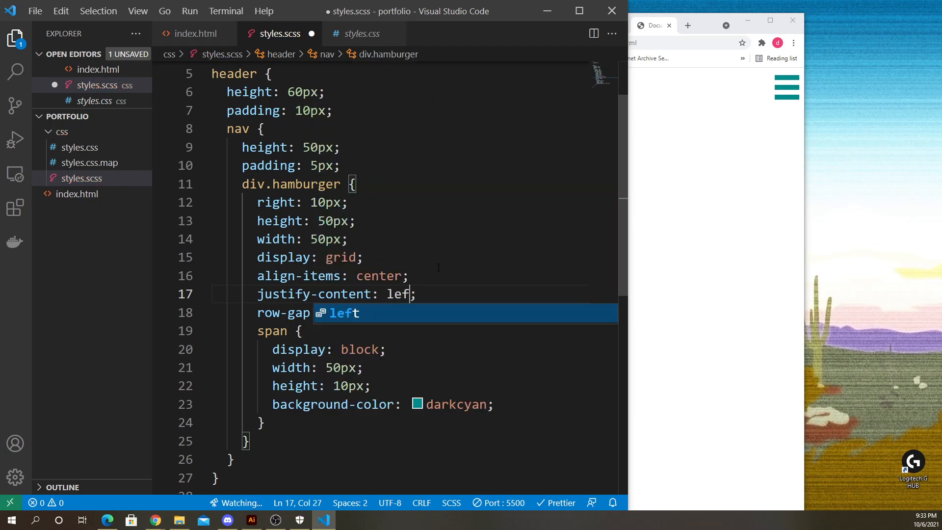
pyautogui.write('t')
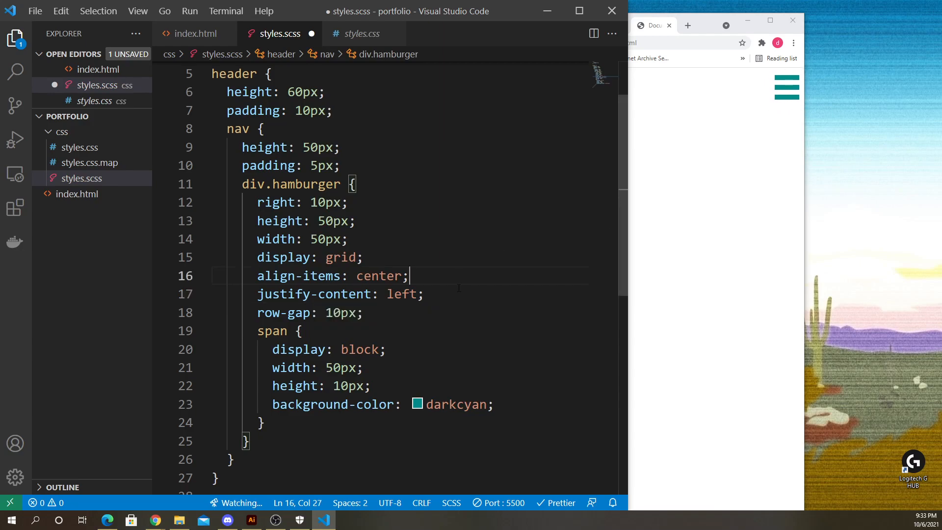
pyautogui.click(412, 275)
pyautogui.moveTo(425, 294); pyautogui.dragTo(178, 301)
pyautogui.press('BackSpace')
pyautogui.press('BackSpace')
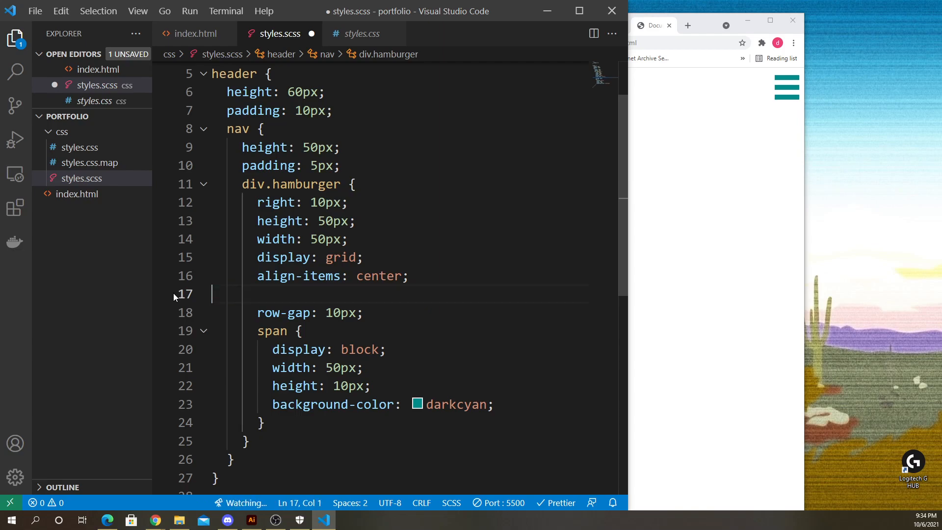
# - Save the stylesheet, then add display: grid to the nav rule and save again
pyautogui.hotkey('ctrl', 's')
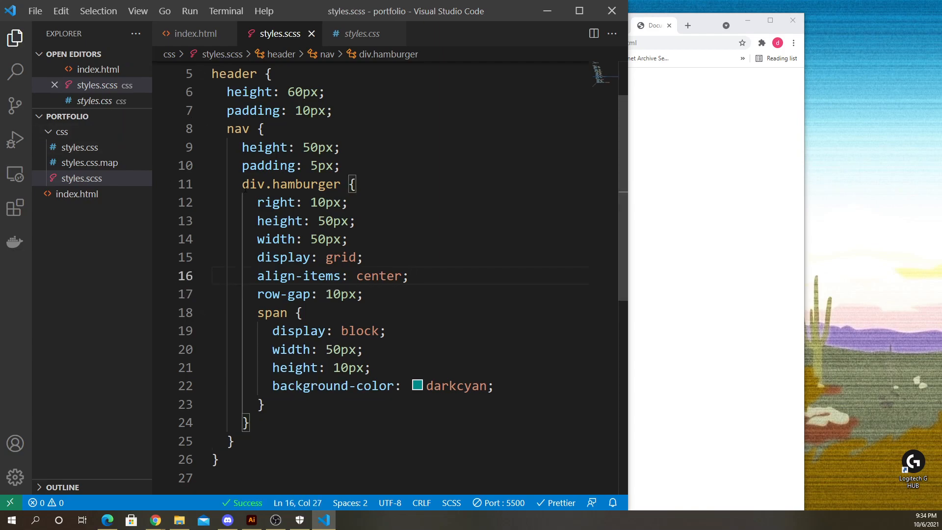
pyautogui.moveTo(241, 184); pyautogui.dragTo(250, 423)
pyautogui.click(706, 193)
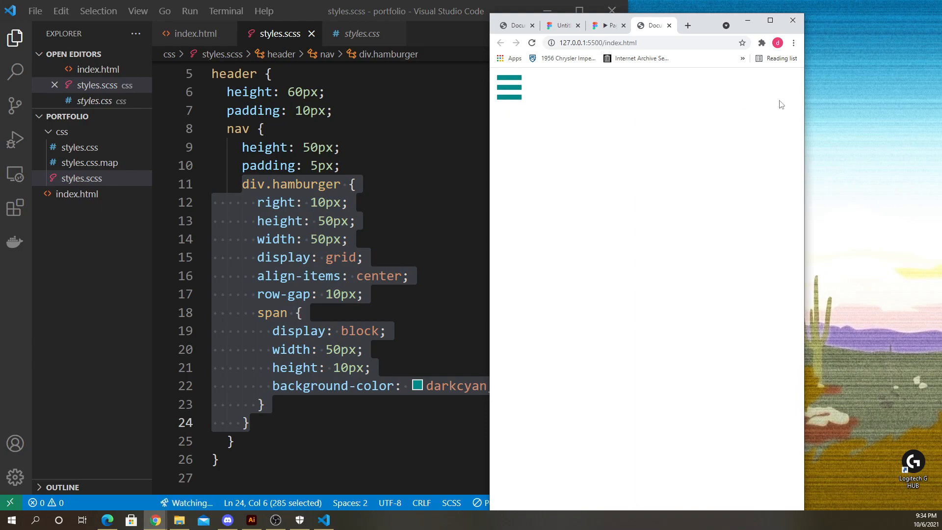
pyautogui.click(370, 195)
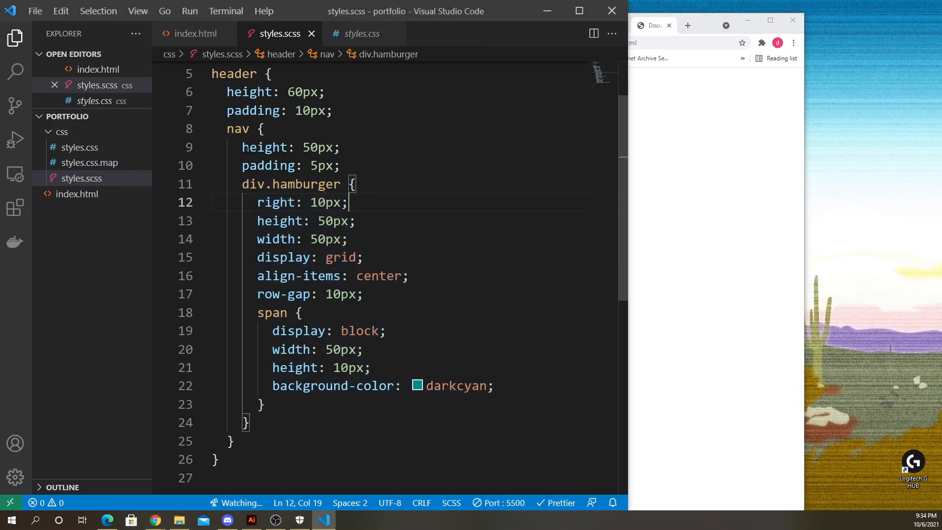
pyautogui.moveTo(224, 130); pyautogui.dragTo(344, 165)
pyautogui.click(356, 165)
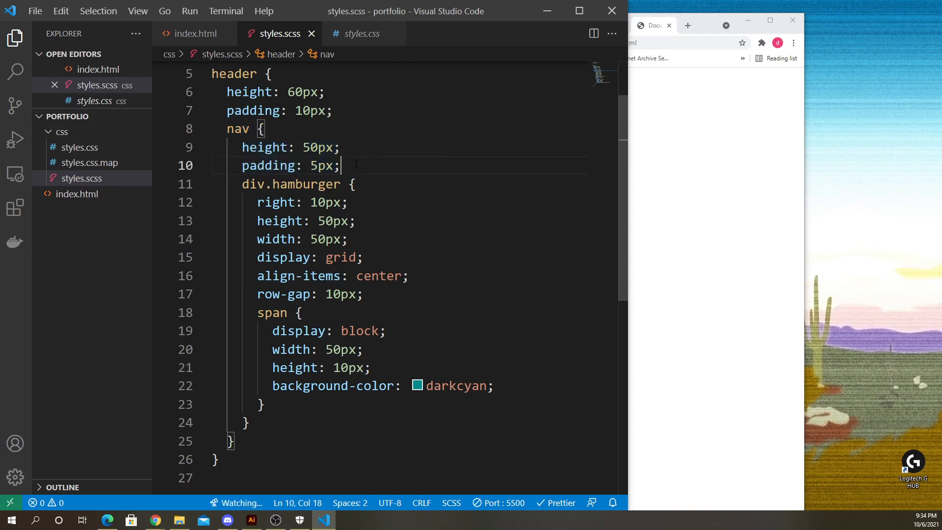
pyautogui.press('Return')
pyautogui.write('disp')
pyautogui.press('Return')
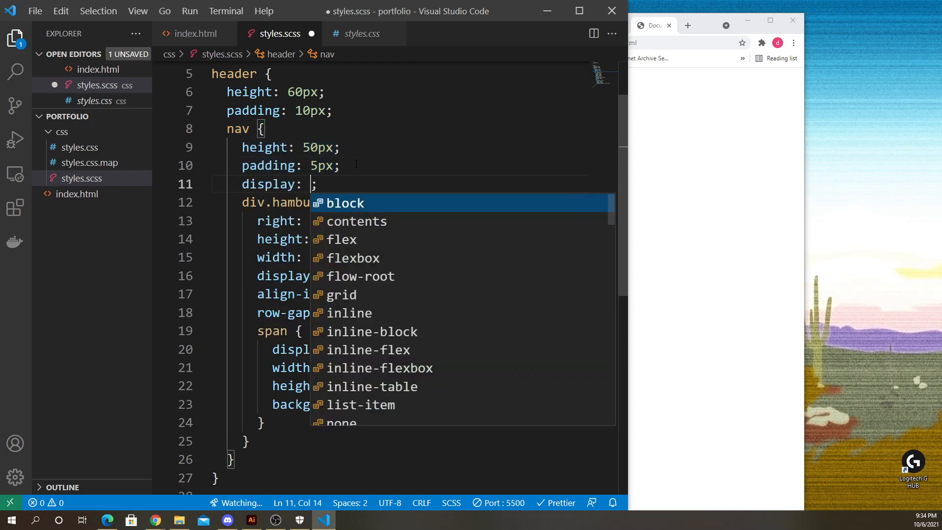
pyautogui.write('grid')
pyautogui.hotkey('ctrl', 's')
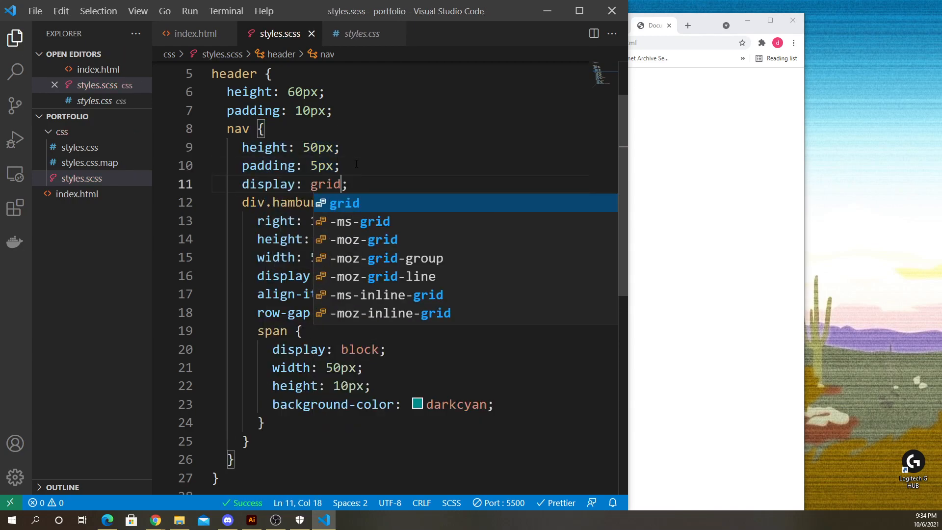
# - Compare the nav's display declaration and the div.hamburger block against the browser preview
pyautogui.moveTo(235, 185); pyautogui.dragTo(361, 191)
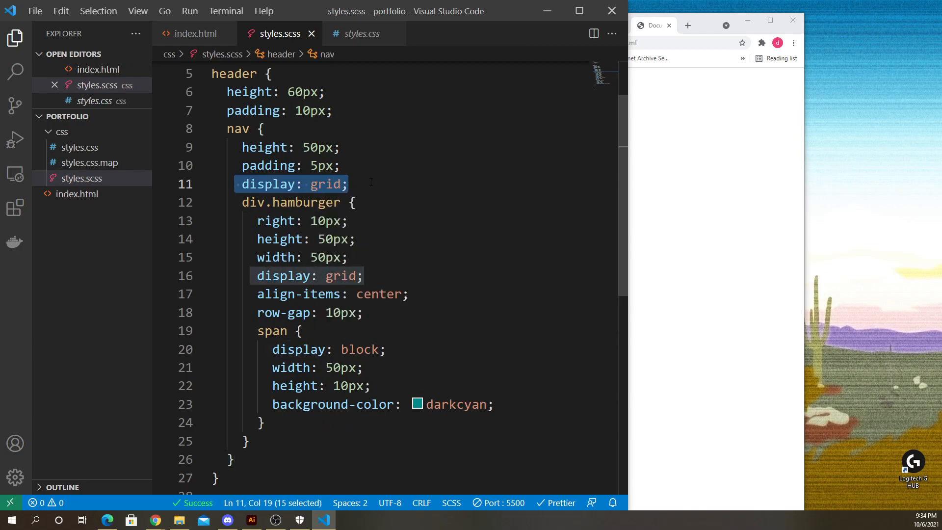
pyautogui.click(371, 182)
pyautogui.hotkey('alt', 'Tab')
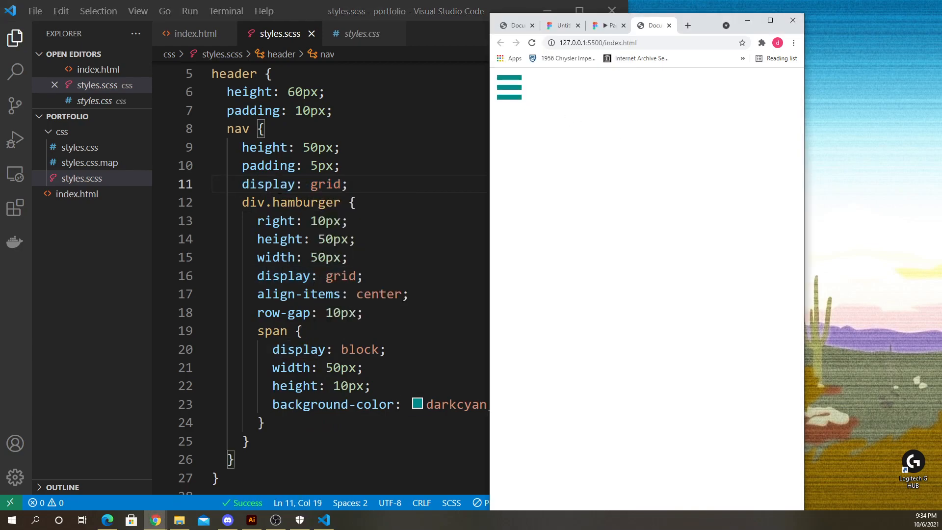
pyautogui.moveTo(242, 184); pyautogui.dragTo(348, 184)
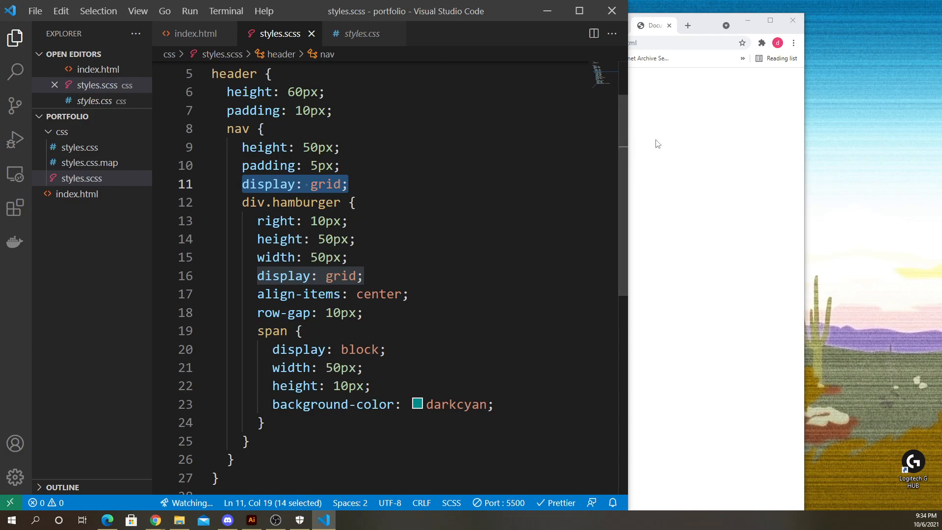
pyautogui.hotkey('alt', 'Tab')
pyautogui.hotkey('alt', 'Tab')
pyautogui.click(262, 239)
pyautogui.moveTo(242, 202); pyautogui.dragTo(250, 441)
pyautogui.click(628, 156)
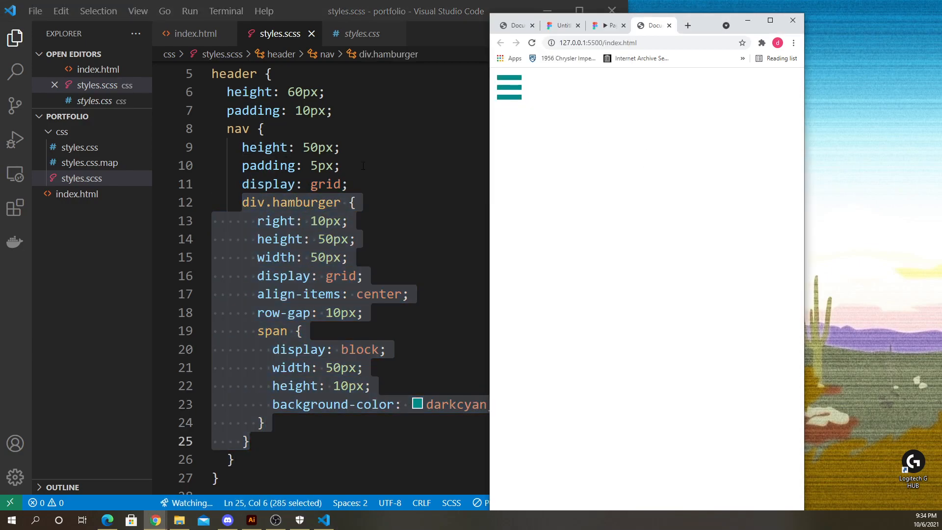
pyautogui.click(367, 185)
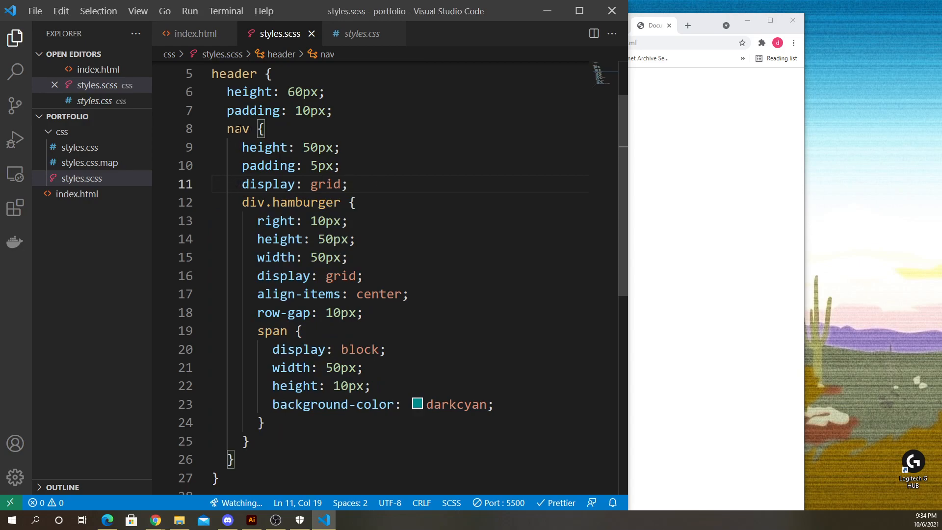
# - Add justify-content: end to the nav rule below display: grid and save
pyautogui.press('Return')
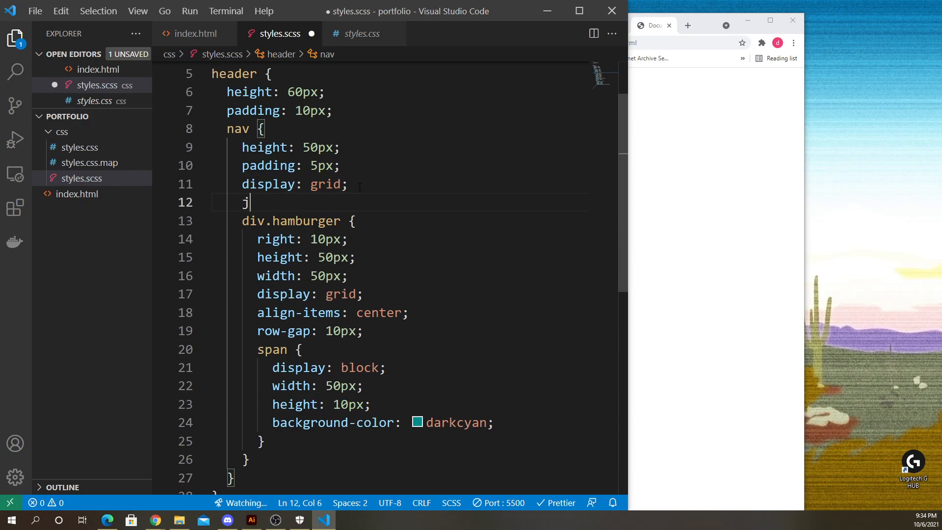
pyautogui.write('jus')
pyautogui.press('Return')
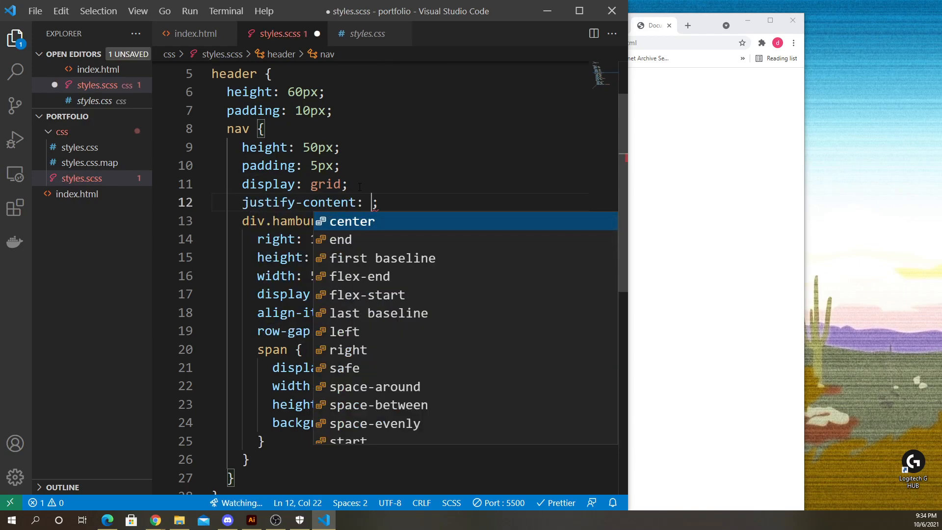
pyautogui.press('Down')
pyautogui.press('Return')
pyautogui.hotkey('ctrl', 's')
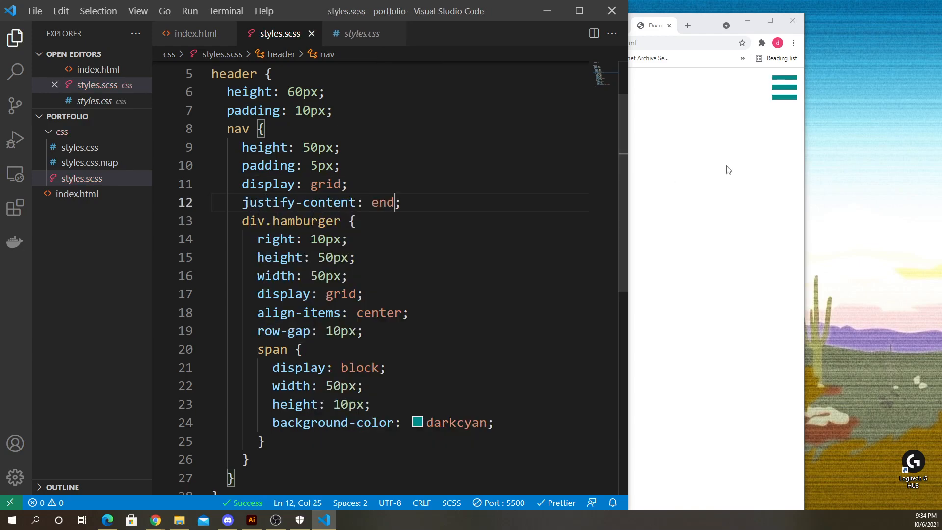
# - Widen and maximize the browser preview to check the hamburger's placement at the right edge
pyautogui.click(728, 169)
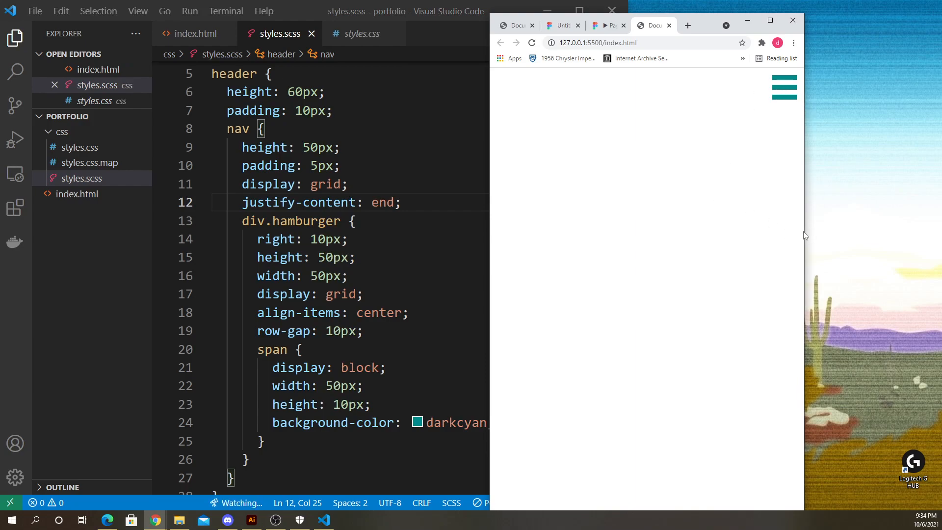
pyautogui.moveTo(803, 236); pyautogui.dragTo(881, 253)
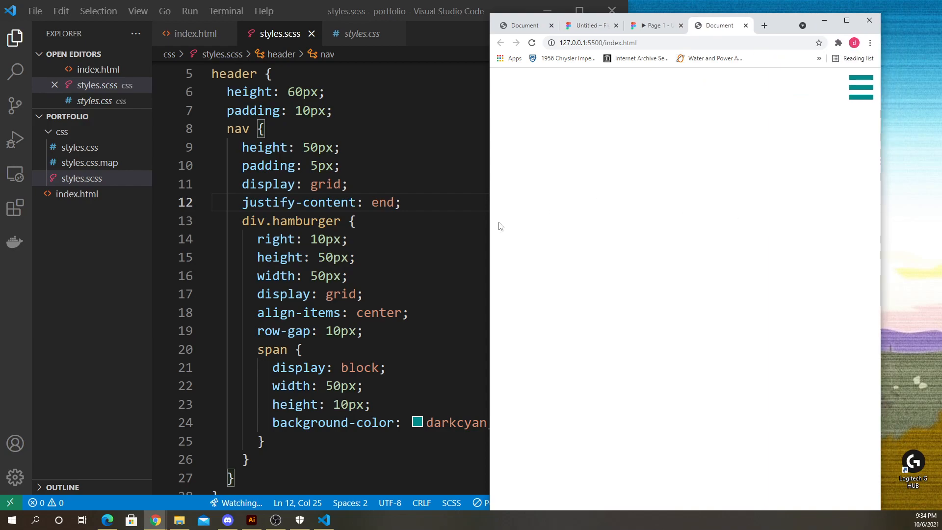
pyautogui.click(393, 216)
pyautogui.click(845, 100)
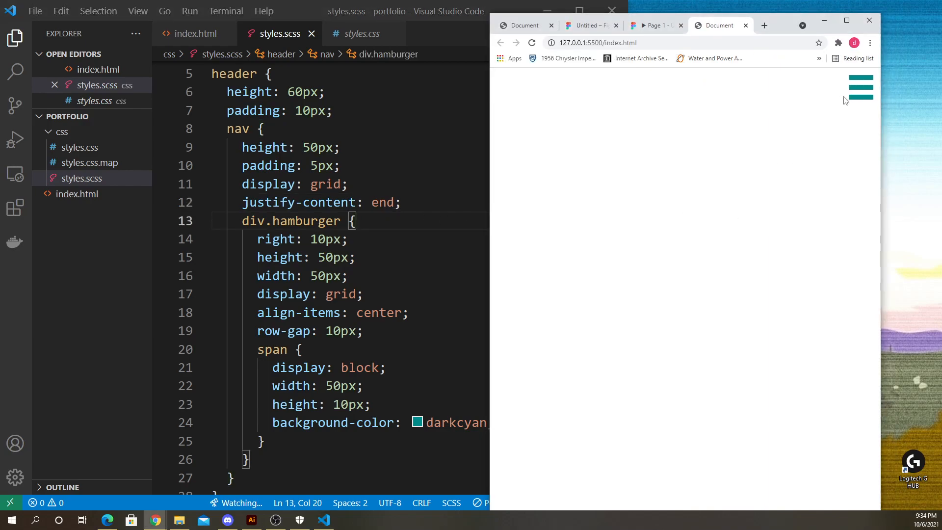
pyautogui.click(401, 202)
pyautogui.hotkey('ctrl', 's')
pyautogui.click(846, 21)
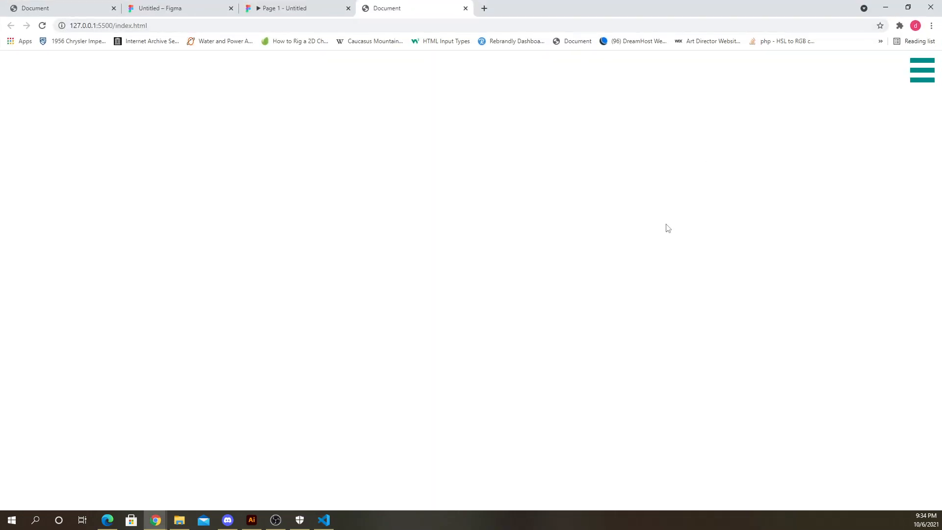
pyautogui.click(908, 7)
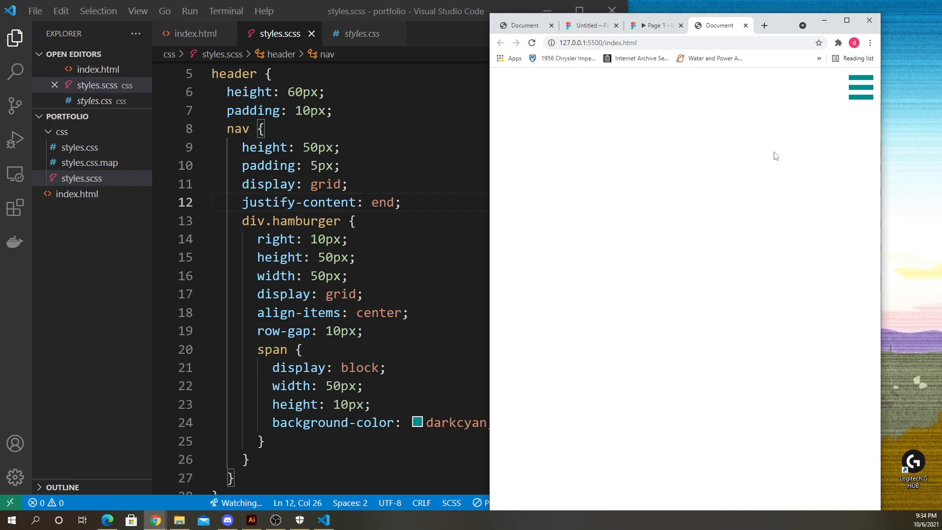
pyautogui.click(372, 172)
pyautogui.scroll(-2, 370, 206)
pyautogui.scroll(3, 368, 247)
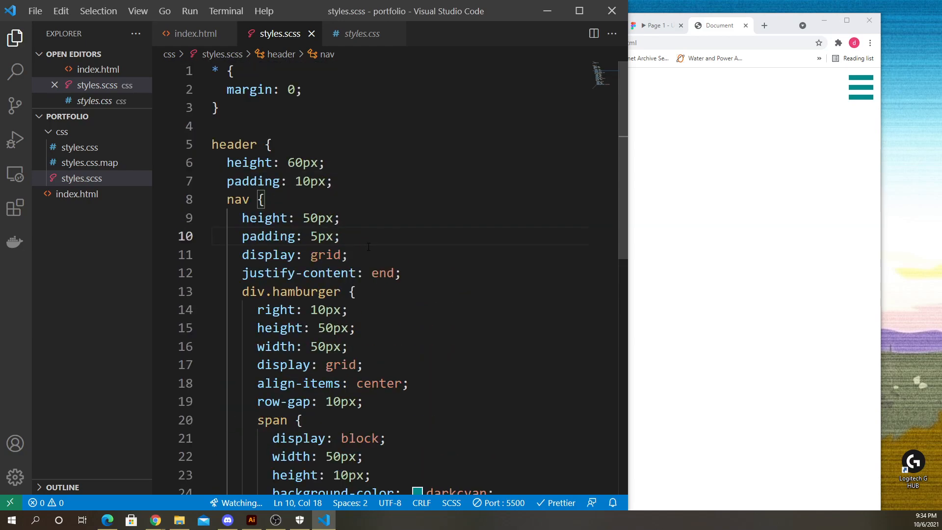
pyautogui.scroll(-3, 368, 247)
pyautogui.scroll(1, 368, 247)
pyautogui.click(739, 258)
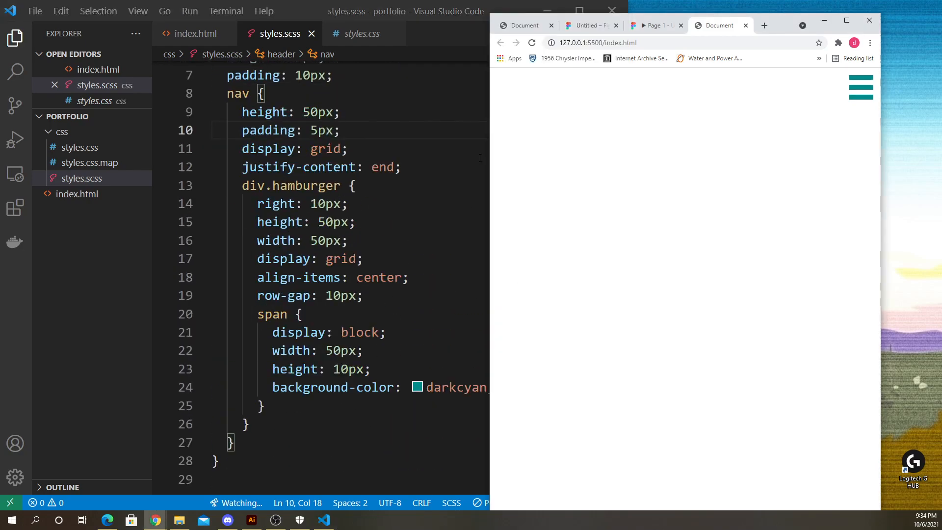
pyautogui.click(452, 74)
pyautogui.click(579, 10)
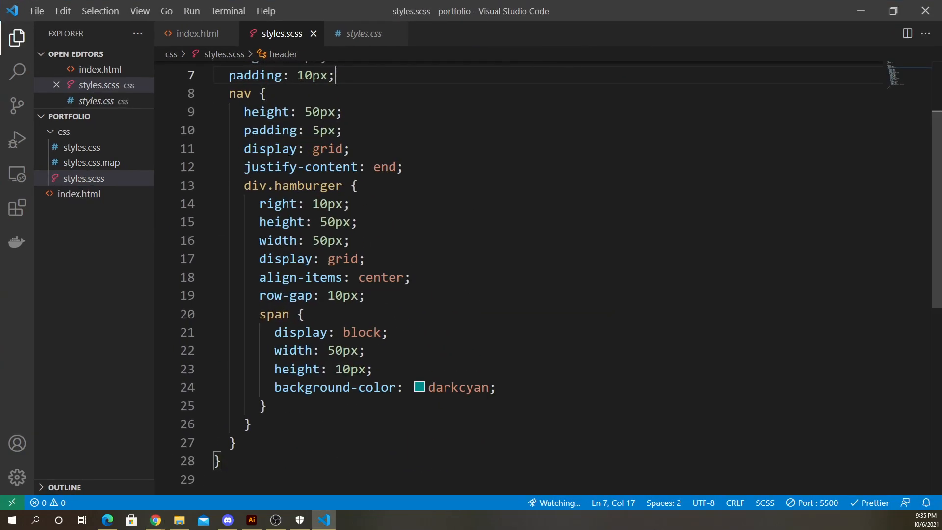
pyautogui.scroll(2, 539, 275)
pyautogui.click(893, 11)
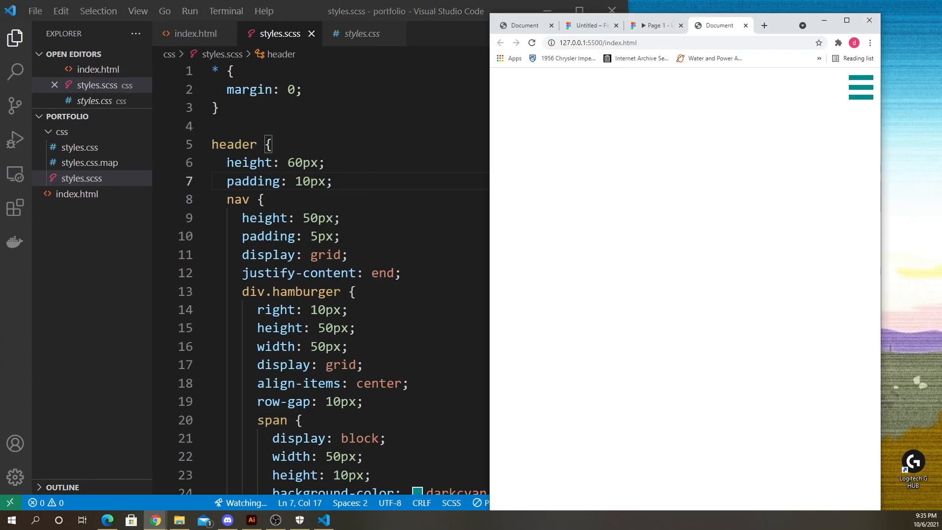
# - Try deleting the header rule's height and padding declarations and saving, then undo the deletion
pyautogui.moveTo(227, 162); pyautogui.dragTo(362, 182)
pyautogui.click(362, 182)
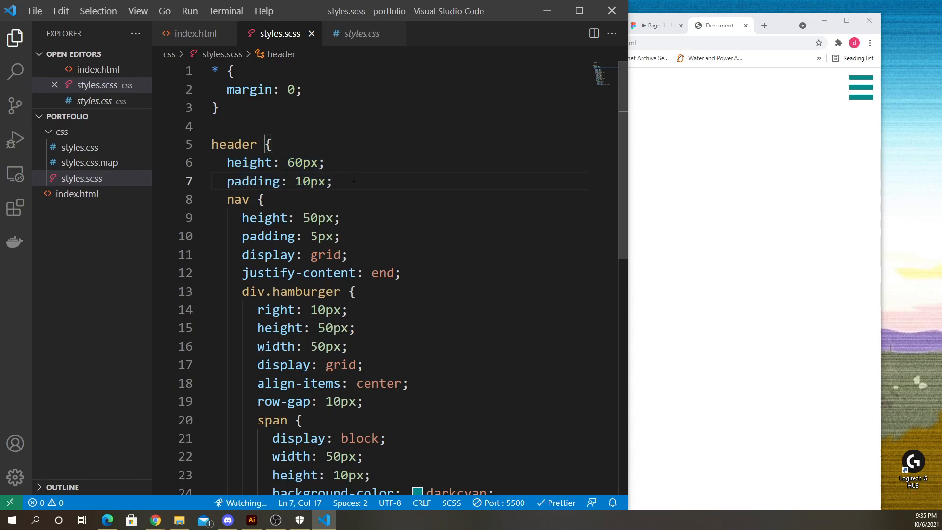
pyautogui.moveTo(353, 177); pyautogui.dragTo(183, 170)
pyautogui.scroll(-1, 353, 167)
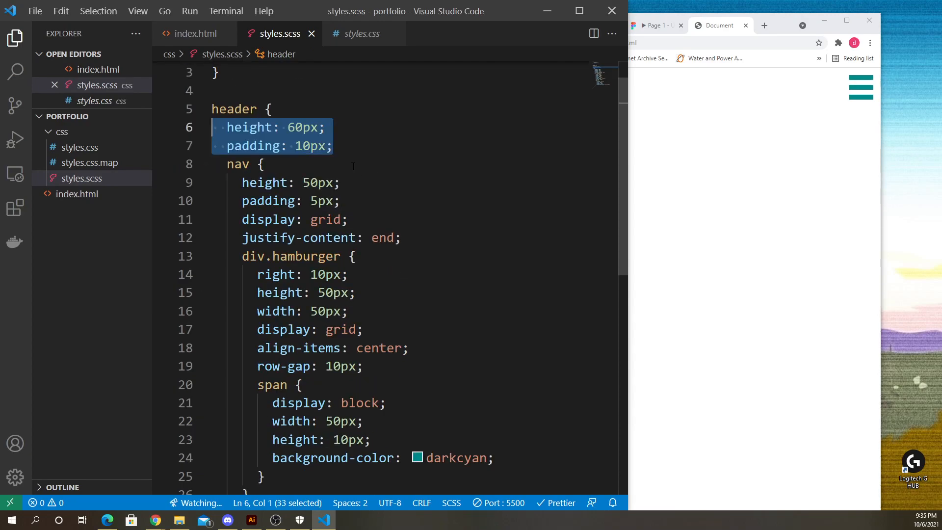
pyautogui.scroll(1, 365, 198)
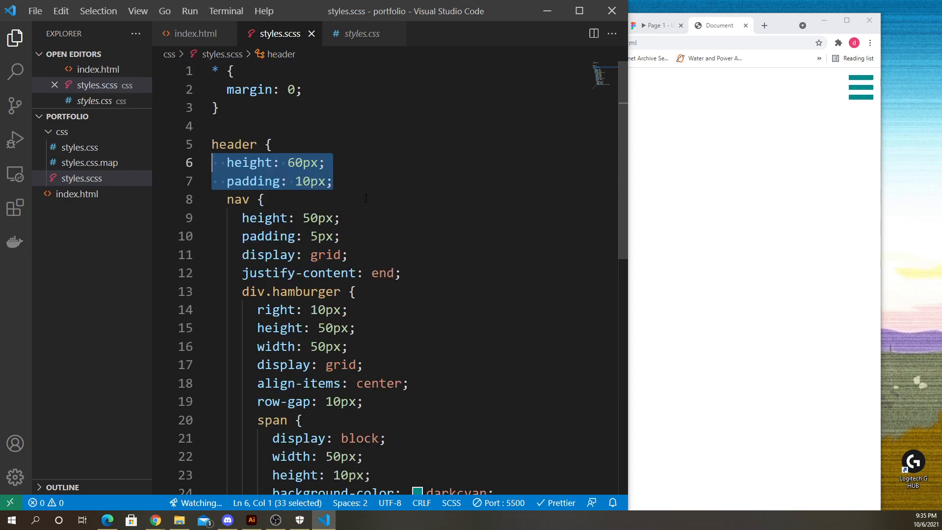
pyautogui.press('BackSpace')
pyautogui.press('BackSpace')
pyautogui.hotkey('ctrl', 's')
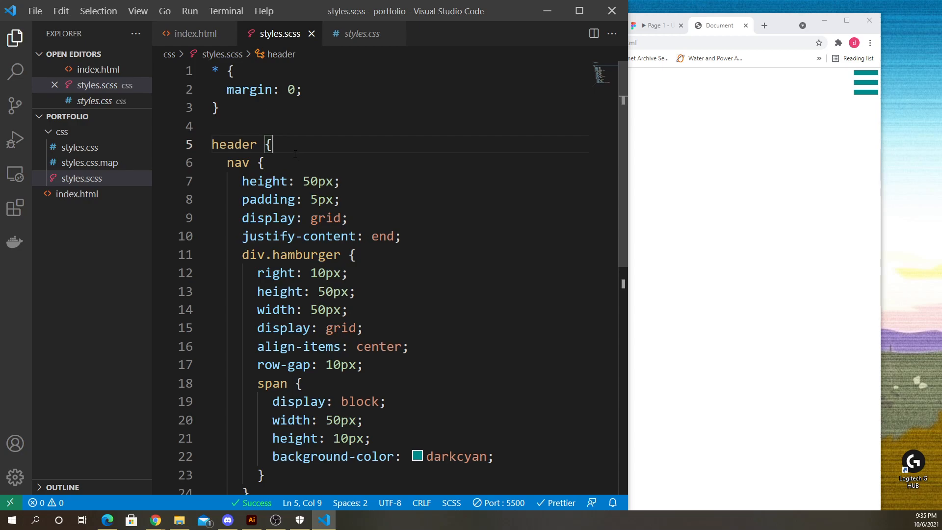
pyautogui.hotkey('ctrl', 'z')
pyautogui.hotkey('ctrl', 'z')
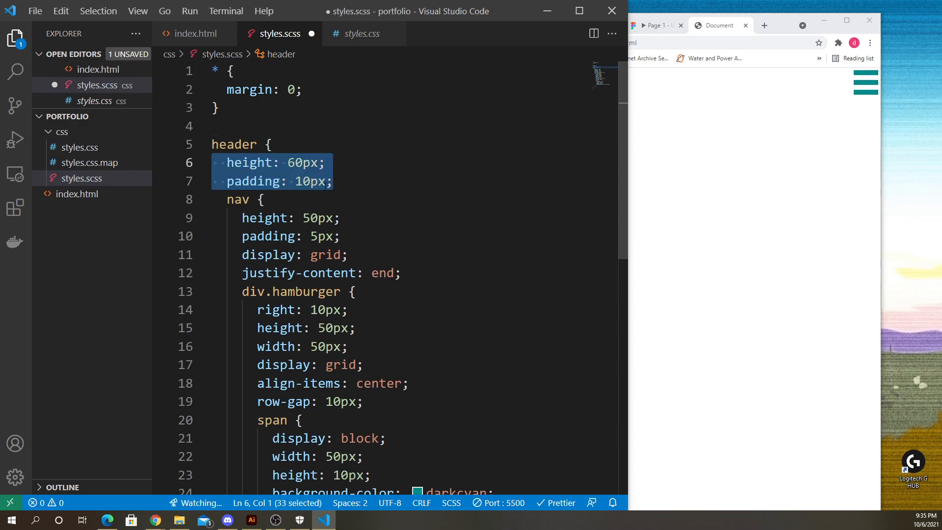
# - Delete the header's height and padding declarations again, save, then undo and save the restored version
pyautogui.press('Right')
pyautogui.moveTo(288, 181); pyautogui.dragTo(177, 175)
pyautogui.press('BackSpace')
pyautogui.press('BackSpace')
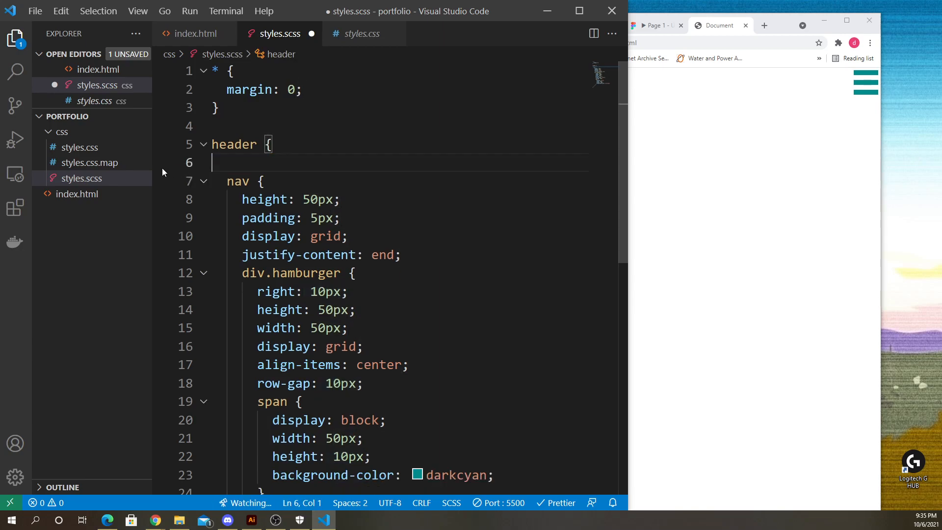
pyautogui.hotkey('ctrl', 's')
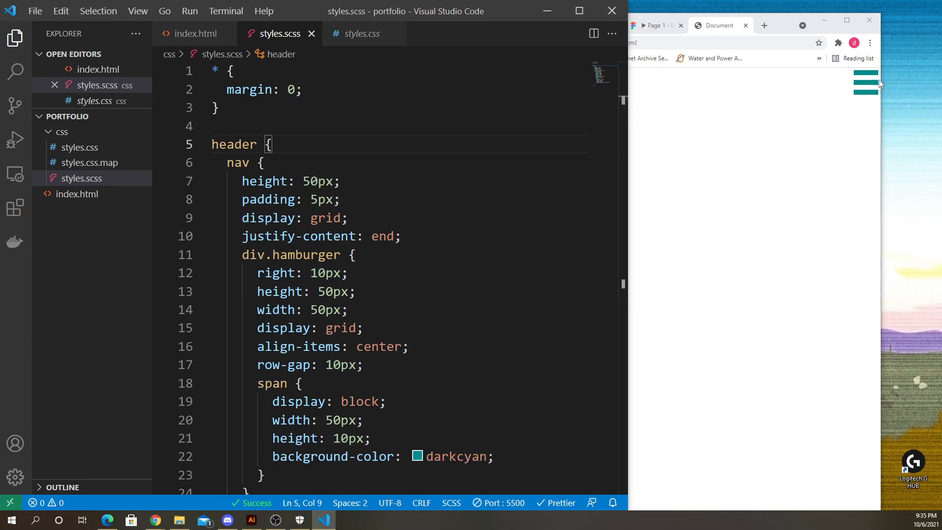
pyautogui.press('Return')
pyautogui.hotkey('ctrl', 'z')
pyautogui.hotkey('ctrl', 'z')
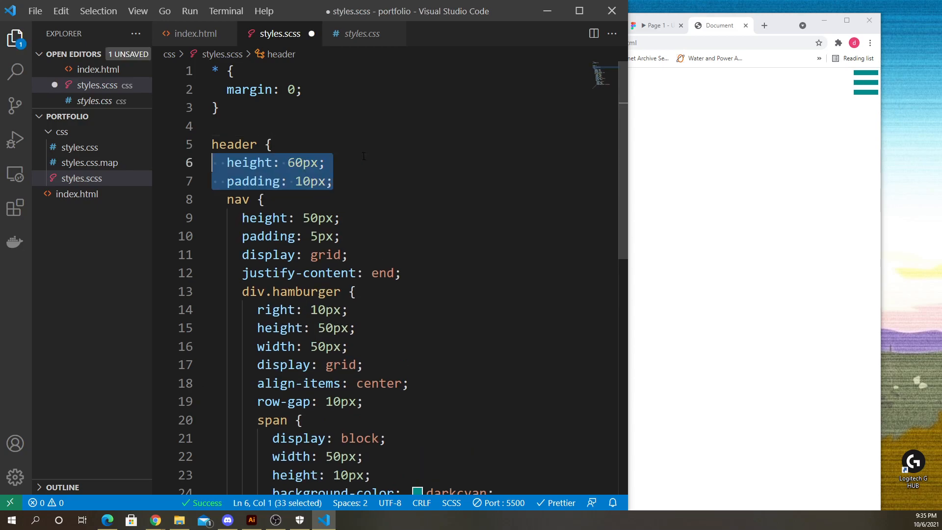
pyautogui.hotkey('ctrl', 's')
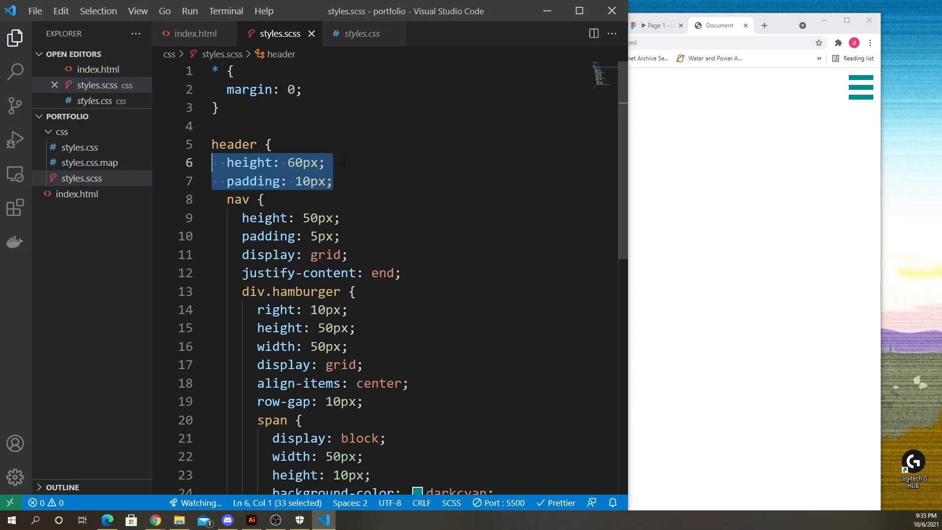
# - Redo the removal of the header's height and padding declarations and save the stylesheet
pyautogui.click(351, 168)
pyautogui.hotkey('ctrl', 'y')
pyautogui.press('BackSpace')
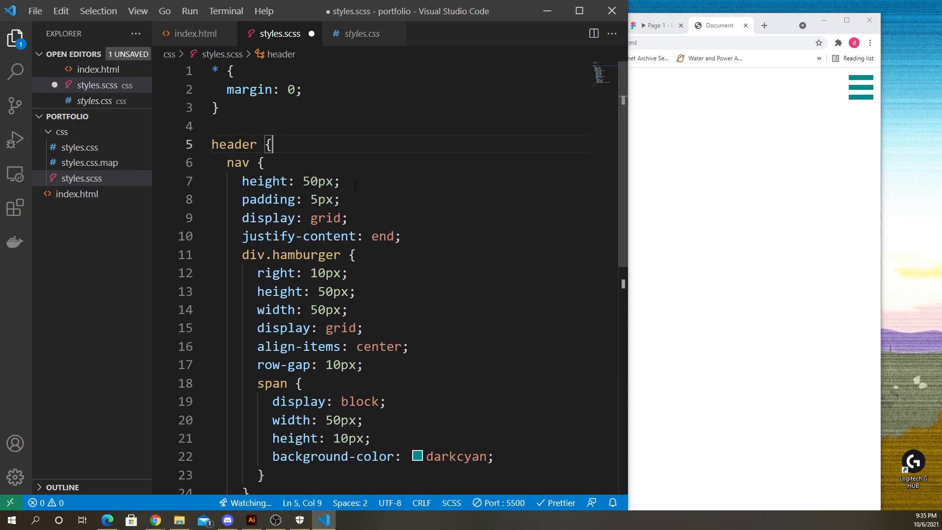
pyautogui.hotkey('ctrl', 's')
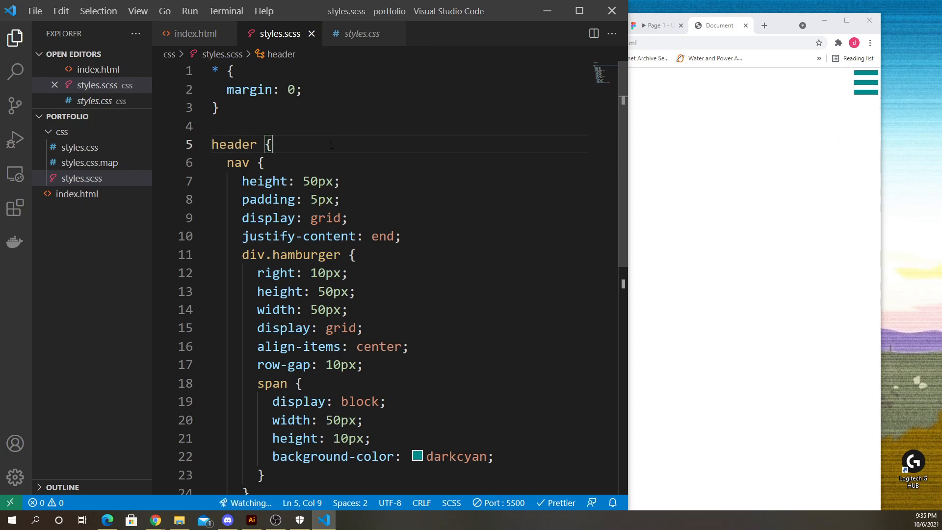
# - Try removing the nav rule's padding declaration and saving, then undo the removal
pyautogui.scroll(-1, 245, 170)
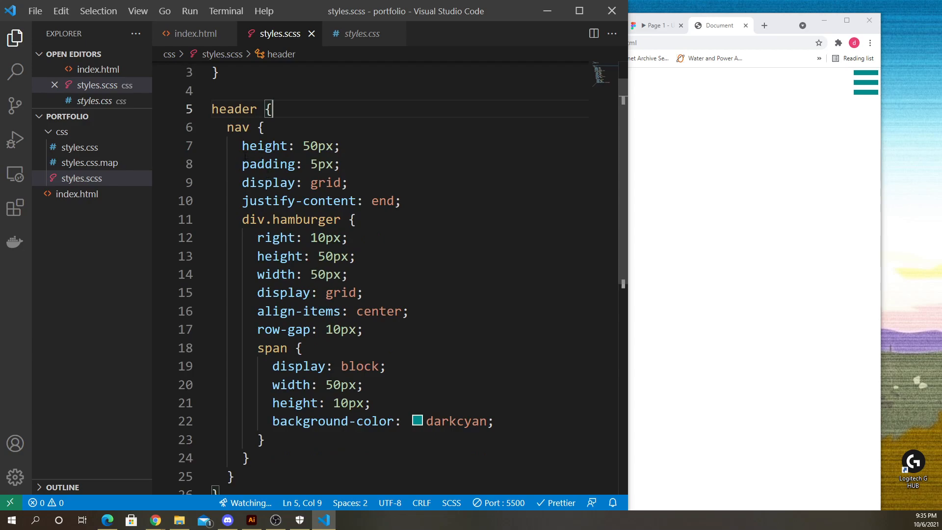
pyautogui.moveTo(240, 166); pyautogui.dragTo(373, 166)
pyautogui.press('BackSpace')
pyautogui.press('BackSpace')
pyautogui.press('BackSpace')
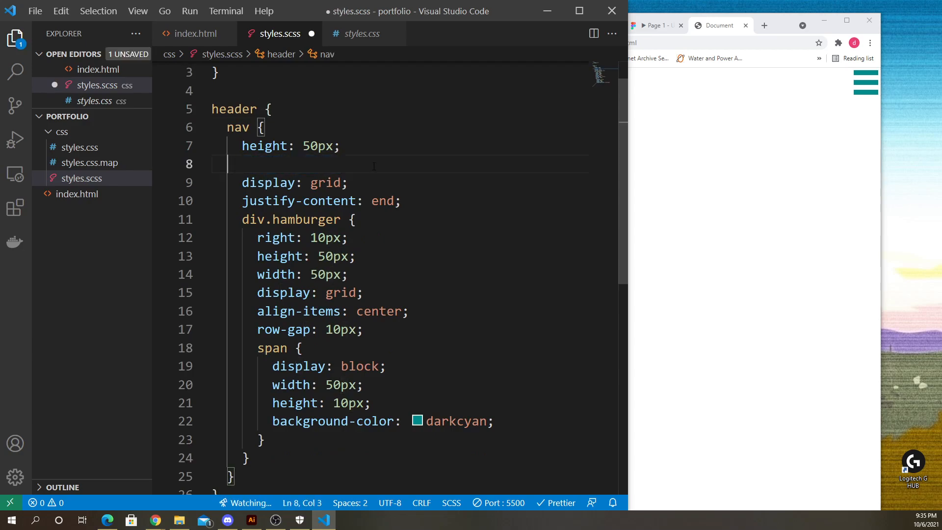
pyautogui.press('BackSpace')
pyautogui.hotkey('ctrl', 's')
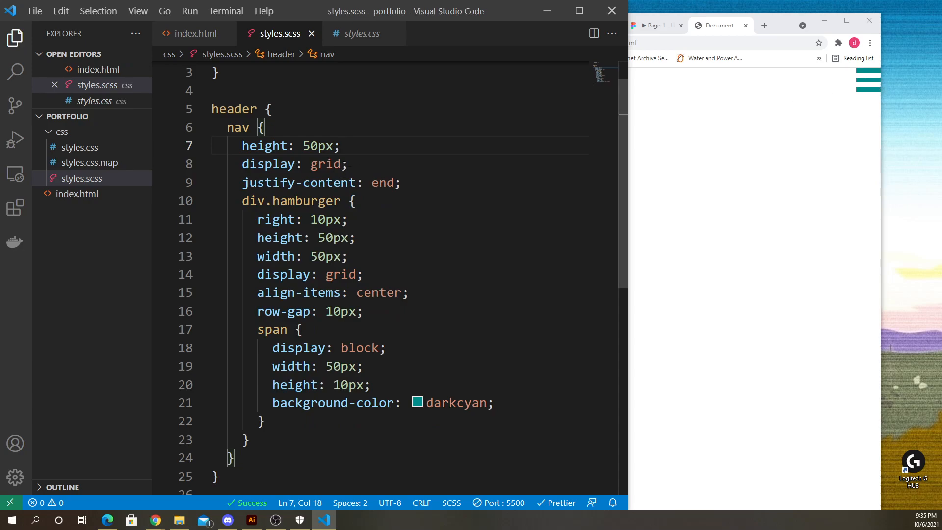
pyautogui.click(391, 166)
pyautogui.hotkey('ctrl', 'z')
pyautogui.hotkey('ctrl', 'z')
# - Set the nav's padding to 20px and save the stylesheet
pyautogui.moveTo(310, 164); pyautogui.dragTo(318, 164)
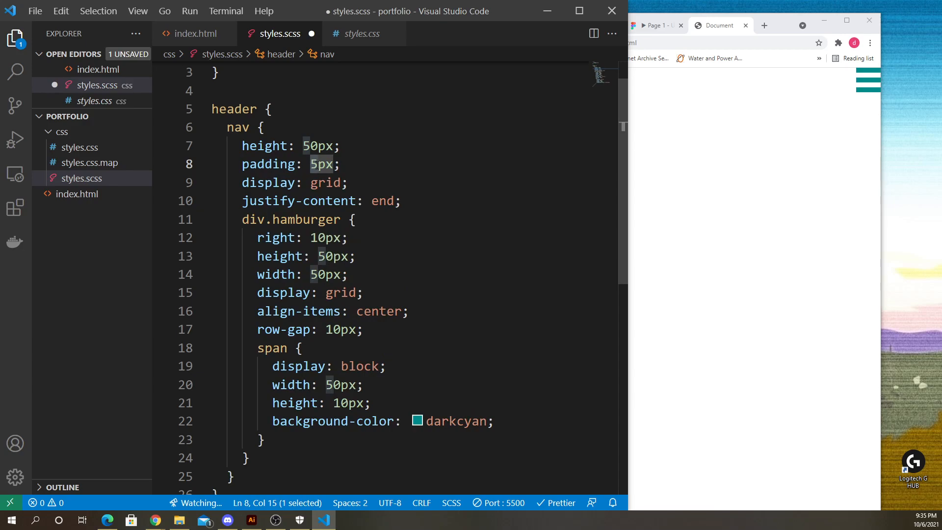
pyautogui.write('20')
pyautogui.hotkey('ctrl', 's')
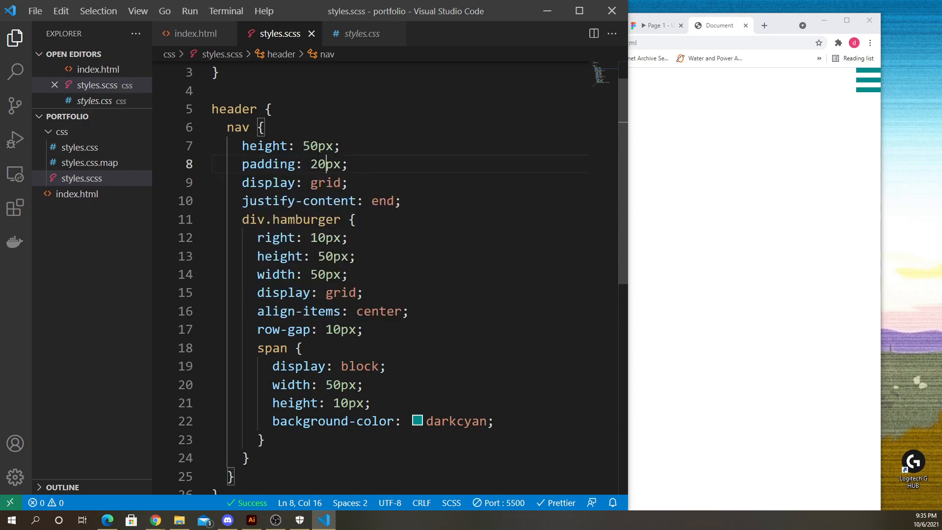
# - Compare the nav rule's declarations and the hamburger block with the hamburger's position in the browser preview
pyautogui.click(856, 92)
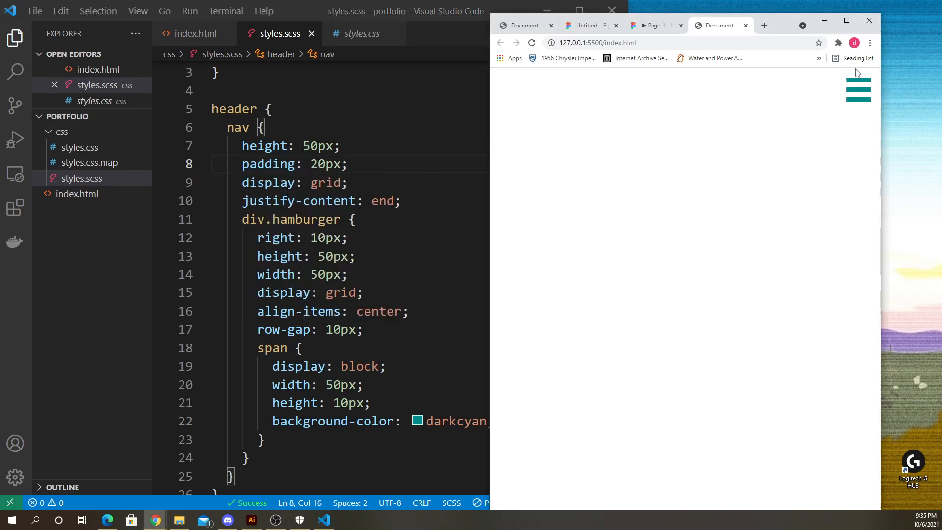
pyautogui.click(383, 182)
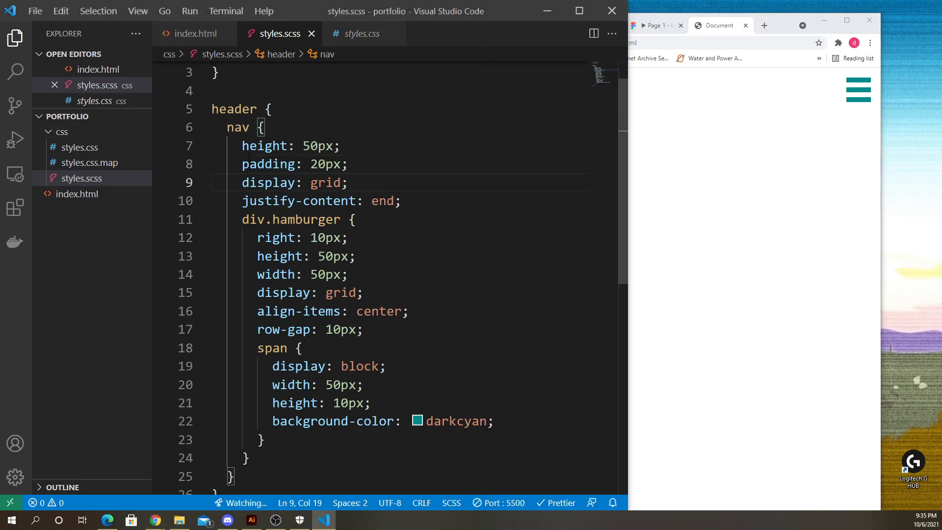
pyautogui.moveTo(242, 146); pyautogui.dragTo(339, 146)
pyautogui.moveTo(235, 164); pyautogui.dragTo(384, 174)
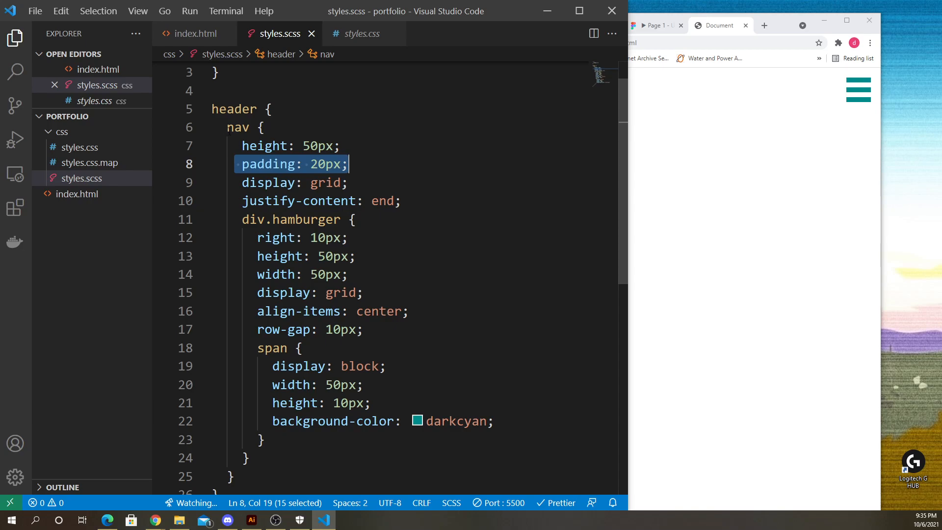
pyautogui.click(235, 200)
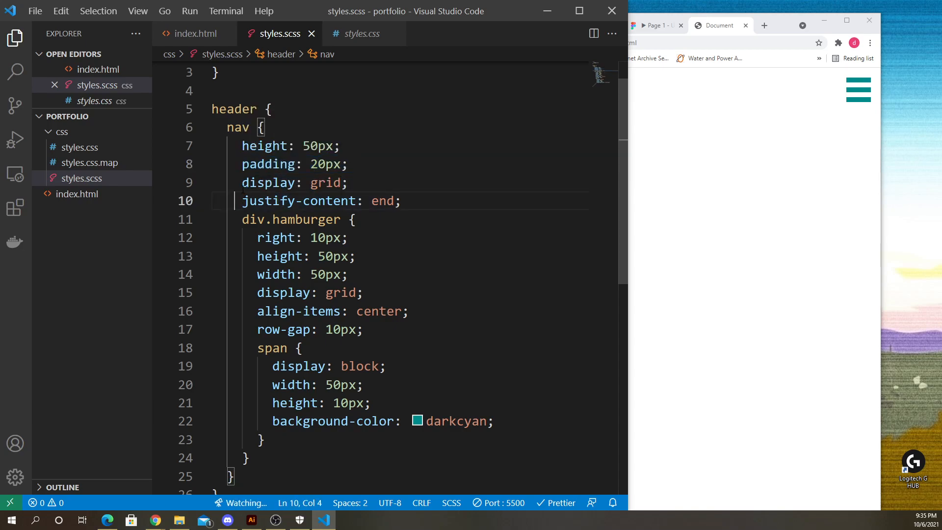
pyautogui.moveTo(242, 182); pyautogui.dragTo(388, 182)
pyautogui.moveTo(237, 201); pyautogui.dragTo(440, 205)
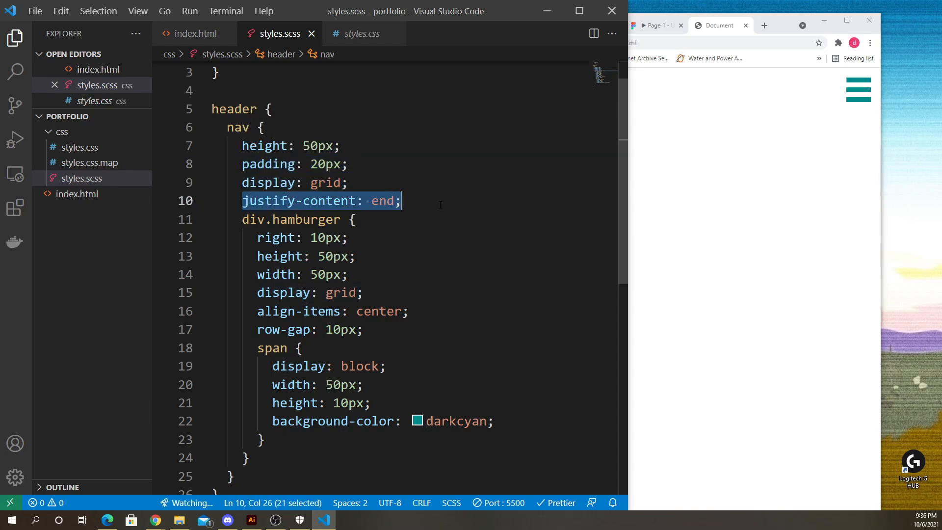
pyautogui.click(388, 178)
pyautogui.moveTo(242, 183); pyautogui.dragTo(387, 183)
pyautogui.click(393, 183)
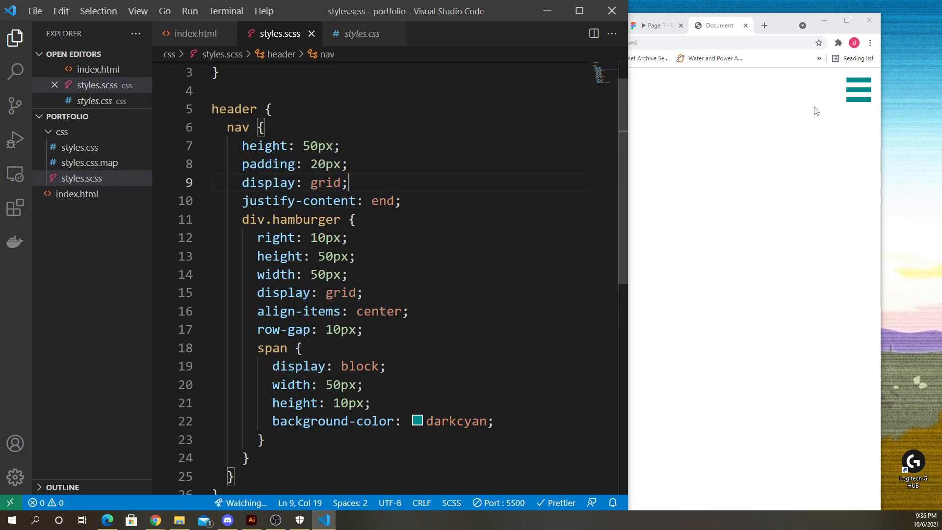
pyautogui.click(814, 112)
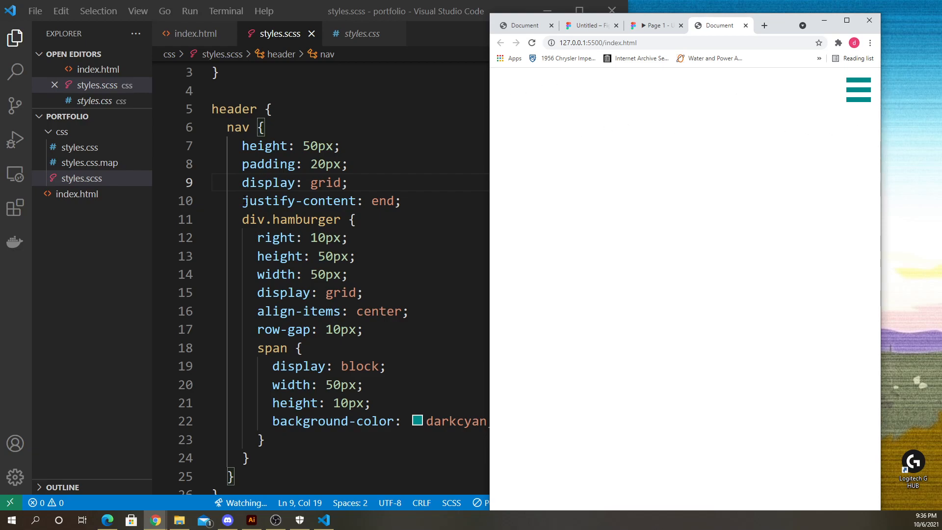
pyautogui.moveTo(244, 201); pyautogui.dragTo(434, 199)
pyautogui.click(405, 199)
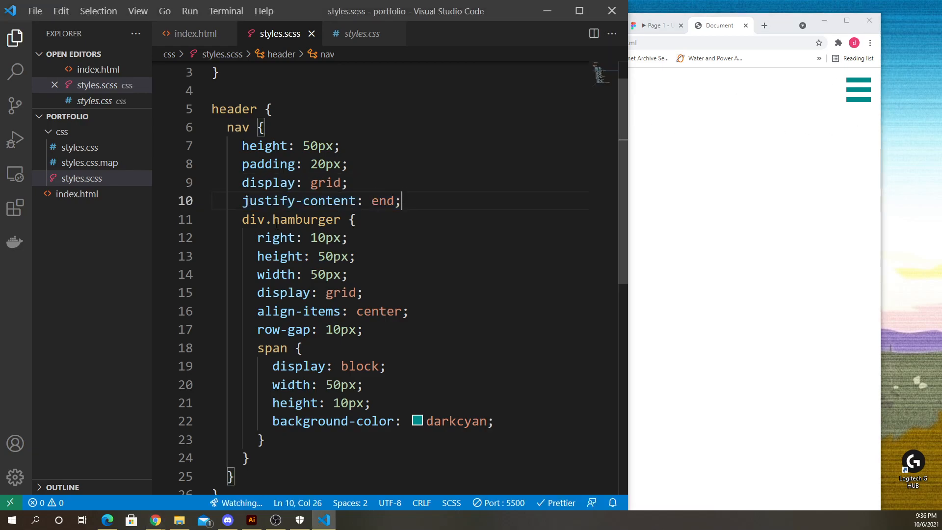
pyautogui.moveTo(233, 221); pyautogui.dragTo(334, 313)
pyautogui.click(851, 105)
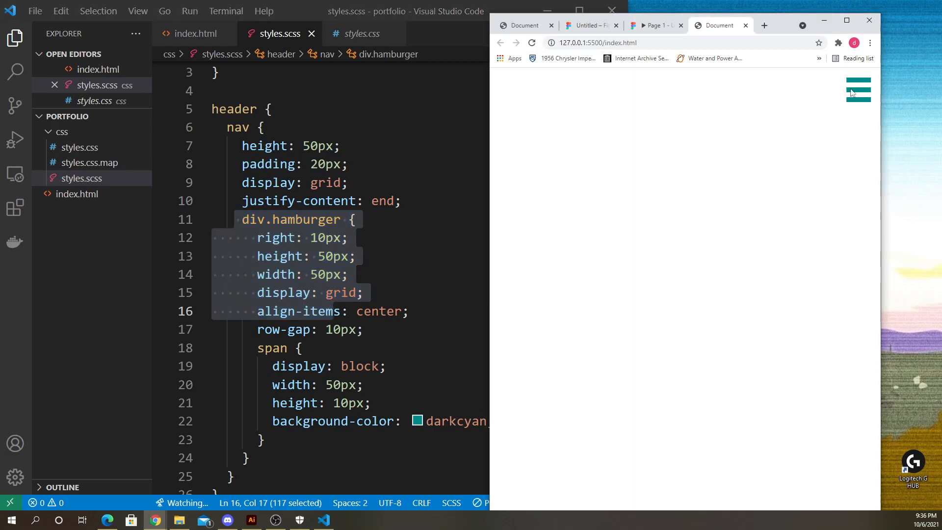
pyautogui.click(384, 199)
pyautogui.doubleClick(382, 201)
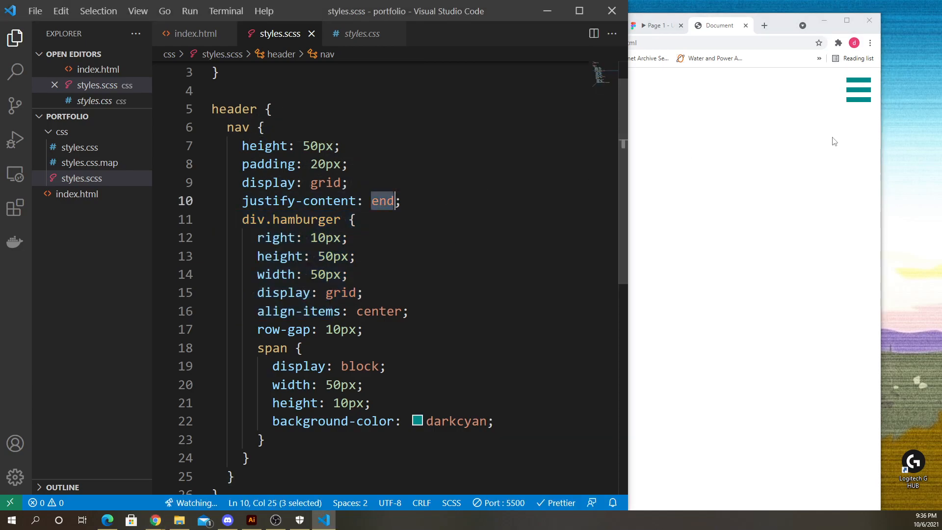
pyautogui.click(417, 200)
# - Delete the right: 10px declaration from the div.hamburger rule and save
pyautogui.scroll(-2, 297, 227)
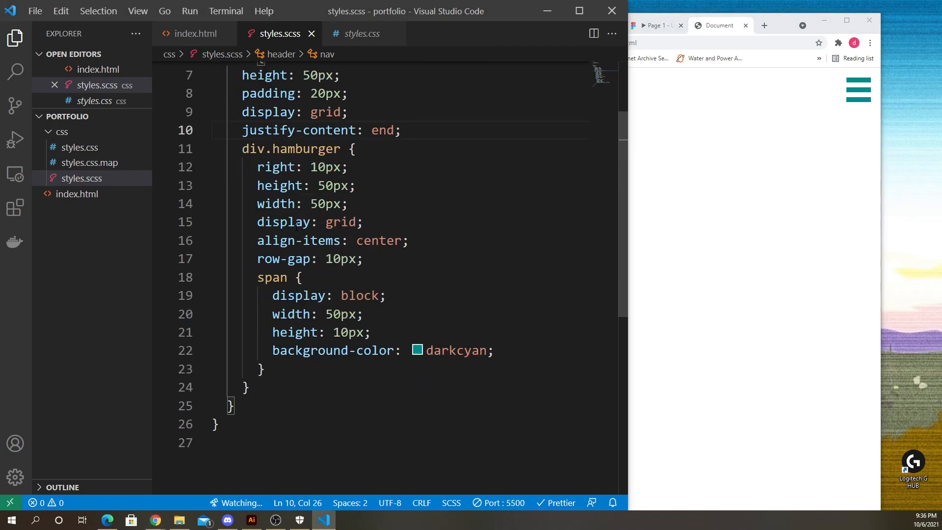
pyautogui.moveTo(243, 149); pyautogui.dragTo(363, 279)
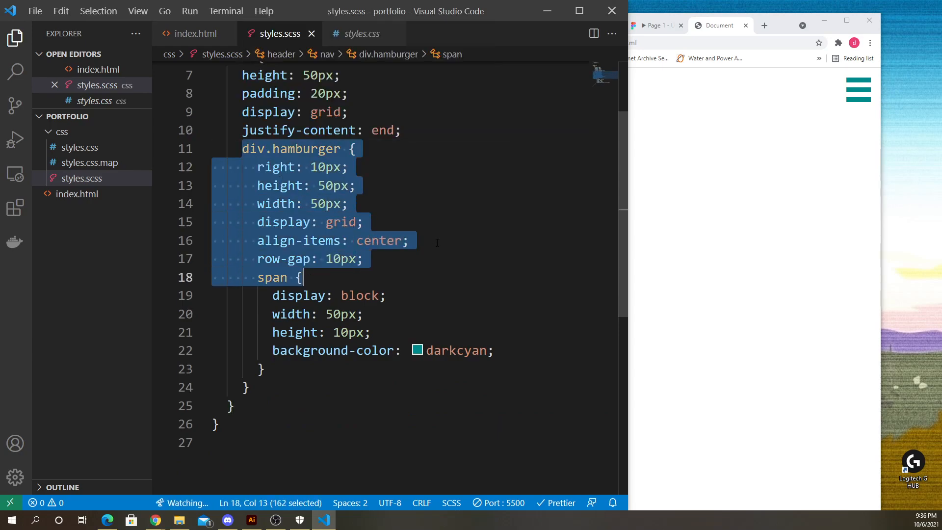
pyautogui.click(434, 242)
pyautogui.moveTo(375, 173); pyautogui.dragTo(190, 168)
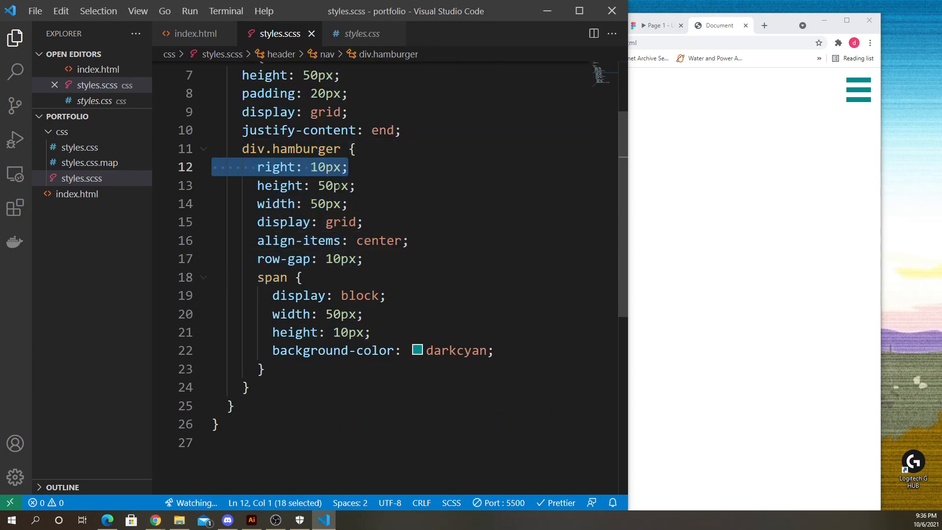
pyautogui.press('BackSpace')
pyautogui.press('BackSpace')
pyautogui.hotkey('ctrl', 's')
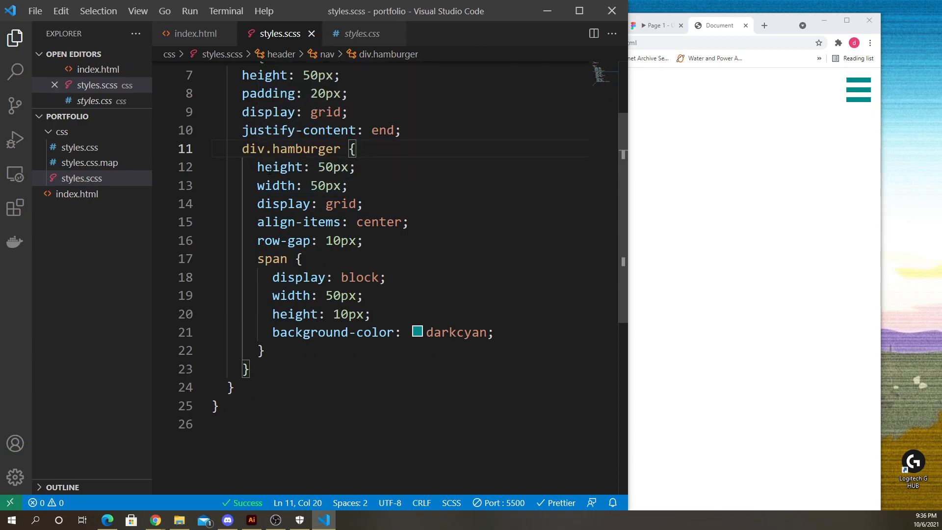
pyautogui.click(370, 170)
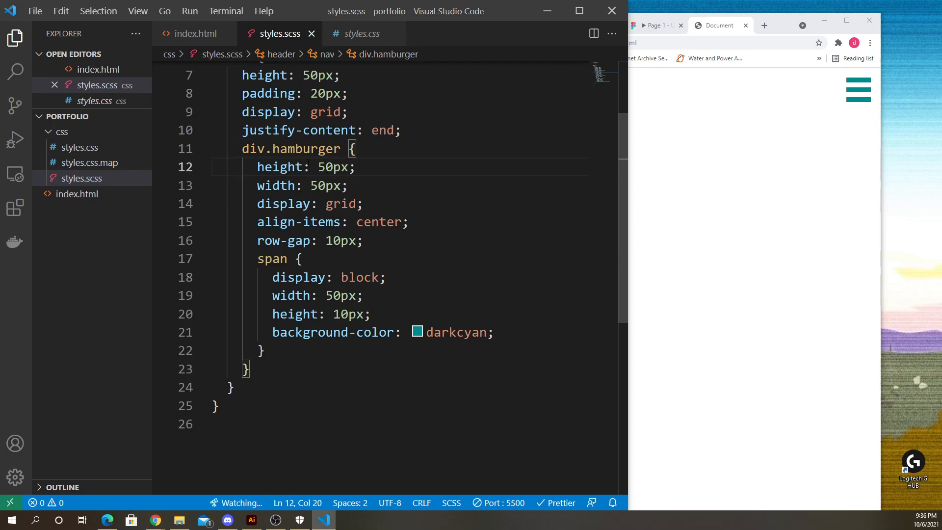
# - Review the div.hamburger declarations against the hamburger icon in the browser preview
pyautogui.moveTo(252, 167); pyautogui.dragTo(380, 167)
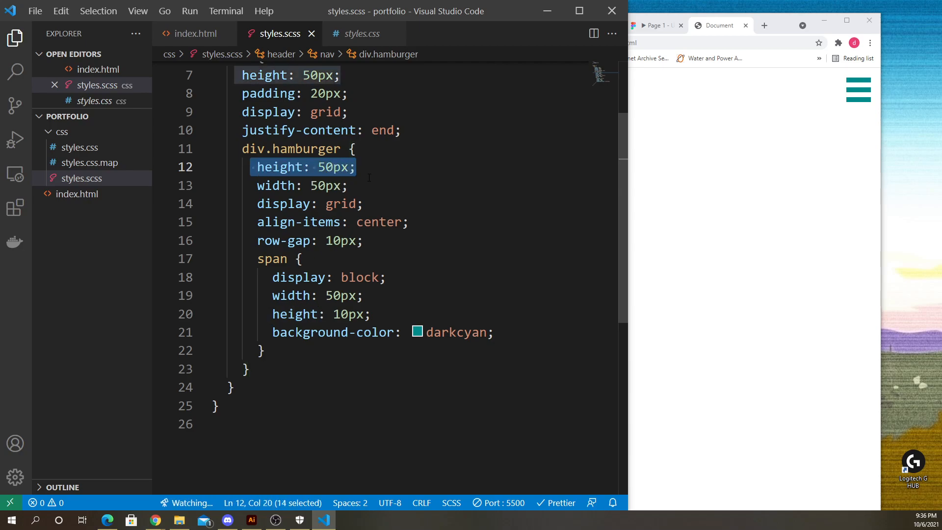
pyautogui.moveTo(256, 189); pyautogui.dragTo(365, 191)
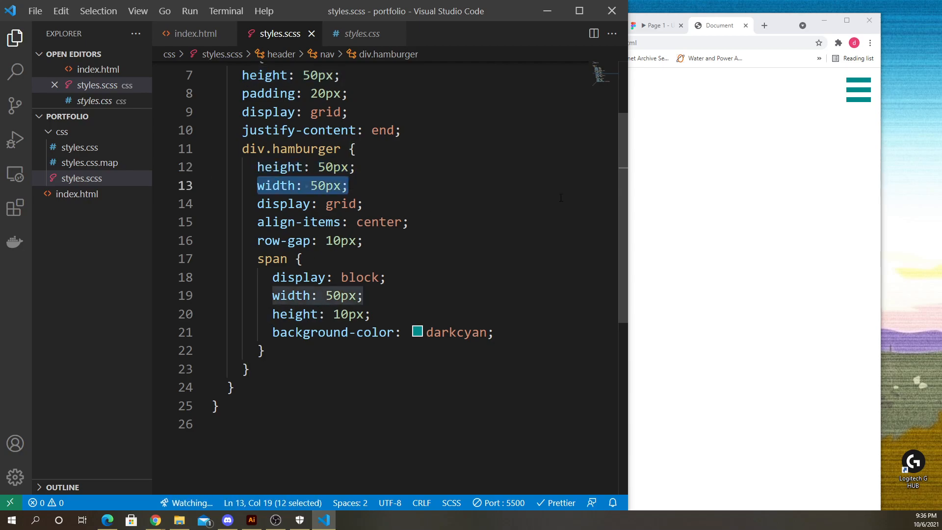
pyautogui.click(815, 151)
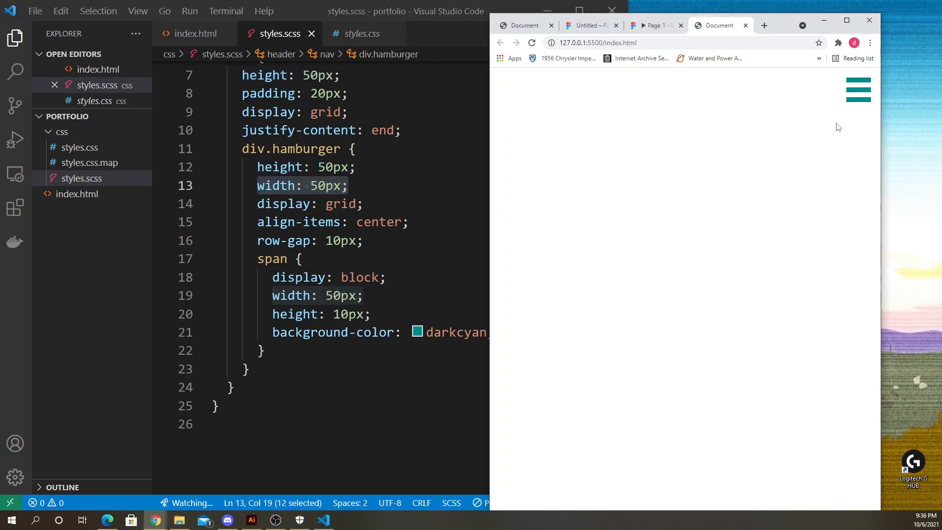
pyautogui.click(363, 188)
pyautogui.moveTo(258, 205)
pyautogui.mouseDown()
pyautogui.moveTo(364, 204)
pyautogui.moveTo(261, 208)
pyautogui.mouseUp()
pyautogui.click(364, 204)
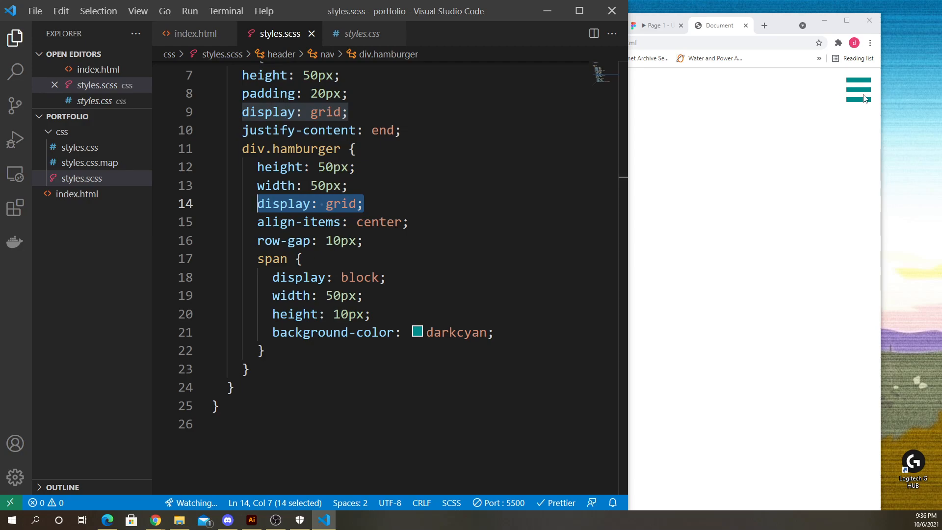
pyautogui.click(364, 204)
pyautogui.moveTo(257, 222); pyautogui.dragTo(423, 220)
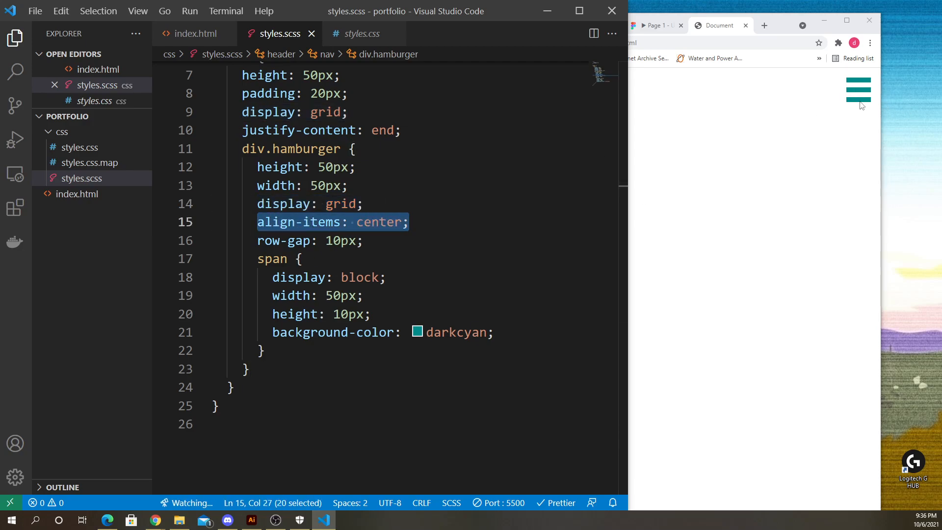
pyautogui.click(320, 224)
# - Try commenting out the display: grid and align-items: center declarations in div.hamburger, save, then undo it
pyautogui.press('Up')
pyautogui.press('Home')
pyautogui.hotkey('shift', 'End')
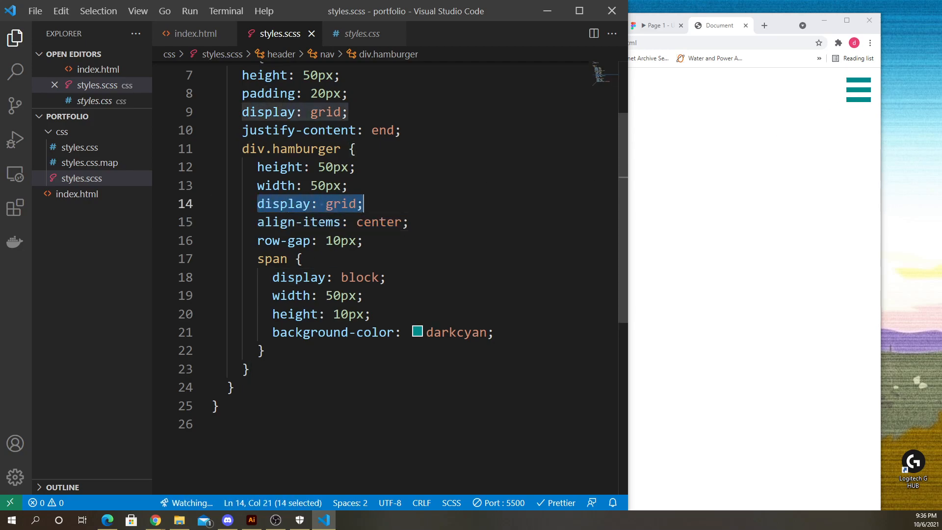
pyautogui.moveTo(420, 224); pyautogui.dragTo(260, 203)
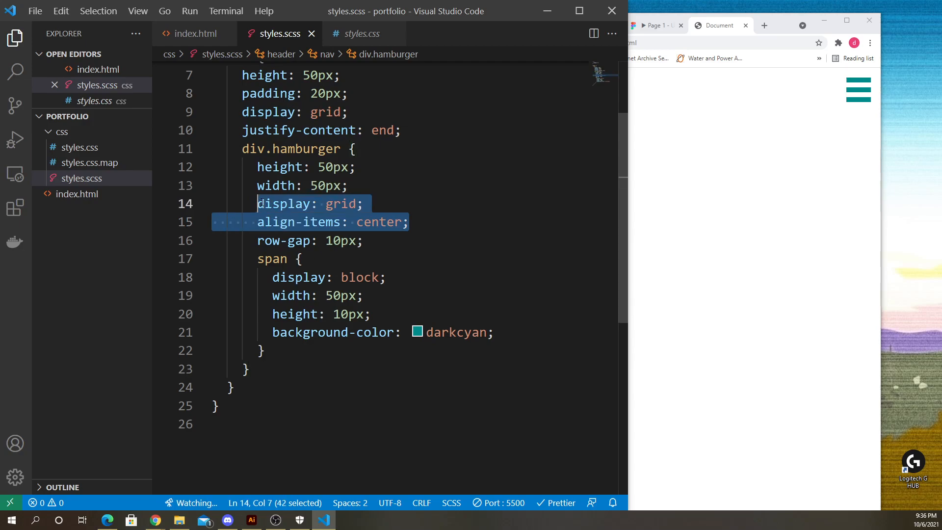
pyautogui.hotkey('ctrl', '/')
pyautogui.hotkey('ctrl', 's')
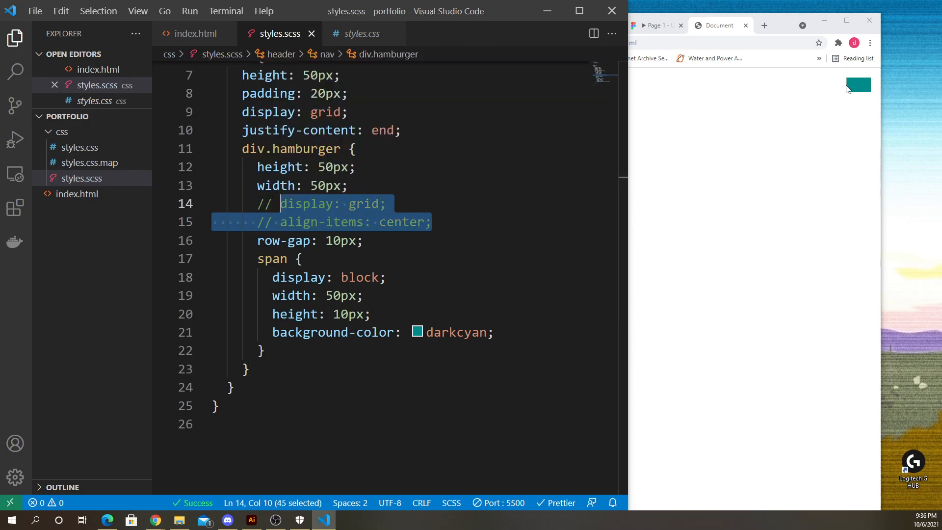
pyautogui.click(411, 189)
pyautogui.hotkey('ctrl', 'z')
# - Delete the align-items declaration and save, then restore it with undo and save again
pyautogui.moveTo(403, 220); pyautogui.dragTo(183, 222)
pyautogui.press('BackSpace')
pyautogui.press('BackSpace')
pyautogui.hotkey('ctrl', 's')
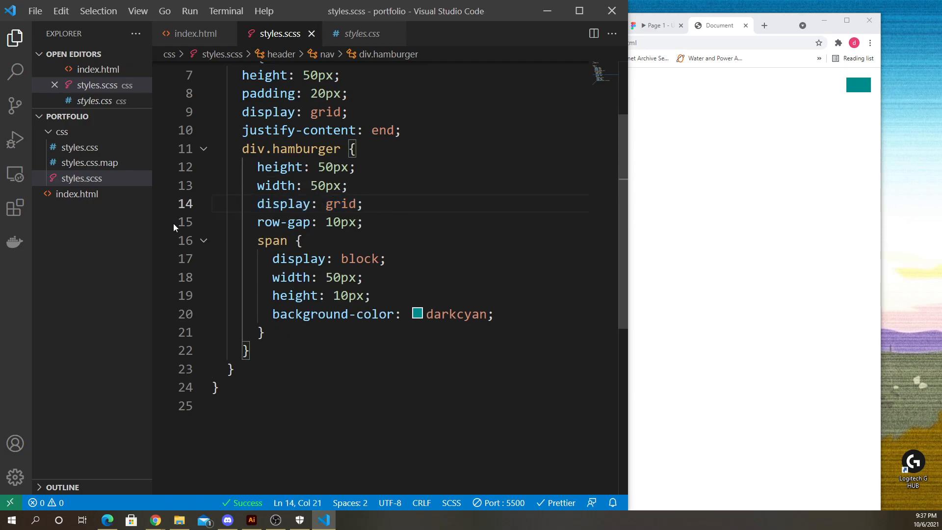
pyautogui.click(381, 223)
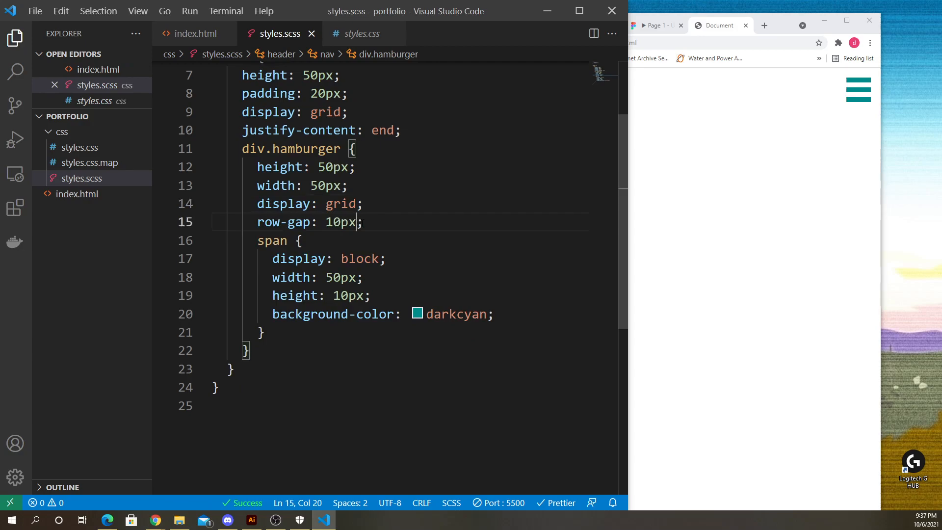
pyautogui.hotkey('ctrl', 'z')
pyautogui.hotkey('ctrl', 'z')
pyautogui.click(417, 227)
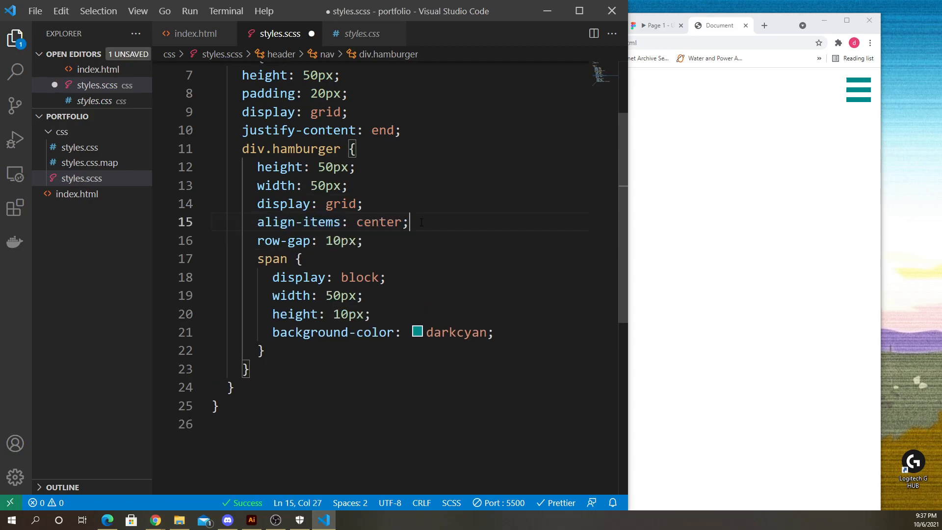
pyautogui.hotkey('ctrl', 's')
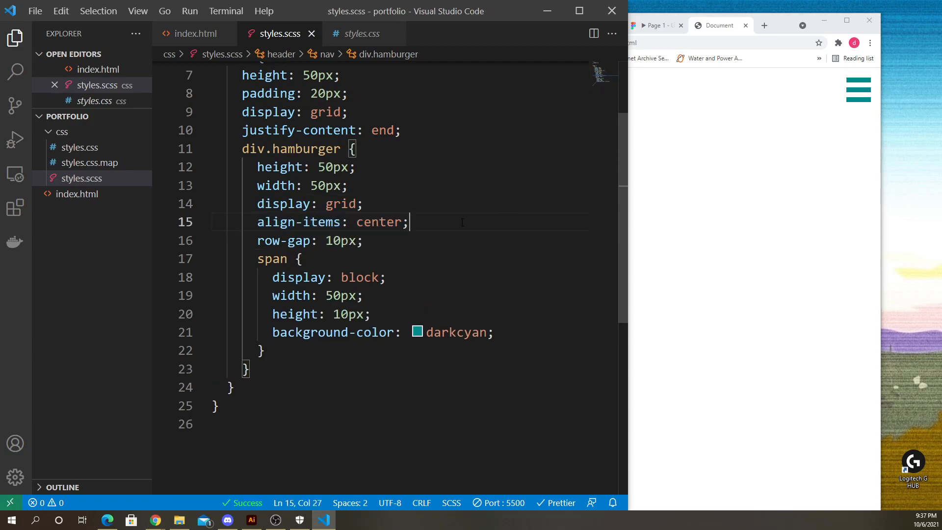
# - Delete the align-items: center declaration from the div.hamburger rule and save the stylesheet
pyautogui.moveTo(414, 224); pyautogui.dragTo(195, 219)
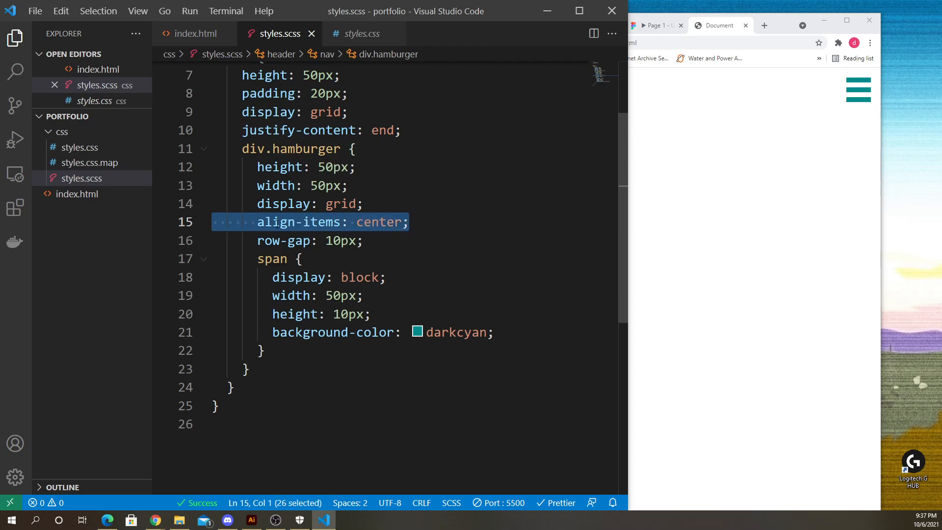
pyautogui.press('BackSpace')
pyautogui.press('BackSpace')
pyautogui.hotkey('ctrl', 's')
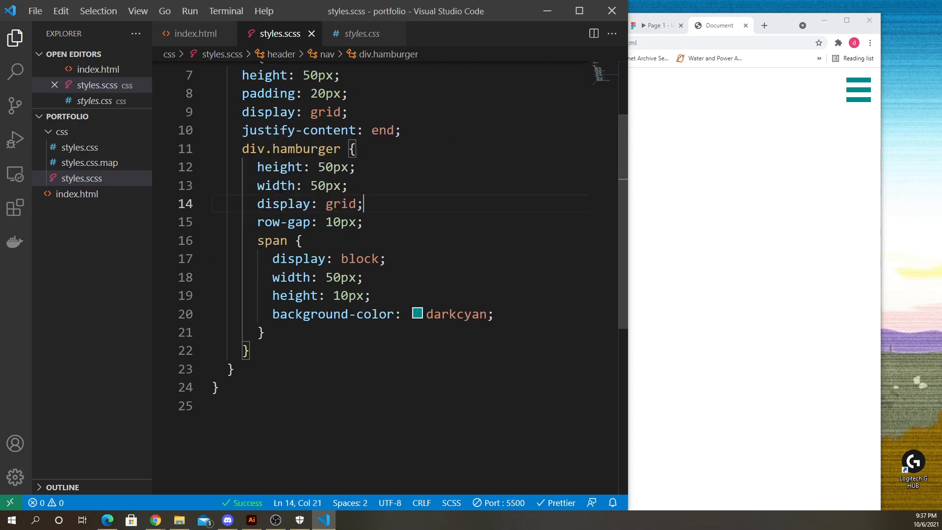
# - Compare the div.hamburger sizing and row-gap declarations with the hamburger icon in the preview
pyautogui.click(814, 146)
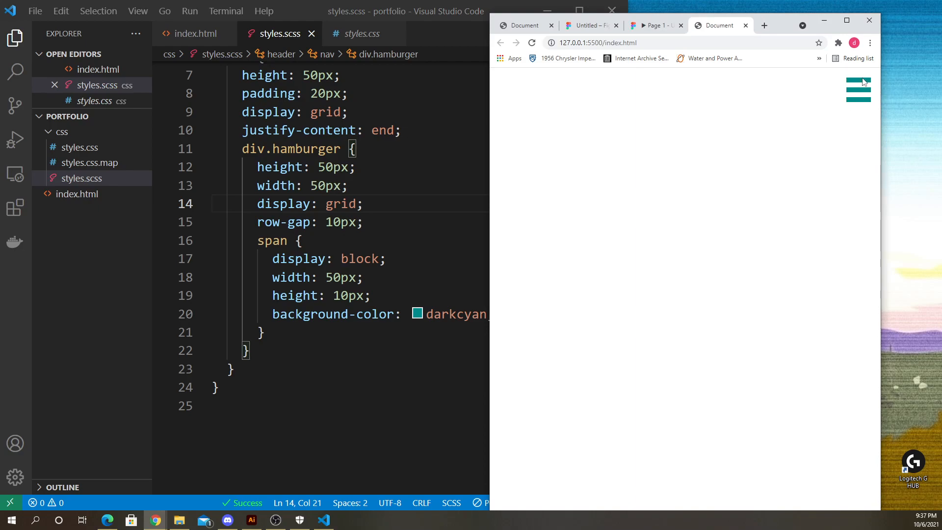
pyautogui.click(369, 223)
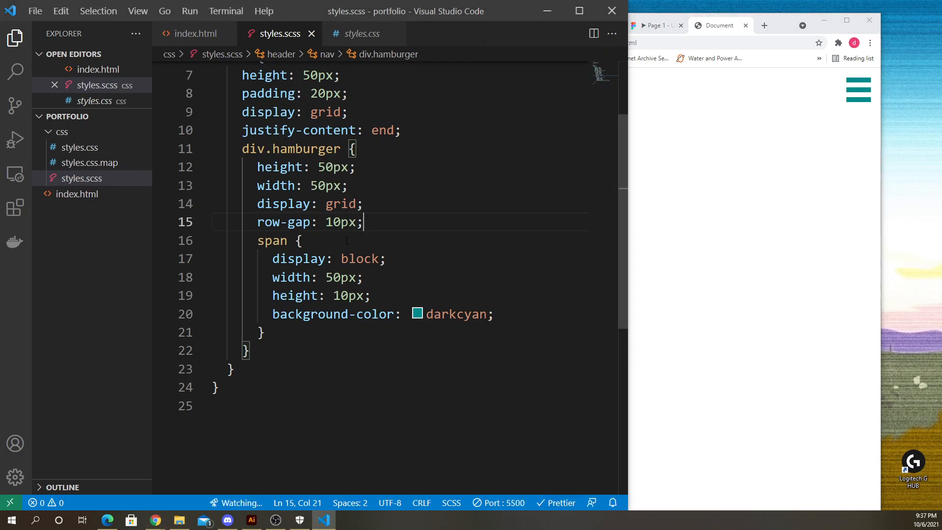
pyautogui.moveTo(375, 224); pyautogui.dragTo(257, 222)
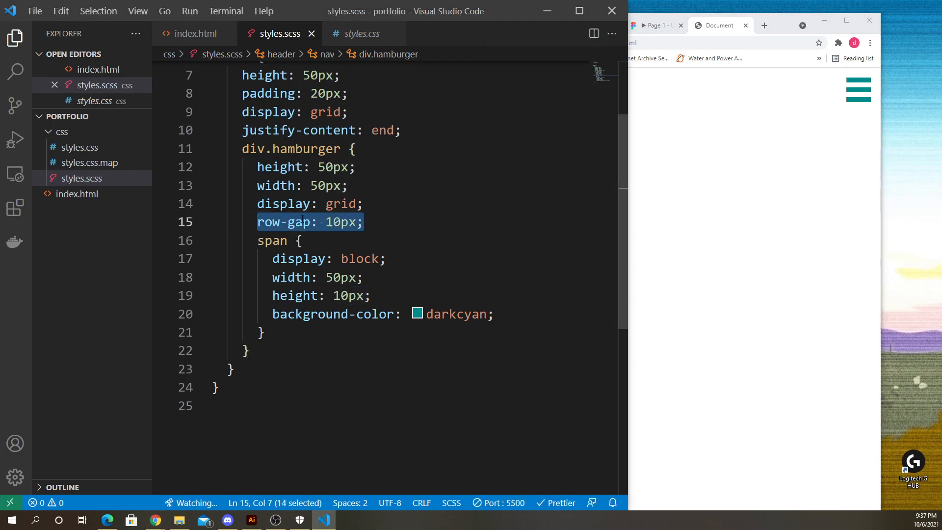
pyautogui.click(376, 225)
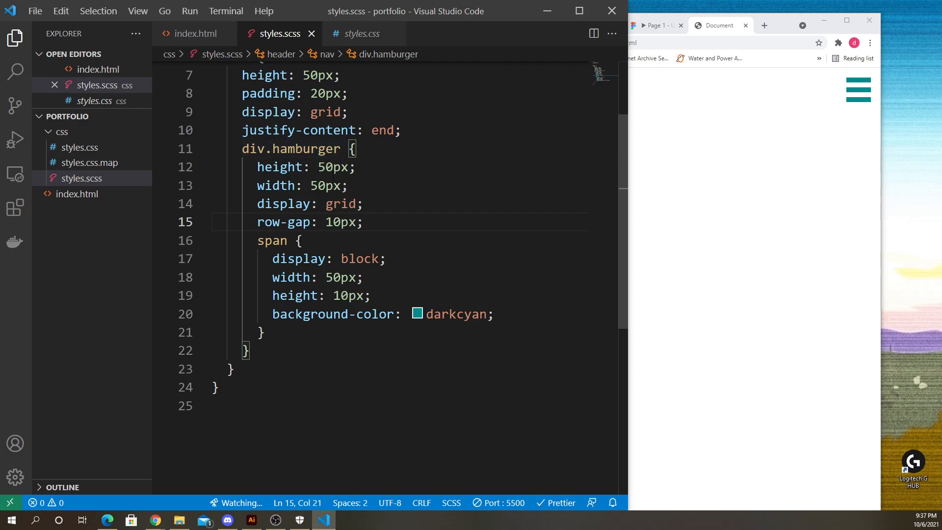
pyautogui.moveTo(317, 167); pyautogui.dragTo(356, 167)
pyautogui.click(365, 169)
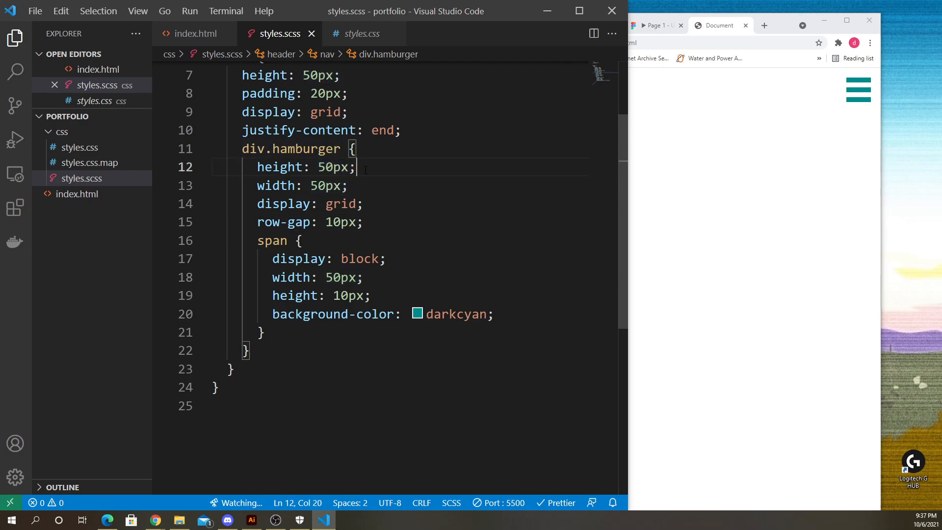
pyautogui.click(375, 226)
pyautogui.moveTo(370, 225); pyautogui.dragTo(257, 222)
pyautogui.click(372, 229)
pyautogui.scroll(-1, 267, 194)
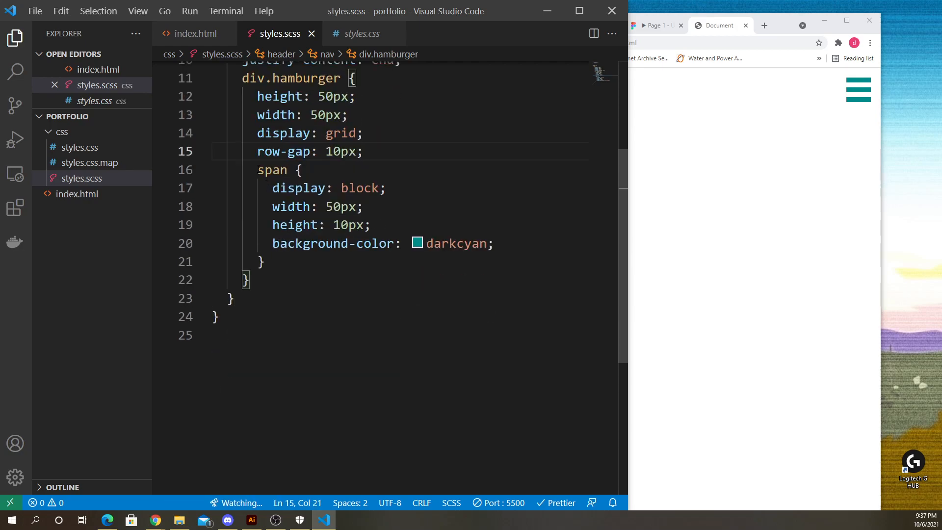
# - Examine the nested span rule's display, width, height and background-color declarations
pyautogui.moveTo(257, 170); pyautogui.dragTo(265, 262)
pyautogui.click(357, 188)
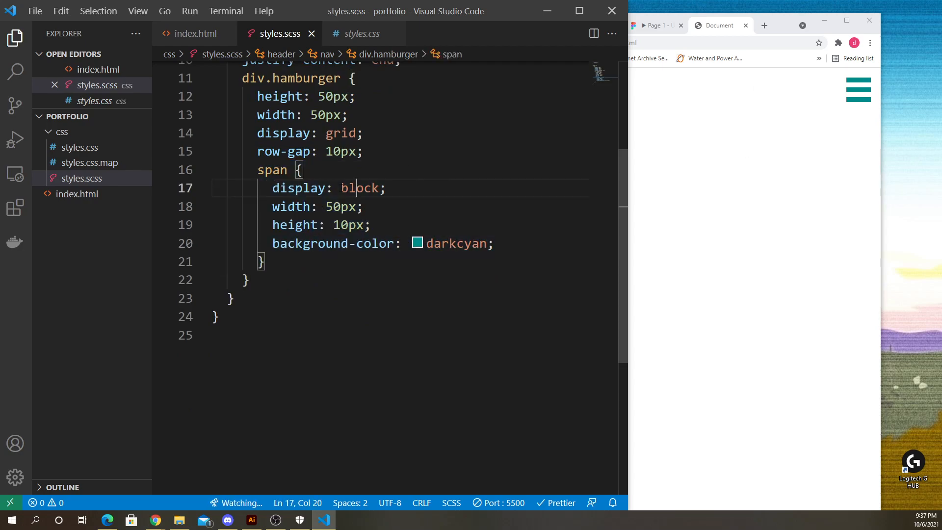
pyautogui.hotkey('shift', 'alt', 'Right')
pyautogui.hotkey('shift', 'alt', 'Right')
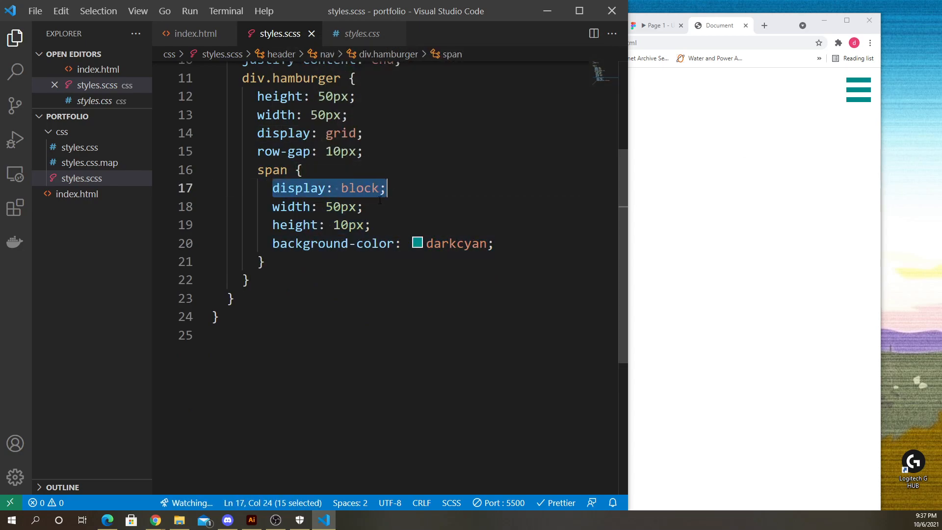
pyautogui.click(374, 211)
pyautogui.moveTo(272, 210); pyautogui.dragTo(364, 208)
pyautogui.moveTo(273, 225); pyautogui.dragTo(371, 225)
pyautogui.click(372, 224)
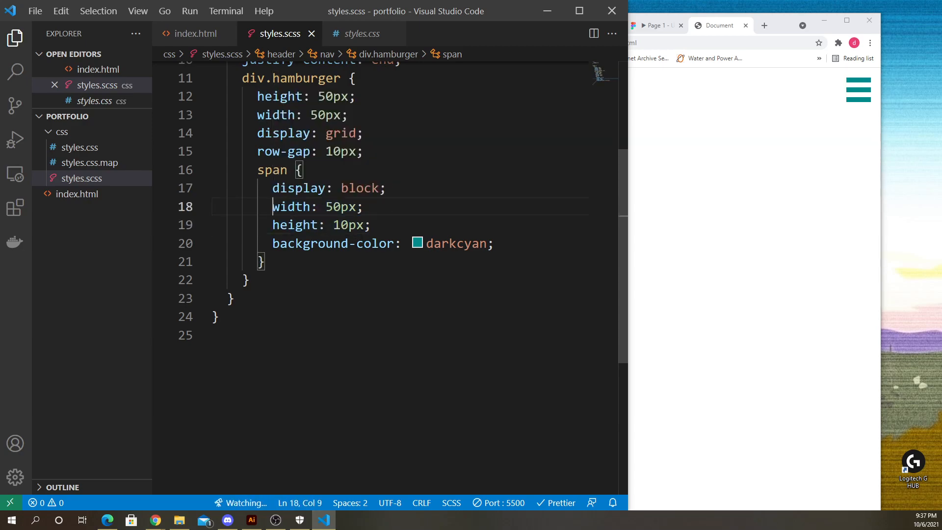
pyautogui.moveTo(272, 207); pyautogui.dragTo(357, 206)
pyautogui.click(371, 224)
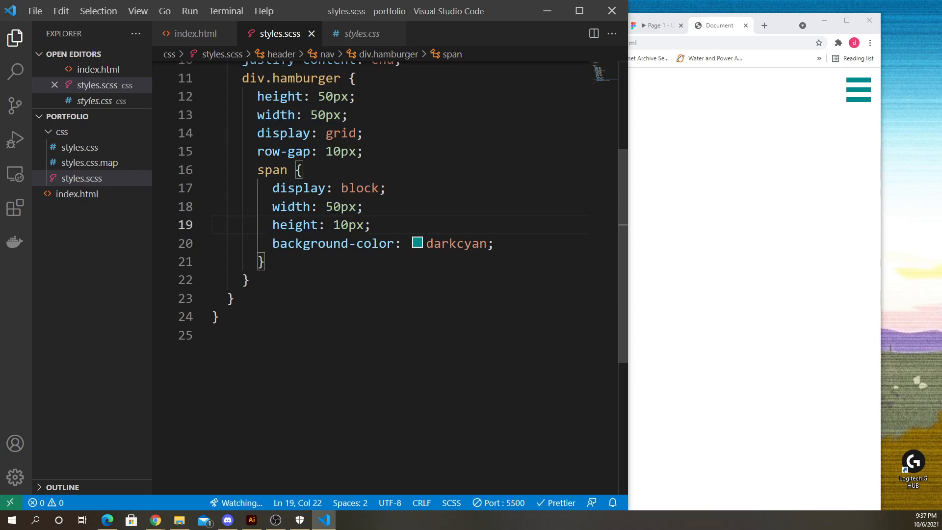
pyautogui.moveTo(272, 206); pyautogui.dragTo(348, 206)
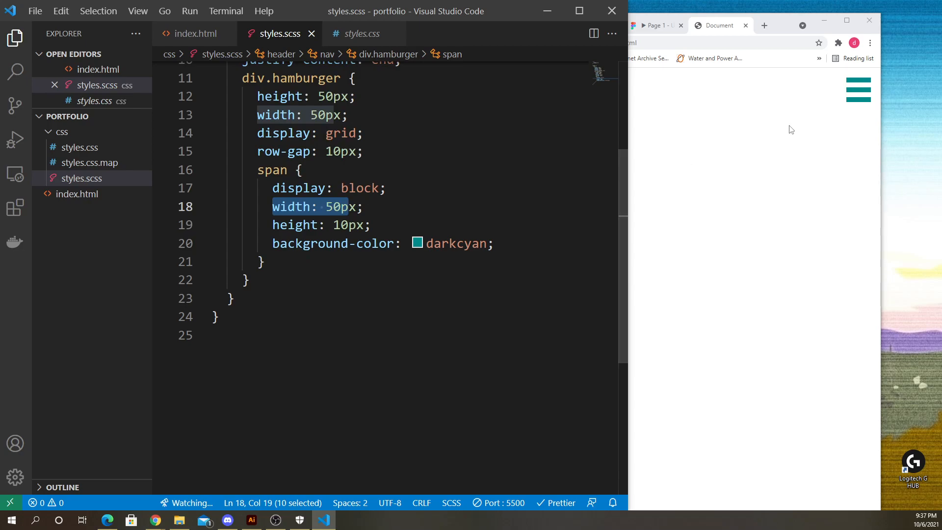
pyautogui.click(371, 224)
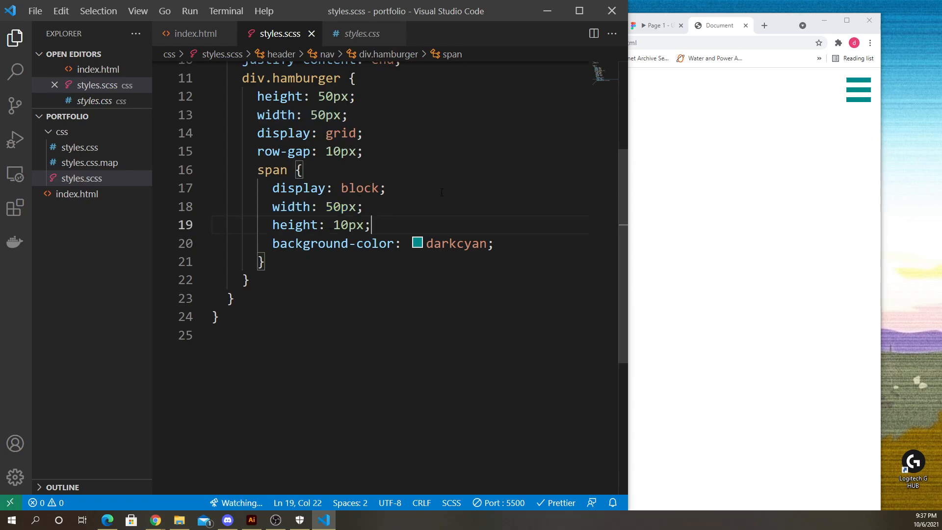
pyautogui.moveTo(273, 243); pyautogui.dragTo(526, 234)
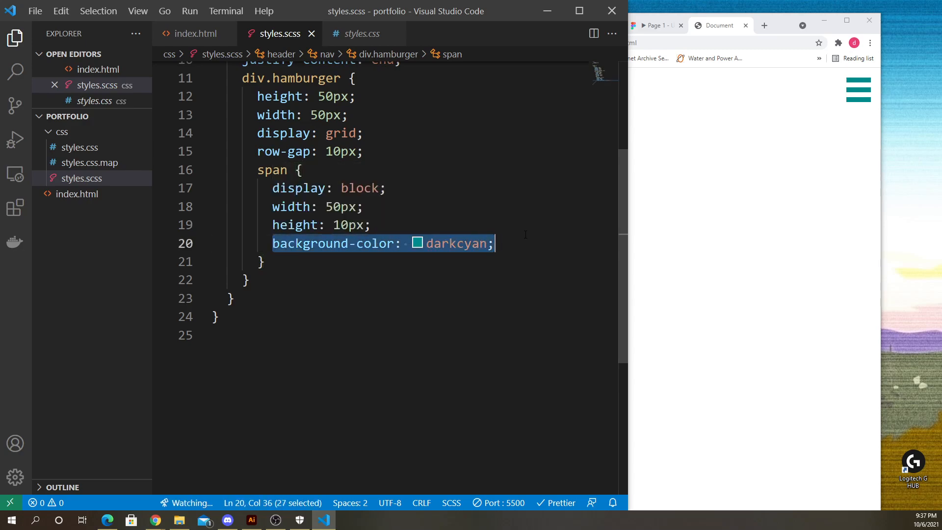
pyautogui.click(516, 237)
# - Resize the browser and editor windows so they sit side by side without overlapping
pyautogui.click(862, 130)
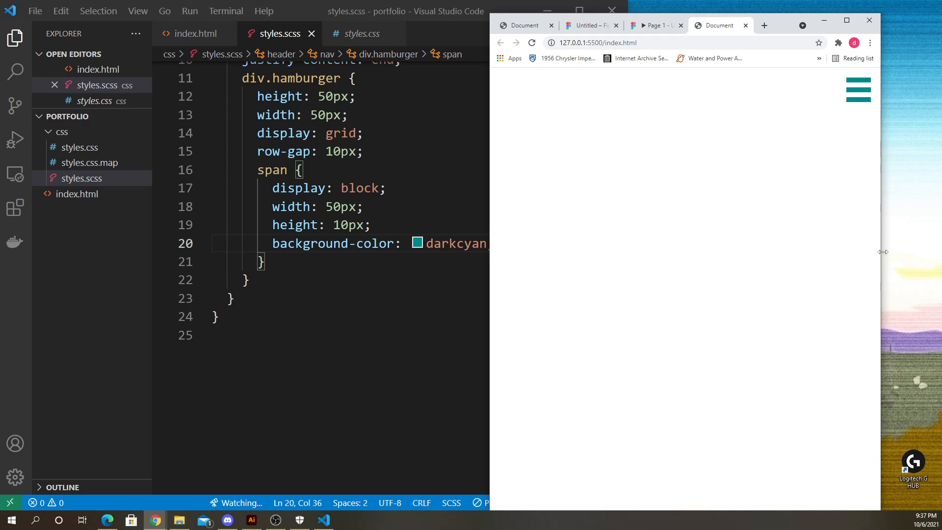
pyautogui.moveTo(882, 252); pyautogui.dragTo(861, 251)
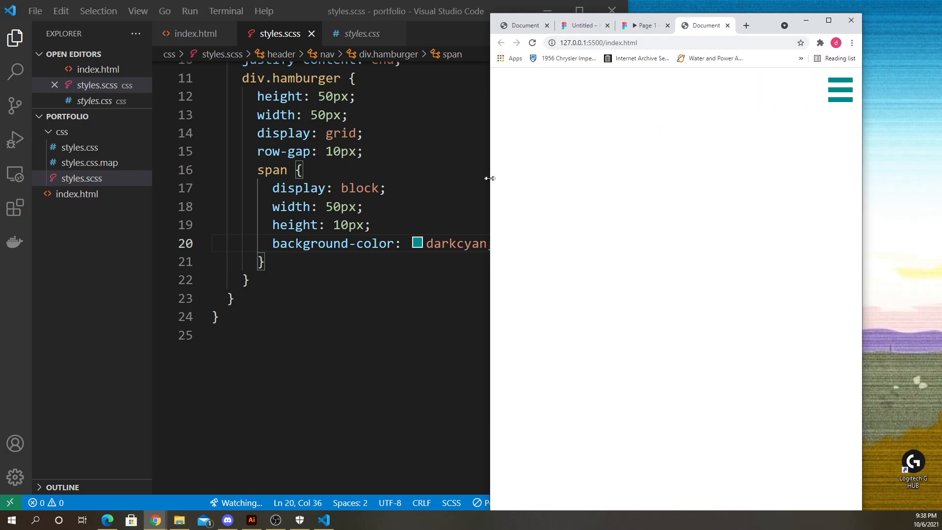
pyautogui.moveTo(489, 180); pyautogui.dragTo(564, 173)
pyautogui.moveTo(862, 152); pyautogui.dragTo(940, 152)
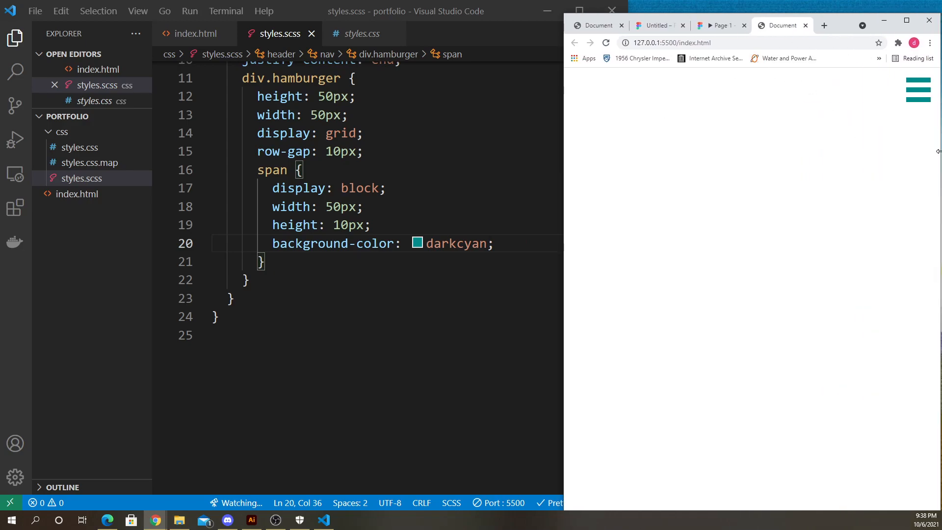
pyautogui.moveTo(792, 13); pyautogui.dragTo(792, 1)
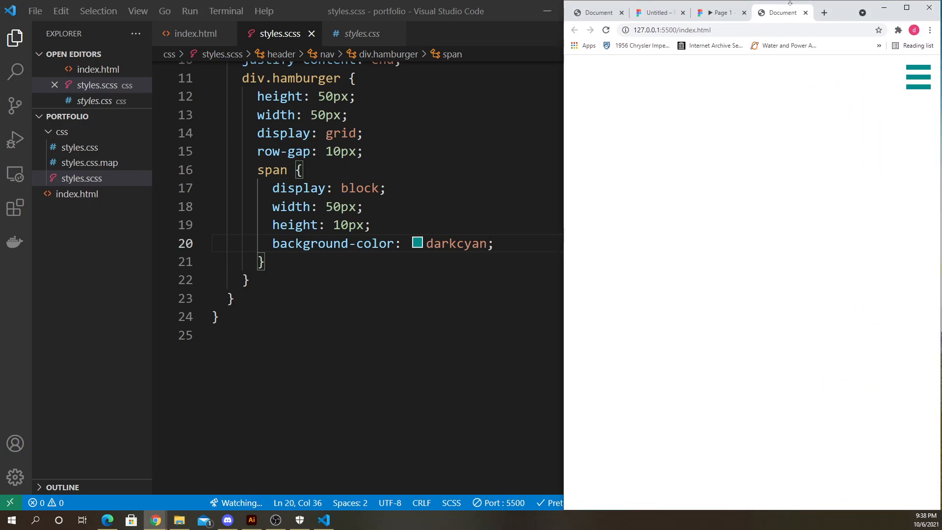
pyautogui.click(458, 23)
pyautogui.scroll(1, 540, 206)
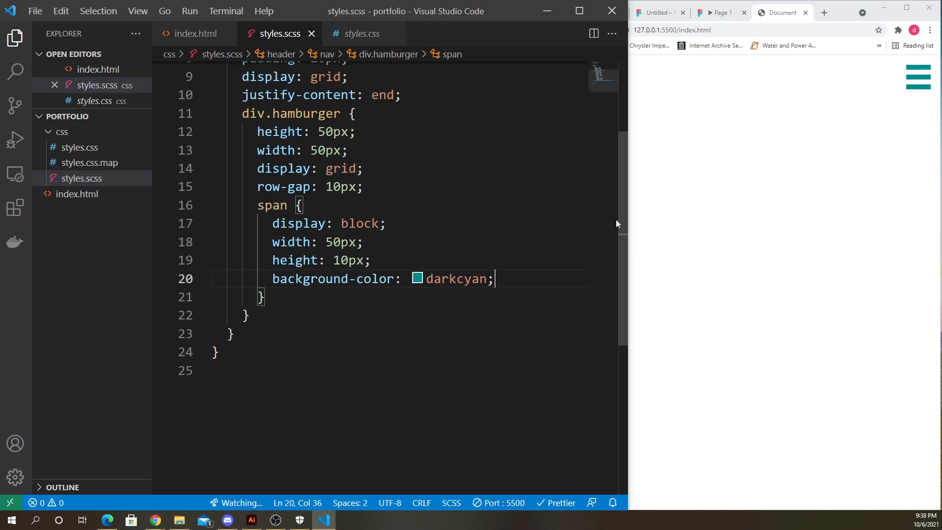
pyautogui.moveTo(627, 217); pyautogui.dragTo(564, 223)
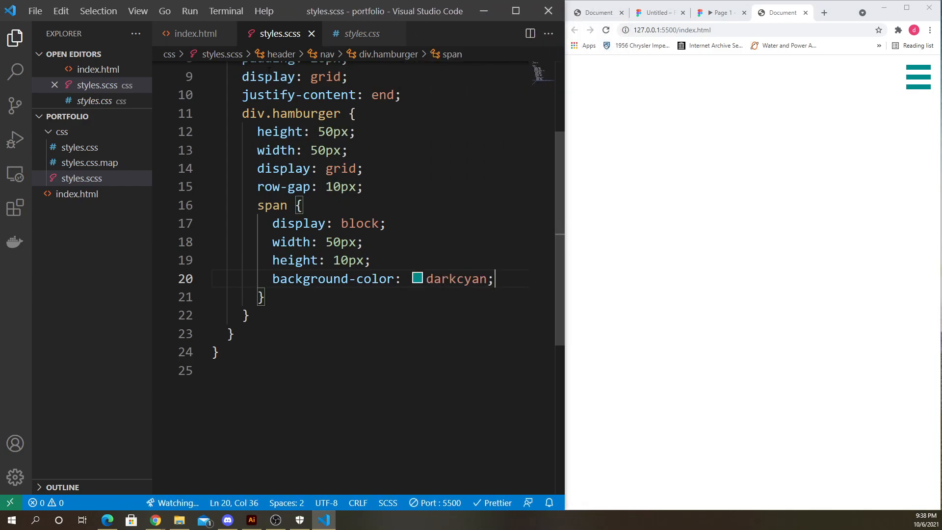
# - Open index.html and review the hamburger div with its three span elements inside the nav
pyautogui.click(188, 38)
pyautogui.click(282, 215)
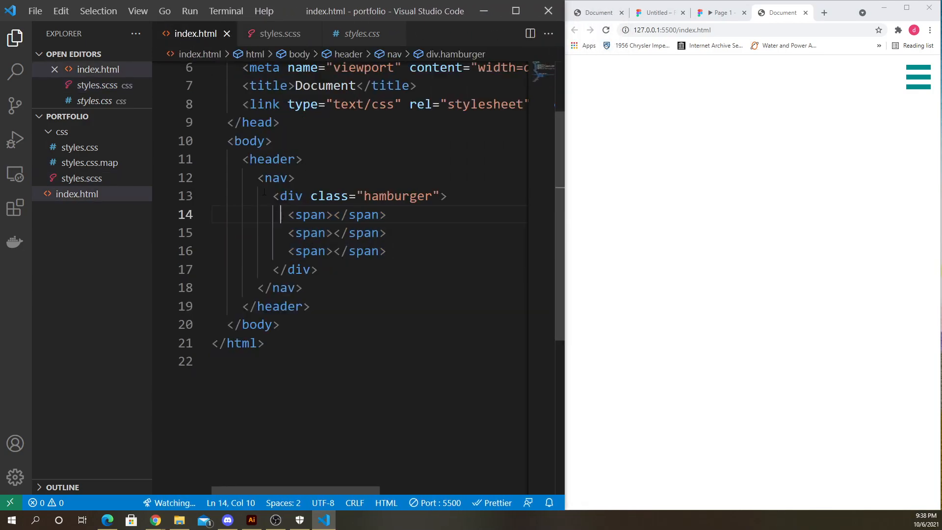
pyautogui.moveTo(265, 196); pyautogui.dragTo(362, 274)
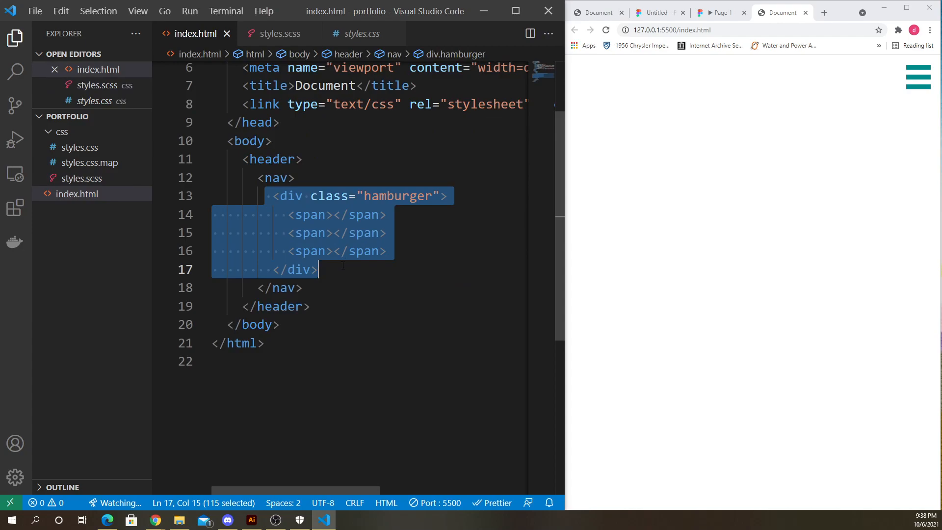
pyautogui.click(353, 265)
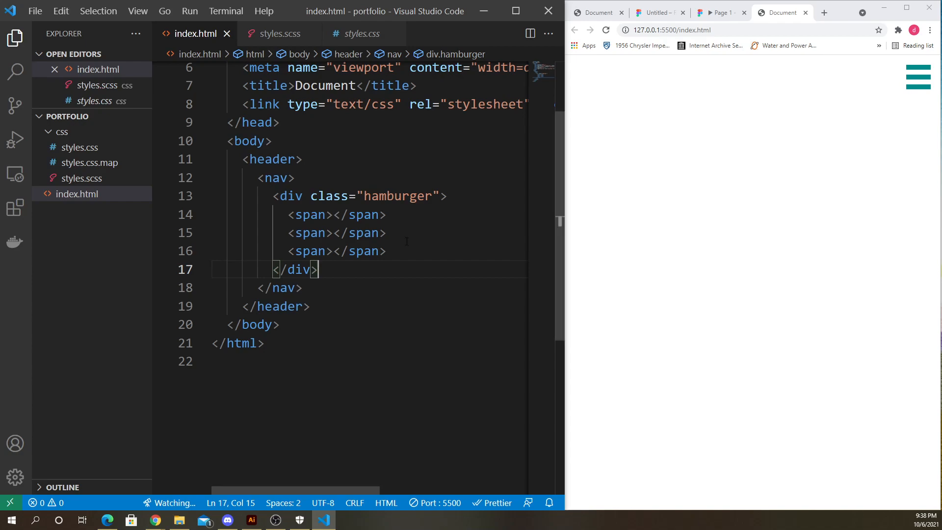
# - Examine the three span elements inside the hamburger div next to the hamburger icon in the preview
pyautogui.click(334, 233)
pyautogui.moveTo(287, 223); pyautogui.dragTo(396, 251)
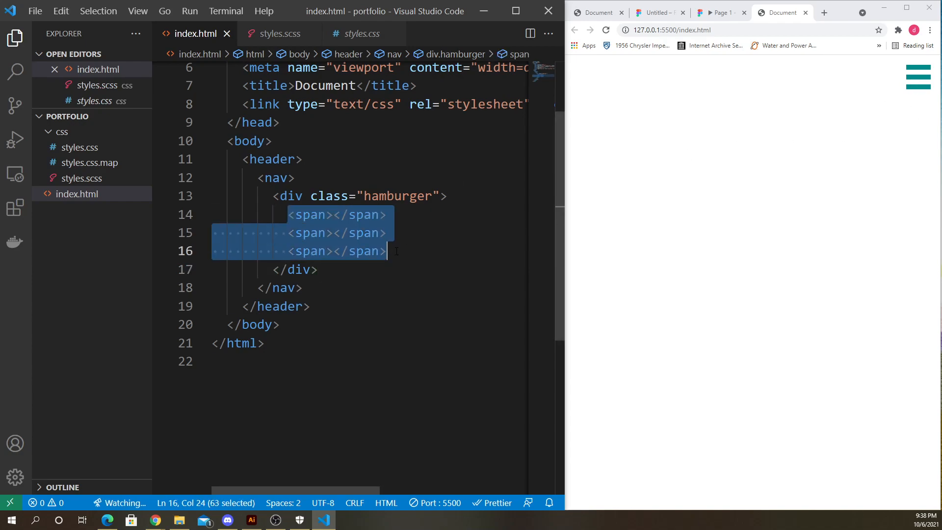
pyautogui.click(817, 159)
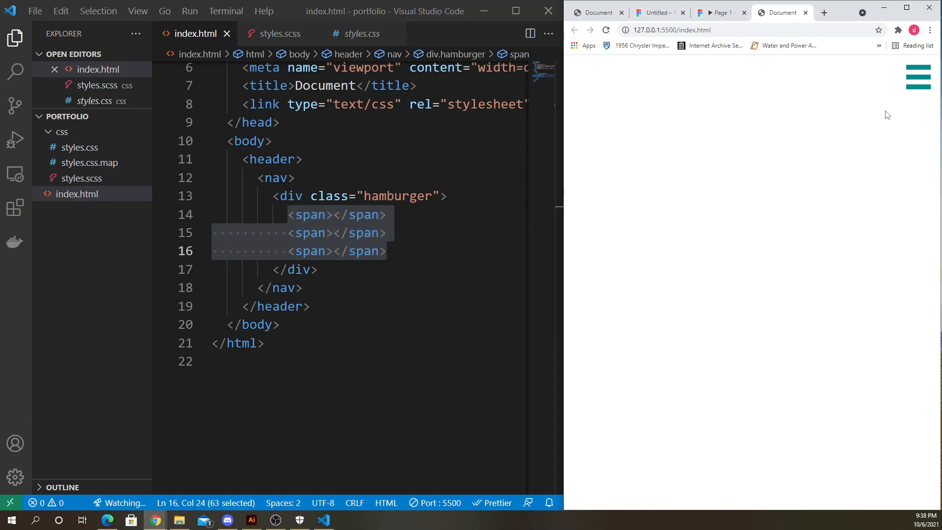
pyautogui.click(386, 233)
pyautogui.moveTo(288, 214); pyautogui.dragTo(388, 215)
pyautogui.moveTo(287, 233); pyautogui.dragTo(387, 232)
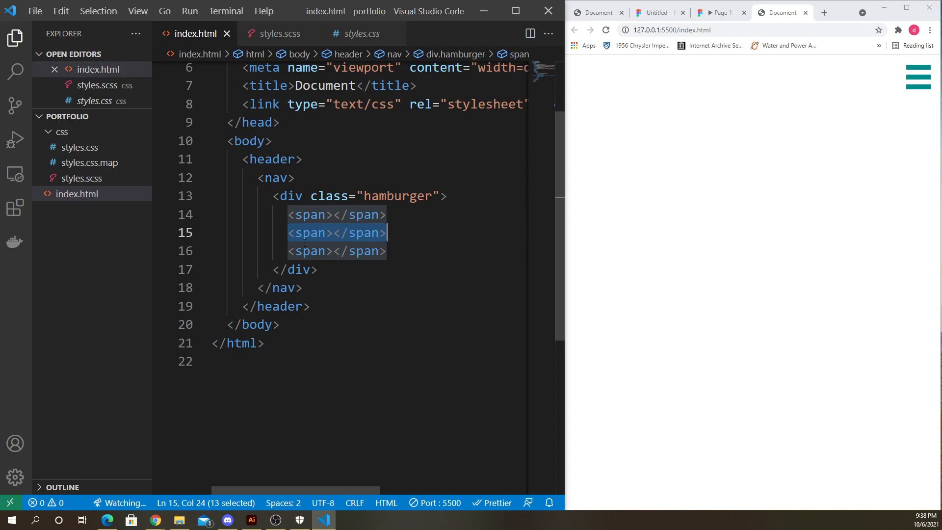
pyautogui.moveTo(287, 251); pyautogui.dragTo(389, 251)
pyautogui.moveTo(289, 215); pyautogui.dragTo(425, 215)
pyautogui.click(427, 215)
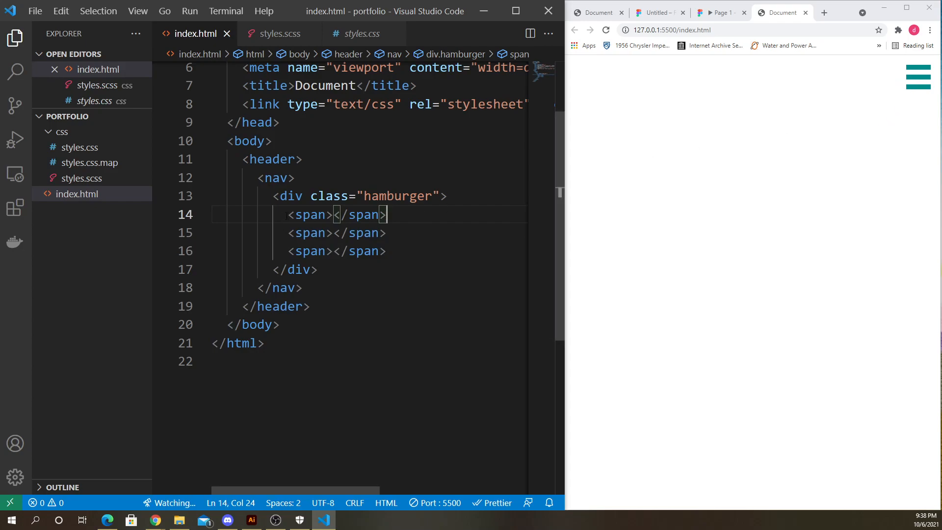
pyautogui.moveTo(286, 216); pyautogui.dragTo(379, 252)
pyautogui.click(394, 251)
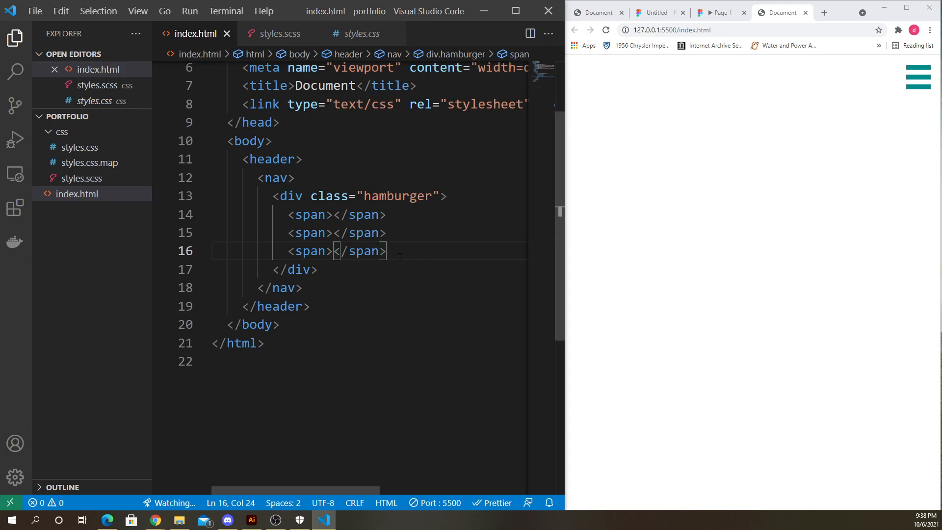
pyautogui.moveTo(281, 215); pyautogui.dragTo(412, 251)
pyautogui.click(415, 251)
pyautogui.click(404, 262)
pyautogui.scroll(2, 405, 262)
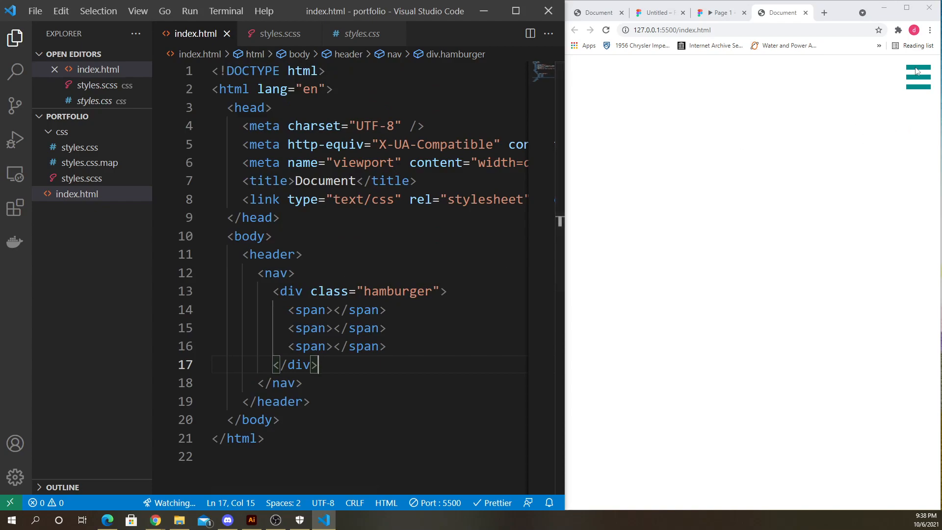
# - Compare the nested hamburger rules in styles.scss with the hamburger markup in index.html
pyautogui.click(268, 33)
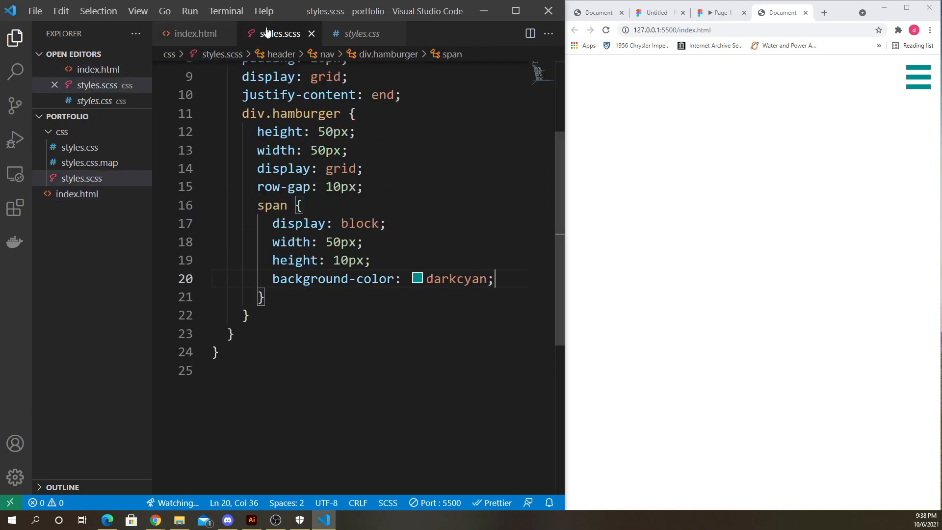
pyautogui.click(192, 35)
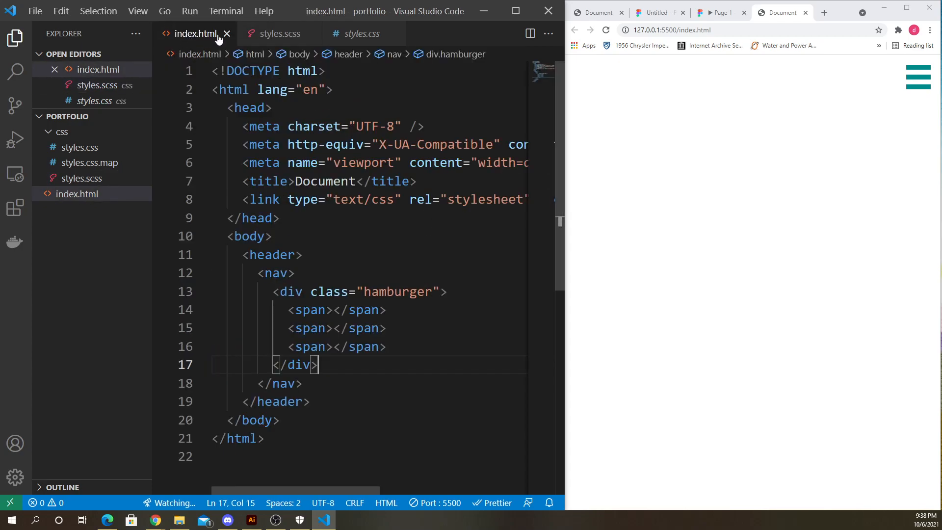
pyautogui.click(281, 43)
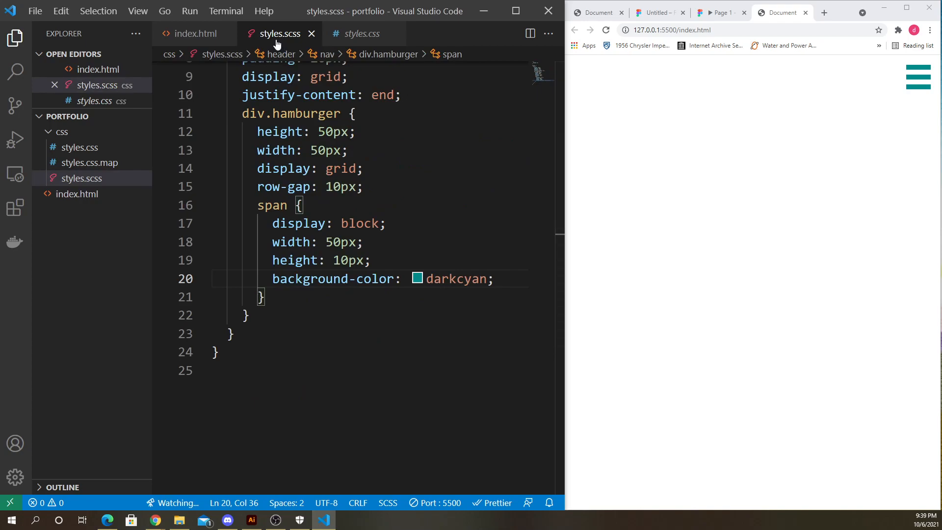
pyautogui.click(295, 330)
pyautogui.click(194, 38)
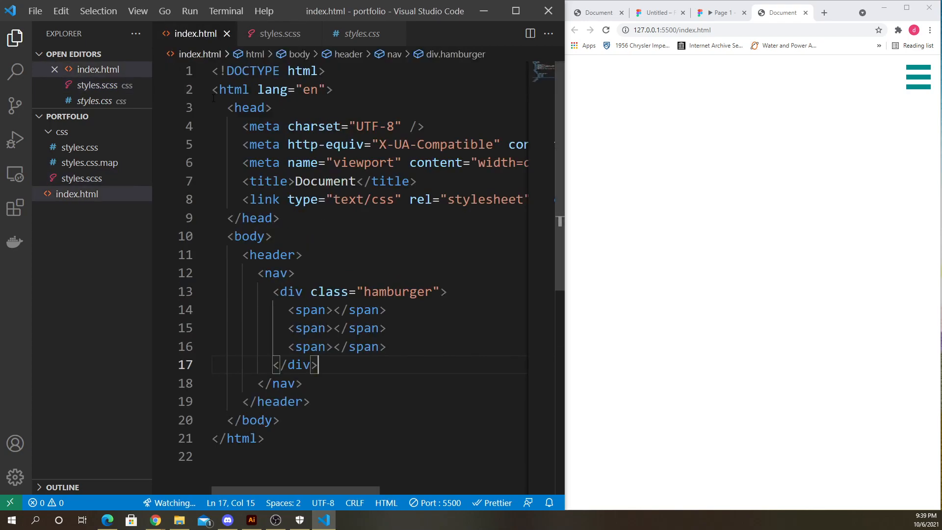
# - Maximize the editor and examine how the header, nav and hamburger div are nested in index.html
pyautogui.scroll(-2, 214, 98)
pyautogui.click(516, 15)
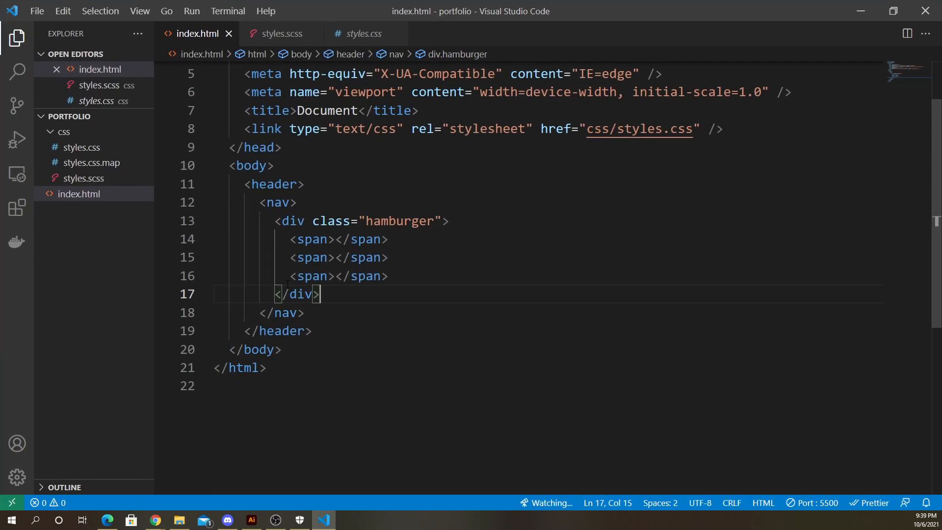
pyautogui.click(244, 185)
pyautogui.keyDown('shift'); pyautogui.click(358, 332); pyautogui.keyUp('shift')
pyautogui.click(327, 331)
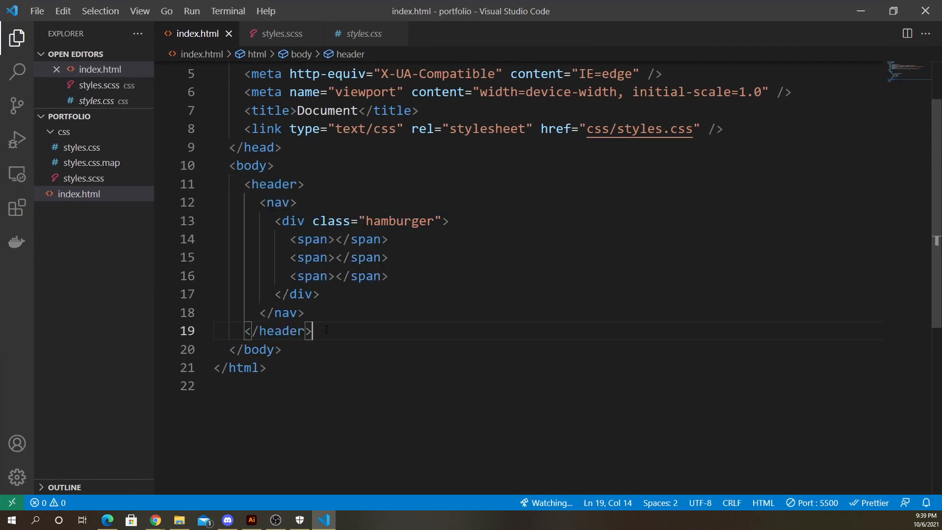
pyautogui.moveTo(245, 187); pyautogui.dragTo(350, 328)
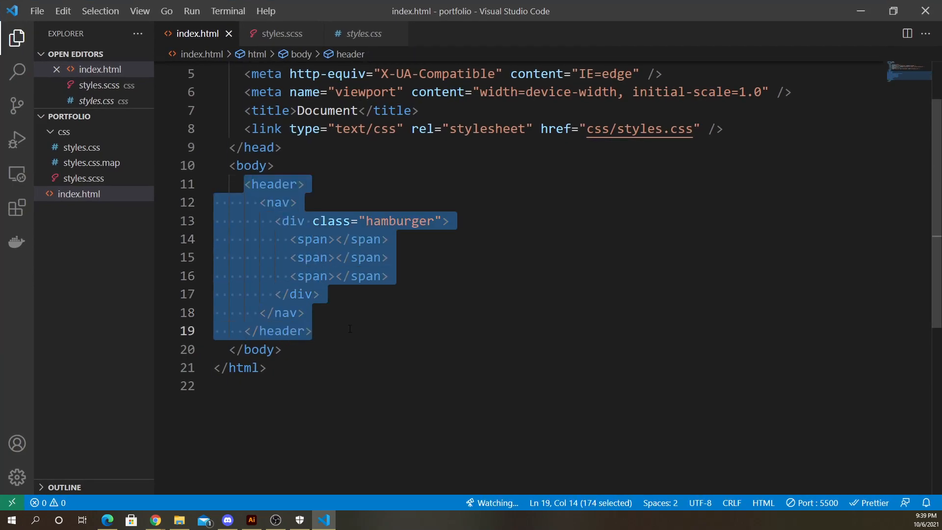
pyautogui.click(319, 294)
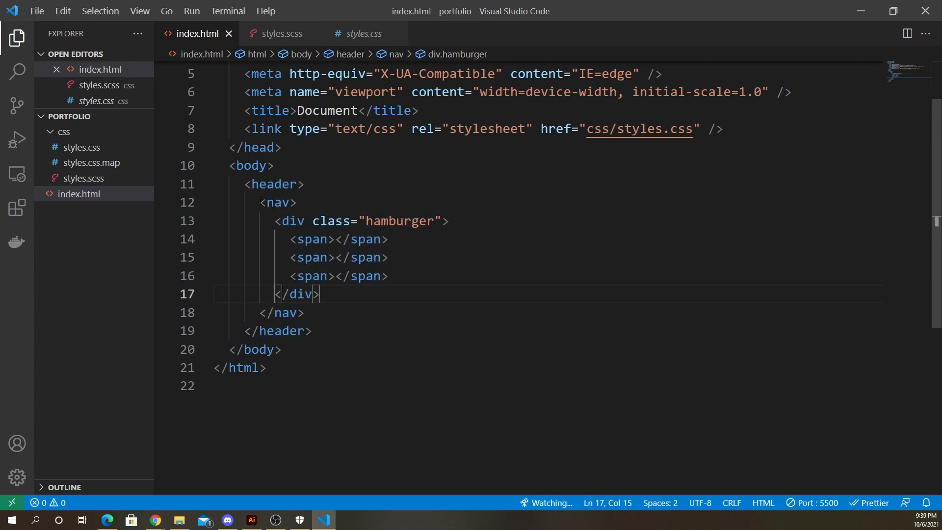
pyautogui.moveTo(260, 202); pyautogui.dragTo(338, 308)
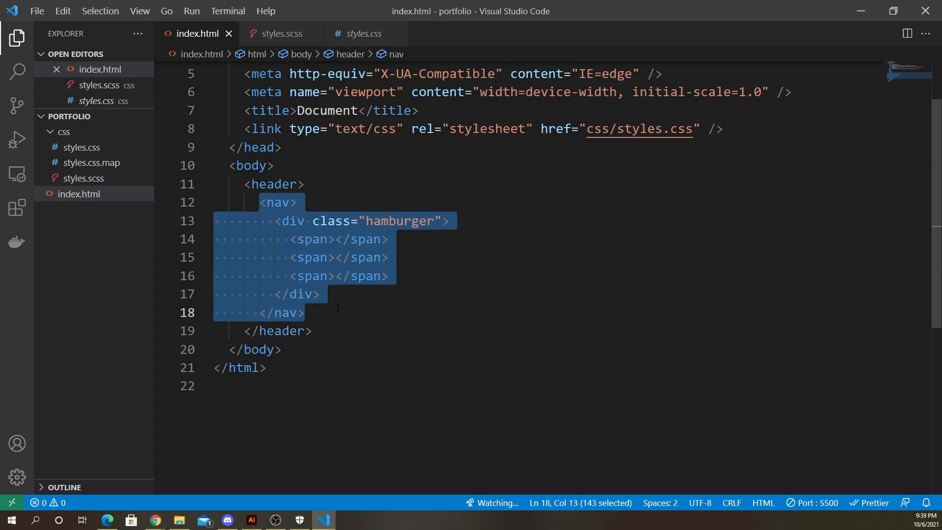
pyautogui.click(336, 304)
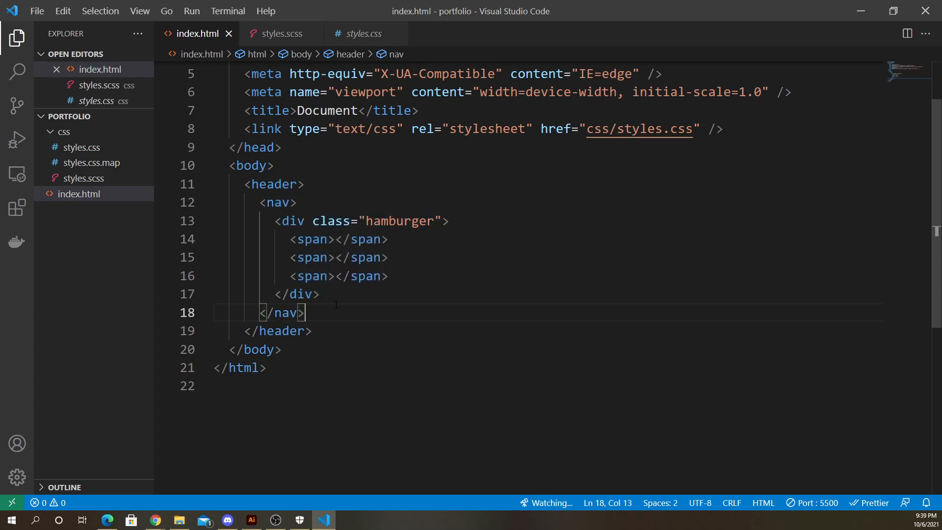
pyautogui.moveTo(274, 220); pyautogui.dragTo(344, 292)
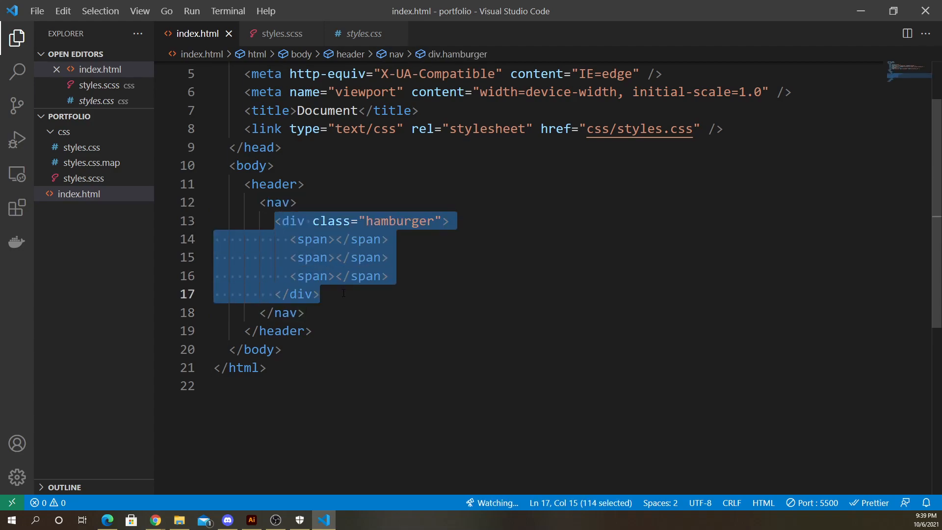
# - Move the hamburger div out of the nav so it sits directly inside the header before the nav, and save
pyautogui.moveTo(313, 226); pyautogui.dragTo(308, 185)
pyautogui.press('Return')
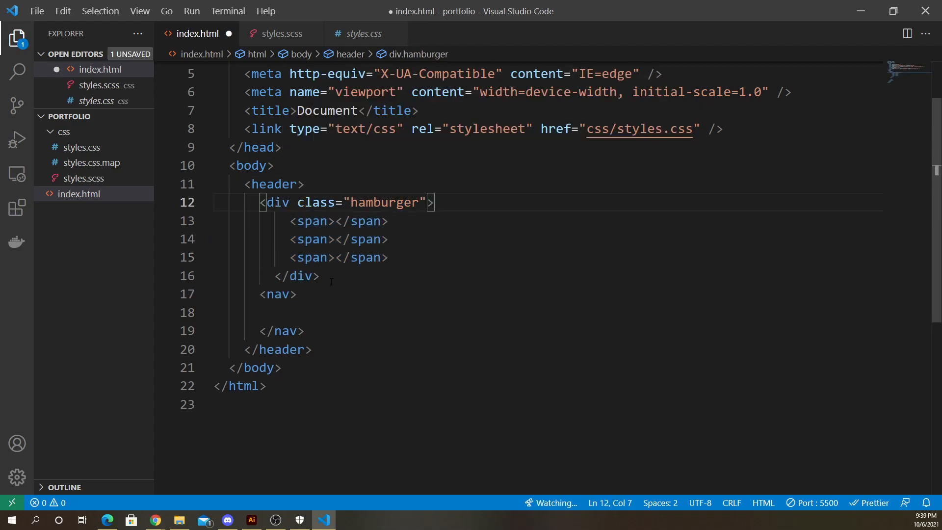
pyautogui.hotkey('ctrl', 's')
pyautogui.moveTo(259, 294); pyautogui.dragTo(342, 294)
pyautogui.click(289, 295)
pyautogui.moveTo(260, 295); pyautogui.dragTo(353, 296)
pyautogui.press('Right')
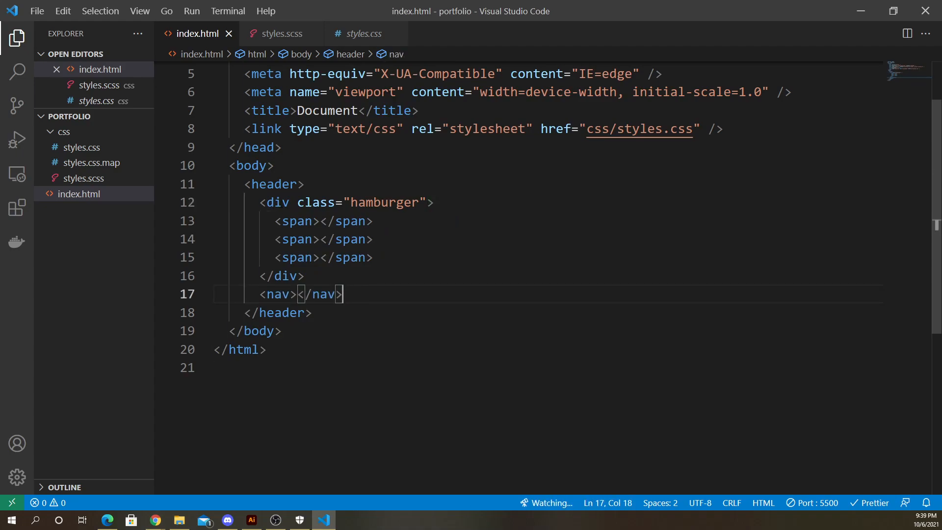
# - Review the restructured header markup, then open styles.scss to inspect the nested rules
pyautogui.moveTo(263, 205); pyautogui.dragTo(314, 276)
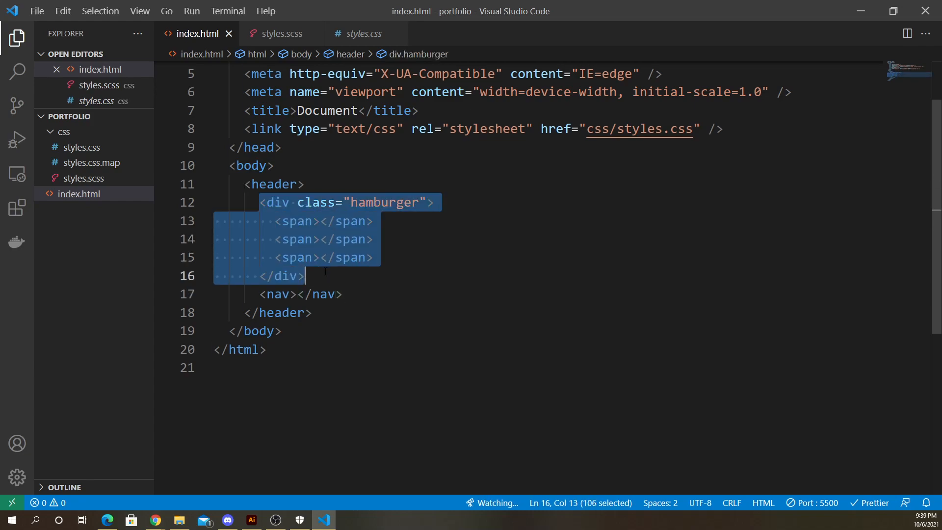
pyautogui.click(328, 271)
pyautogui.moveTo(246, 185); pyautogui.dragTo(362, 330)
pyautogui.click(343, 275)
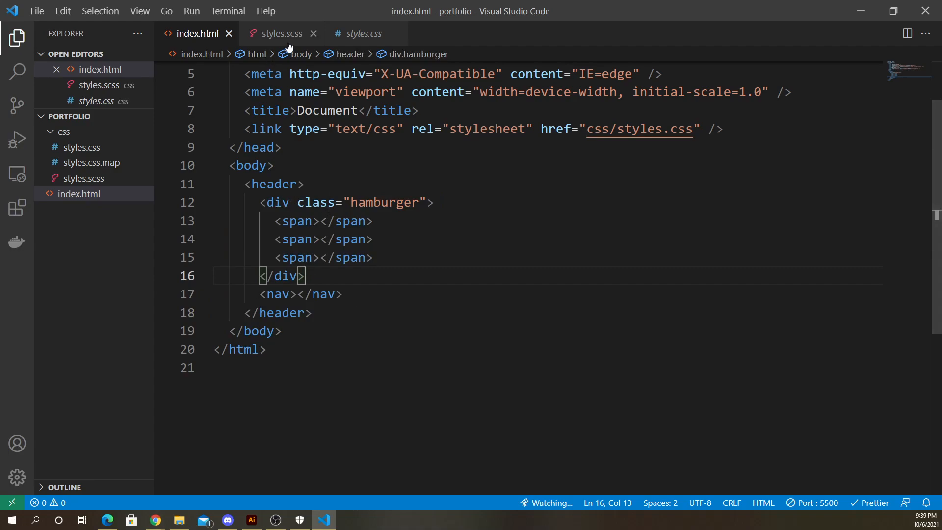
pyautogui.click(267, 32)
pyautogui.scroll(3, 347, 234)
pyautogui.scroll(-2, 347, 235)
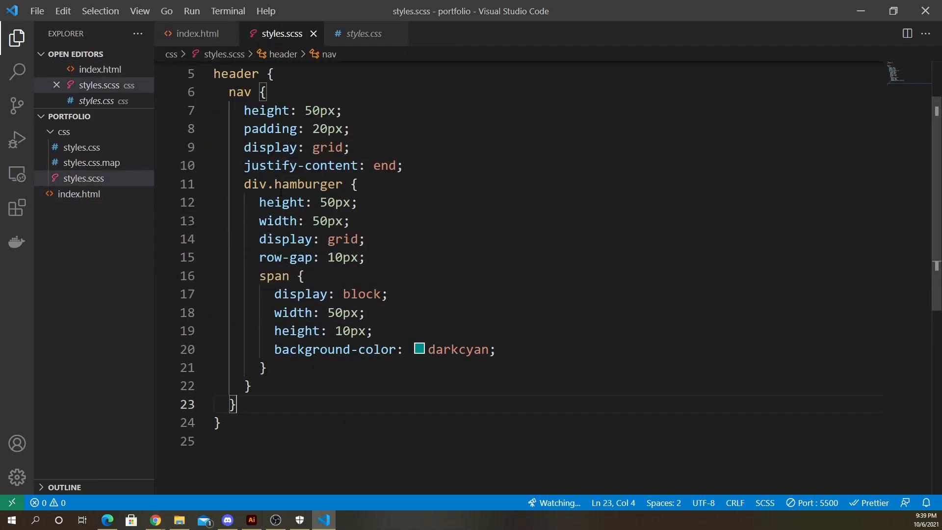
# - Move the div.hamburger rule block out of the nav rule to nest directly under header, and save
pyautogui.moveTo(243, 185); pyautogui.dragTo(253, 387)
pyautogui.scroll(1, 224, 133)
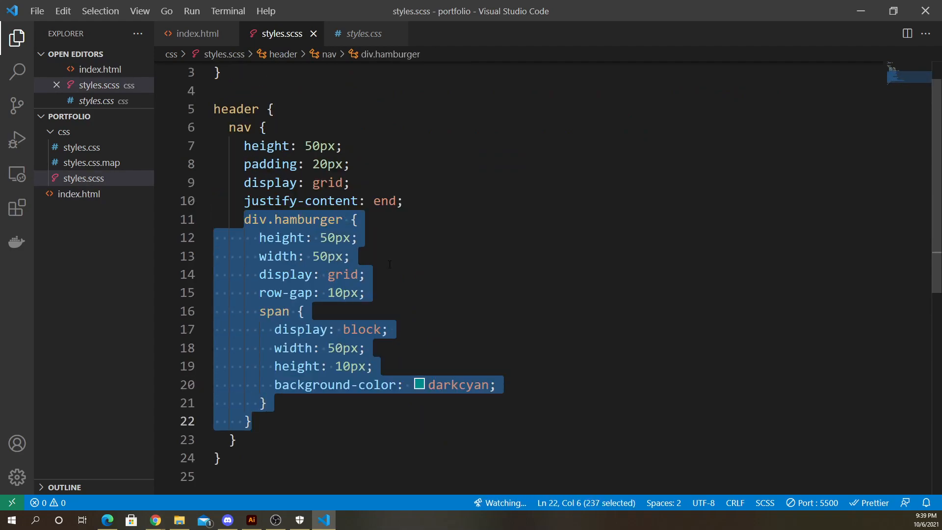
pyautogui.click(377, 221)
pyautogui.moveTo(252, 423); pyautogui.dragTo(243, 220)
pyautogui.moveTo(271, 126); pyautogui.dragTo(283, 107)
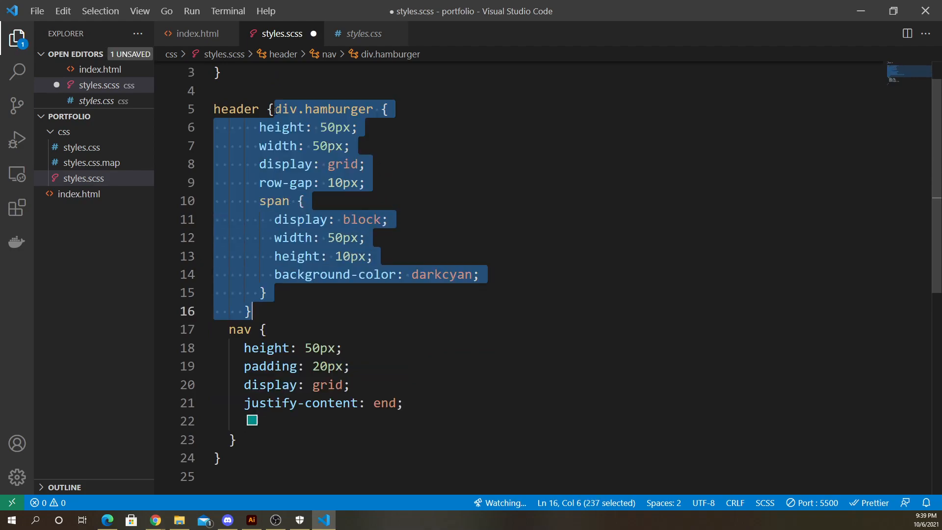
pyautogui.click(273, 109)
pyautogui.press('Return')
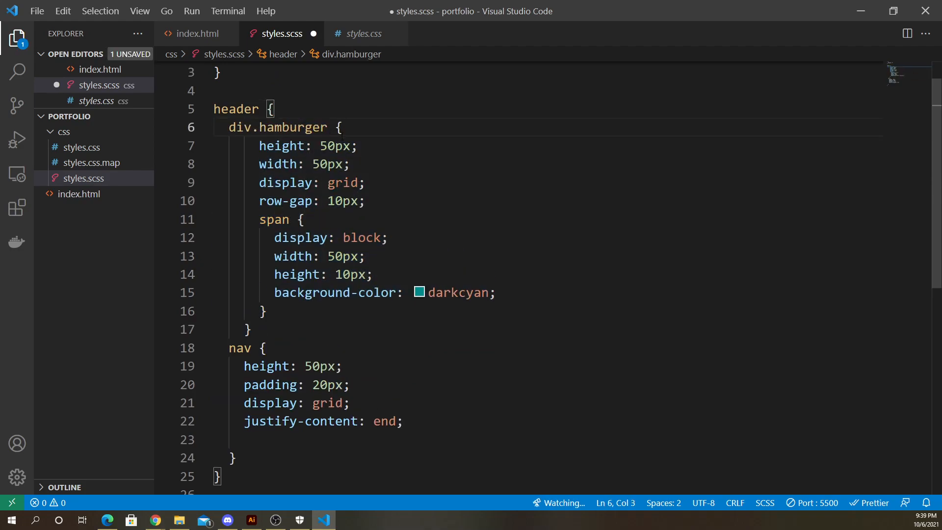
pyautogui.hotkey('ctrl', 's')
# - Restore the side-by-side layout and review the header, div.hamburger and nav rule blocks against the preview
pyautogui.click(892, 11)
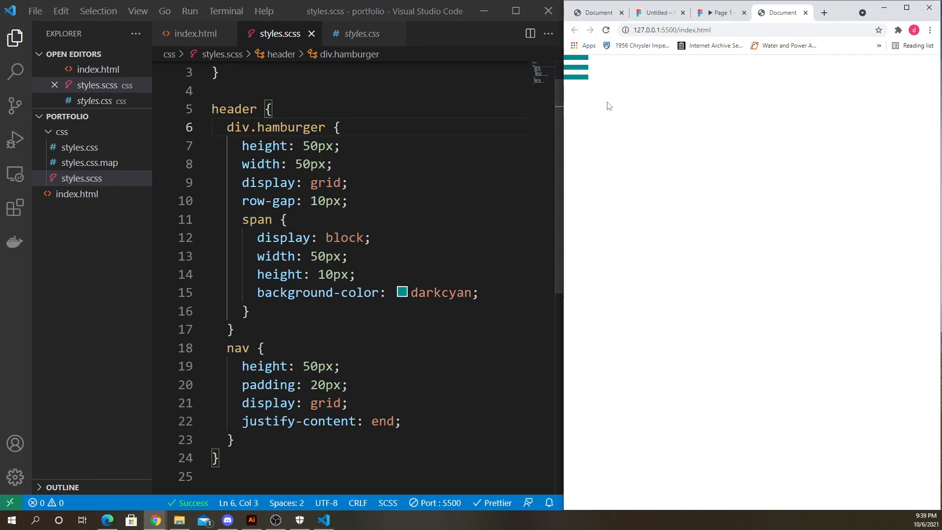
pyautogui.click(408, 181)
pyautogui.click(583, 104)
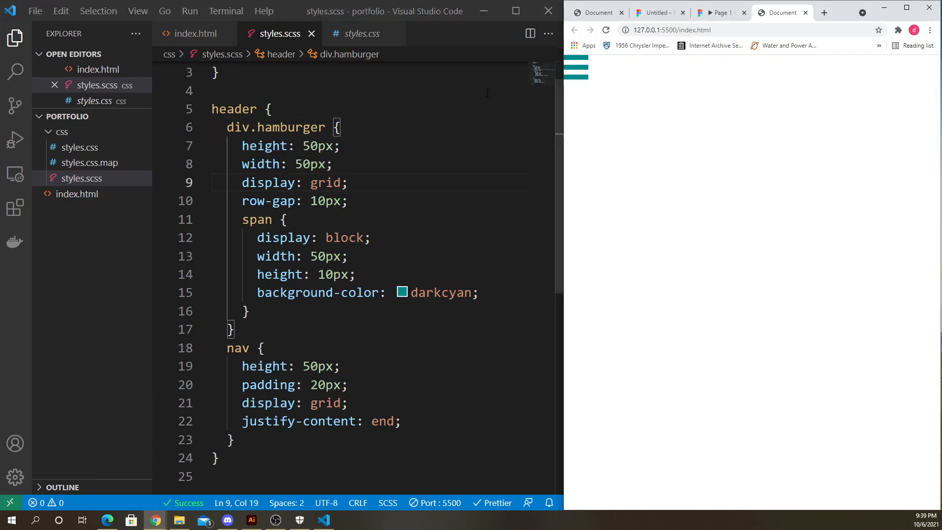
pyautogui.click(363, 127)
pyautogui.doubleClick(245, 109)
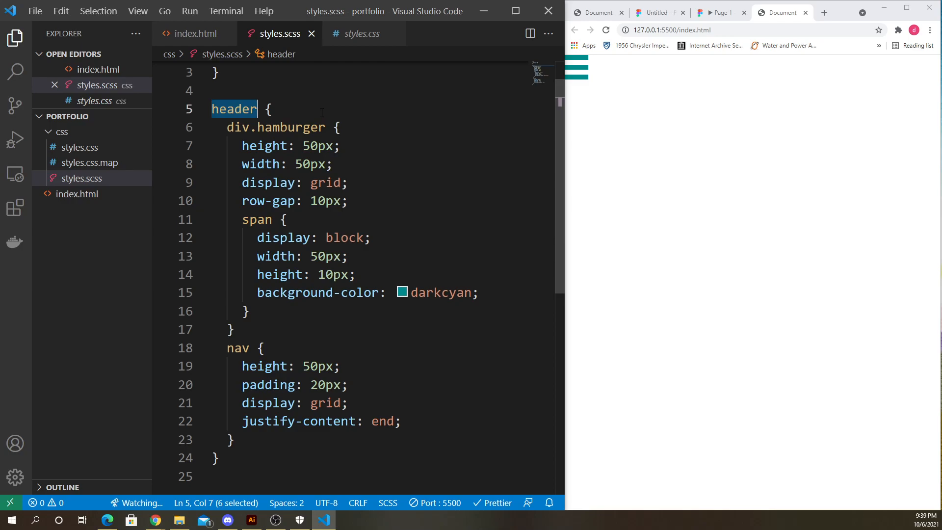
pyautogui.click(322, 112)
pyautogui.moveTo(225, 129); pyautogui.dragTo(337, 332)
pyautogui.click(318, 331)
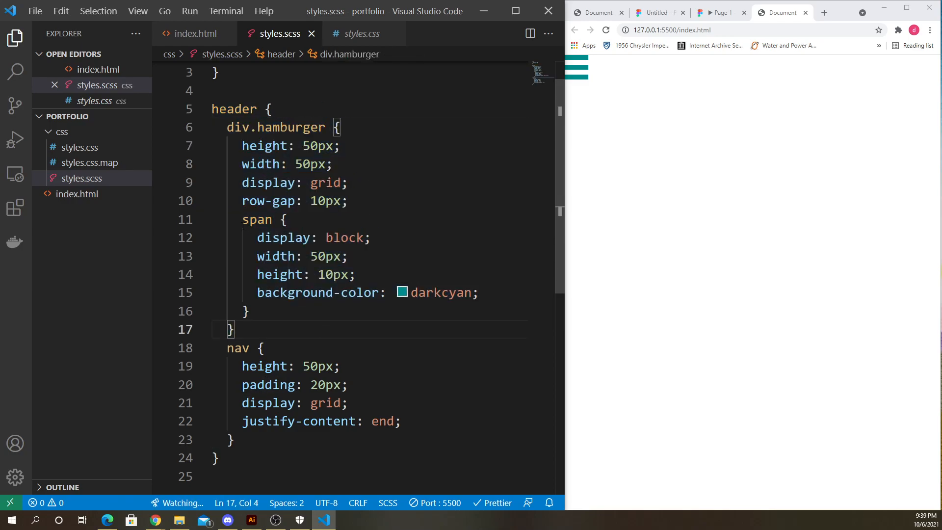
pyautogui.moveTo(243, 225); pyautogui.dragTo(297, 316)
pyautogui.click(294, 331)
pyautogui.click(228, 349)
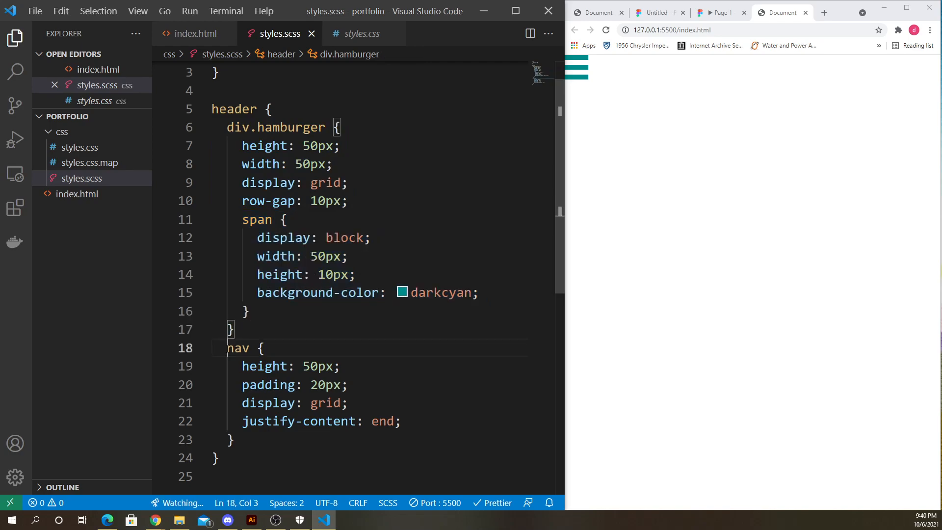
pyautogui.moveTo(228, 350); pyautogui.dragTo(280, 436)
pyautogui.click(280, 435)
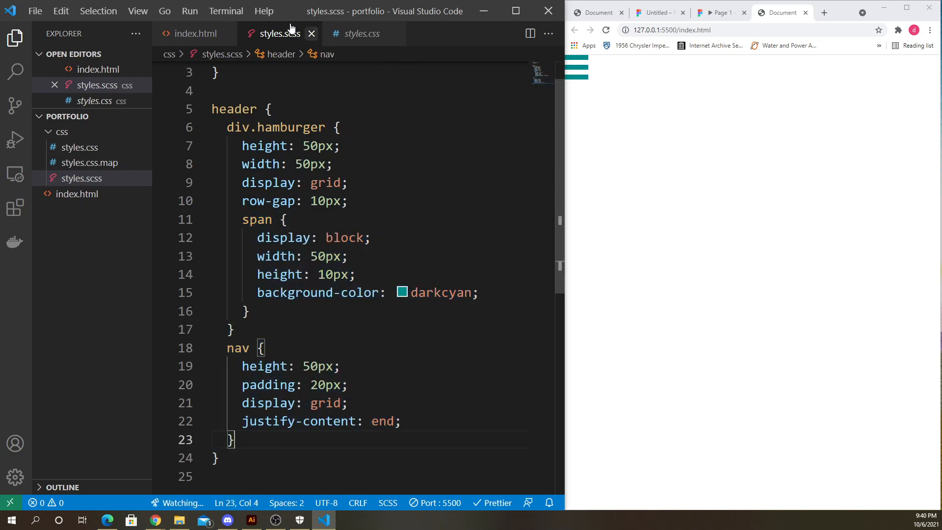
pyautogui.click(287, 348)
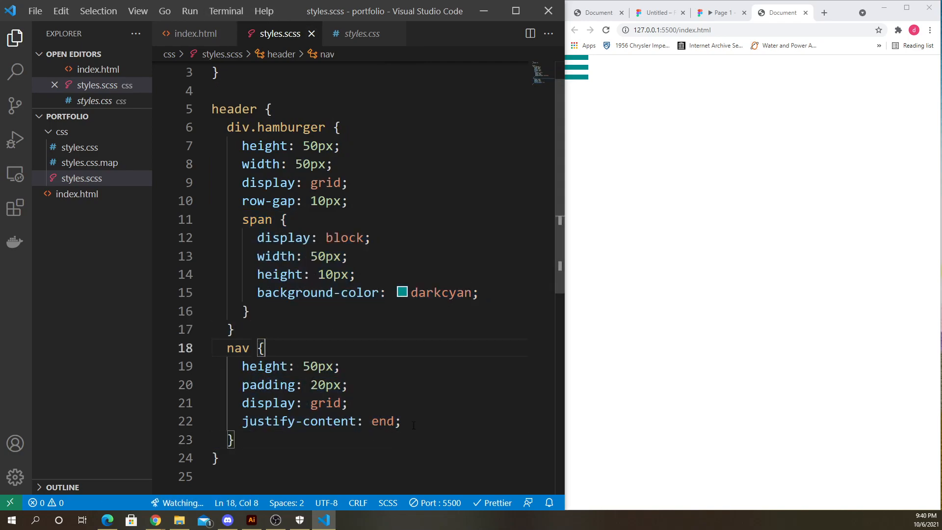
# - Move the display: grid and justify-content: end declarations from the nav rule into the header rule, and save
pyautogui.moveTo(414, 425); pyautogui.dragTo(211, 402)
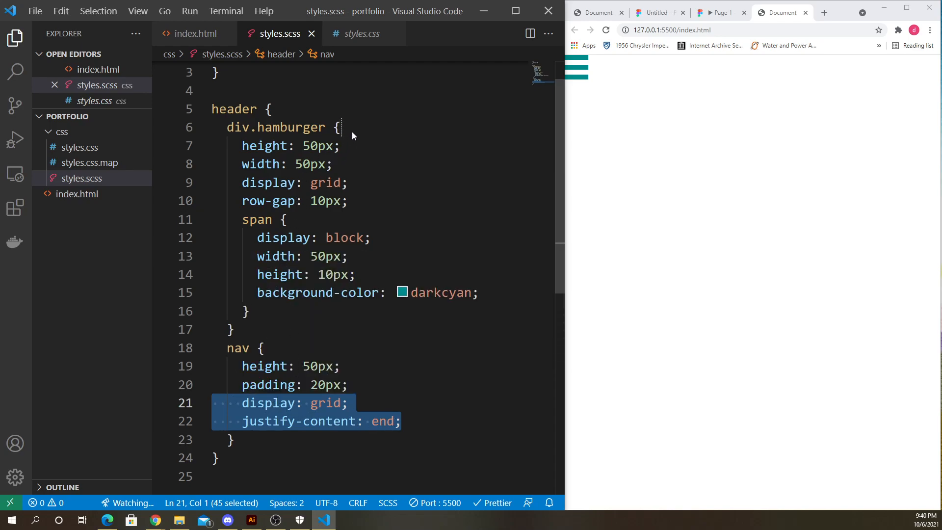
pyautogui.moveTo(352, 131); pyautogui.dragTo(298, 111)
pyautogui.click(303, 110)
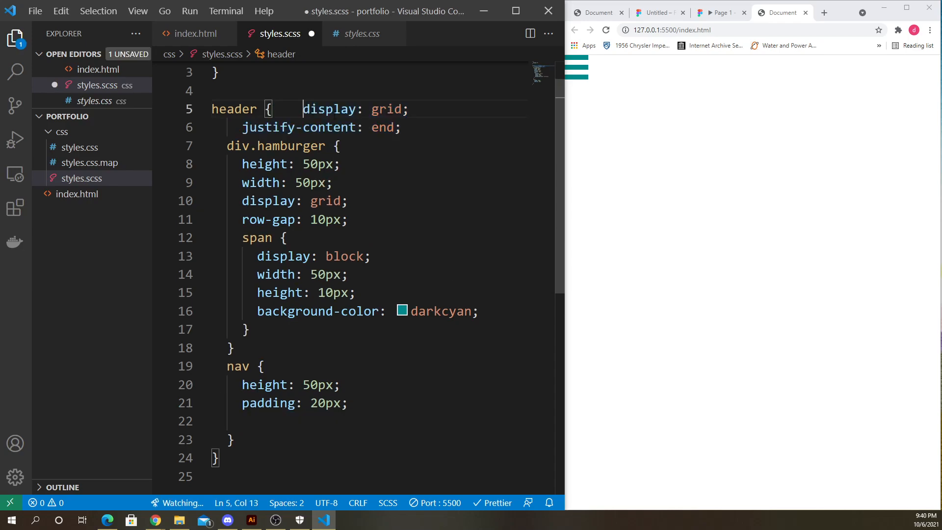
pyautogui.press('BackSpace')
pyautogui.press('BackSpace')
pyautogui.press('BackSpace')
pyautogui.press('BackSpace')
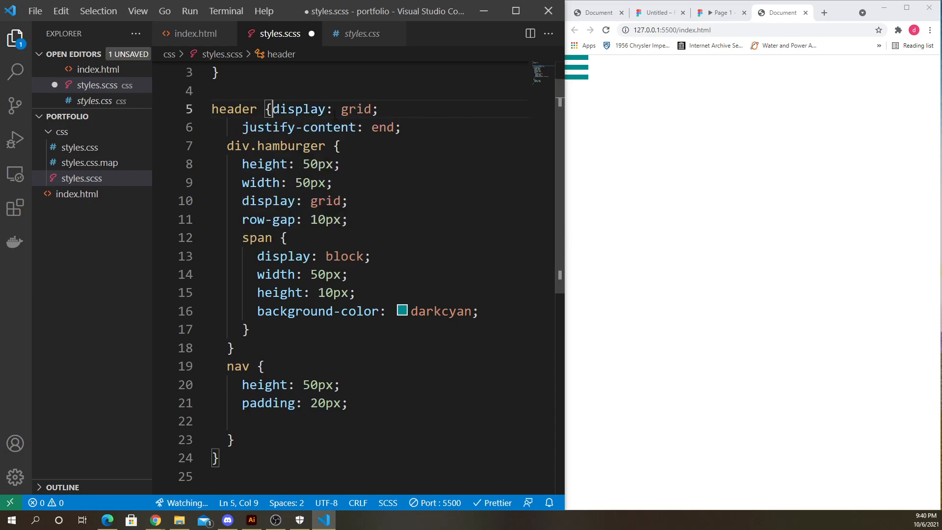
pyautogui.press('Return')
pyautogui.hotkey('ctrl', 's')
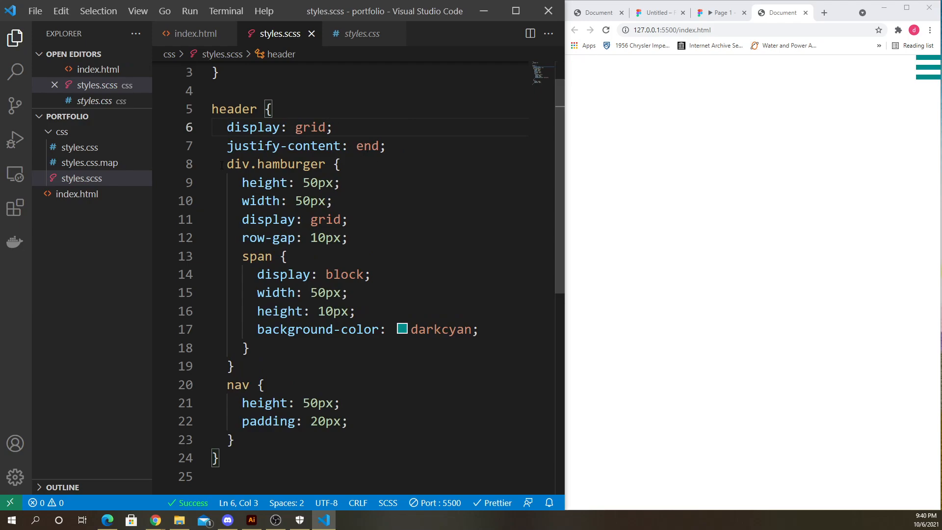
pyautogui.moveTo(226, 164); pyautogui.dragTo(338, 367)
pyautogui.click(338, 367)
pyautogui.click(816, 197)
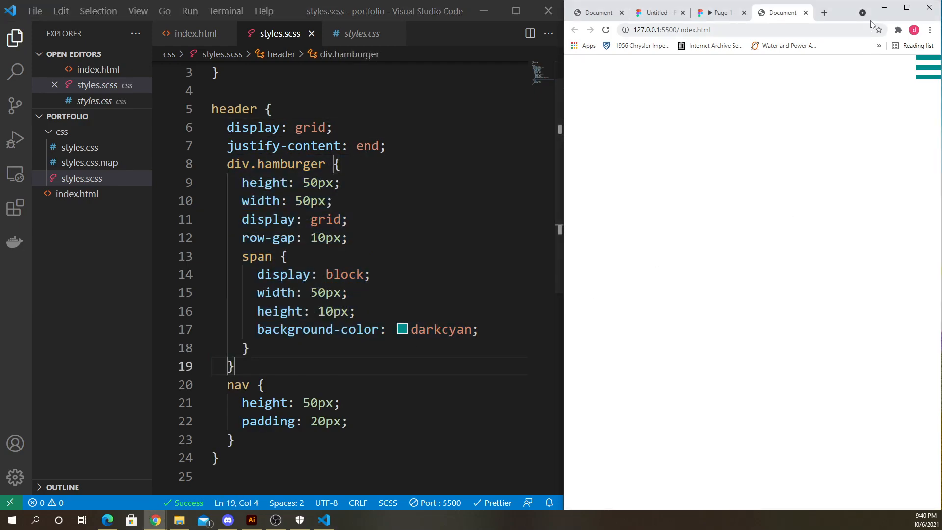
pyautogui.moveTo(871, 23); pyautogui.dragTo(809, 48)
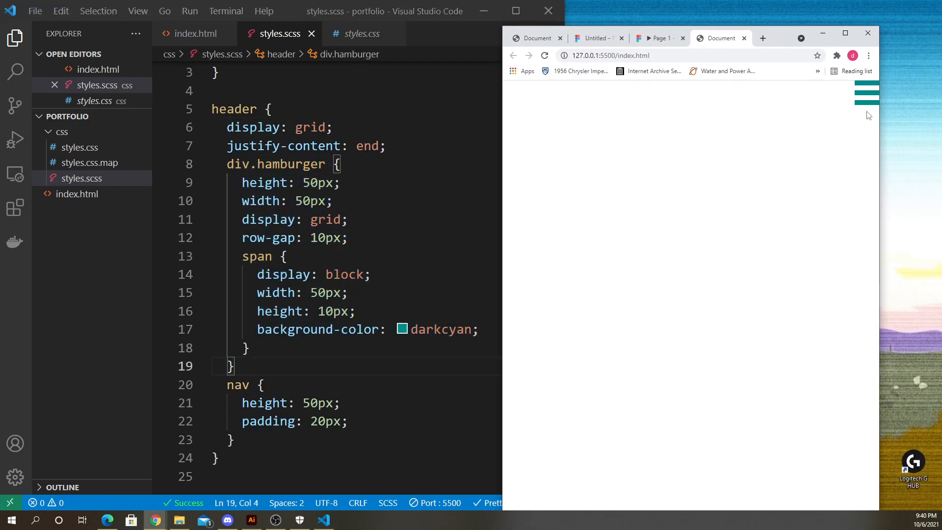
pyautogui.click(316, 387)
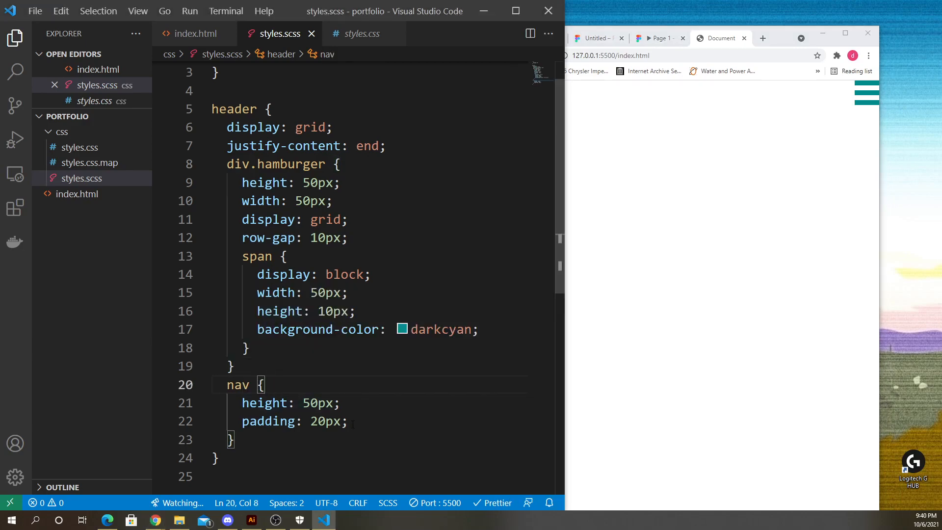
# - Move the padding: 20px declaration from the nav rule to the top of the header rule, and save
pyautogui.moveTo(353, 424); pyautogui.dragTo(243, 421)
pyautogui.hotkey('ctrl', 'c')
pyautogui.press('BackSpace')
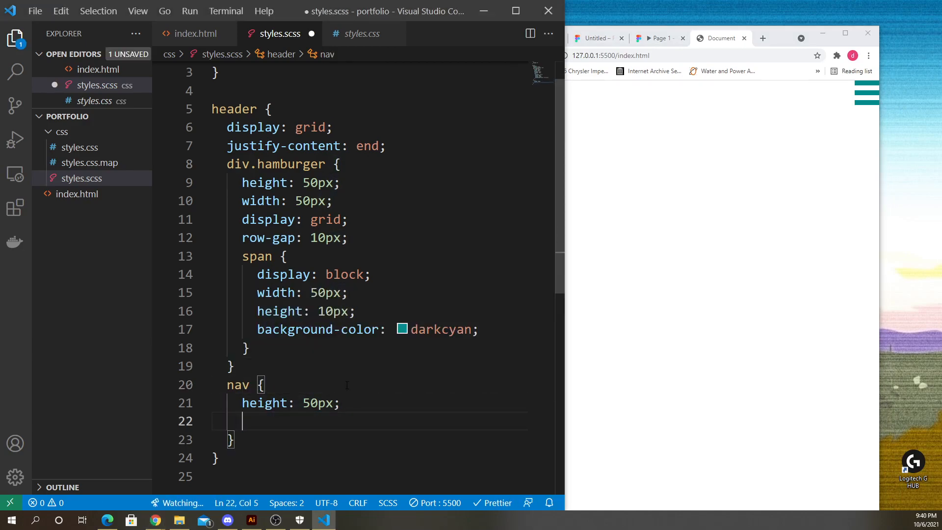
pyautogui.press('BackSpace')
pyautogui.press('BackSpace')
pyautogui.press('BackSpace')
pyautogui.click(287, 104)
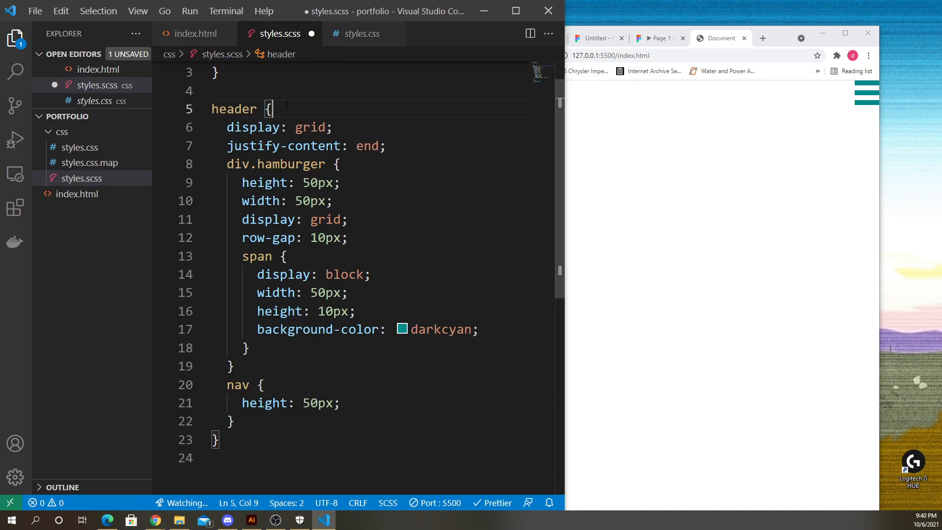
pyautogui.press('Return')
pyautogui.hotkey('ctrl', 'v')
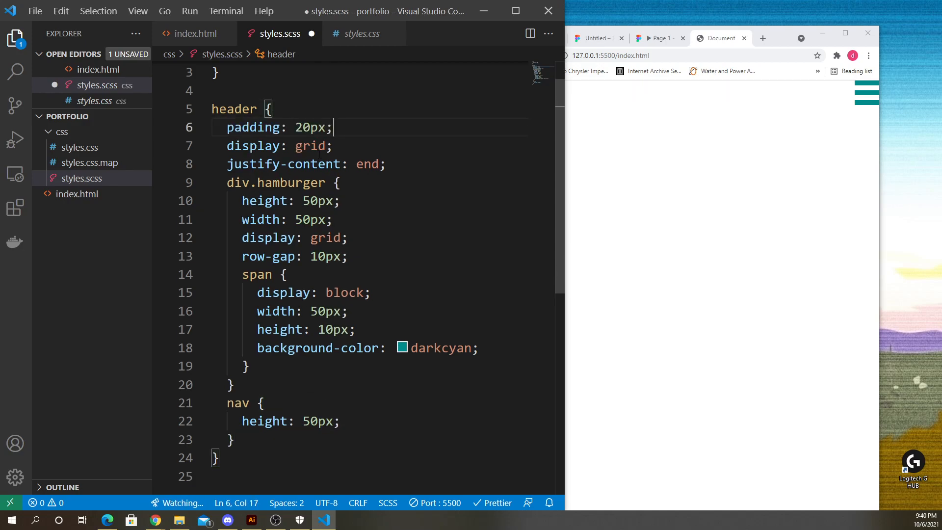
pyautogui.hotkey('ctrl', 's')
# - Compare the preview with the styles, then open index.html and review the header's hamburger div and nav markup
pyautogui.click(729, 206)
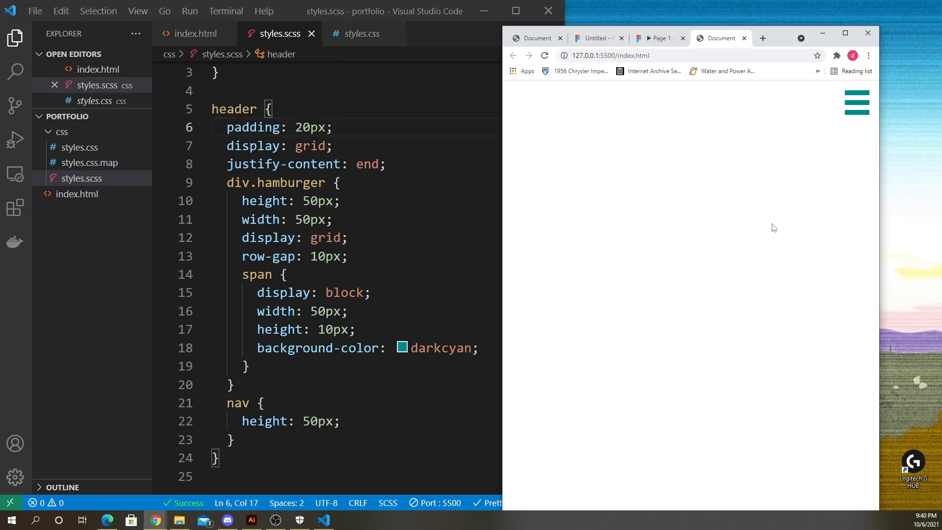
pyautogui.click(416, 187)
pyautogui.click(797, 195)
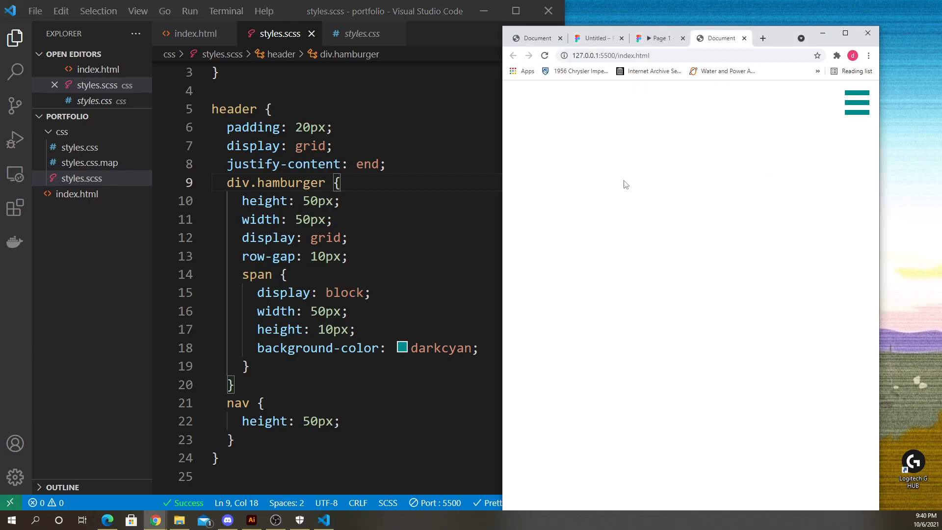
pyautogui.click(211, 43)
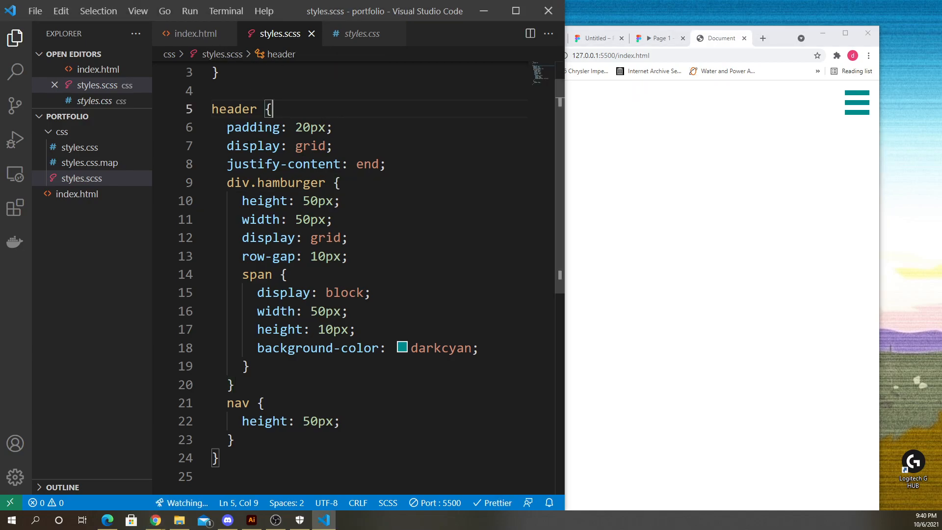
pyautogui.click(197, 35)
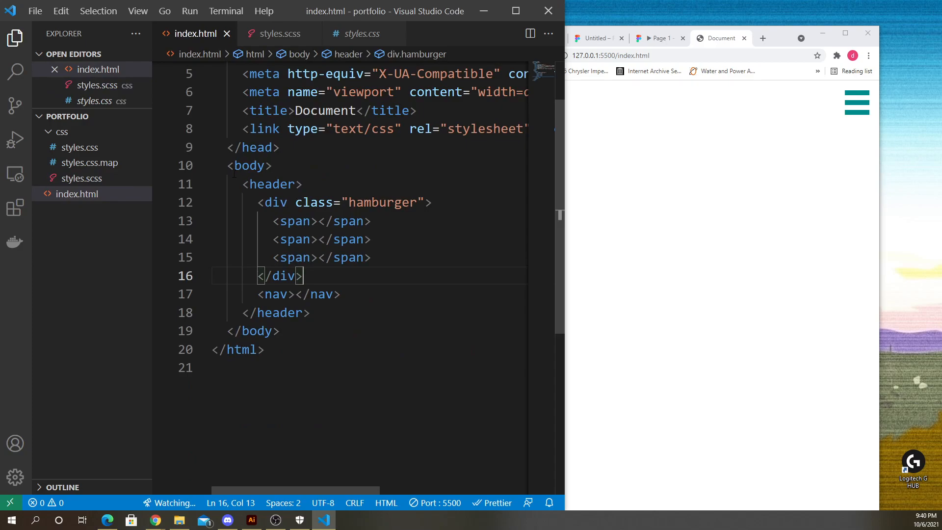
pyautogui.scroll(1, 234, 173)
pyautogui.moveTo(256, 239); pyautogui.dragTo(335, 311)
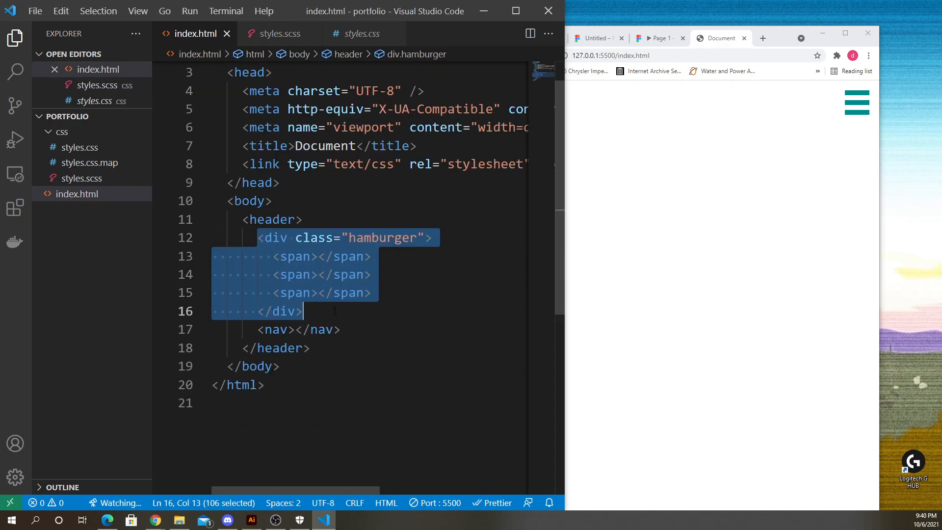
pyautogui.moveTo(242, 220); pyautogui.dragTo(341, 330)
pyautogui.click(360, 330)
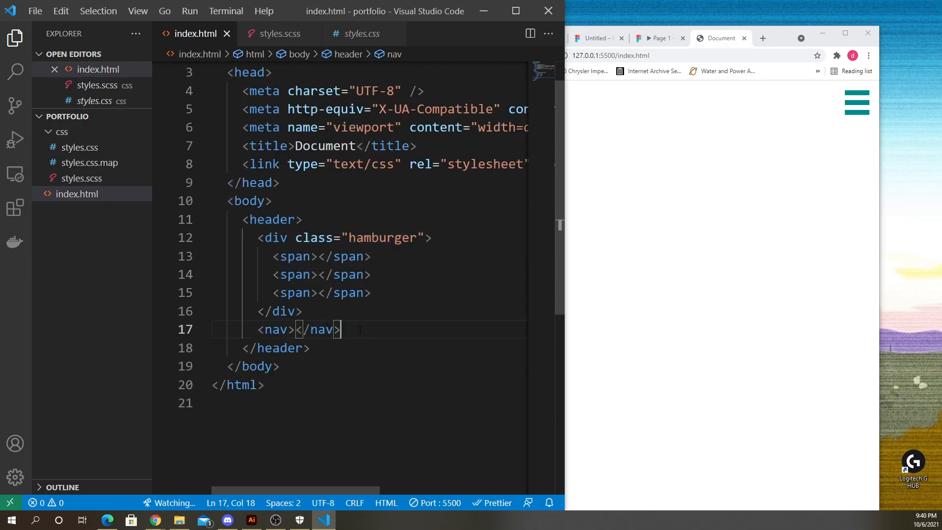
pyautogui.moveTo(254, 237); pyautogui.dragTo(342, 330)
pyautogui.click(314, 312)
# - Insert an unordered list inside the nav element
pyautogui.click(296, 330)
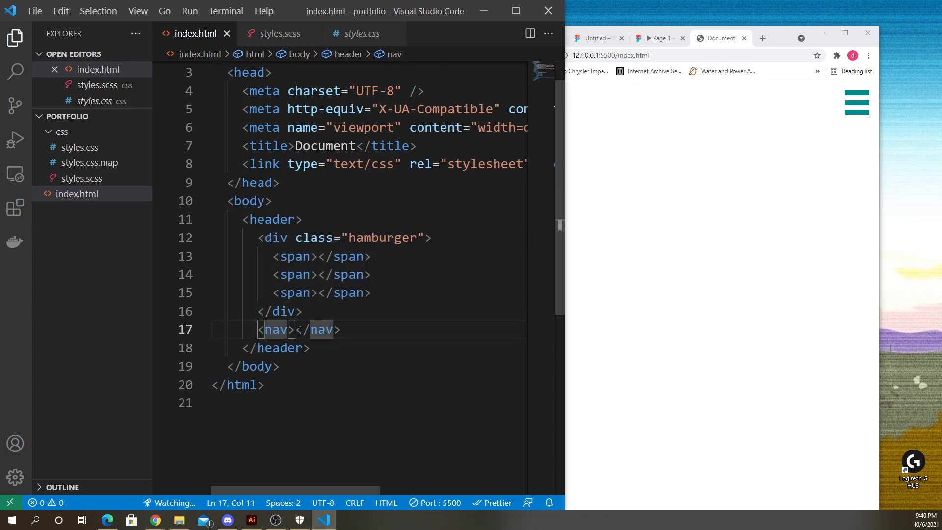
pyautogui.press('Return')
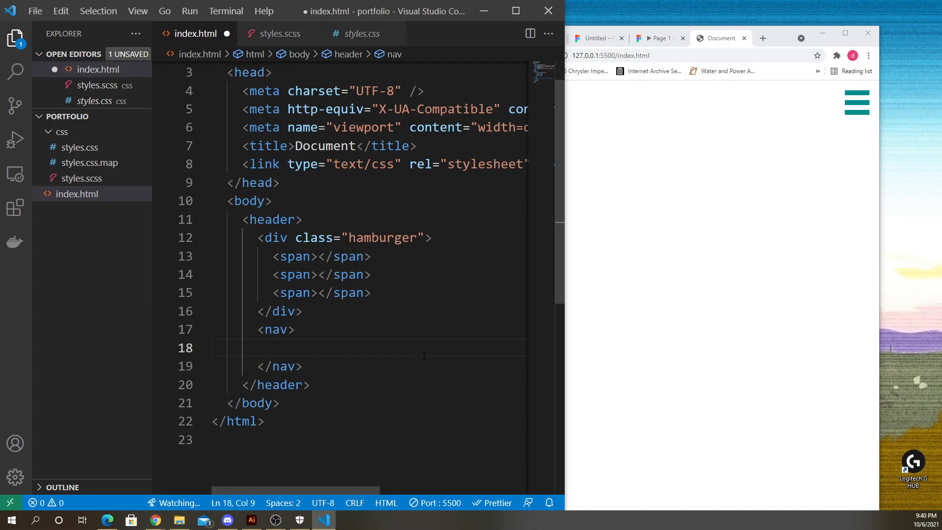
pyautogui.write('<')
pyautogui.press('BackSpace')
pyautogui.write('u')
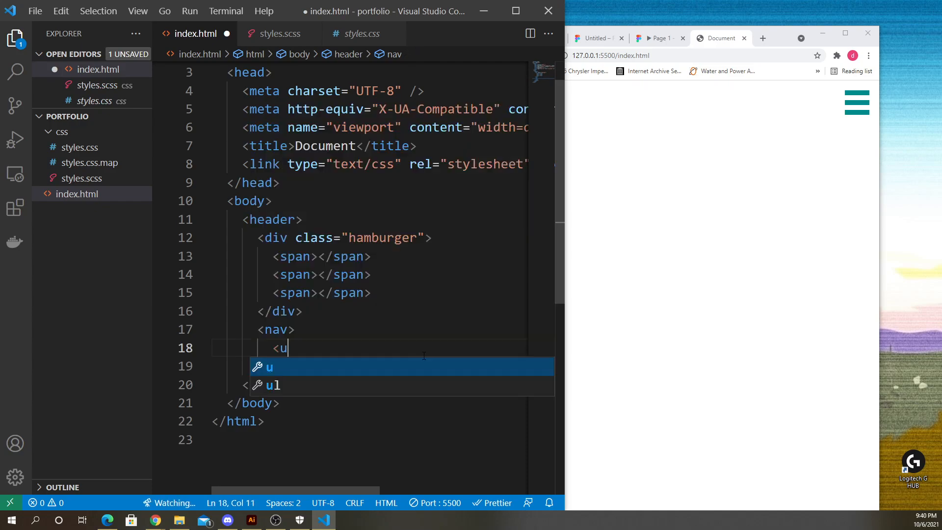
pyautogui.write('l')
pyautogui.press('Tab')
pyautogui.press('Return')
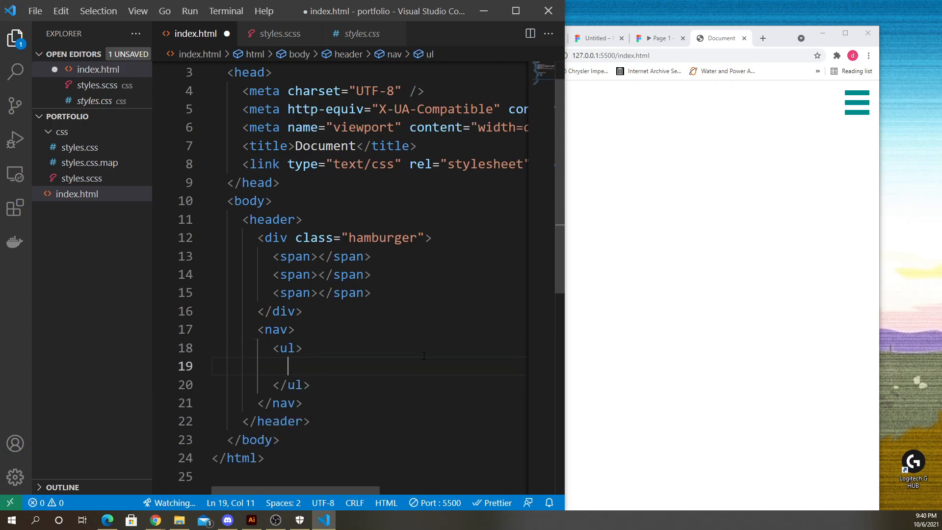
# - Add a list item containing a link with href "#" and the text Projects
pyautogui.write('li')
pyautogui.press('Tab')
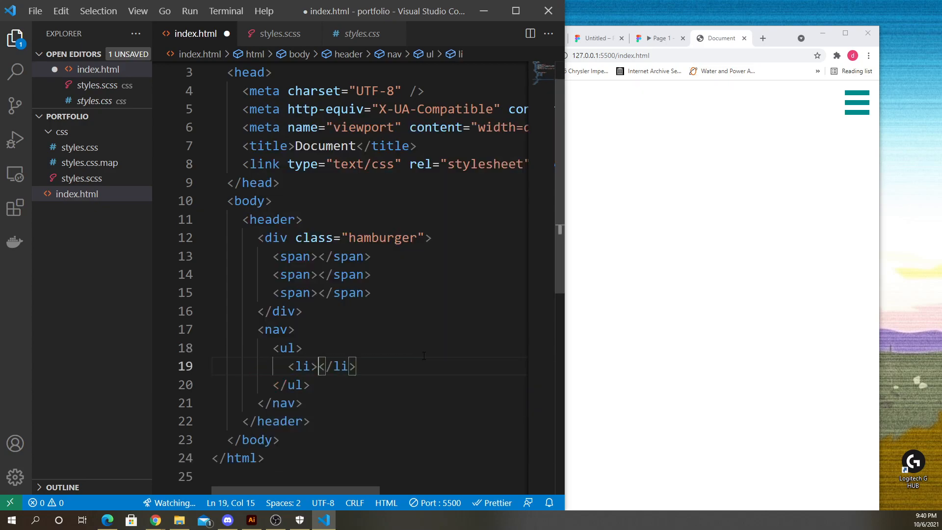
pyautogui.write('a<')
pyautogui.press('Tab')
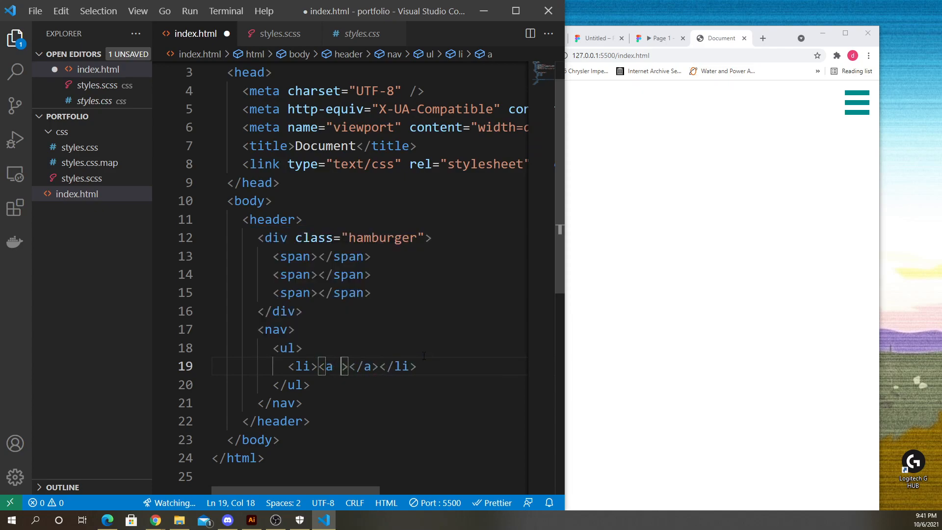
pyautogui.write("href='")
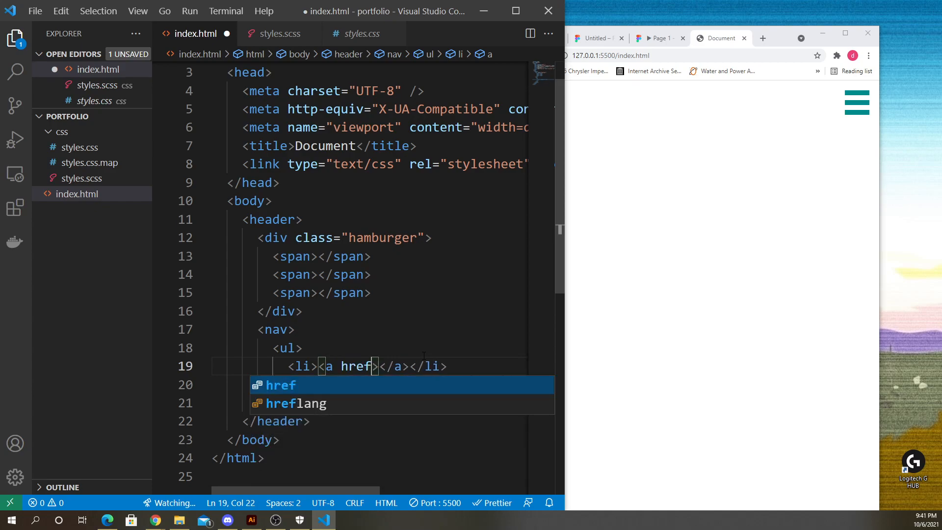
pyautogui.press('BackSpace')
pyautogui.write('"')
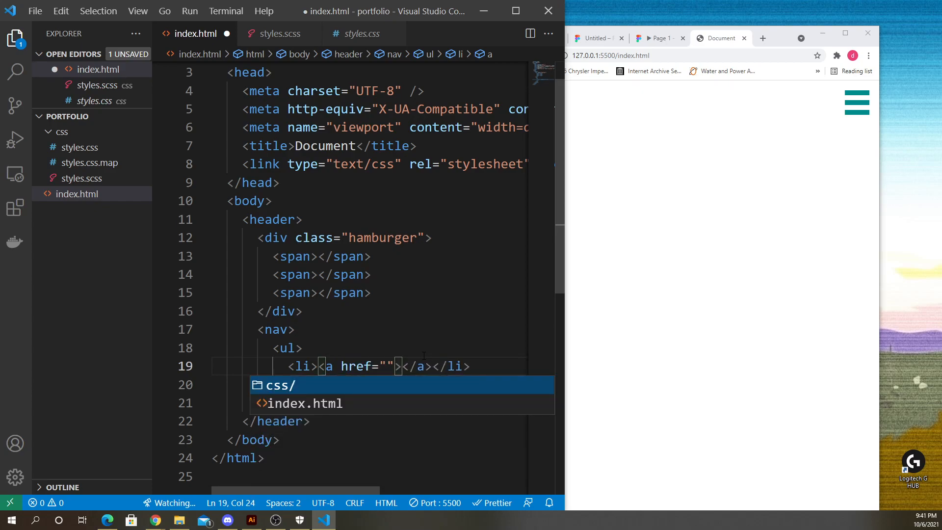
pyautogui.write('#')
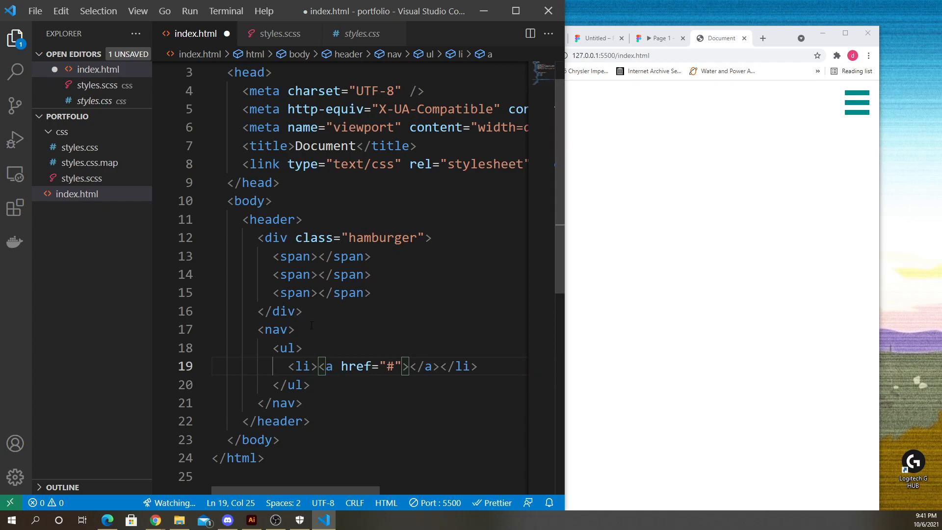
pyautogui.moveTo(387, 367); pyautogui.dragTo(394, 368)
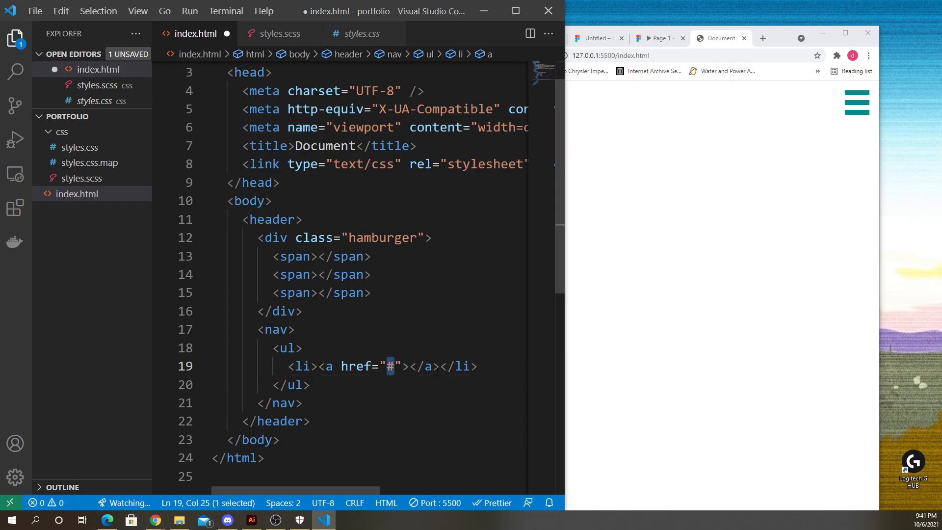
pyautogui.click(488, 367)
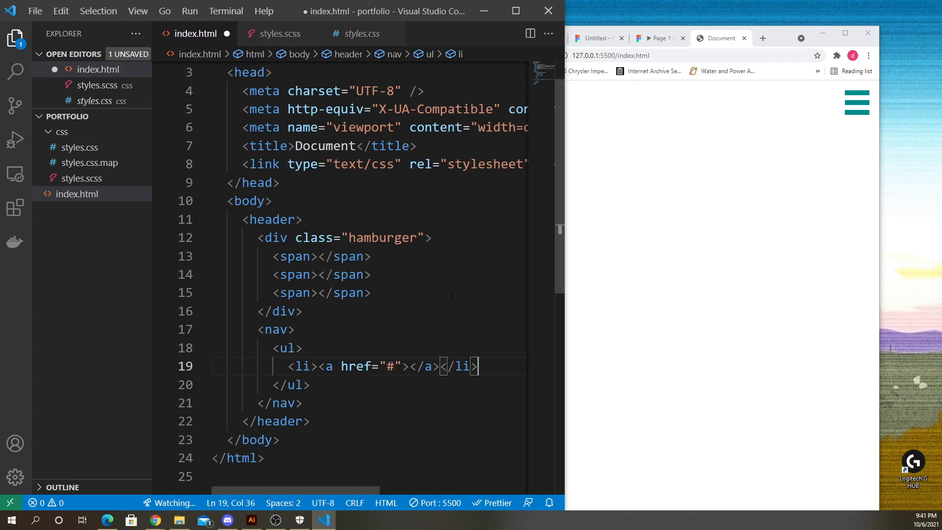
pyautogui.click(410, 371)
pyautogui.write('Projects')
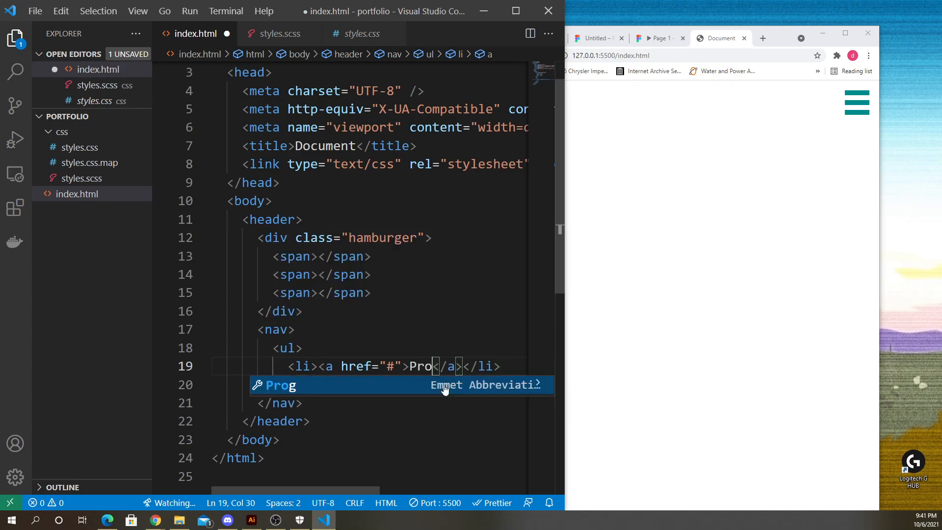
# - Duplicate the Projects list item three times below itself
pyautogui.click(285, 368)
pyautogui.moveTo(283, 368); pyautogui.dragTo(589, 361)
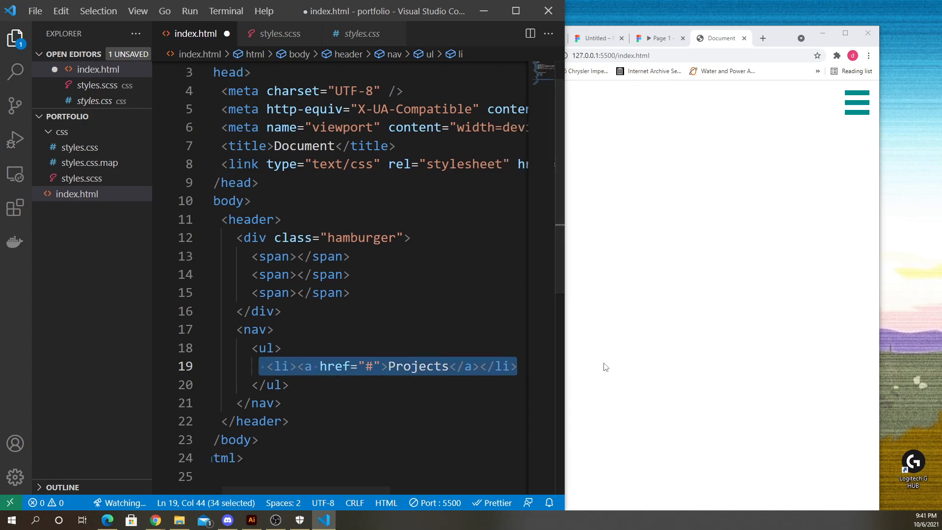
pyautogui.hotkey('ctrl', 'c')
pyautogui.click(525, 364)
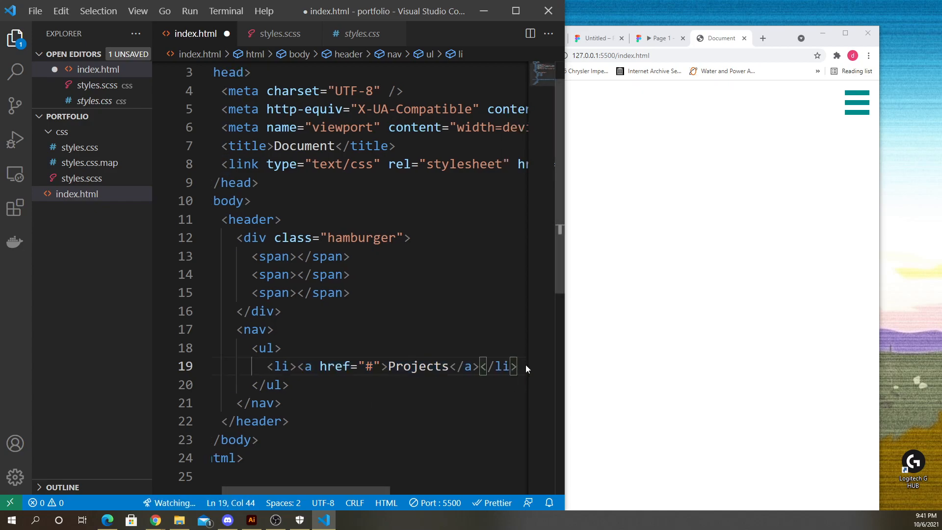
pyautogui.press('Return')
pyautogui.hotkey('ctrl', 'v')
pyautogui.press('Return')
pyautogui.hotkey('ctrl', 'v')
pyautogui.press('Return')
pyautogui.hotkey('ctrl', 'v')
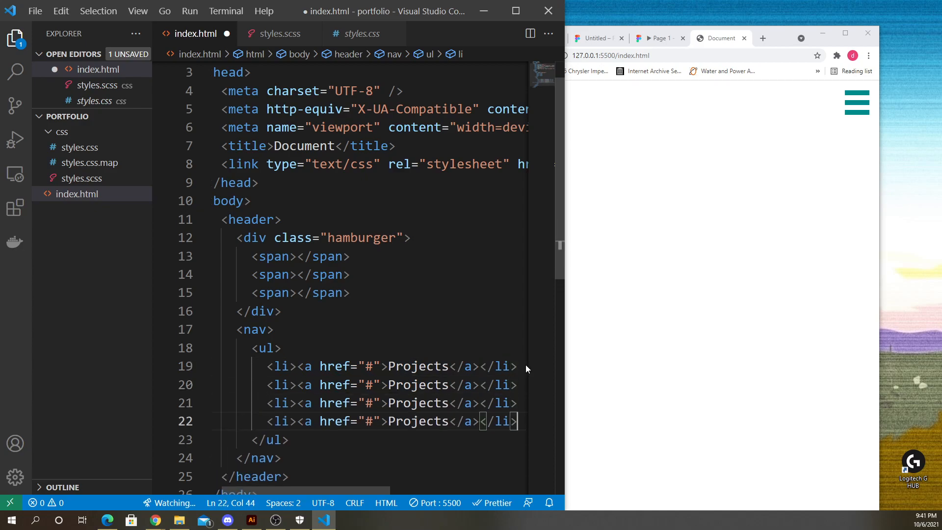
# - Change the second and third link texts to About and Blog
pyautogui.doubleClick(431, 388)
pyautogui.write('About')
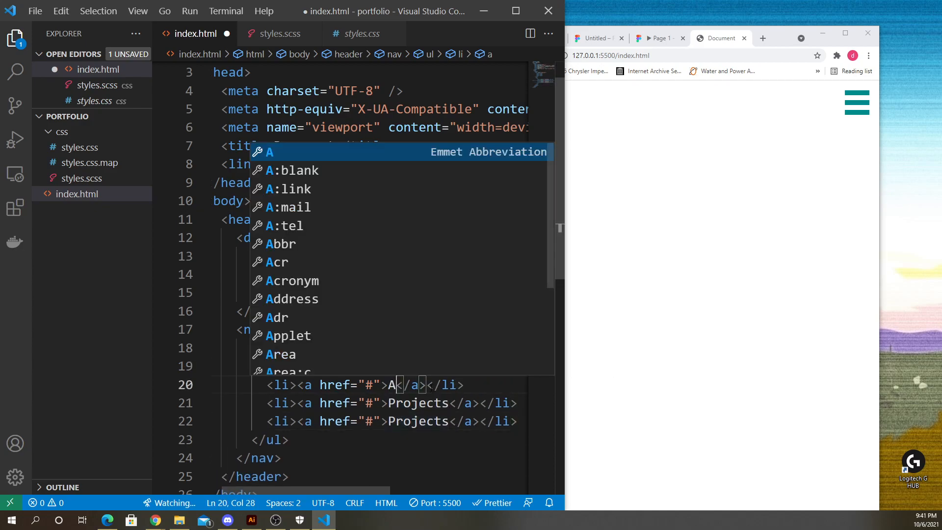
pyautogui.doubleClick(405, 397)
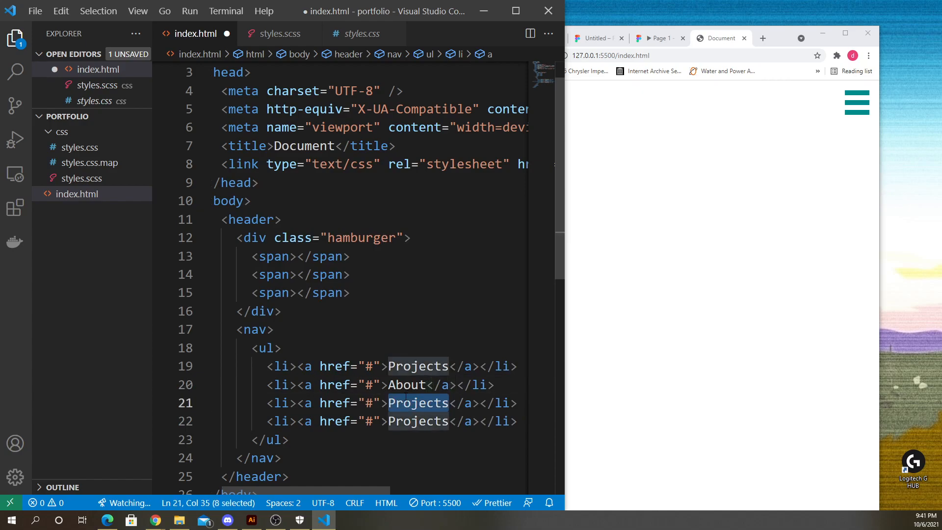
pyautogui.write('Blog')
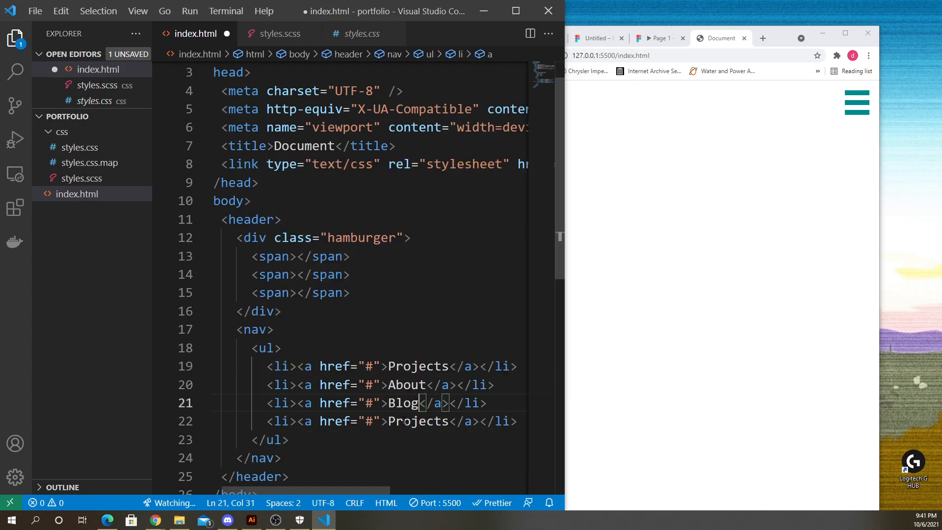
# - Change the fourth link's text to Contact and save the HTML file
pyautogui.doubleClick(406, 421)
pyautogui.write('Co')
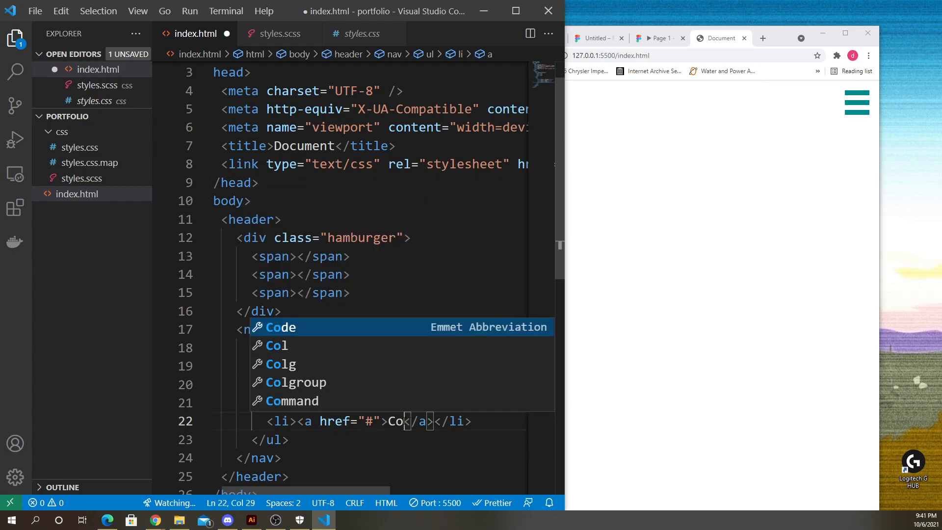
pyautogui.write('ntact')
pyautogui.hotkey('ctrl', 's')
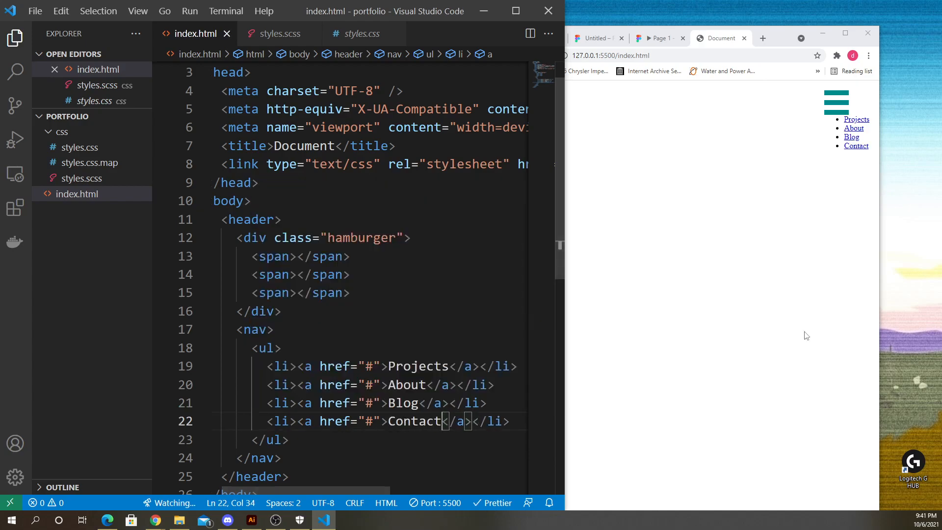
# - Review the nested header, hamburger and nav markup beside the live browser preview
pyautogui.click(806, 335)
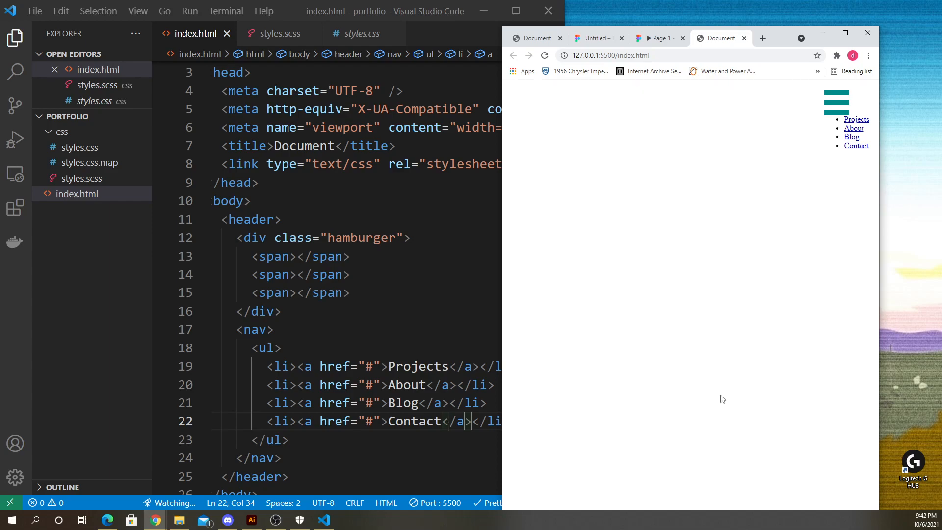
pyautogui.click(282, 348)
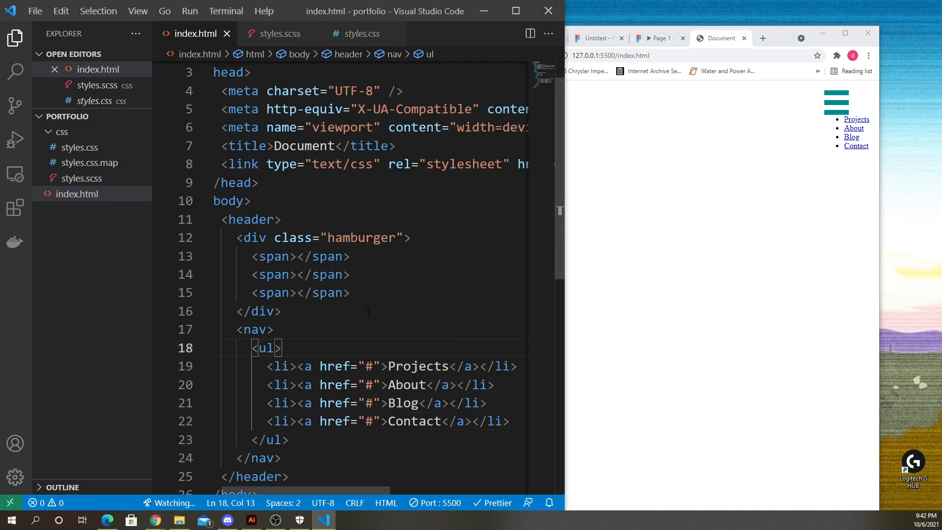
pyautogui.scroll(-2, 368, 319)
pyautogui.scroll(-1, 350, 309)
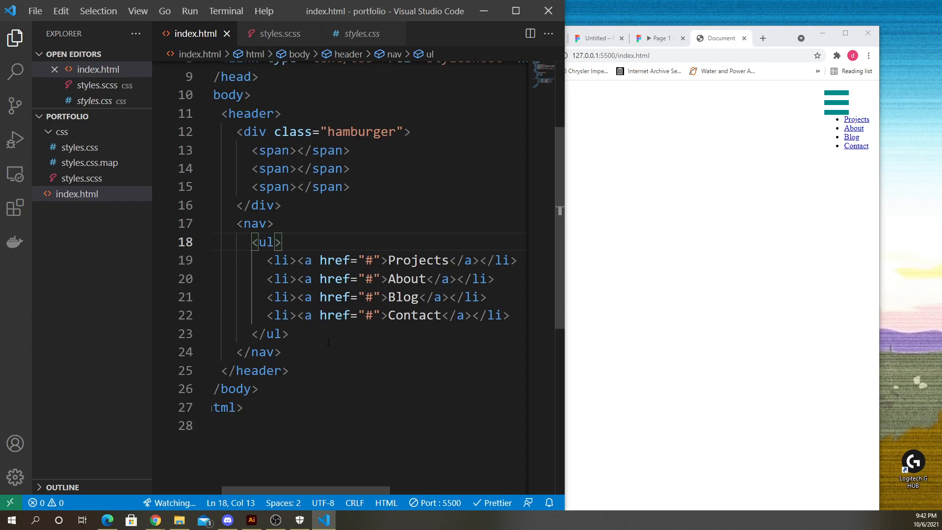
pyautogui.click(309, 336)
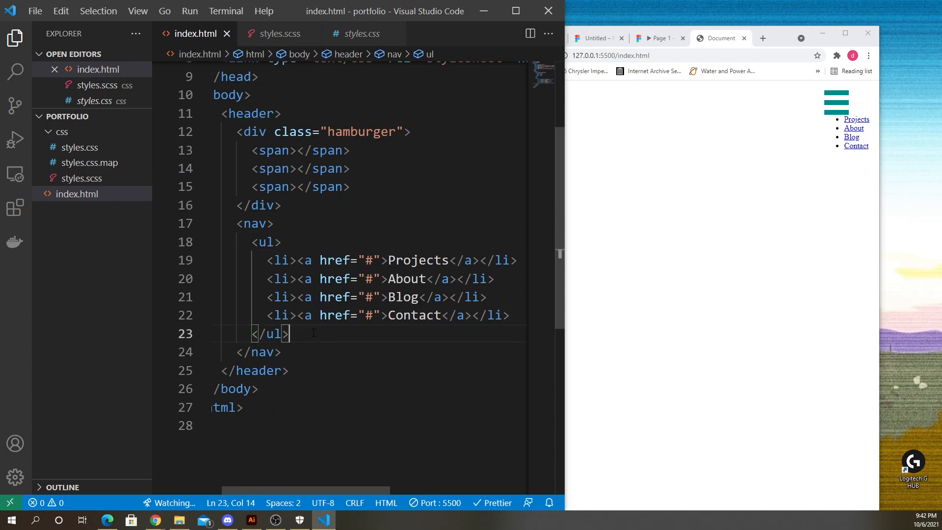
pyautogui.click(427, 235)
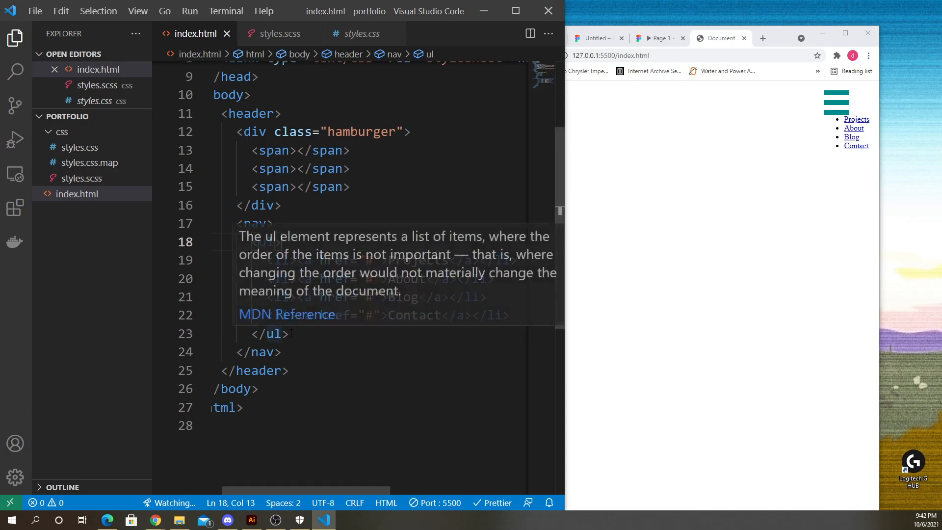
pyautogui.moveTo(291, 334); pyautogui.dragTo(335, 354)
pyautogui.click(306, 247)
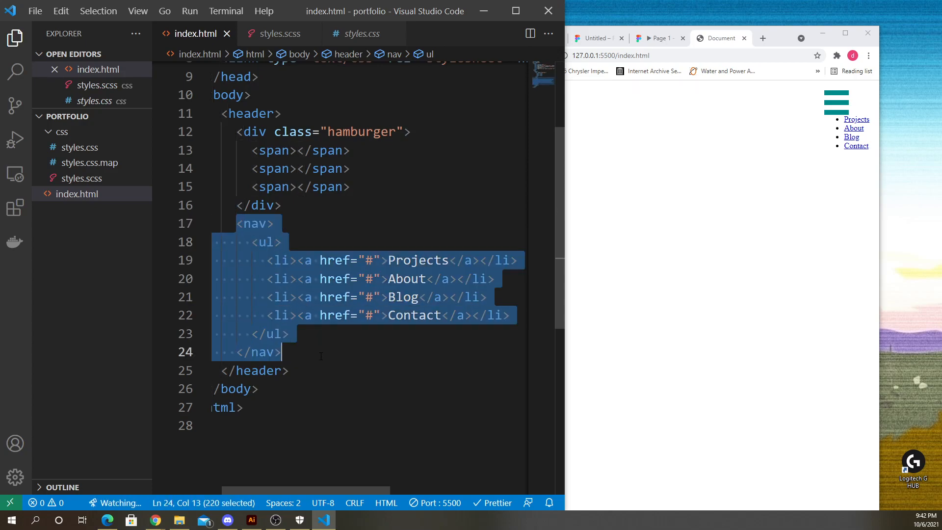
pyautogui.click(335, 354)
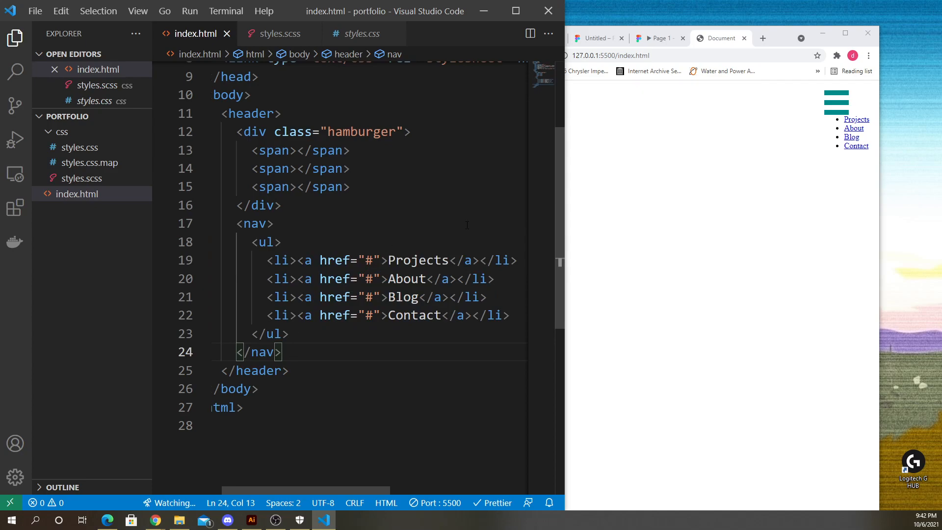
pyautogui.click(466, 205)
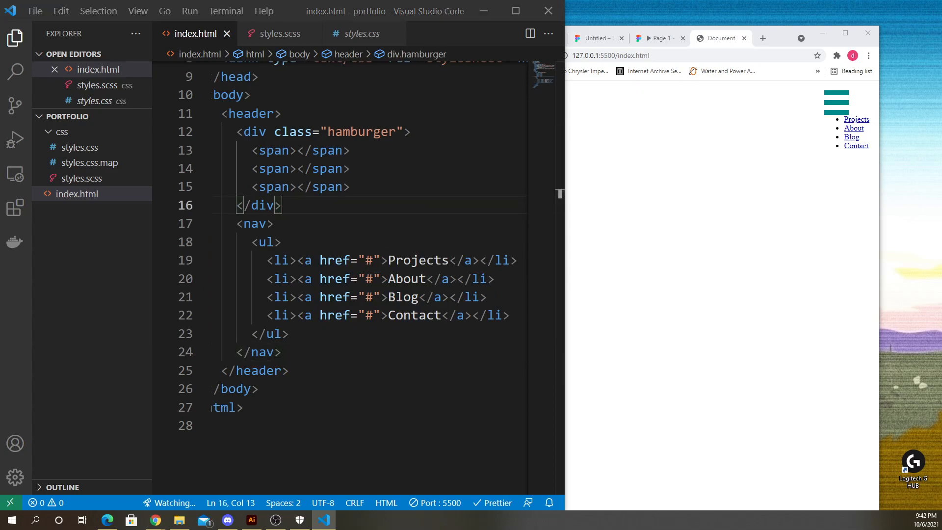
pyautogui.click(535, 188)
pyautogui.moveTo(565, 252); pyautogui.dragTo(640, 250)
pyautogui.click(274, 34)
pyautogui.click(210, 41)
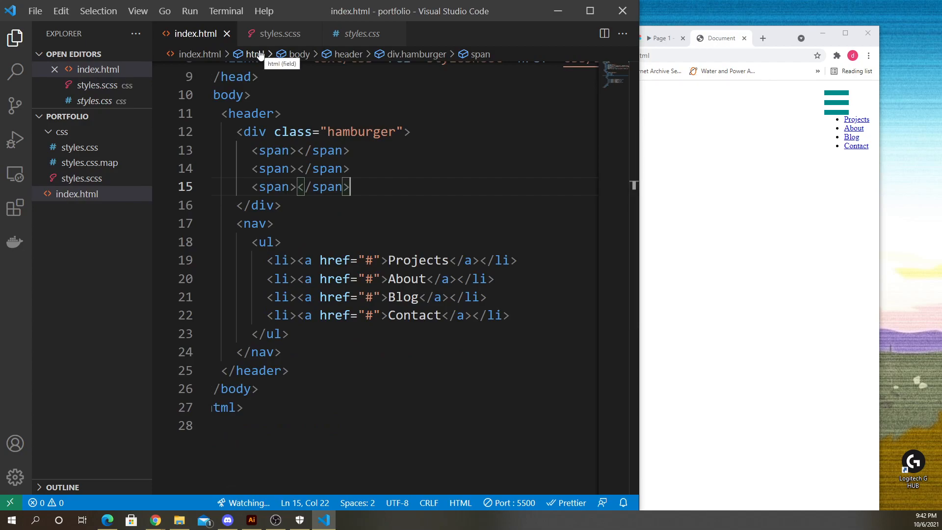
# - Compare the header's span and nav blocks in the HTML with the rendered page in the browser
pyautogui.click(294, 116)
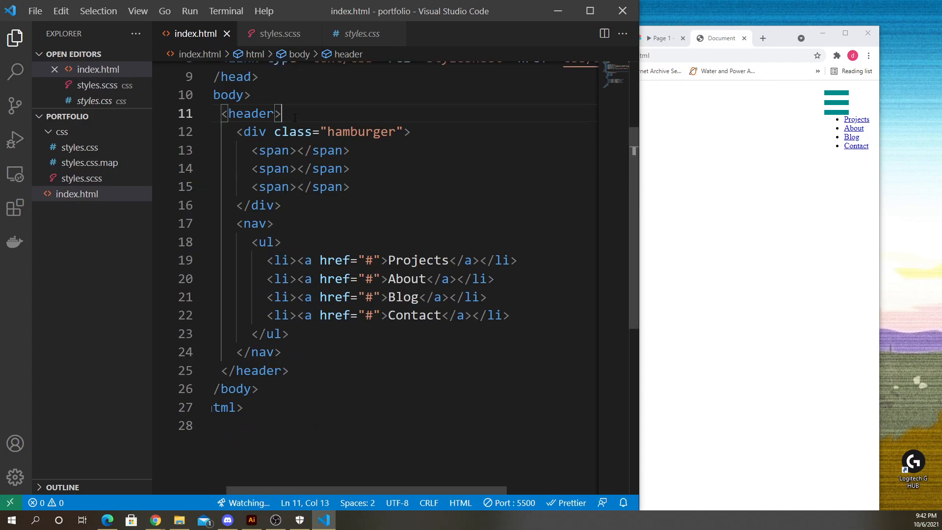
pyautogui.scroll(4, 260, 296)
pyautogui.click(810, 181)
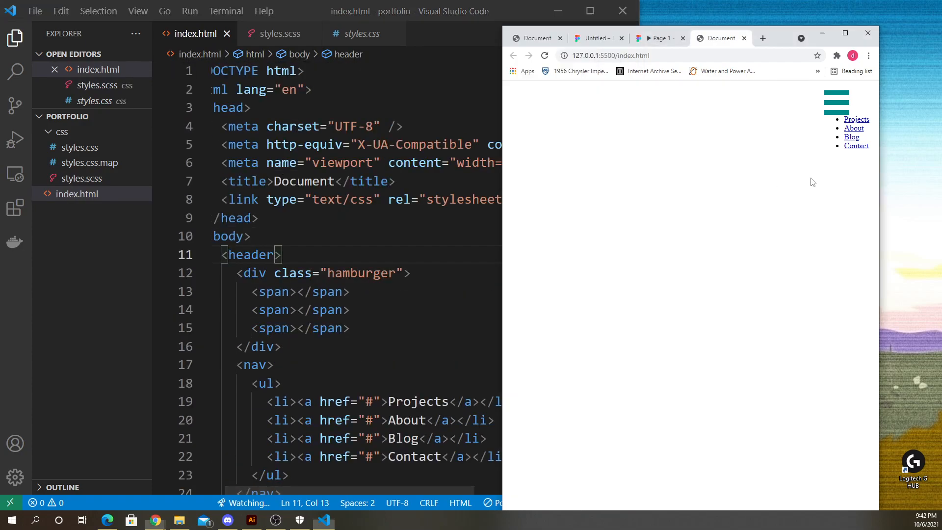
pyautogui.click(419, 294)
pyautogui.scroll(-2, 372, 292)
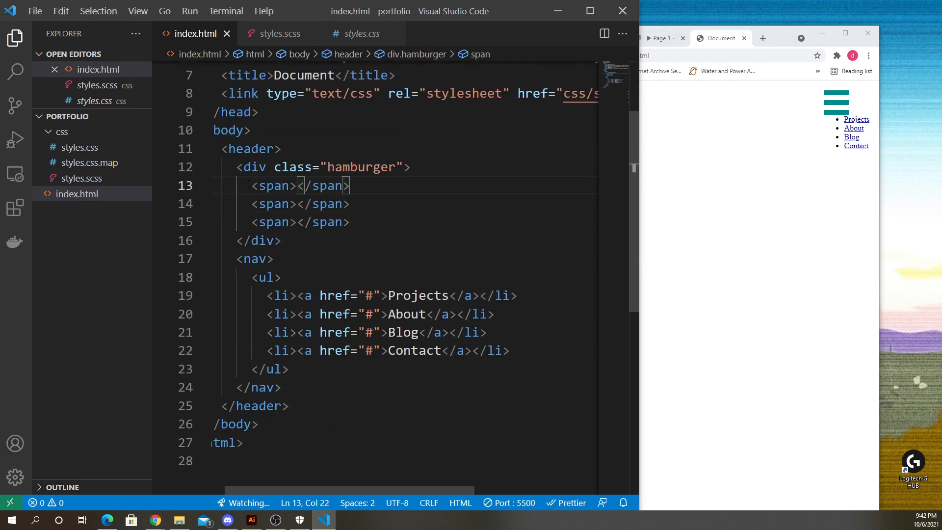
pyautogui.moveTo(247, 185); pyautogui.dragTo(393, 226)
pyautogui.click(393, 227)
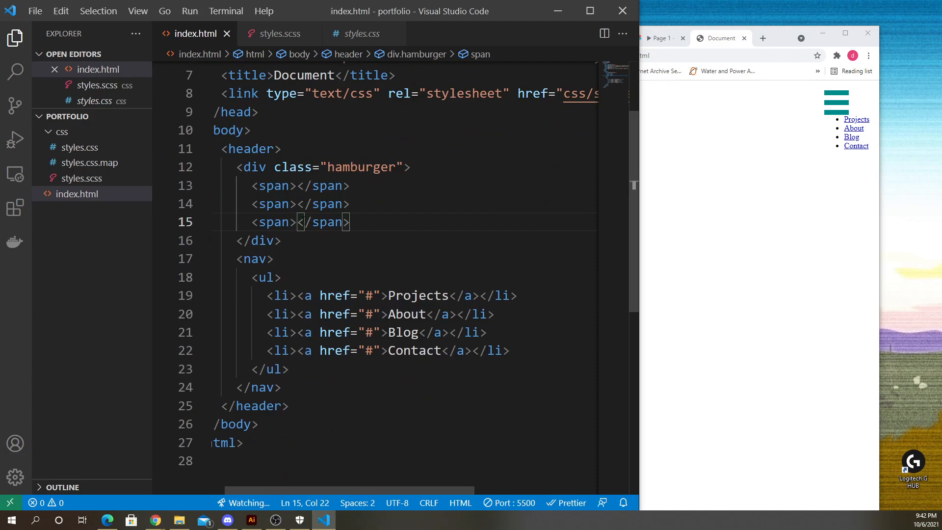
pyautogui.moveTo(223, 147); pyautogui.dragTo(365, 402)
pyautogui.click(366, 403)
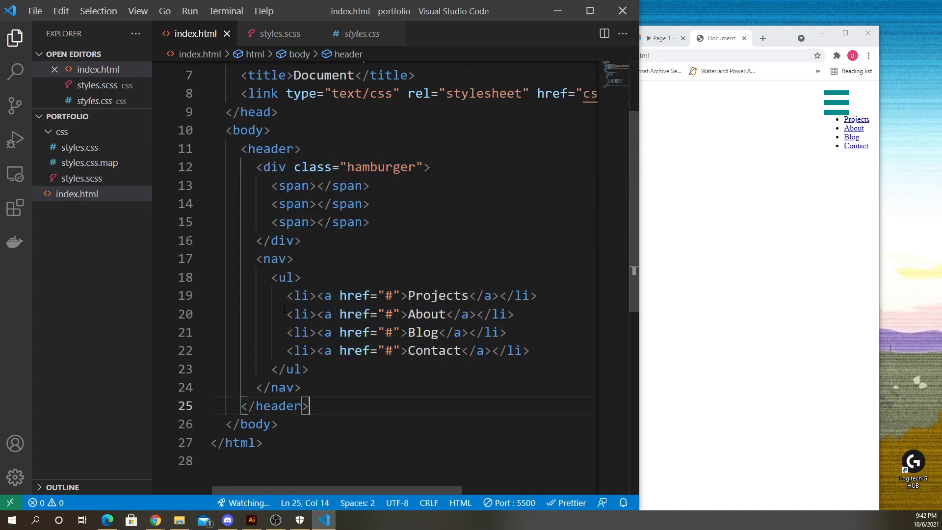
pyautogui.click(818, 280)
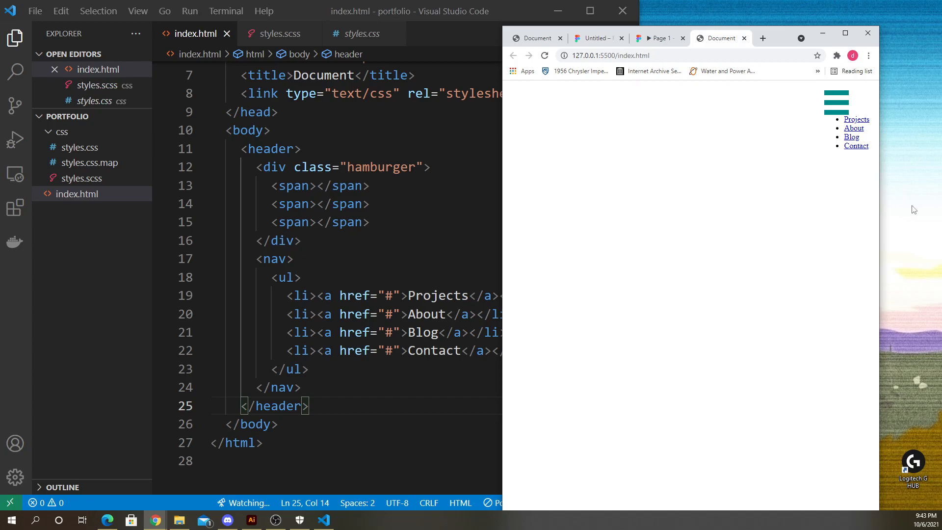
pyautogui.moveTo(778, 28); pyautogui.dragTo(647, 17)
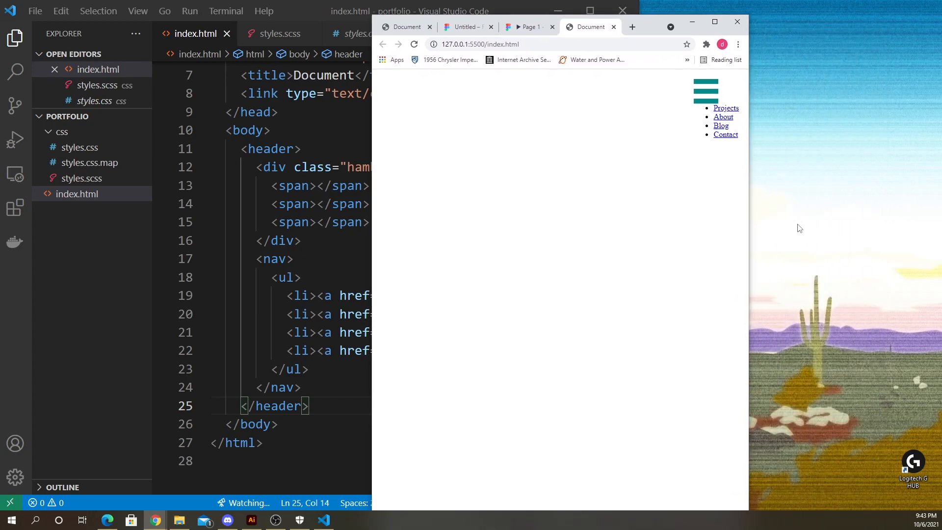
pyautogui.rightClick(798, 225)
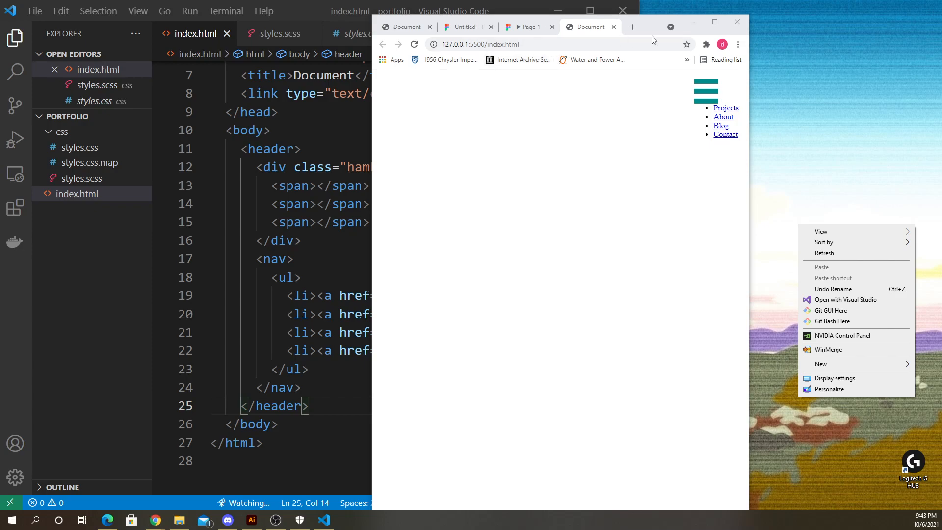
pyautogui.moveTo(646, 25); pyautogui.dragTo(823, 21)
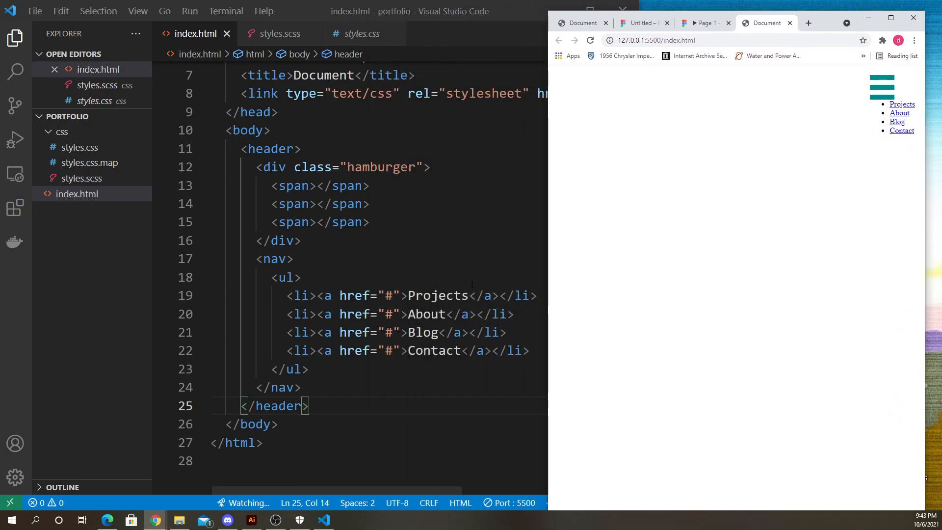
# - Scroll through the complete HTML document to review its structure
pyautogui.click(544, 250)
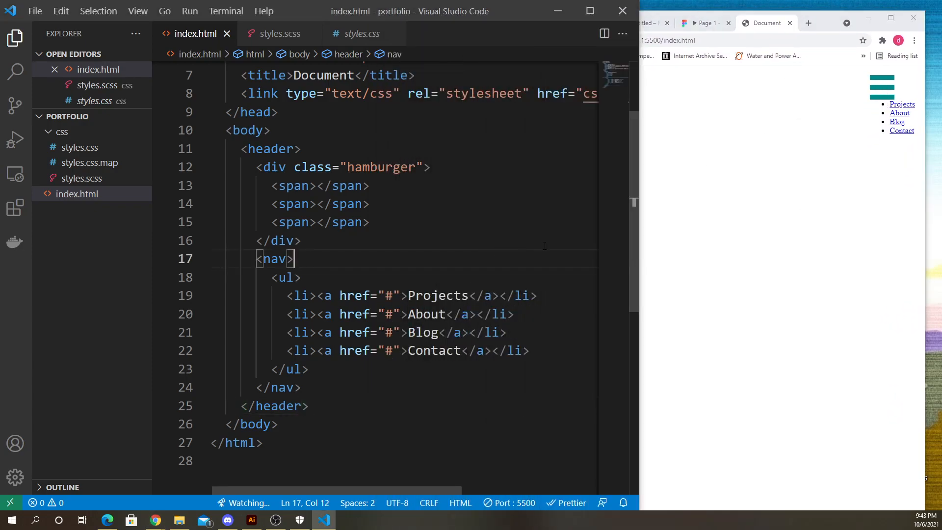
pyautogui.click(378, 391)
pyautogui.scroll(2, 367, 368)
pyautogui.scroll(-3, 363, 358)
pyautogui.scroll(3, 354, 344)
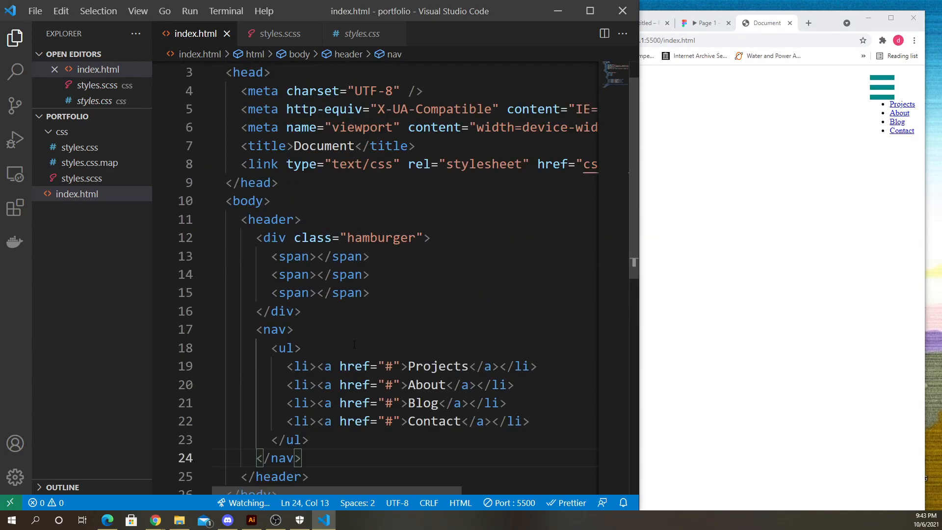
pyautogui.scroll(-2, 368, 348)
pyautogui.keyDown('ctrl'); pyautogui.scroll(-5, 380, 352); pyautogui.keyUp('ctrl')
pyautogui.keyDown('ctrl'); pyautogui.scroll(2, 380, 352); pyautogui.keyUp('ctrl')
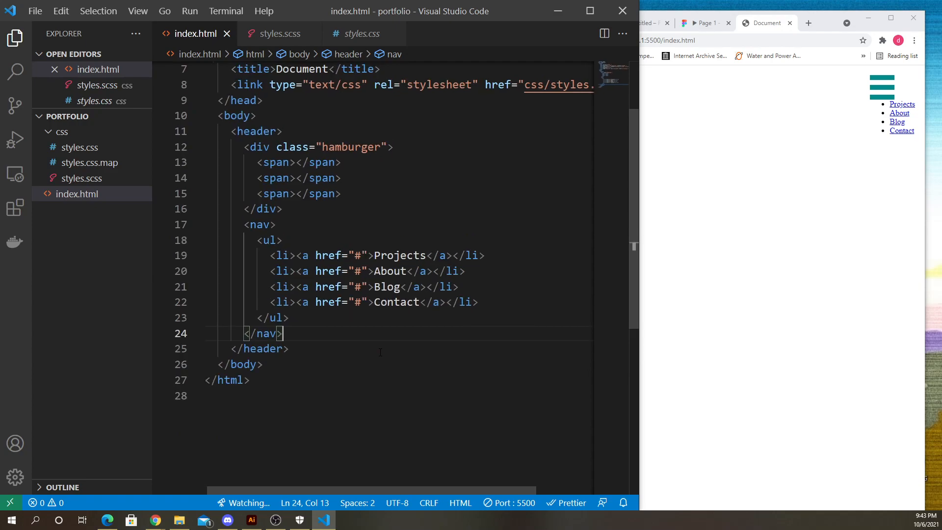
pyautogui.scroll(2, 407, 265)
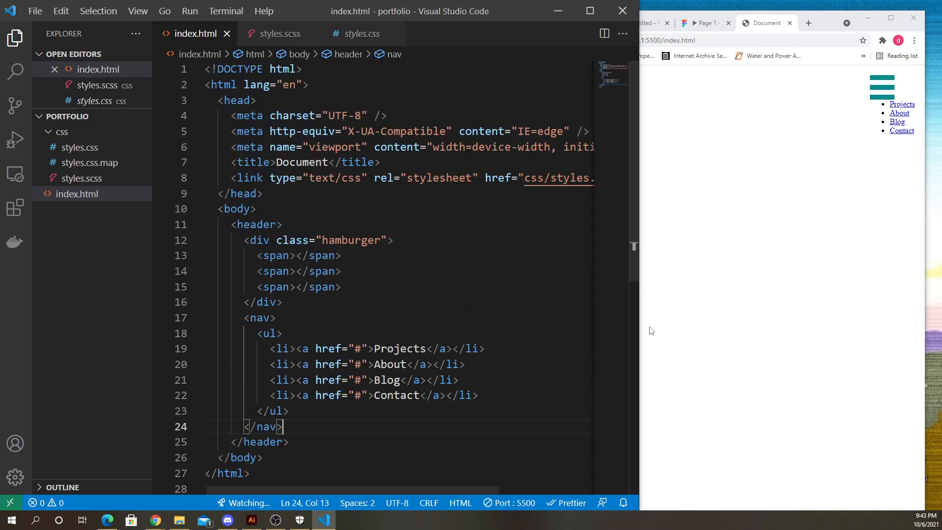
# - Widen the editor and open styles.scss in a split view beside index.html
pyautogui.moveTo(639, 325); pyautogui.dragTo(941, 324)
pyautogui.click(268, 35)
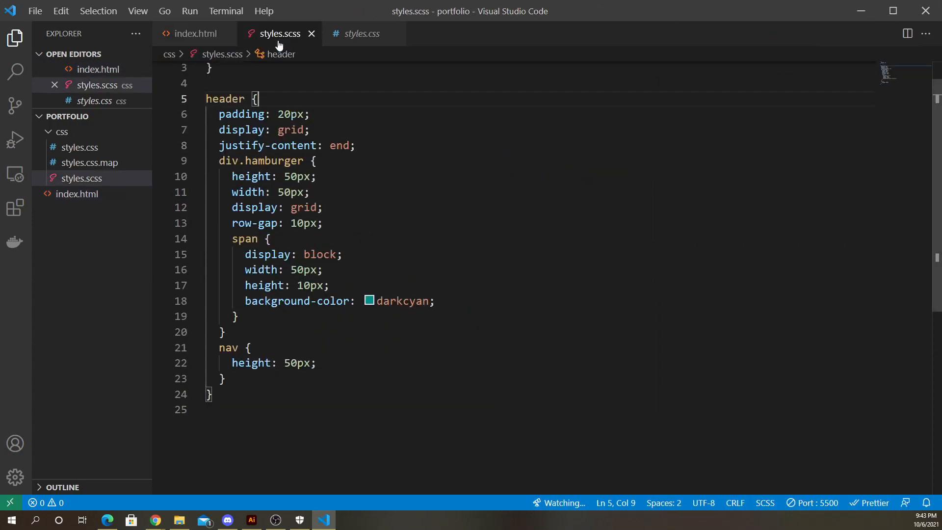
pyautogui.click(902, 40)
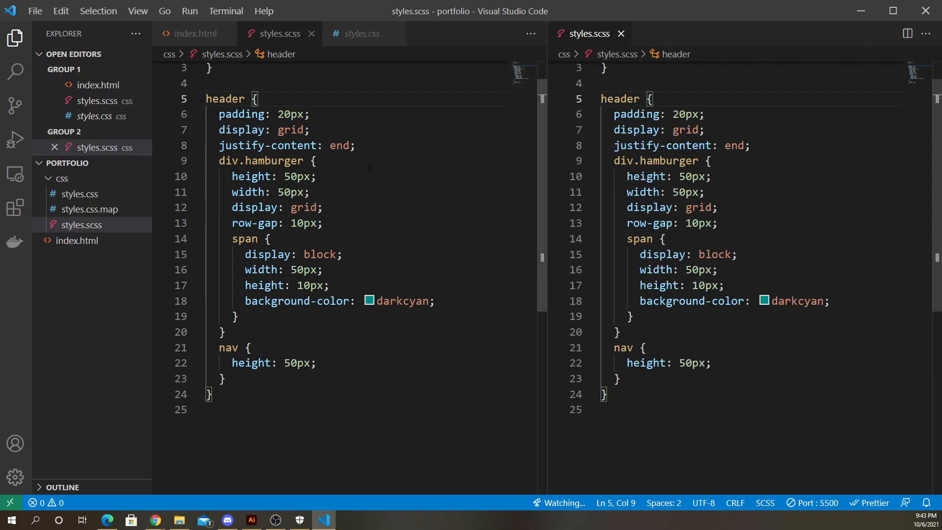
pyautogui.click(196, 34)
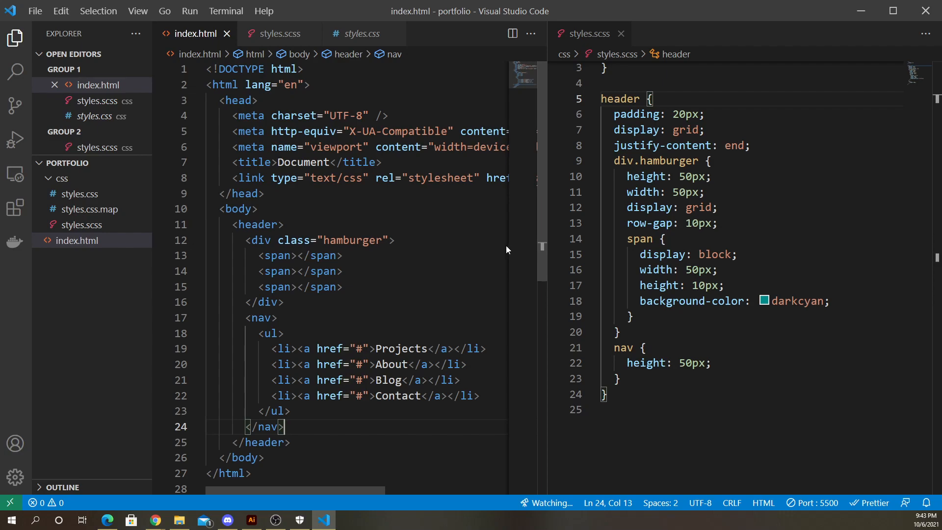
# - Review the nested SCSS rules for the header, hamburger spans and nav
pyautogui.click(620, 223)
pyautogui.scroll(1, 637, 191)
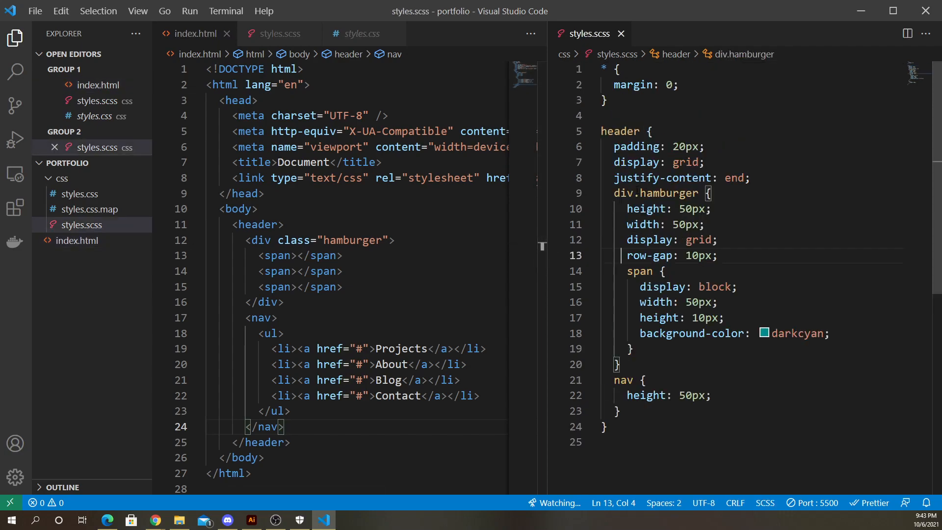
pyautogui.moveTo(625, 432); pyautogui.dragTo(599, 79)
pyautogui.click(690, 133)
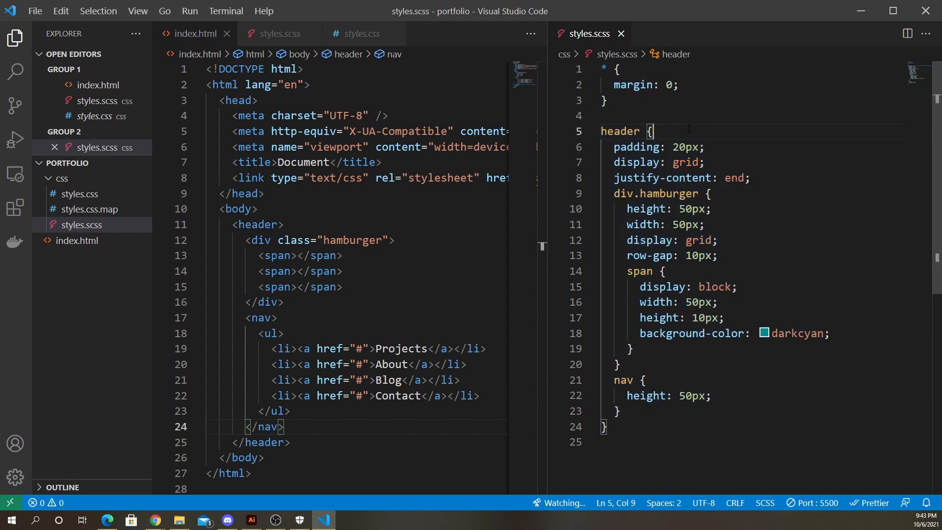
# - Move the compiled styles.css into the right editor group and examine its flattened header, hamburger and nav selectors
pyautogui.click(362, 38)
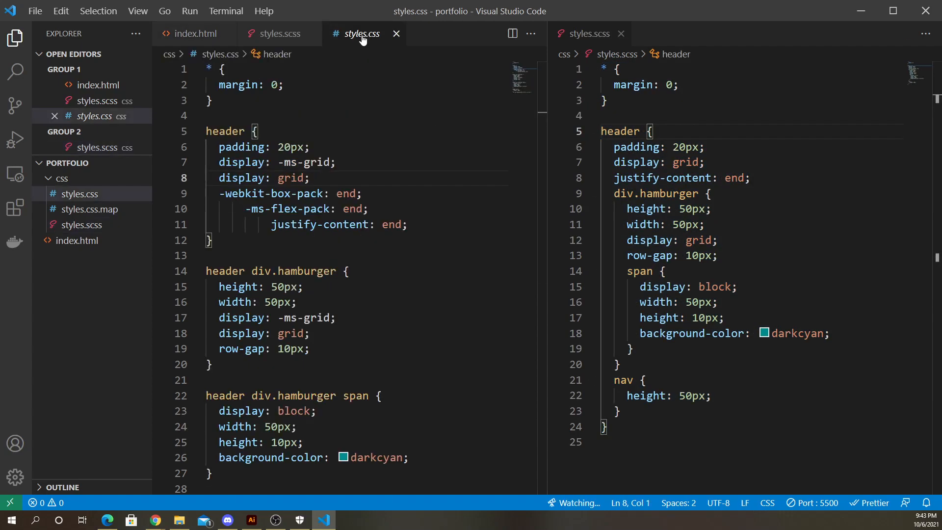
pyautogui.moveTo(363, 41); pyautogui.dragTo(696, 39)
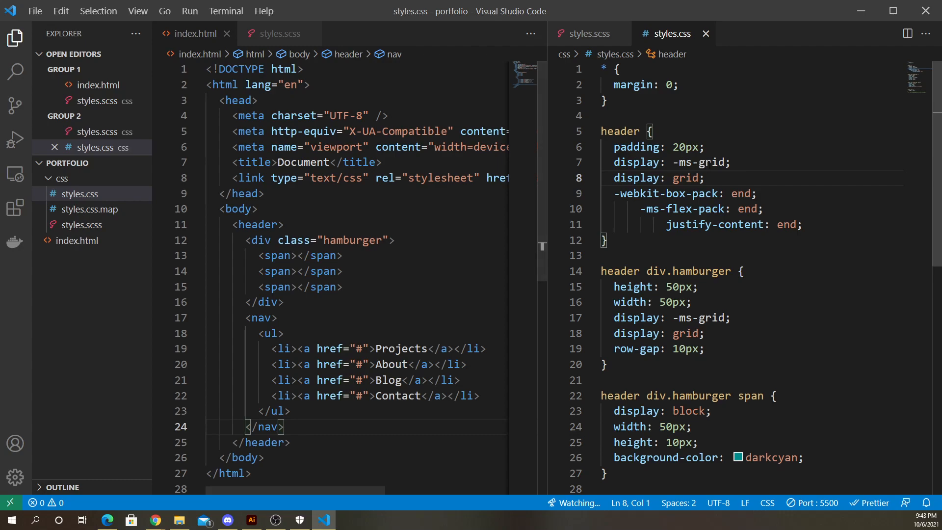
pyautogui.click(617, 130)
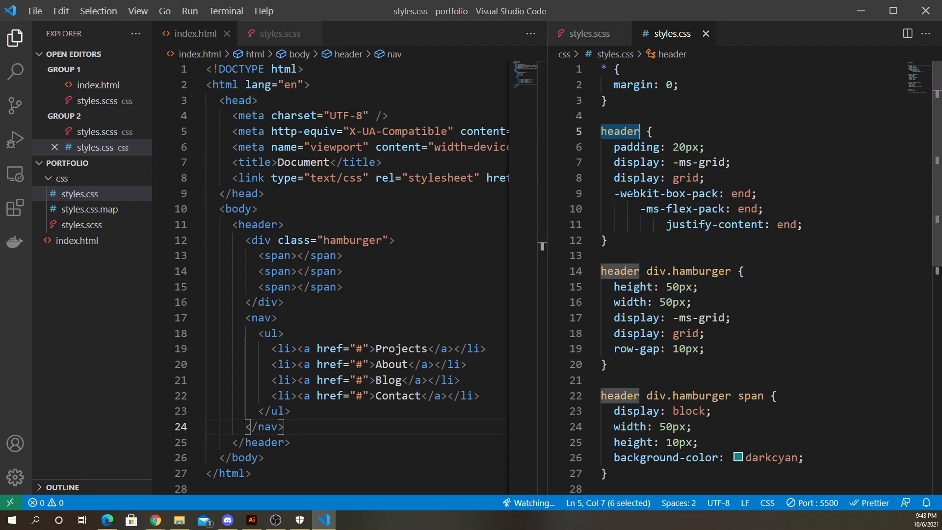
pyautogui.scroll(-3, 637, 196)
pyautogui.click(713, 201)
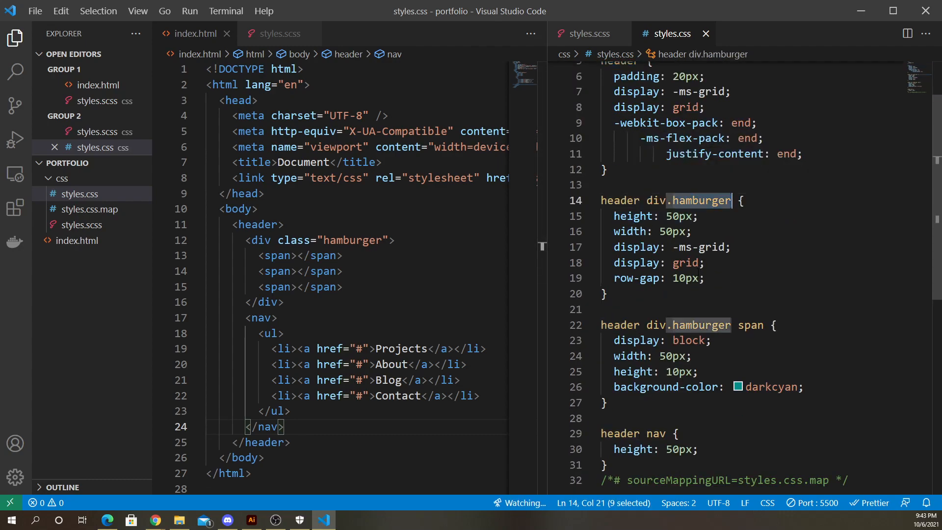
pyautogui.scroll(-2, 712, 201)
pyautogui.click(751, 255)
pyautogui.scroll(-3, 750, 254)
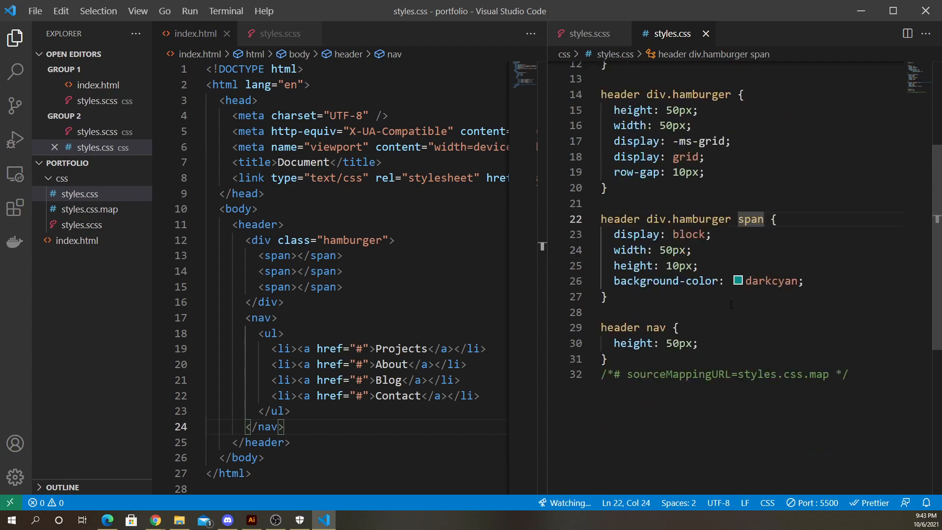
pyautogui.click(640, 293)
pyautogui.click(666, 293)
pyautogui.click(730, 292)
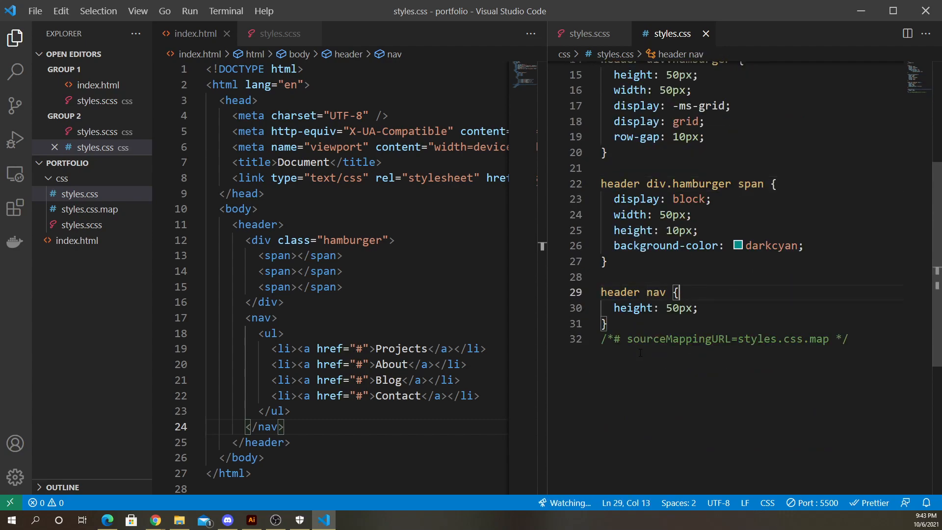
# - Compare the compiled styles.css selectors against the nested SCSS header rules by switching between the two files
pyautogui.scroll(4, 731, 292)
pyautogui.scroll(-2, 730, 292)
pyautogui.scroll(-2, 611, 393)
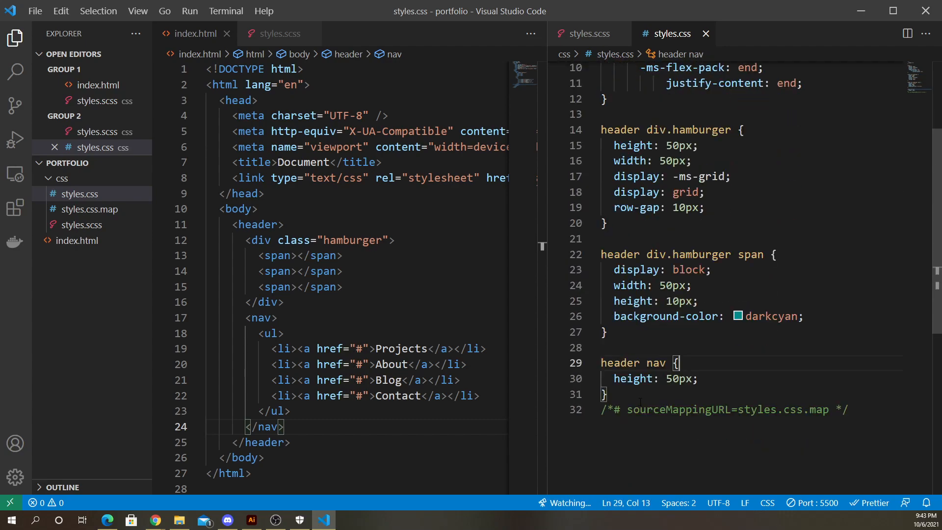
pyautogui.moveTo(610, 394); pyautogui.dragTo(588, 70)
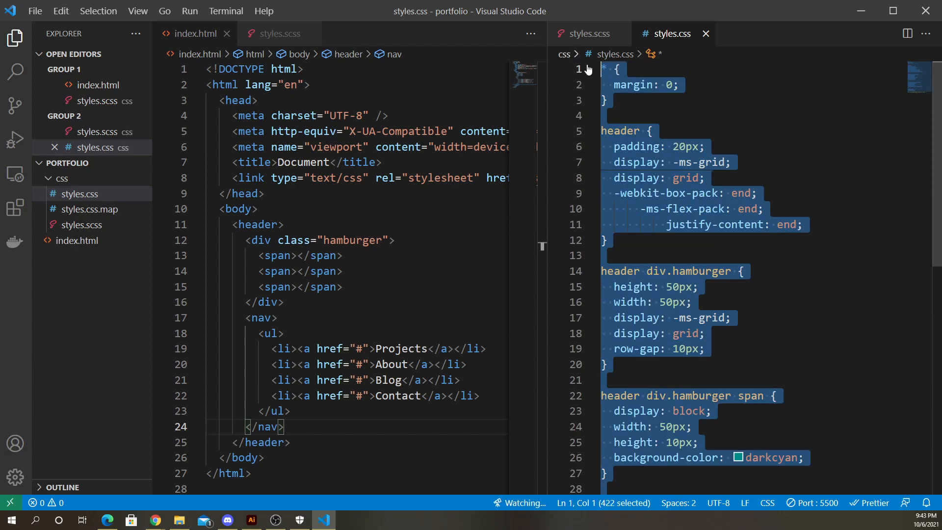
pyautogui.click(602, 36)
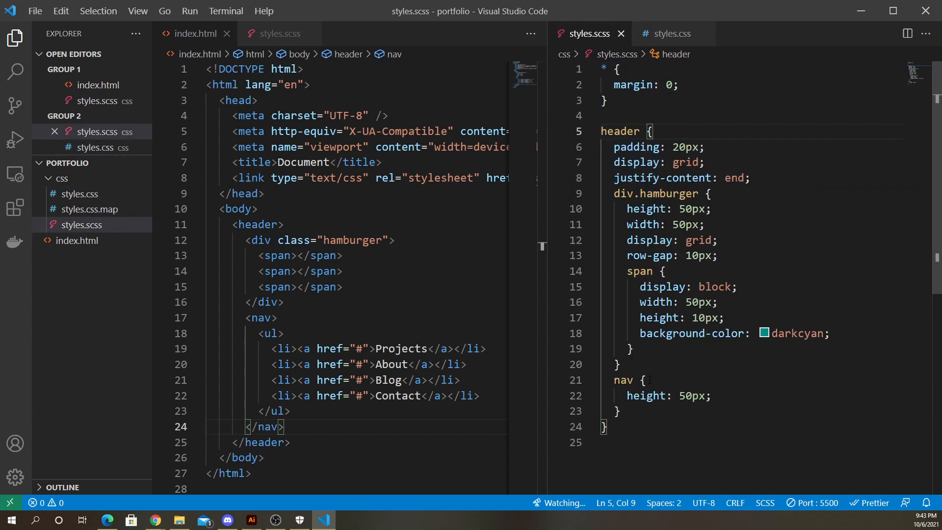
pyautogui.moveTo(608, 427); pyautogui.dragTo(599, 148)
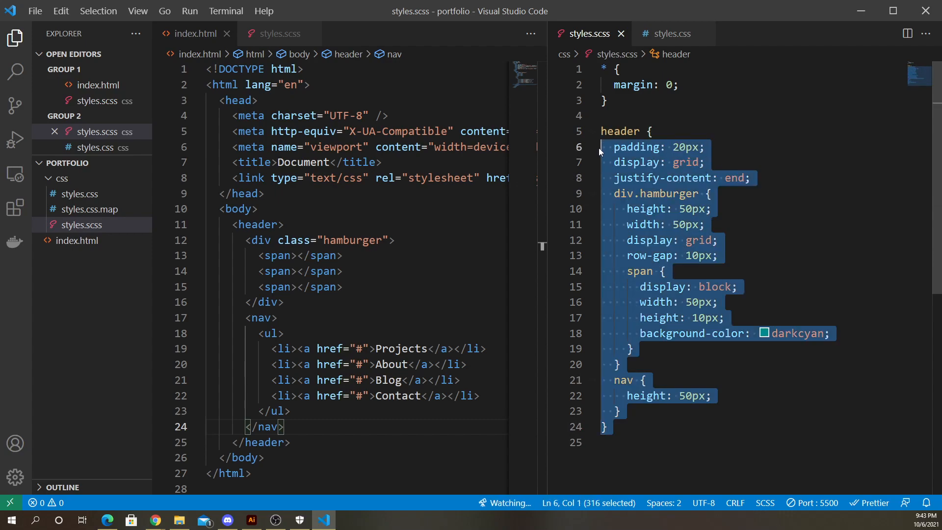
pyautogui.click(687, 39)
pyautogui.click(638, 240)
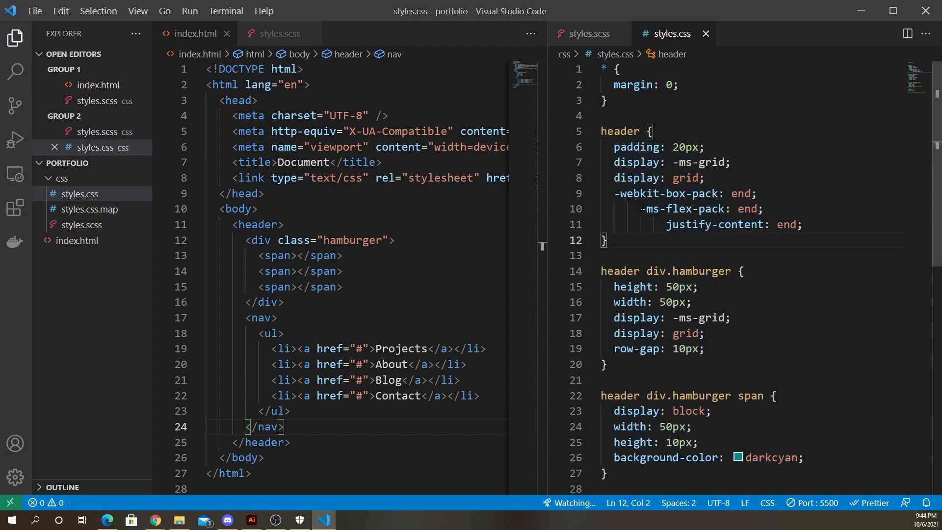
pyautogui.scroll(-5, 736, 275)
pyautogui.scroll(5, 735, 275)
pyautogui.click(593, 39)
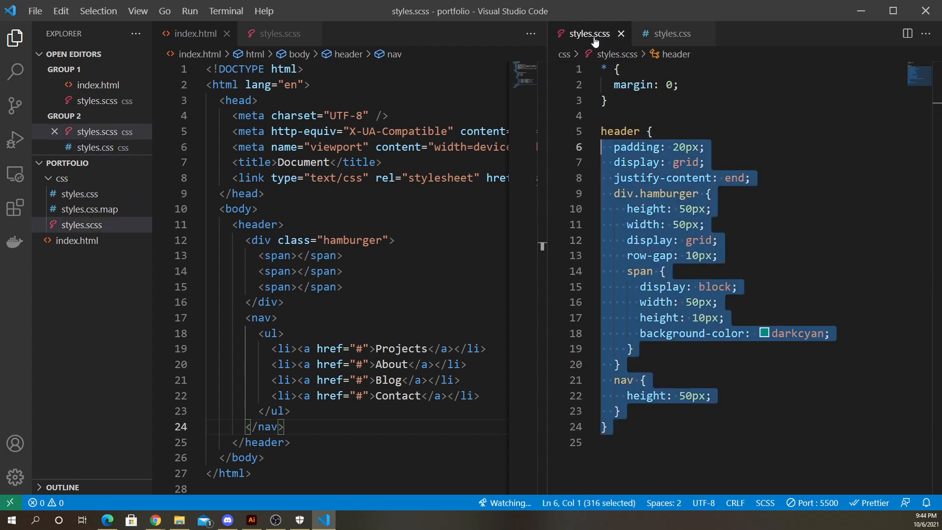
pyautogui.click(719, 255)
pyautogui.moveTo(601, 131); pyautogui.dragTo(646, 426)
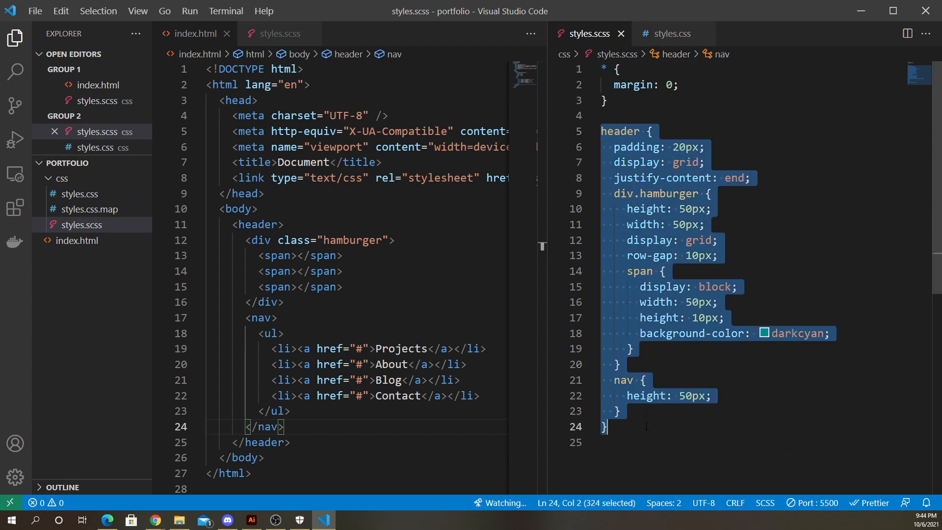
pyautogui.click(643, 434)
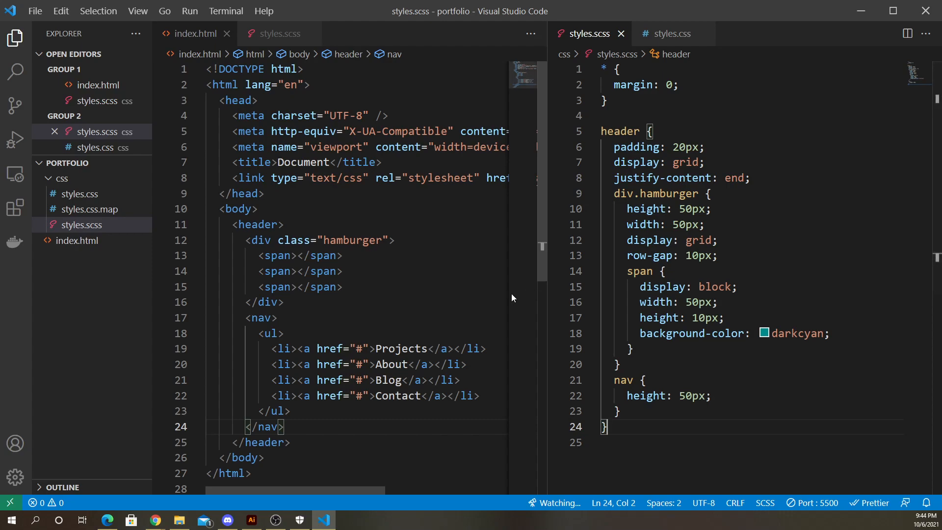
# - Widen the right editor group and collapse the Open Editors list and the css folder in the explorer
pyautogui.moveTo(547, 288); pyautogui.dragTo(788, 319)
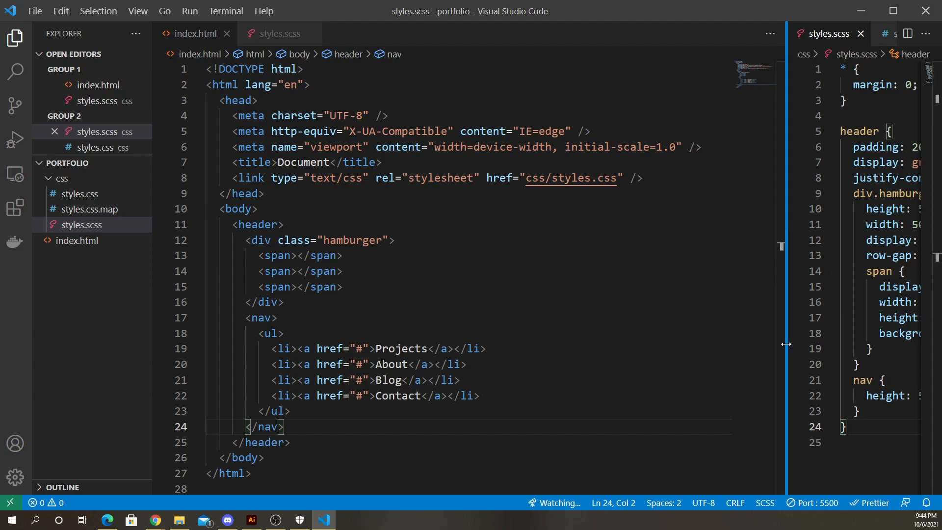
pyautogui.moveTo(786, 344); pyautogui.dragTo(440, 328)
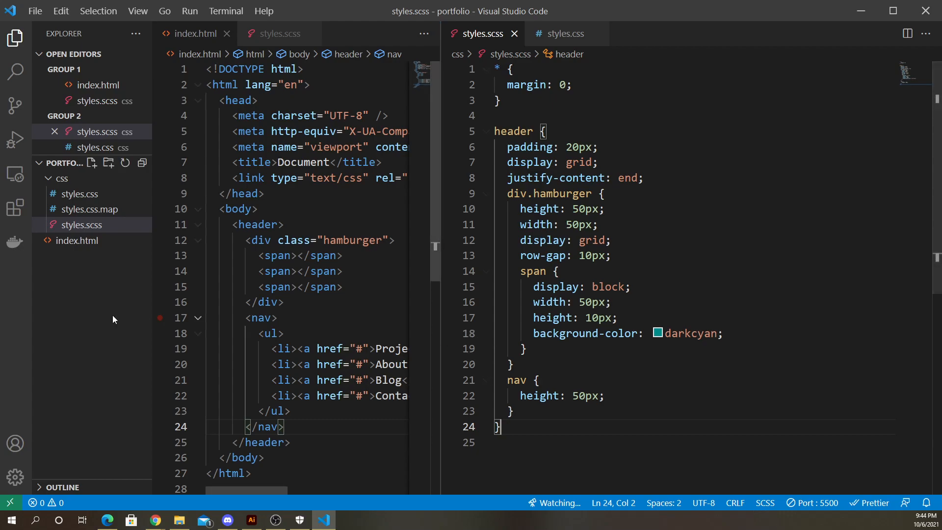
pyautogui.click(41, 55)
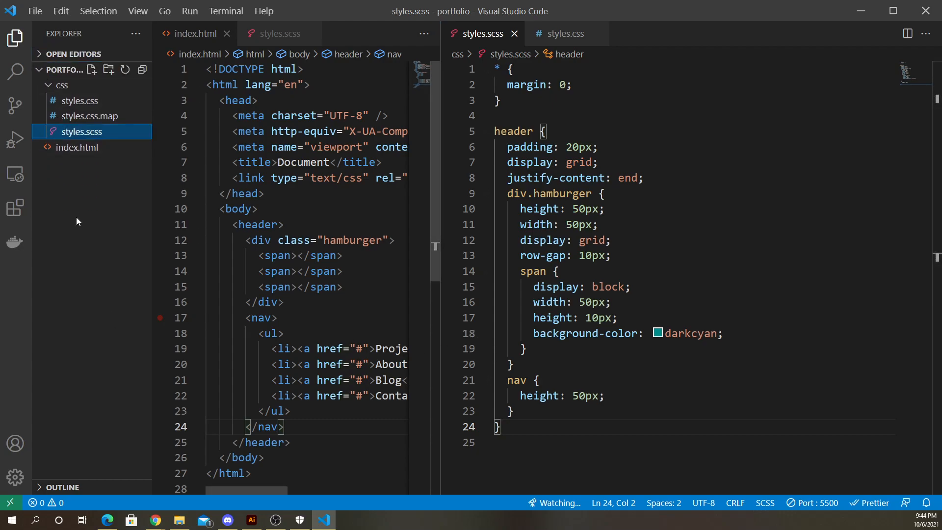
pyautogui.click(51, 88)
pyautogui.click(51, 89)
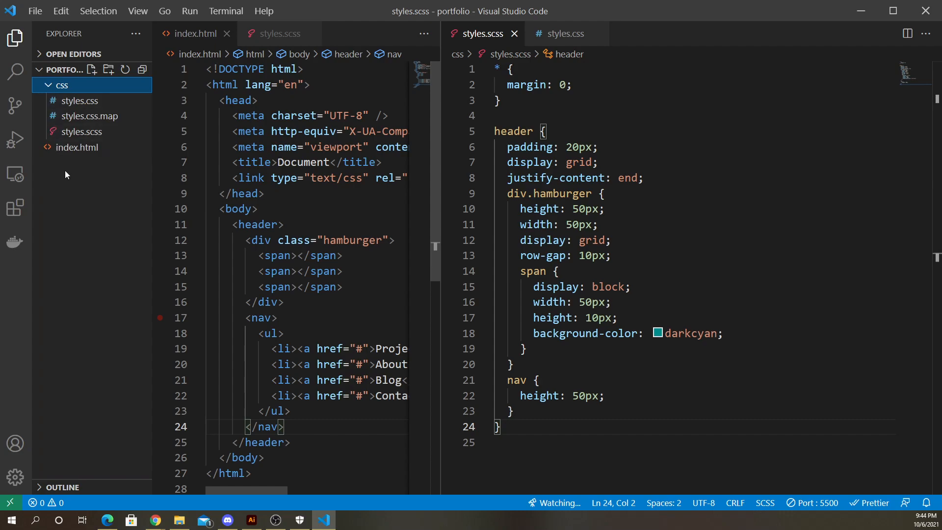
pyautogui.press('Left')
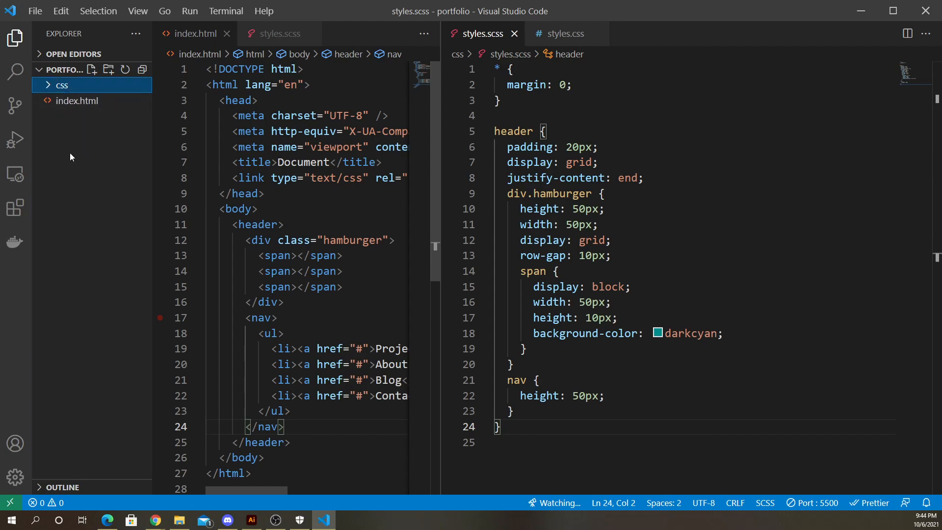
# - Open index.html, styles.scss, styles.css.map and styles.css in turn from the explorer to inspect the project files
pyautogui.click(72, 104)
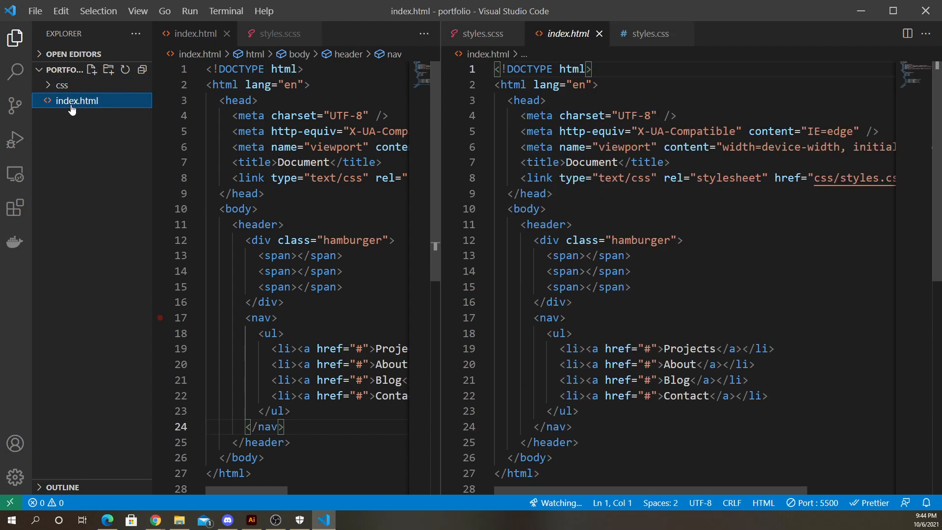
pyautogui.click(49, 88)
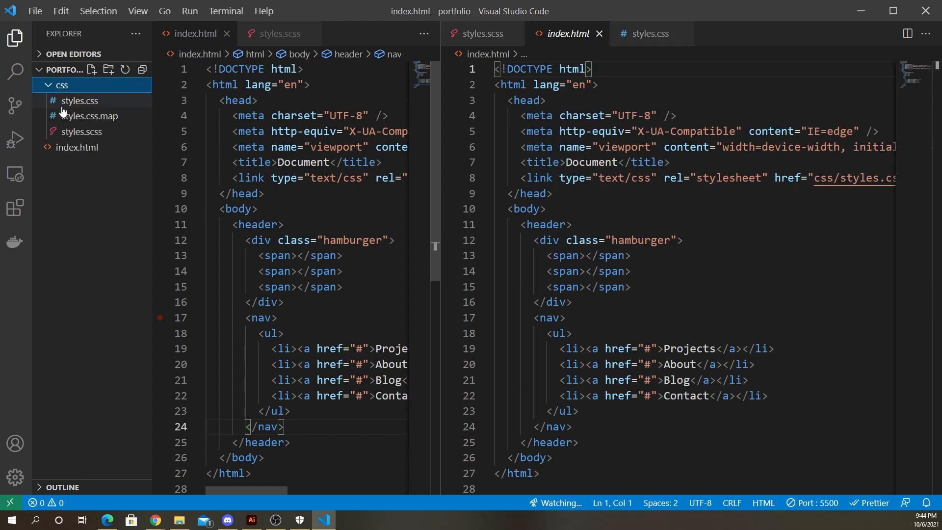
pyautogui.click(80, 136)
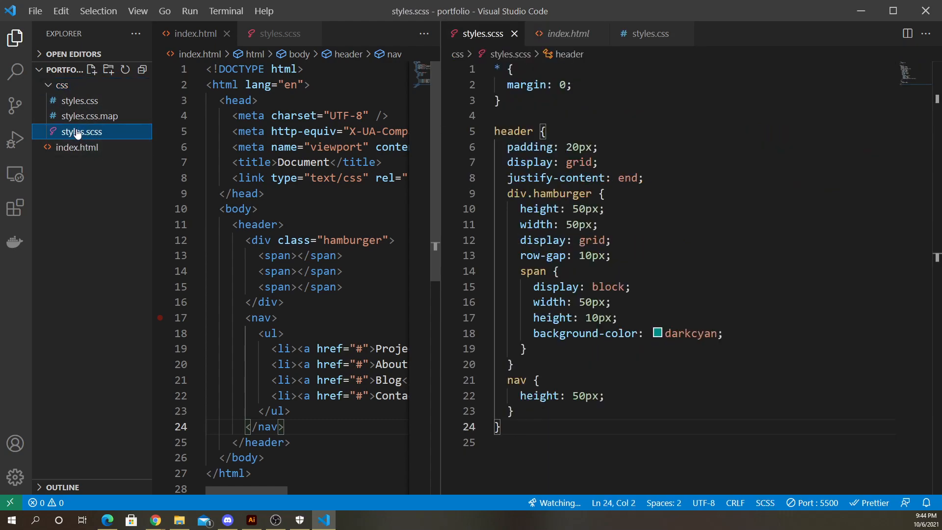
pyautogui.click(78, 116)
pyautogui.click(76, 101)
pyautogui.click(78, 113)
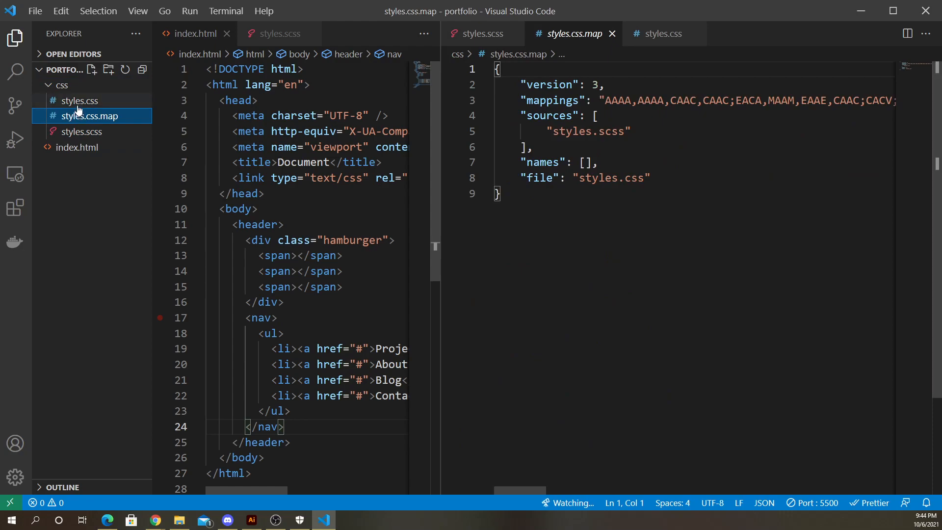
pyautogui.click(78, 103)
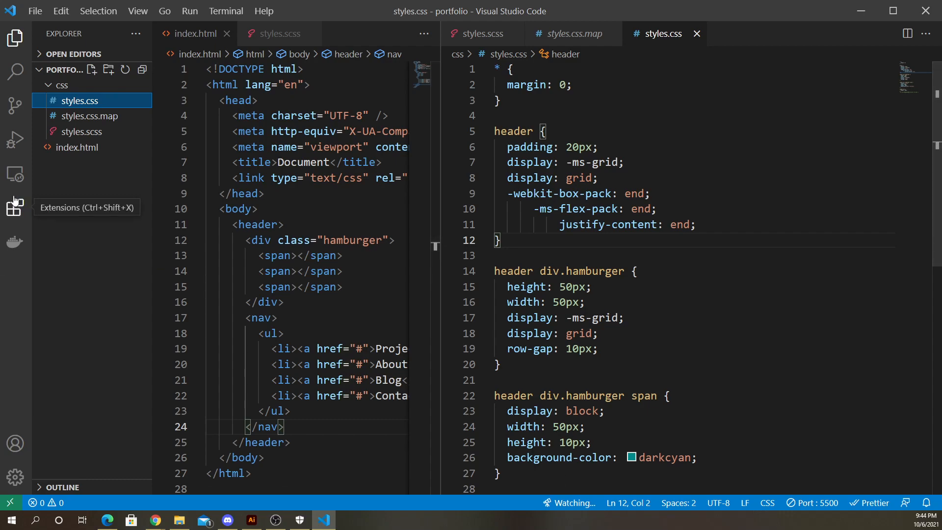
# - Open the Live Sass Compiler extension's details page in the Extensions view, then close it
pyautogui.click(20, 215)
pyautogui.click(71, 104)
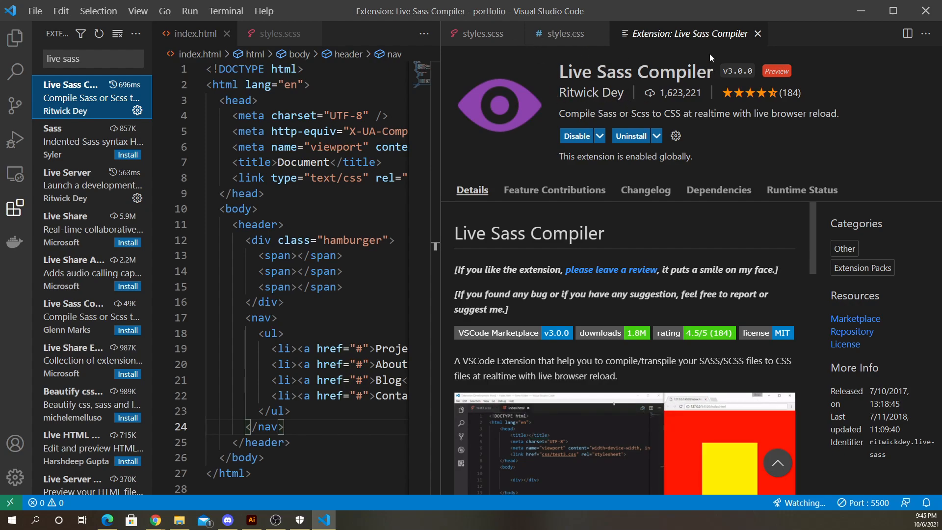
pyautogui.click(758, 34)
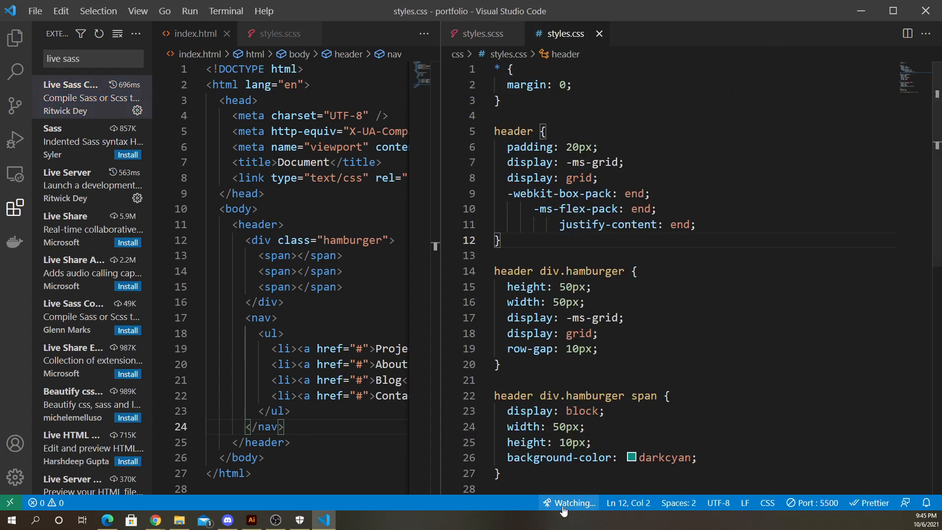
# - Return to the explorer and reopen styles.css, styles.css.map and styles.scss to review them again
pyautogui.click(483, 33)
pyautogui.click(15, 40)
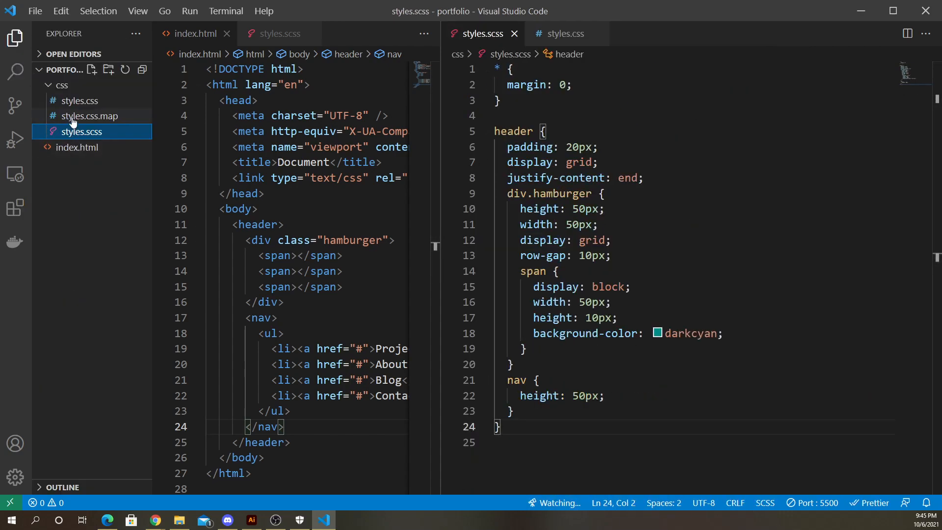
pyautogui.click(80, 103)
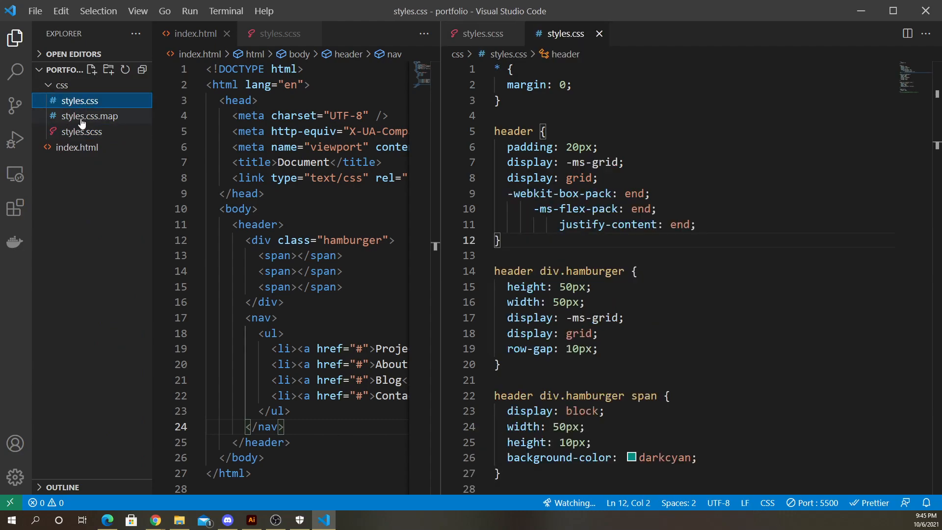
pyautogui.click(80, 120)
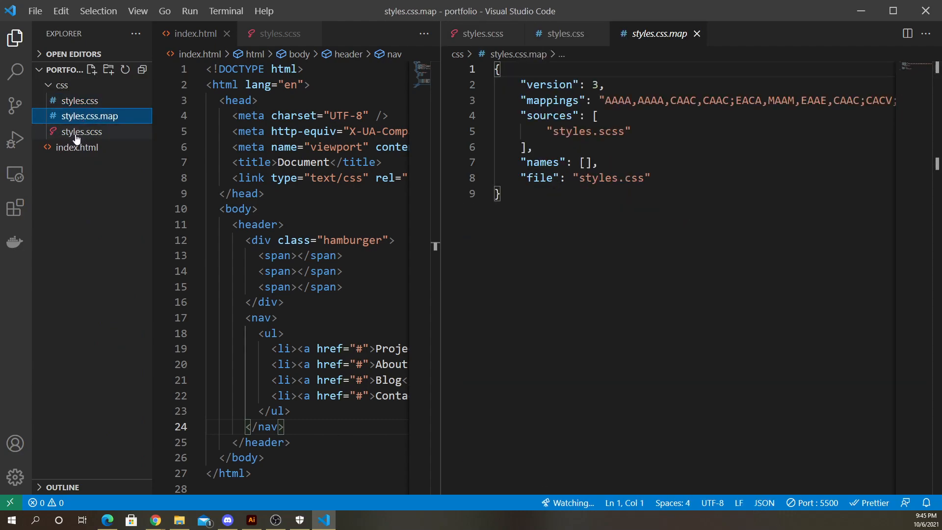
pyautogui.click(80, 138)
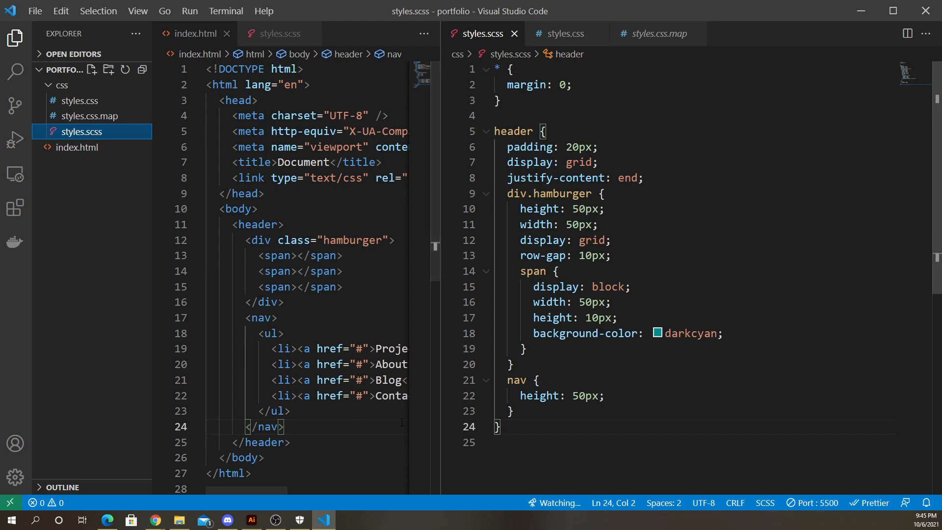
pyautogui.click(181, 519)
pyautogui.moveTo(631, 116); pyautogui.dragTo(941, 157)
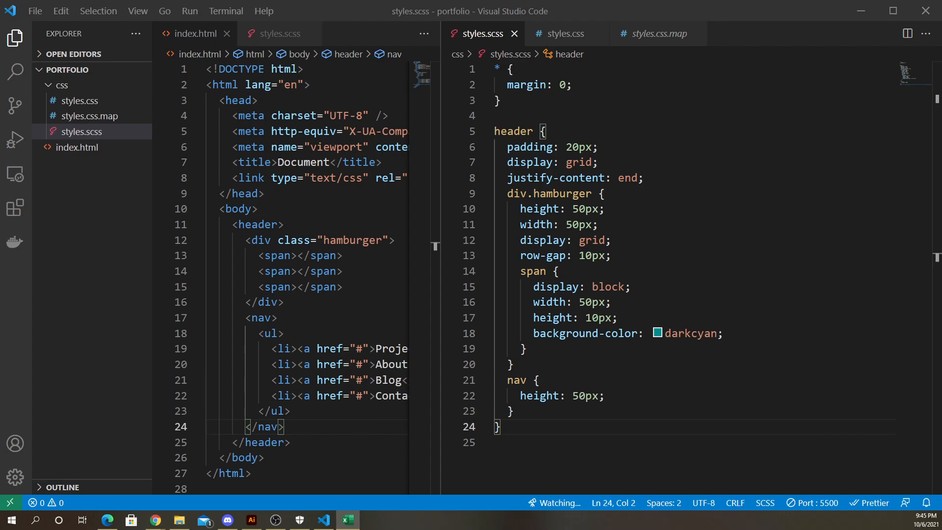
pyautogui.hotkey('alt', 'Tab')
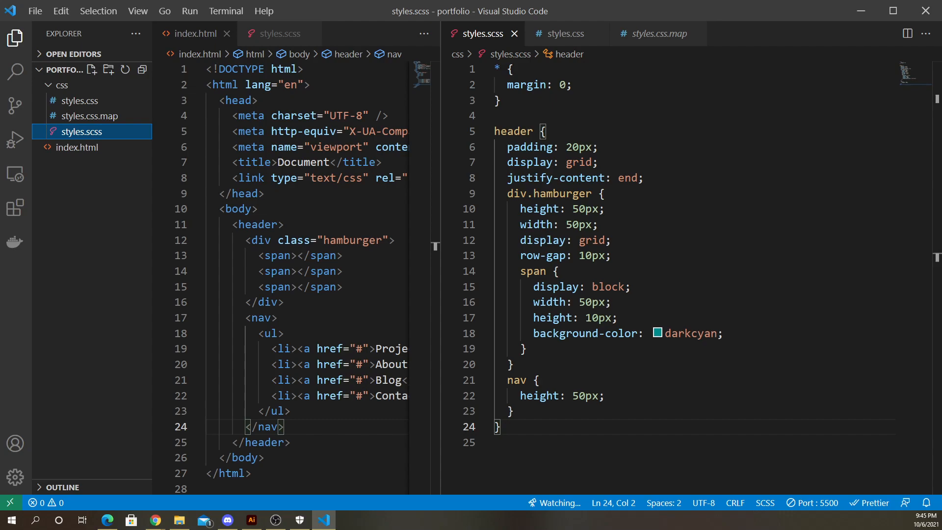
pyautogui.hotkey('alt', 'Tab')
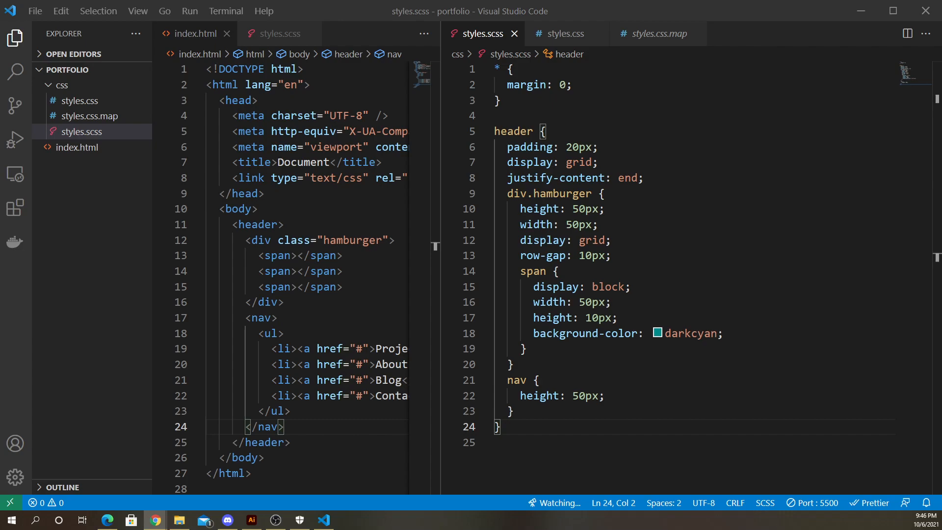
pyautogui.hotkey('alt', 'Tab')
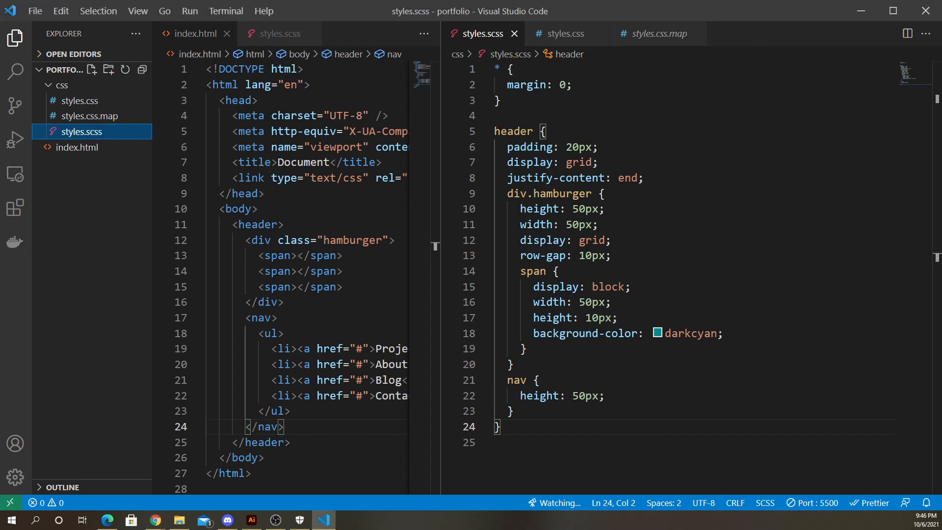
pyautogui.hotkey('alt', 'Tab')
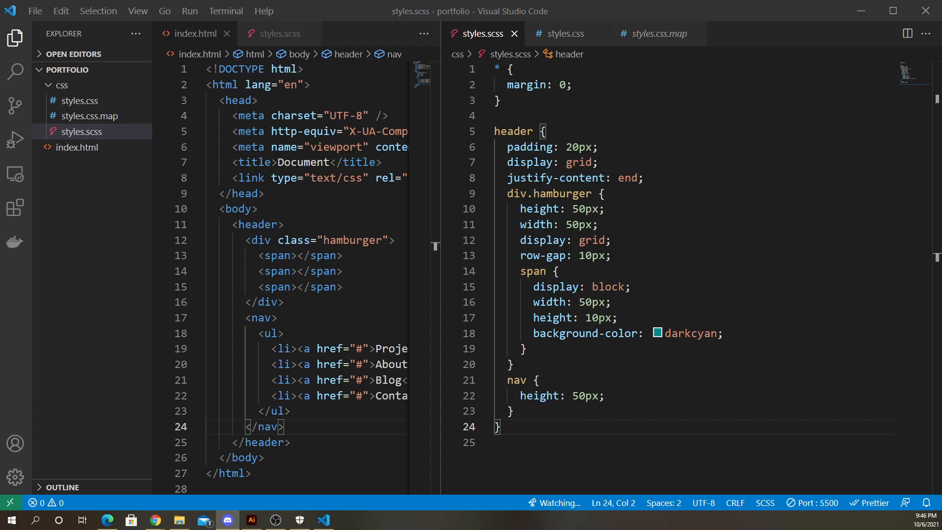